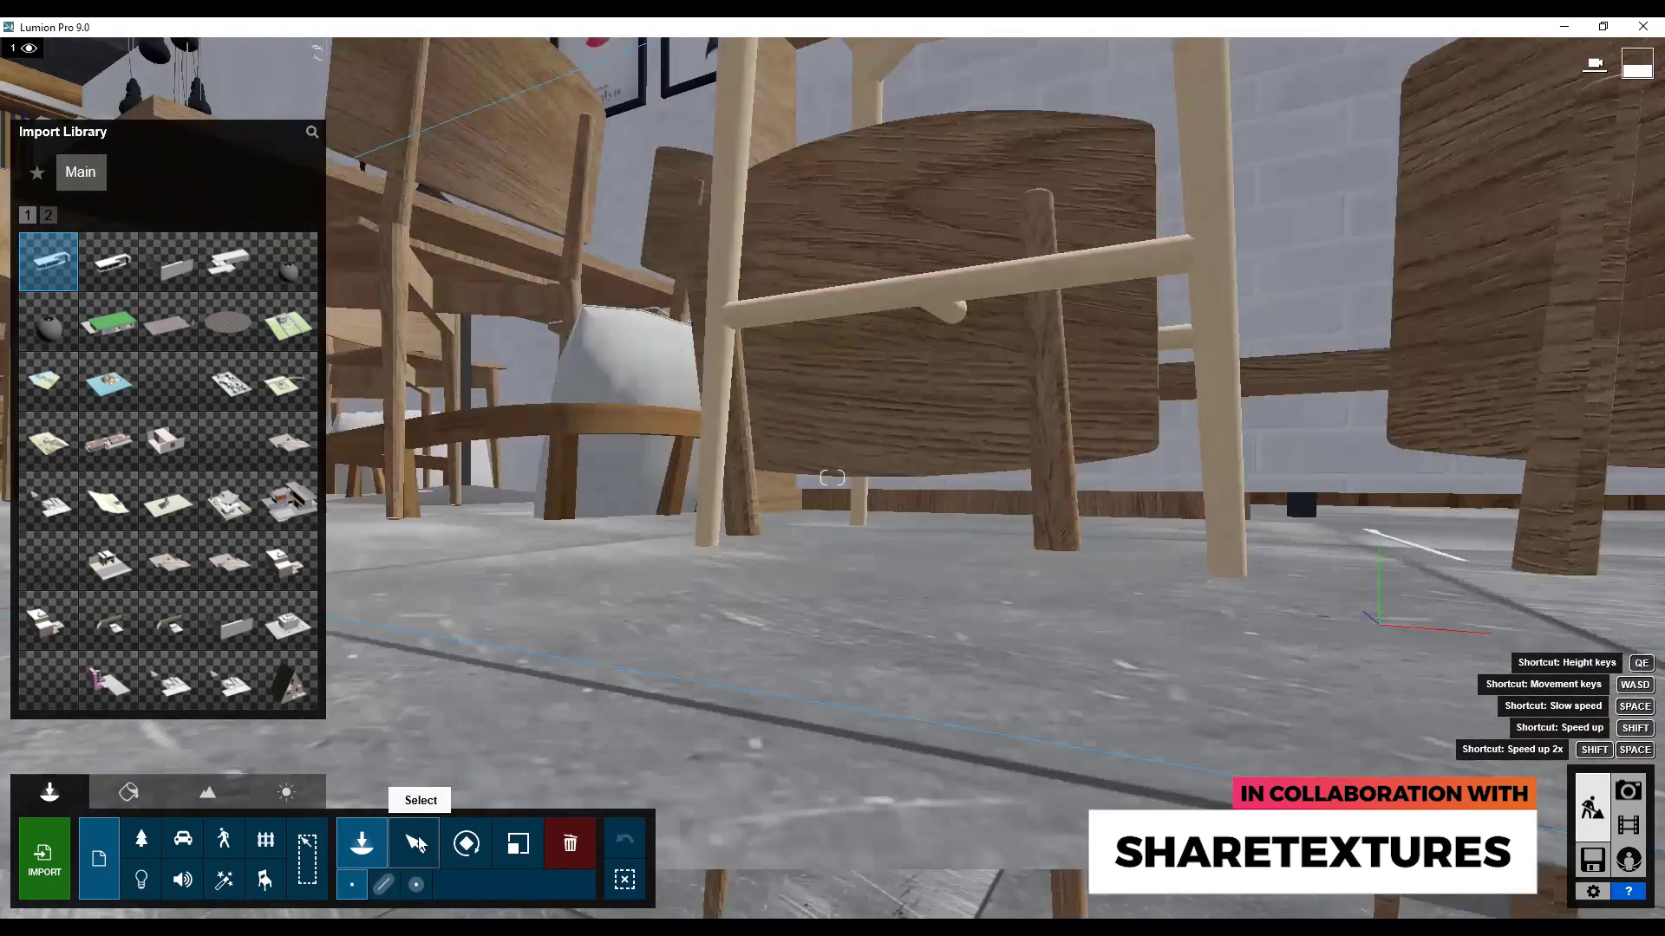
- Leave the Import Library and enter Photo mode on the cafe interior view
left_click(414, 844)
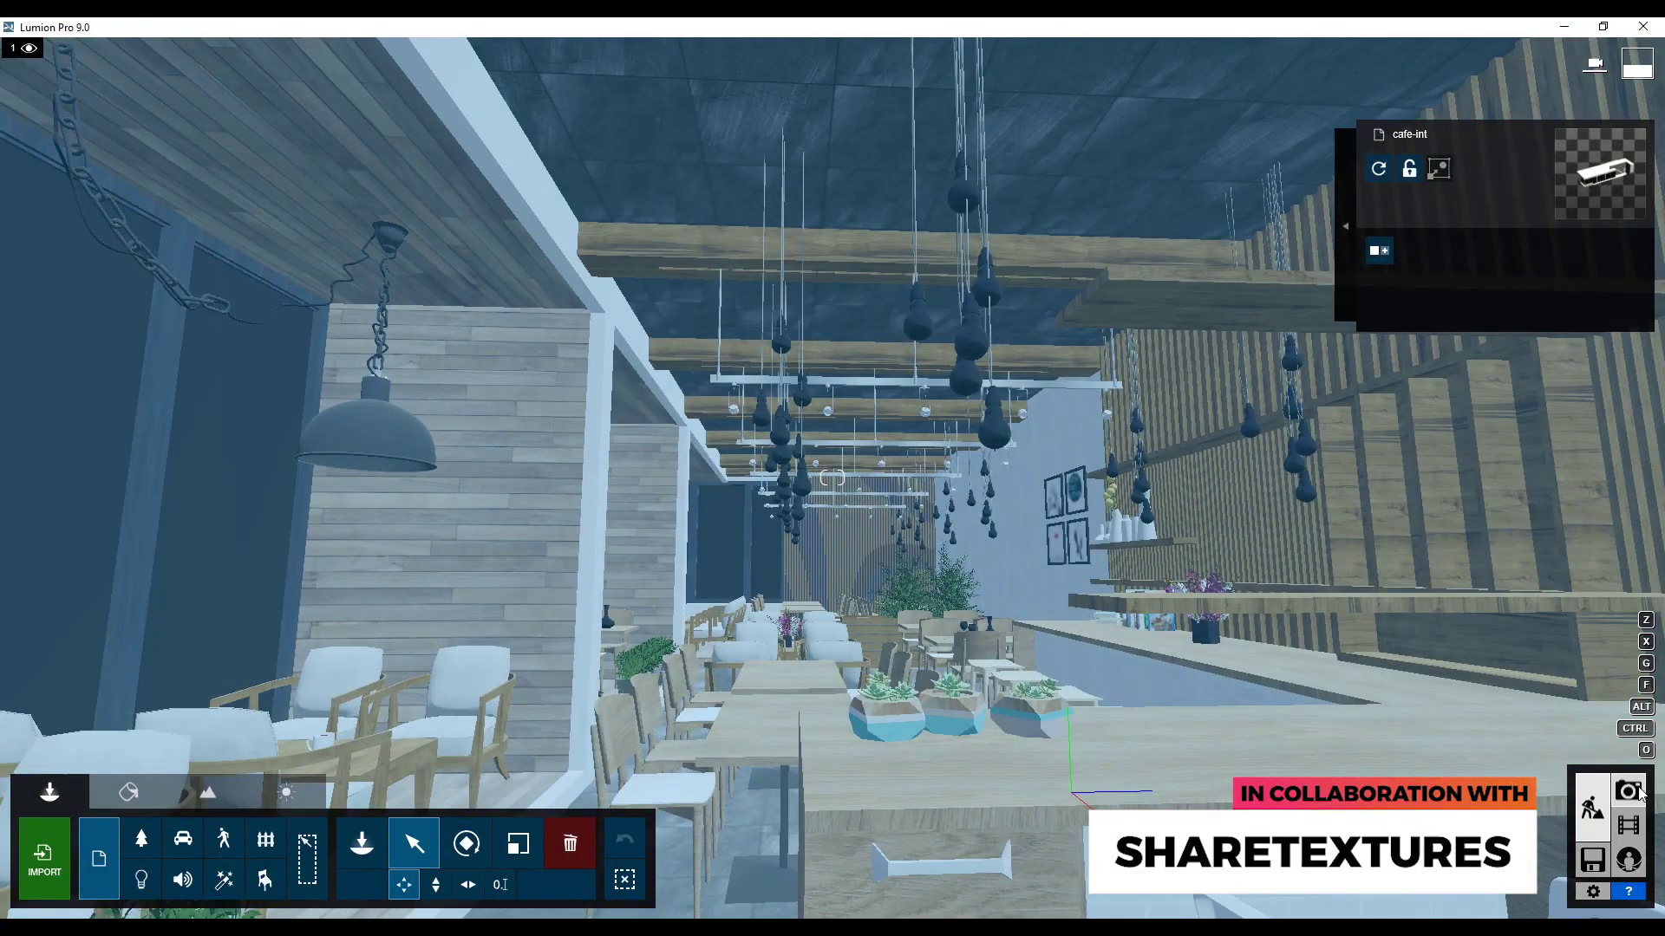
left_click(1629, 793)
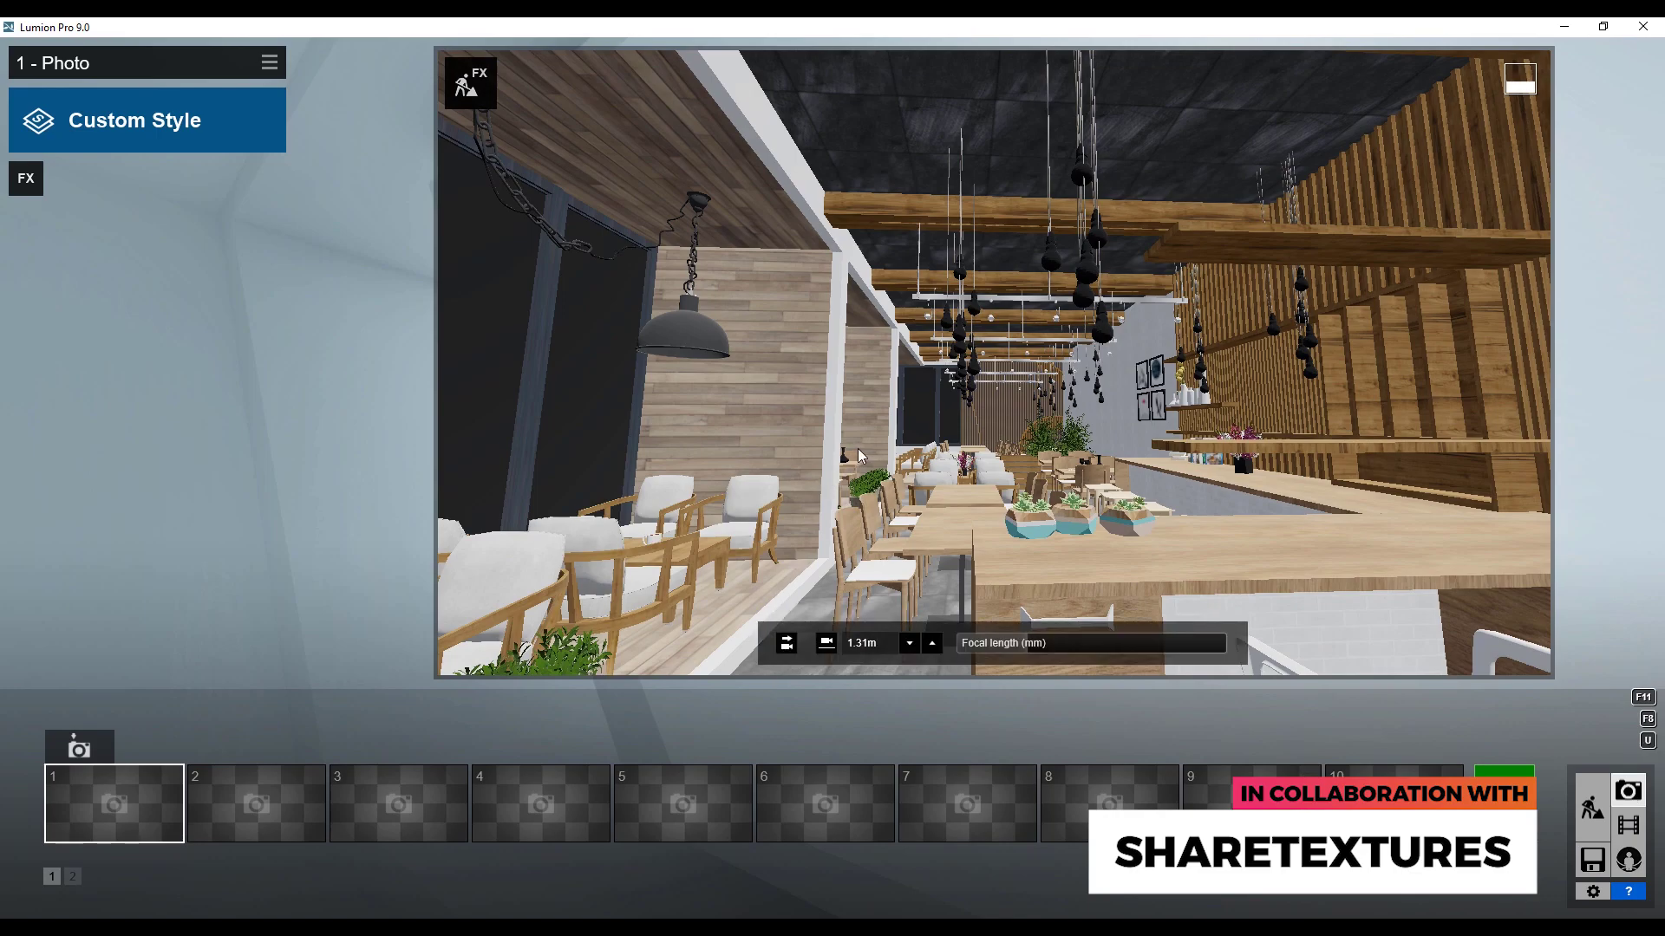
- Level the camera at 1.53m eye height with a focal length of about 15.6mm
scroll(852, 587, "up", 5)
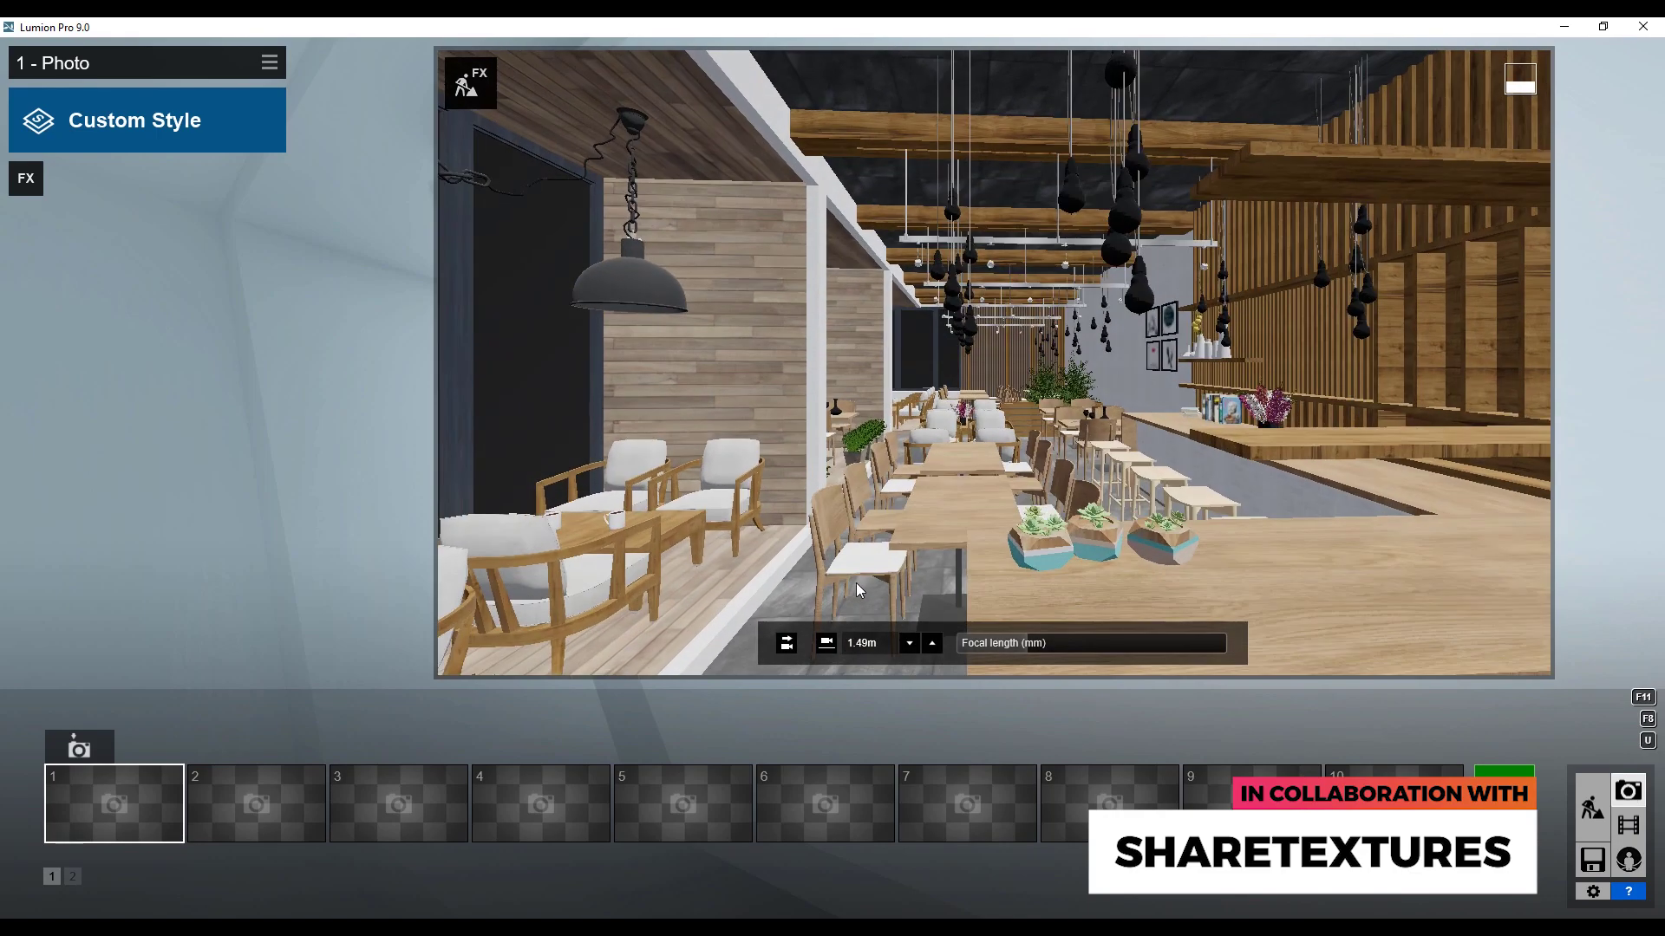
left_click(788, 642)
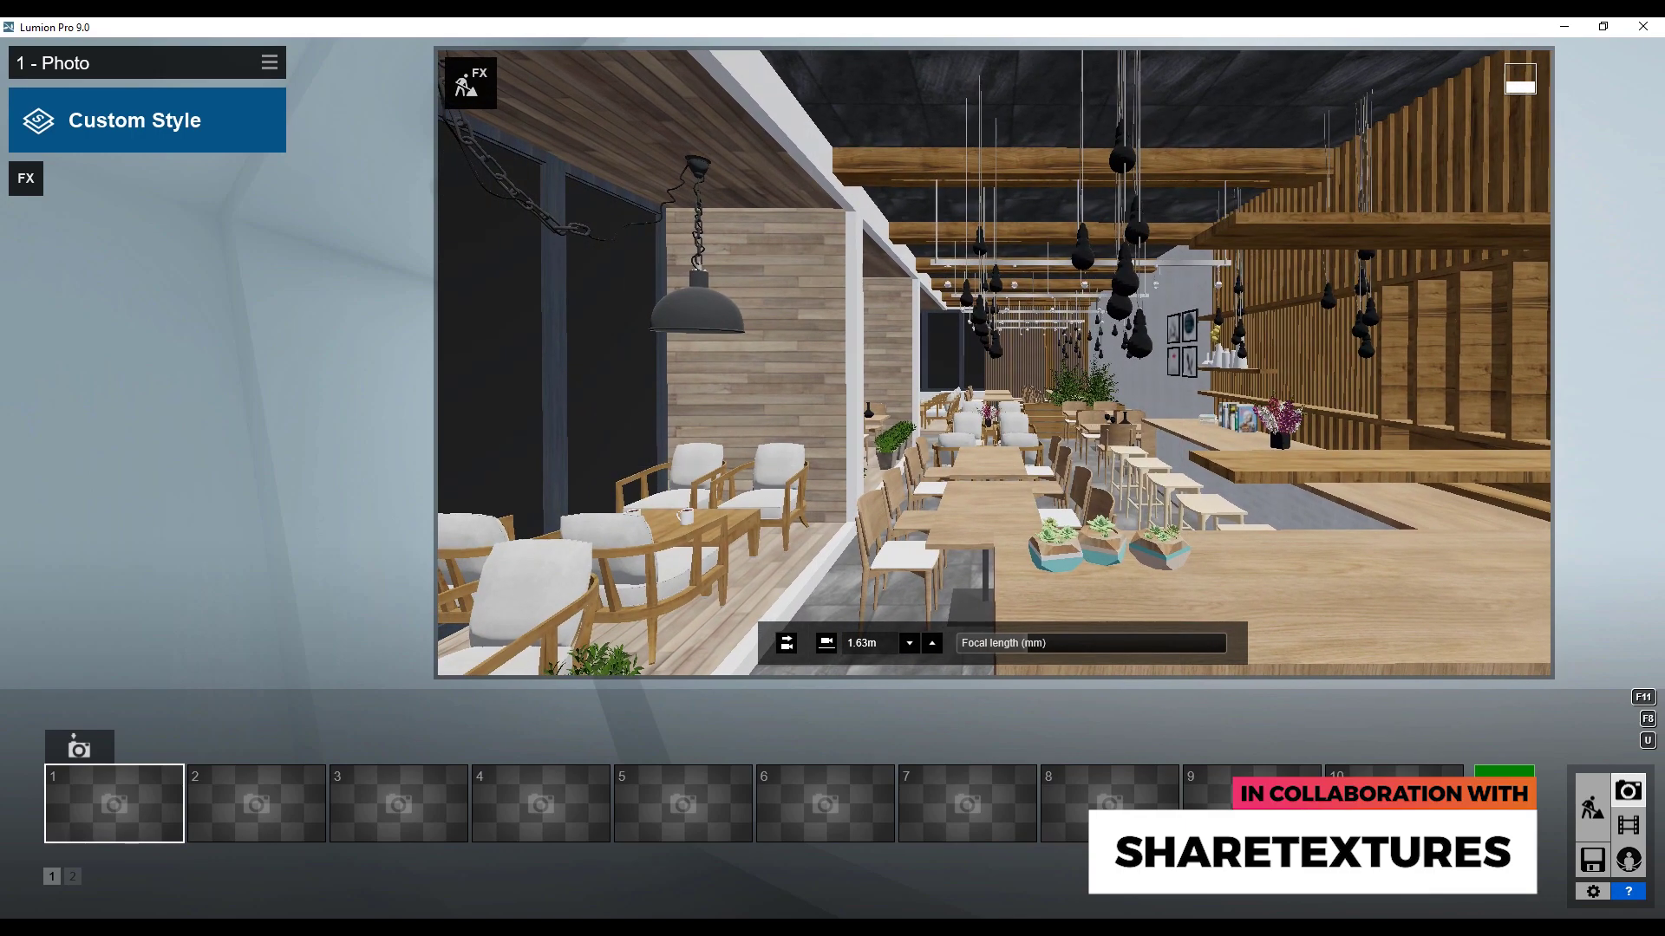
left_click(909, 642)
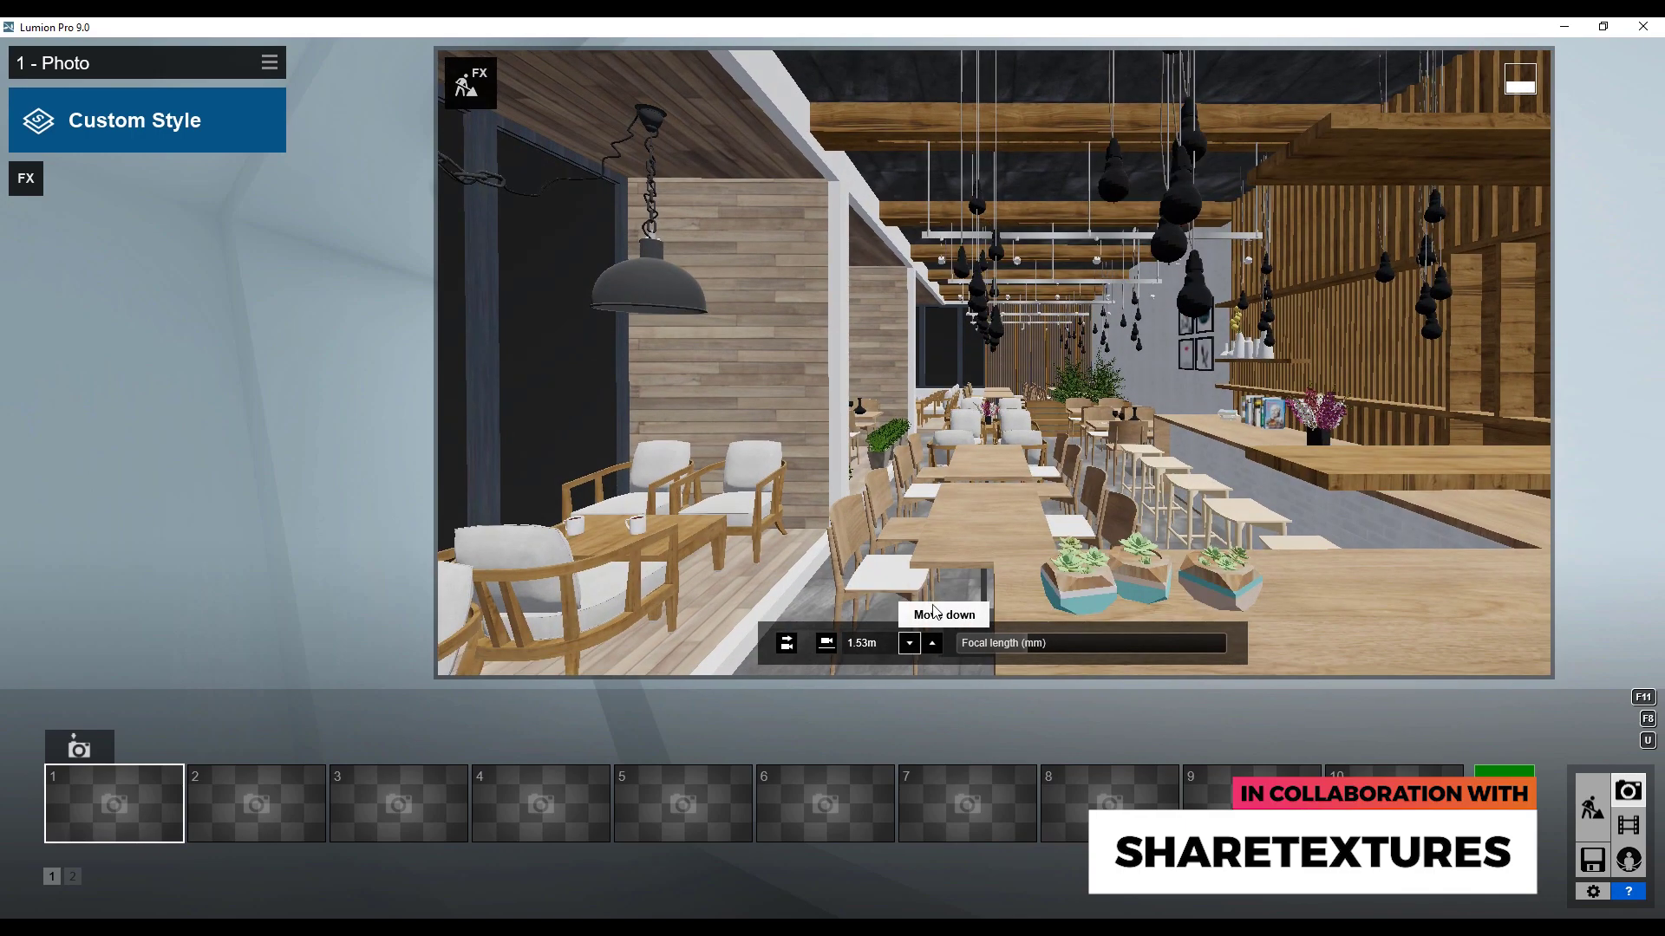
left_click(1027, 643)
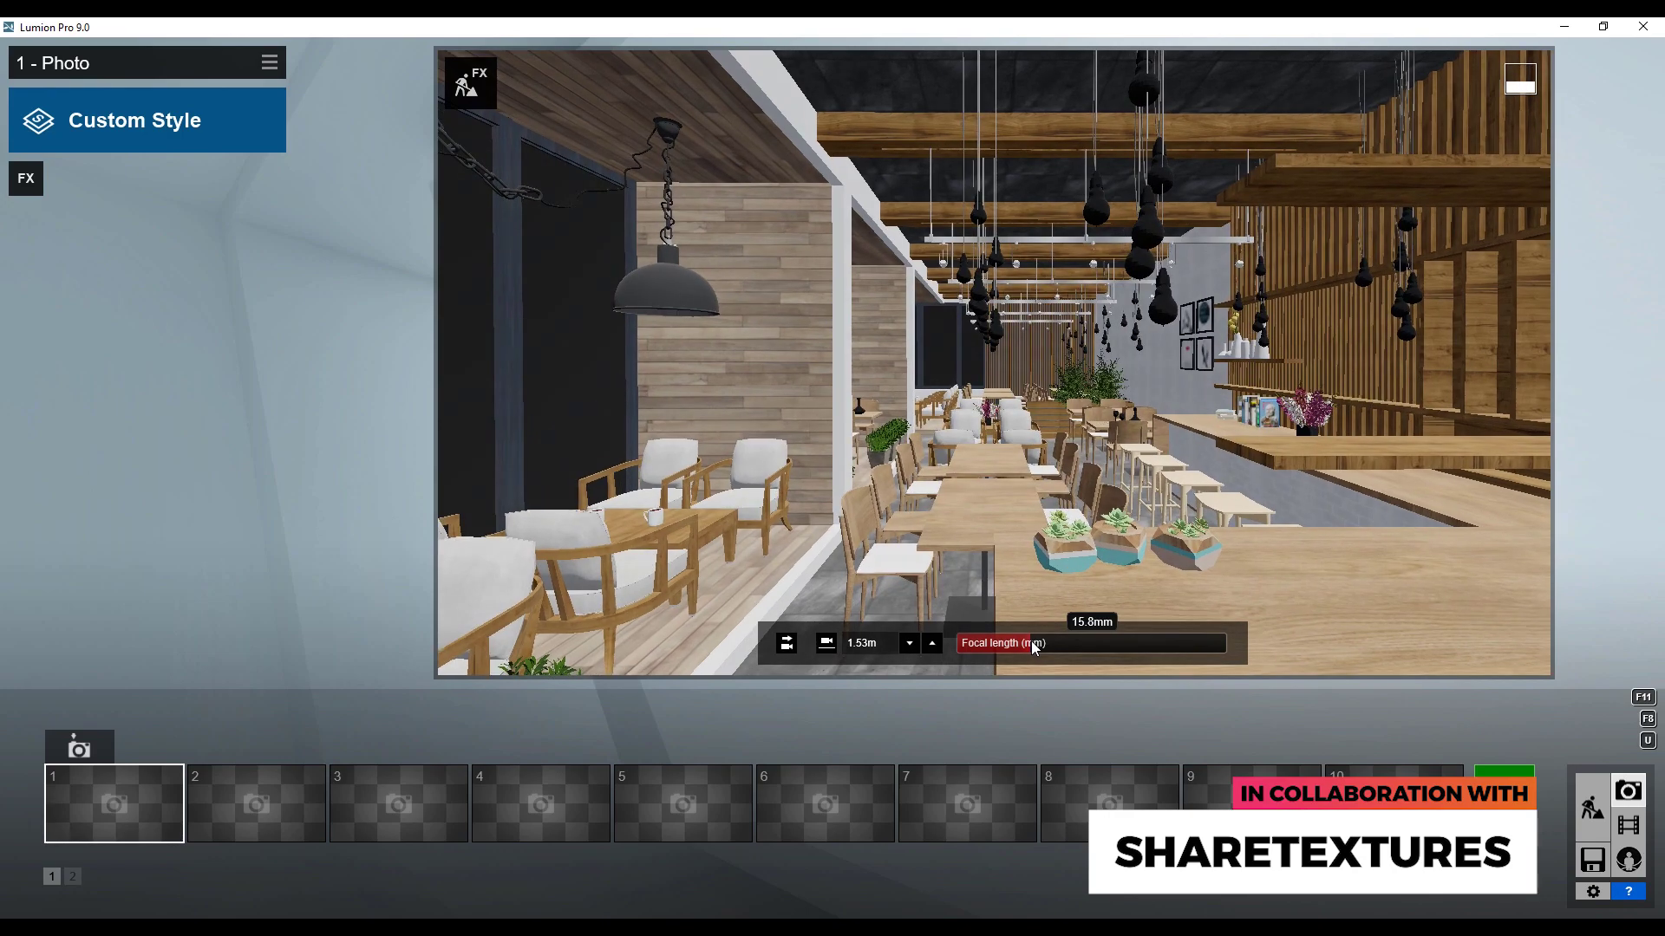
right_click_drag(1032, 642, 1051, 520)
left_click(1032, 642)
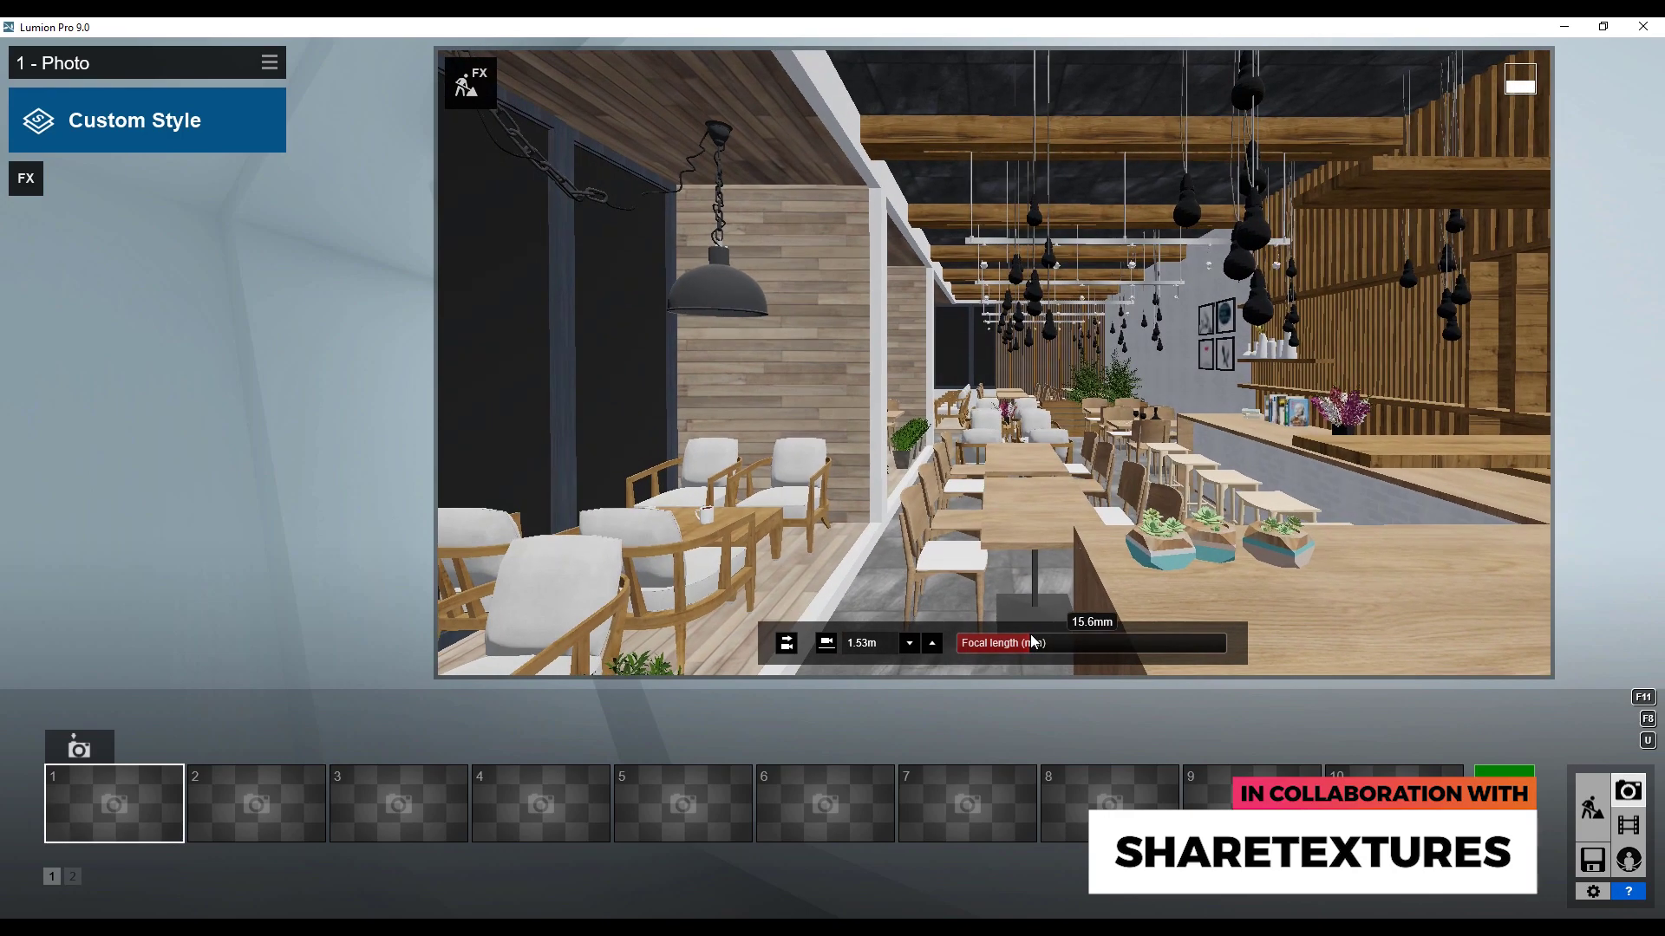
- Reframe the cafe view at 14.4mm focal length and save it to photo slot 1
scroll(954, 497, "up", 5)
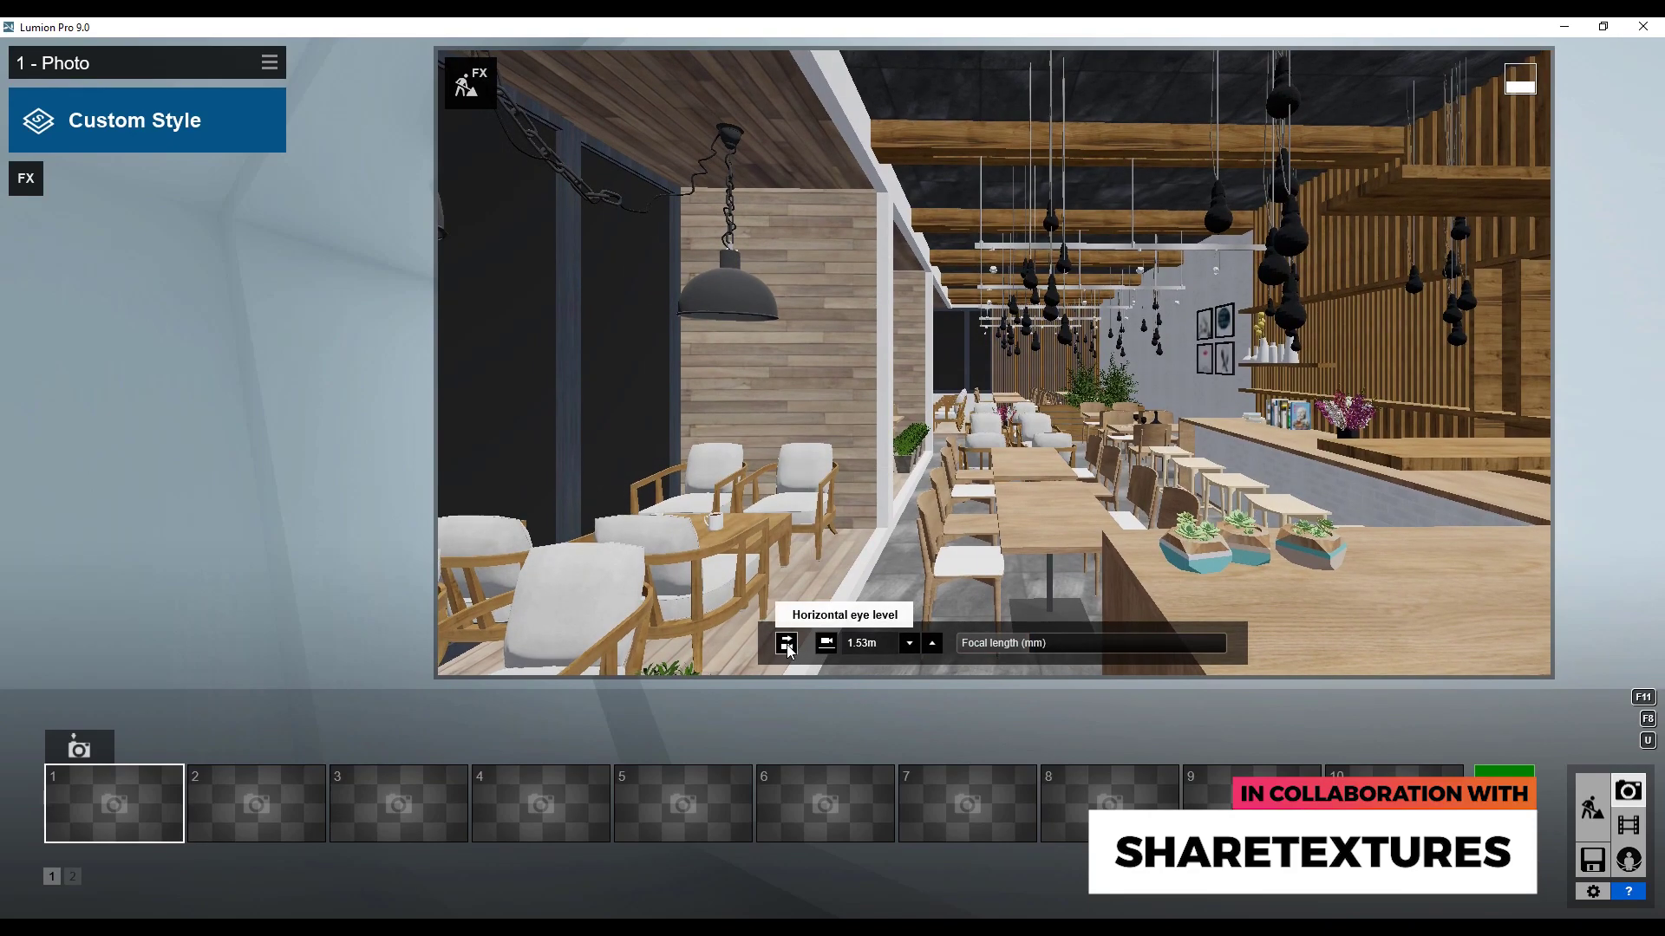
right_click_drag(986, 522, 999, 522)
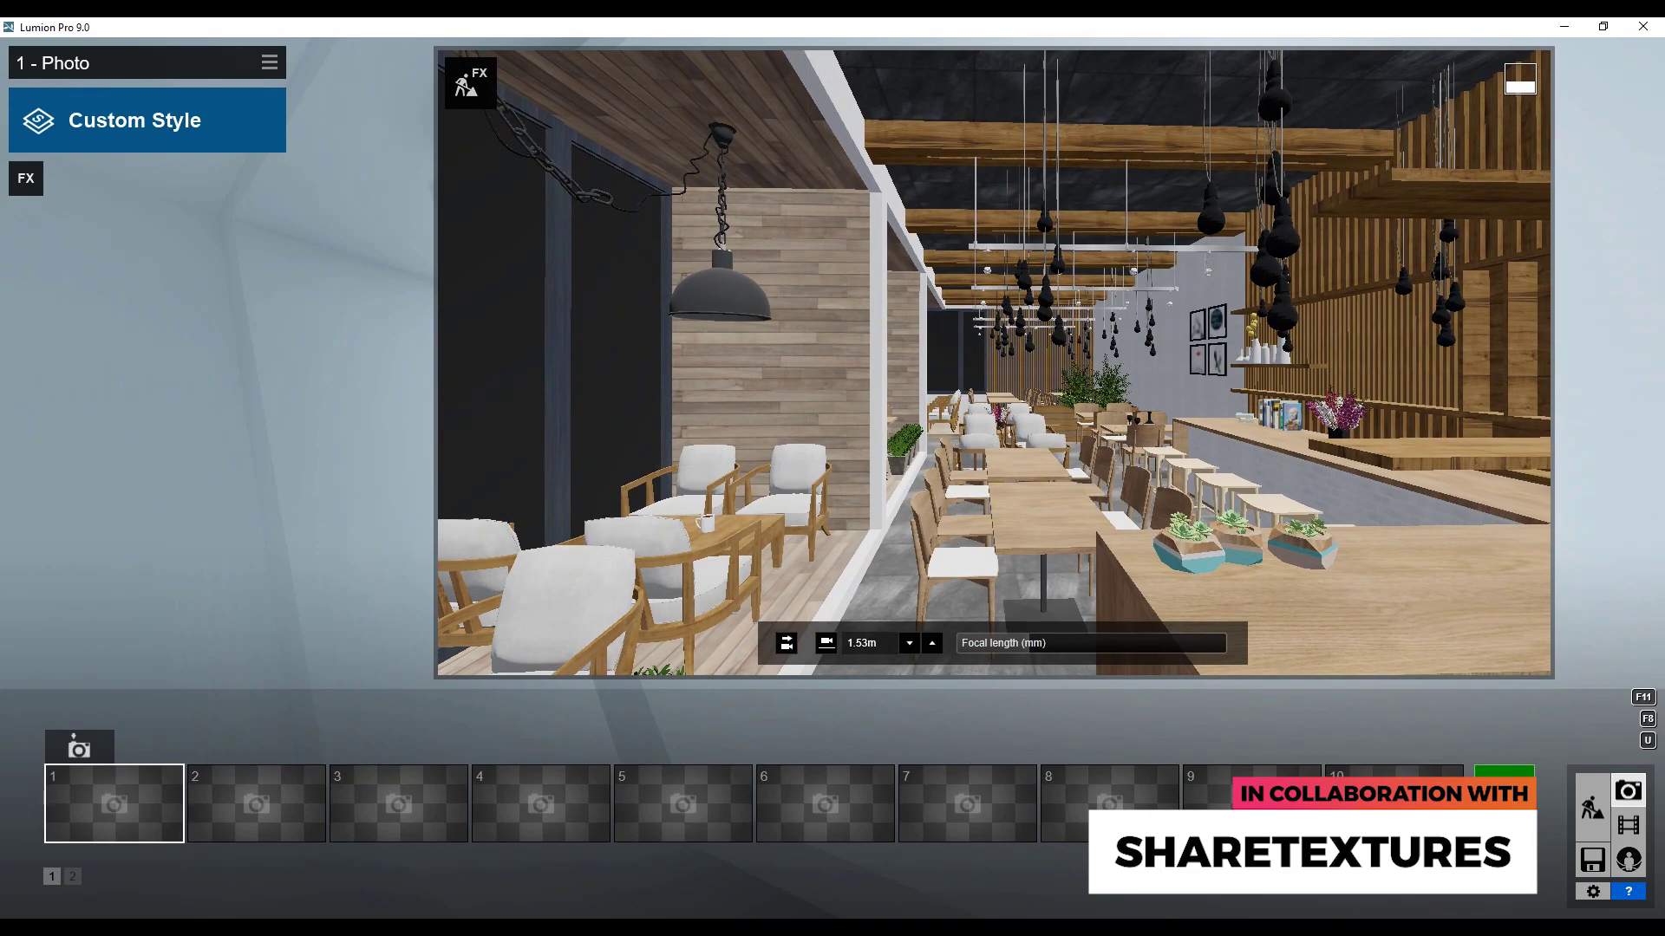
left_click(1027, 640)
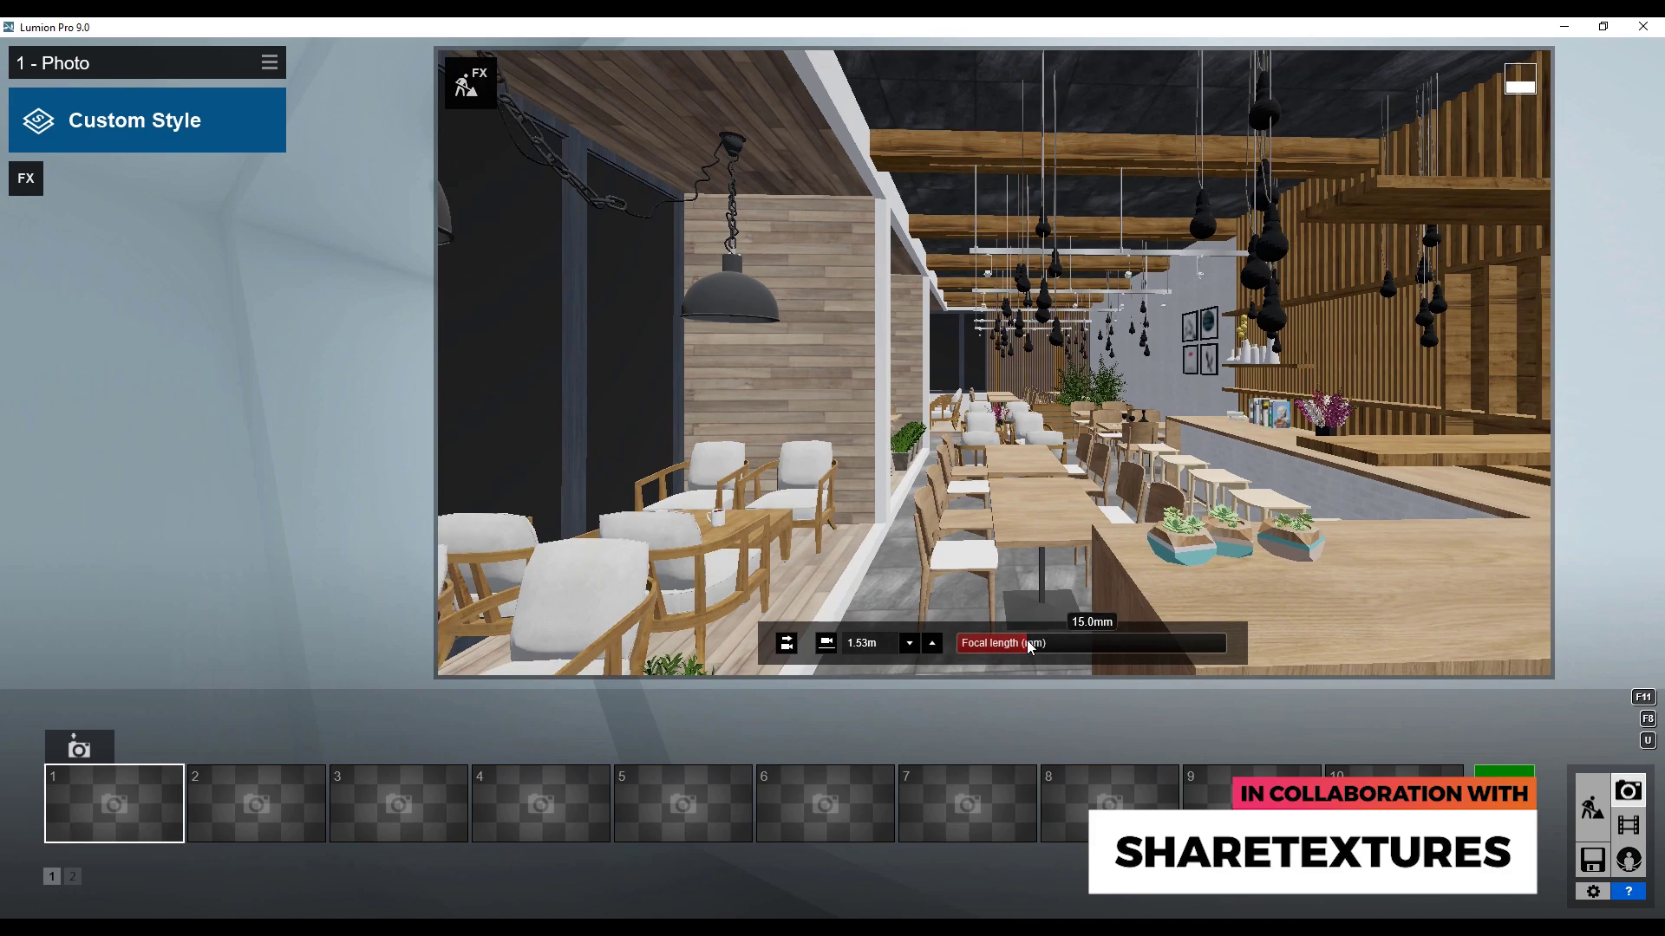
key("w")
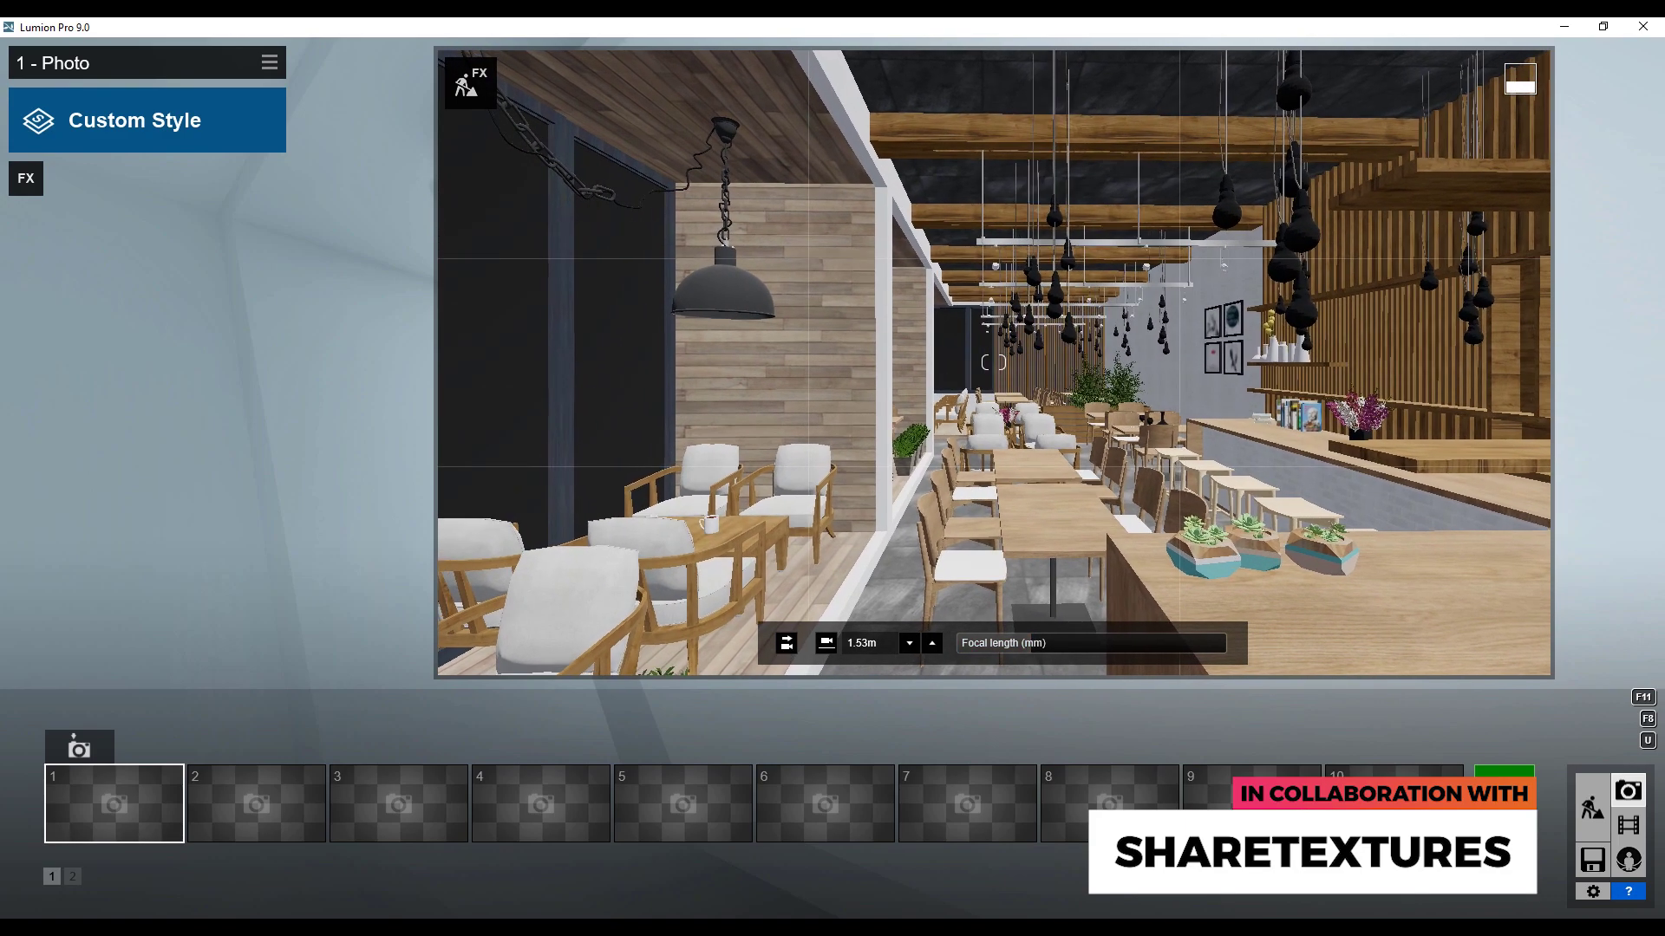
left_click(79, 747)
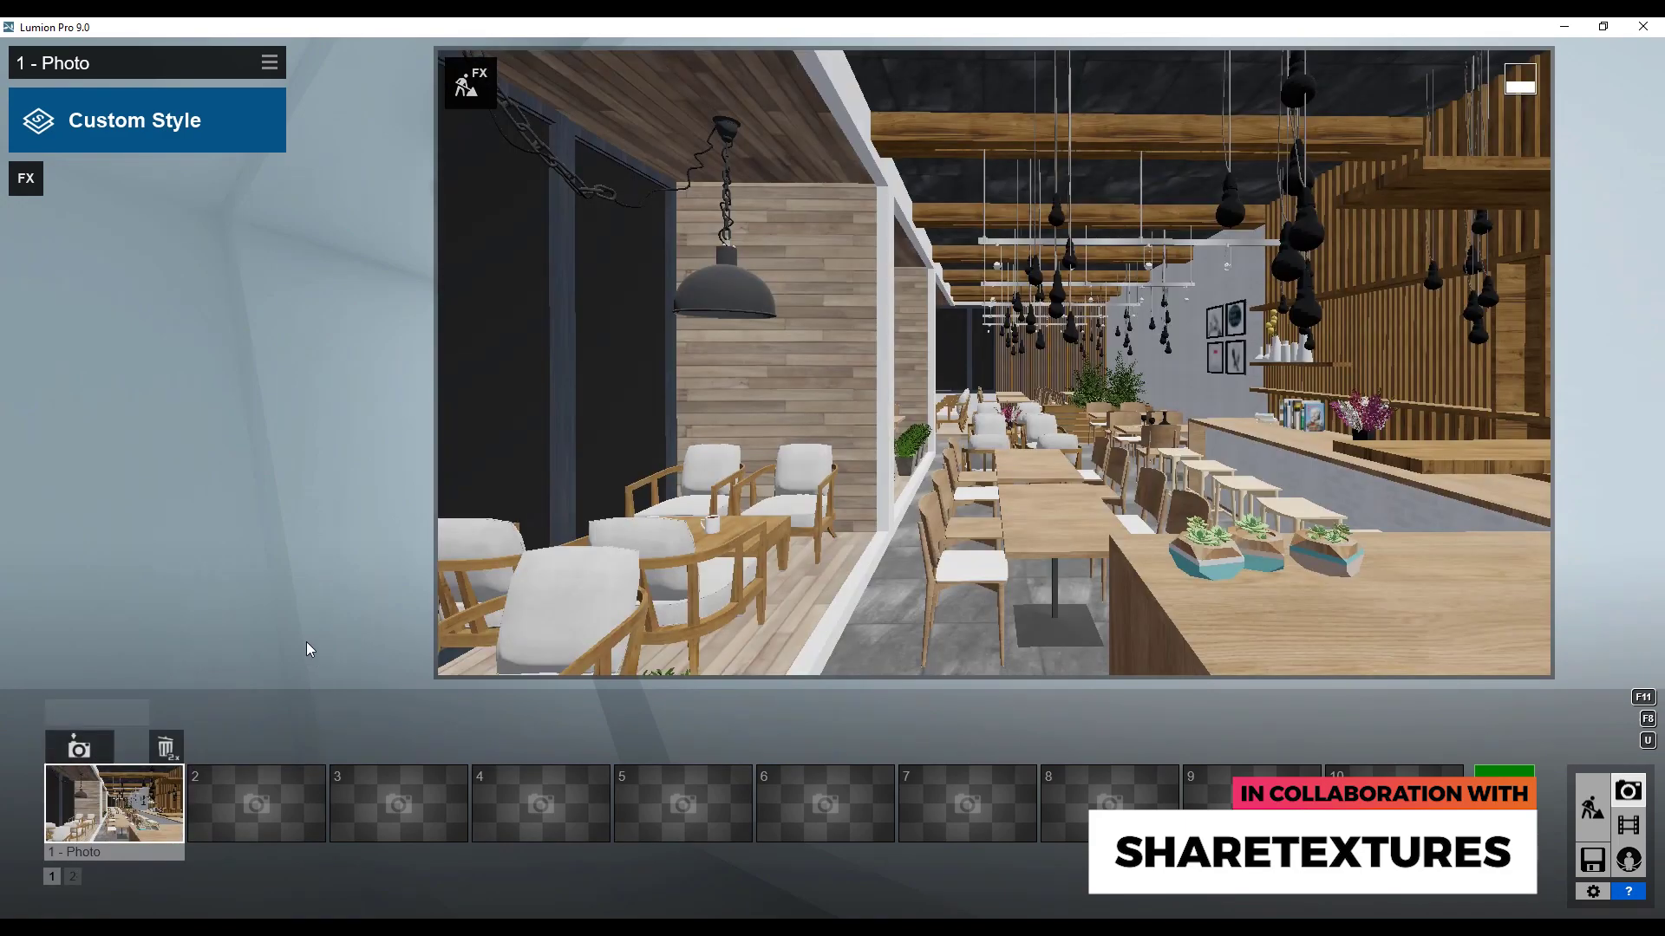
- Give the wood furniture a Standard material with reflectivity 0.7, weathering 0.3, edge wear 0.2, and save
left_click(1594, 810)
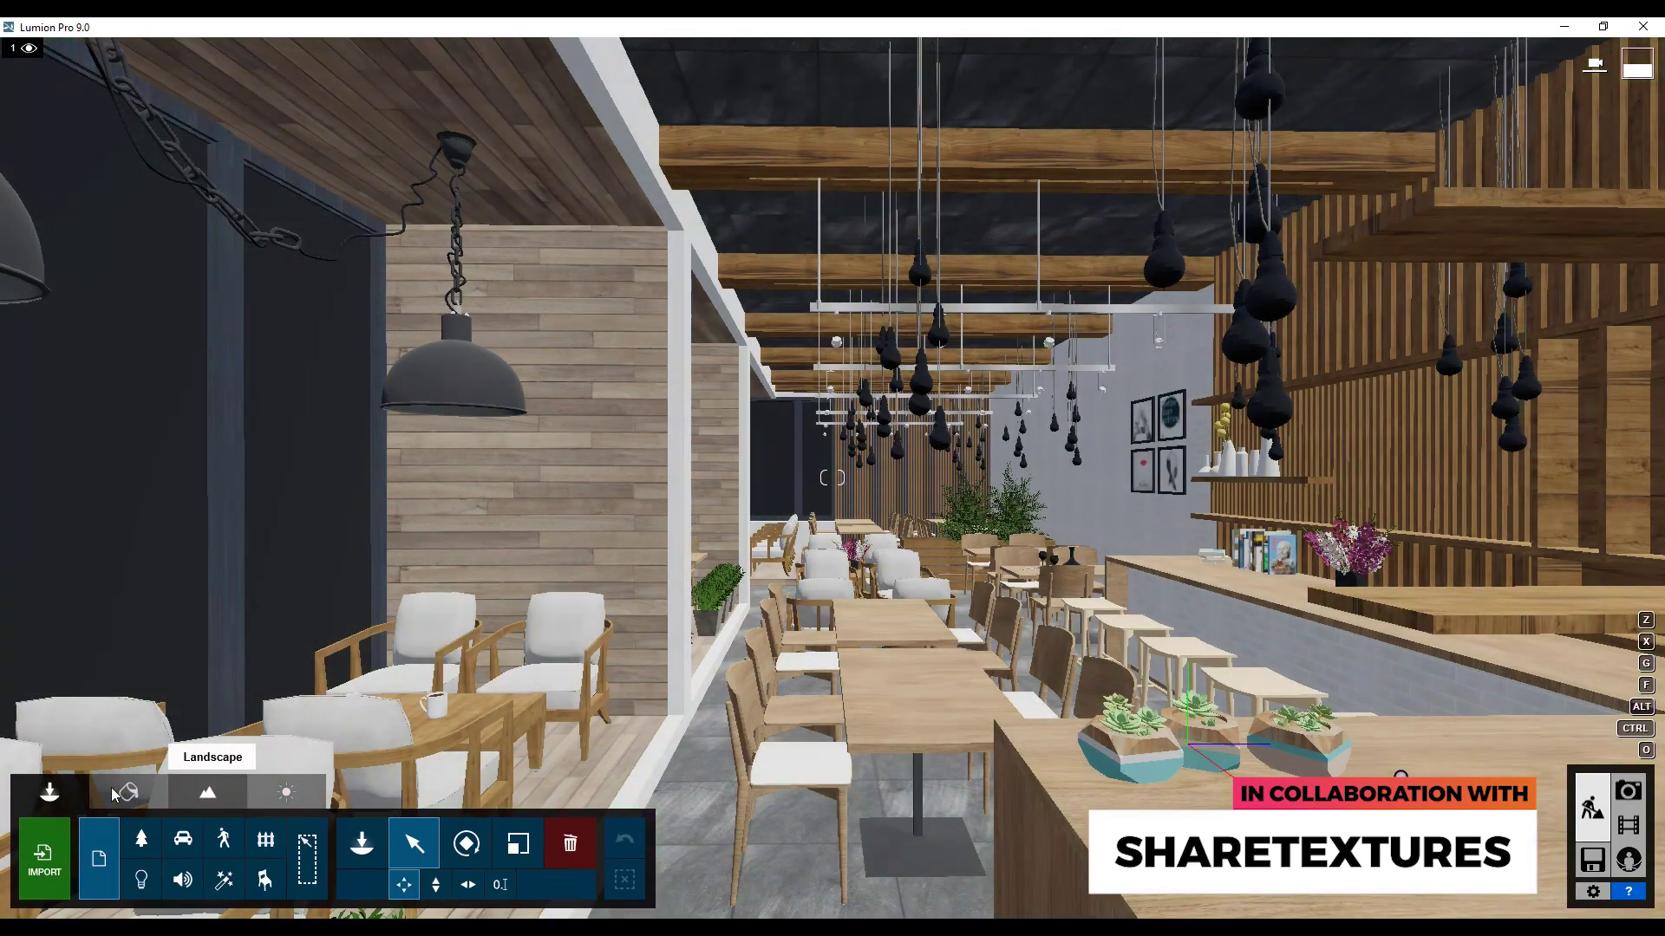
left_click(128, 792)
left_click(893, 694)
left_click(62, 566)
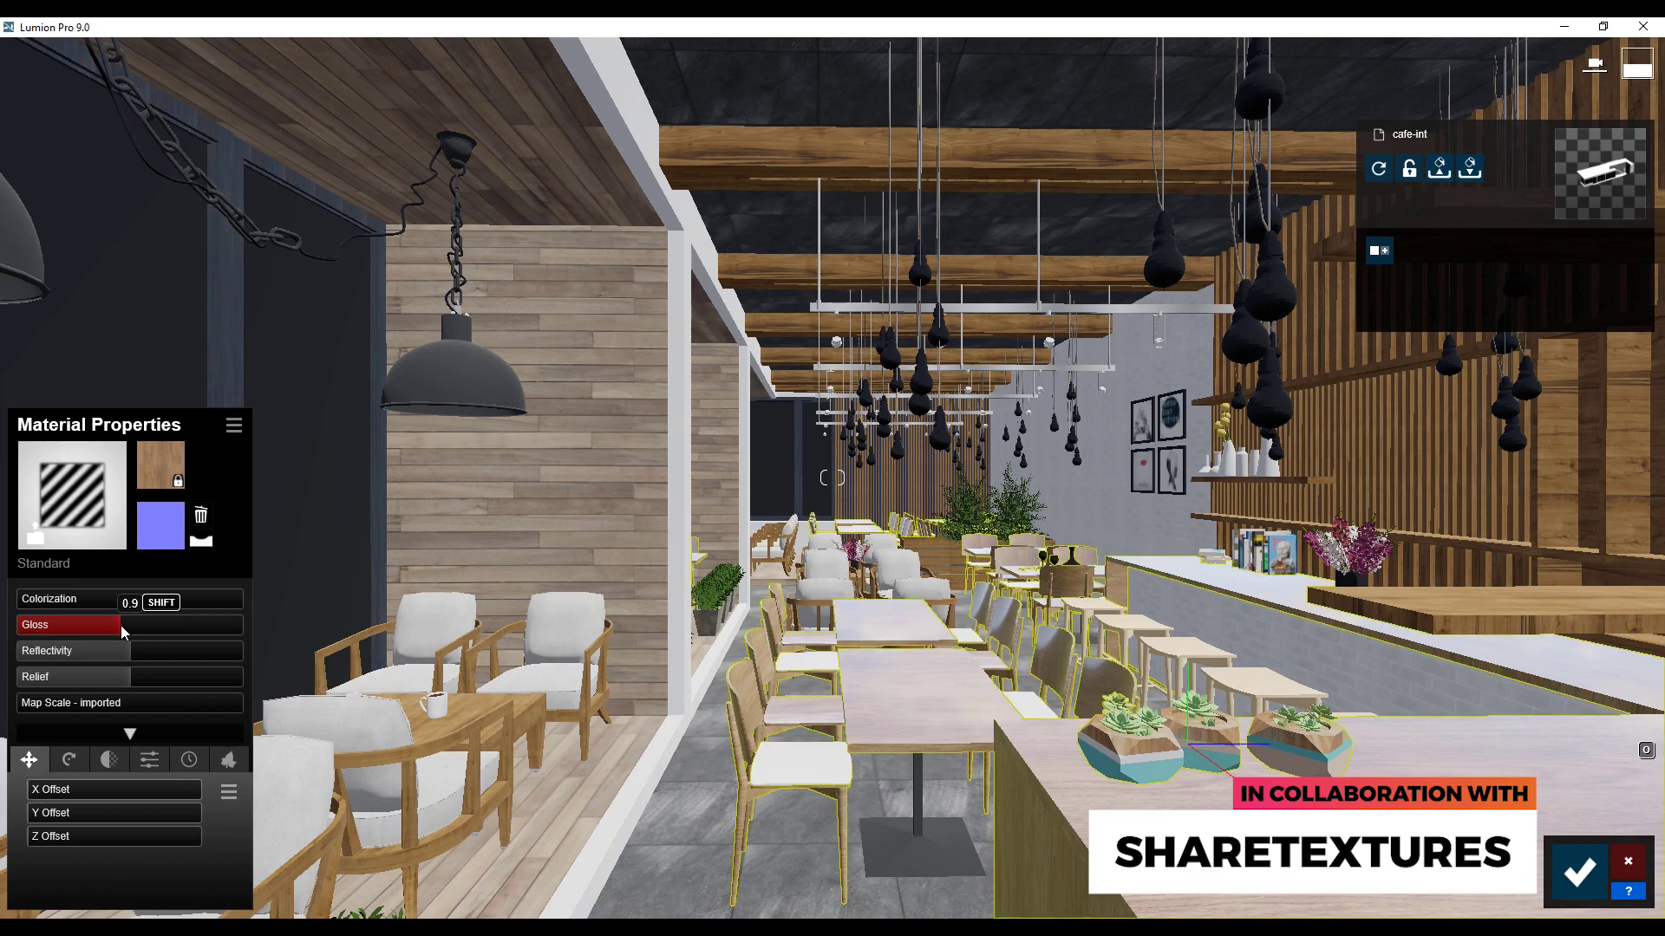
left_click_drag(125, 653, 97, 654)
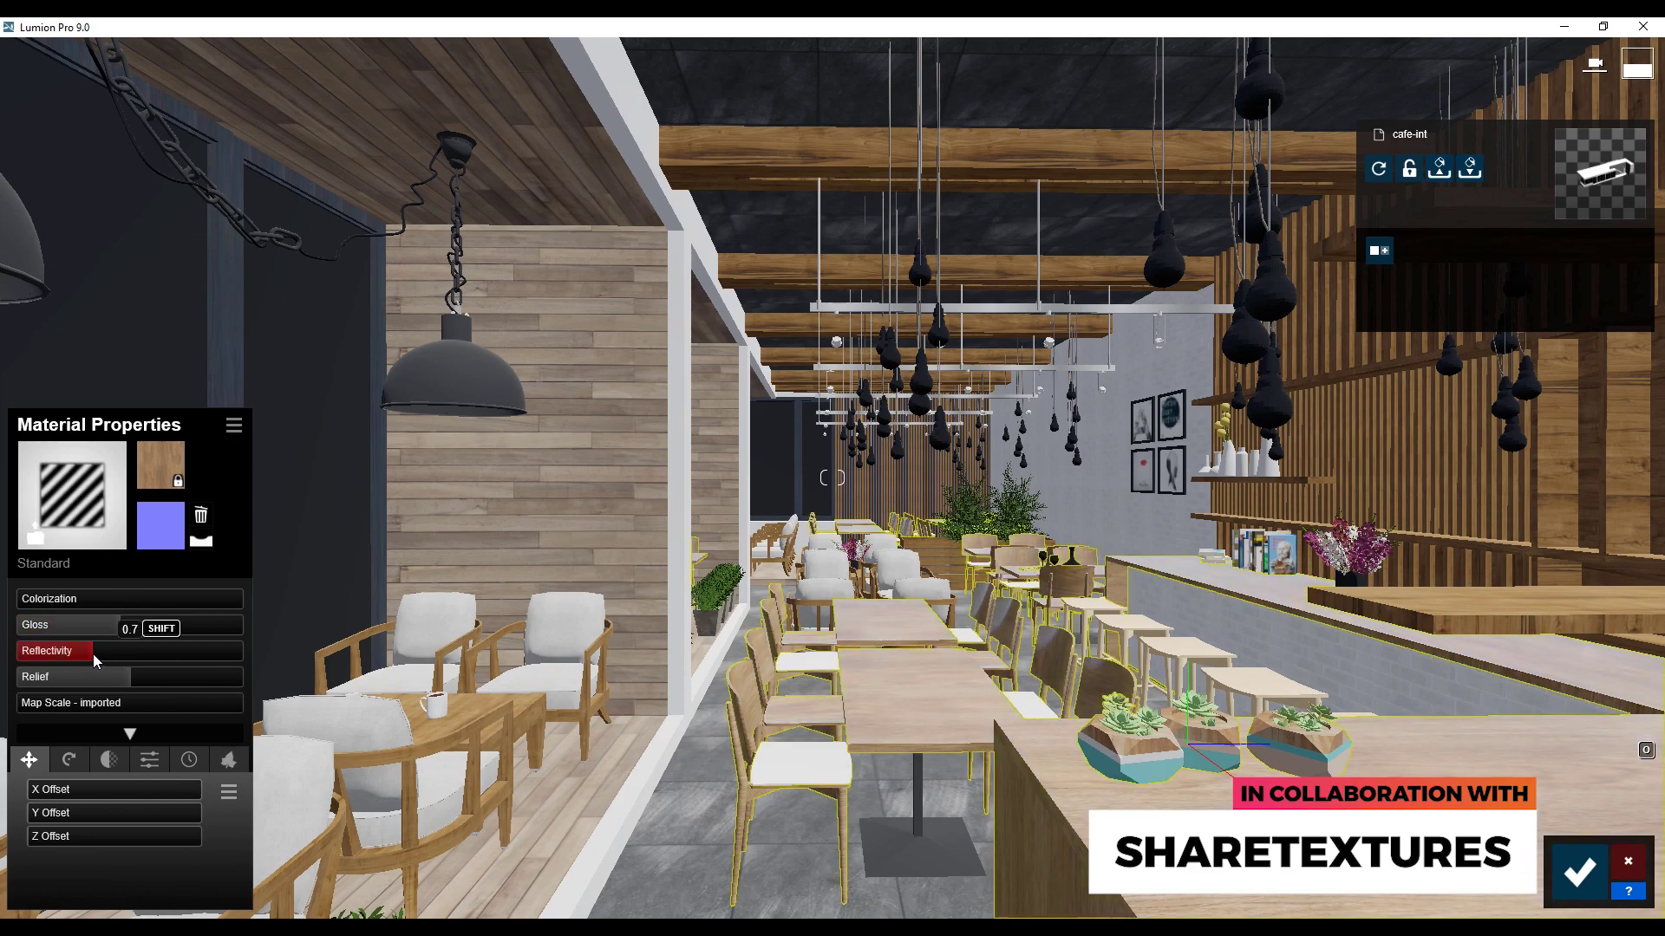
left_click(189, 760)
left_click_drag(59, 791, 86, 789)
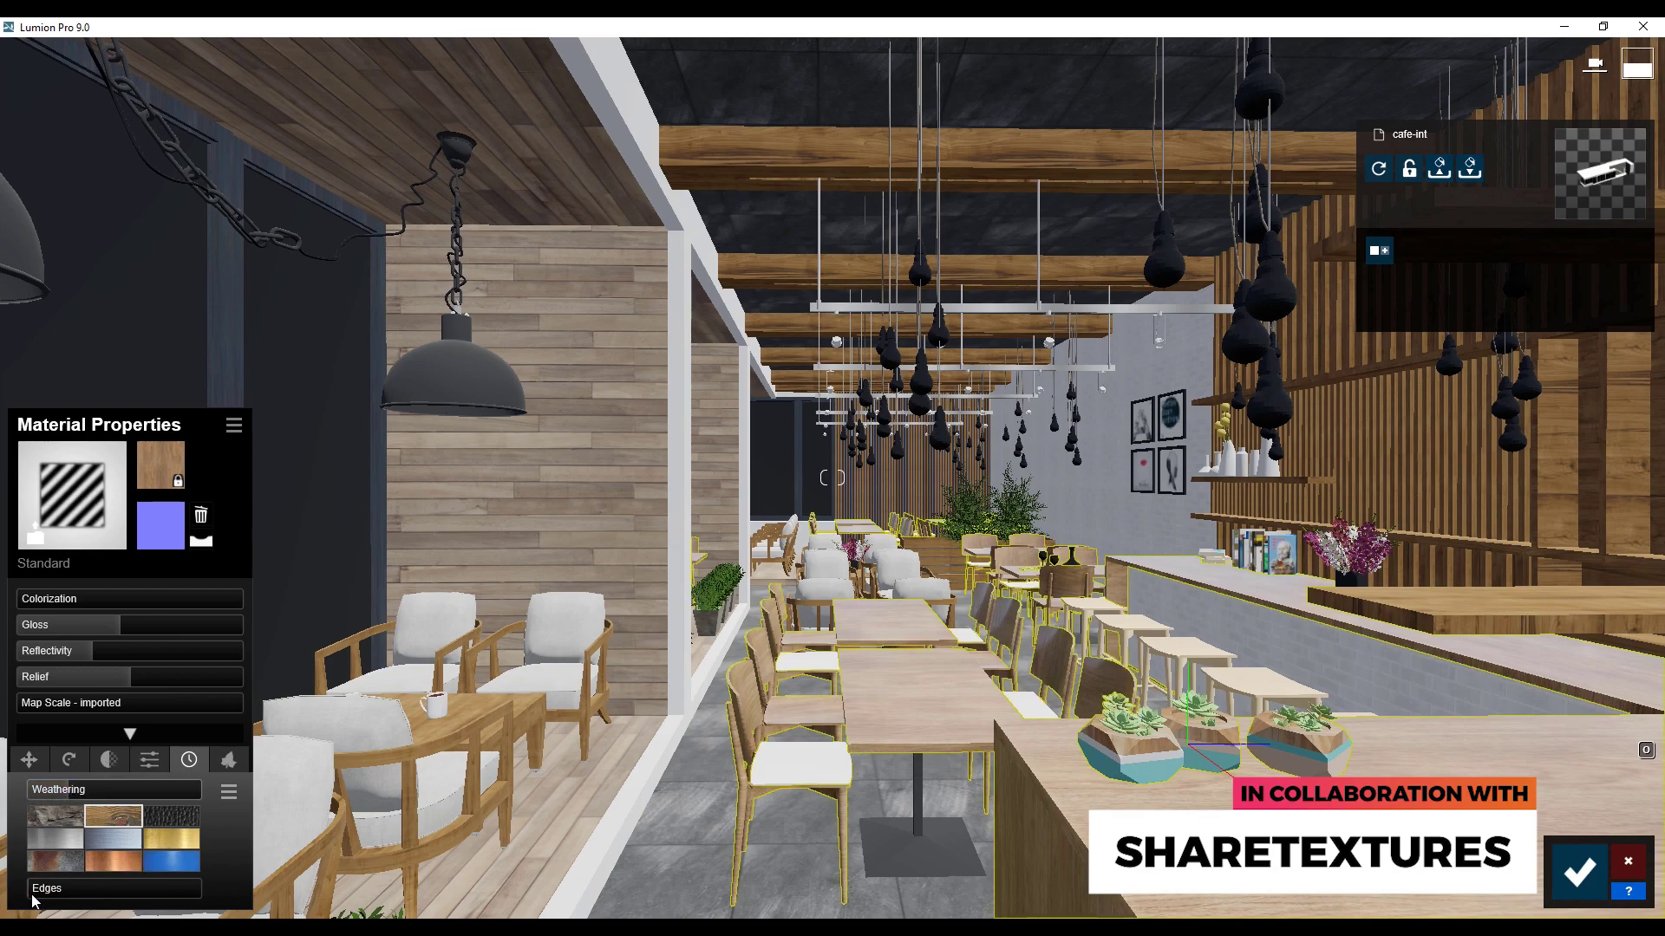
left_click_drag(32, 893, 63, 886)
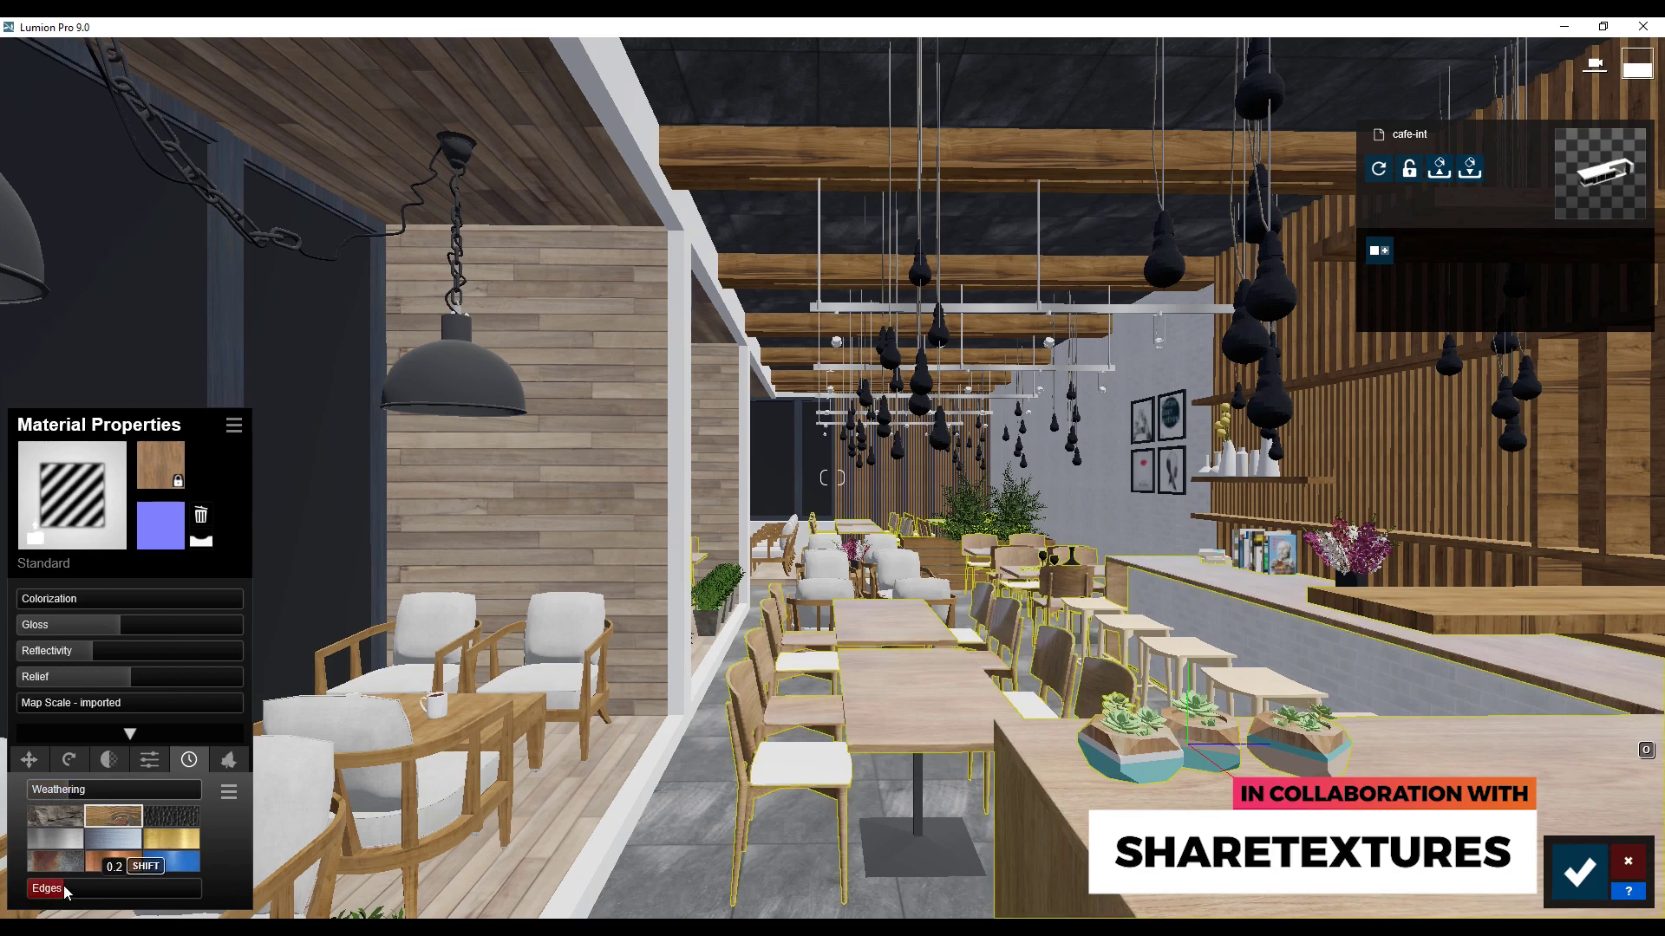
left_click(1579, 872)
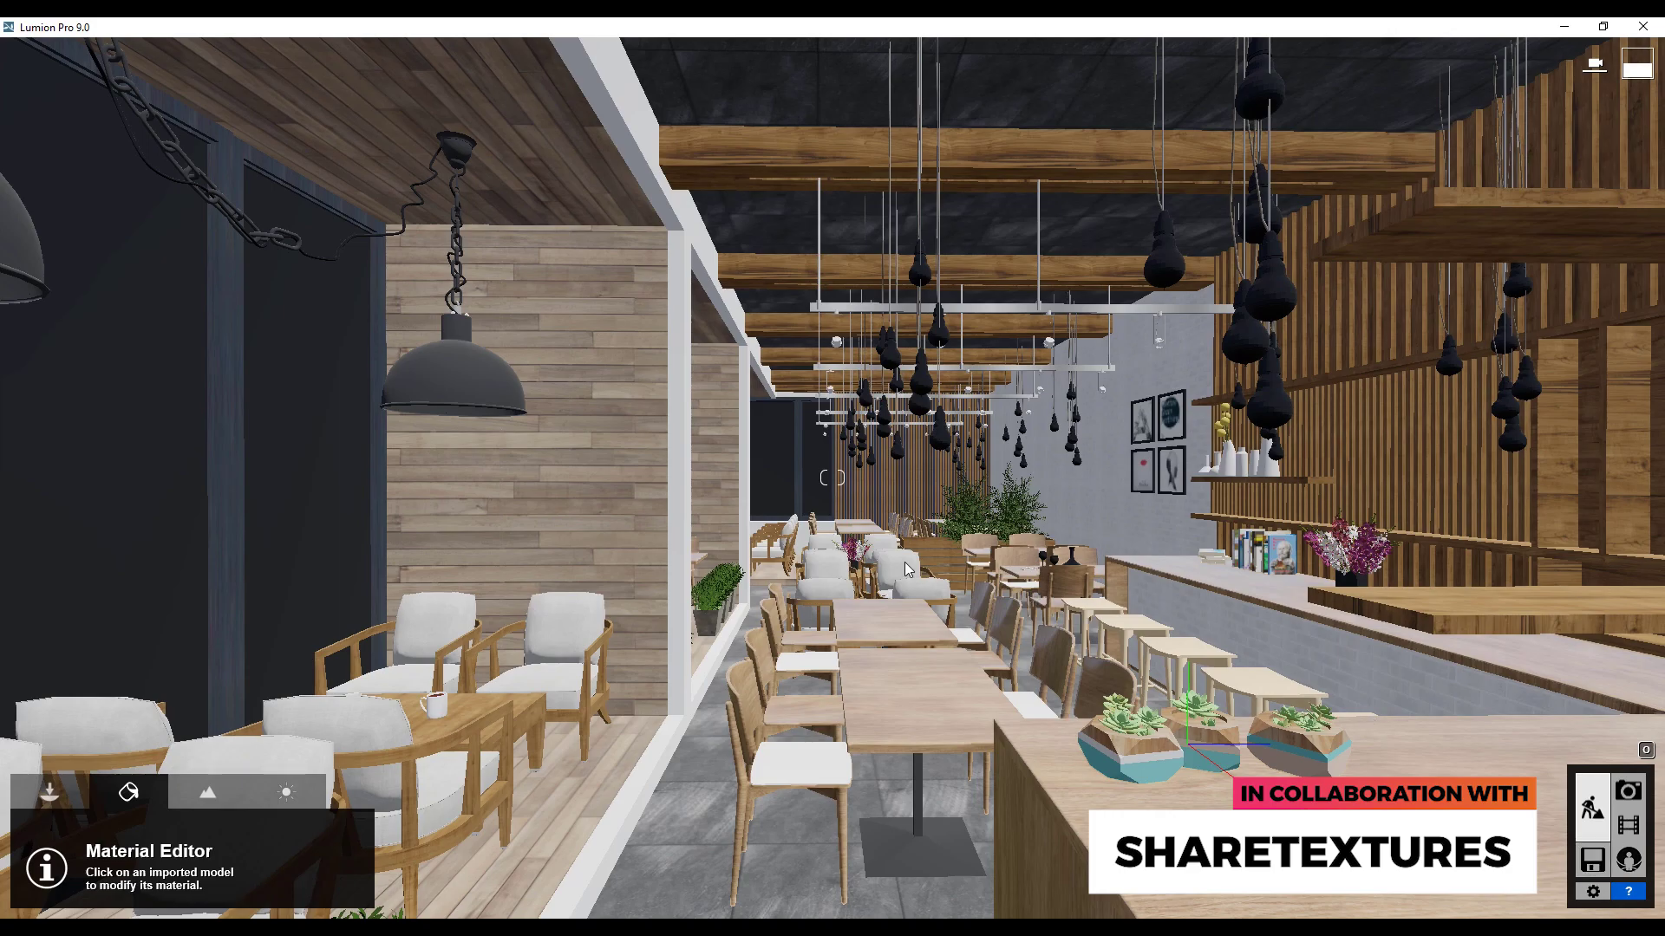
- Retexture the wall cladding with Outdoor Wood 038 DDDS 1024 at 0.3 weathering and save
left_click(560, 534)
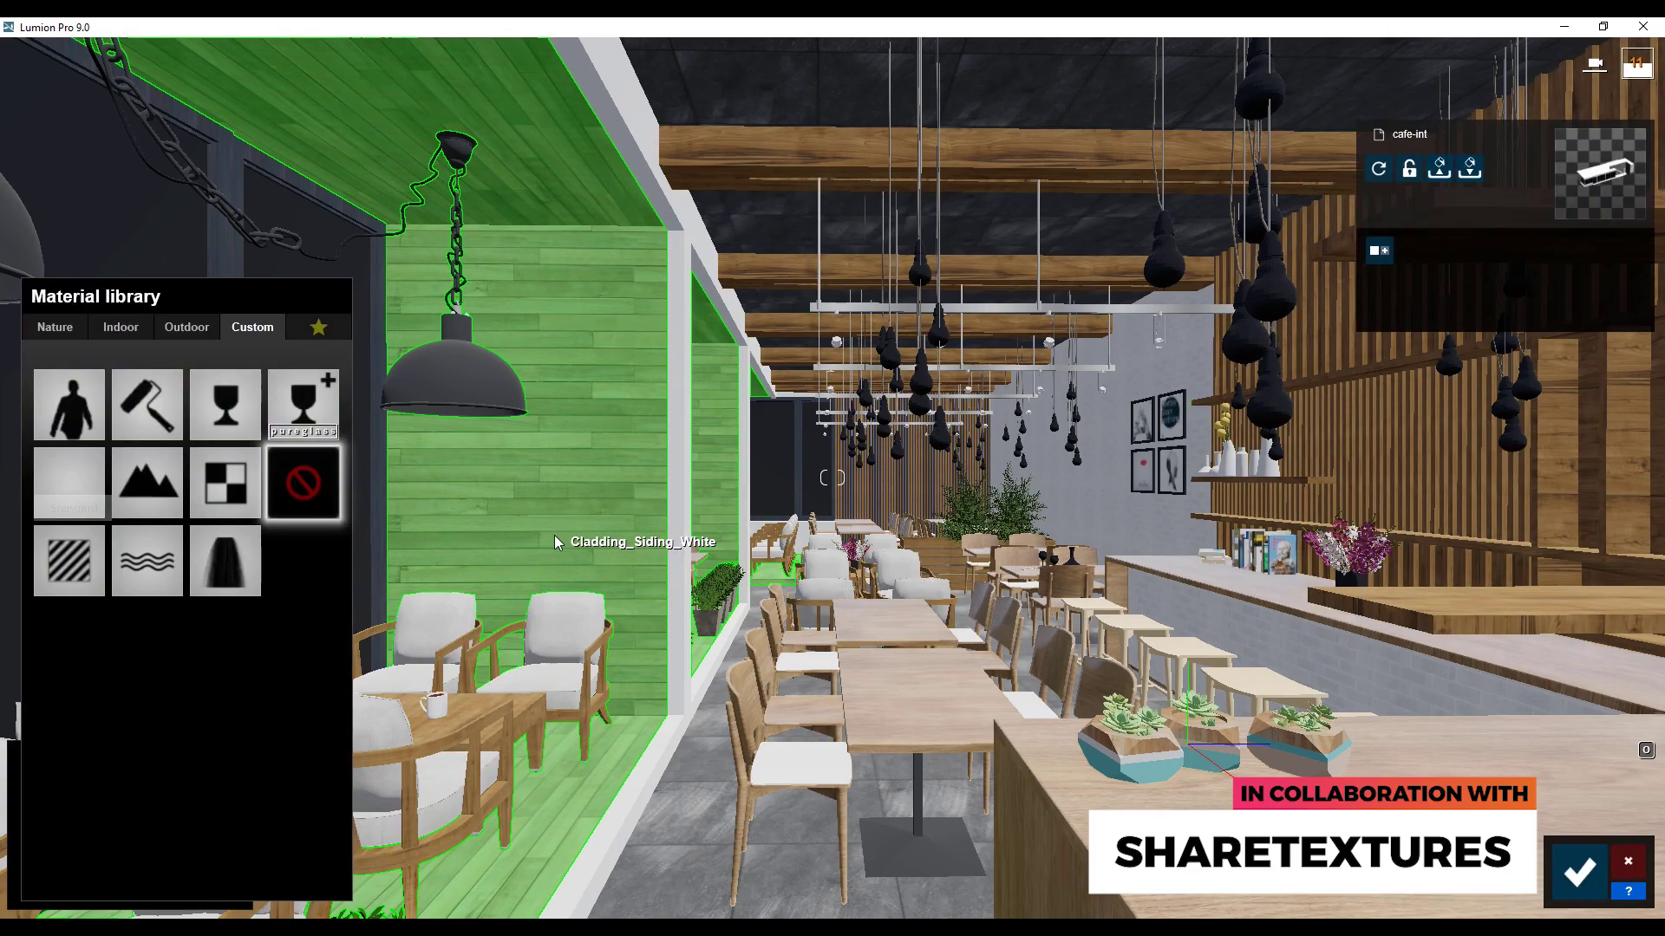
left_click(186, 327)
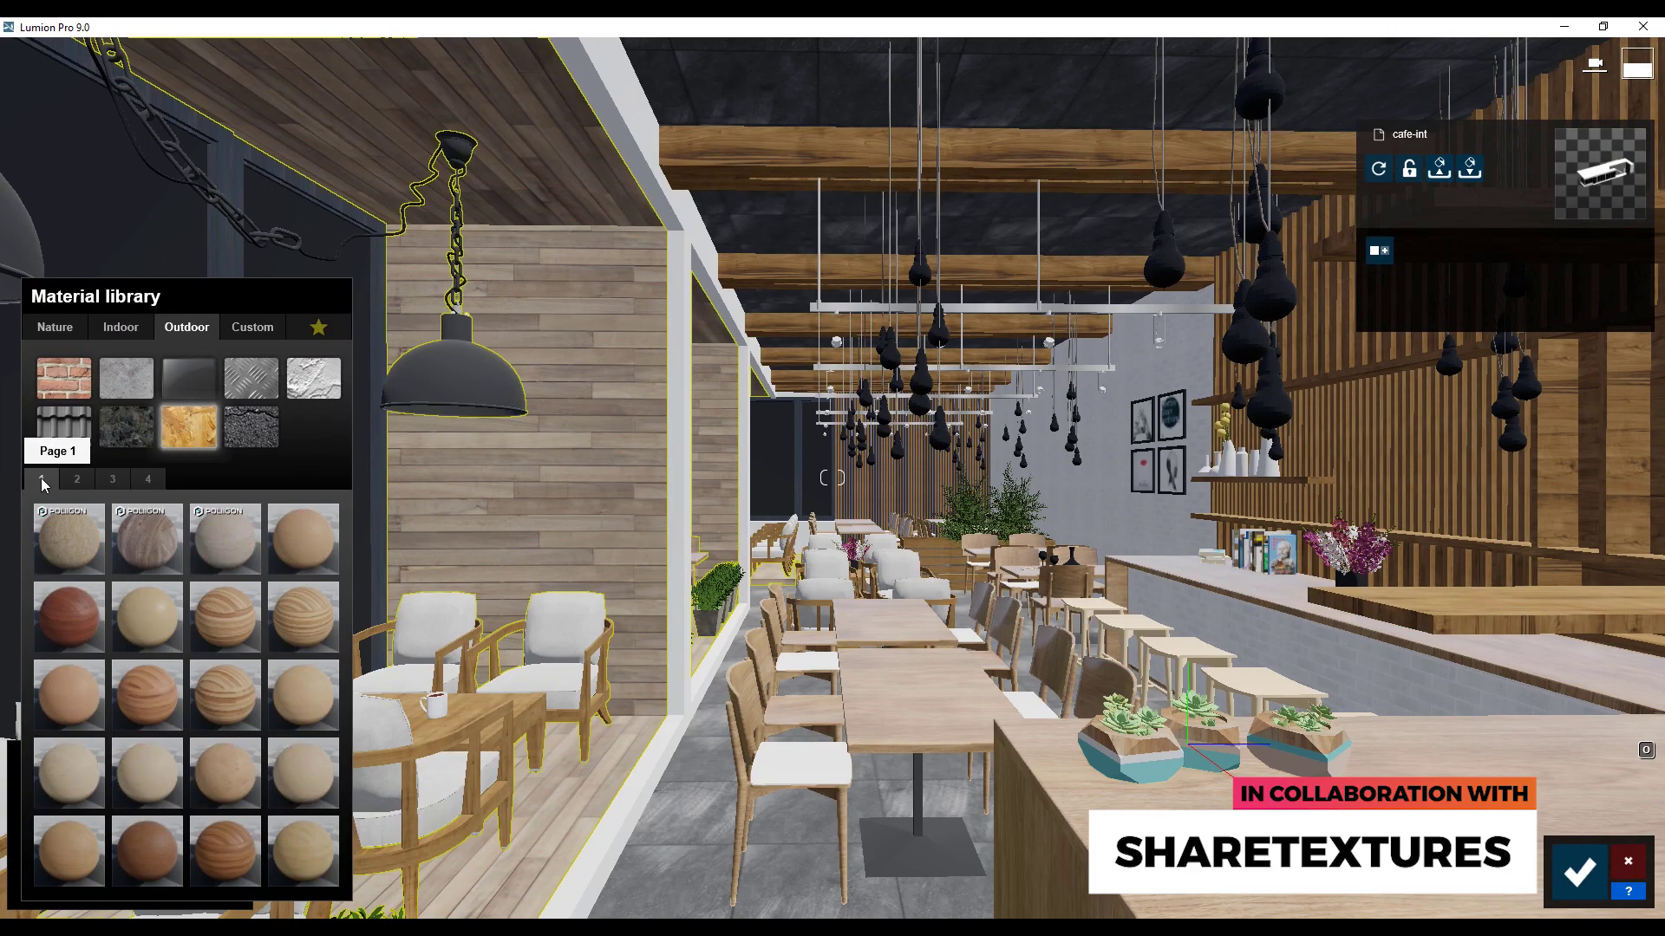
left_click(146, 538)
left_click(219, 799)
left_click(76, 479)
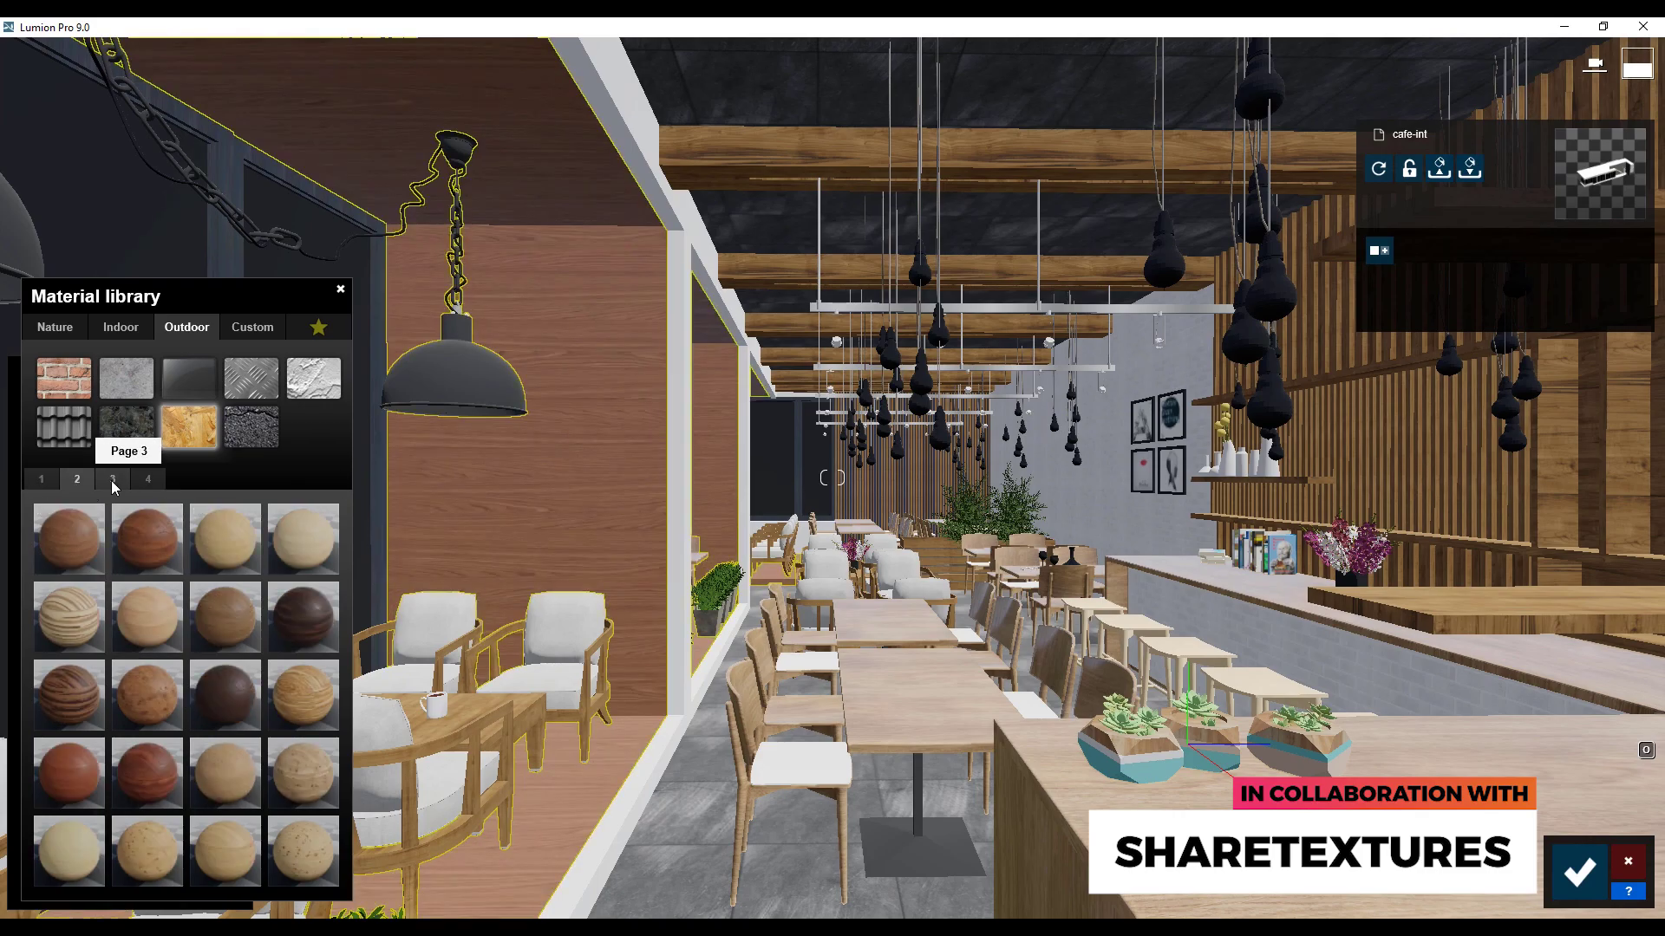
left_click(144, 768)
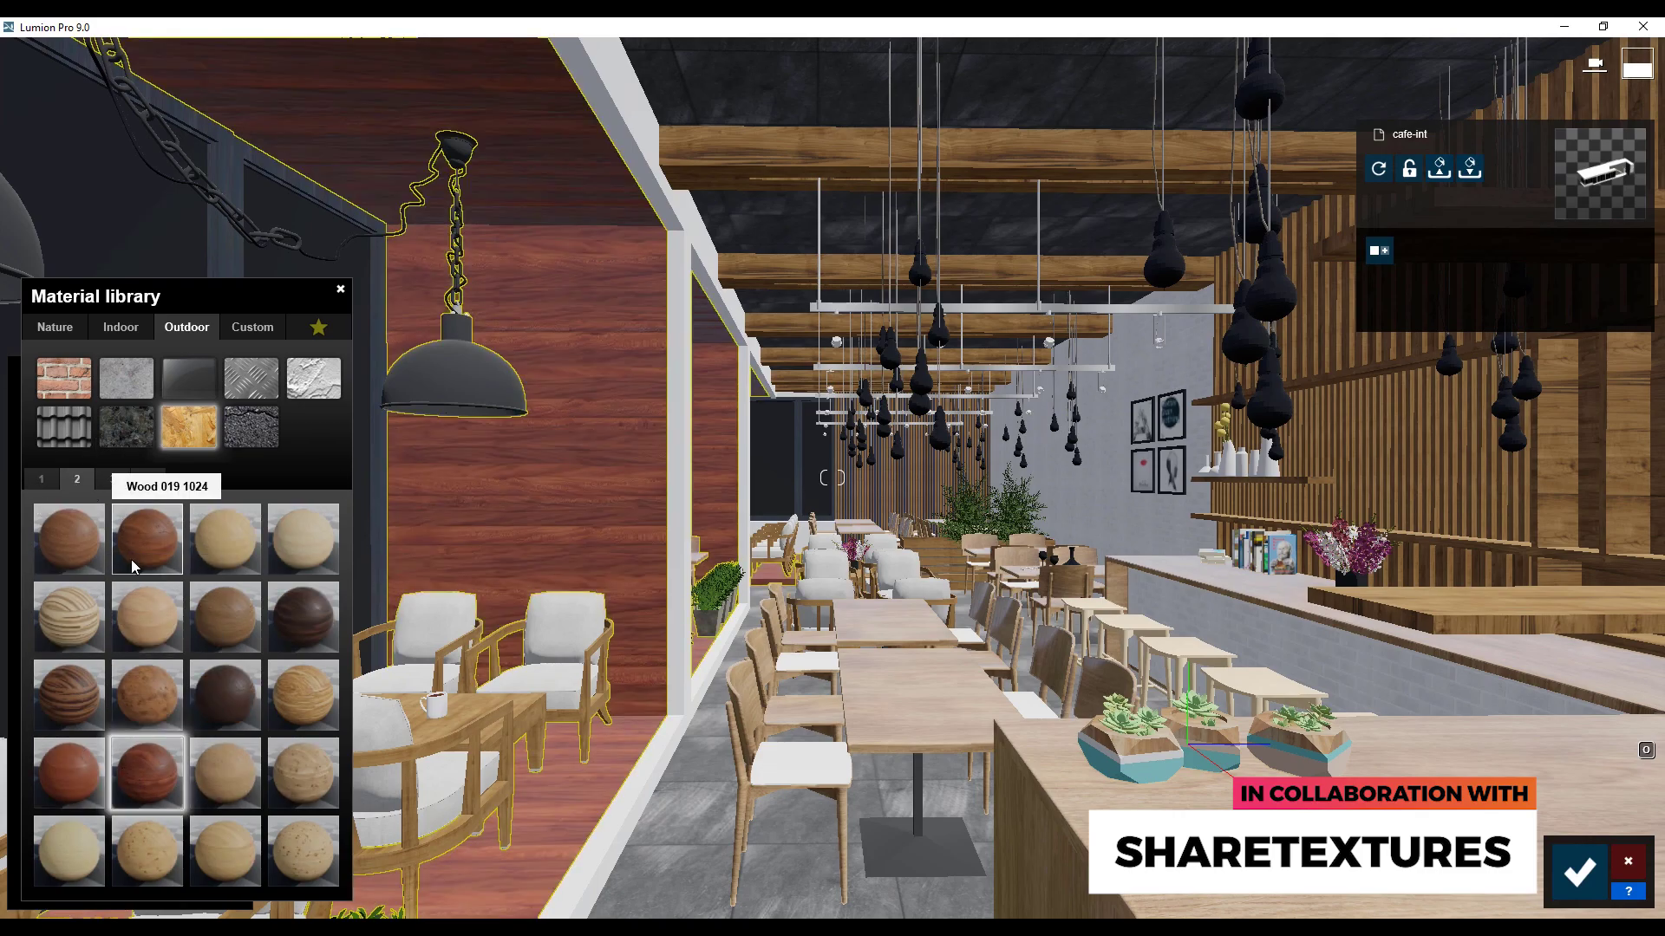
left_click(120, 481)
left_click(81, 541)
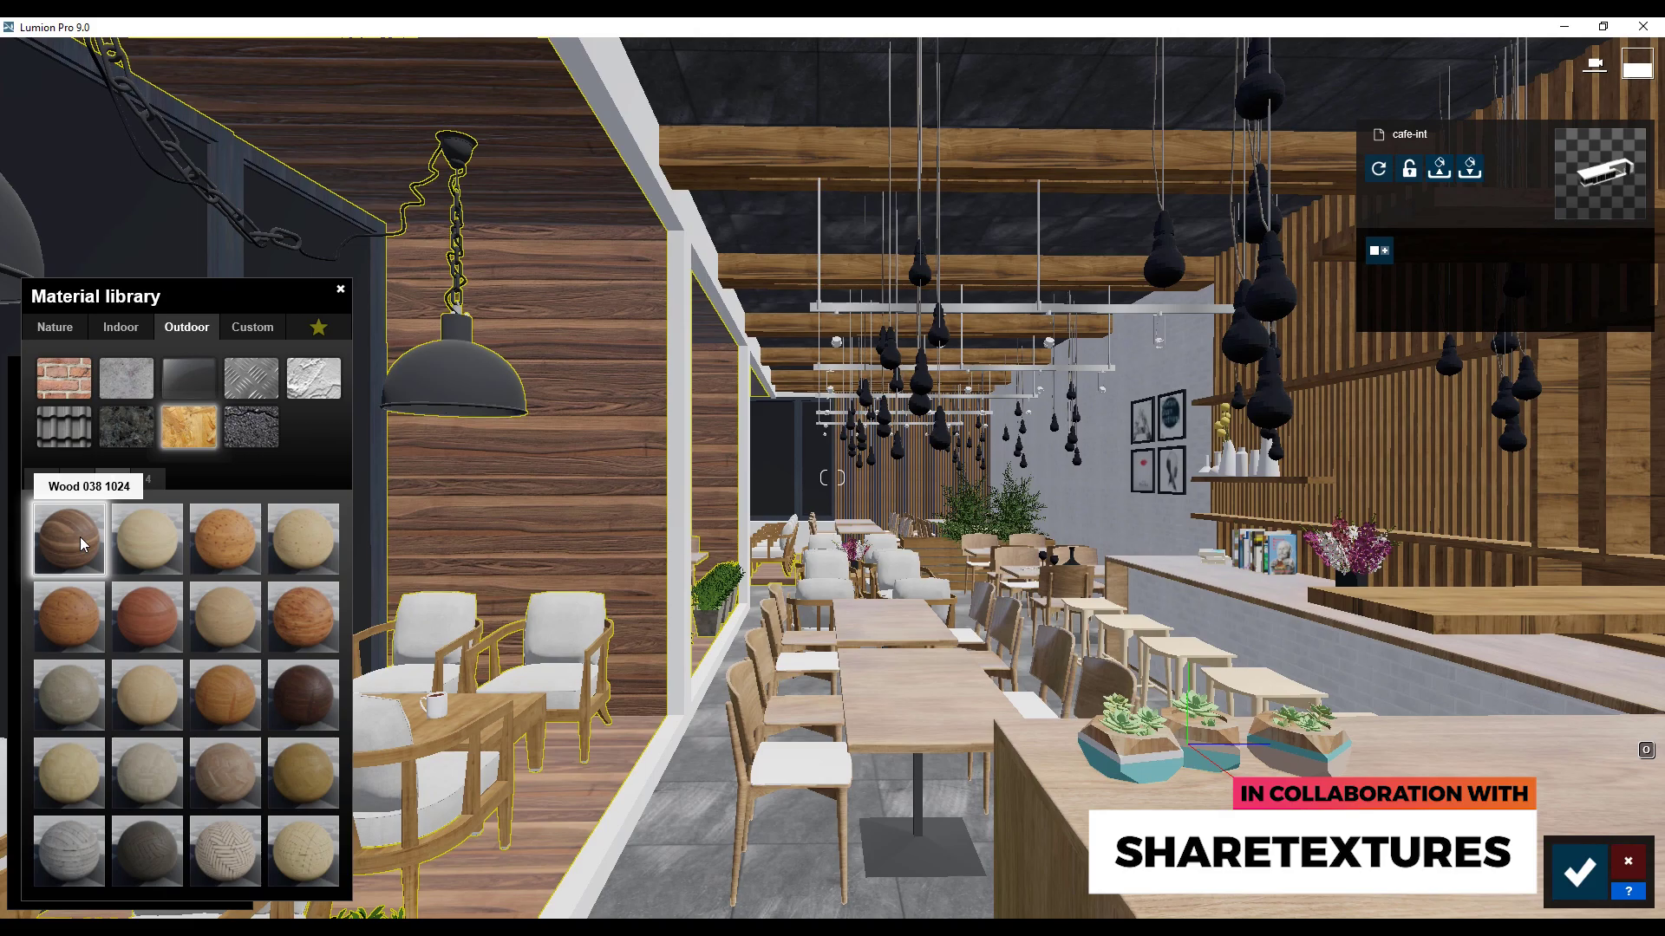
left_click(81, 547)
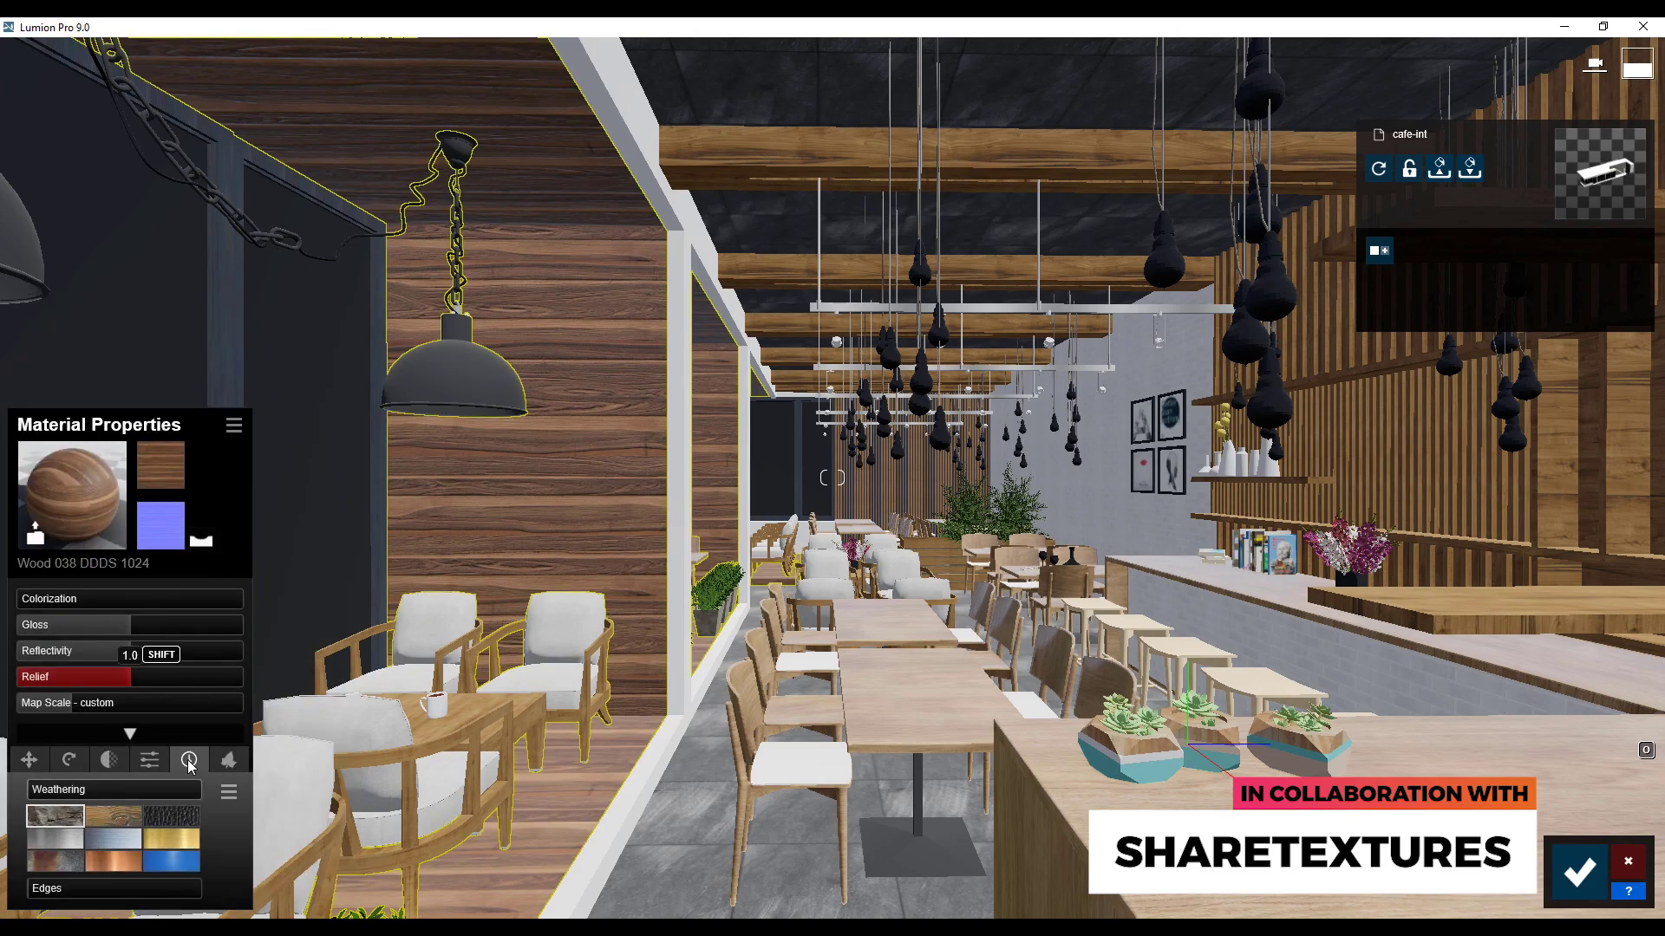
left_click(76, 791)
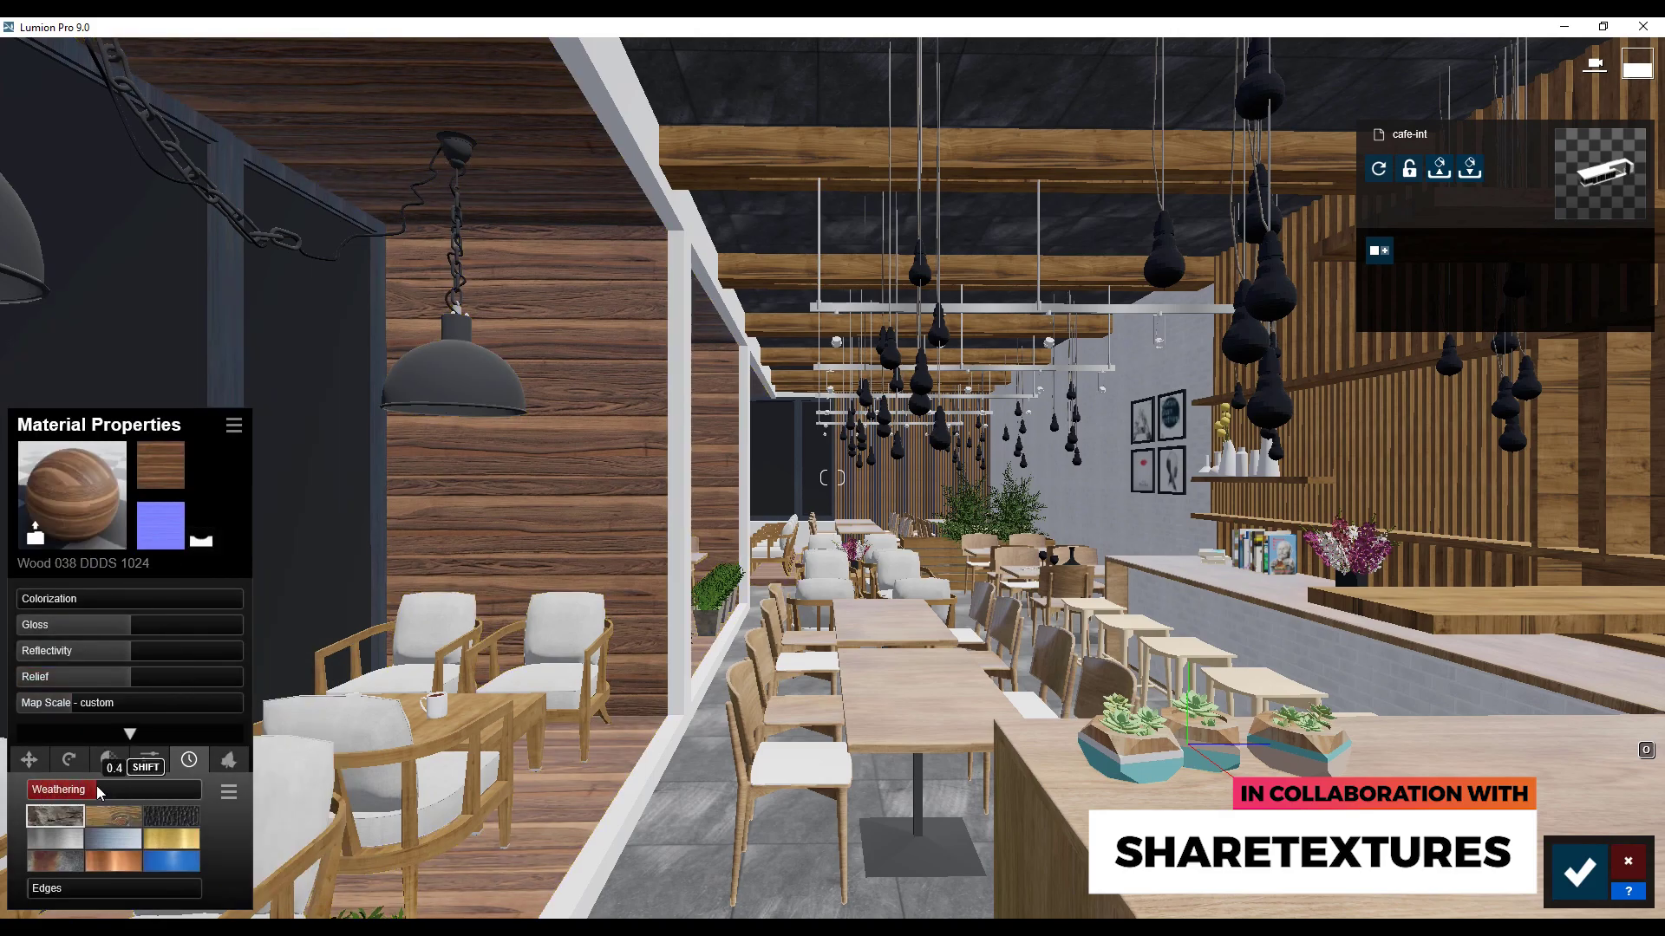
left_click(1580, 871)
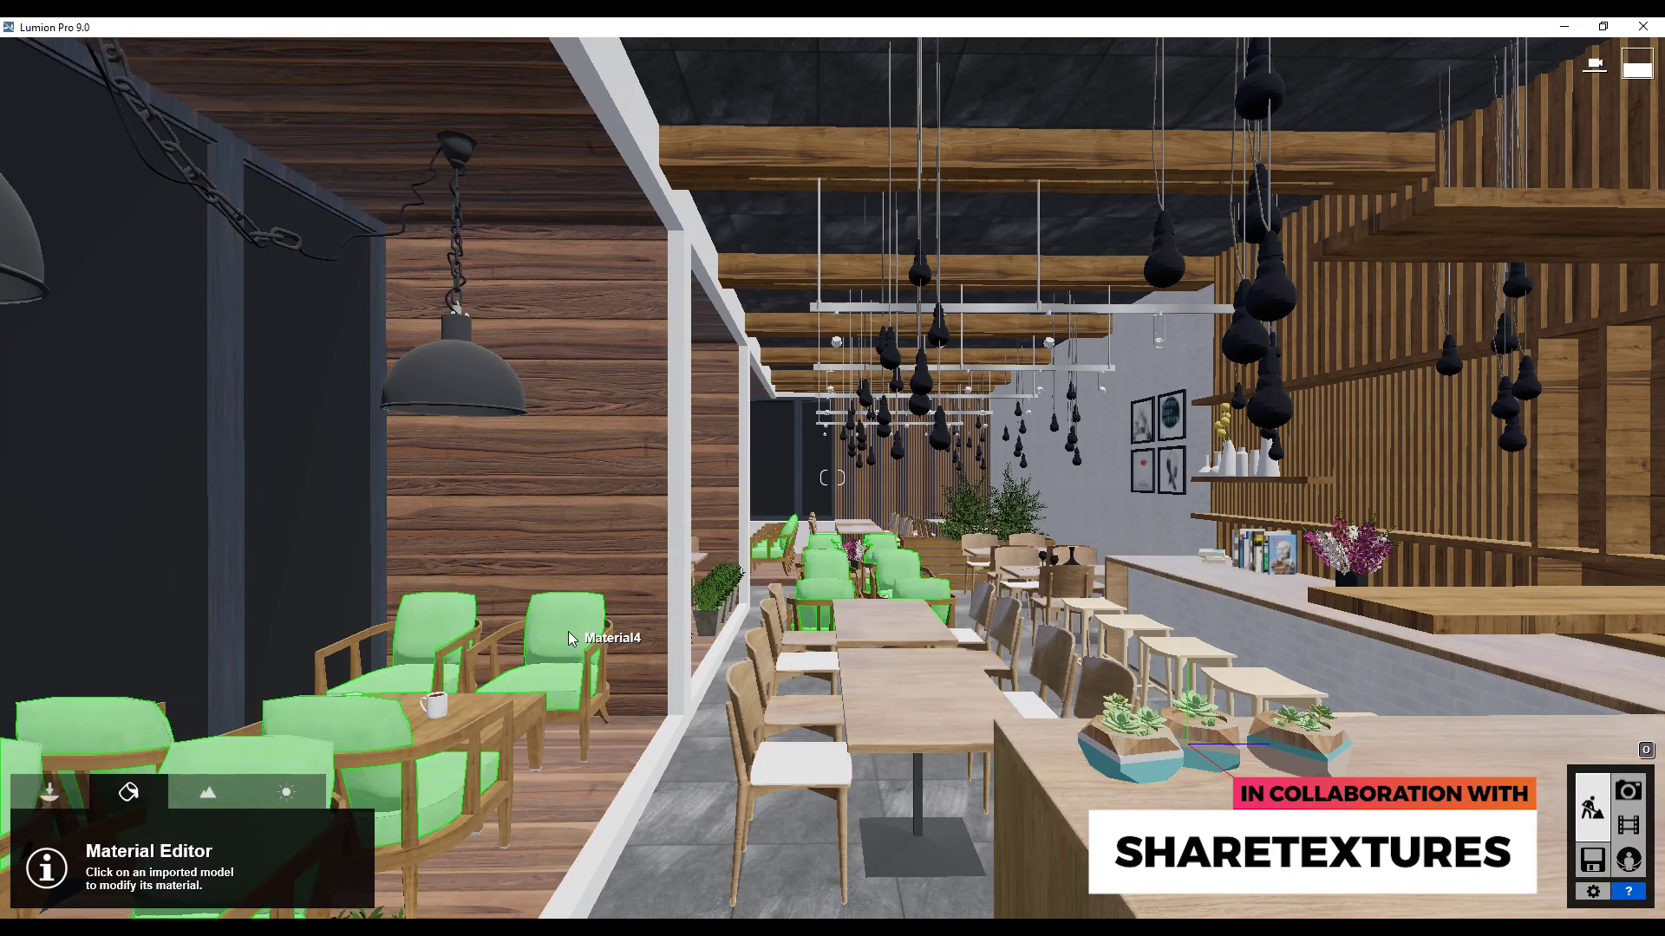
- Apply the indoor fabric Polii Fabric SuedePatchy 001 2K to the chair cushions
left_click(569, 639)
left_click(56, 378)
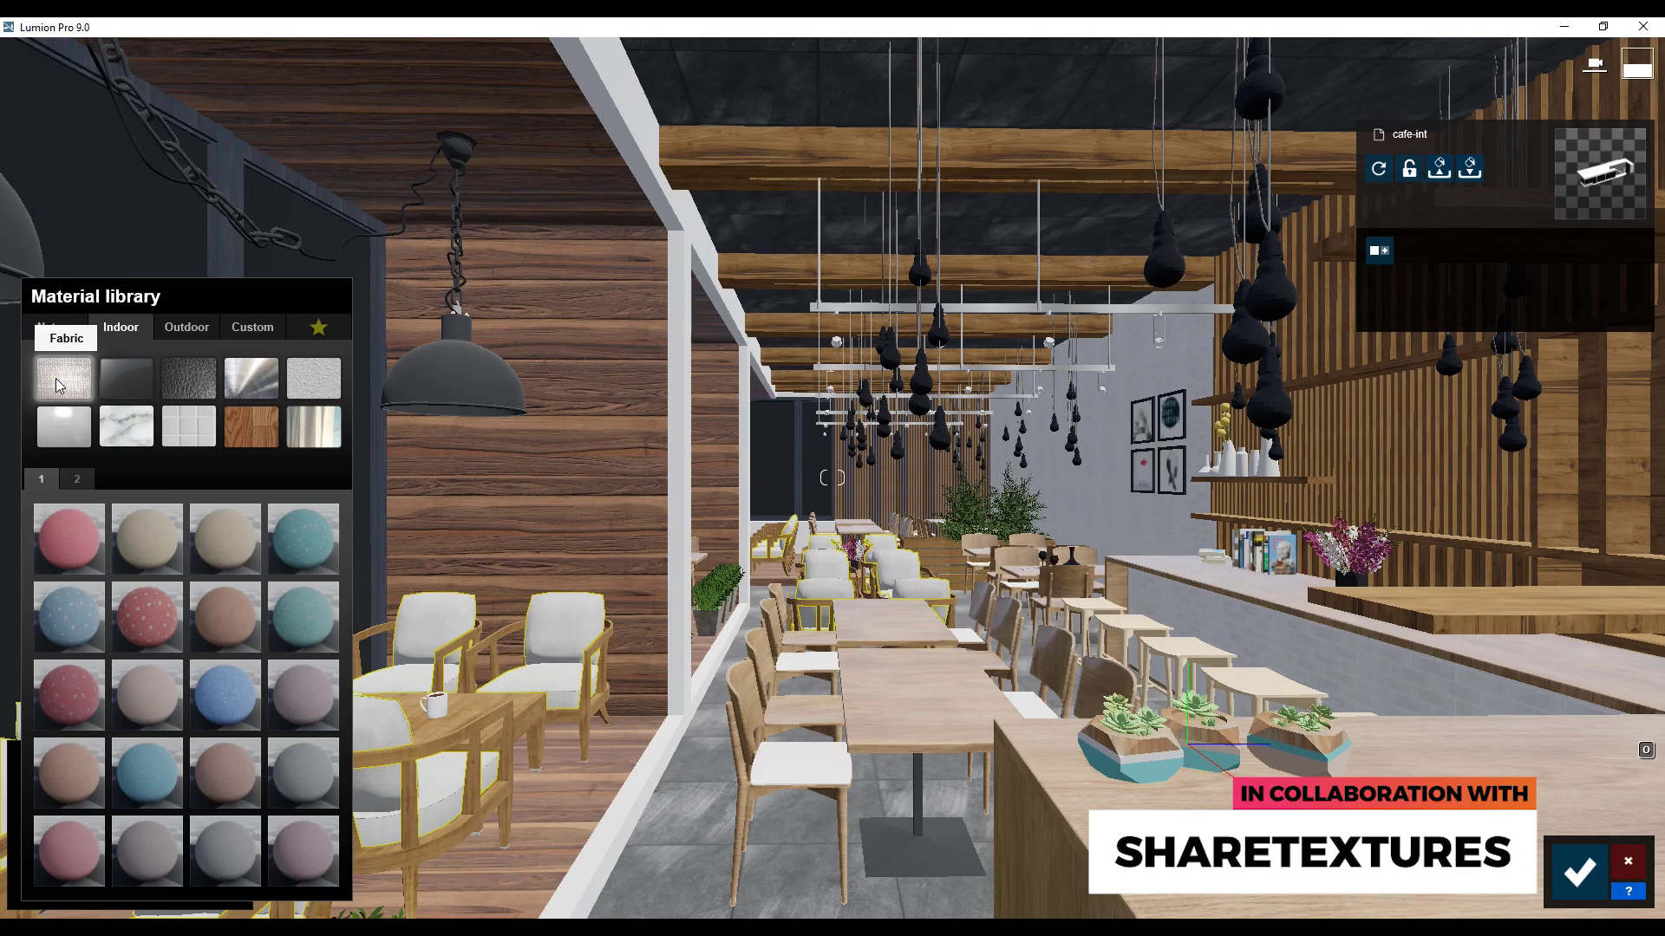
left_click(67, 478)
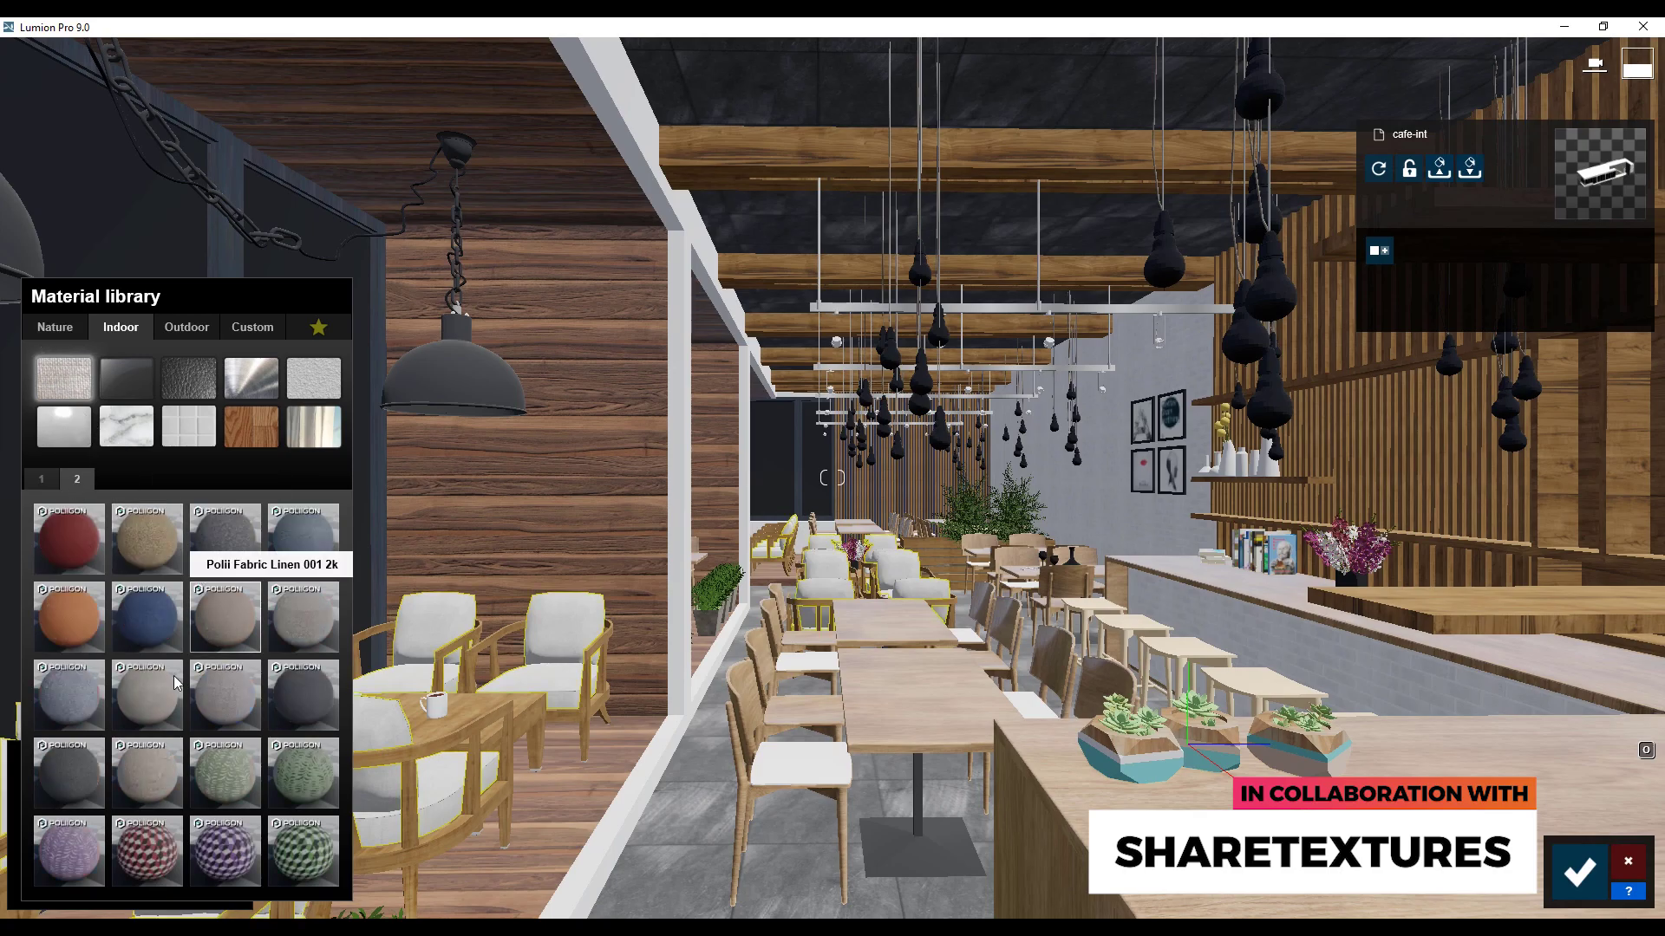
left_click(205, 628)
left_click(61, 486)
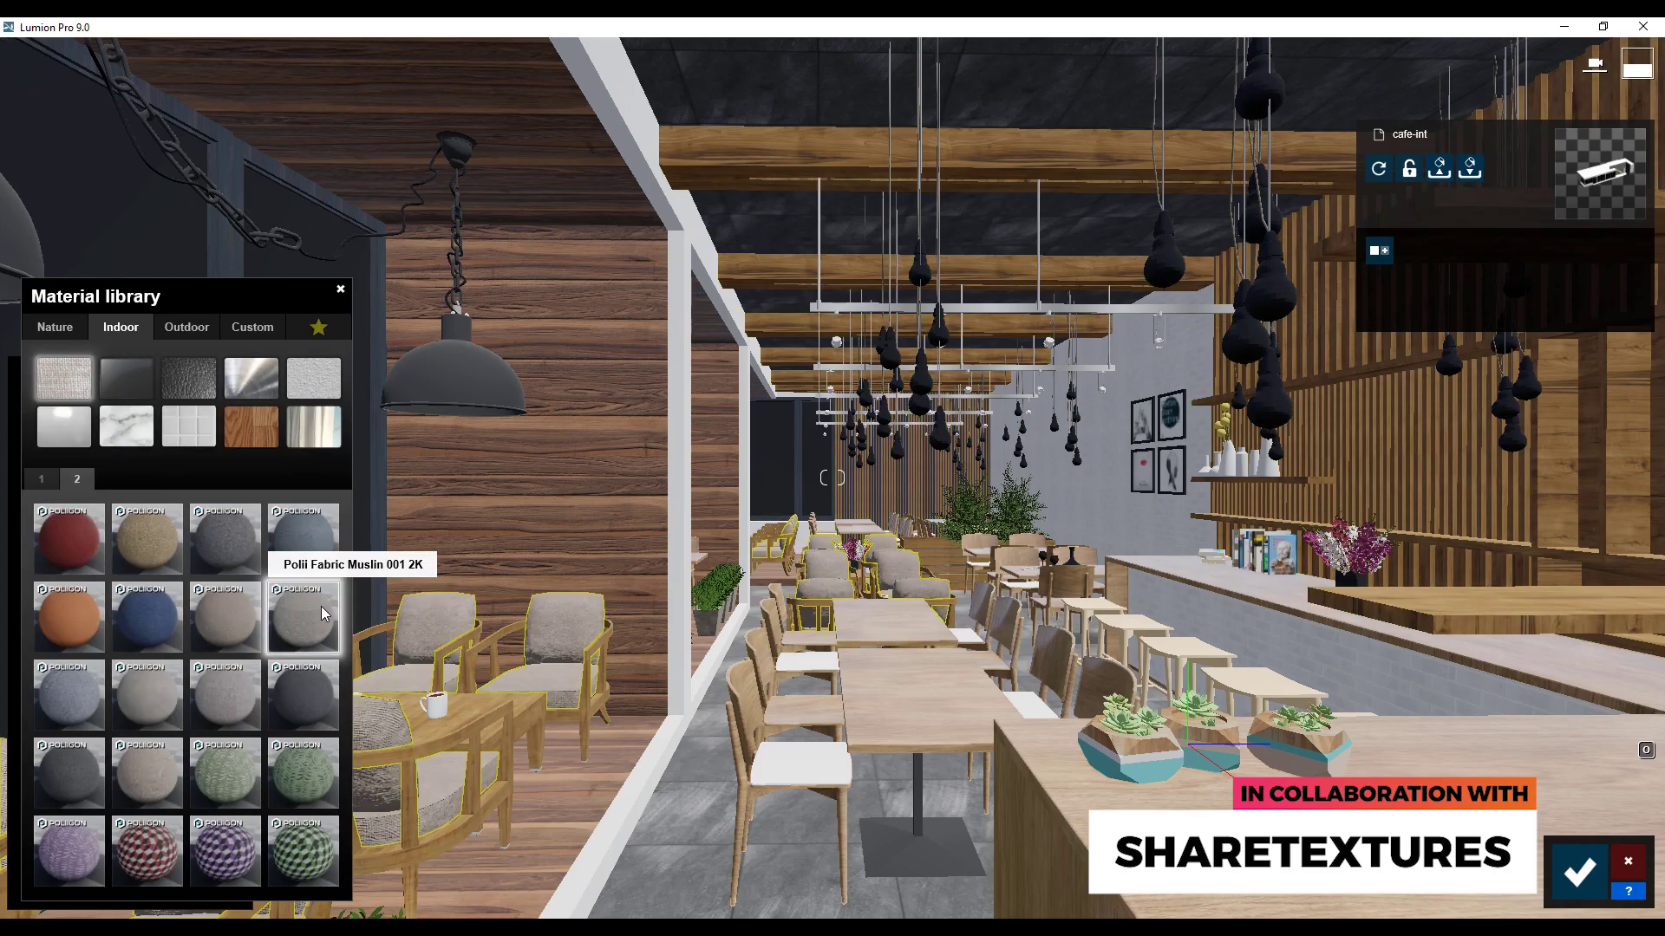
left_click(155, 710)
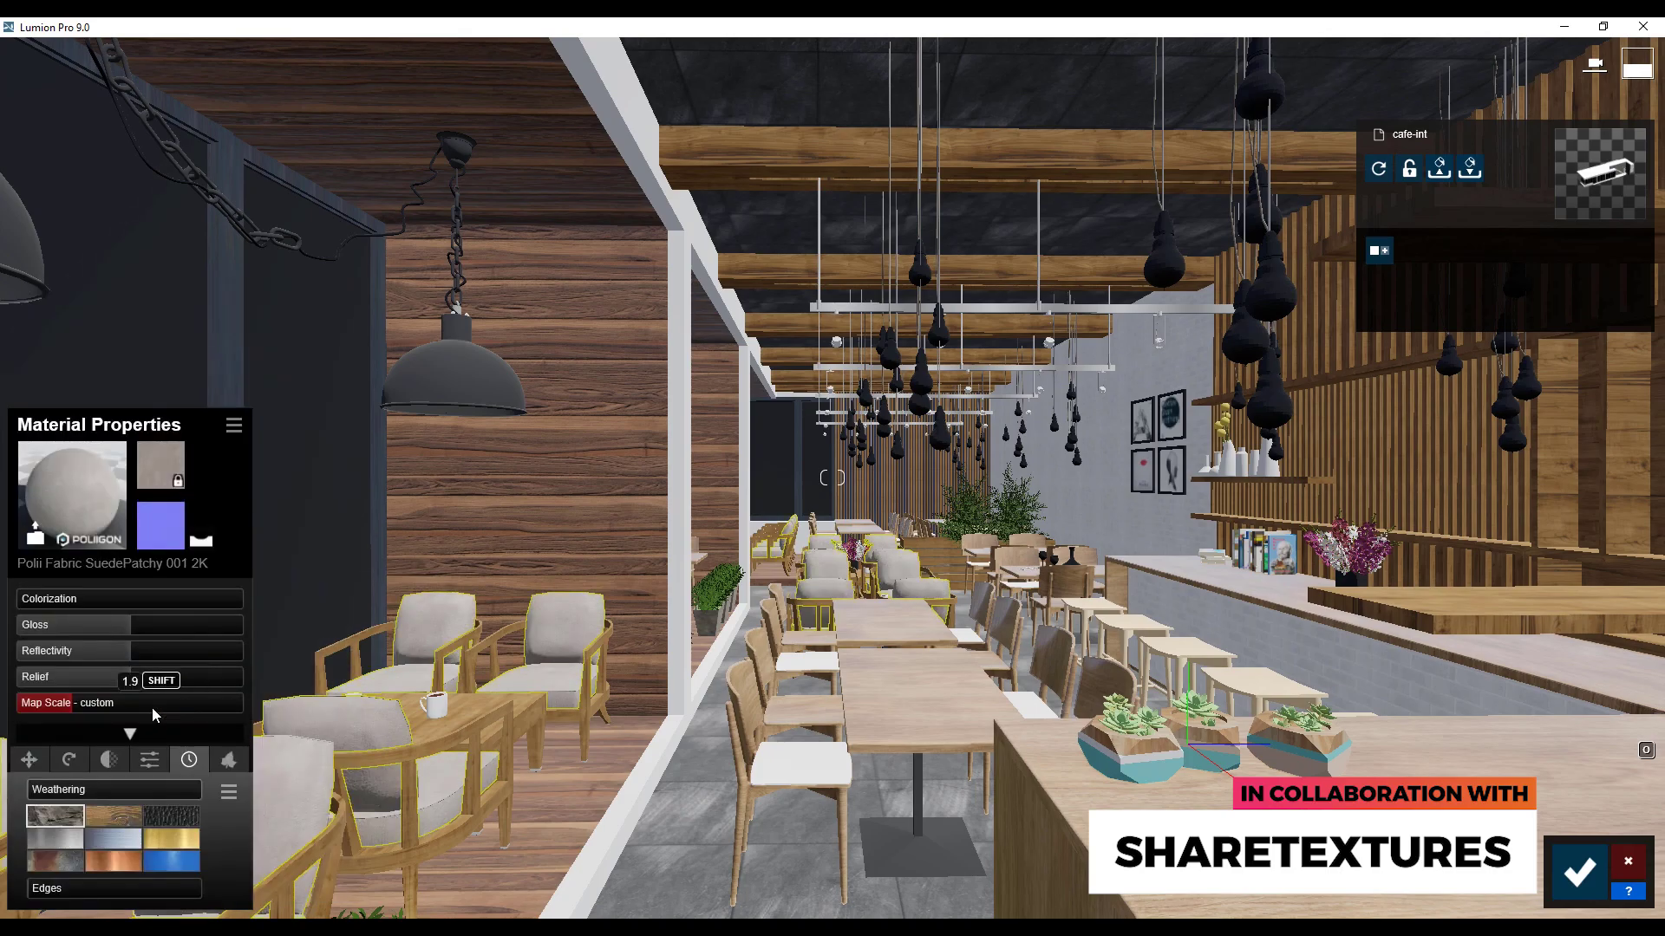
- Give the fabric Leather weathering at 0.1 strength and save the material
left_click(171, 816)
left_click_drag(64, 790, 95, 790)
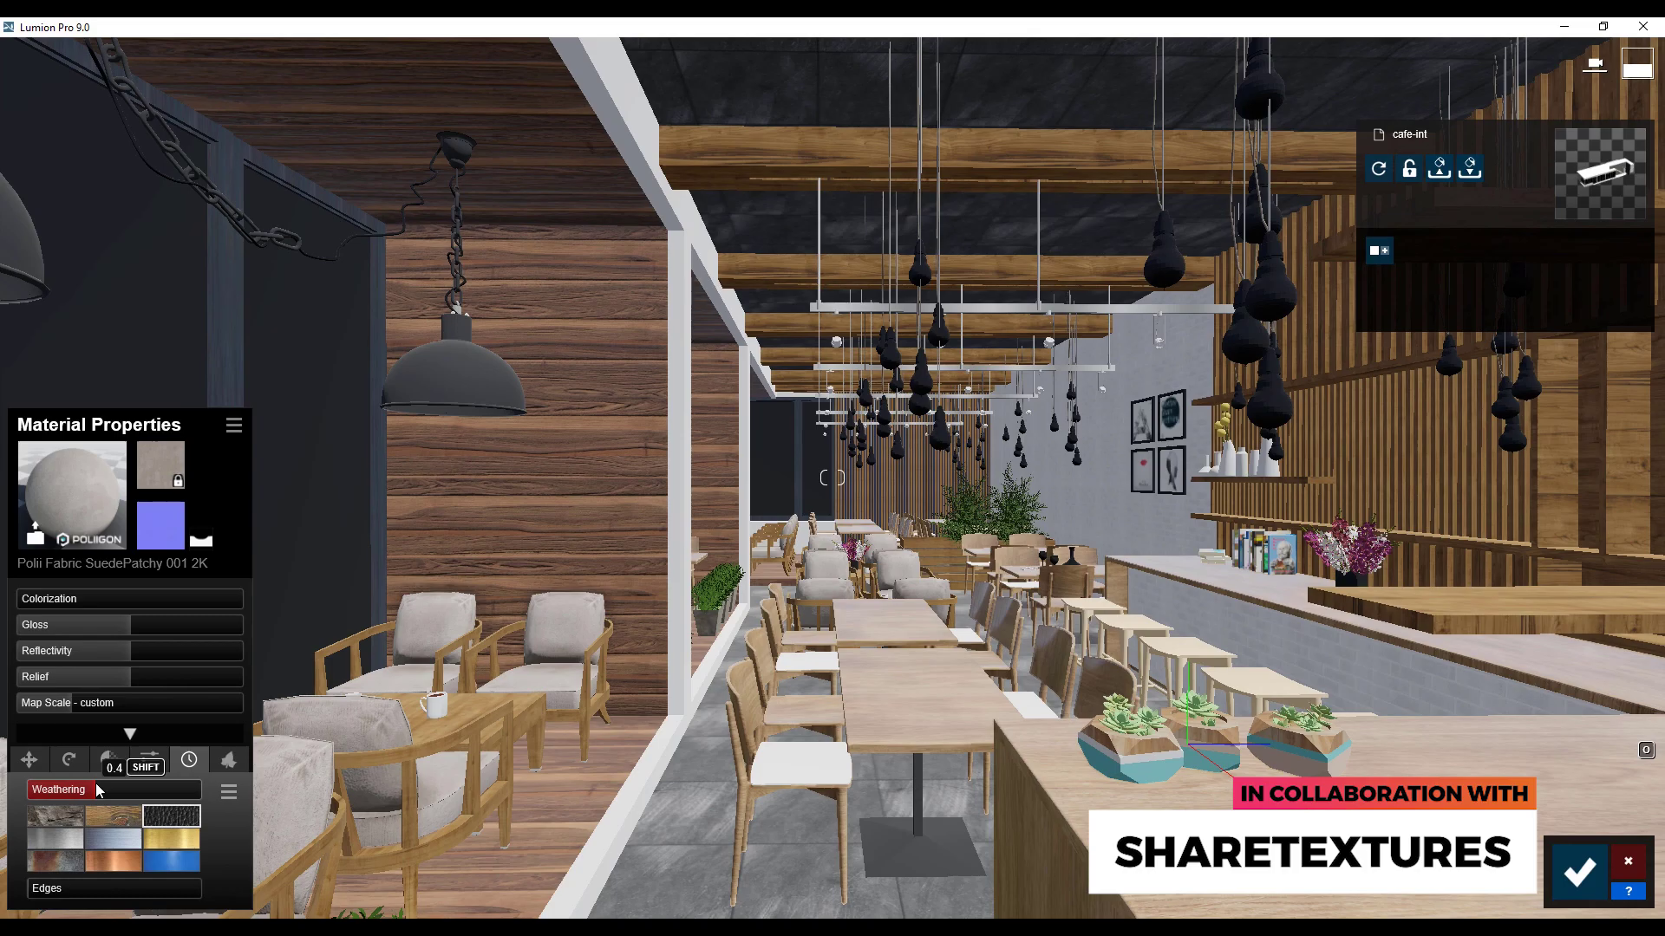
left_click(45, 787)
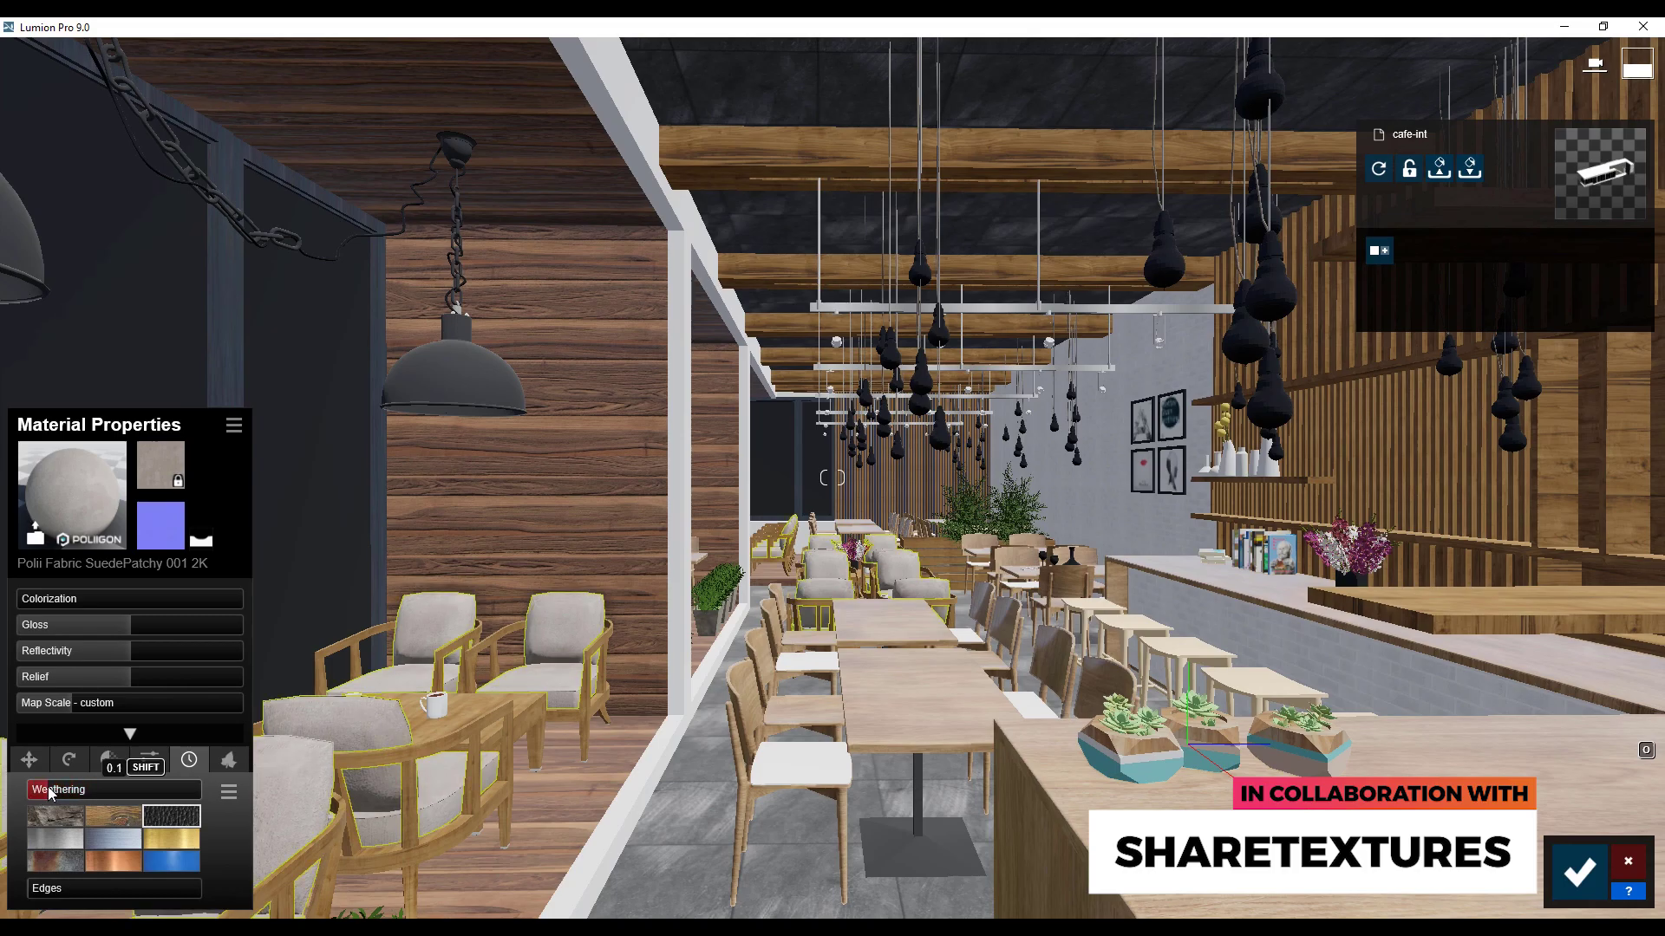
left_click(1579, 884)
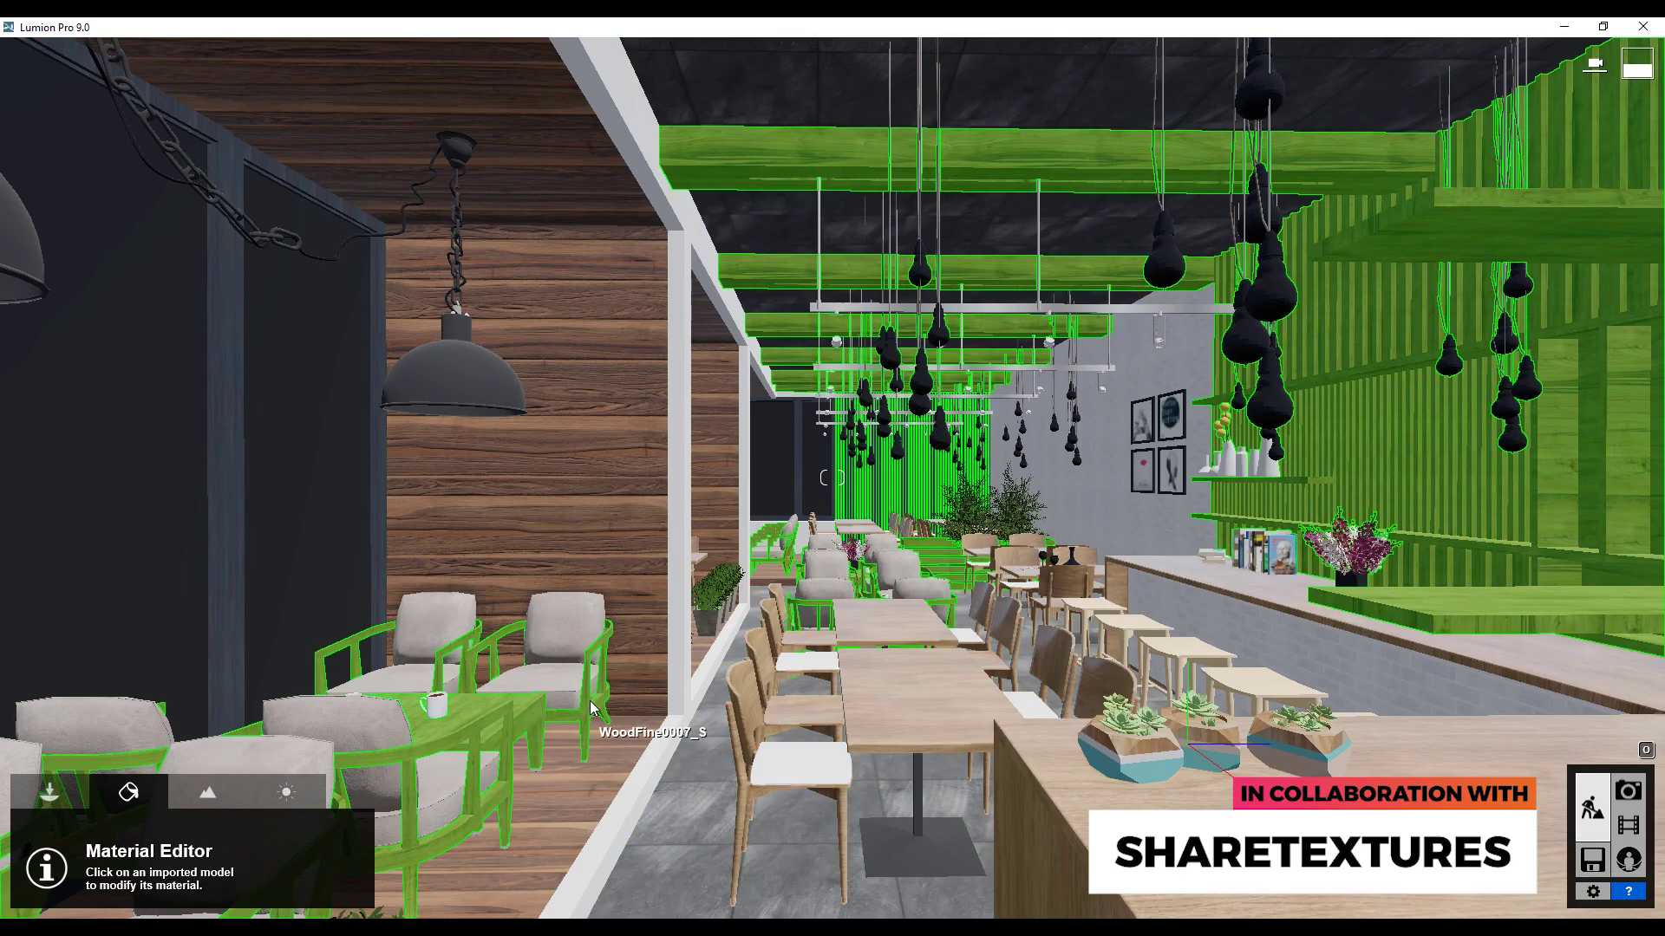
- Apply the darker Outdoor Wood 015 DDDS 1024 to the beams and slats, map scale 1.5
left_click(586, 704)
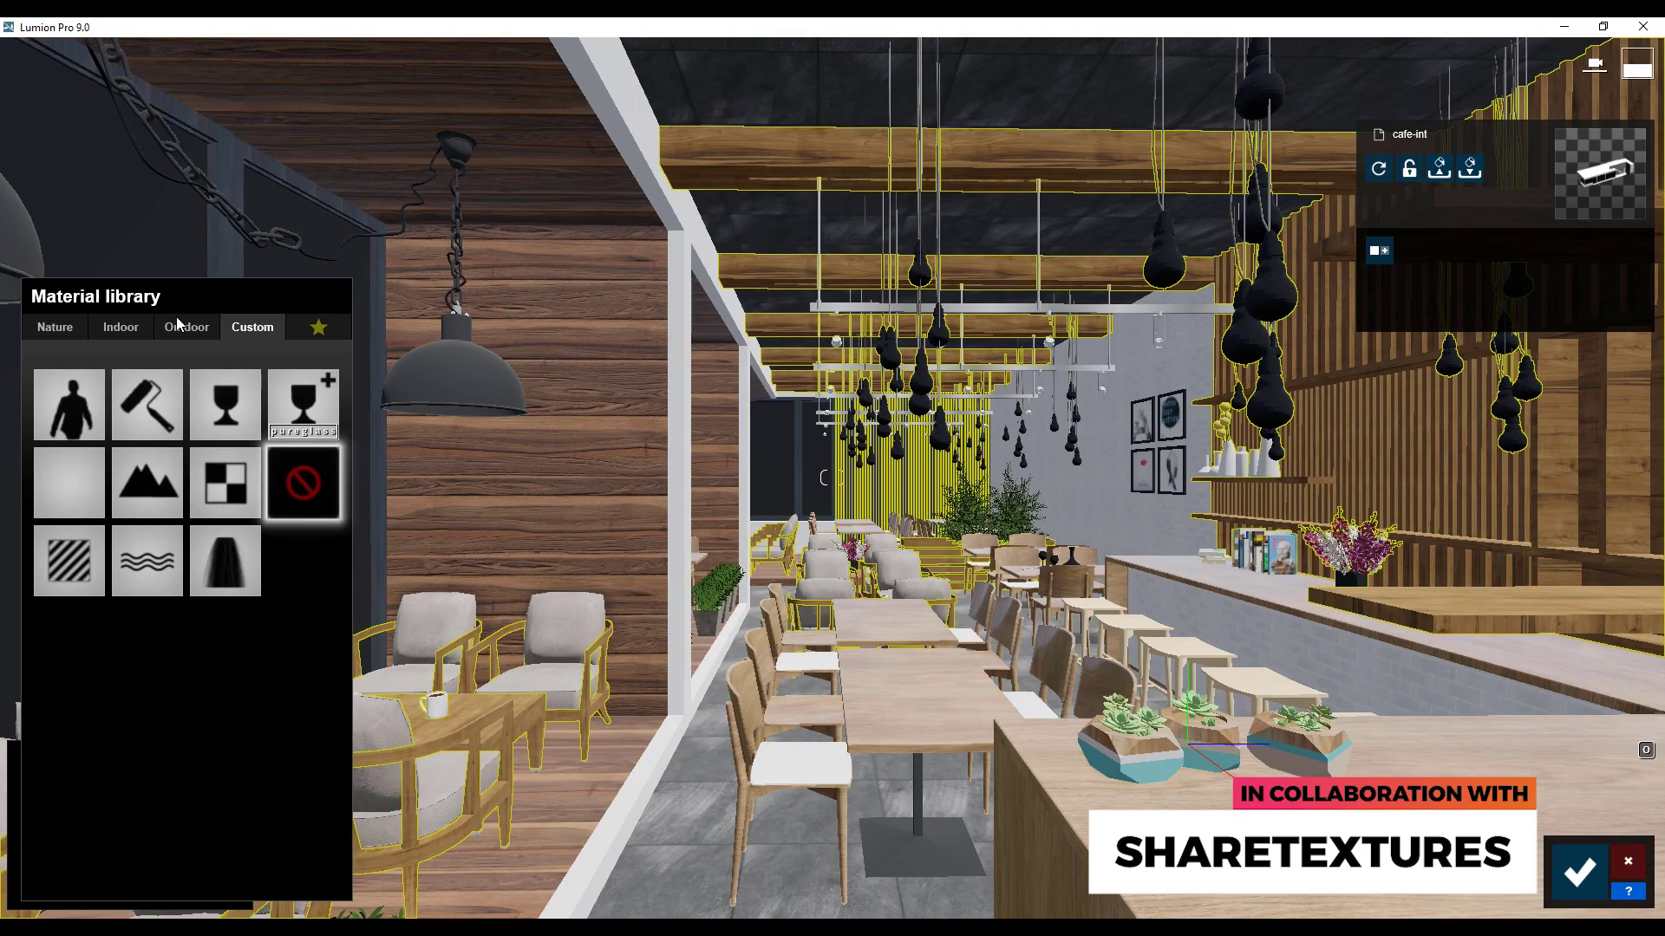
left_click(182, 326)
left_click(190, 381)
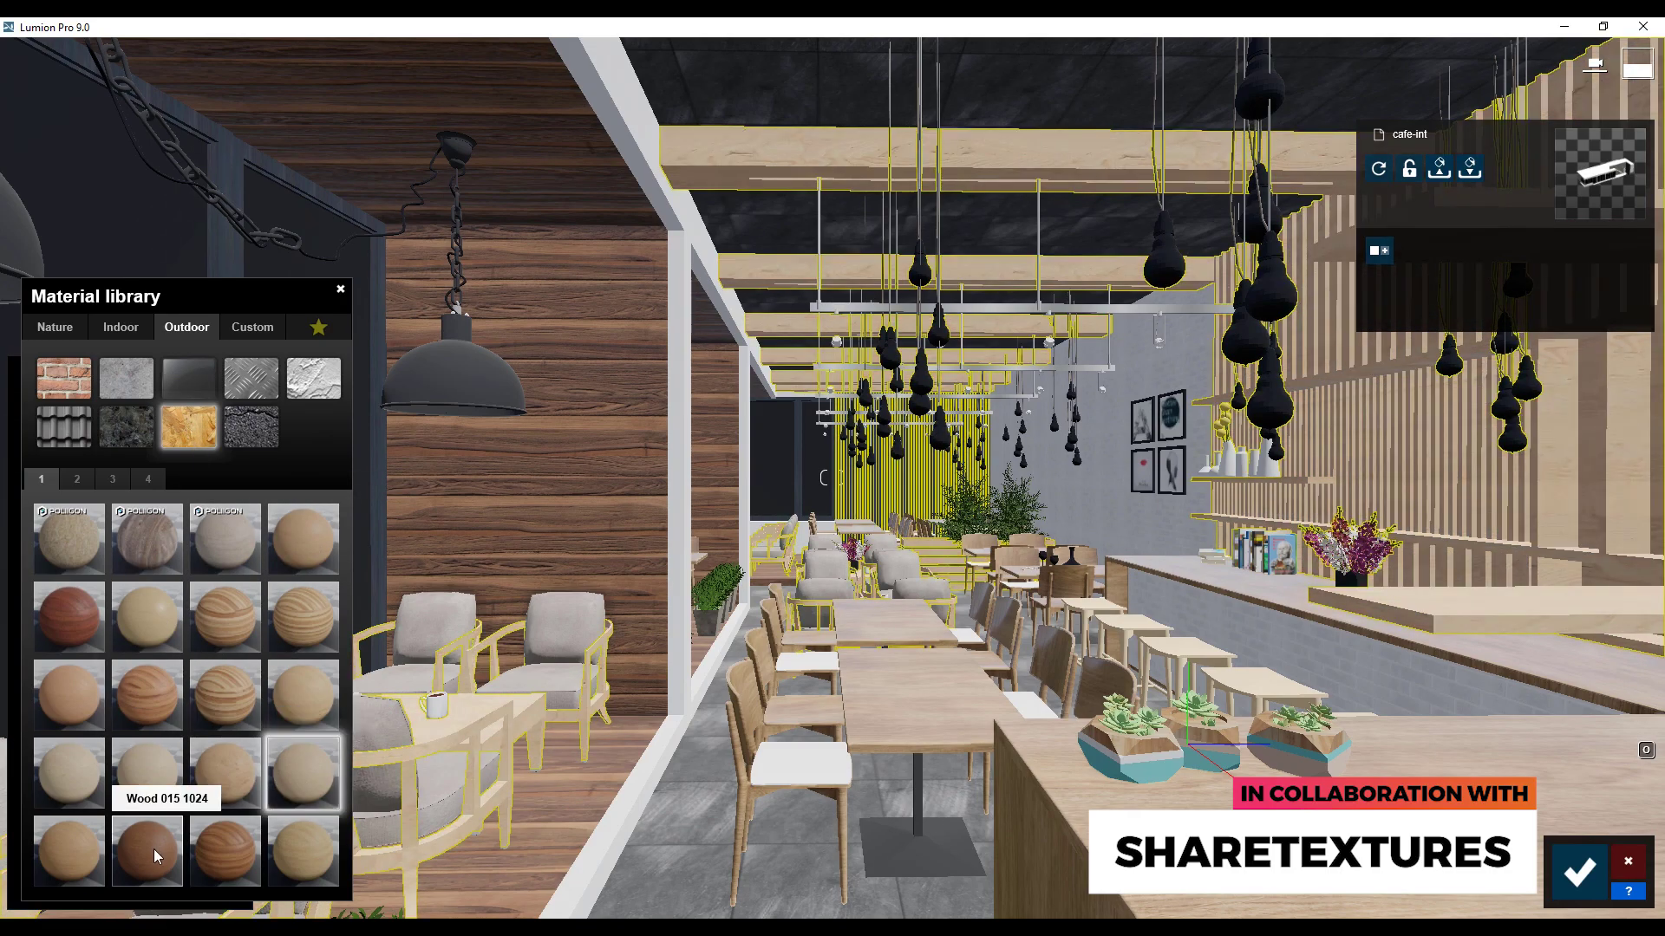
left_click(154, 850)
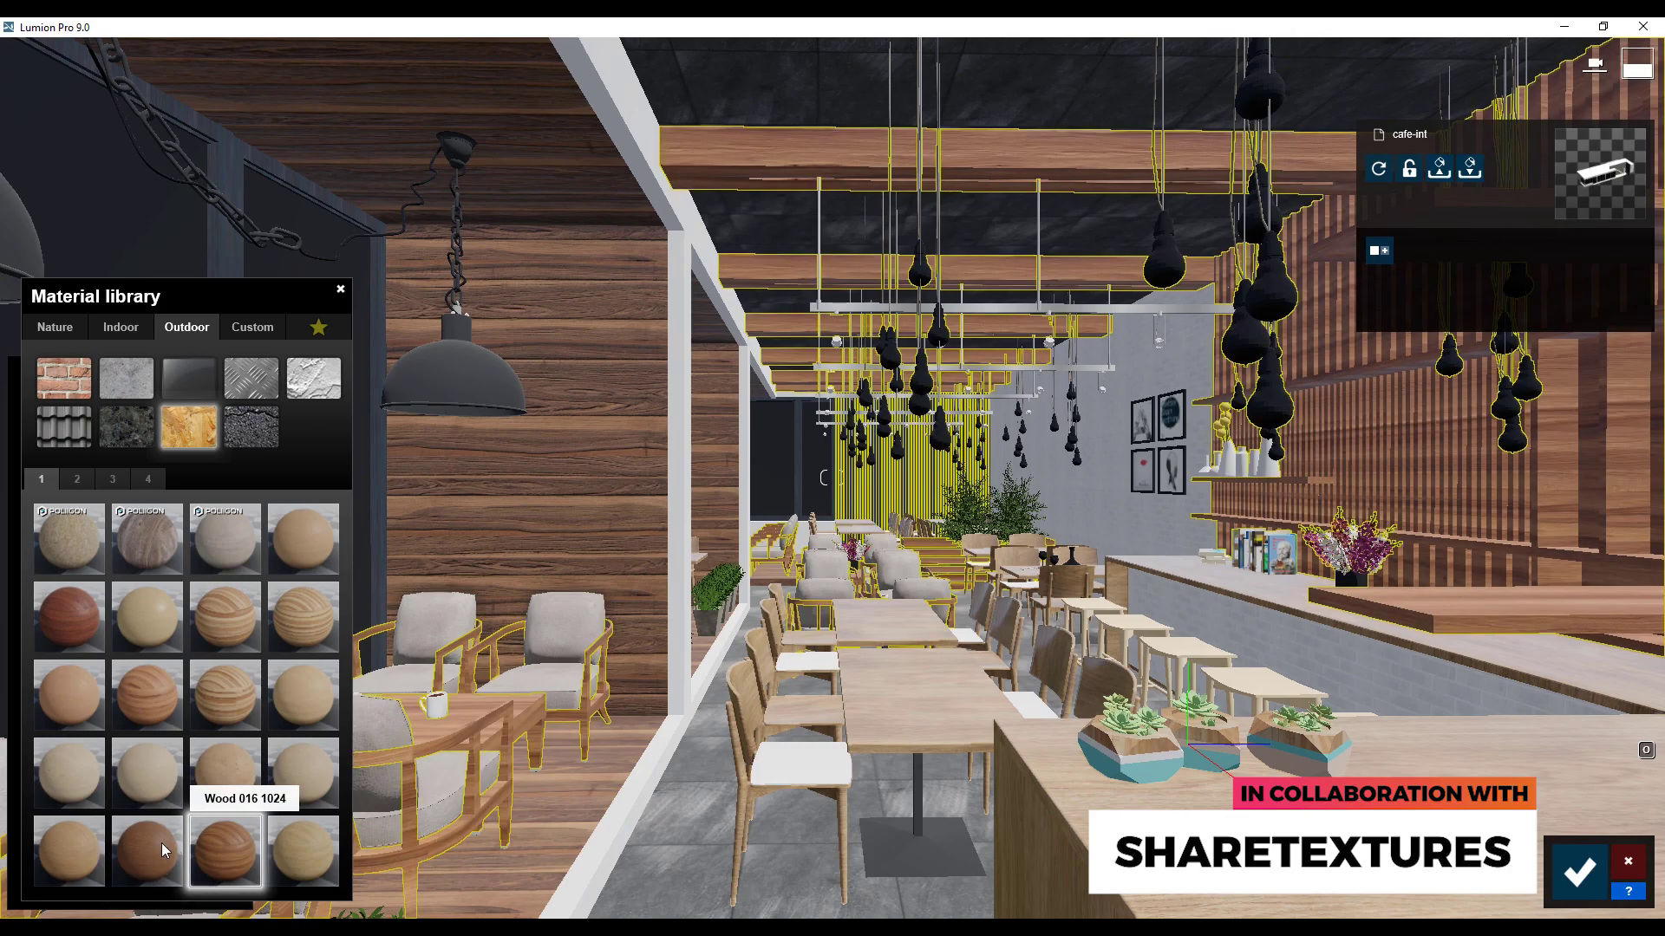
left_click(154, 841)
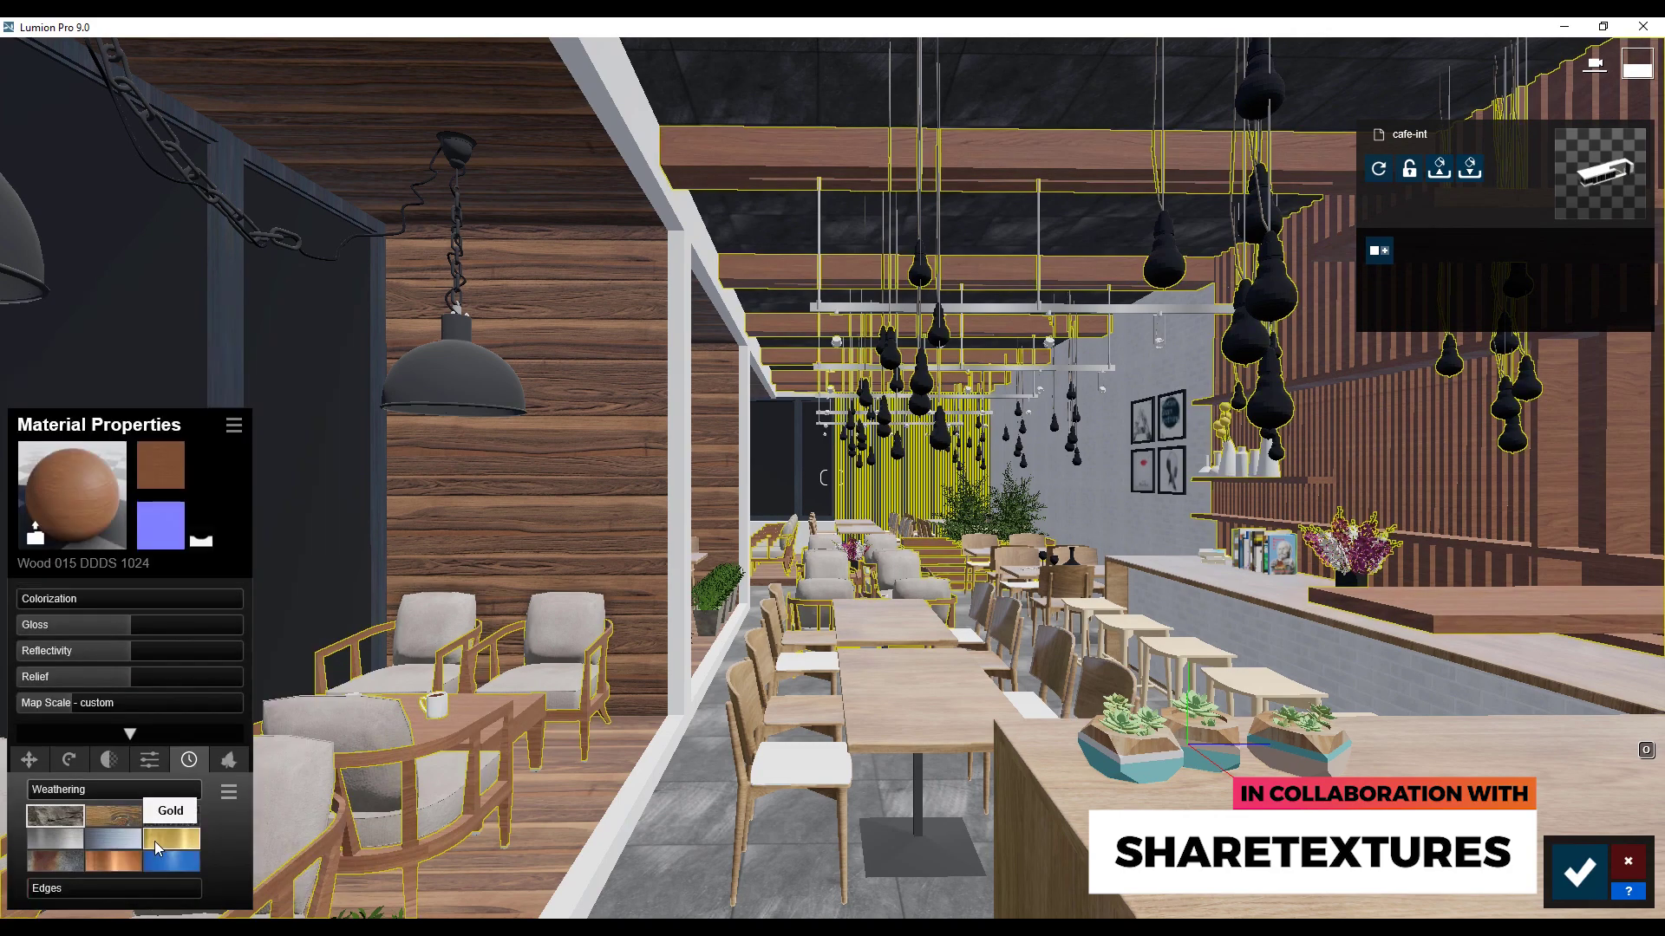
left_click_drag(94, 705, 70, 700)
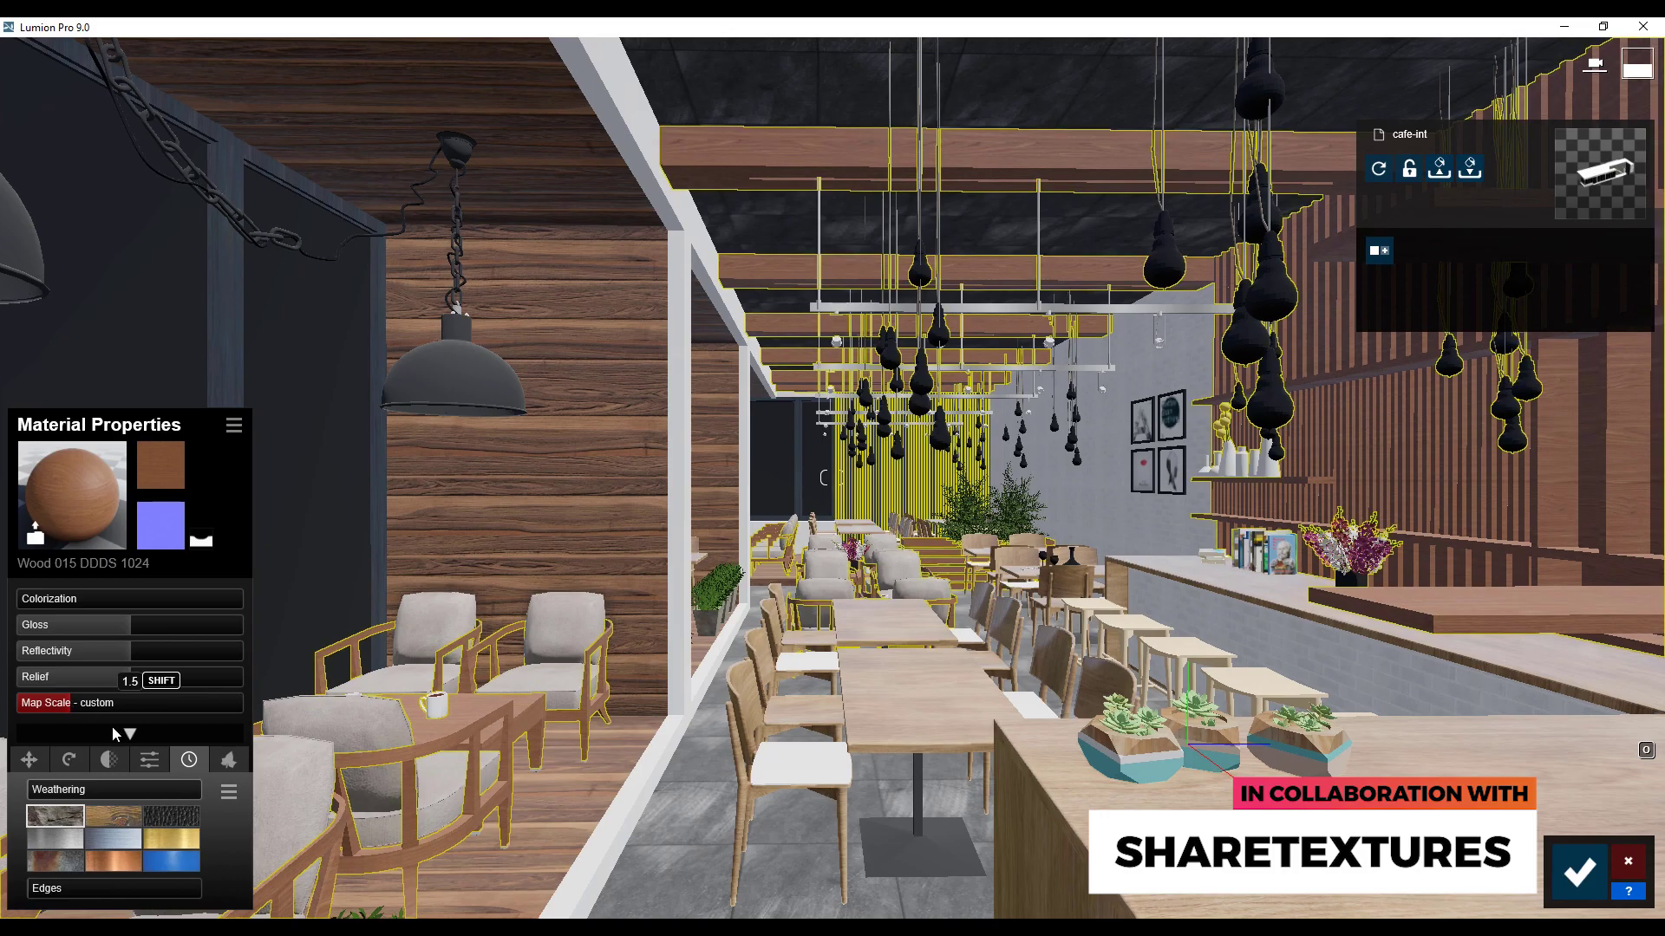
- Add wood weathering 0.2 and edge wear 0.1, then save the wood material
left_click(113, 816)
left_click_drag(39, 790, 63, 791)
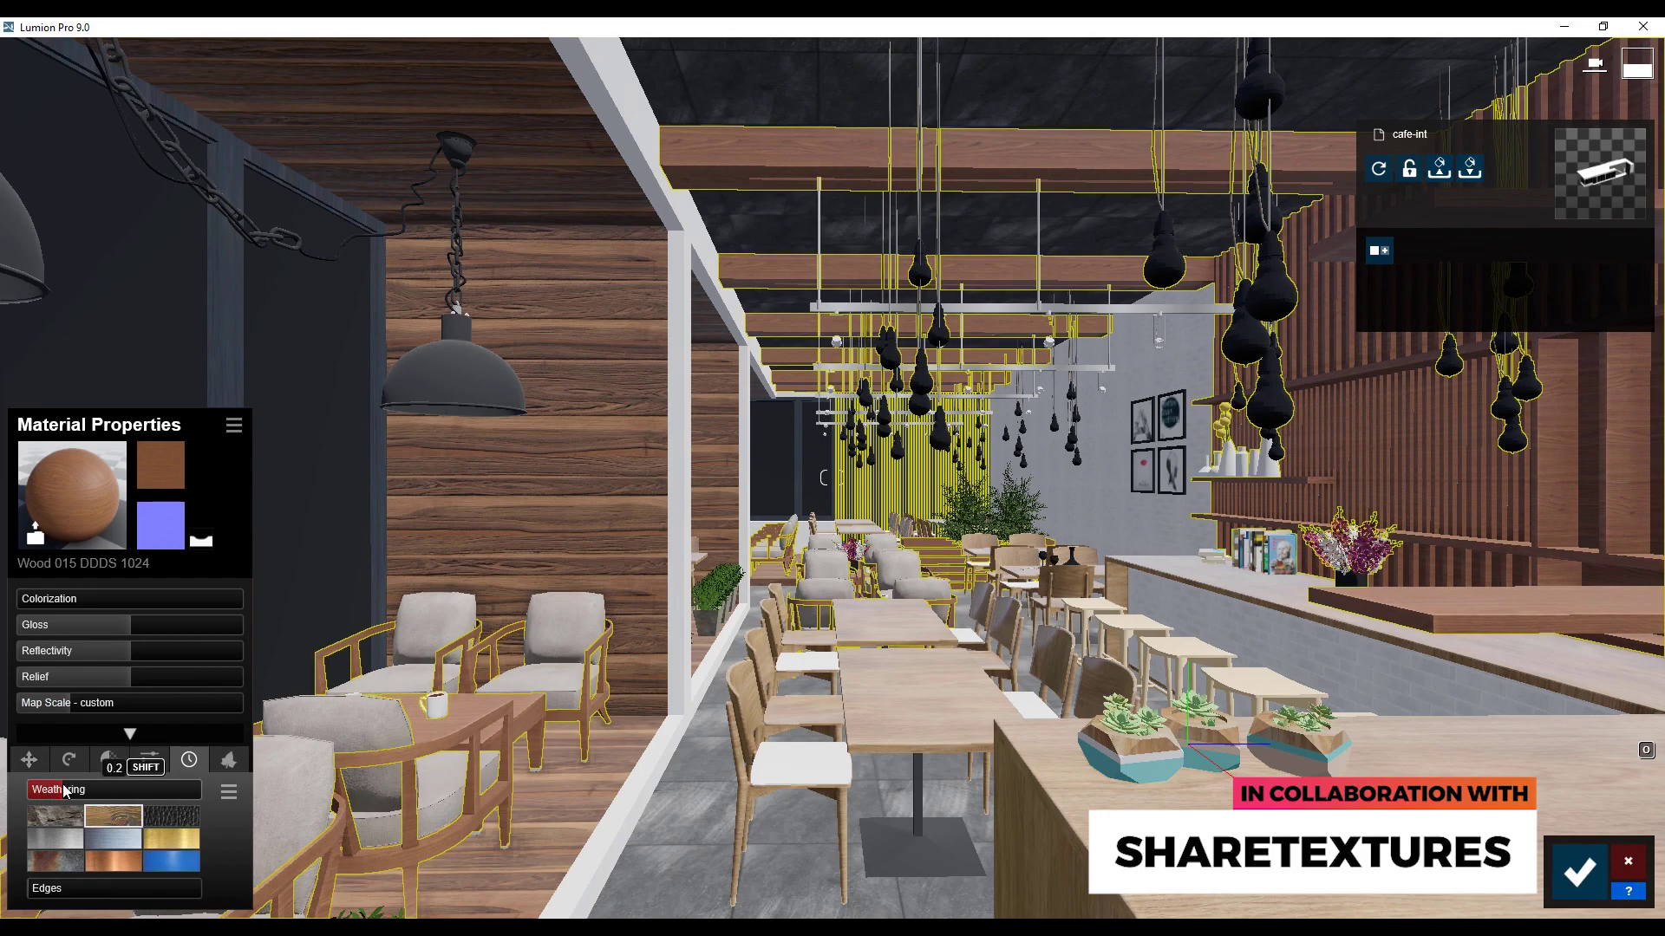
left_click_drag(39, 889, 63, 881)
left_click(1594, 881)
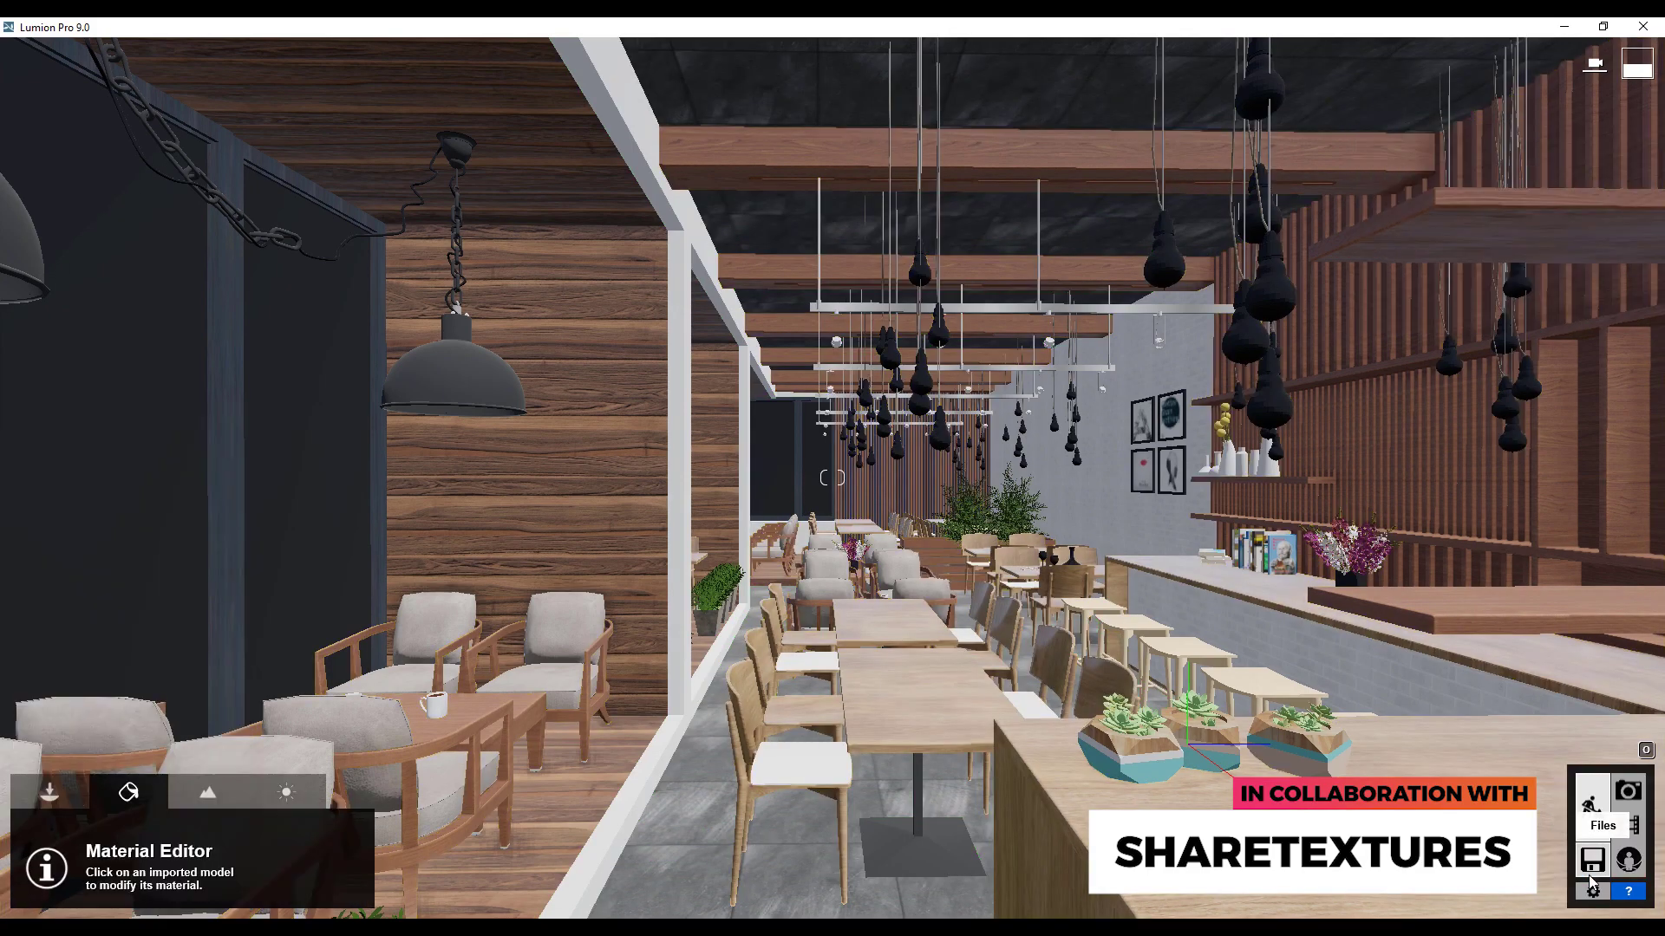
- Apply Indoor Plaster Polii Plaster 35 2k to the white columns and confirm
left_click(628, 803)
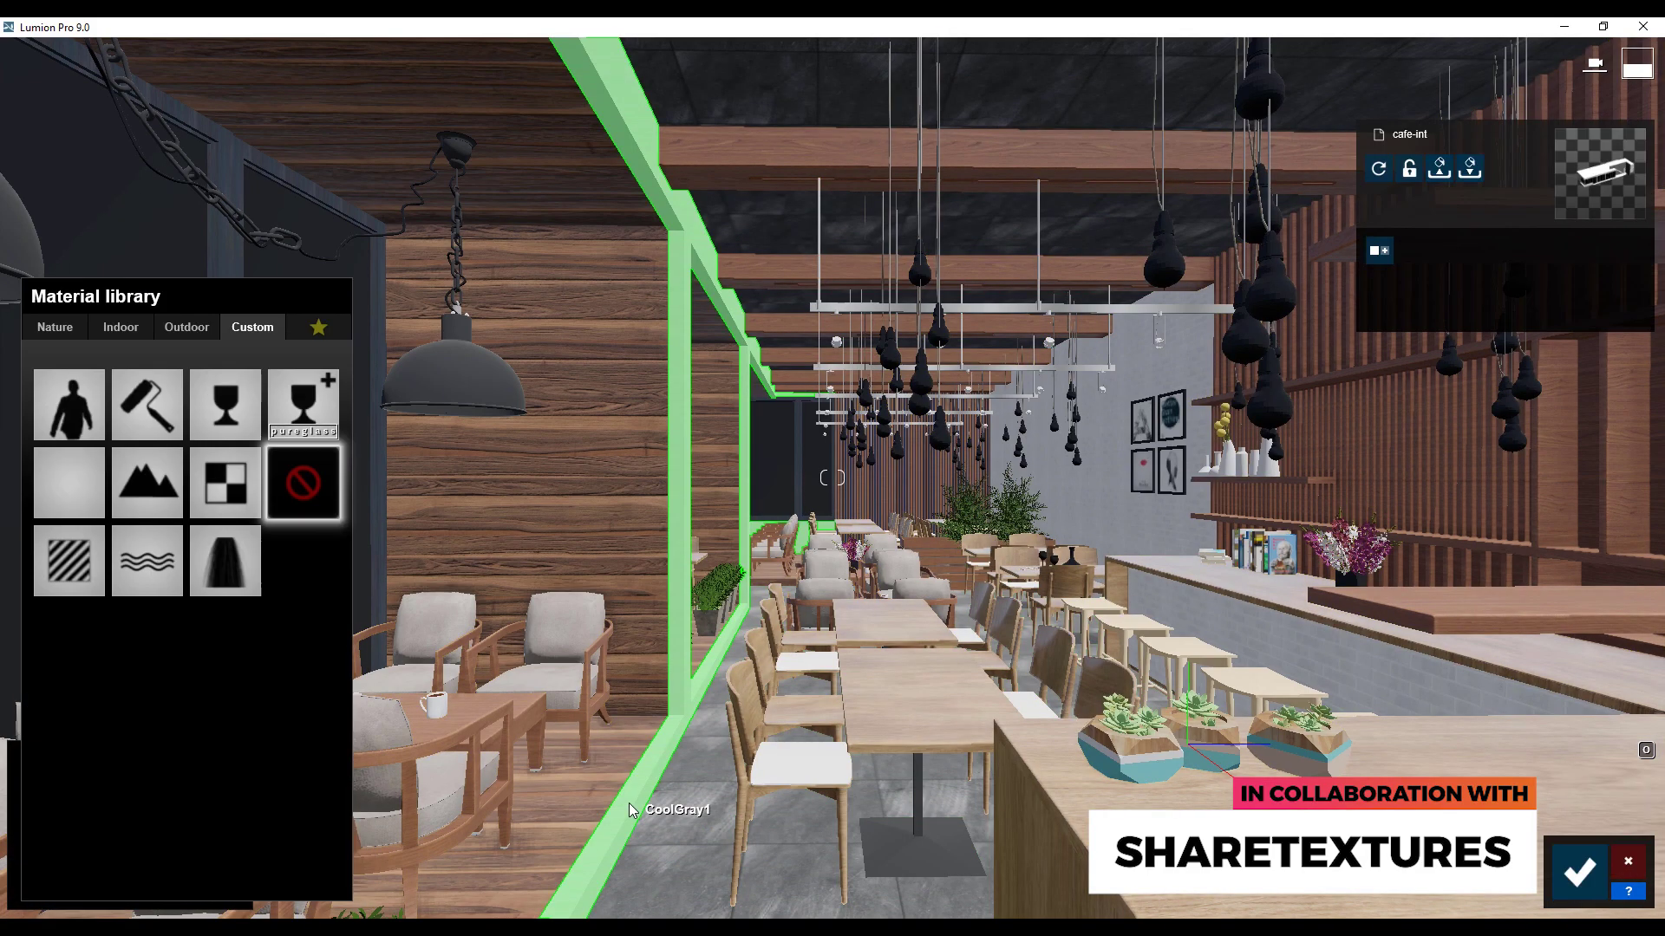
left_click(121, 327)
left_click(309, 376)
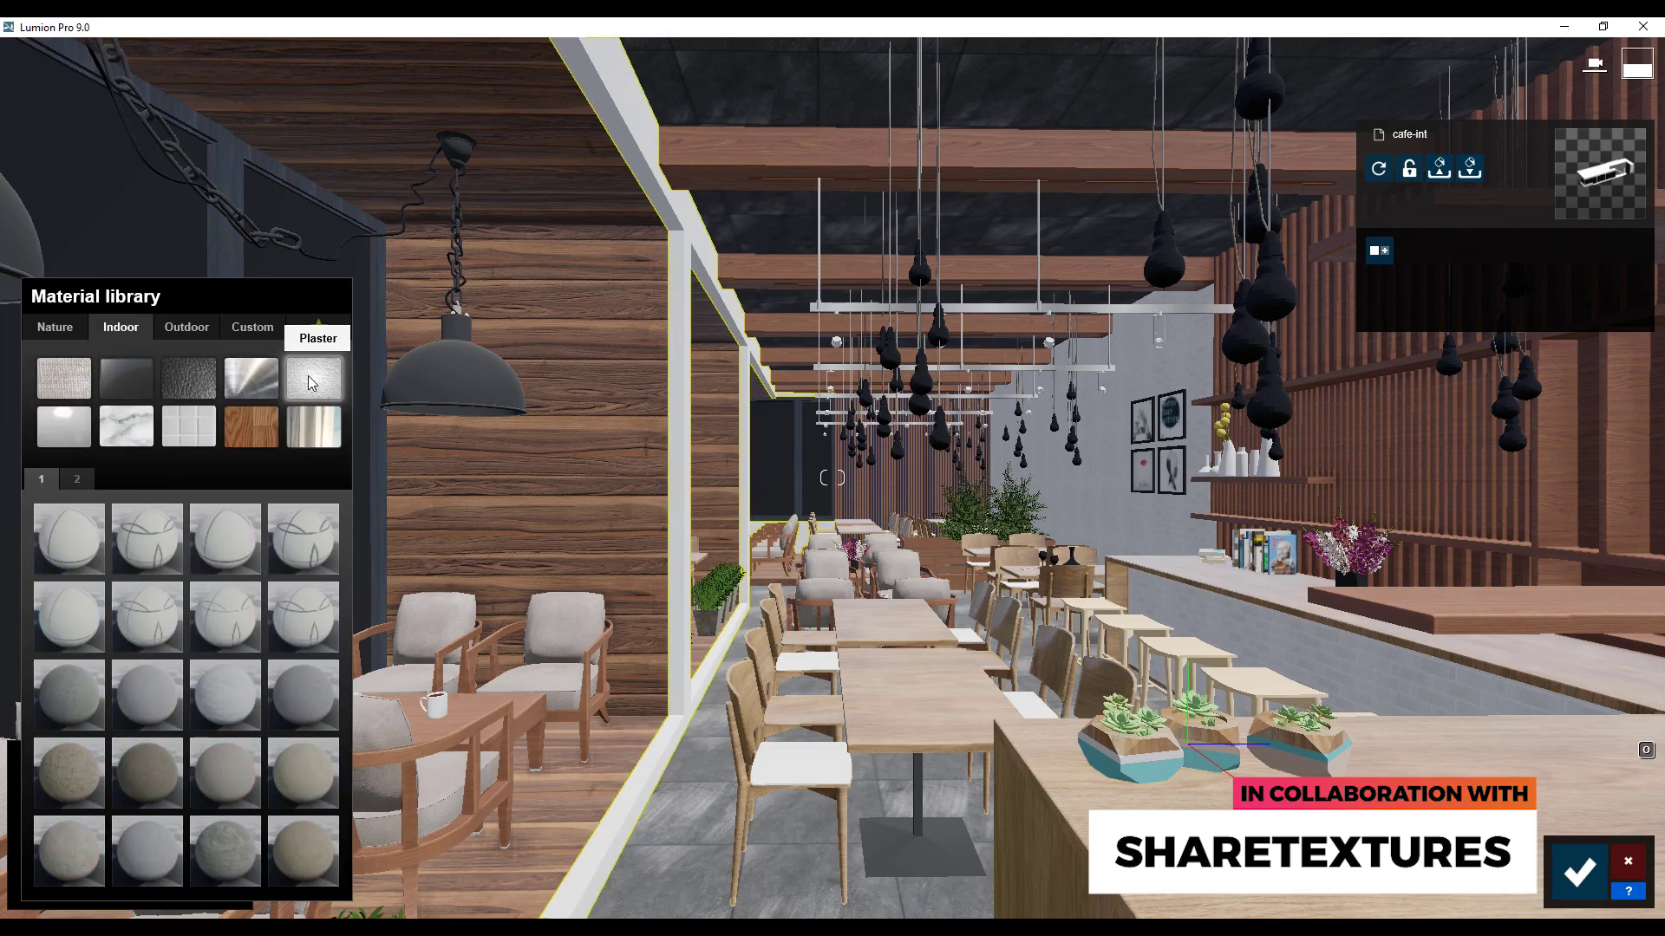
left_click(82, 480)
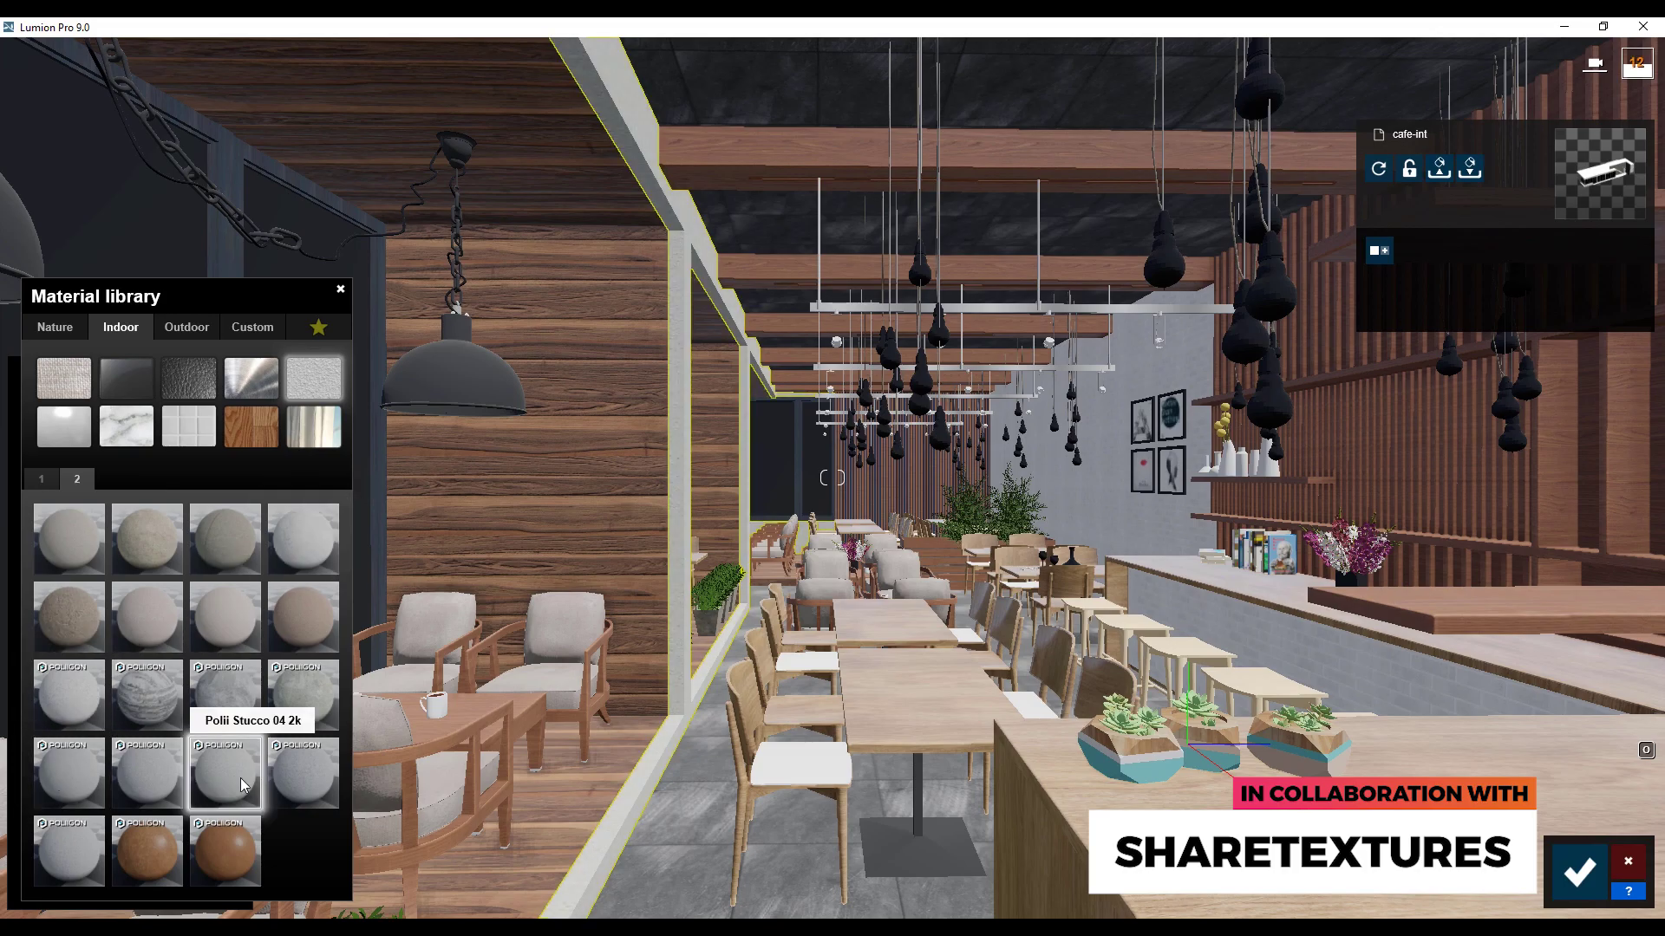
left_click(70, 768)
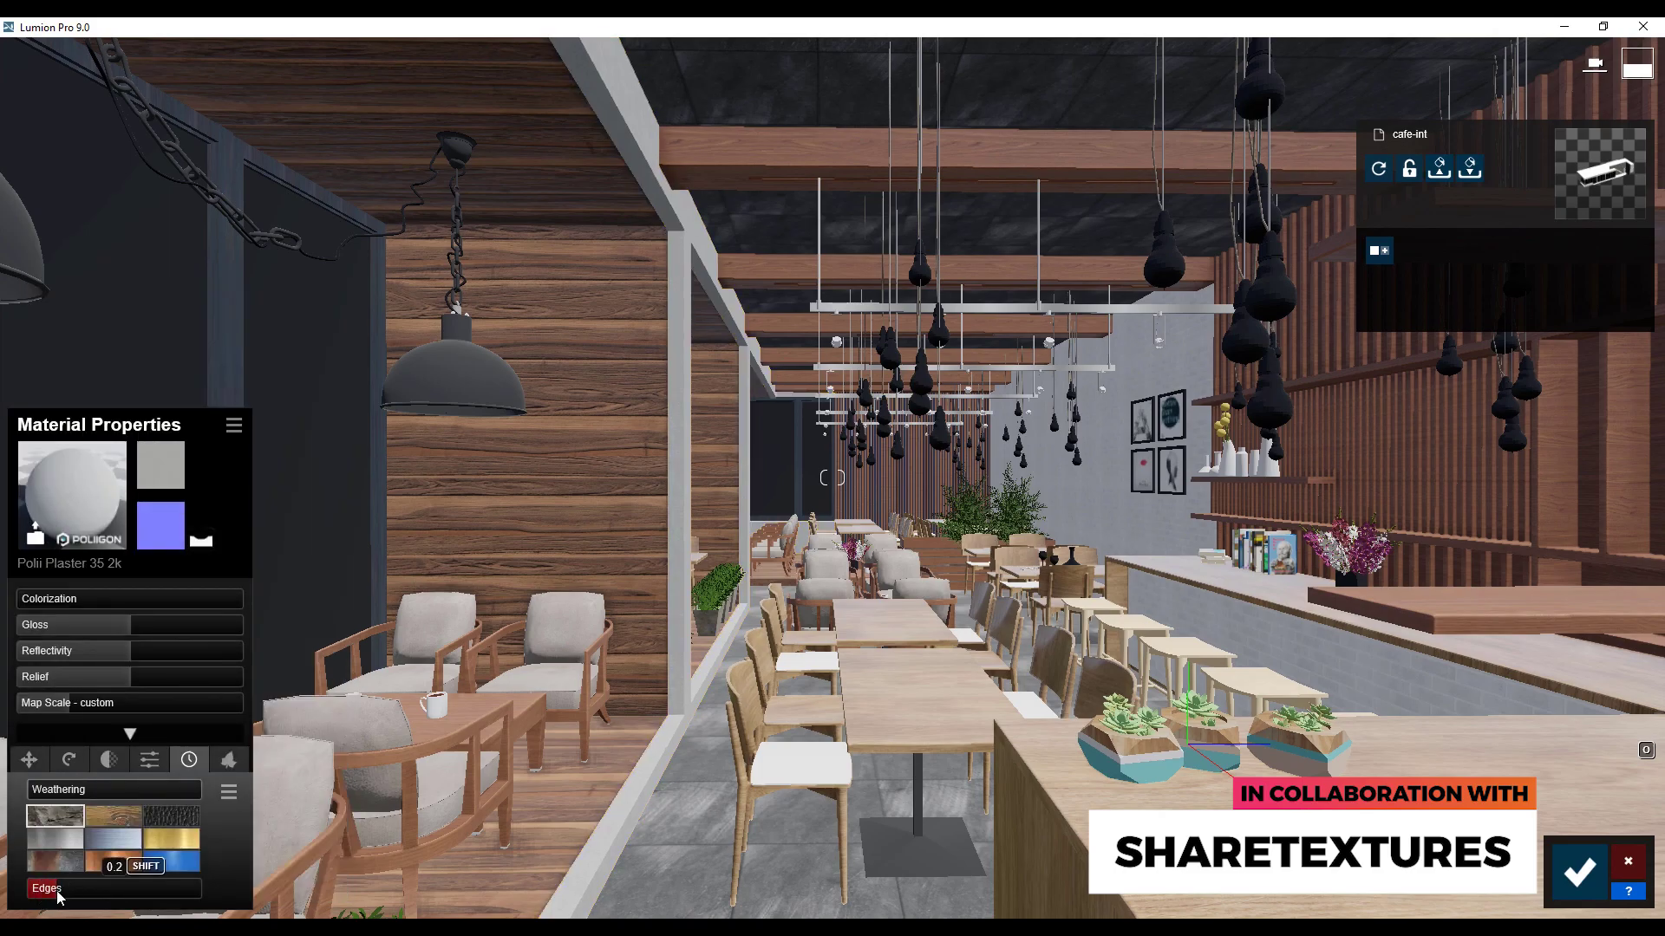
key("Return")
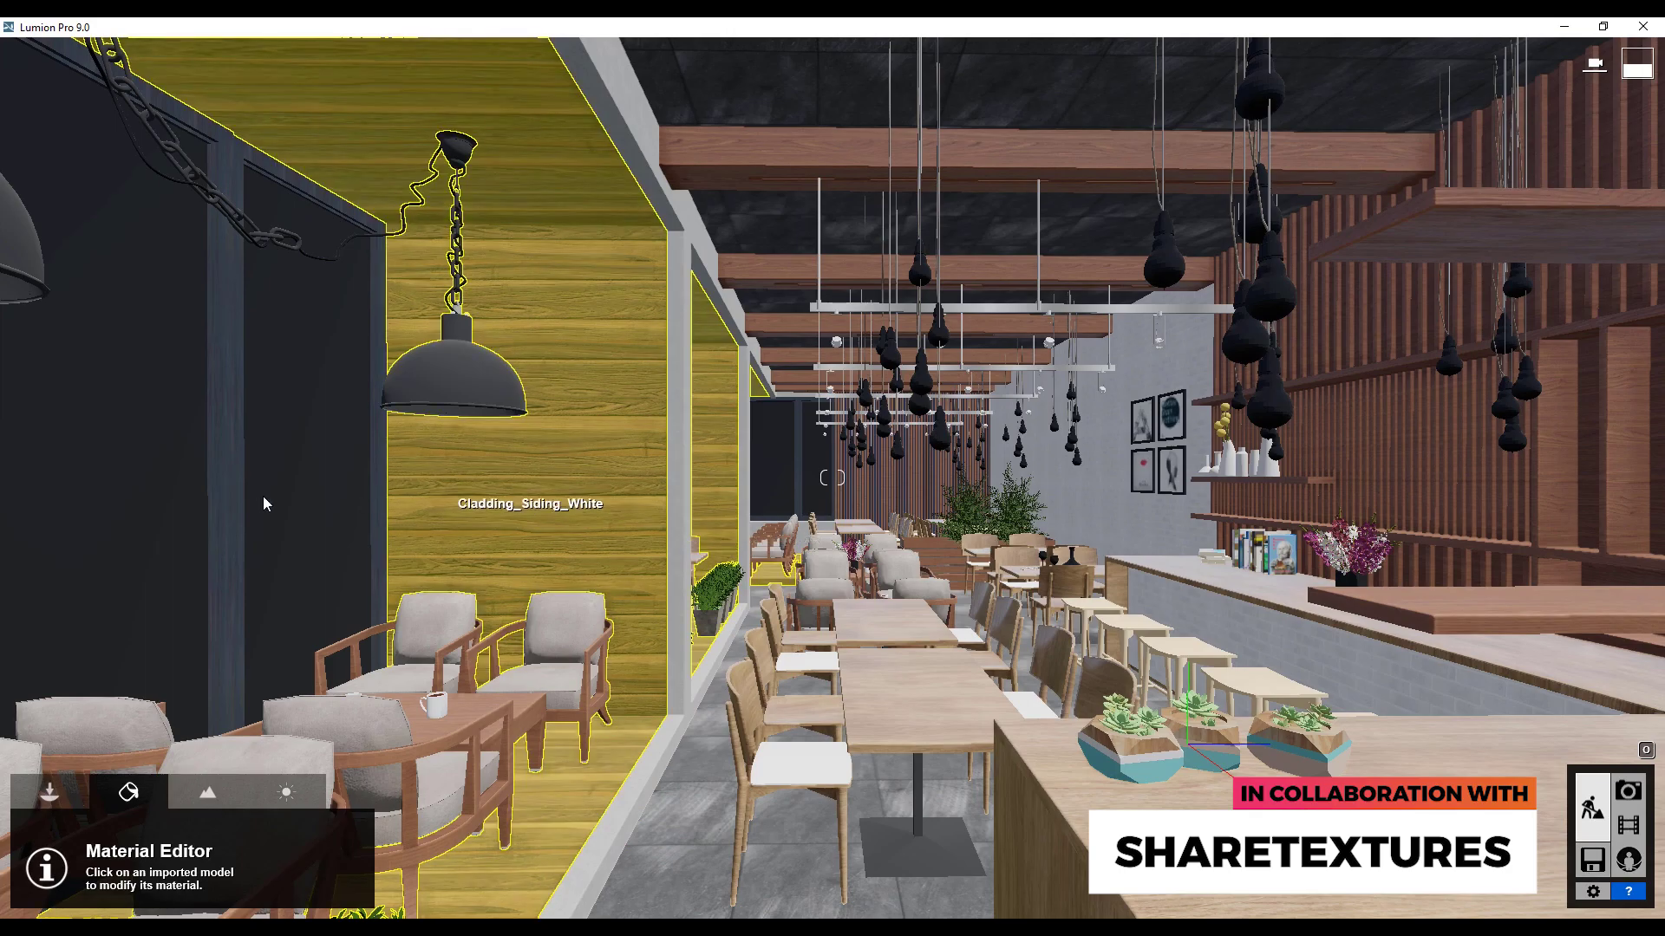
- Turn the Wine2 window walls into Custom Glass Advanced
left_click(309, 503)
left_click(304, 393)
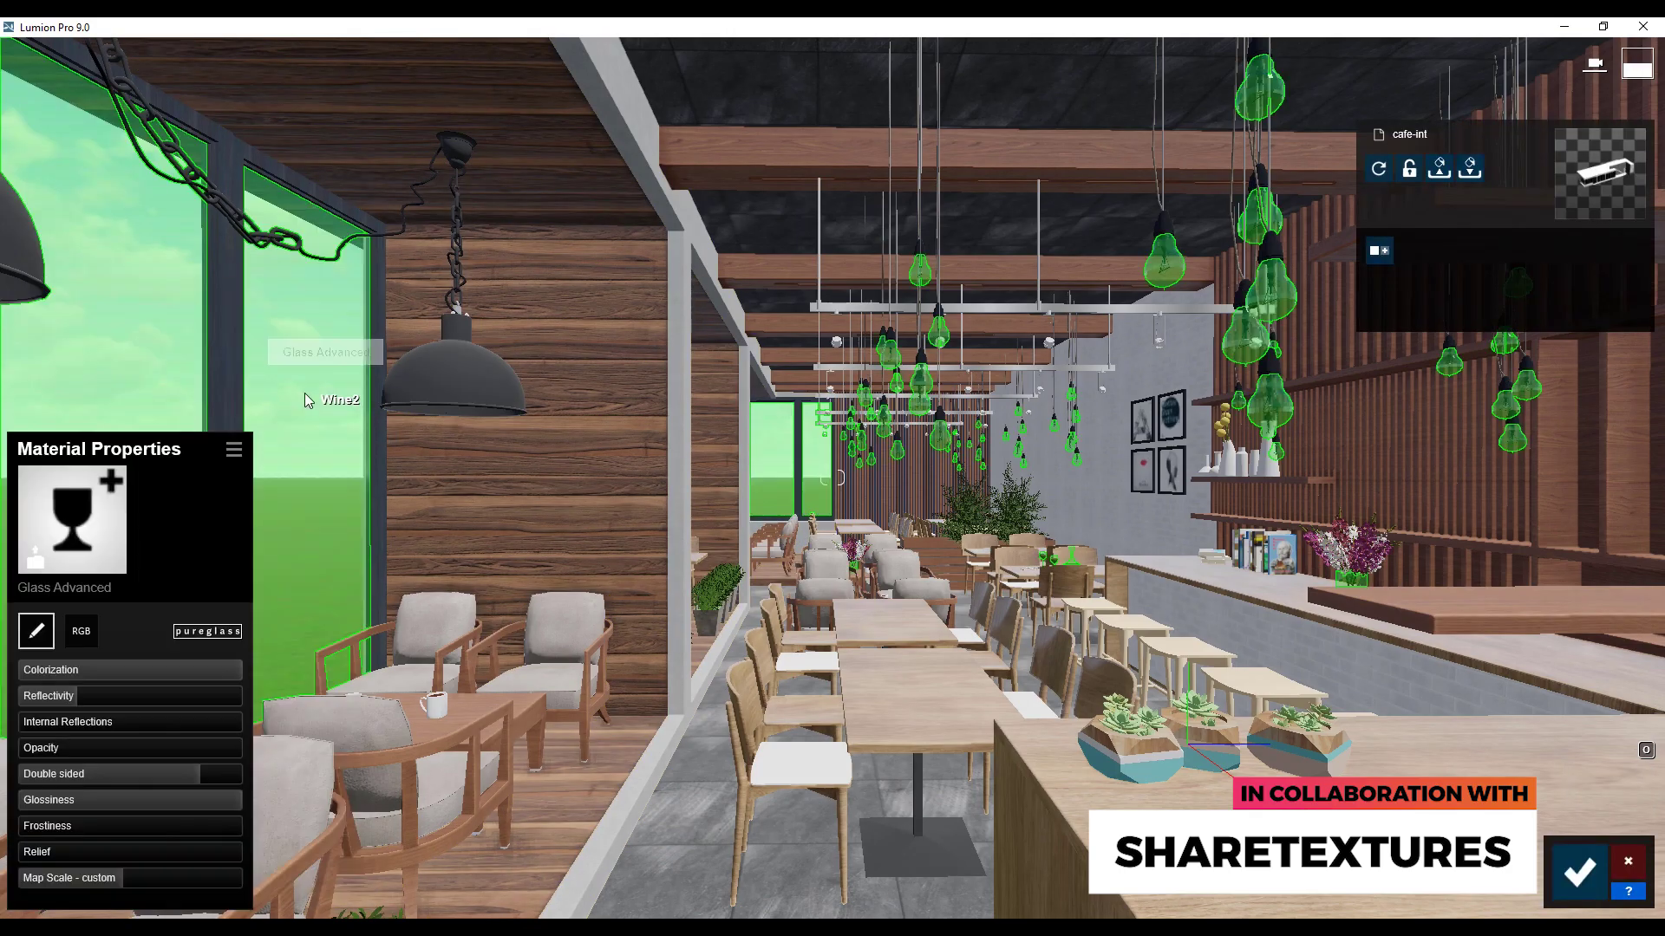
left_click(1583, 858)
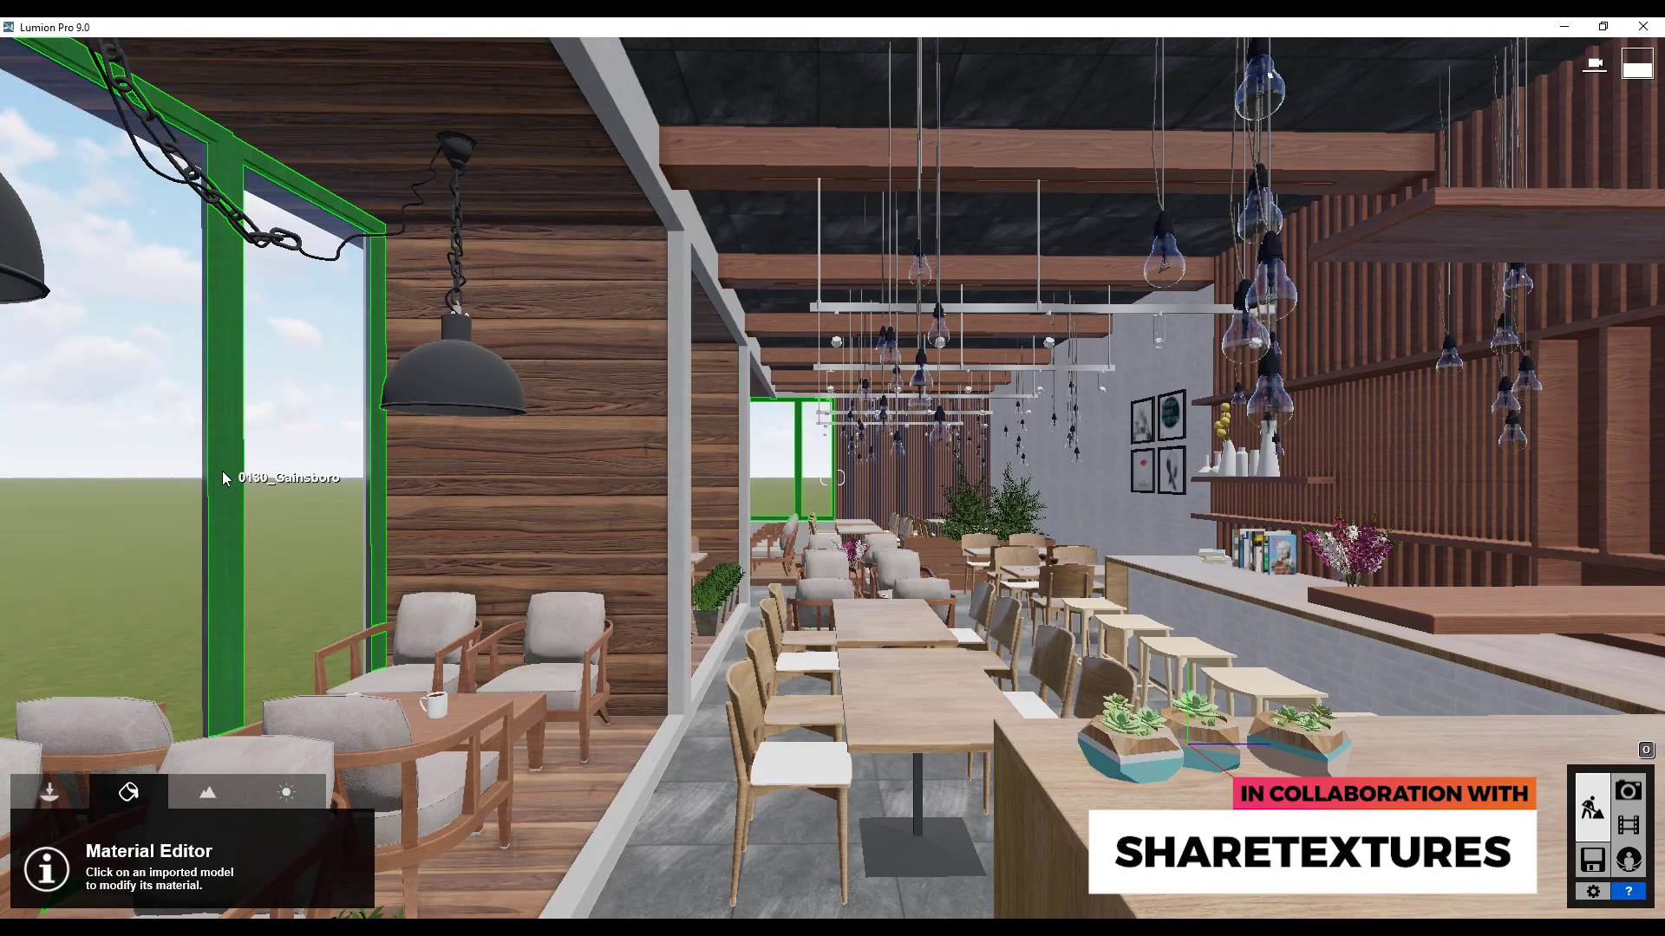
- Give the window frames Indoor Metal Aluminium with a darkened colour and reflectivity around 0.8
left_click(224, 473)
left_click(36, 632)
left_click(116, 326)
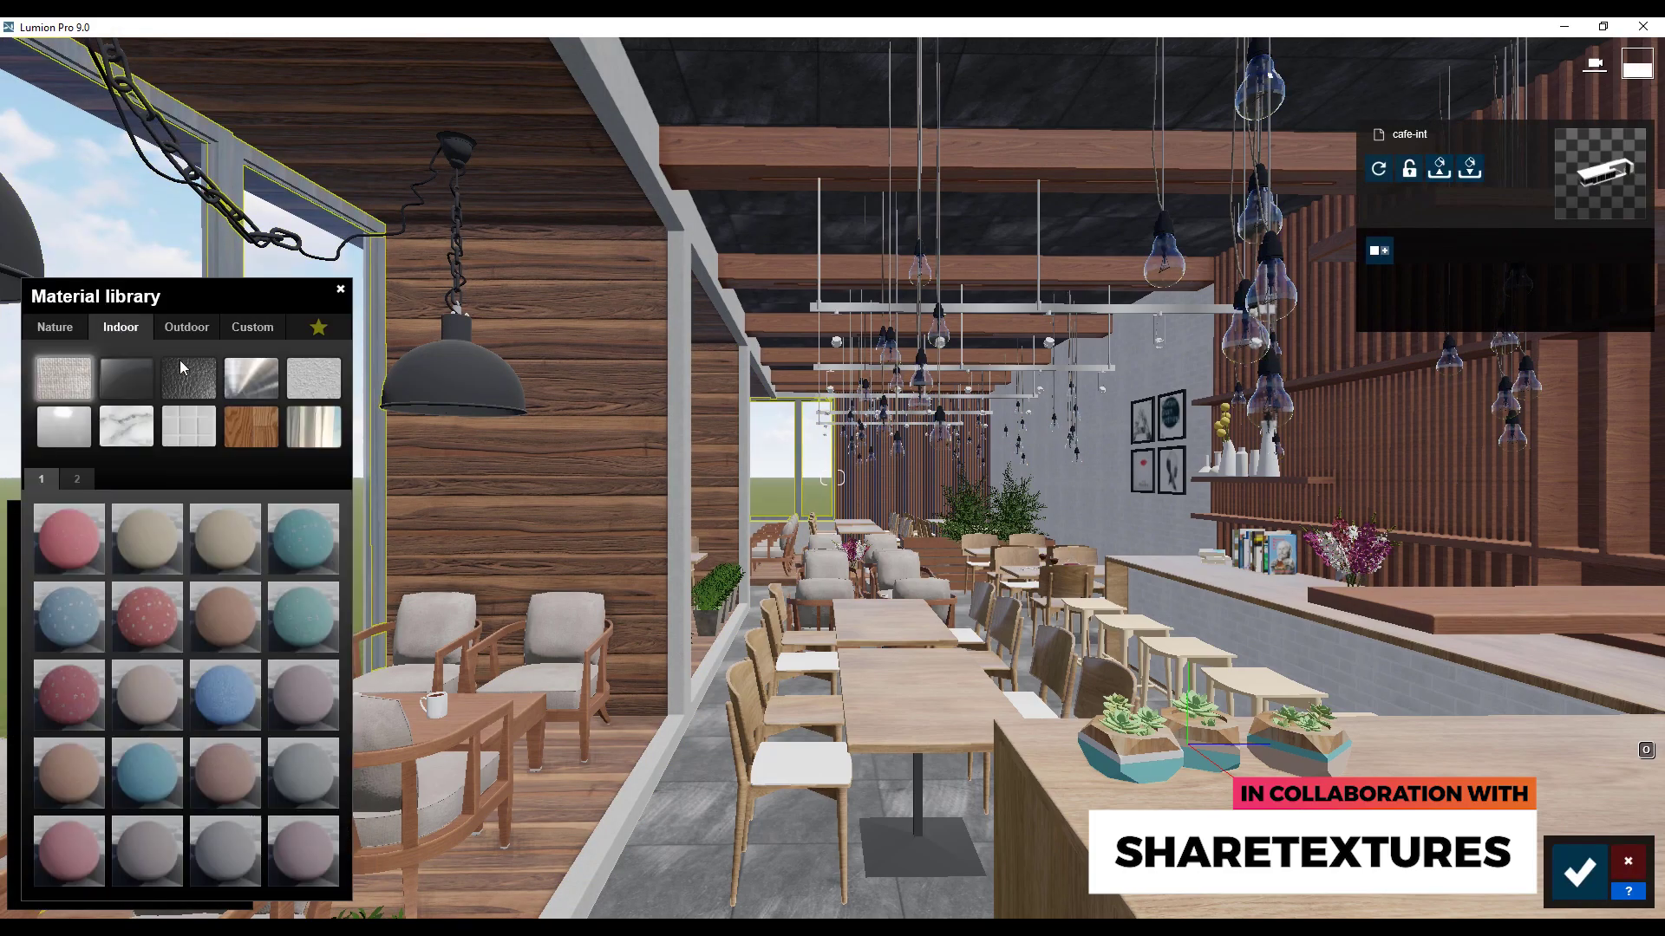
left_click(252, 376)
left_click(75, 540)
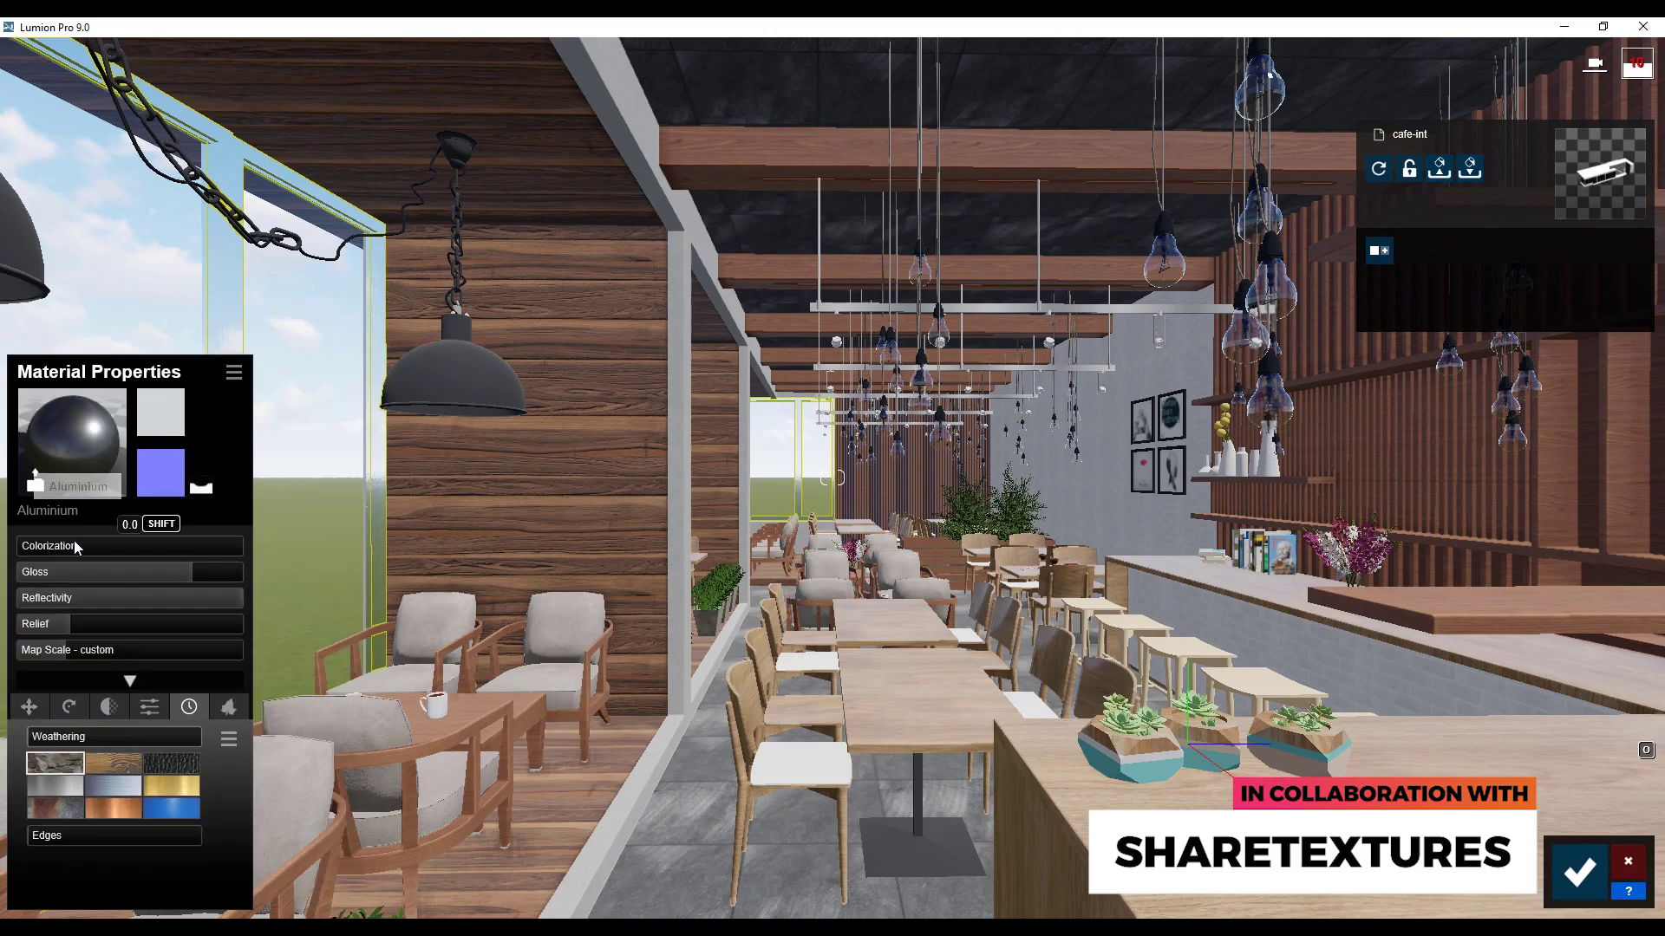
left_click(24, 607)
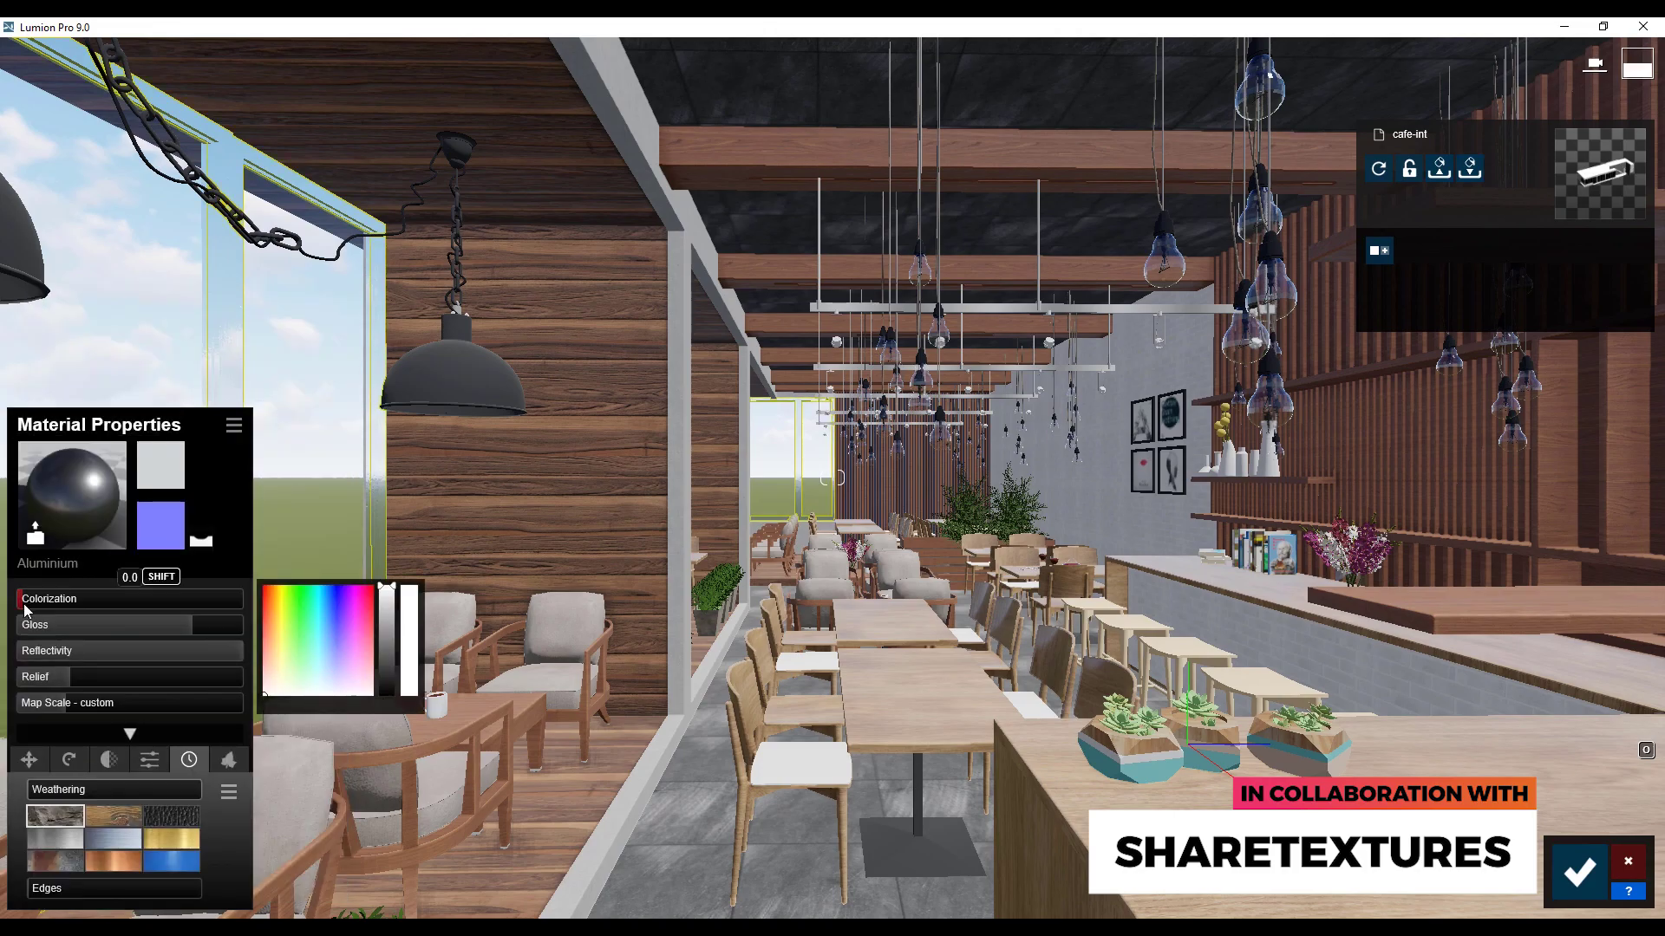
left_click_drag(384, 648, 385, 681)
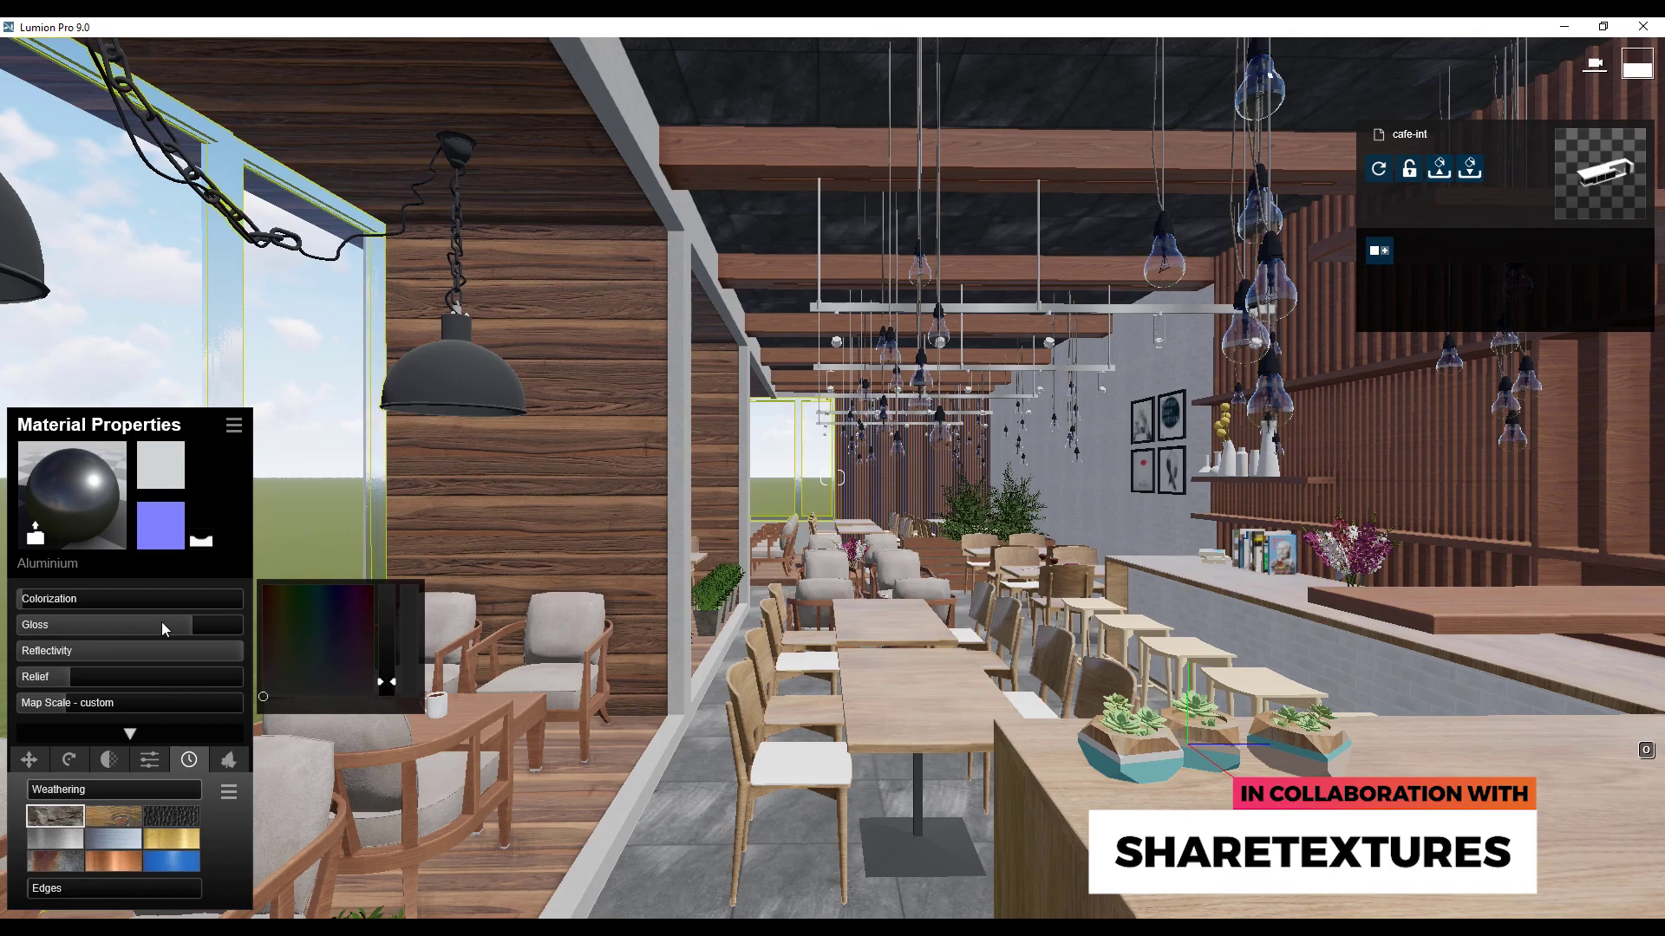
left_click_drag(156, 652, 126, 652)
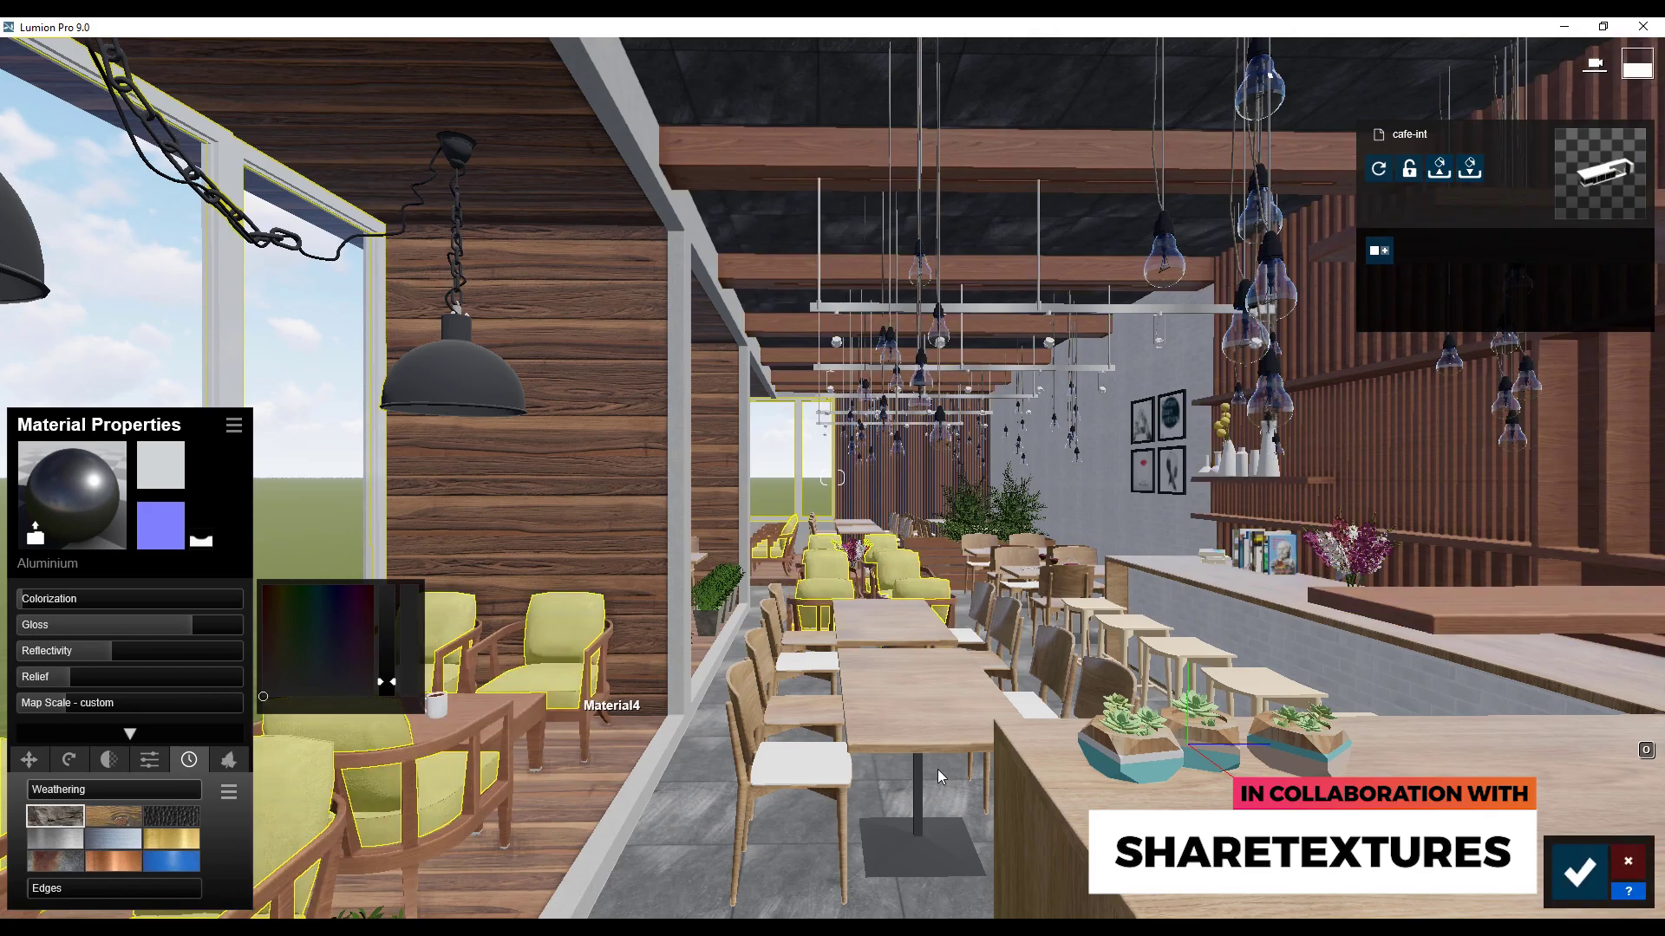
- Save the frames, then give the tan floor cladding a Standard material with gloss 0.7, and save
left_click(1604, 870)
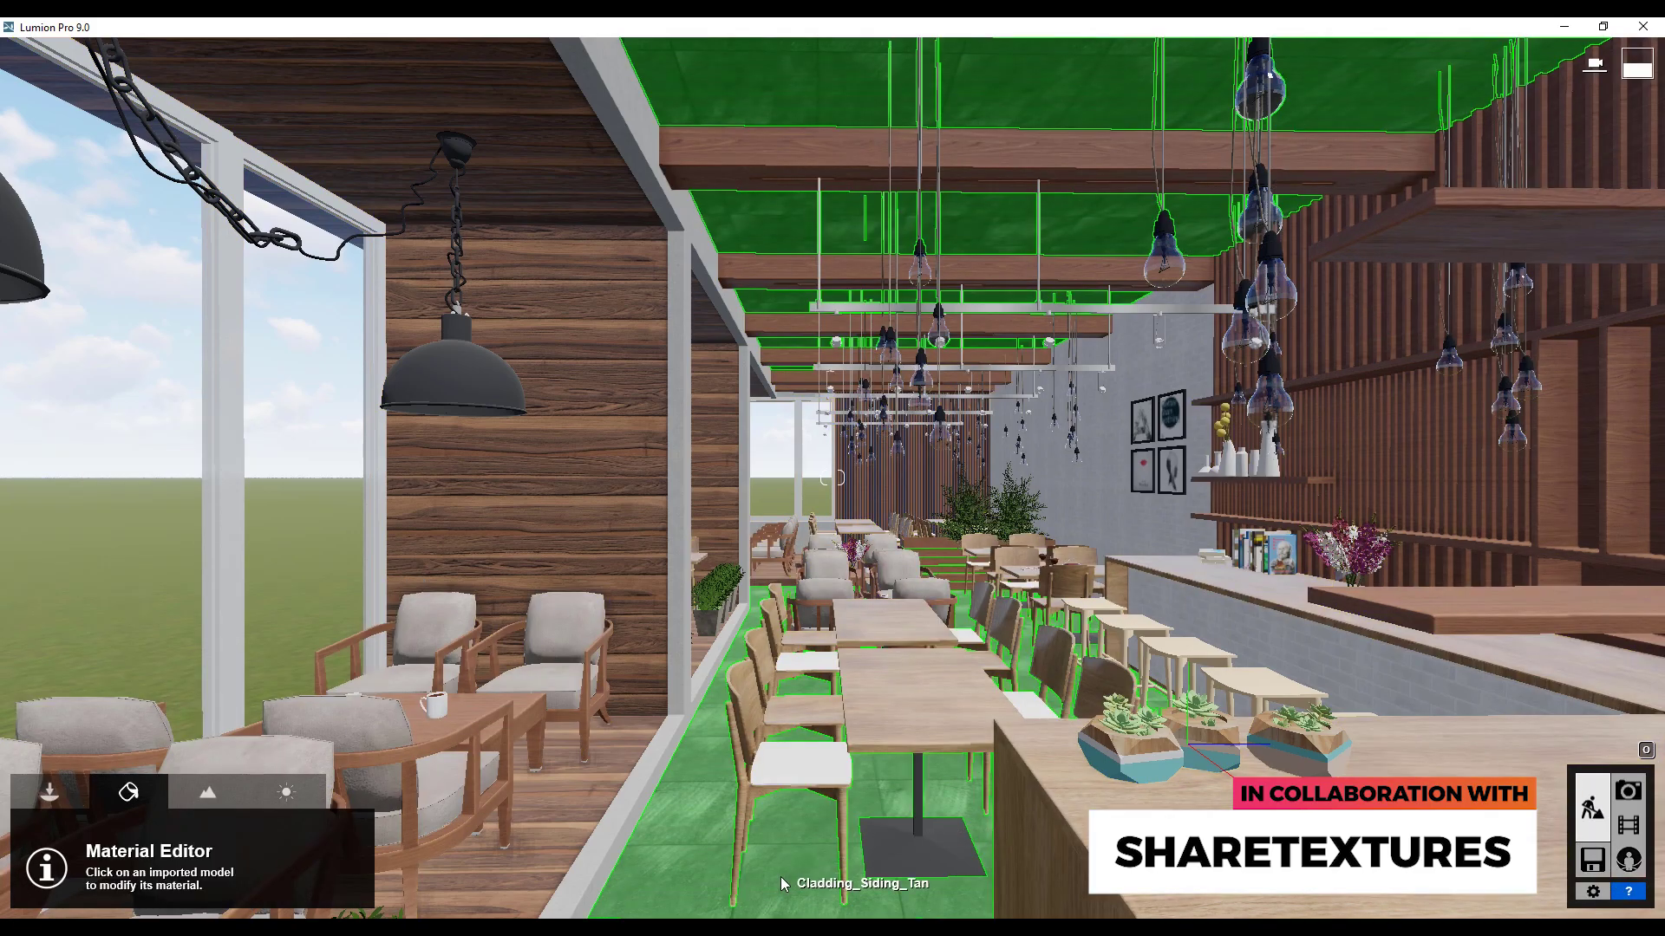
left_click(780, 877)
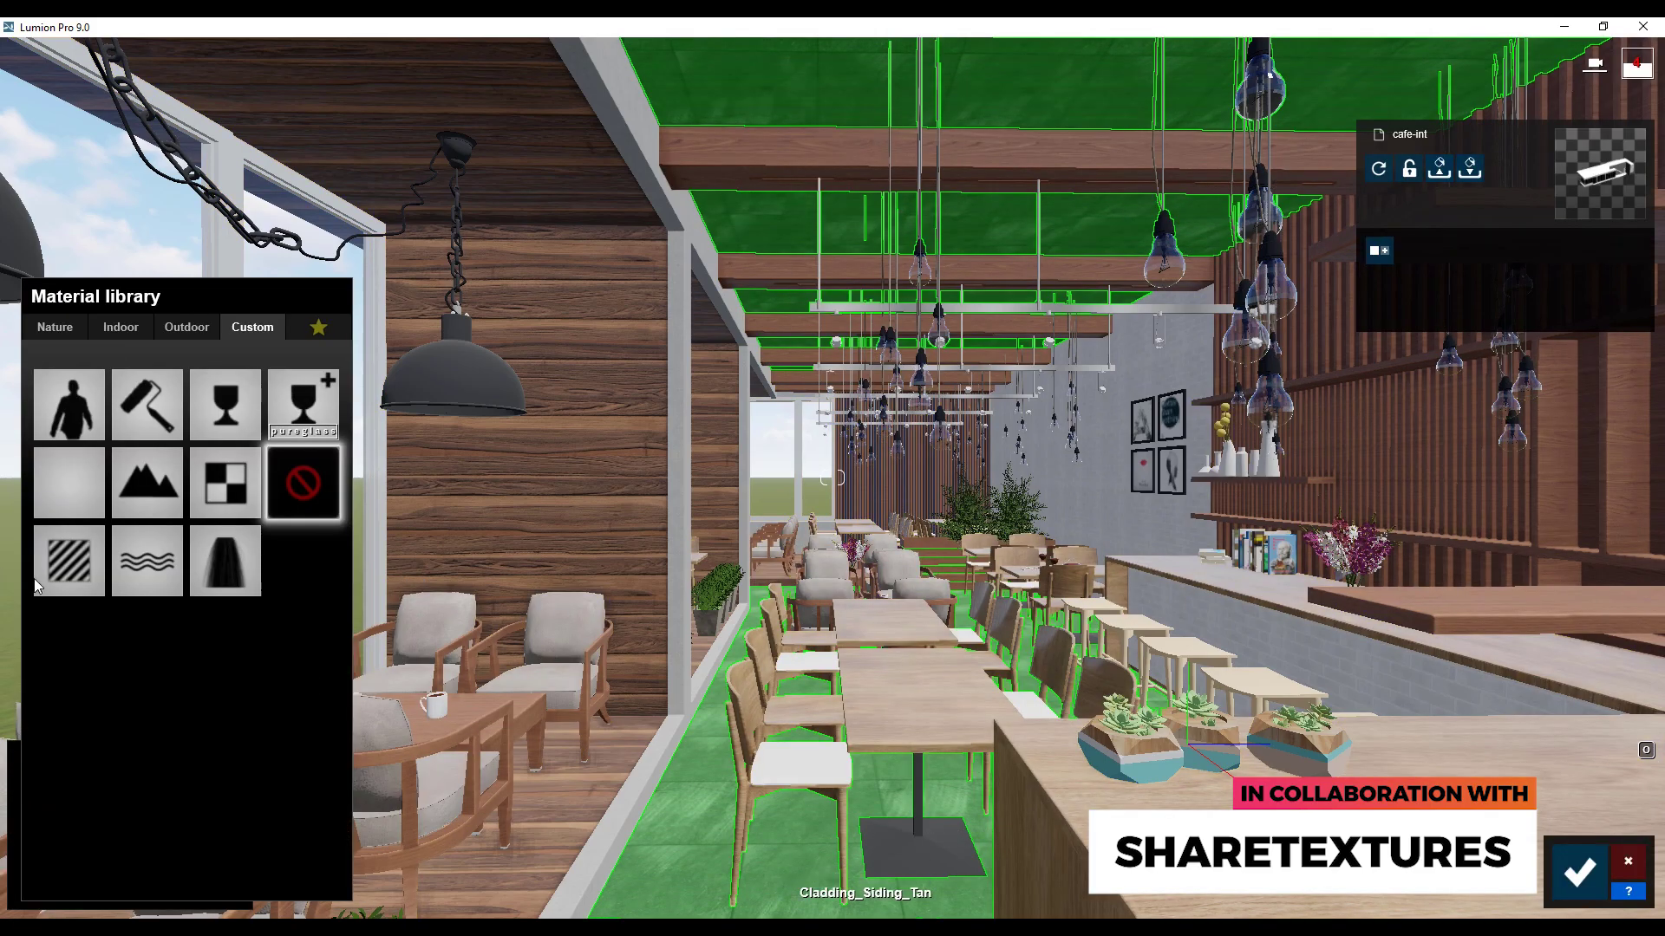
left_click(80, 571)
left_click_drag(112, 631, 108, 654)
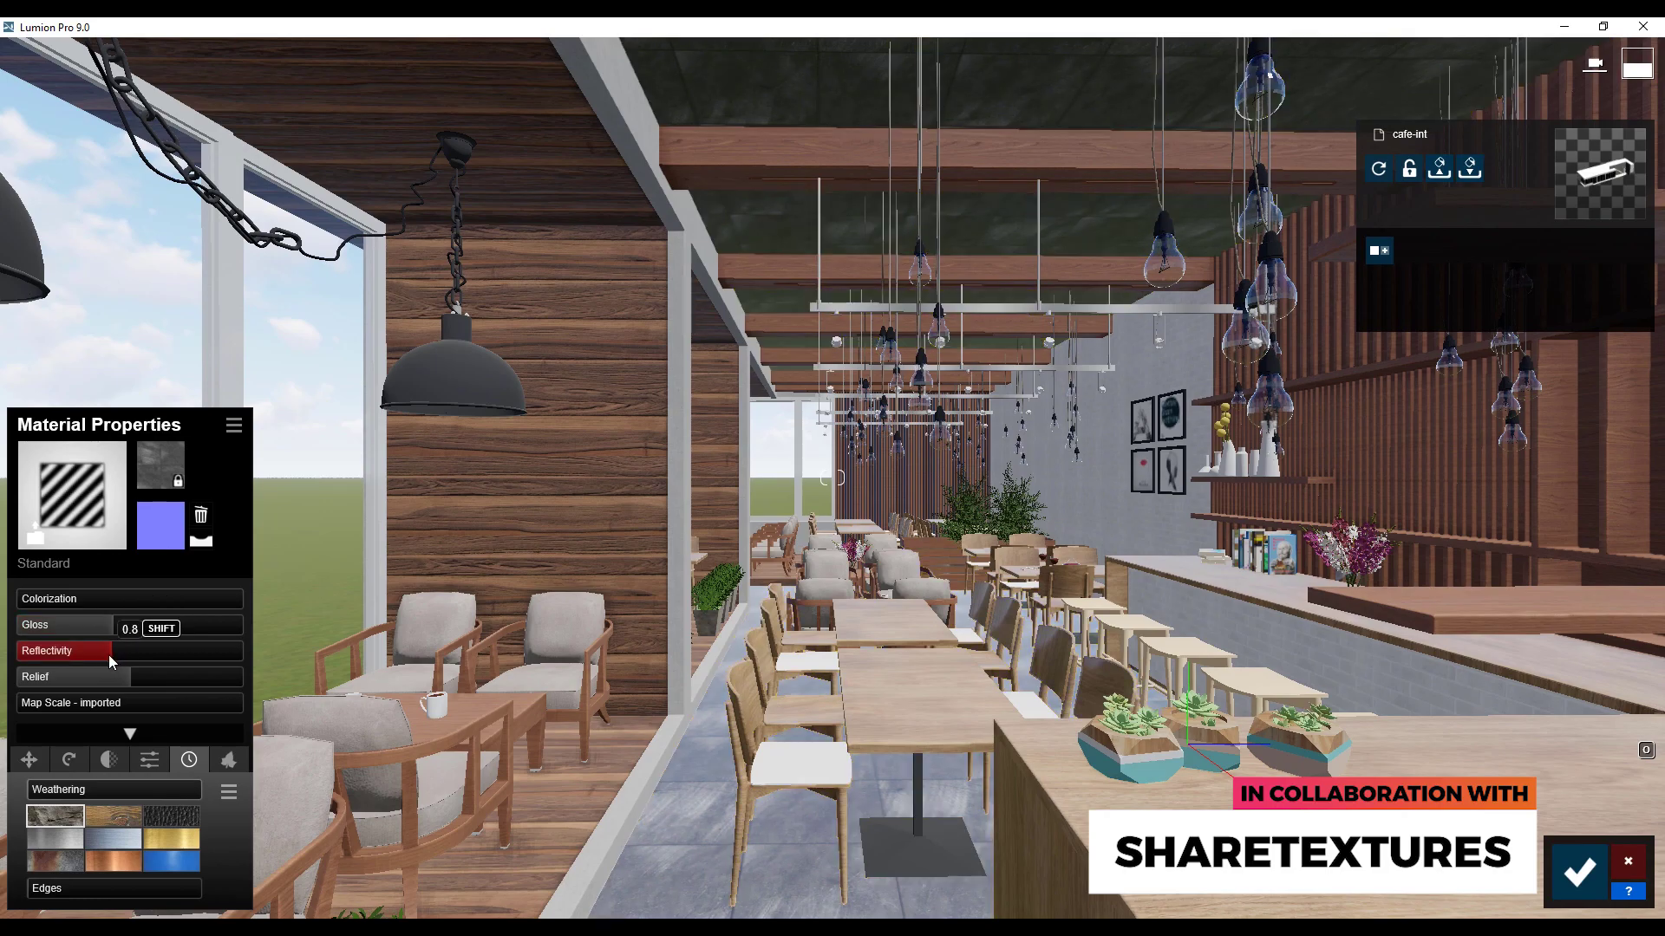
left_click(101, 655)
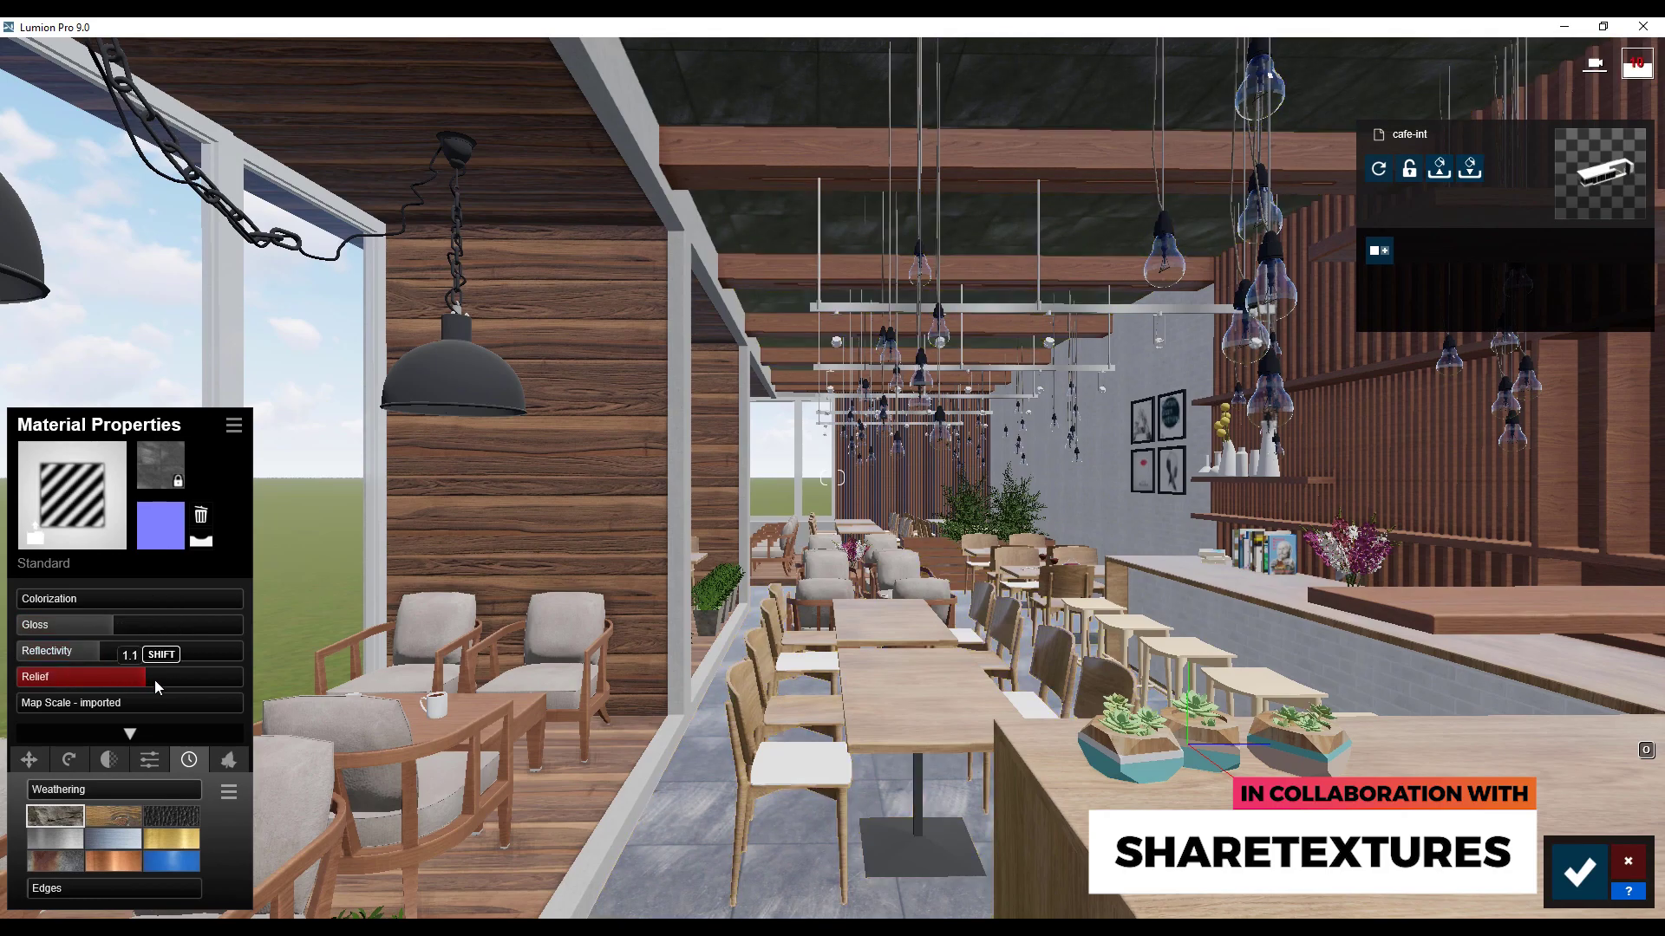
mouse_move(78, 789)
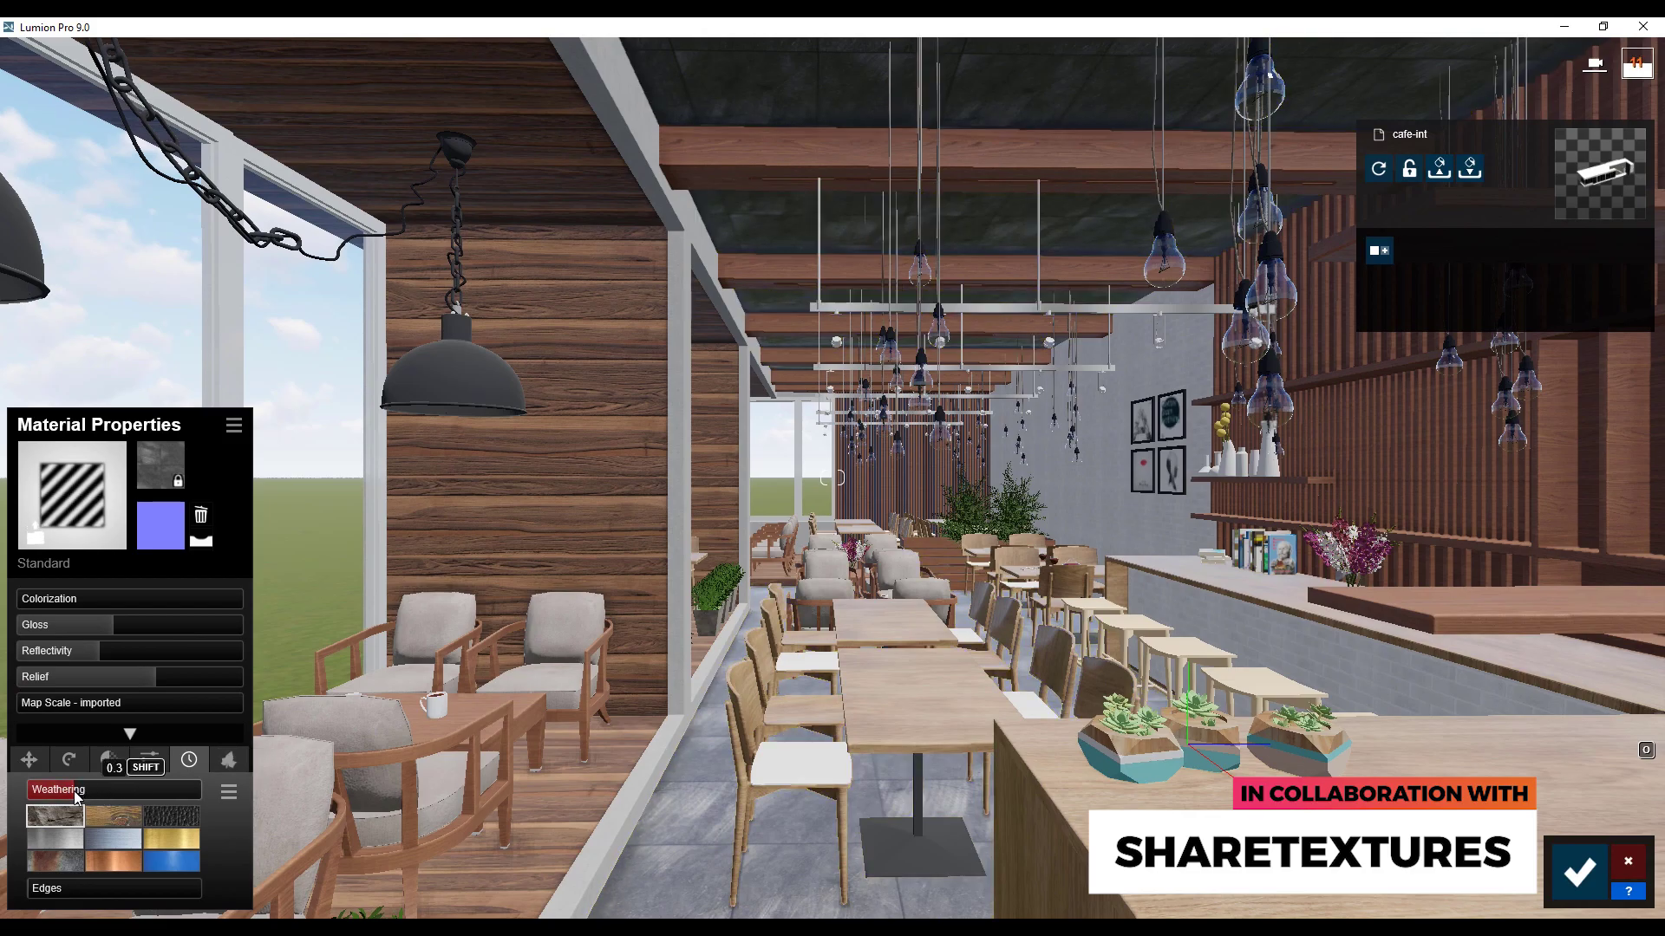
left_click(1565, 866)
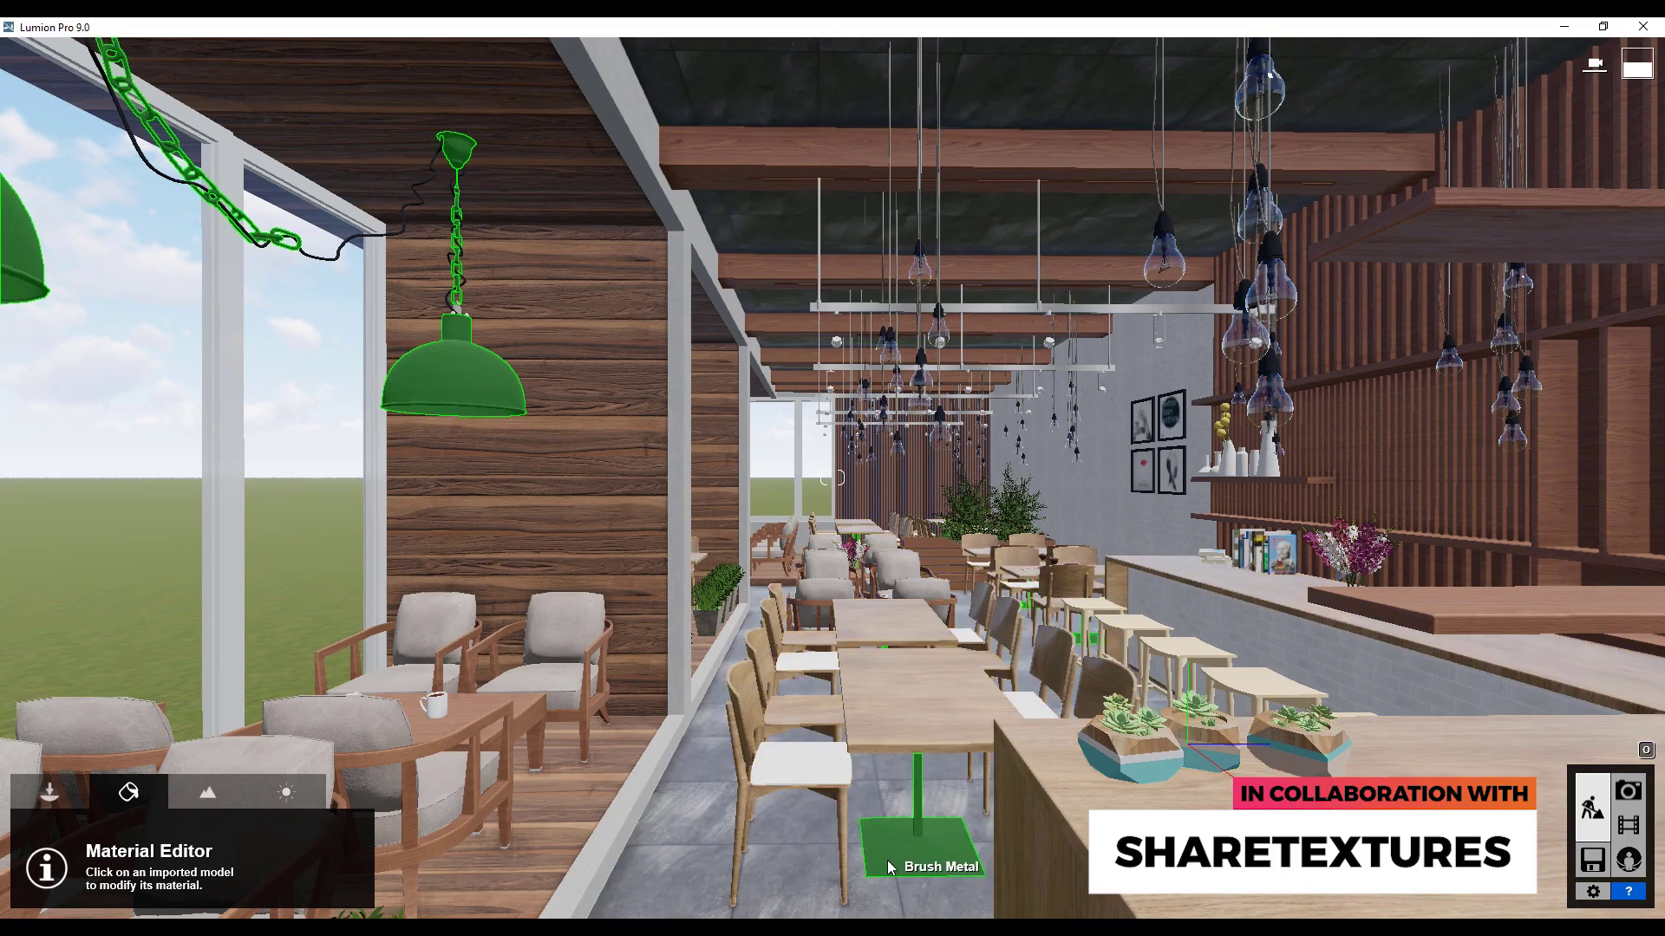
- Give the hanging lamp a white Standard material and save it
left_click(887, 860)
left_click(56, 549)
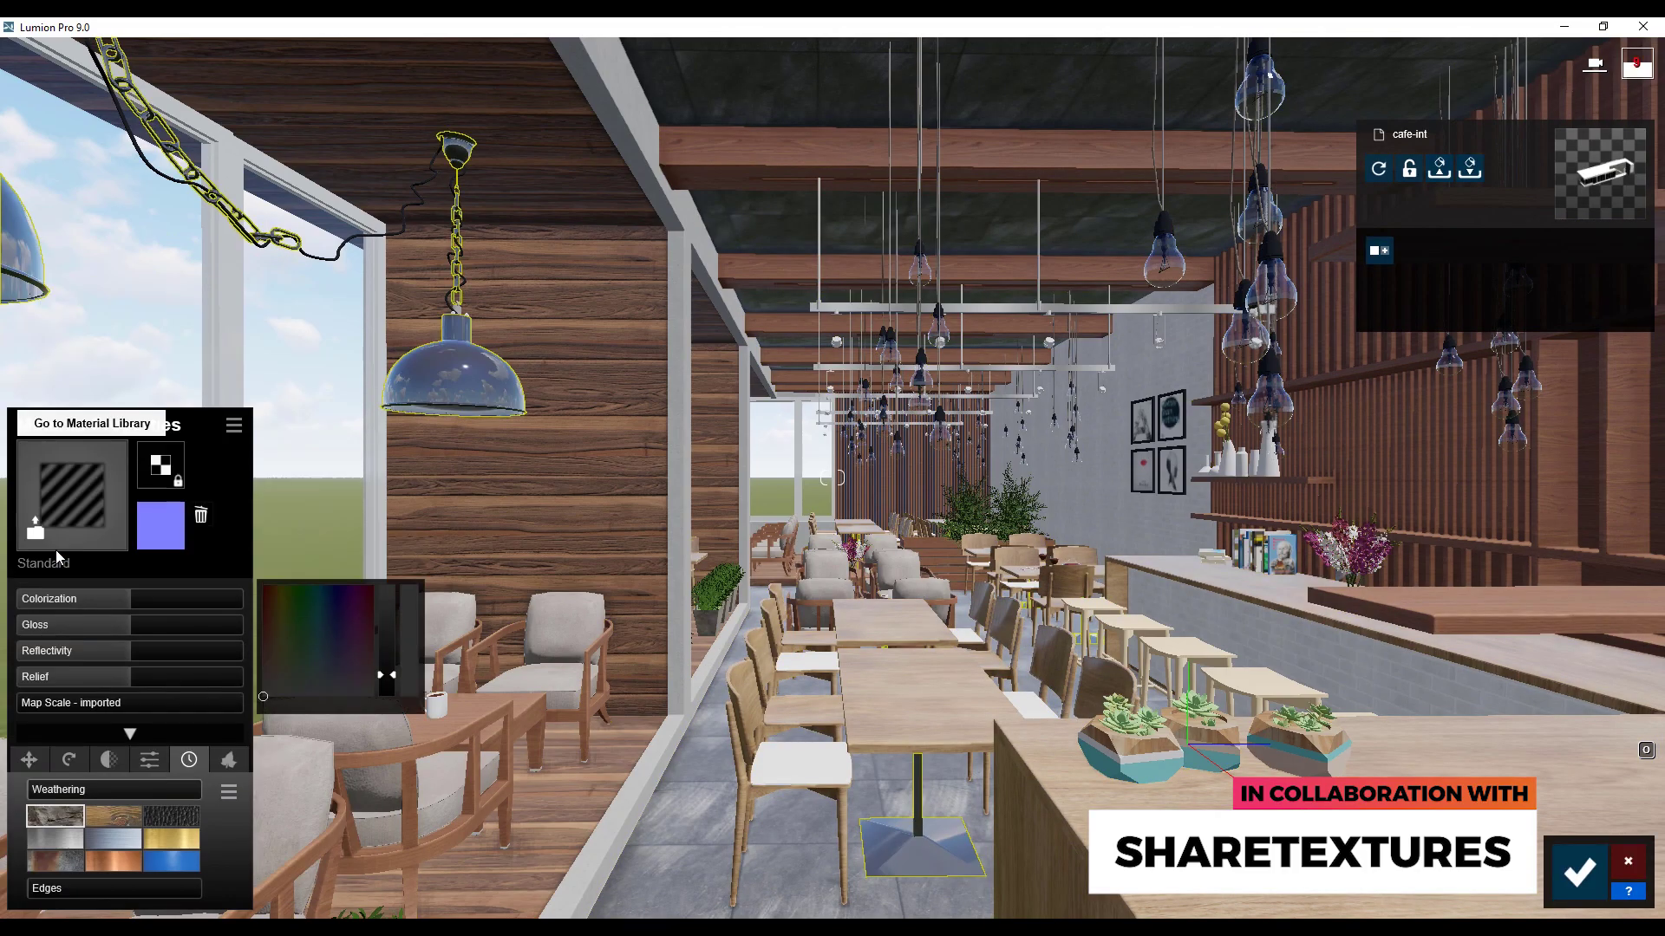
left_click_drag(387, 616, 385, 595)
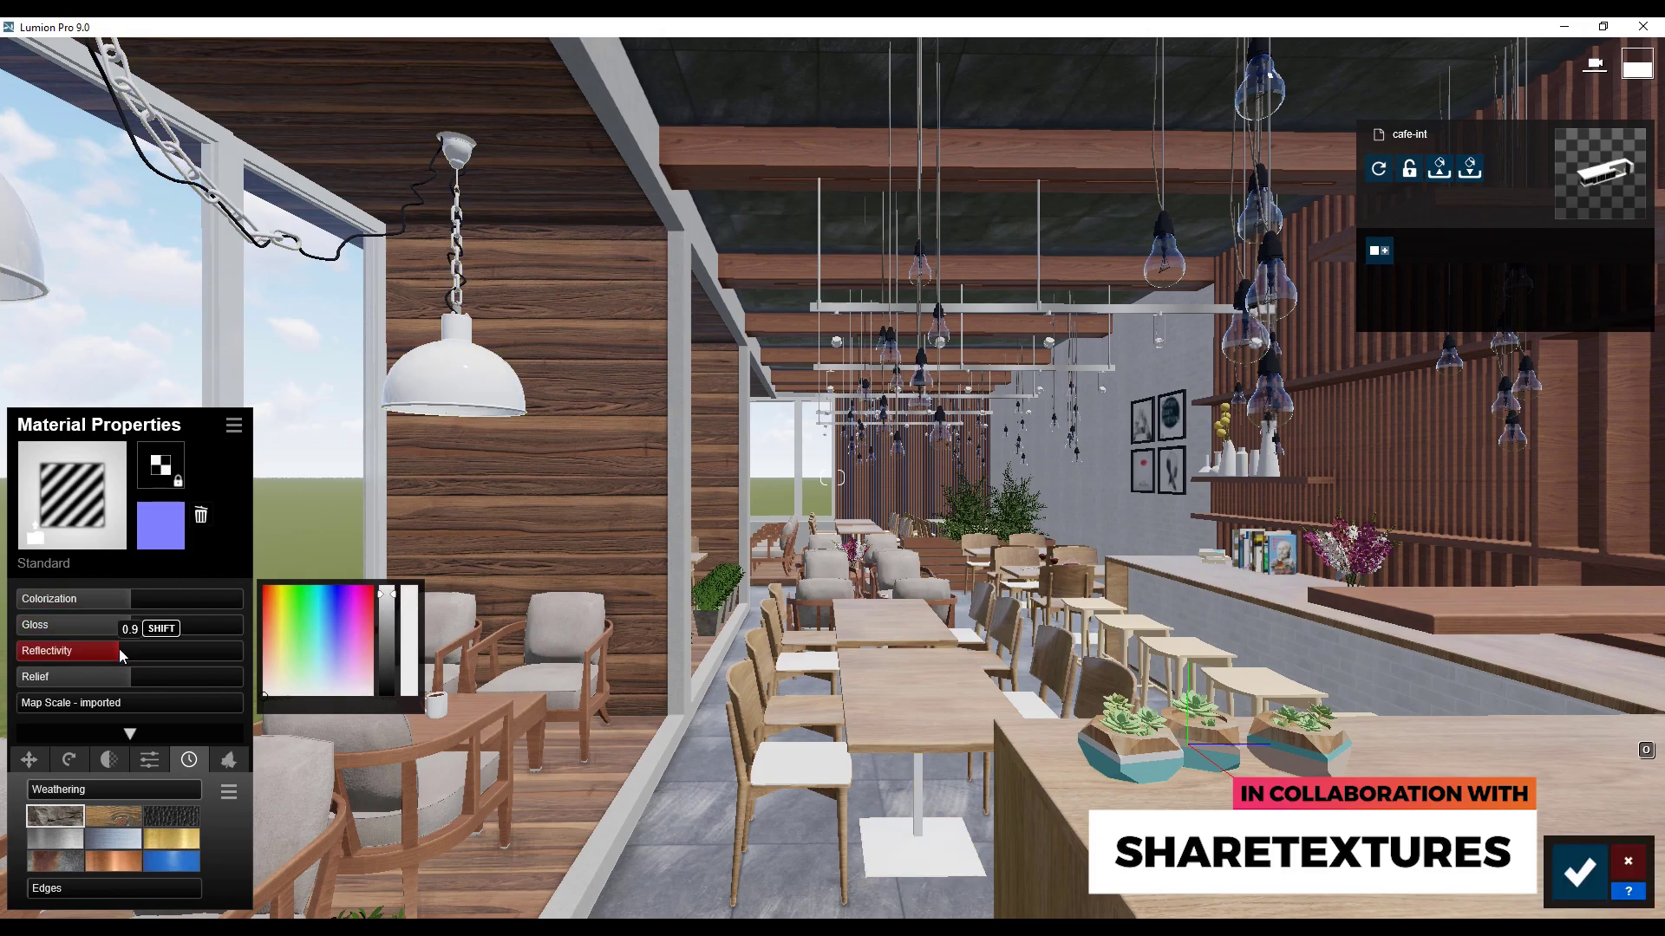
left_click(1579, 876)
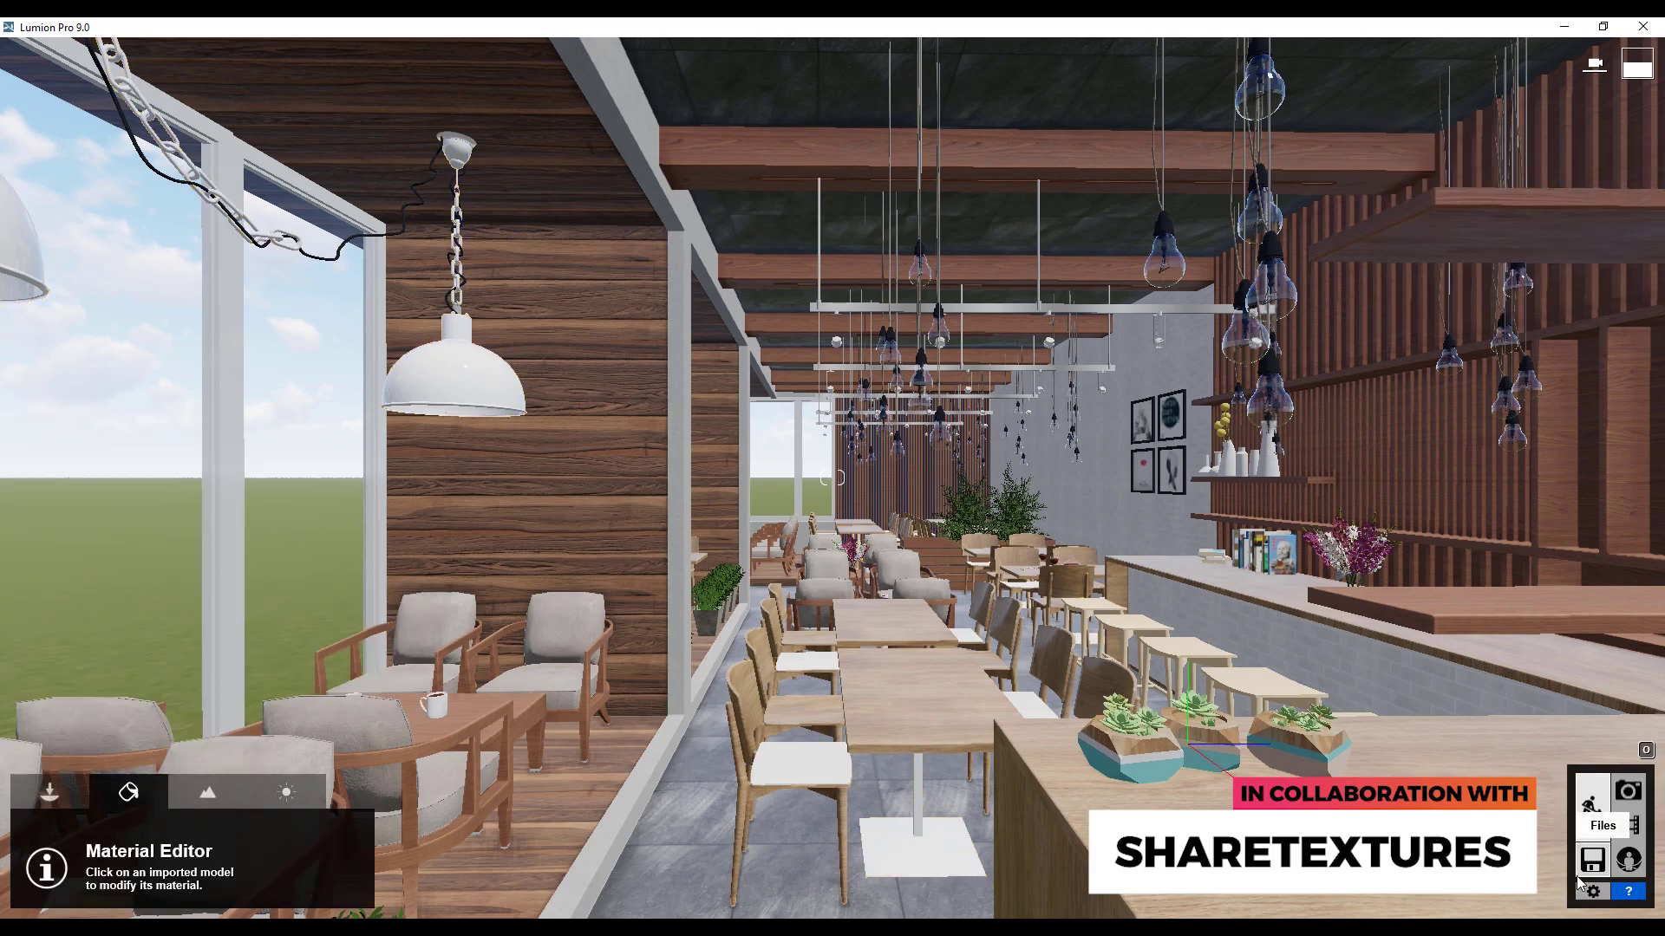
- Give the chair seats a Standard material with reflectivity 0.7 and wood weathering, and save
left_click(807, 782)
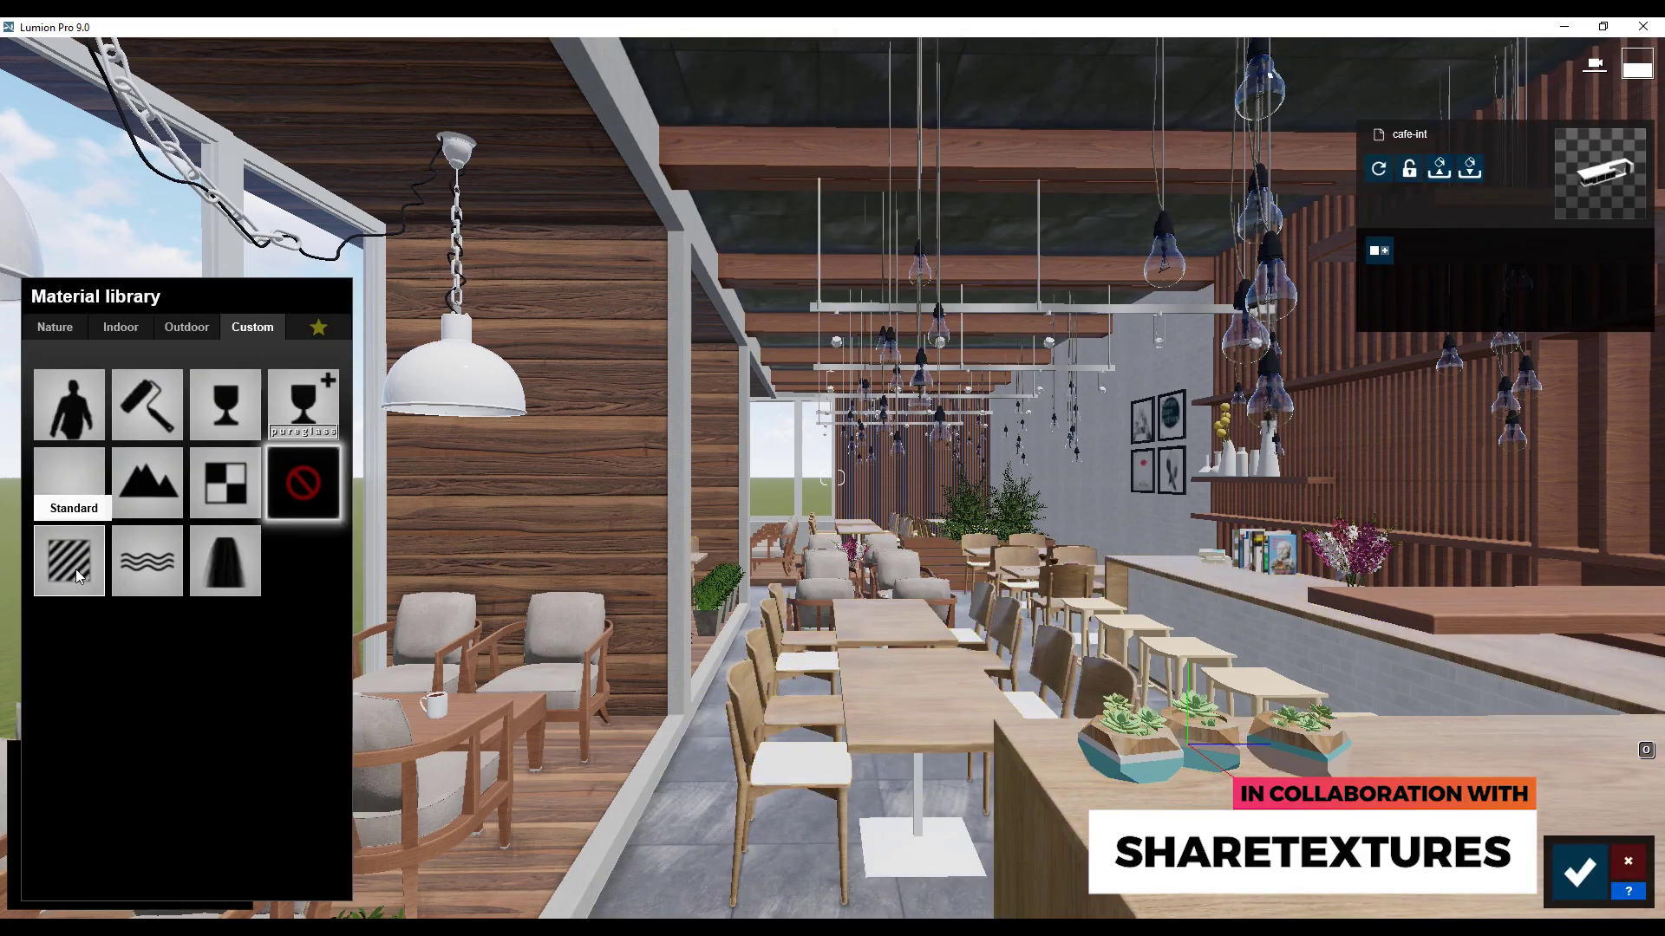
left_click(75, 569)
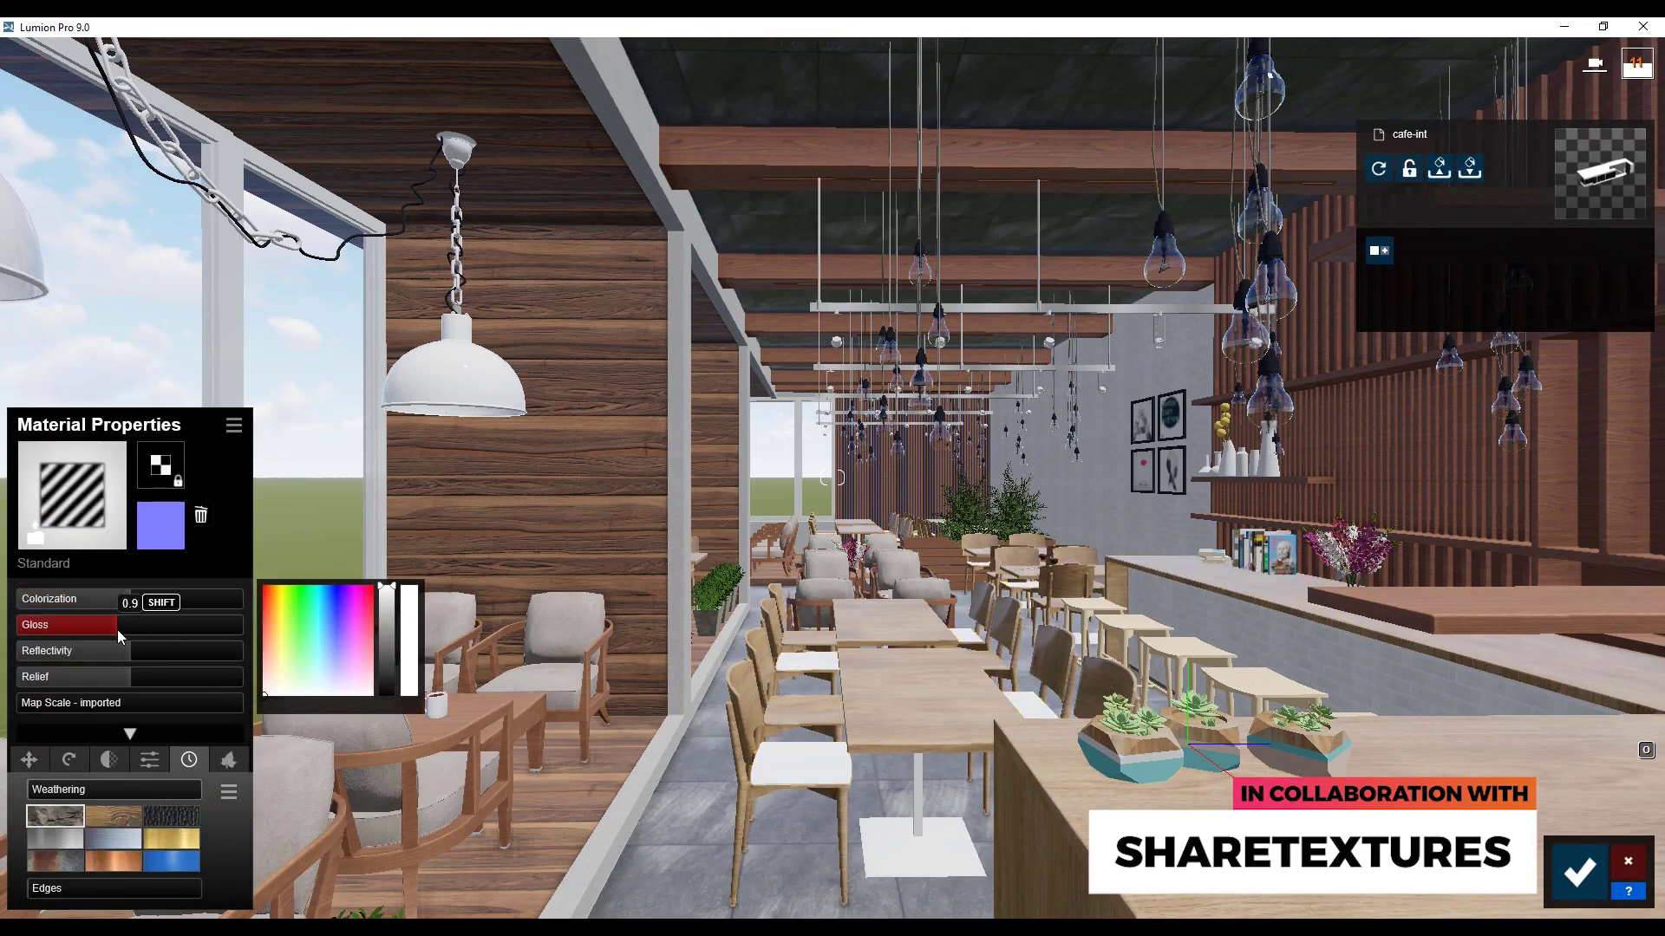
left_click_drag(121, 656, 93, 653)
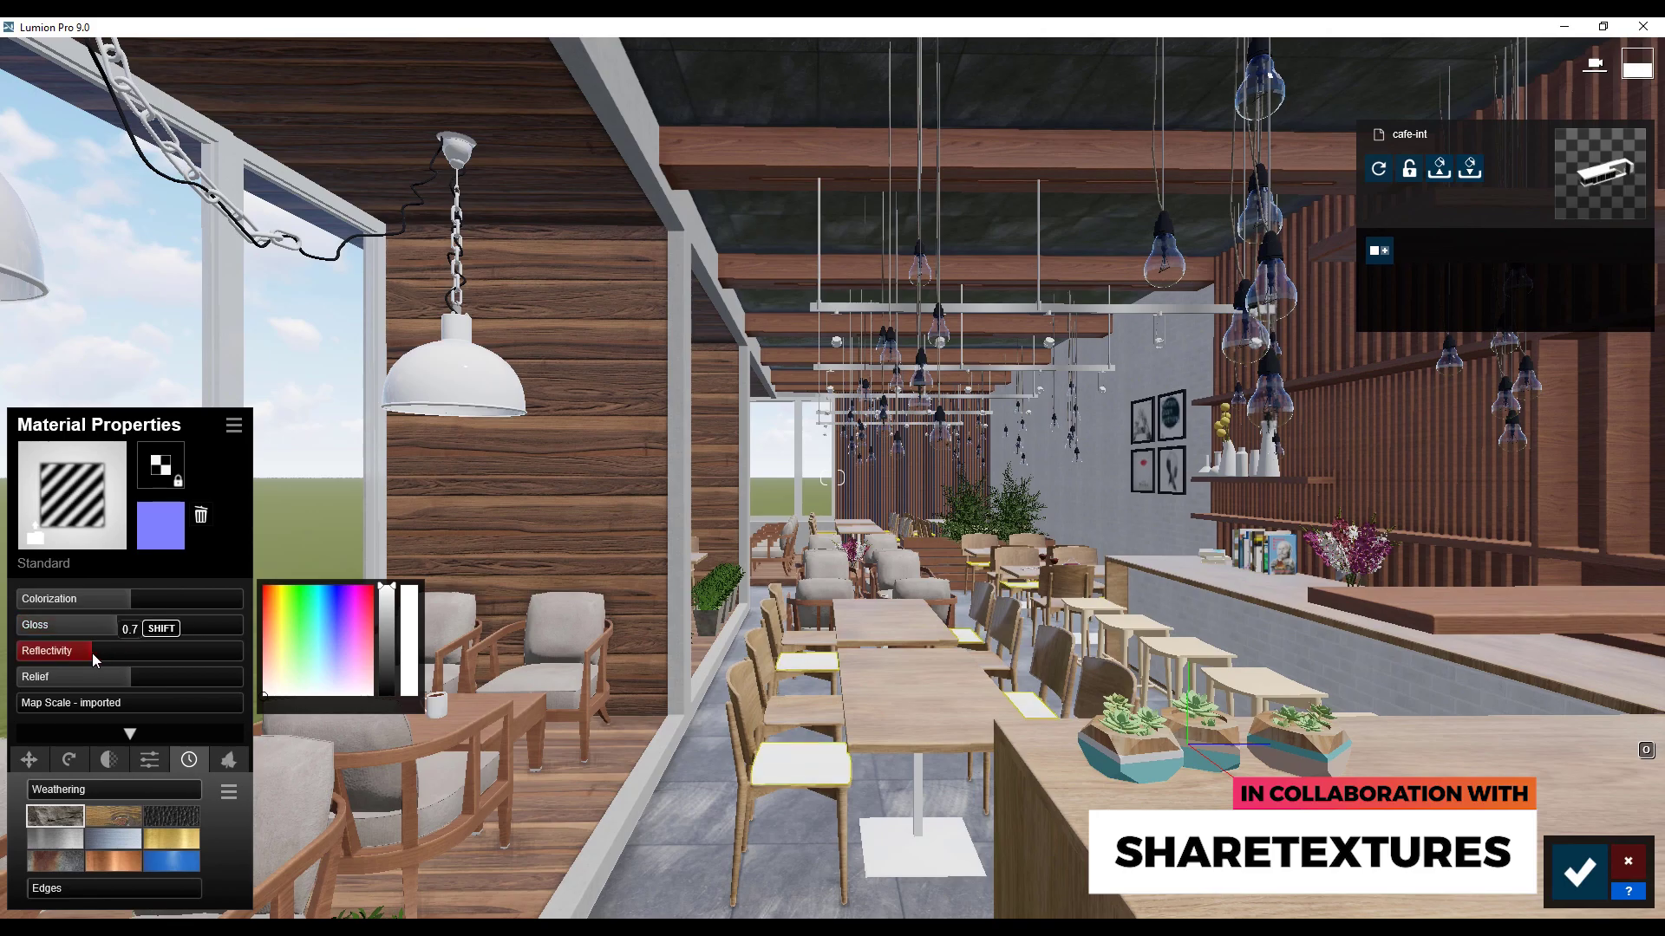
left_click(113, 816)
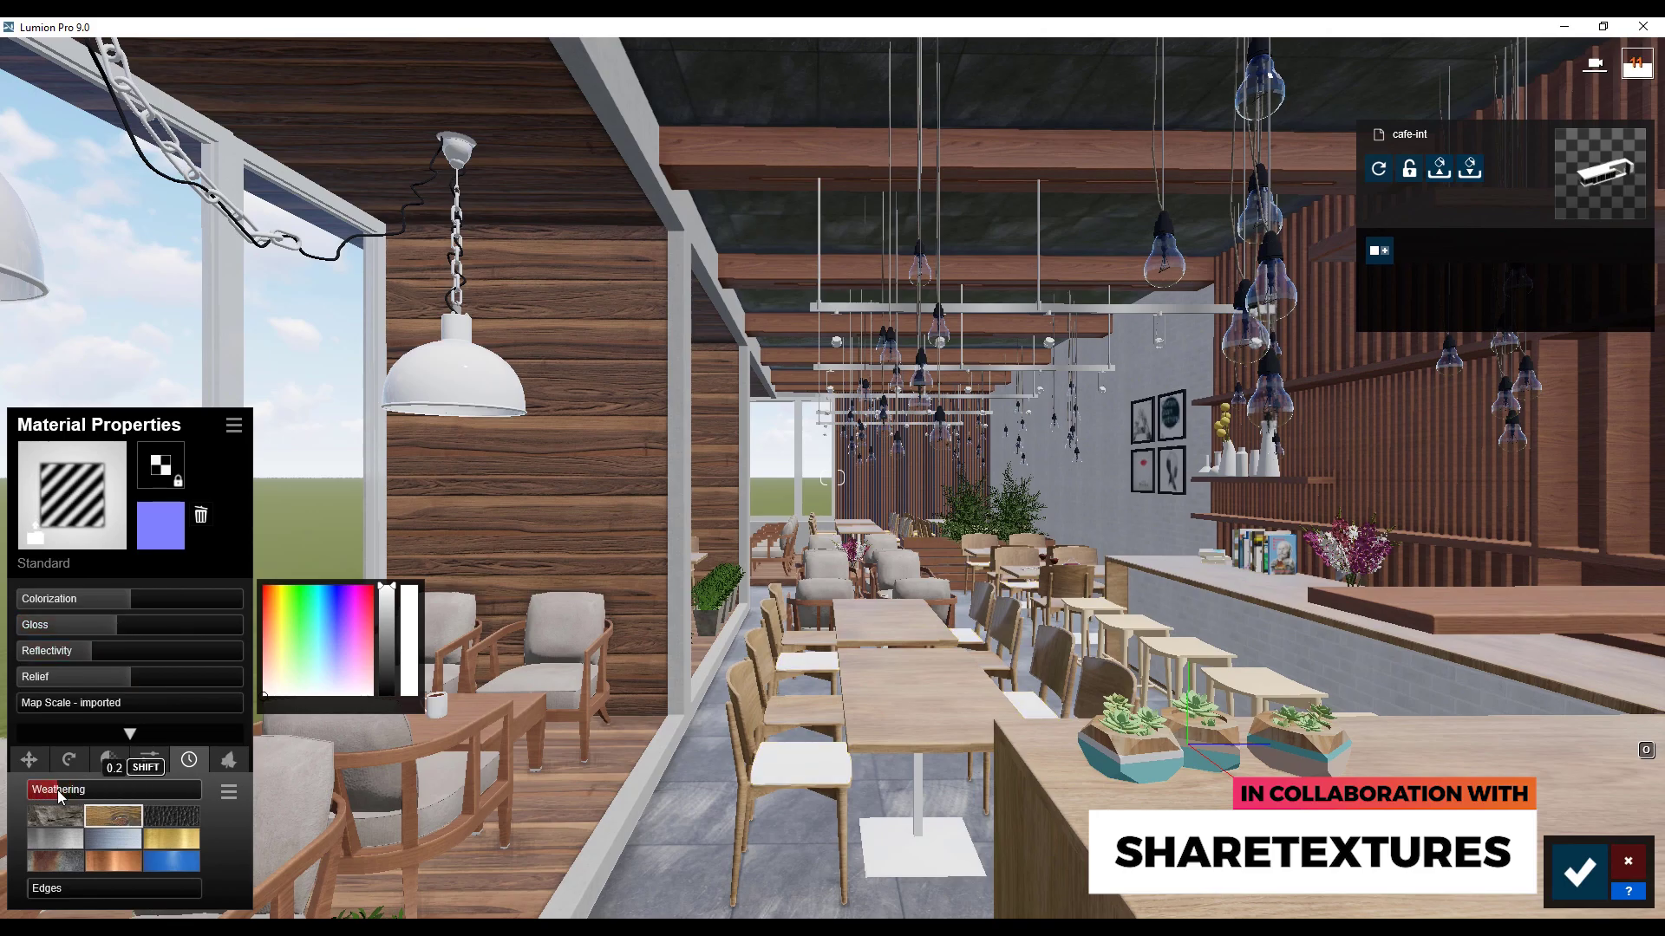
left_click(1580, 873)
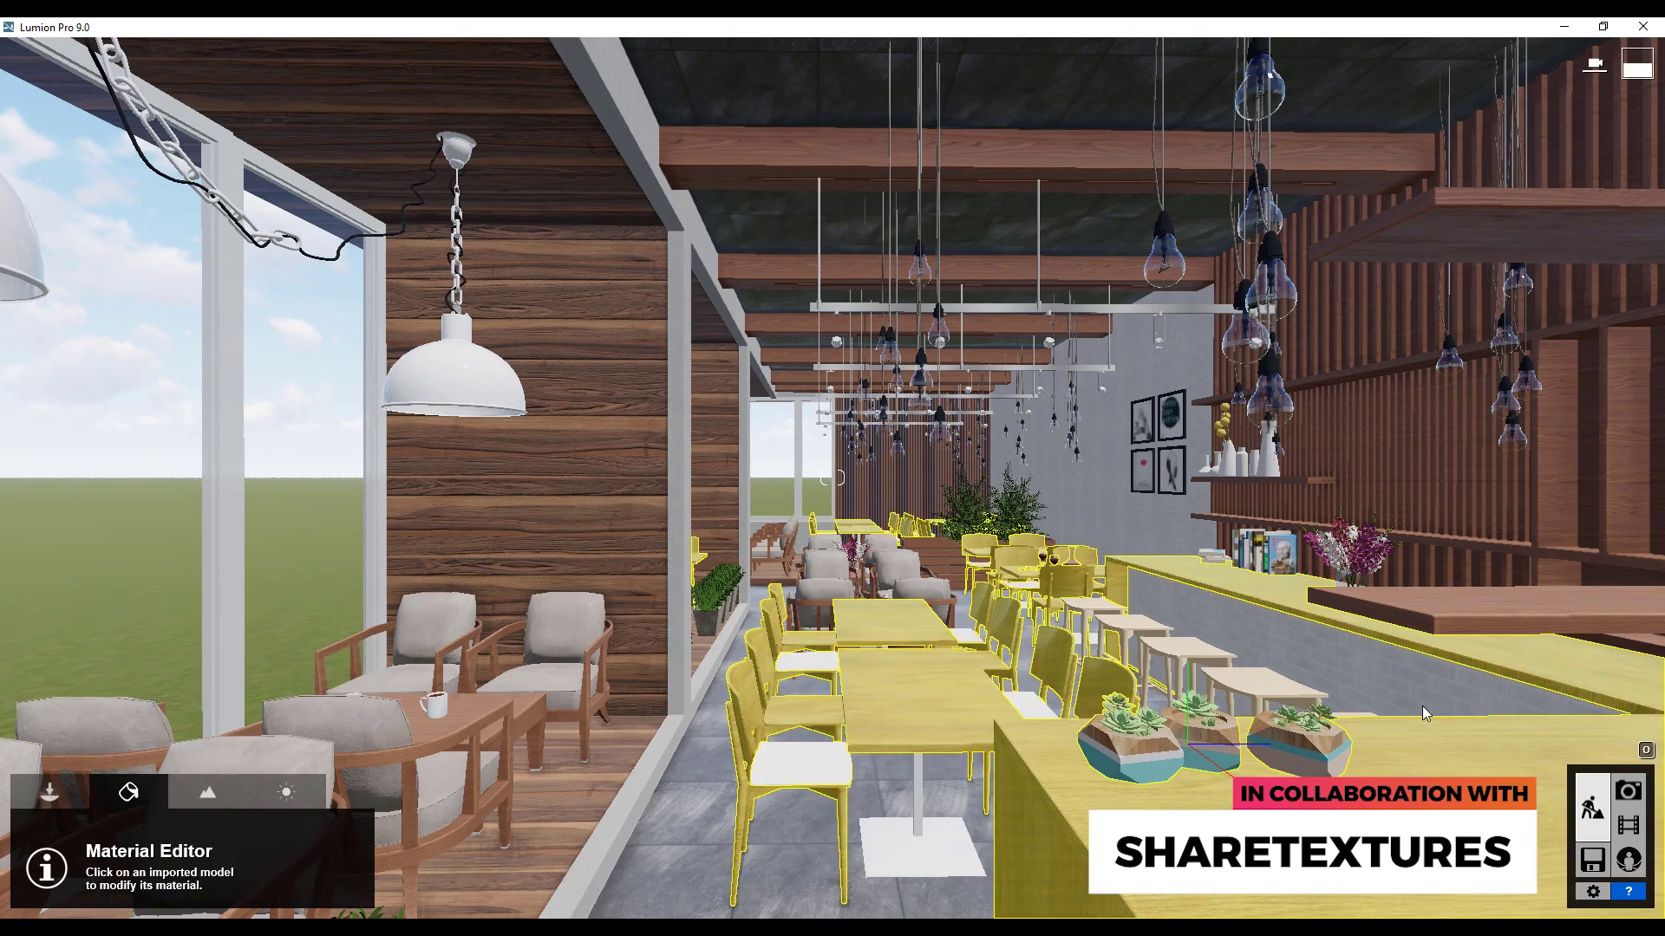
- Cover the grey back wall with Exterior Walls Alt 027 016 stone, relief raised to 1.2
left_click(1408, 664)
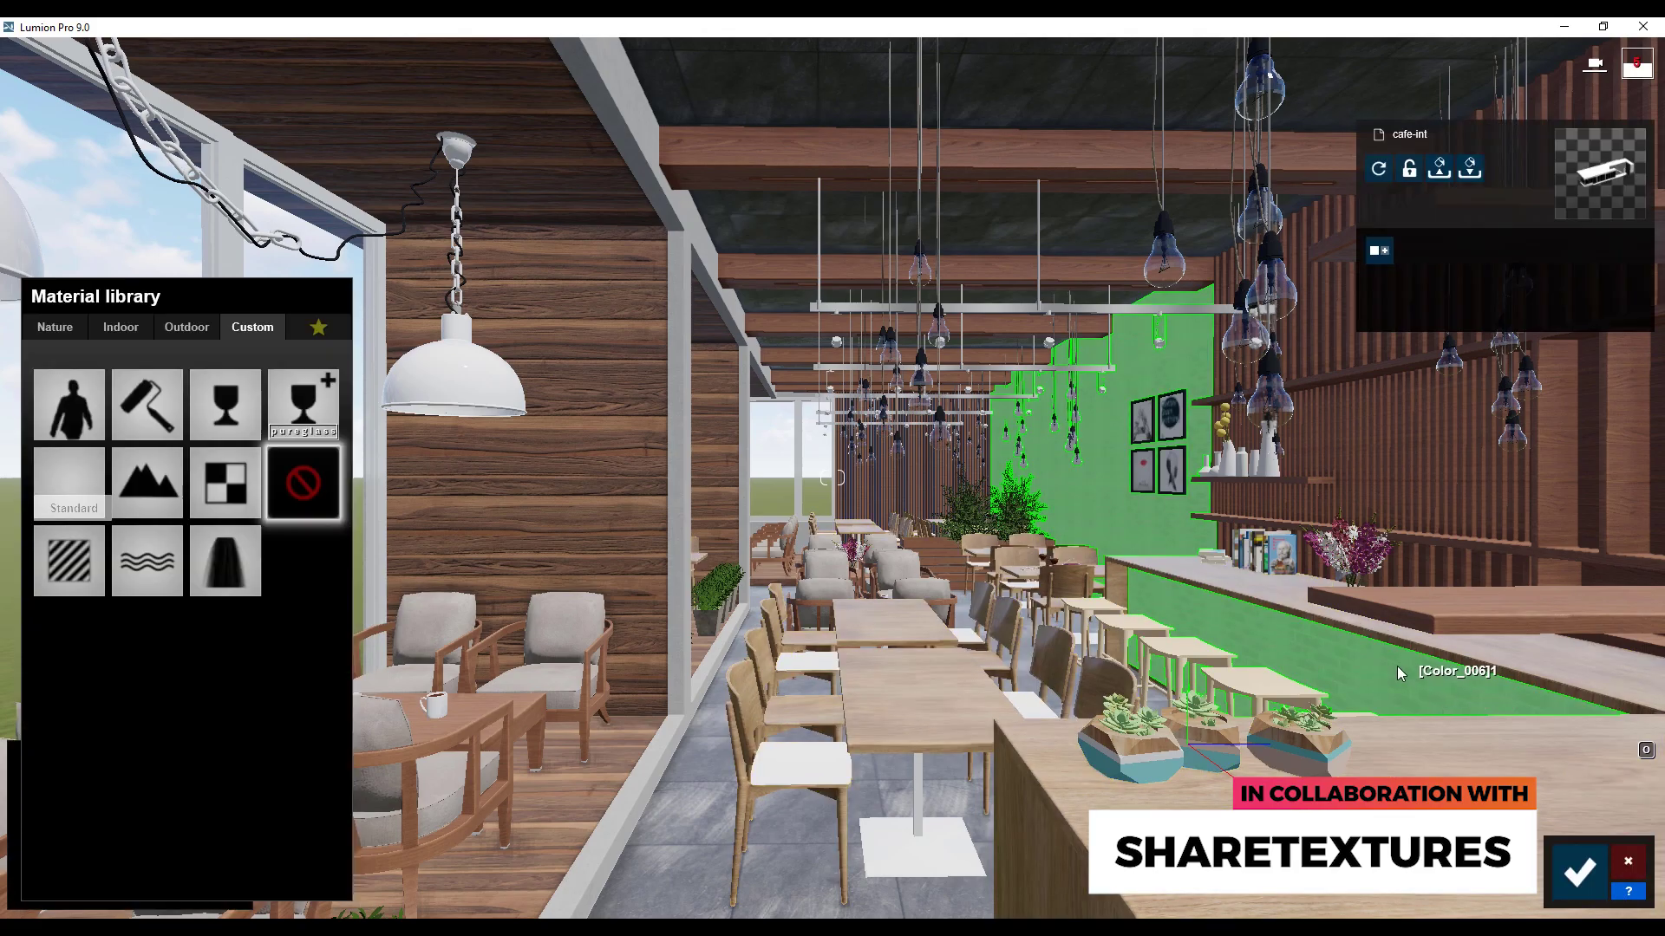
left_click(171, 328)
left_click(59, 840)
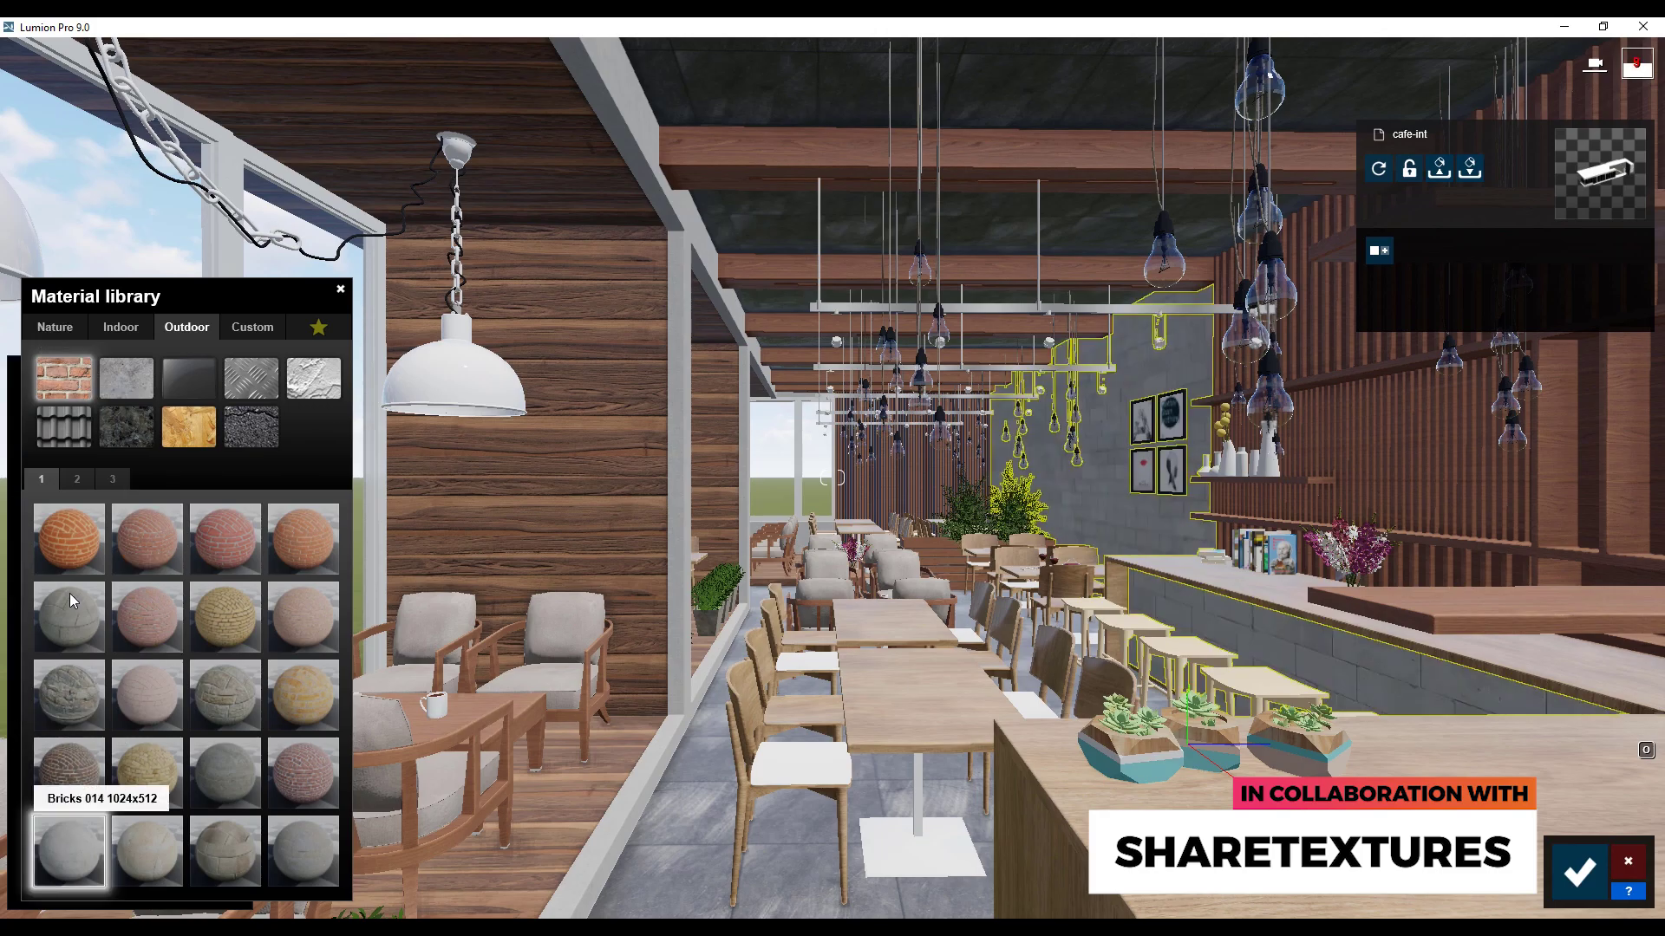
left_click(77, 479)
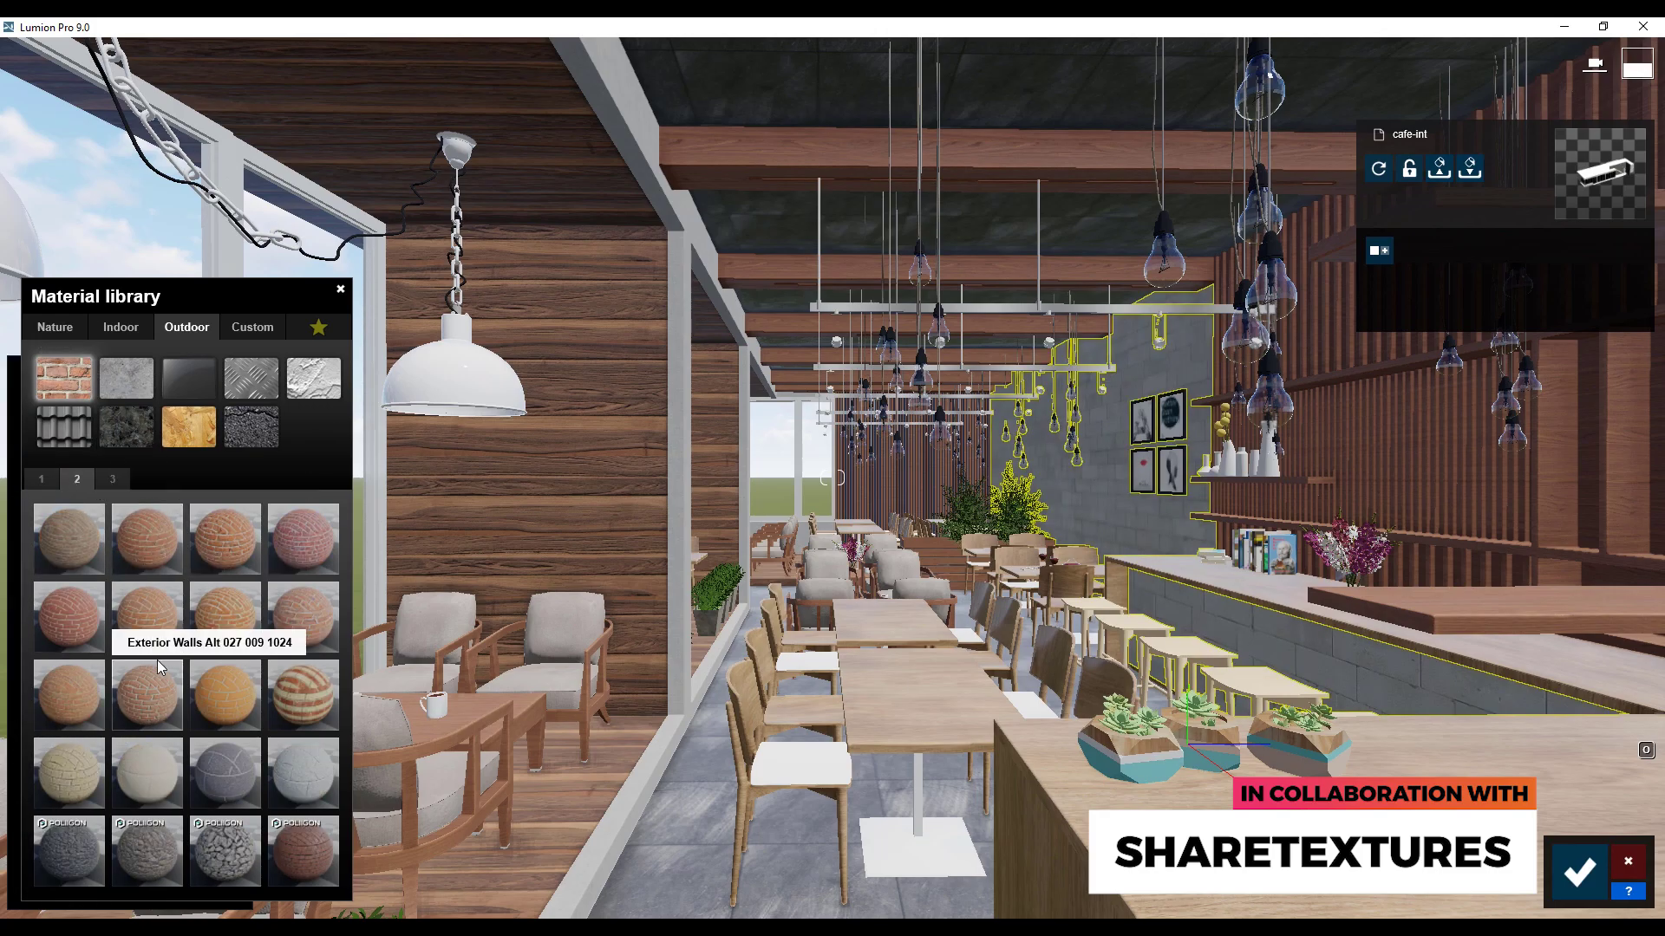
left_click(150, 767)
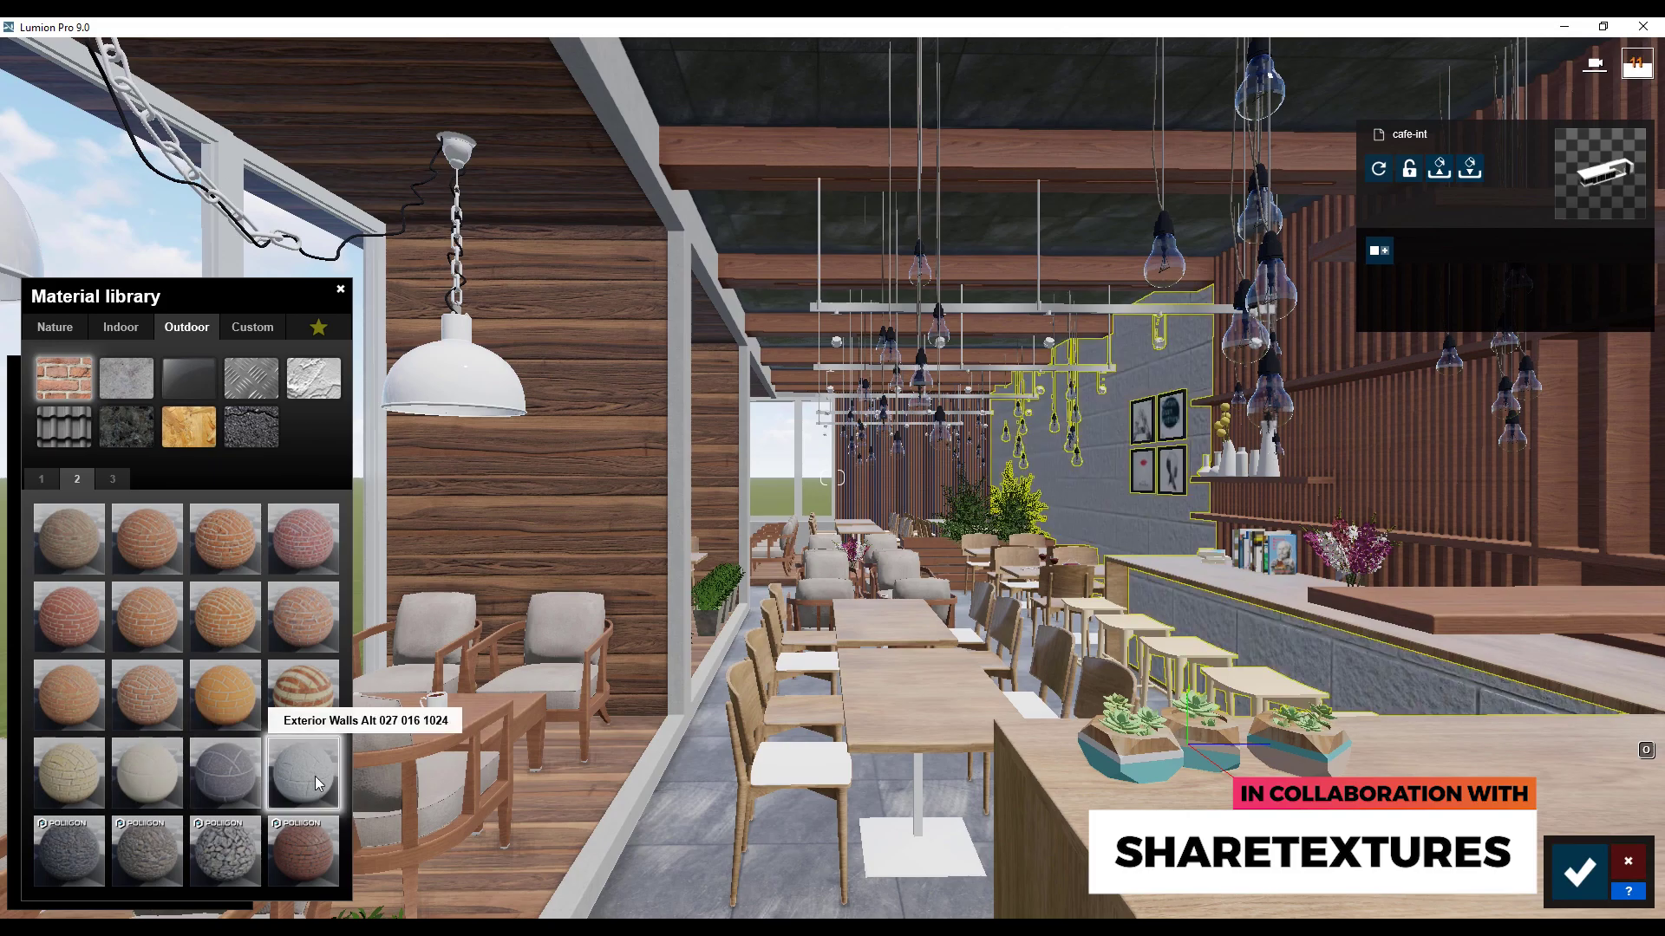
left_click(315, 777)
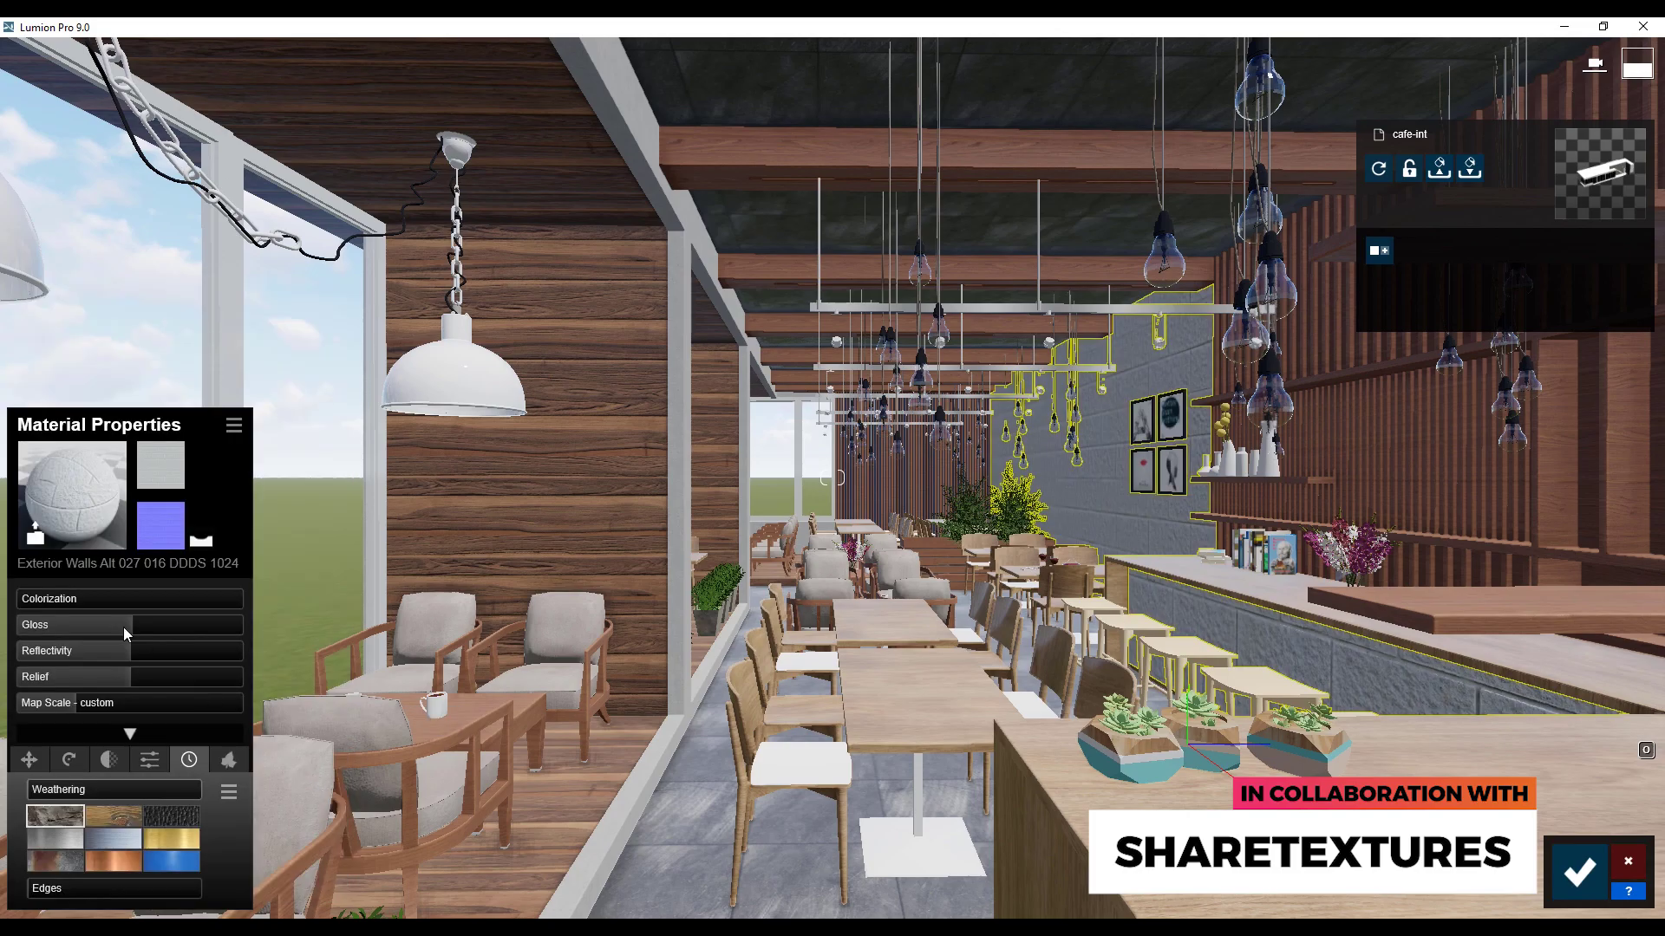
left_click_drag(128, 685, 153, 679)
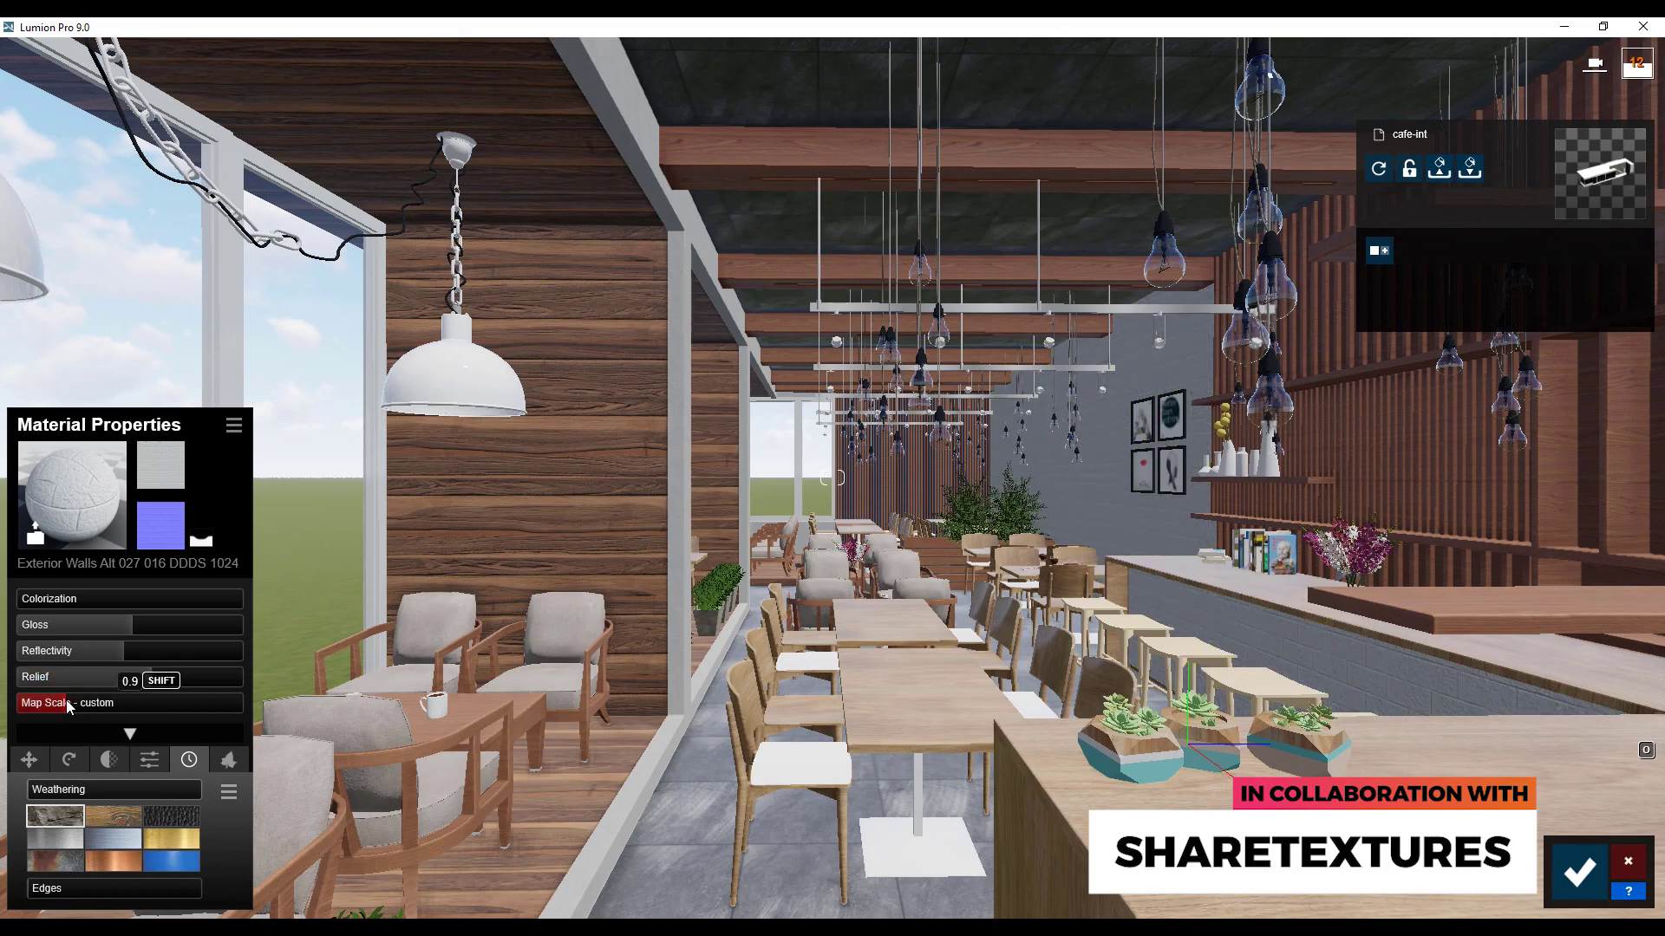
mouse_move(129, 703)
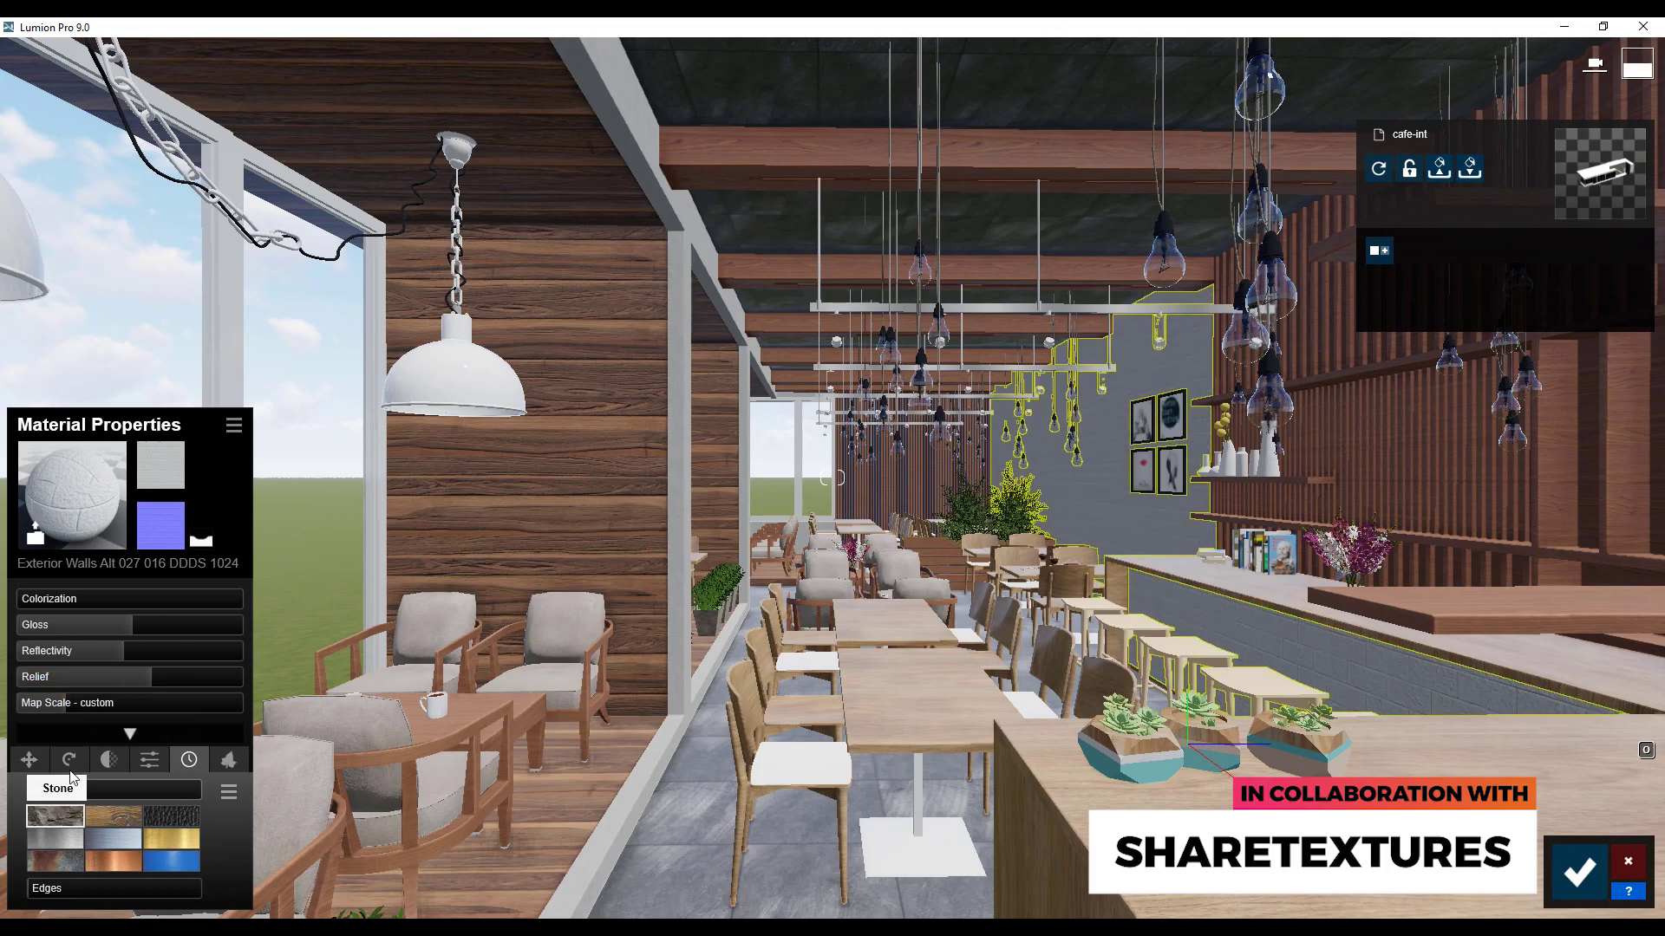
mouse_move(114, 866)
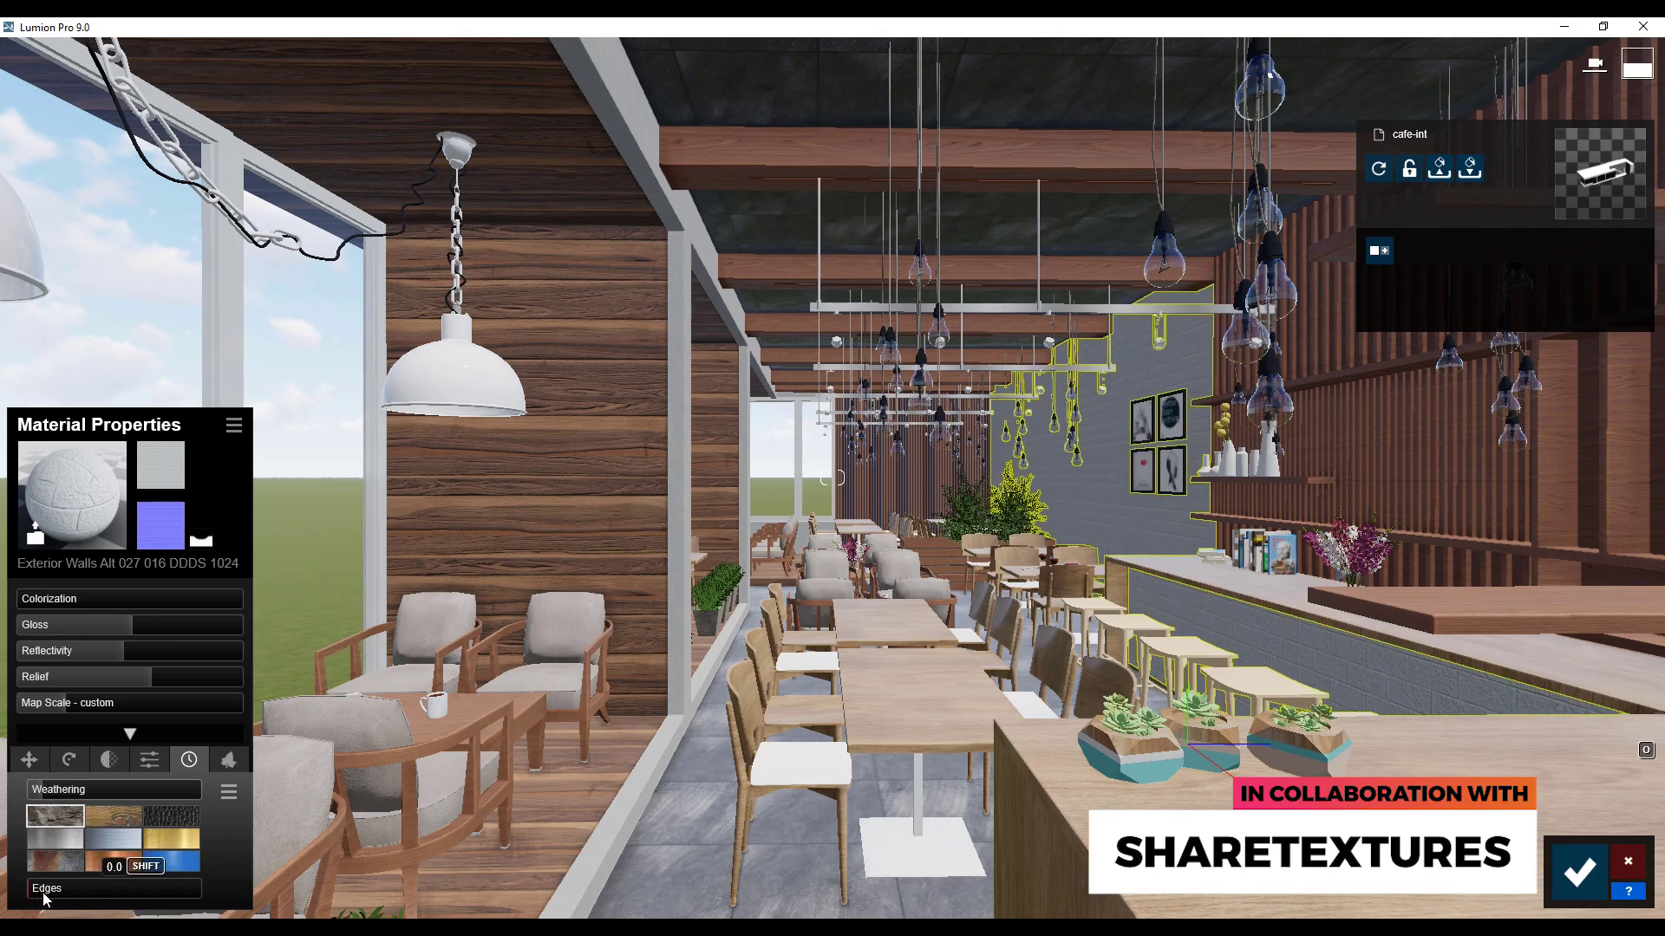
- Save the wall material and give the first picture frame a Standard material with reflectivity 0.4
left_click(1578, 878)
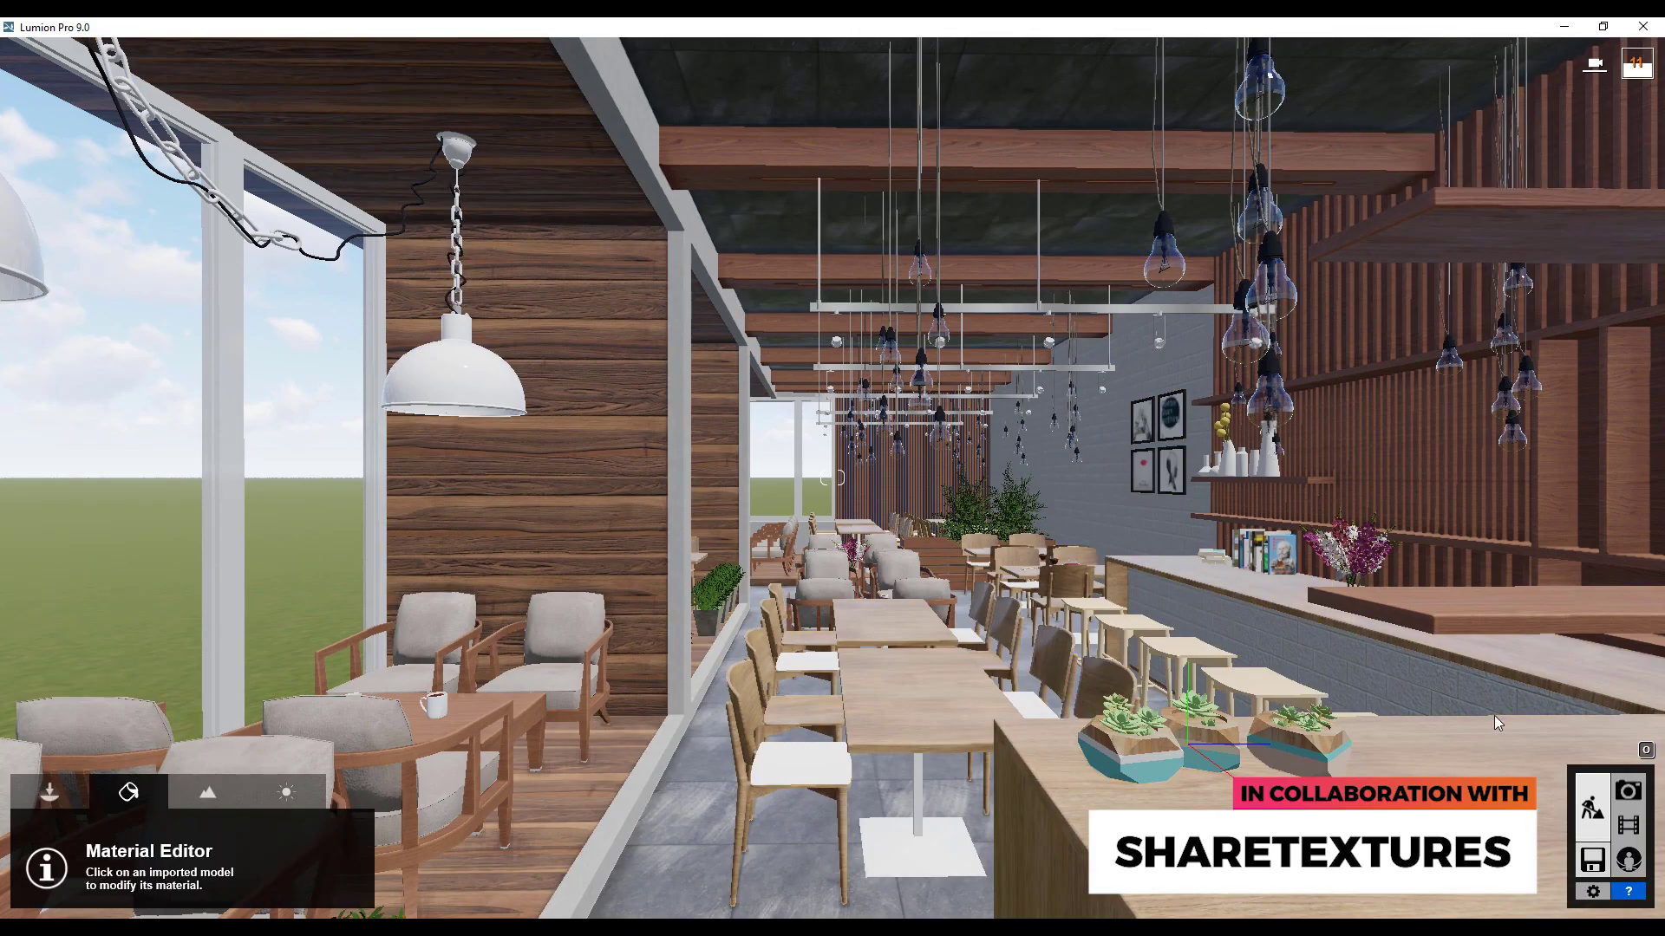
left_click(1171, 475)
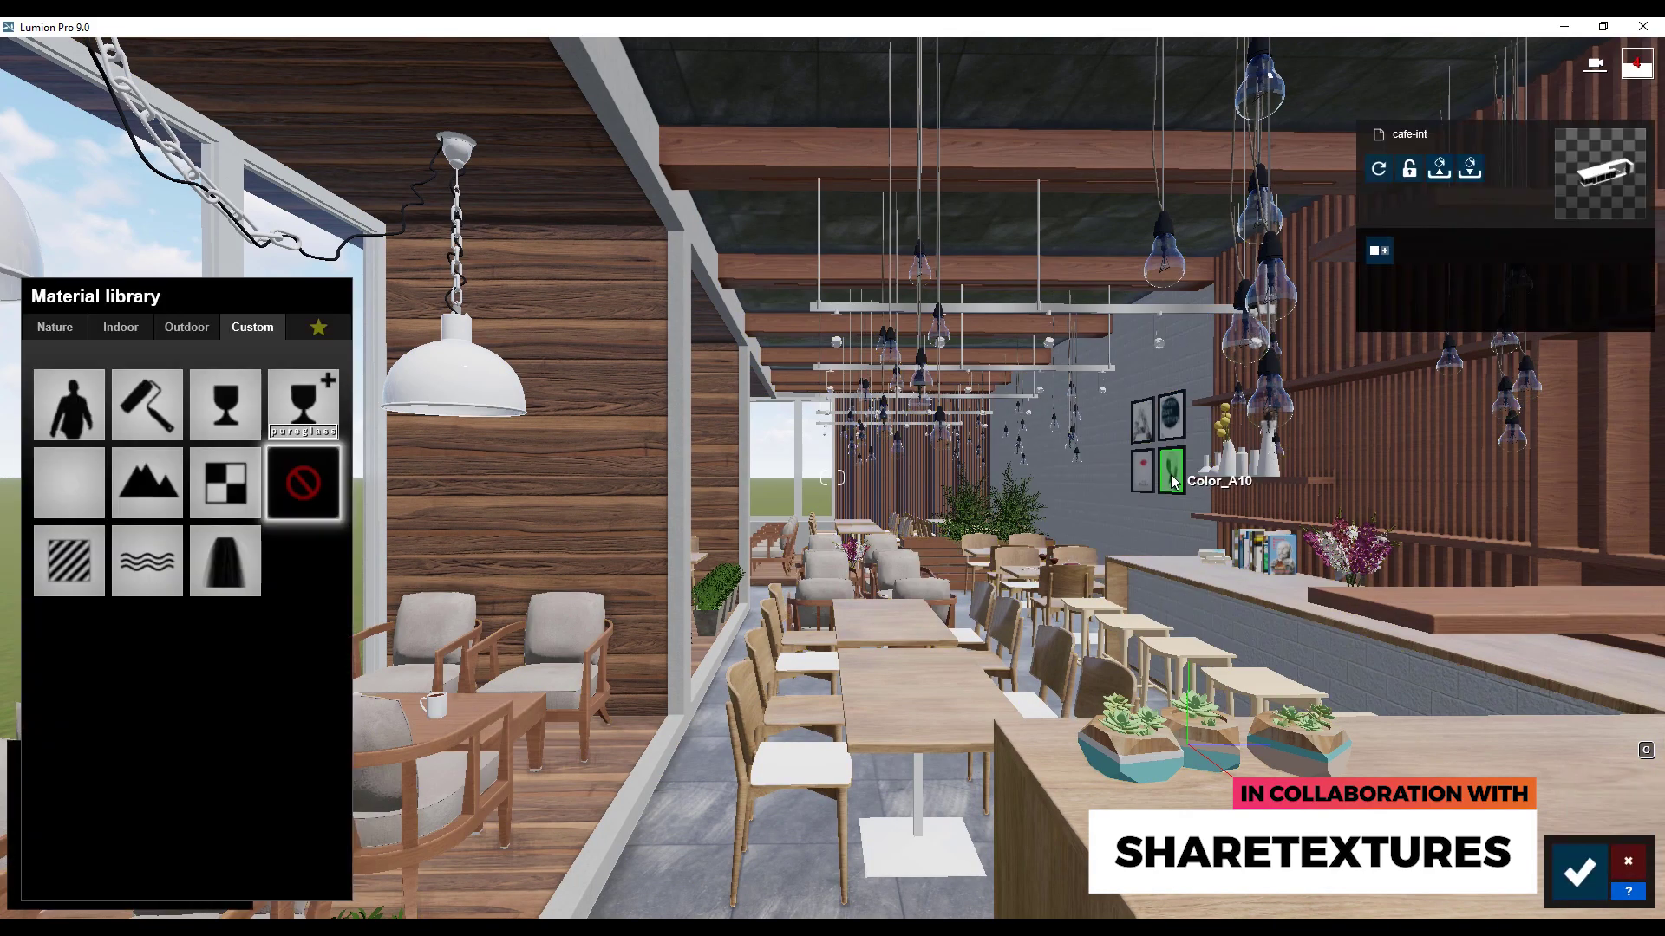
left_click(79, 560)
left_click_drag(126, 659, 68, 656)
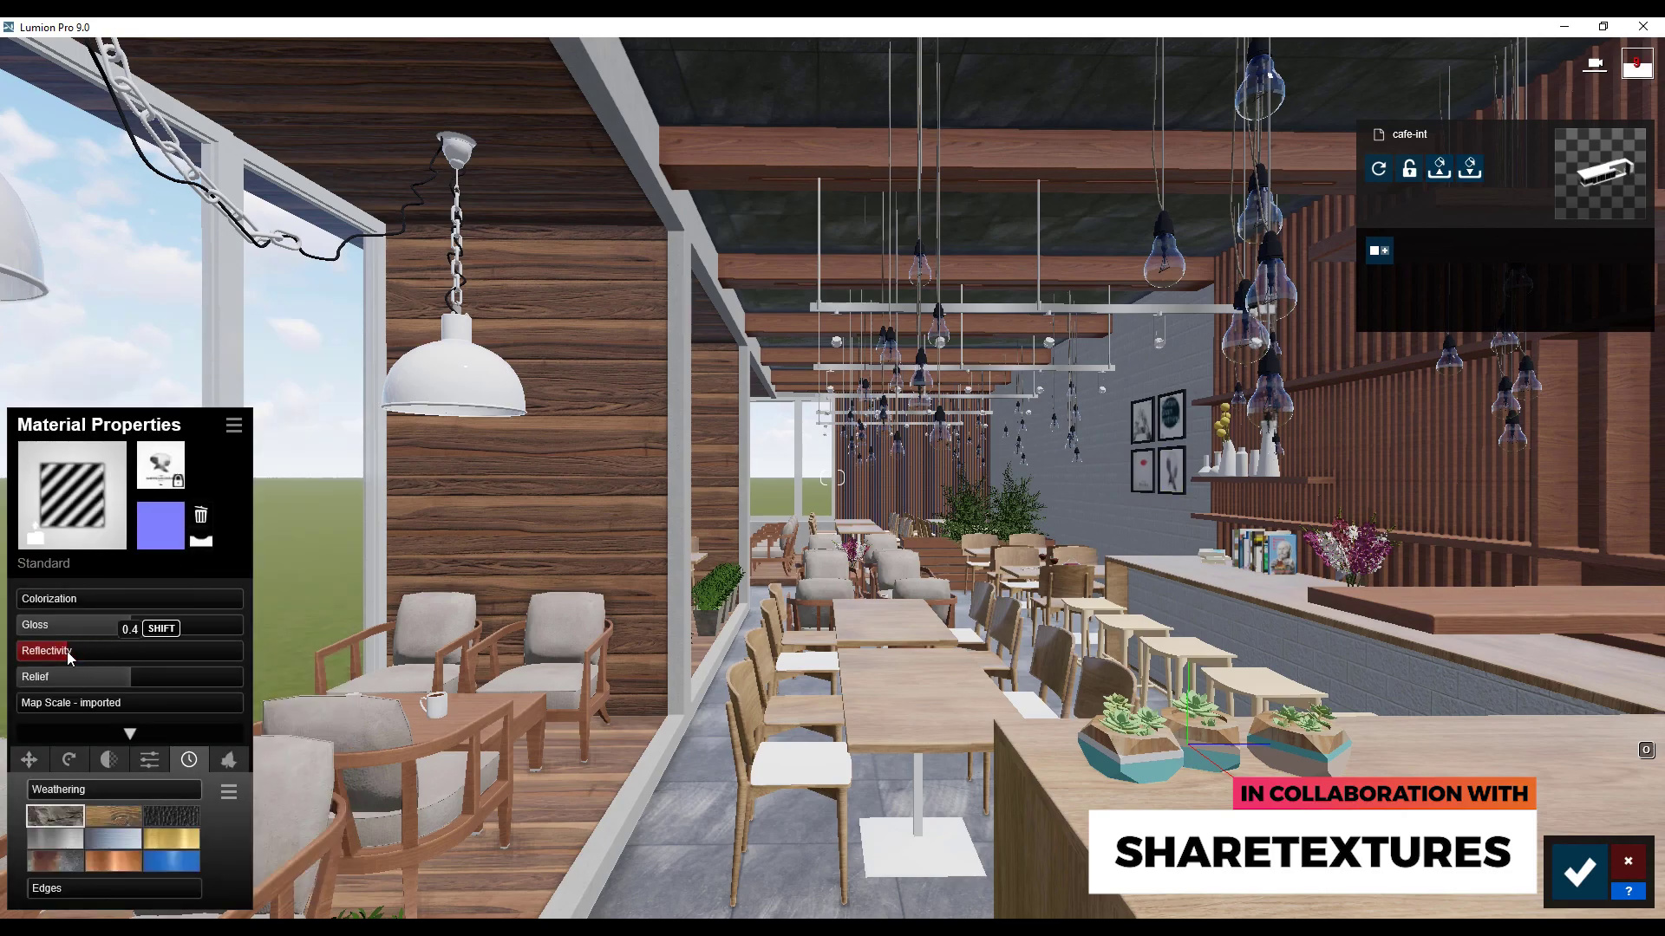
left_click(1579, 872)
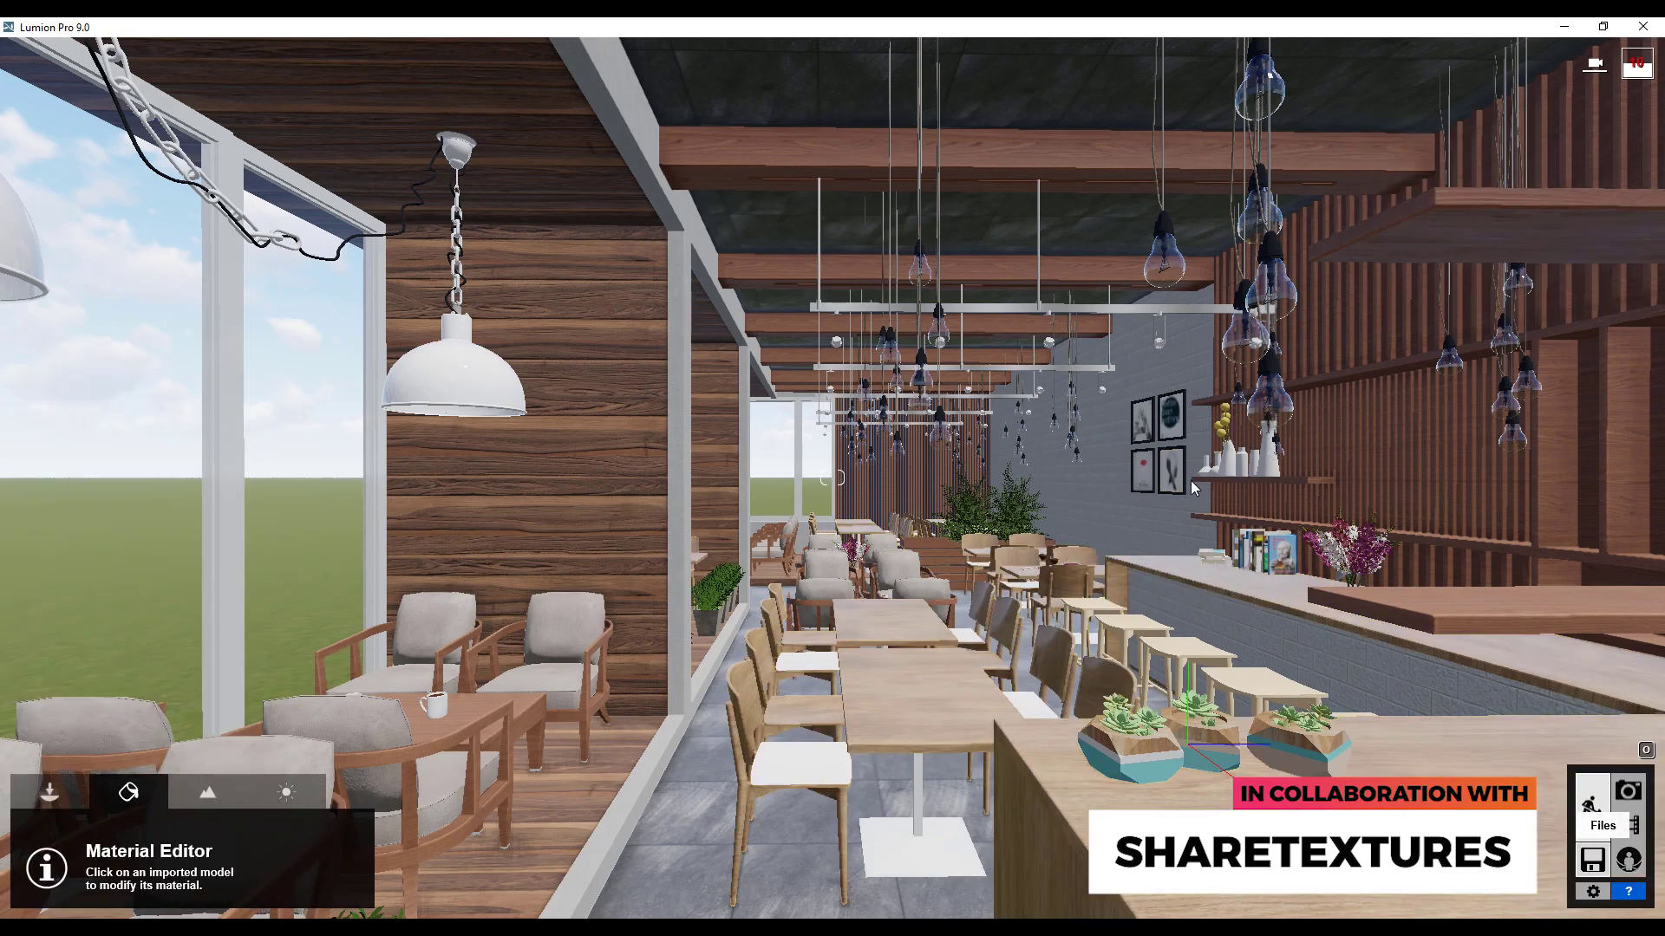
- Give two more picture frames, including the lower-left one, Standard materials with lowered reflectivity
left_click(1170, 428)
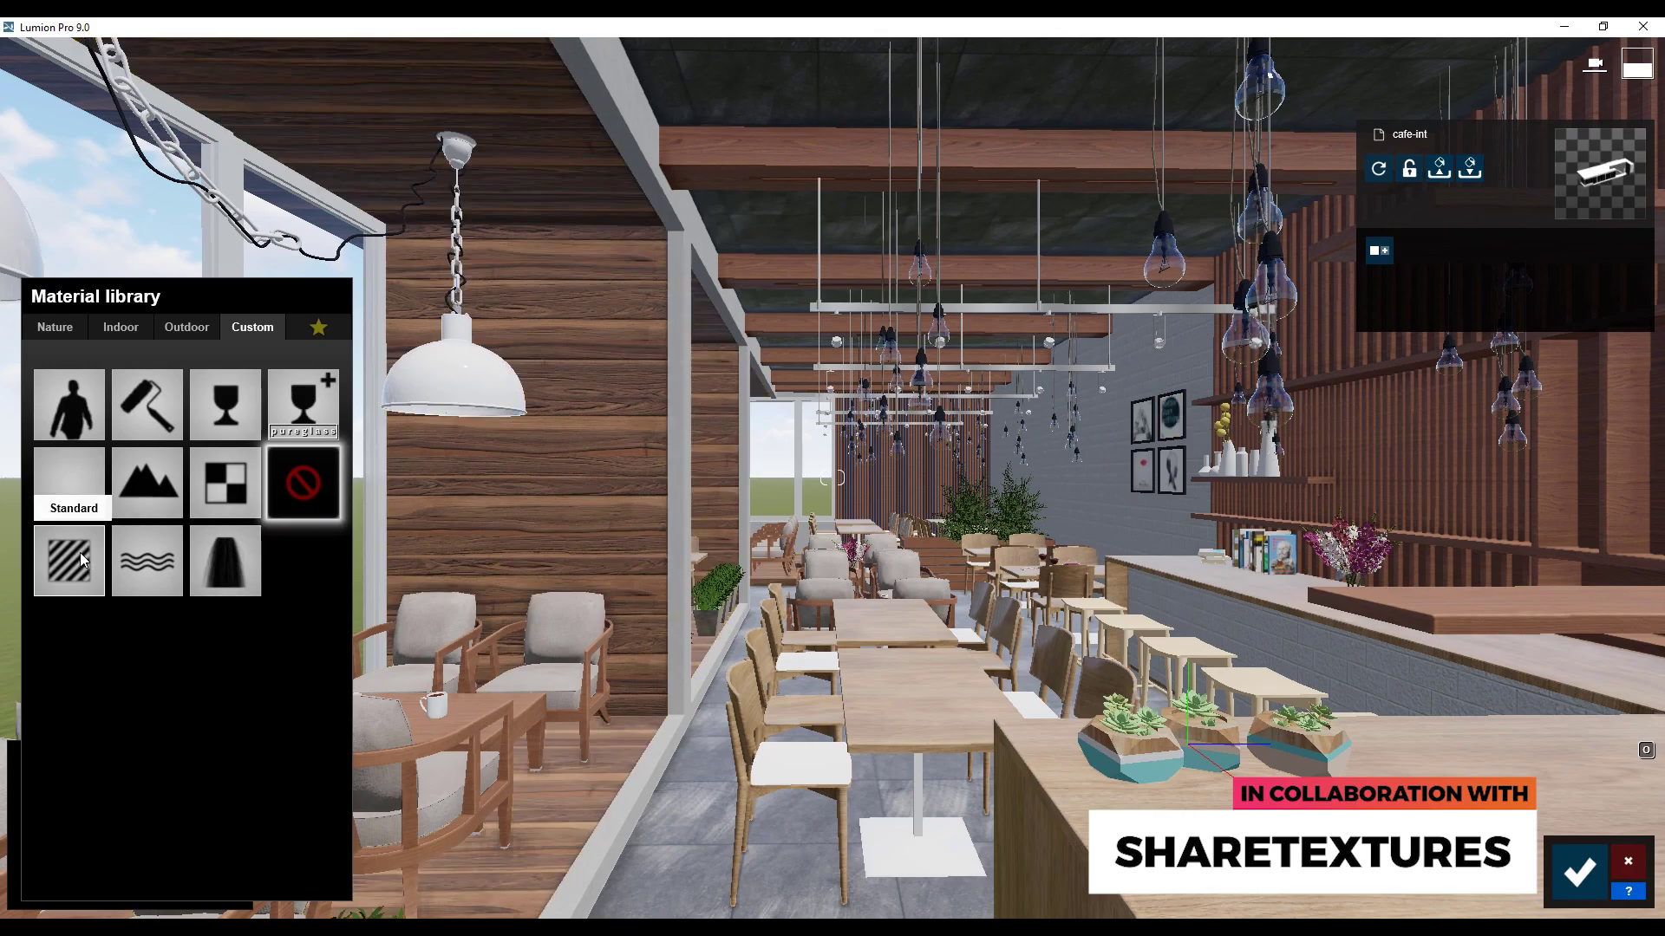
left_click(80, 551)
left_click_drag(106, 652, 54, 651)
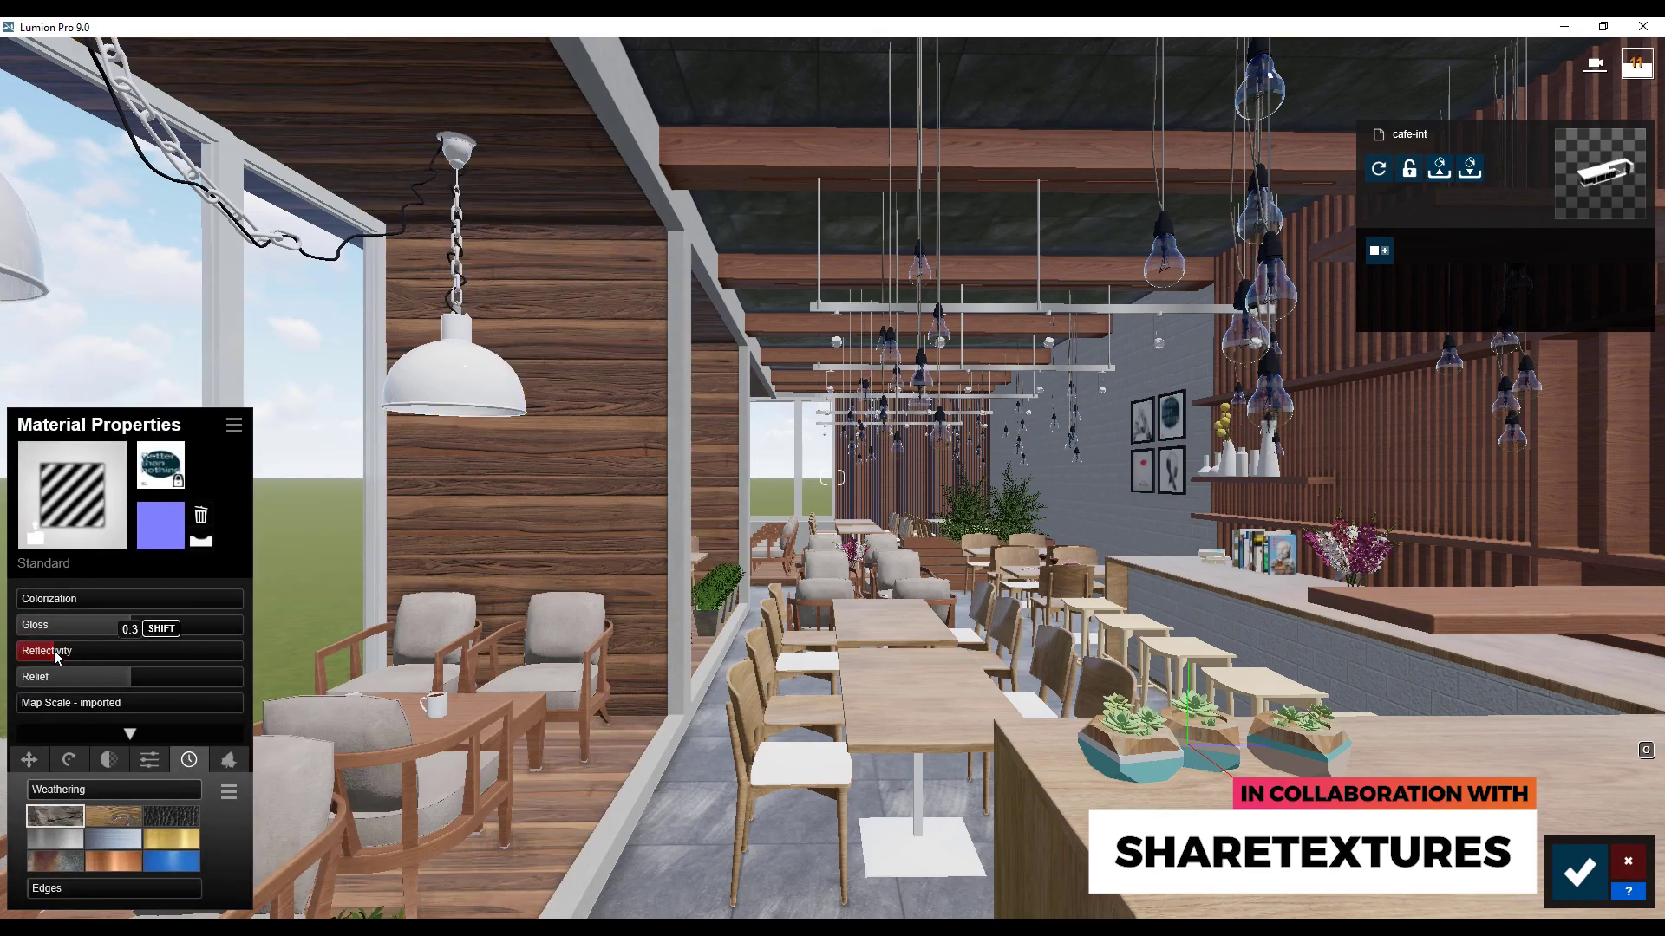
left_click(1579, 871)
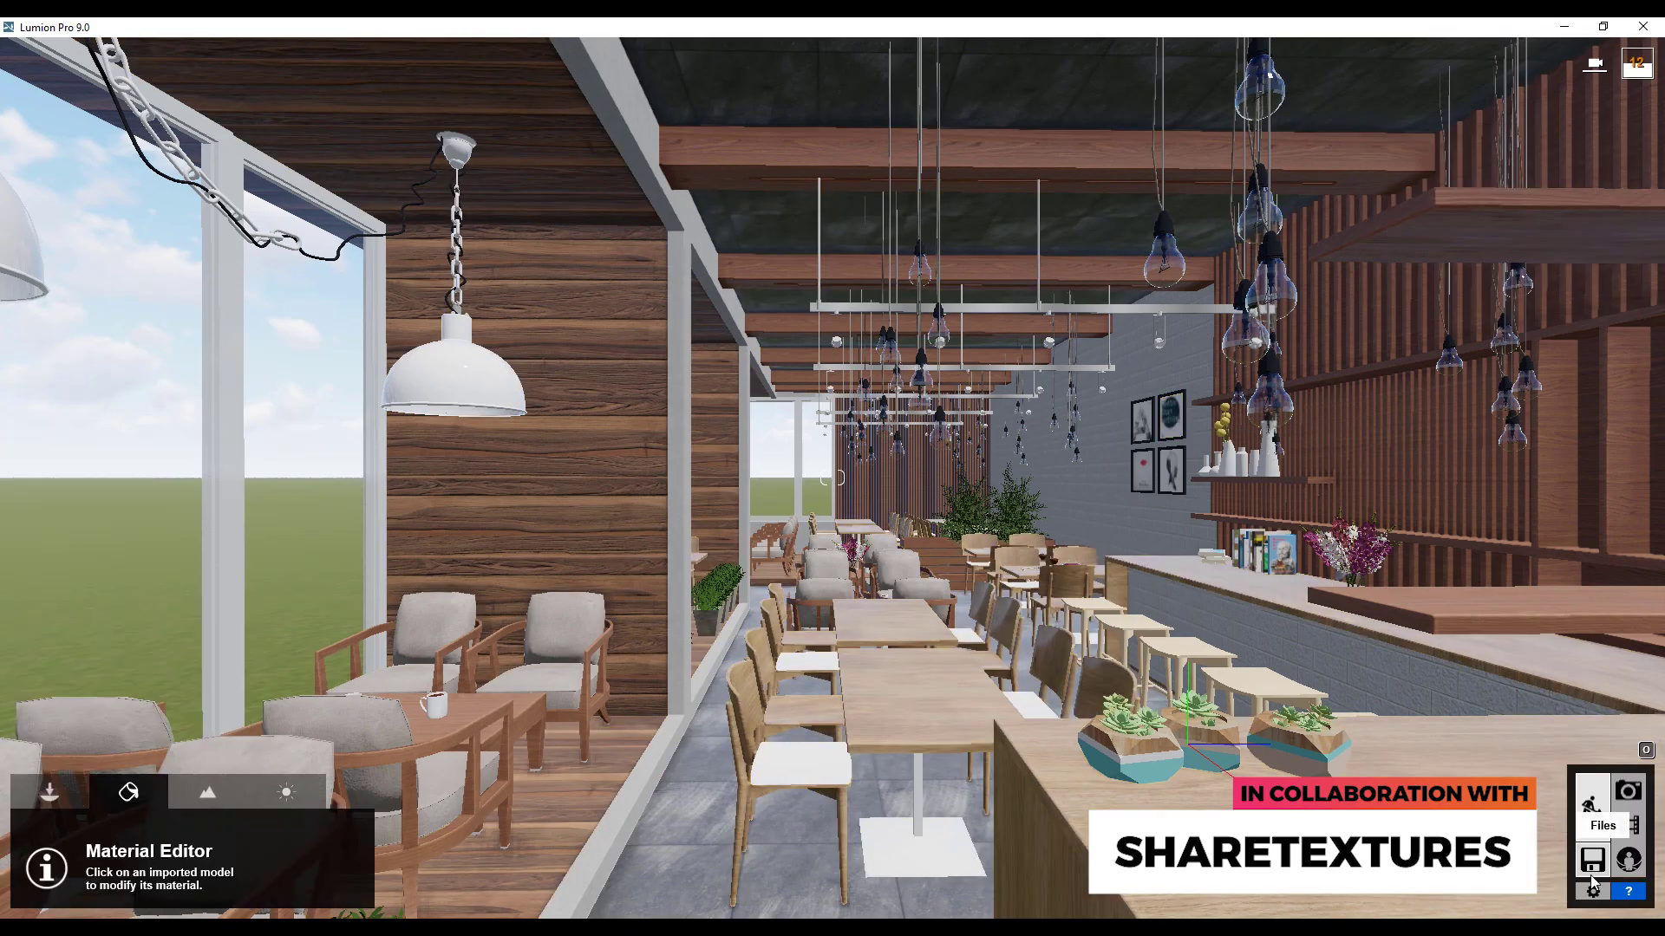
left_click(1142, 476)
left_click(72, 559)
left_click_drag(100, 652, 49, 648)
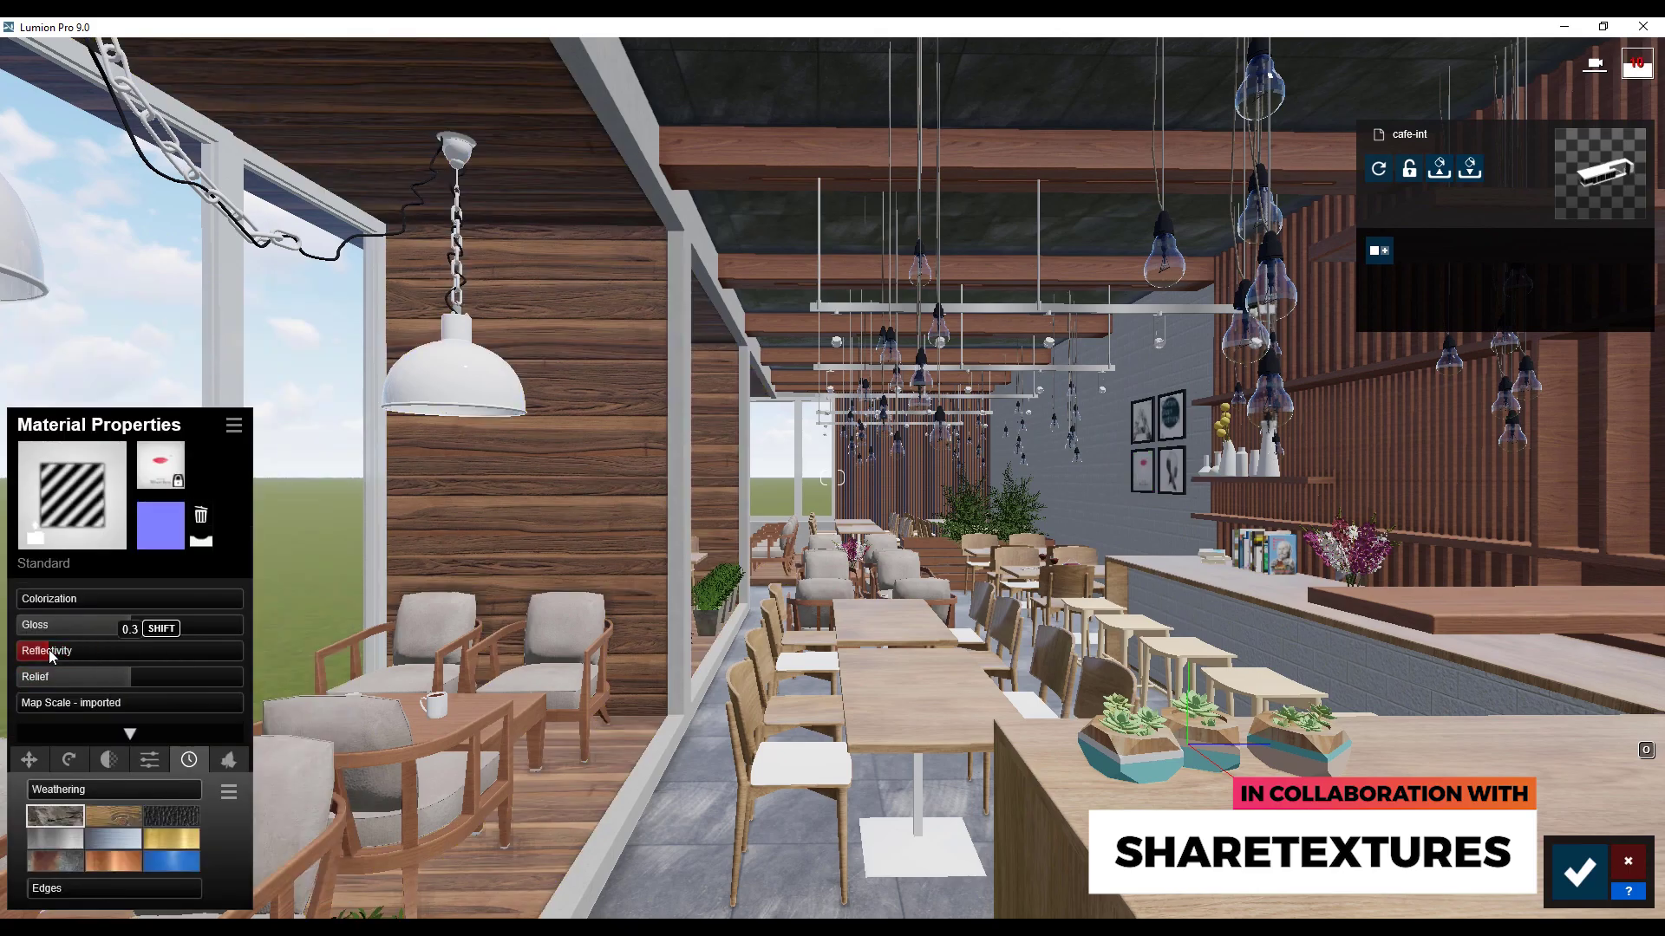
left_click(1579, 872)
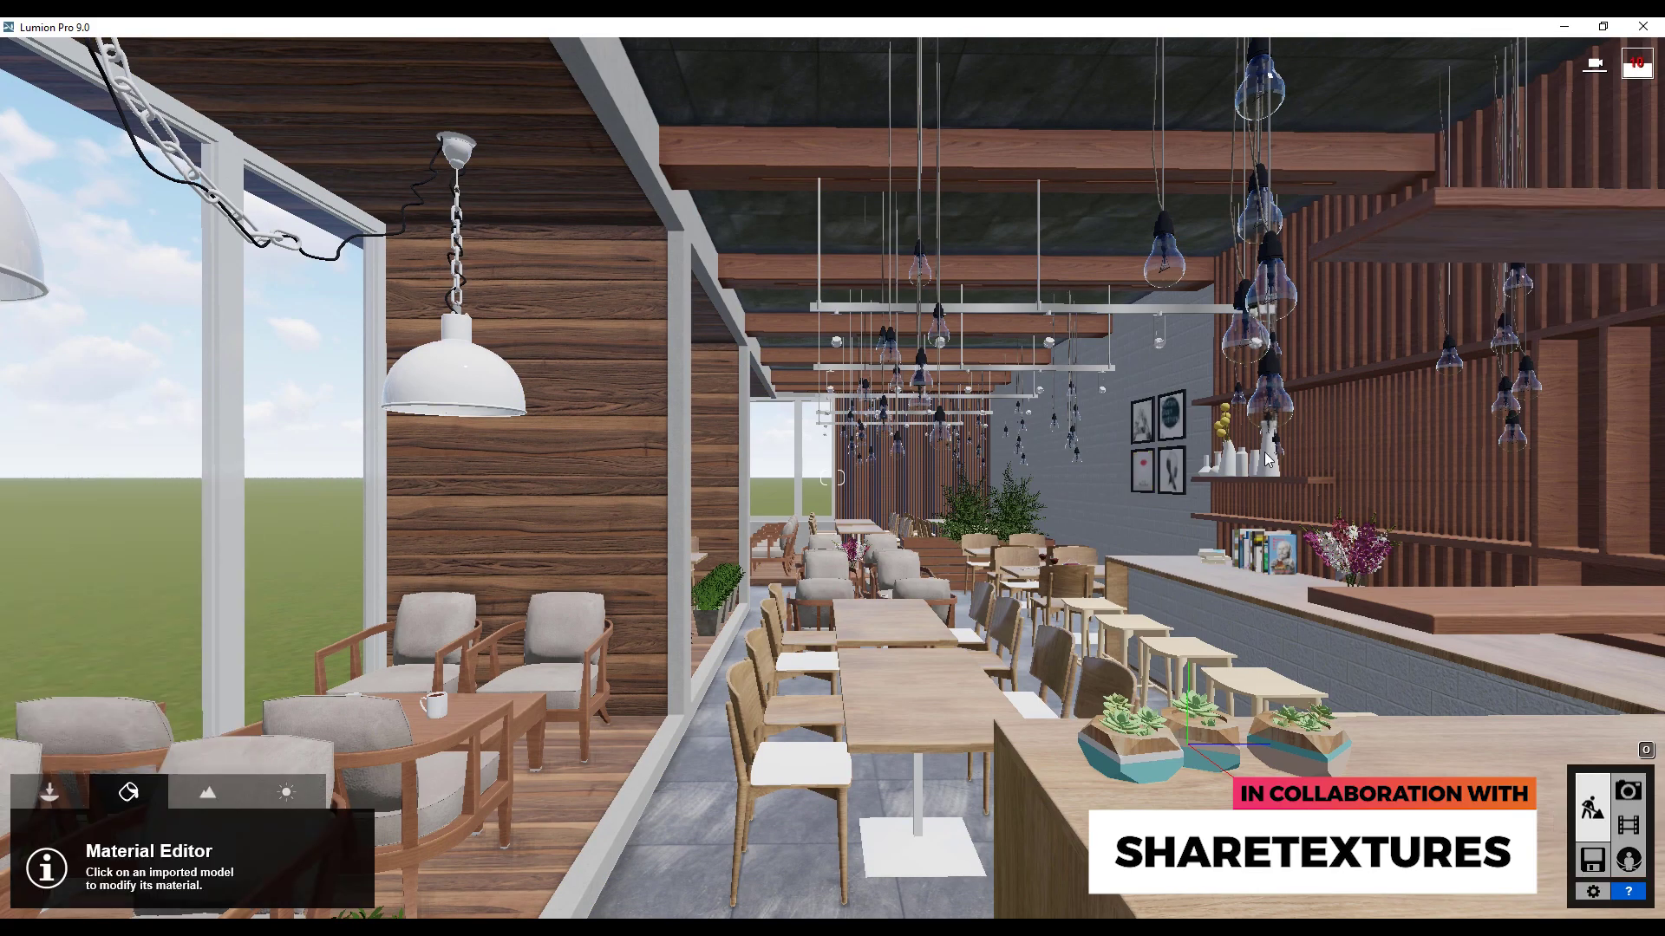
- Give the Color_A011 frame lower reflectivity and the Color_009 frames gloss 0.5, both Standard
left_click(1138, 425)
left_click(71, 559)
left_click_drag(96, 649, 50, 650)
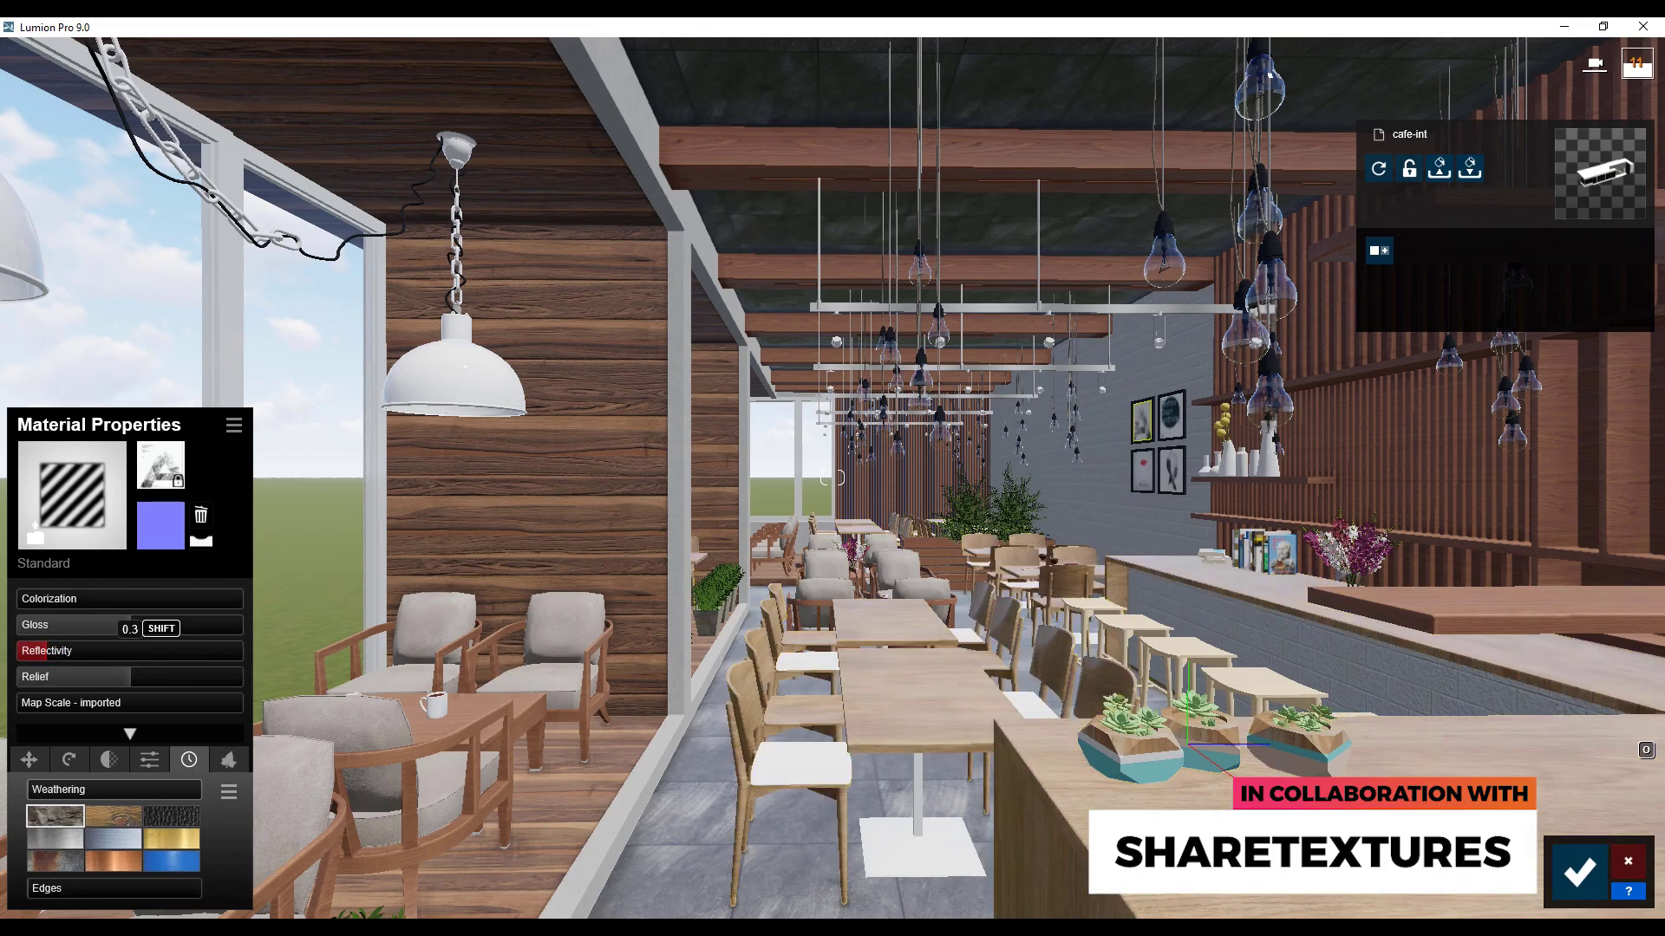
left_click(1579, 872)
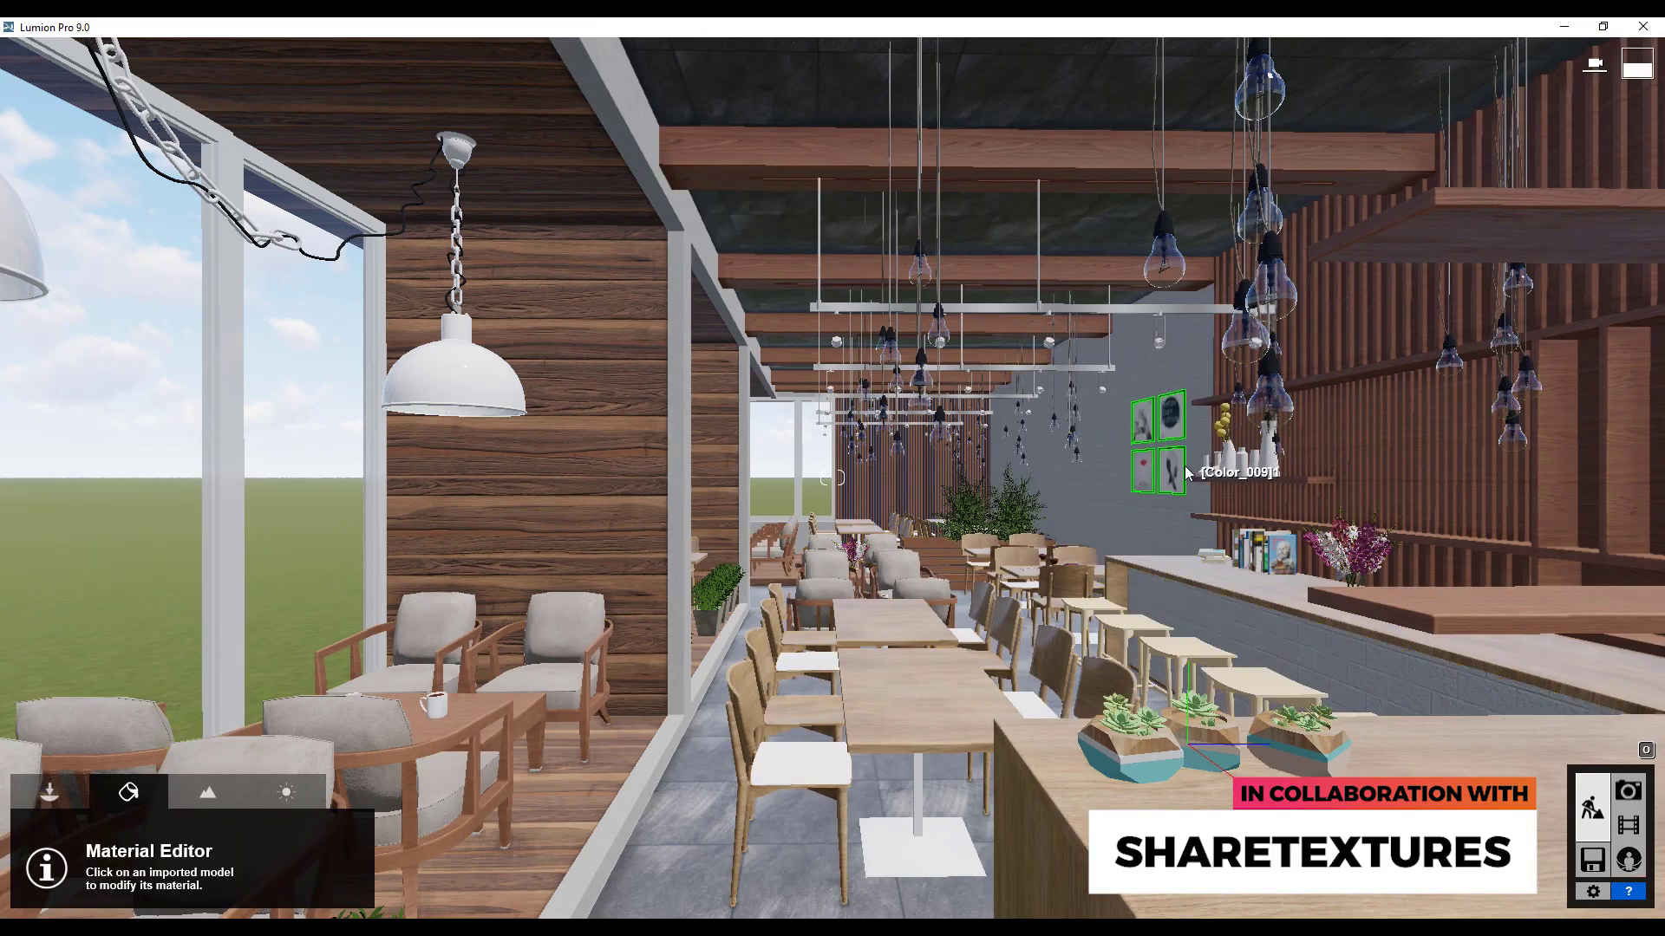
left_click(1188, 473)
left_click(59, 544)
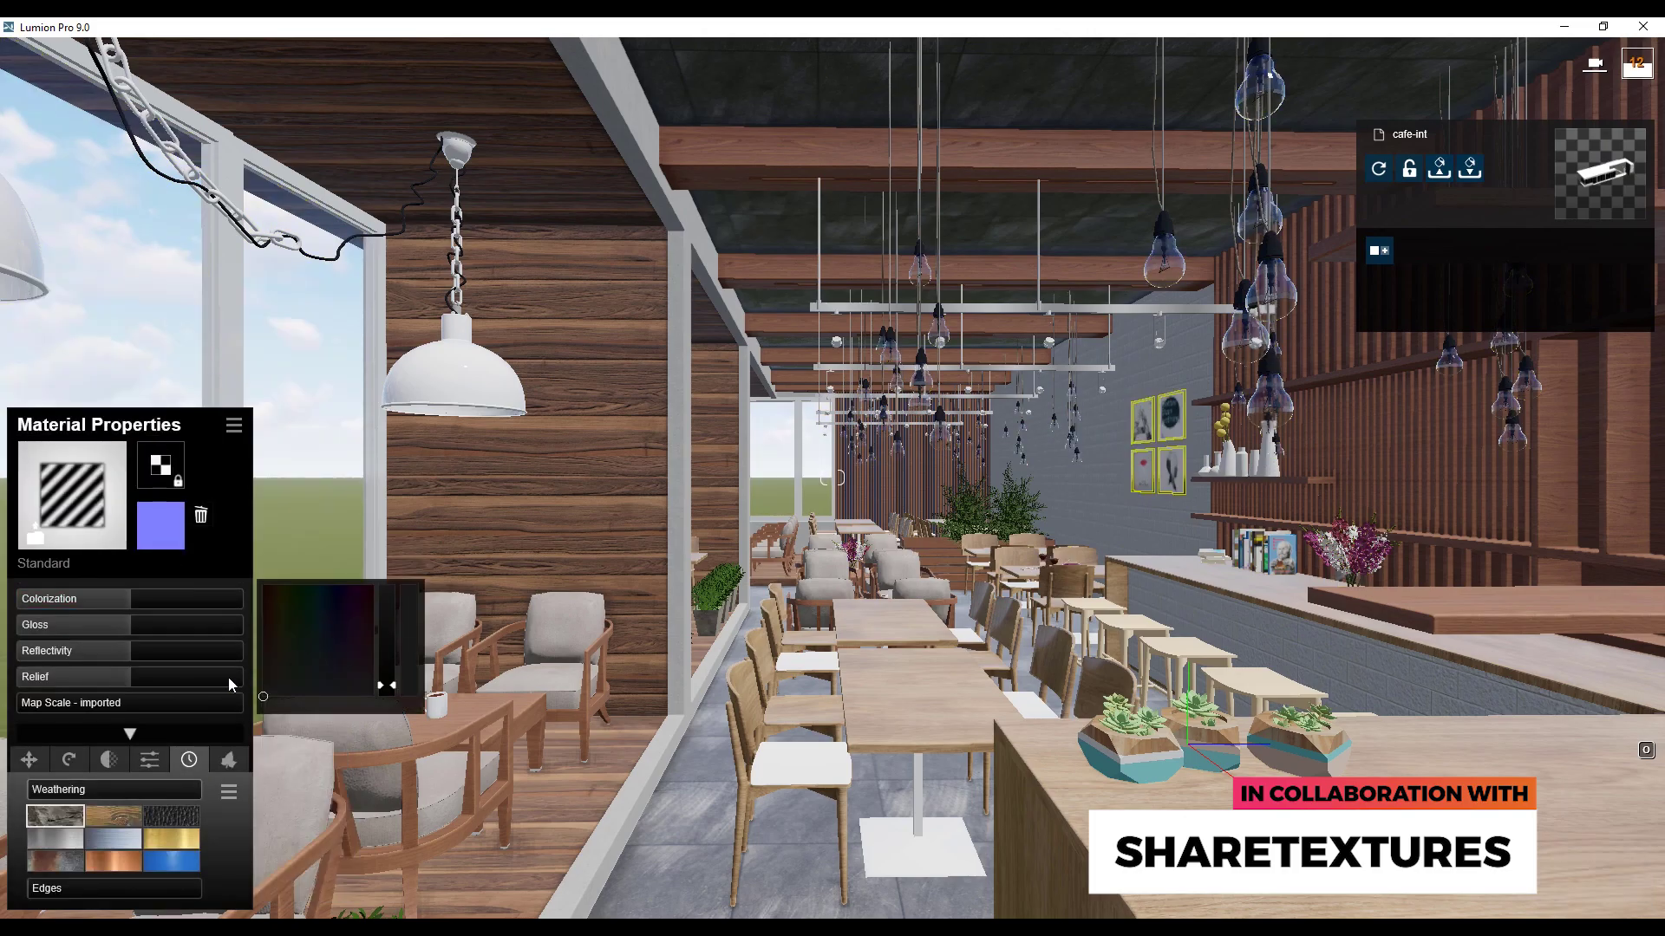
left_click_drag(124, 626, 112, 626)
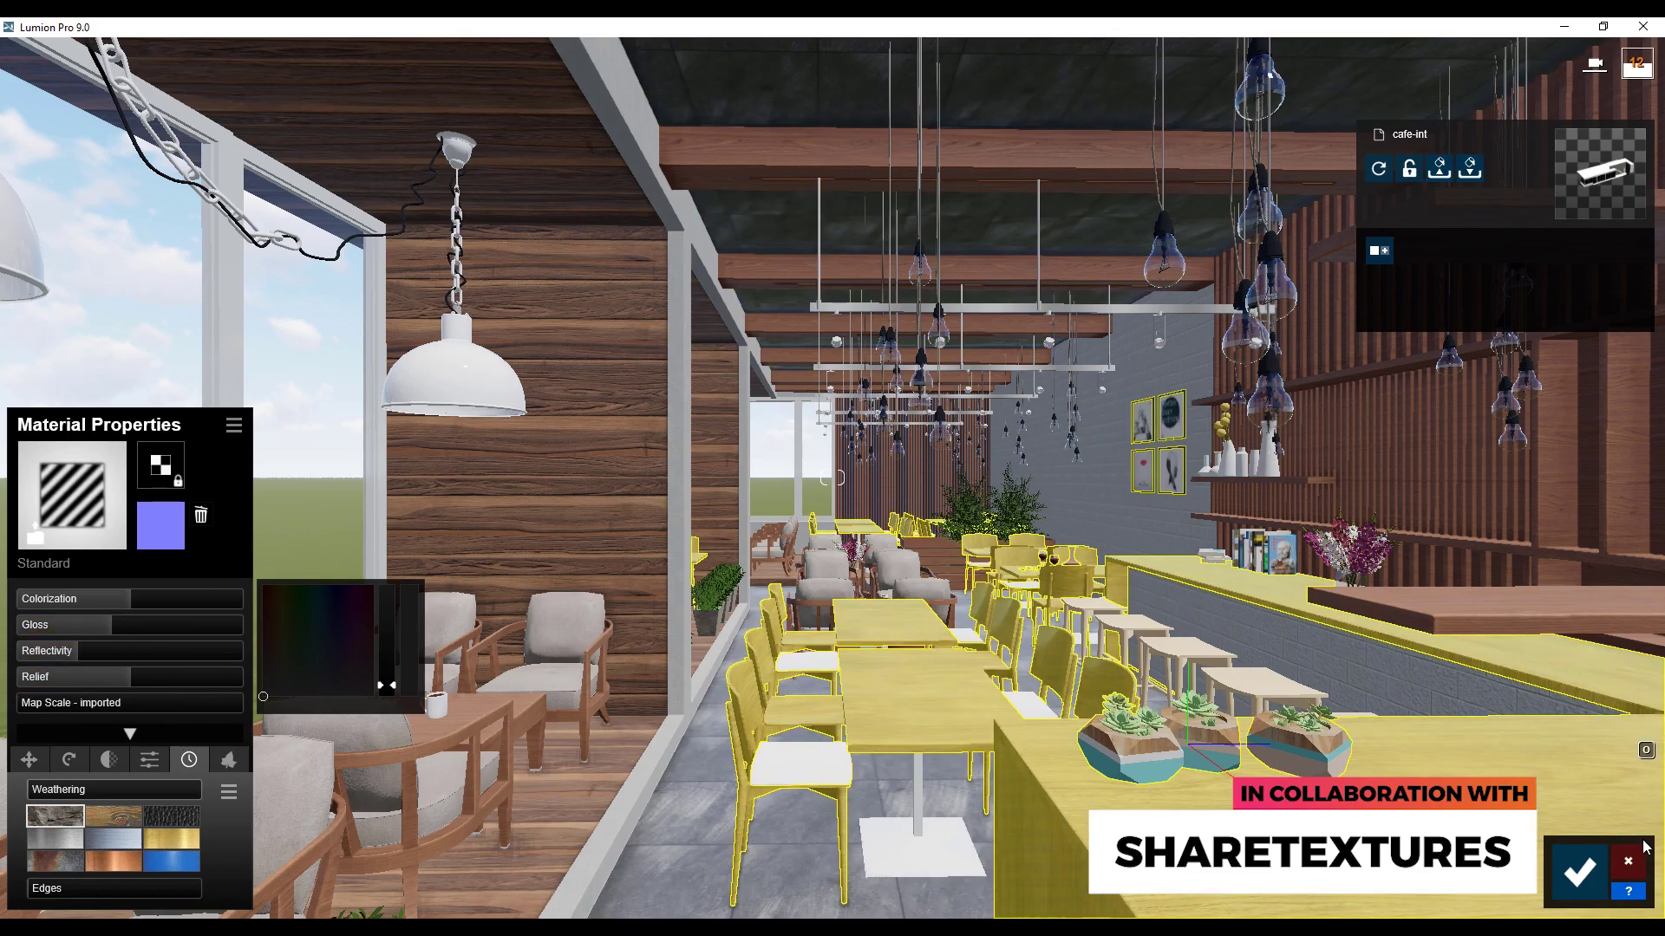
- Save the frame material and give the ceramic2 vases the Polii Marble 053 3K stone material
left_click(1579, 871)
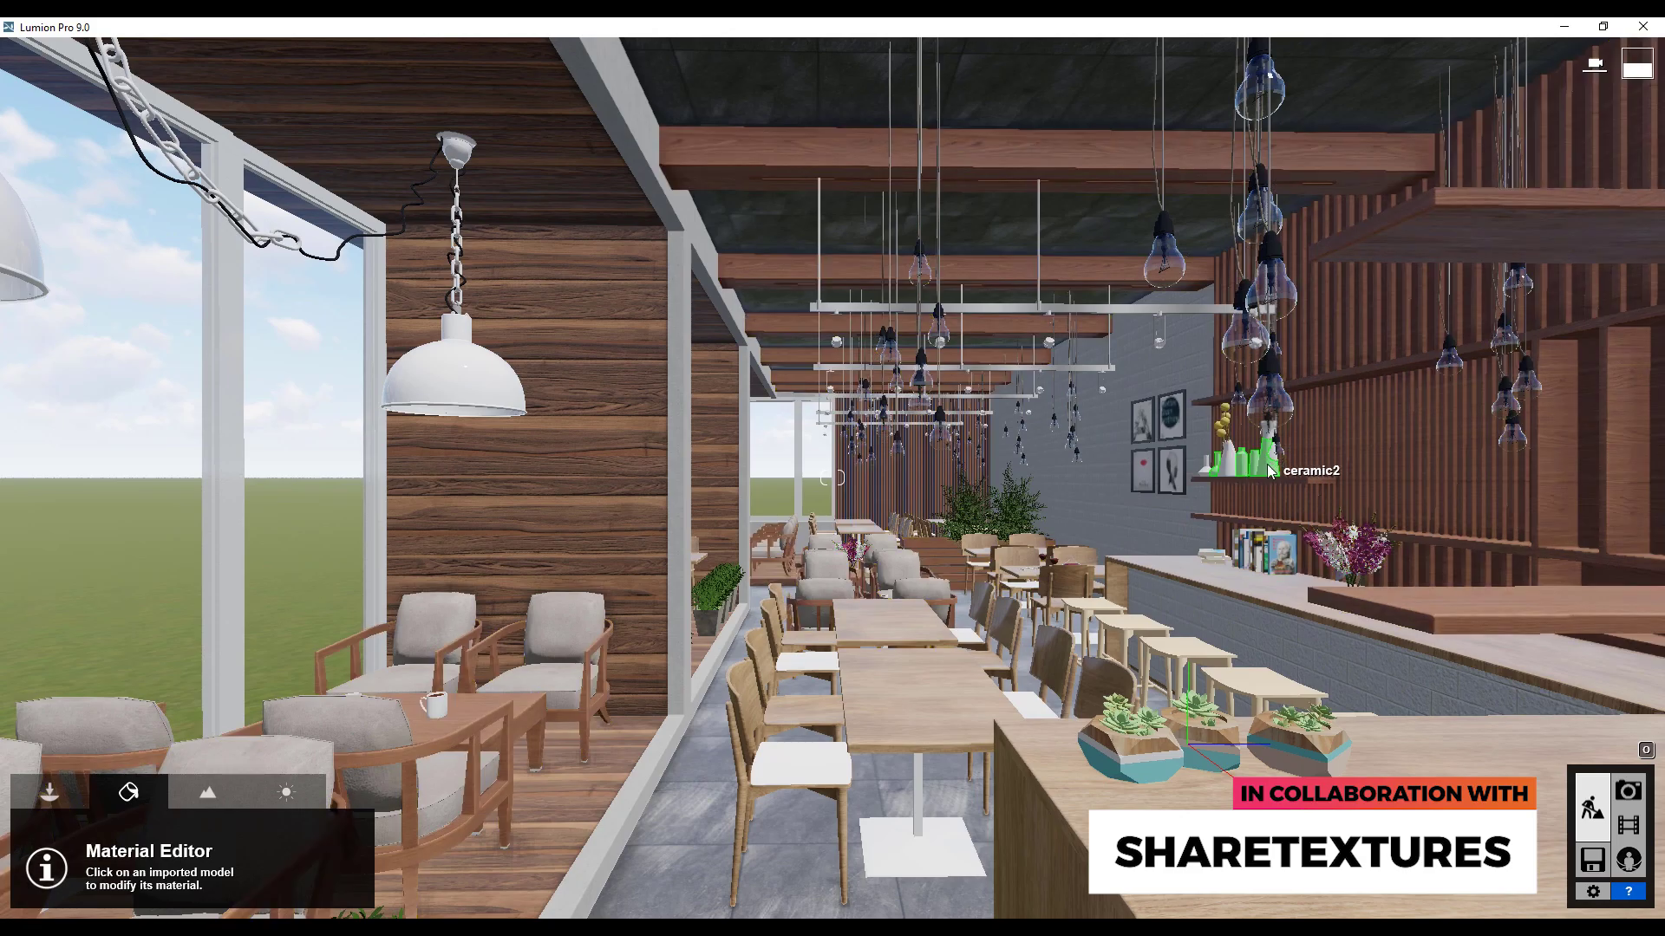
left_click(1267, 465)
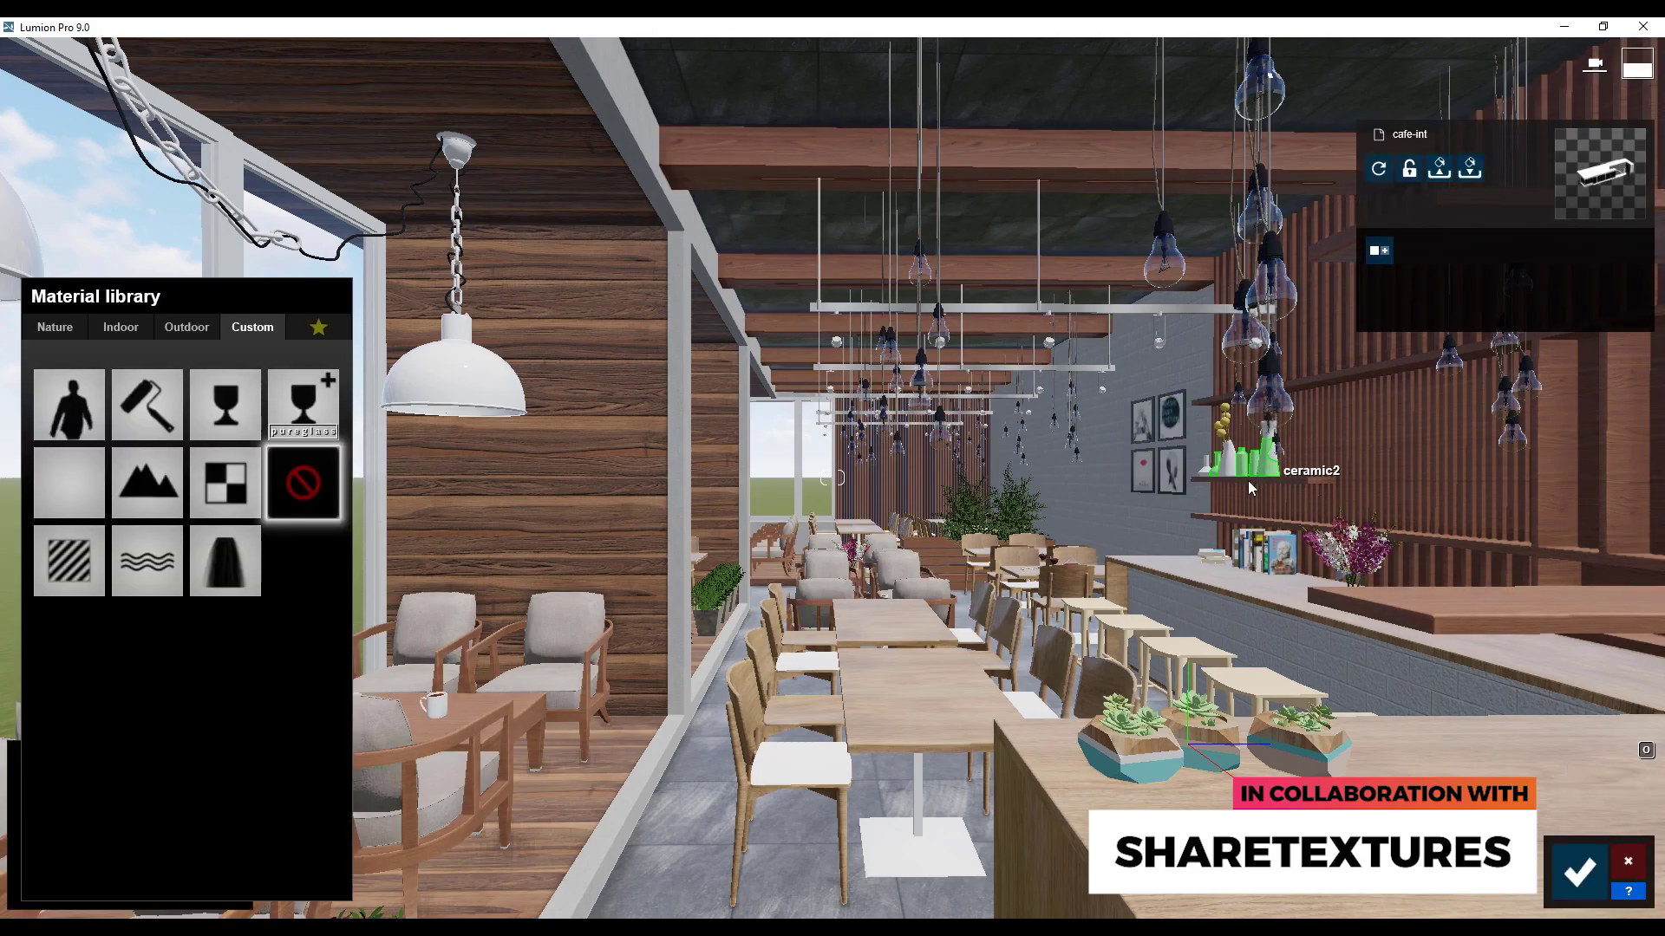
left_click(77, 560)
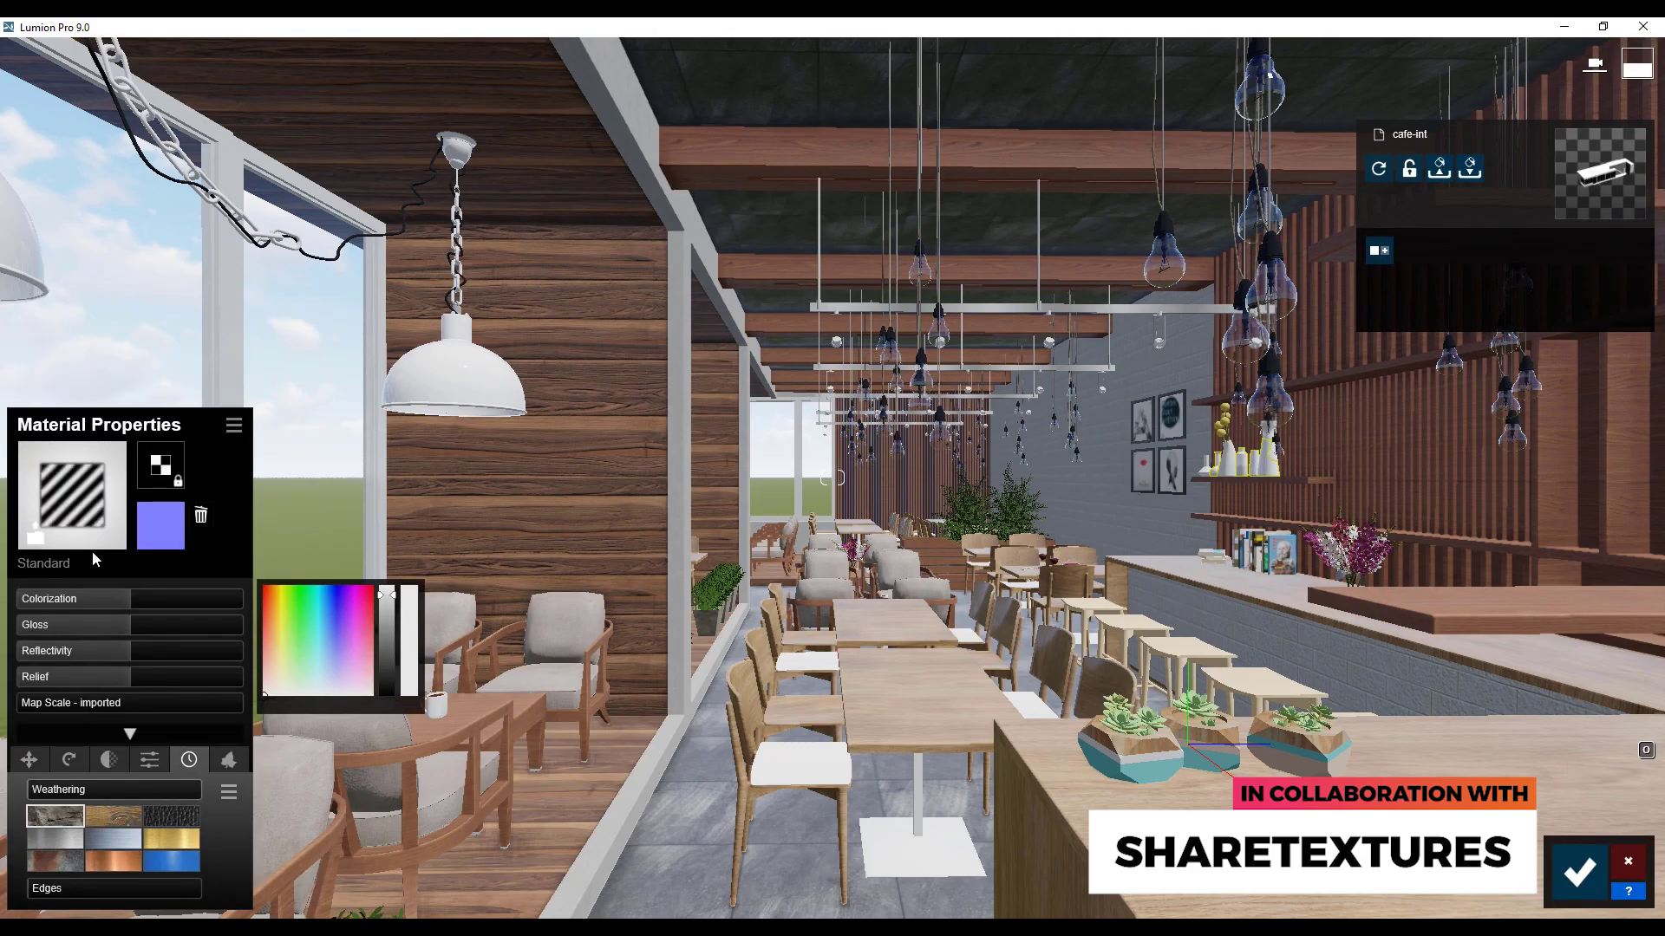
left_click(92, 555)
left_click(118, 334)
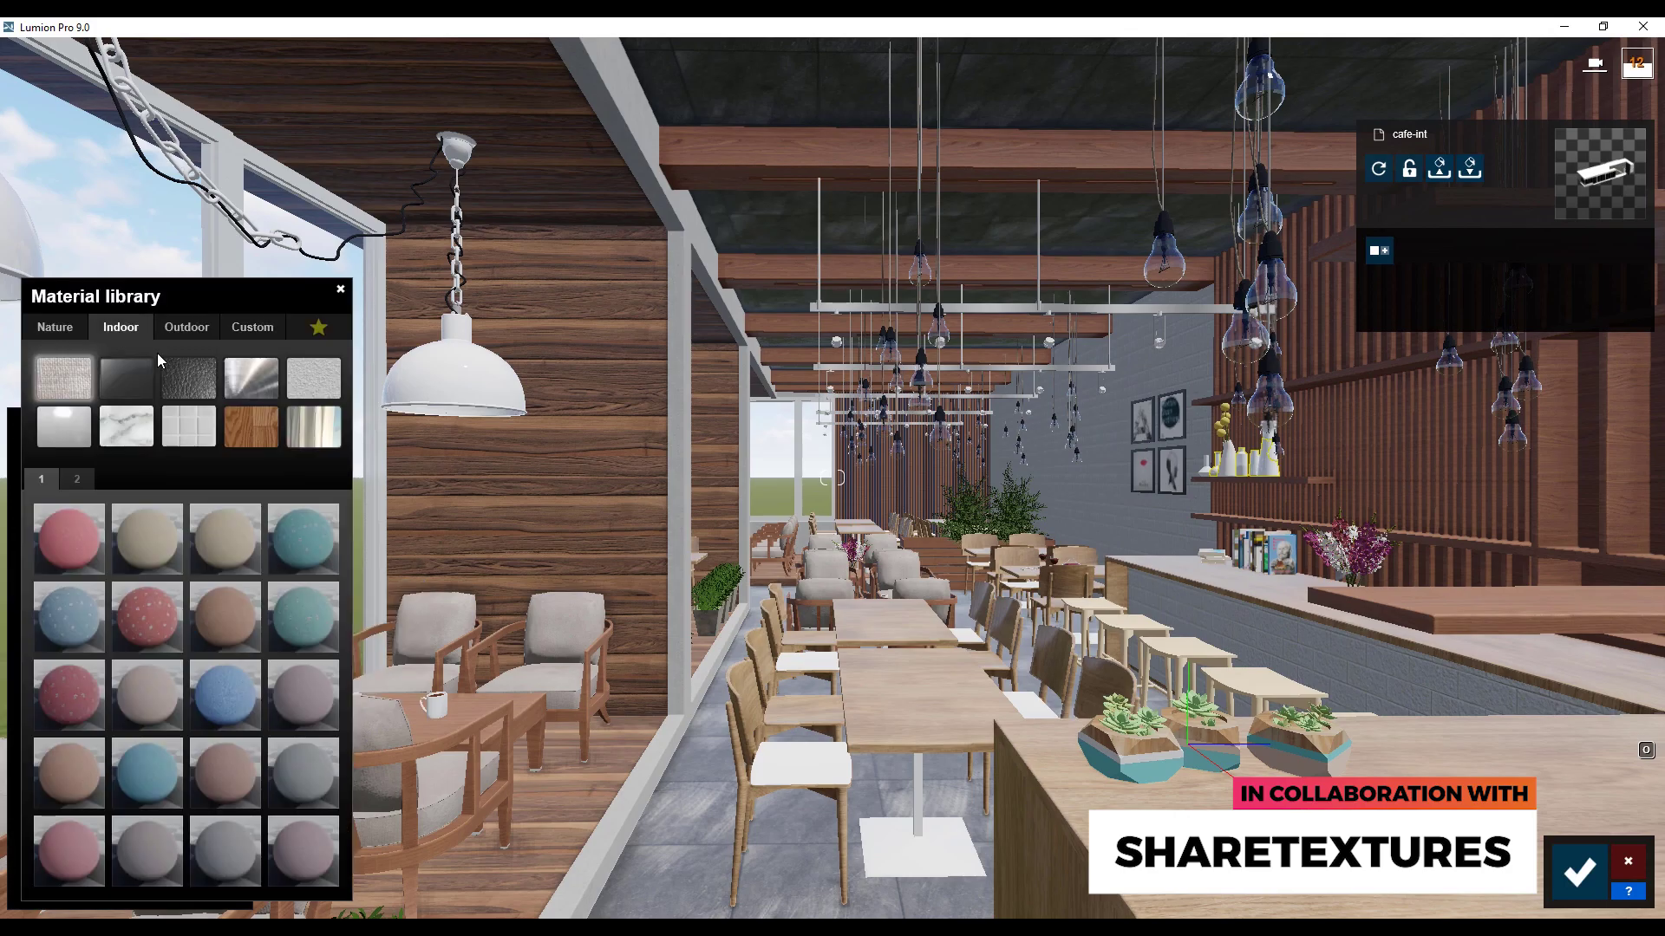
left_click(124, 429)
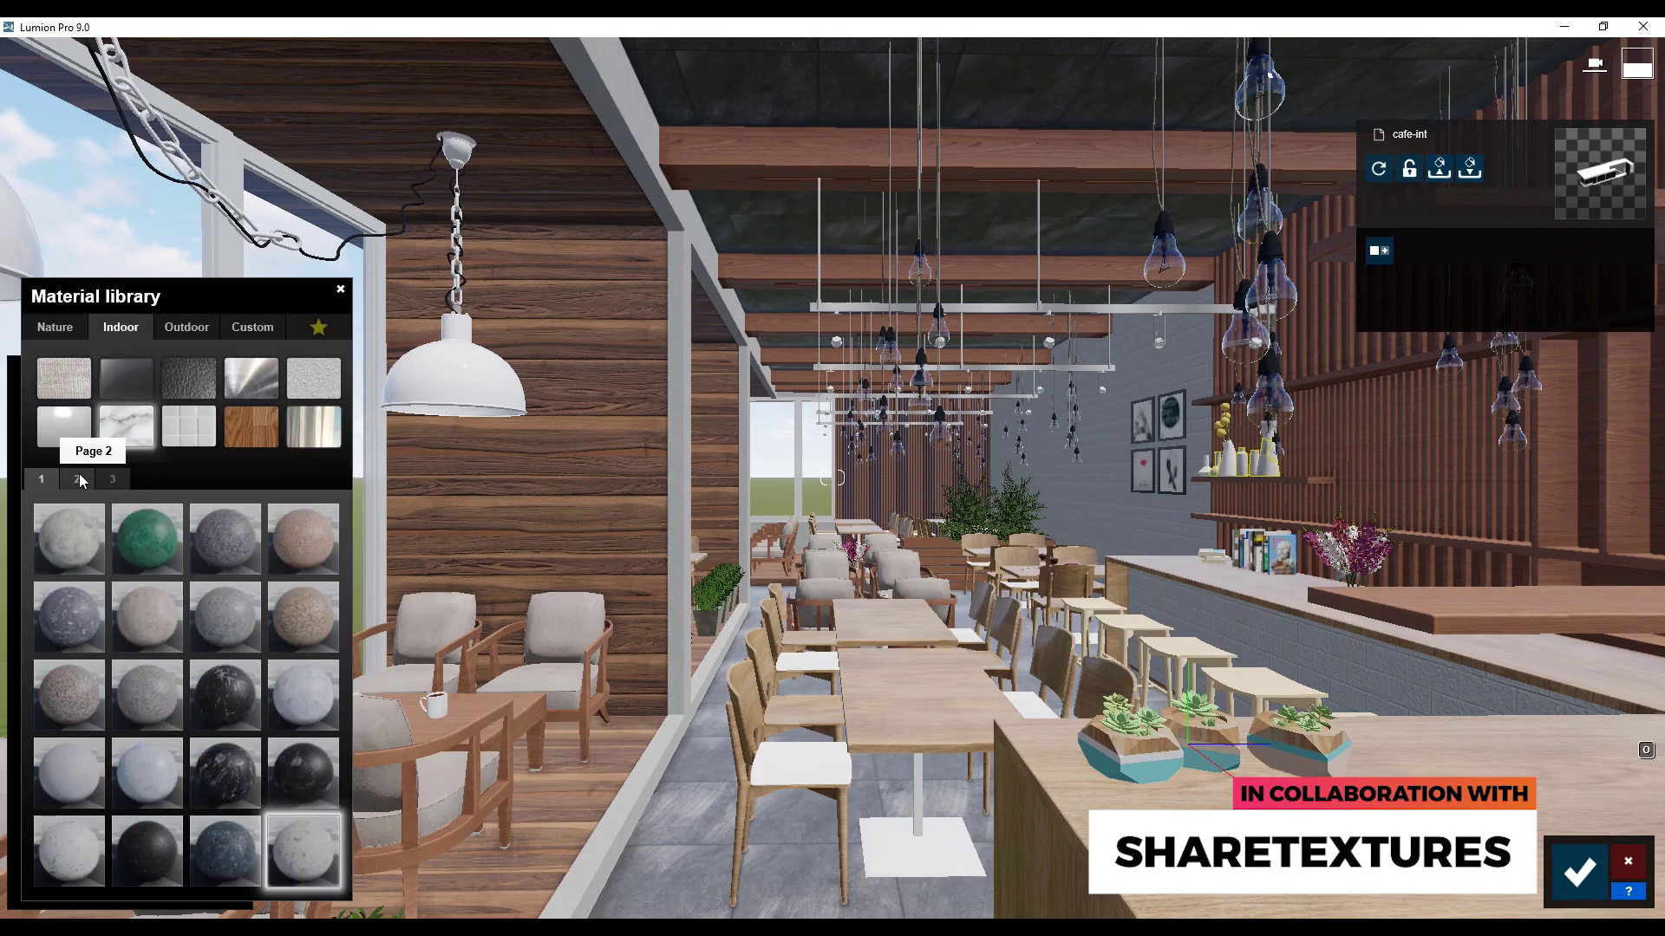
left_click(113, 475)
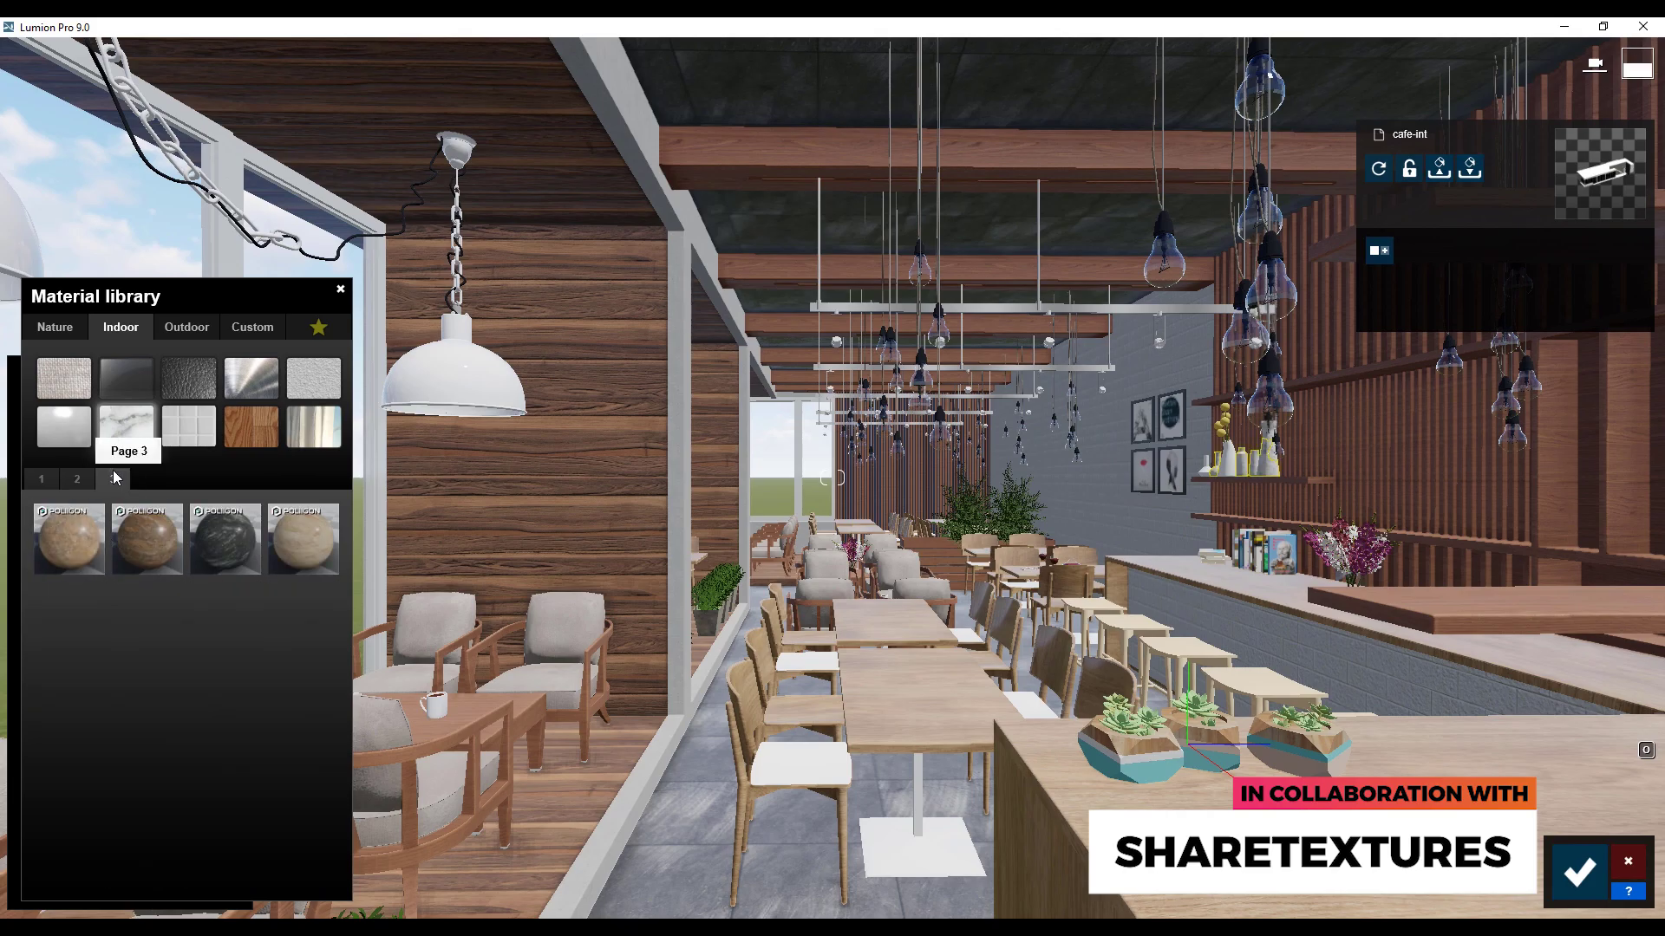
left_click(312, 543)
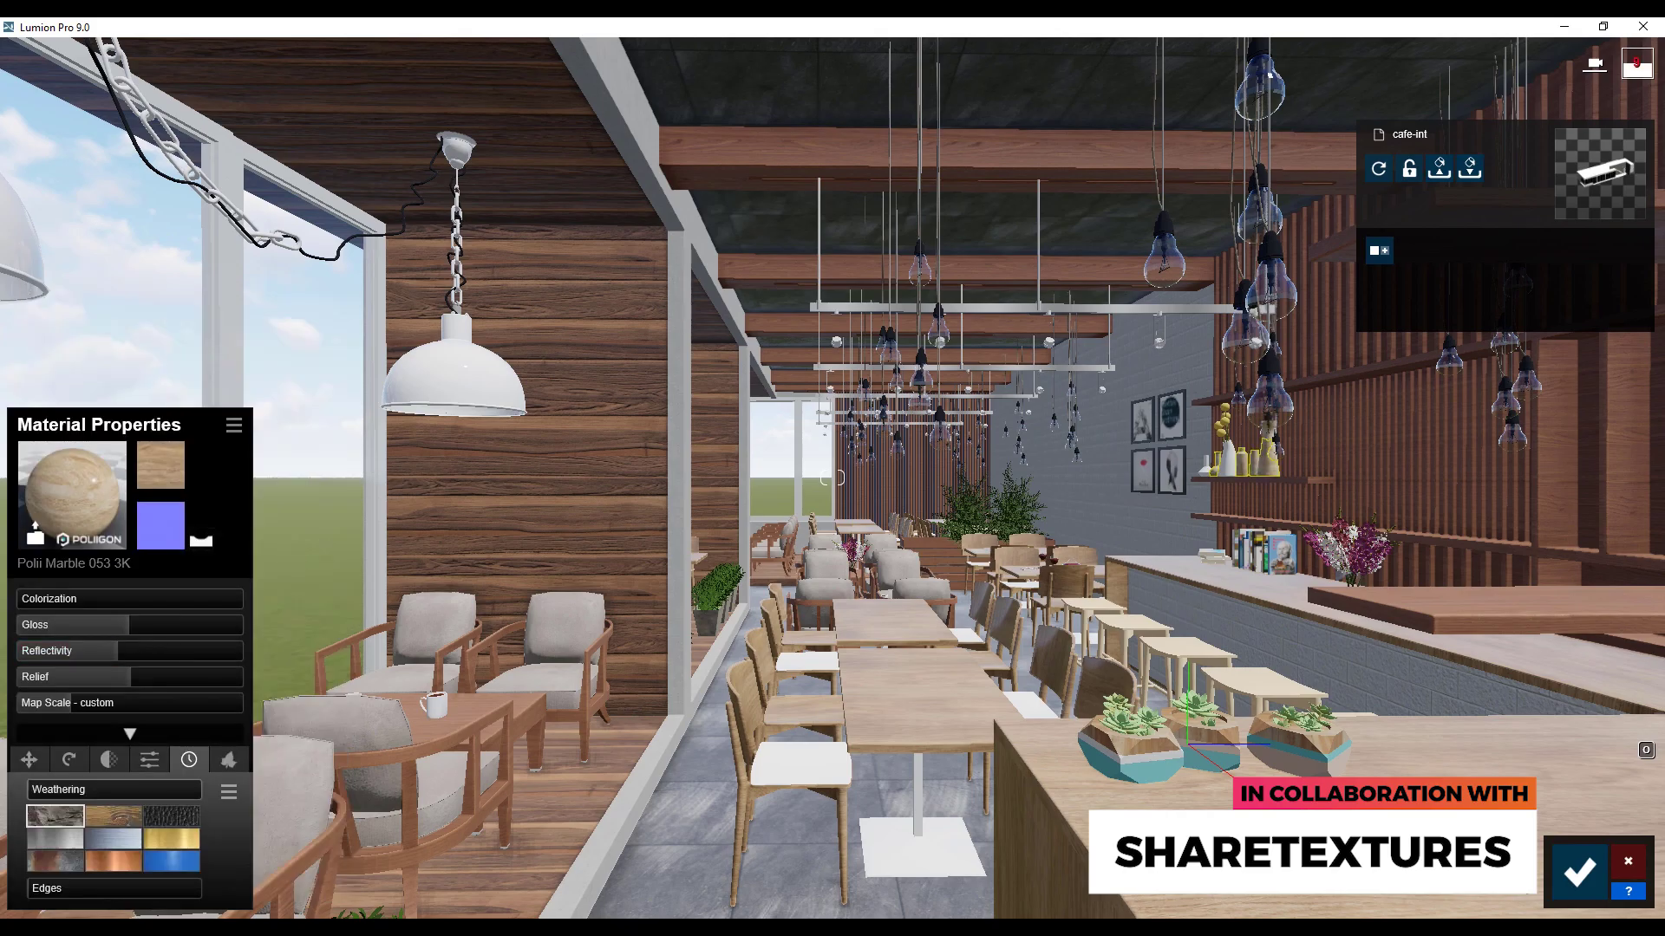
left_click(1579, 872)
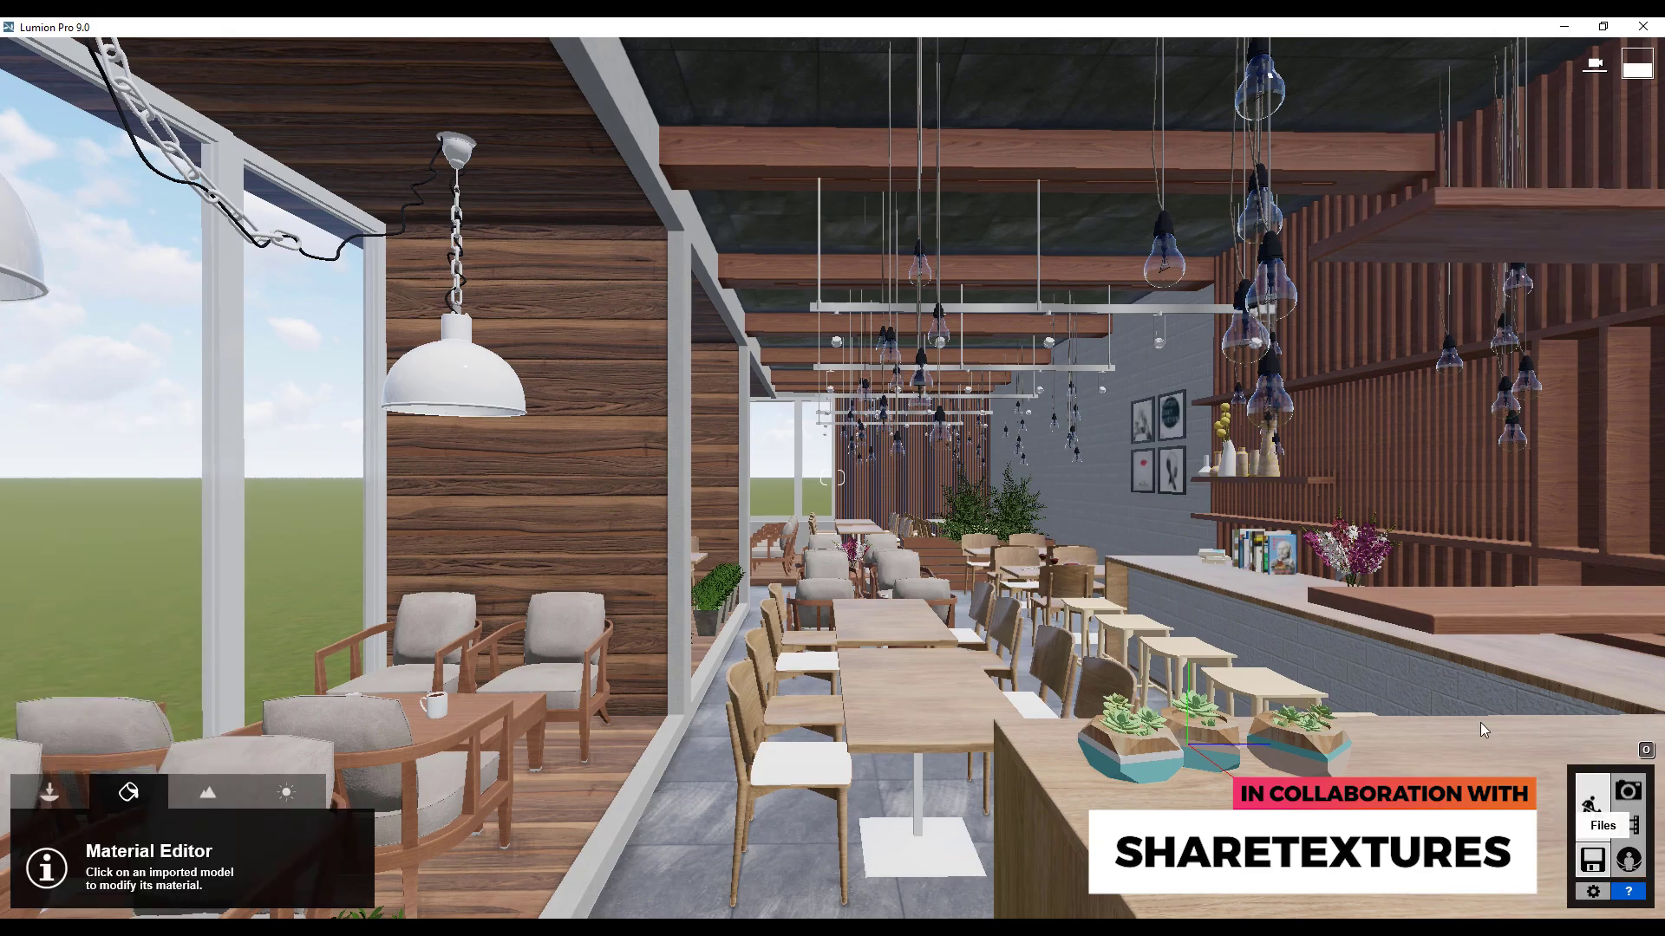
- Apply Polii Marble 019 2K to the White_blury object and confirm
left_click(1230, 469)
left_click(121, 327)
left_click(131, 424)
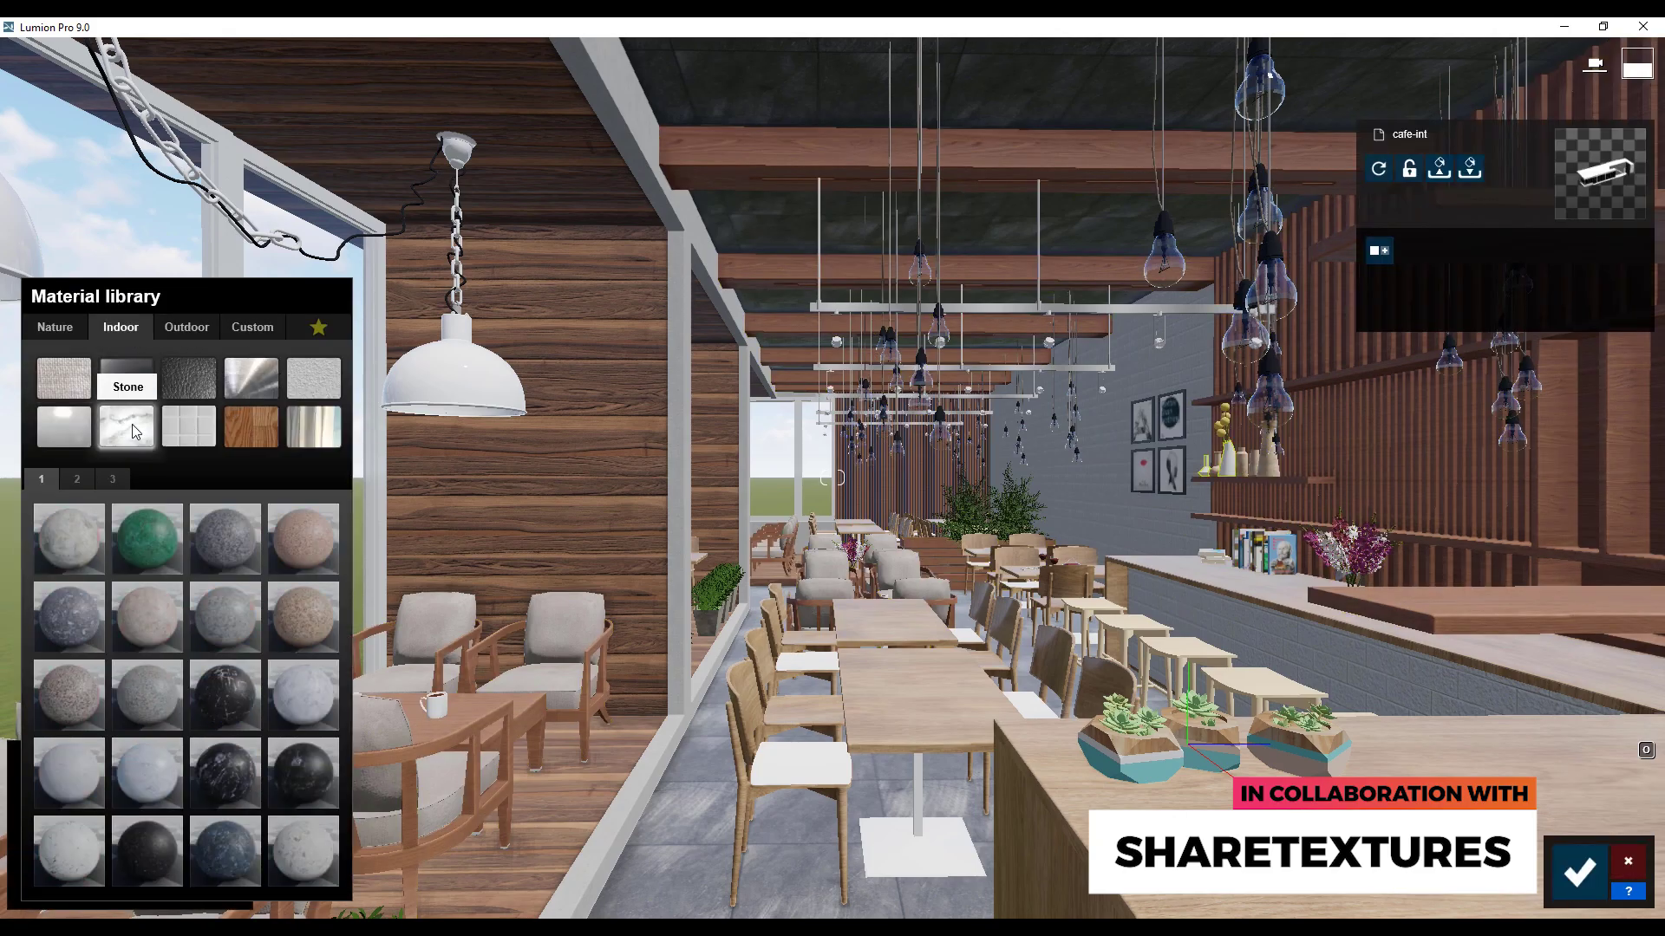
left_click(77, 480)
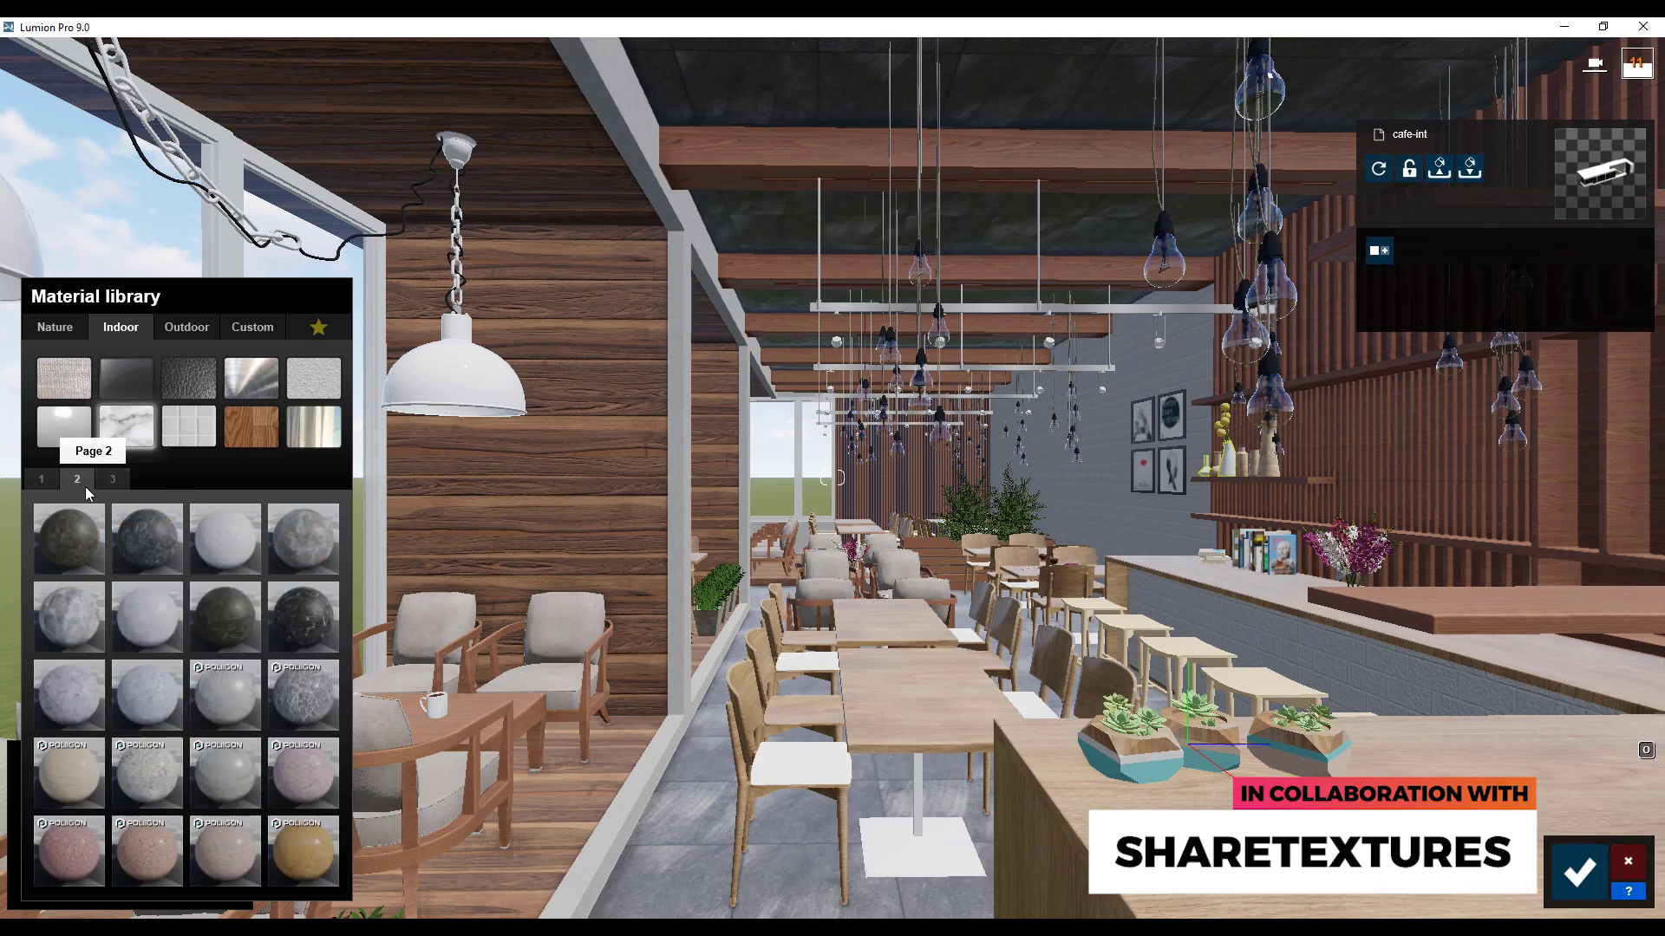
left_click(78, 777)
left_click(1579, 871)
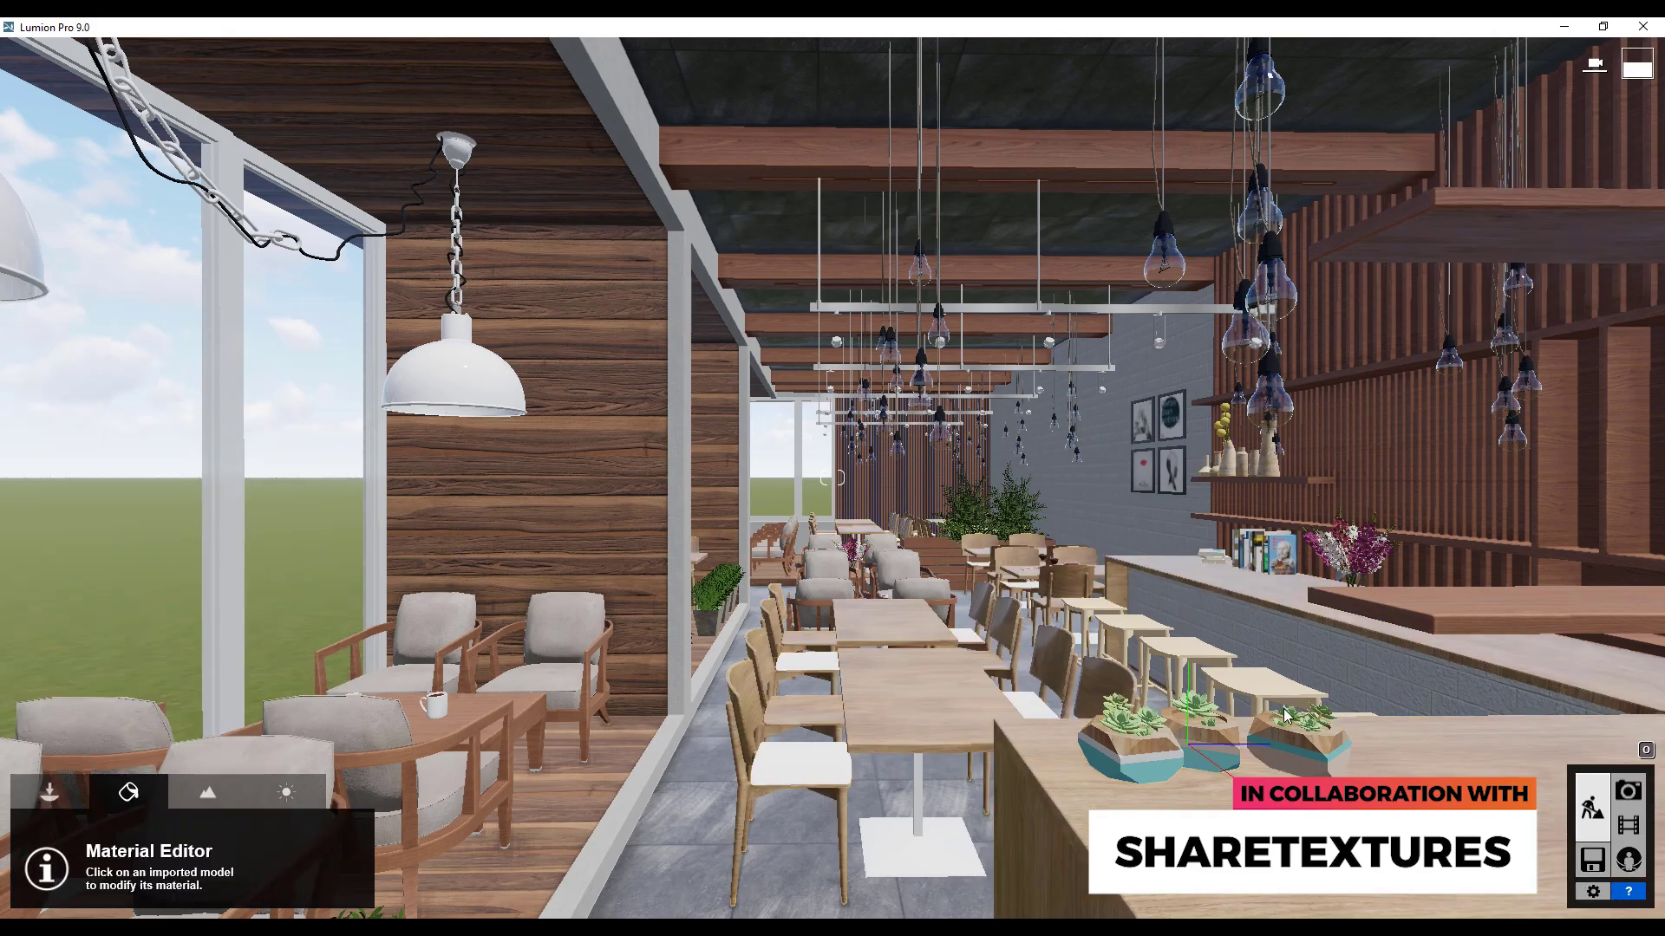
- Give the shelf books a Standard material with lower gloss and reflectivity
left_click(1288, 561)
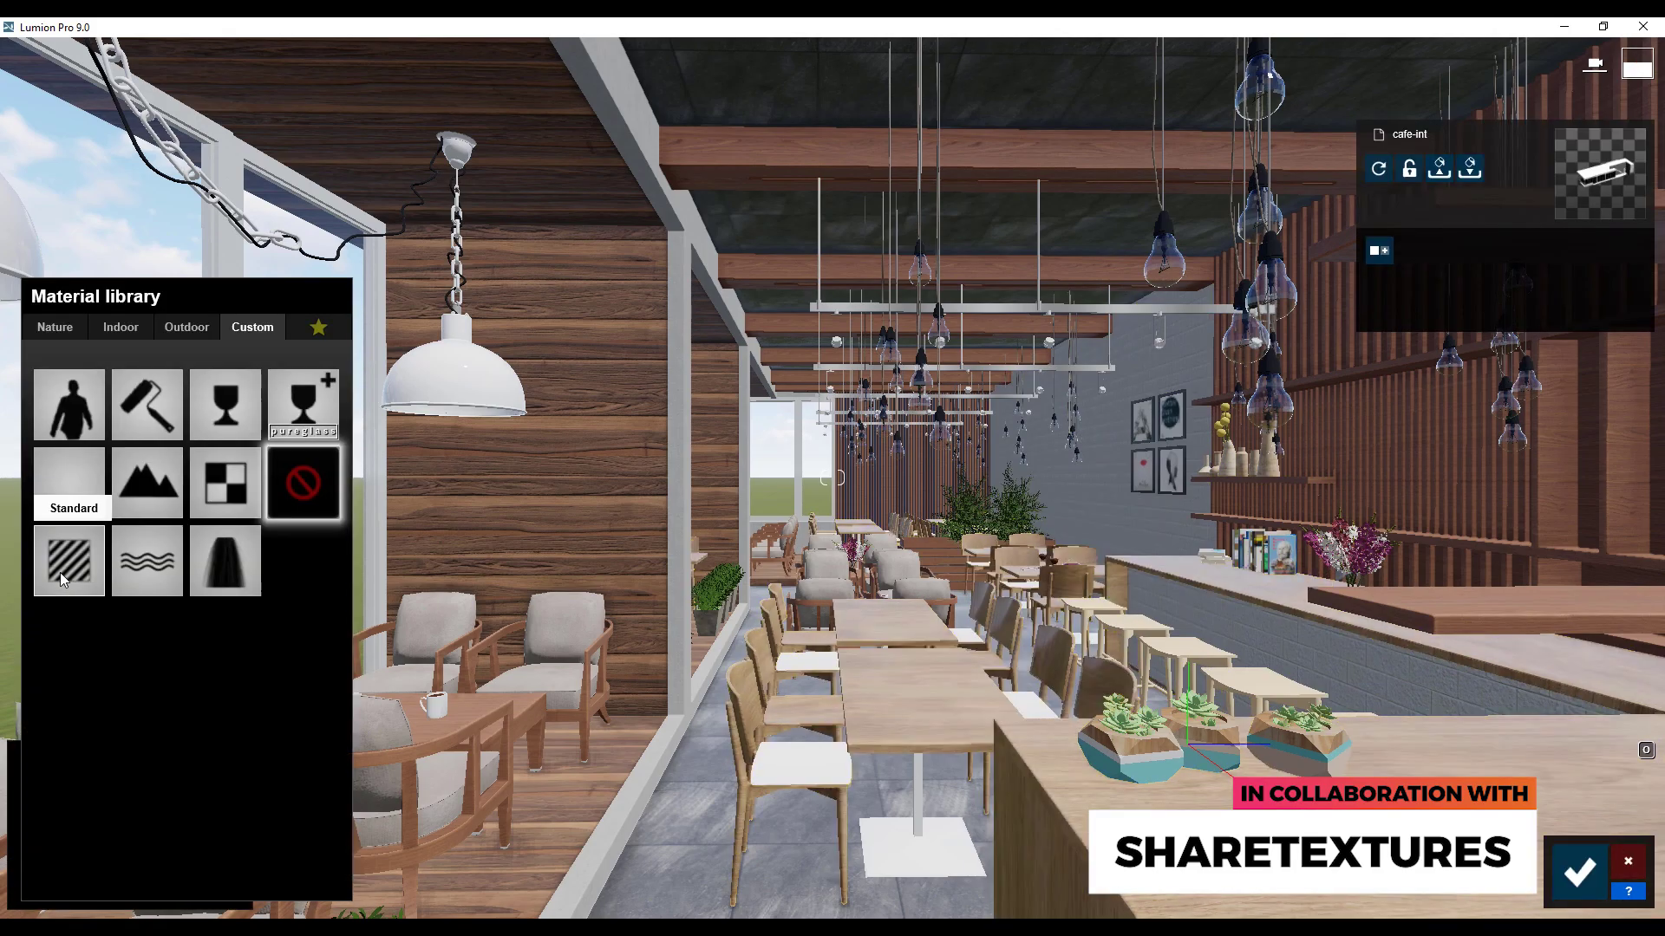
left_click(59, 572)
left_click_drag(108, 627, 87, 655)
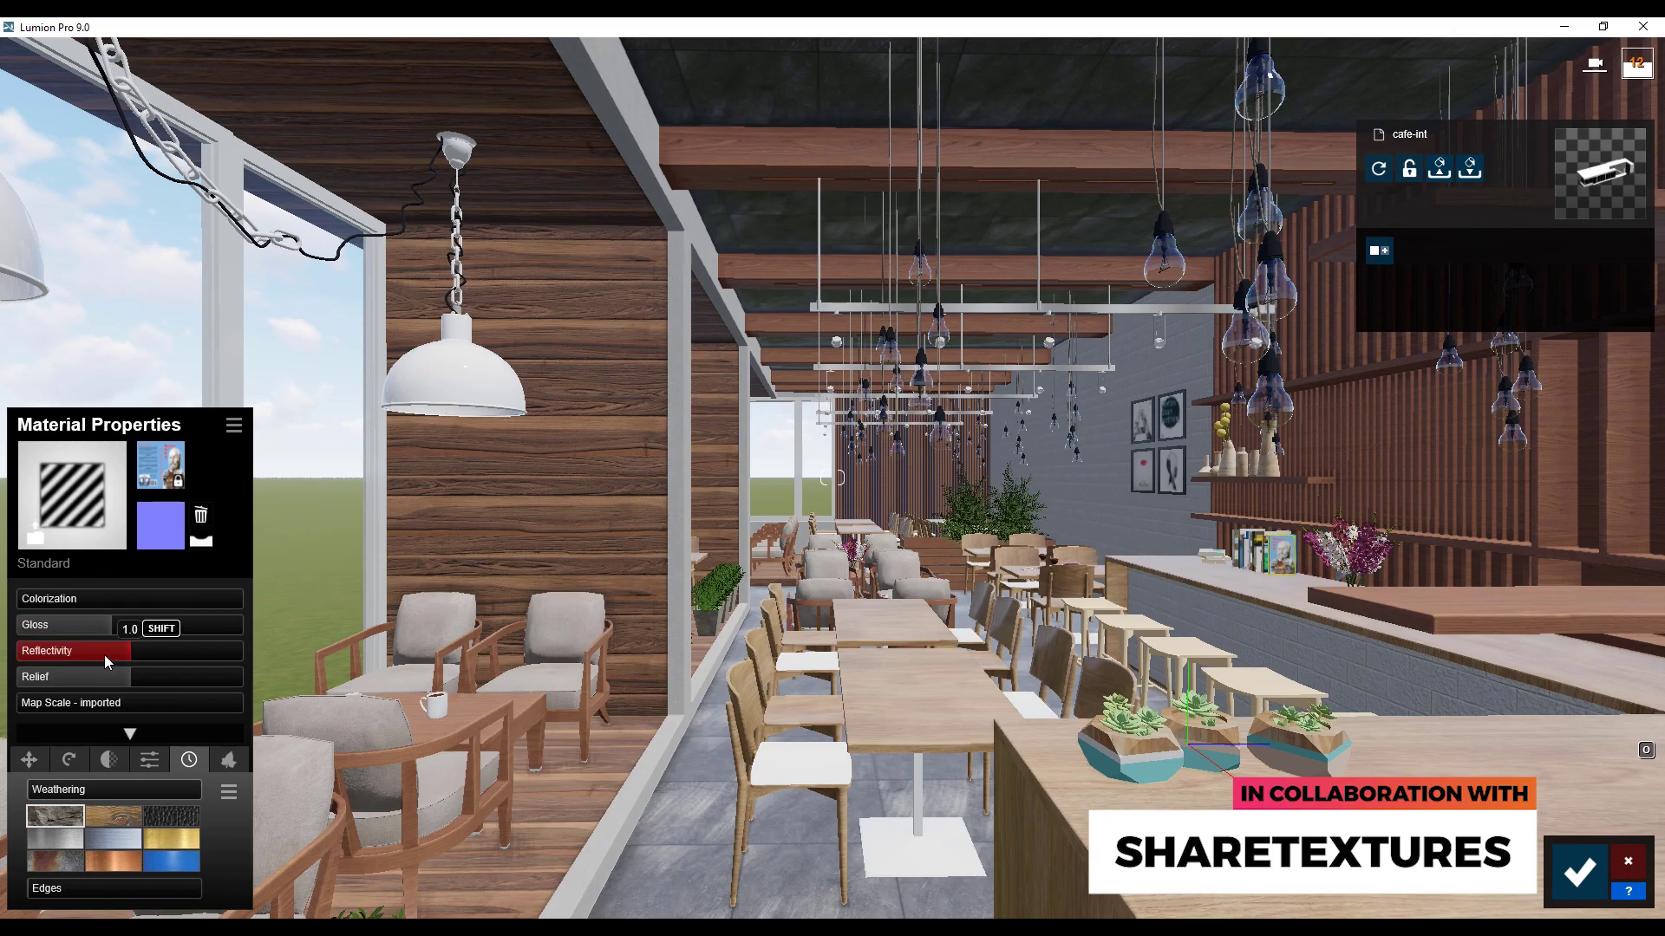
left_click(1582, 875)
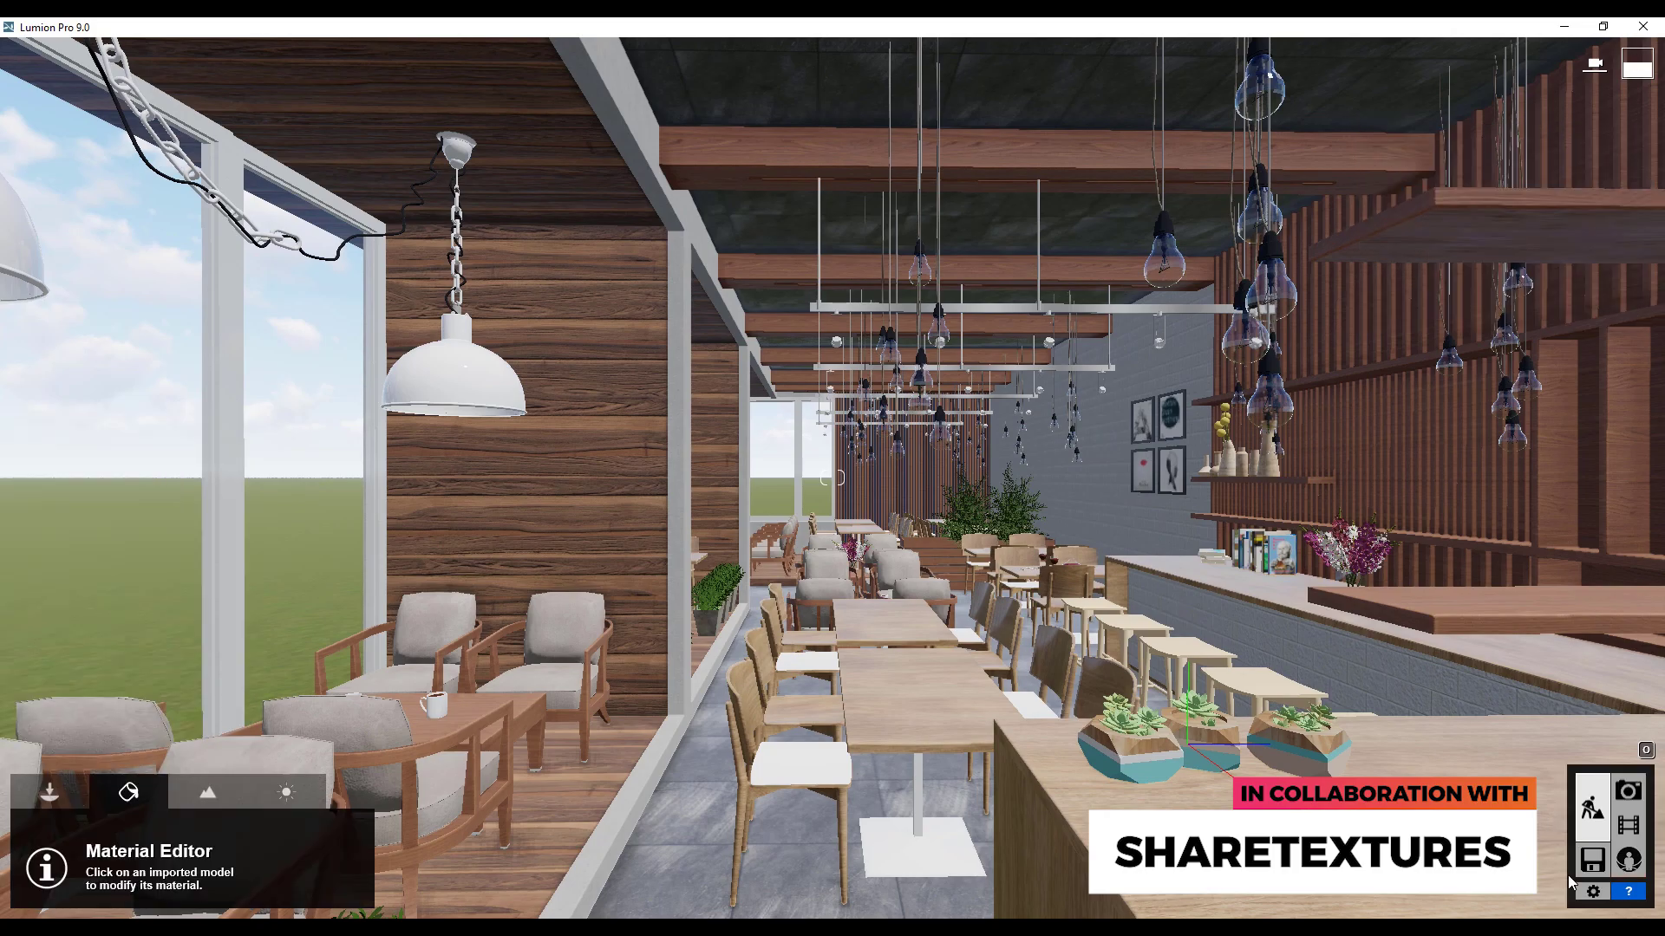
- Apply Wild Grass 02 to the succulents: shorter length, size 0.1, more bending, lower roughness, fully curly
left_click(1133, 736)
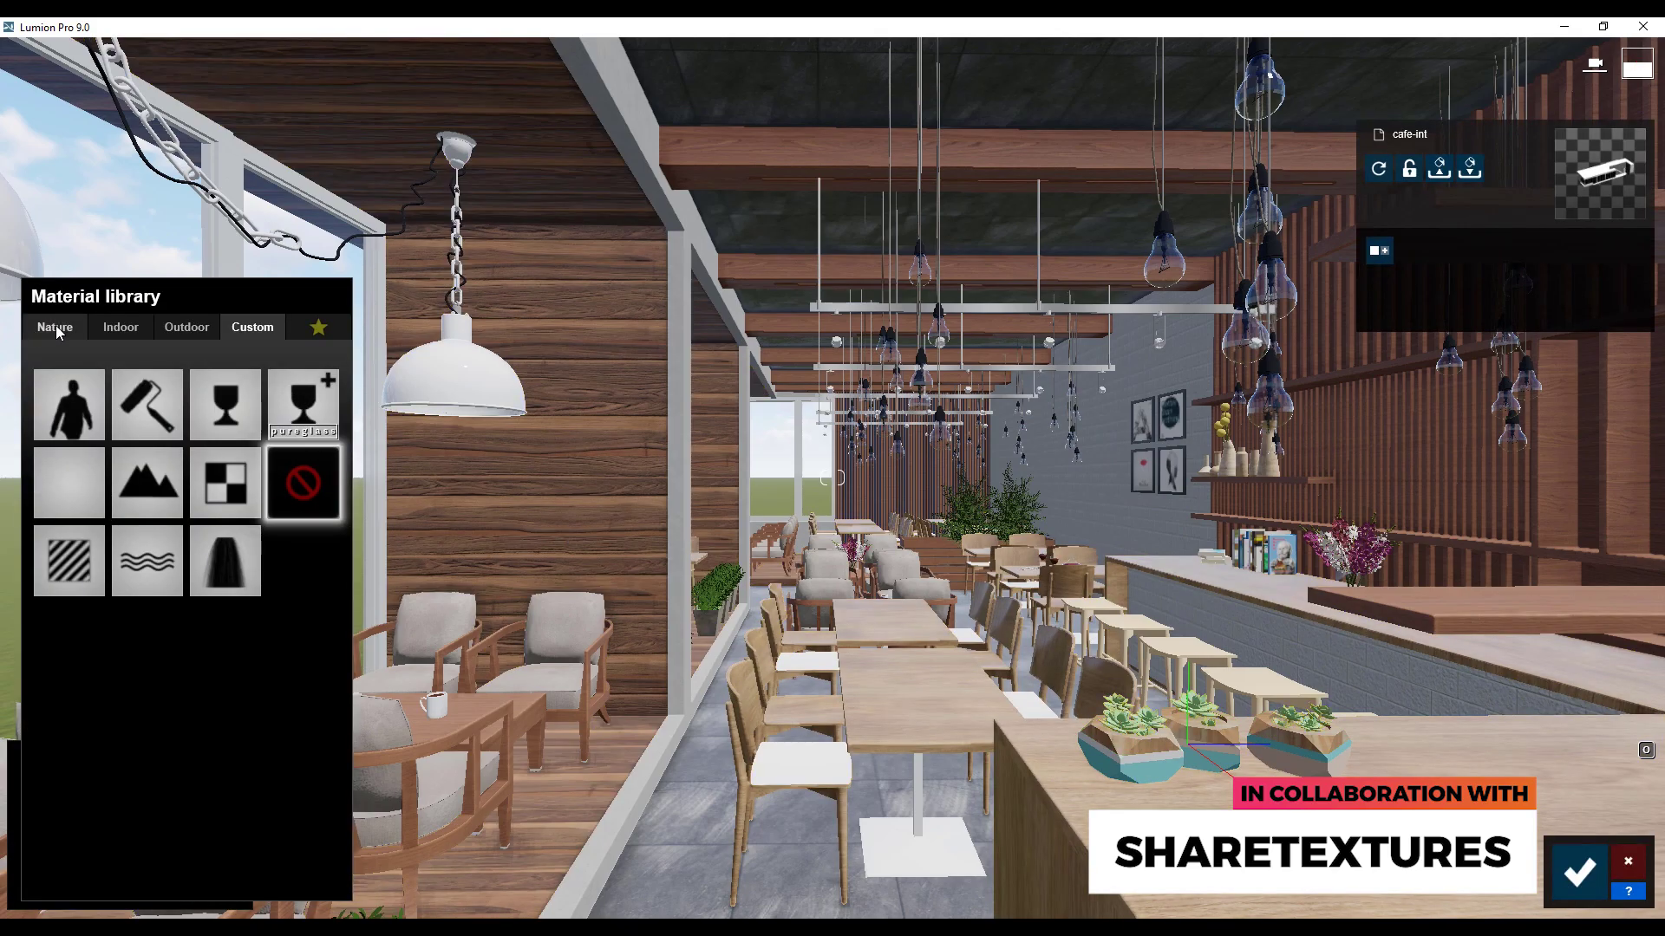
left_click(55, 325)
left_click(111, 378)
left_click(144, 771)
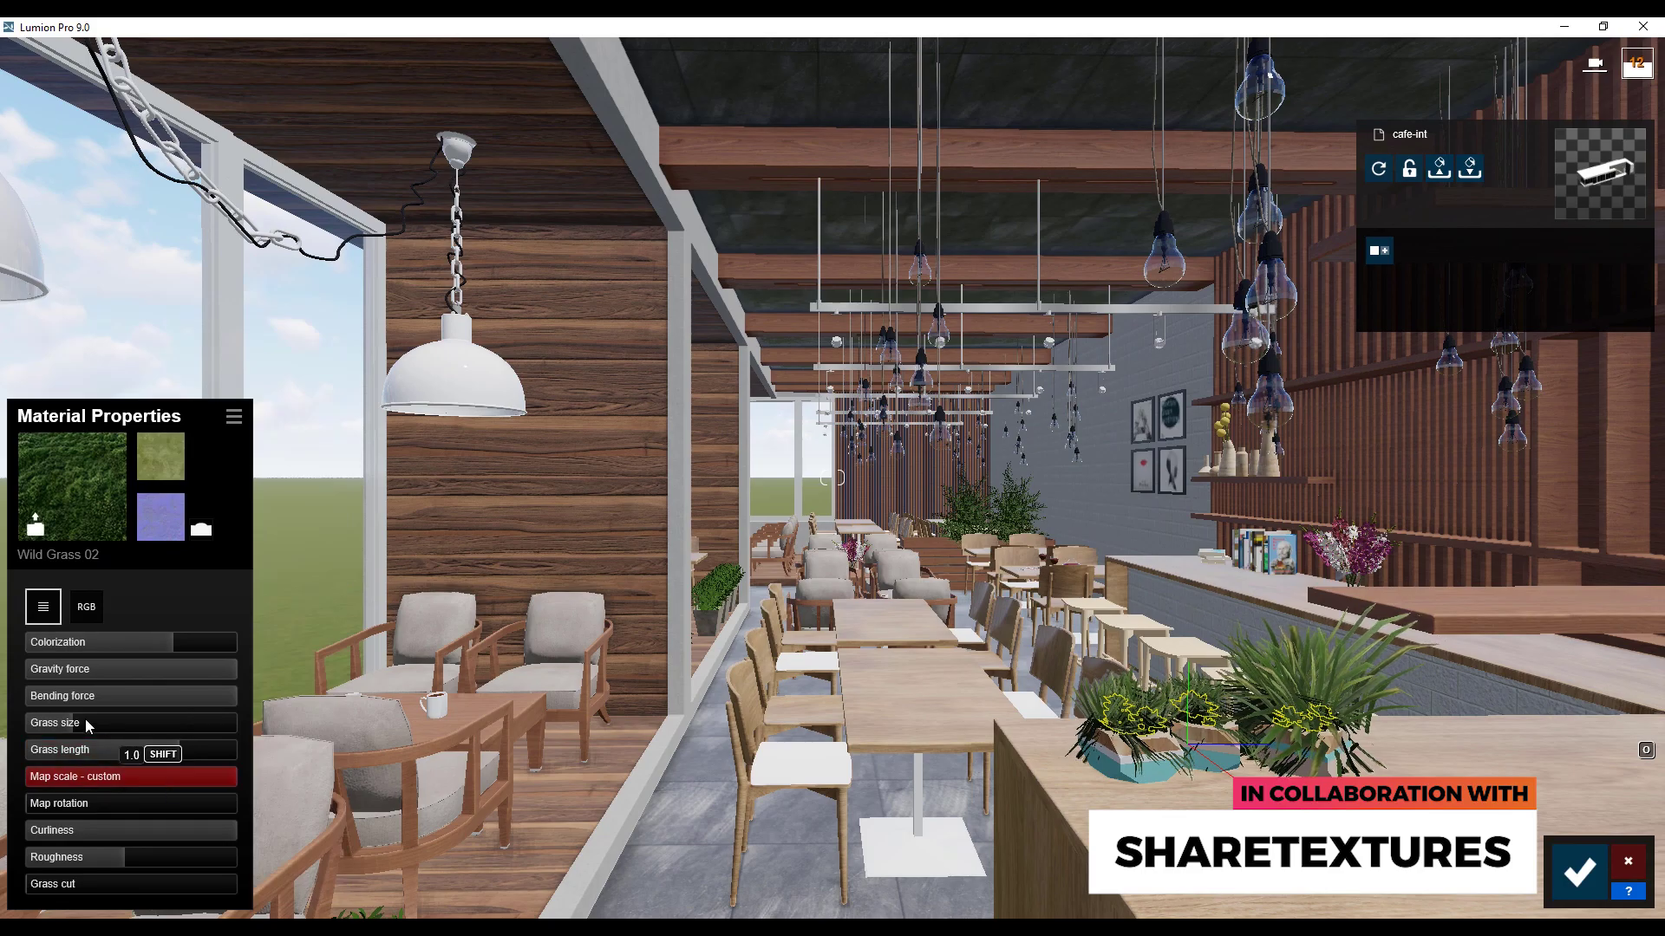
left_click_drag(153, 751, 17, 751)
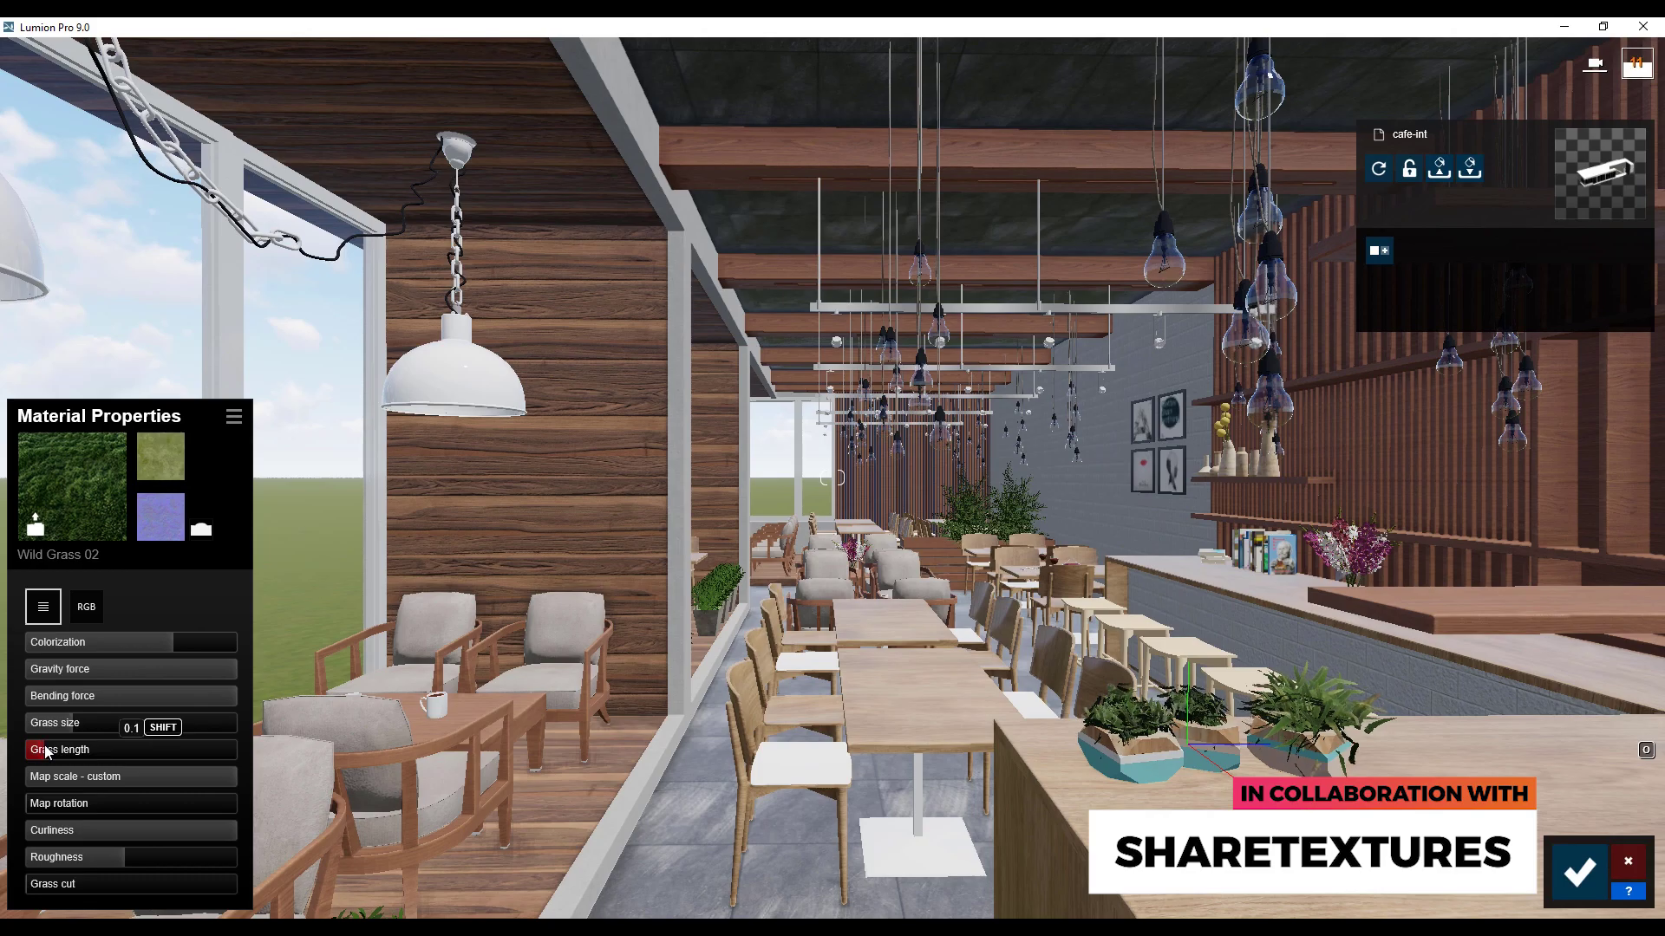
mouse_move(62, 725)
left_mouse_down()
mouse_move(226, 699)
mouse_move(209, 694)
left_mouse_up()
left_click_drag(124, 858, 100, 862)
left_click(217, 832)
left_click_drag(217, 835, 245, 829)
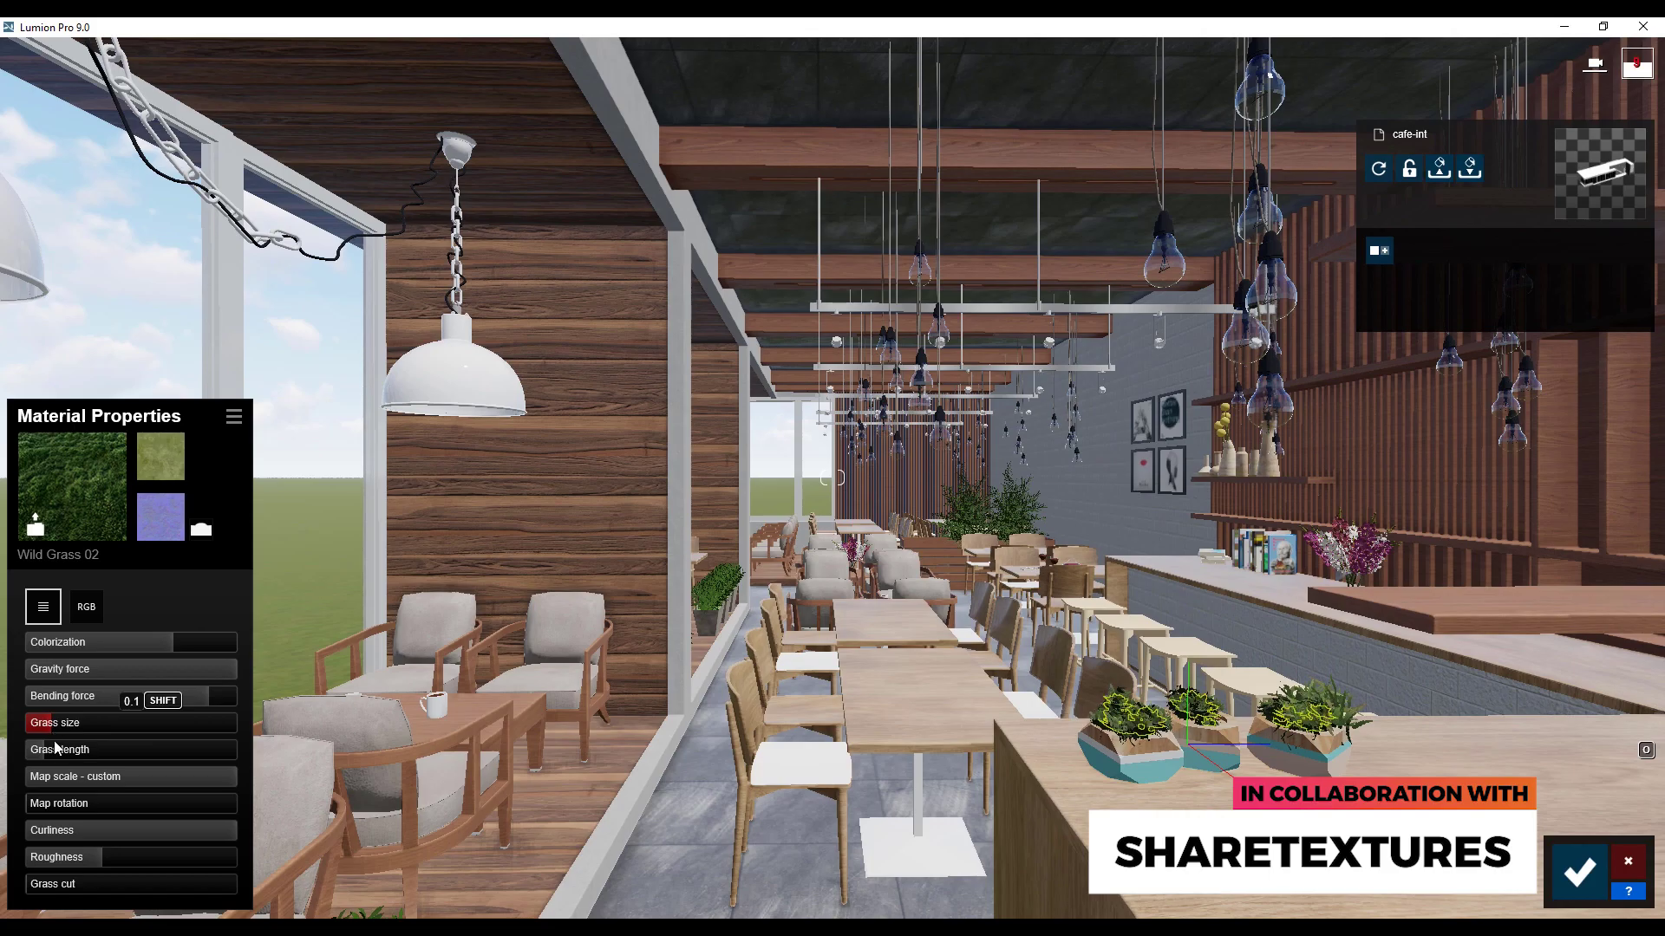
- Save the grass settings and give the planter a Standard material with reduced reflectivity
left_click(1578, 871)
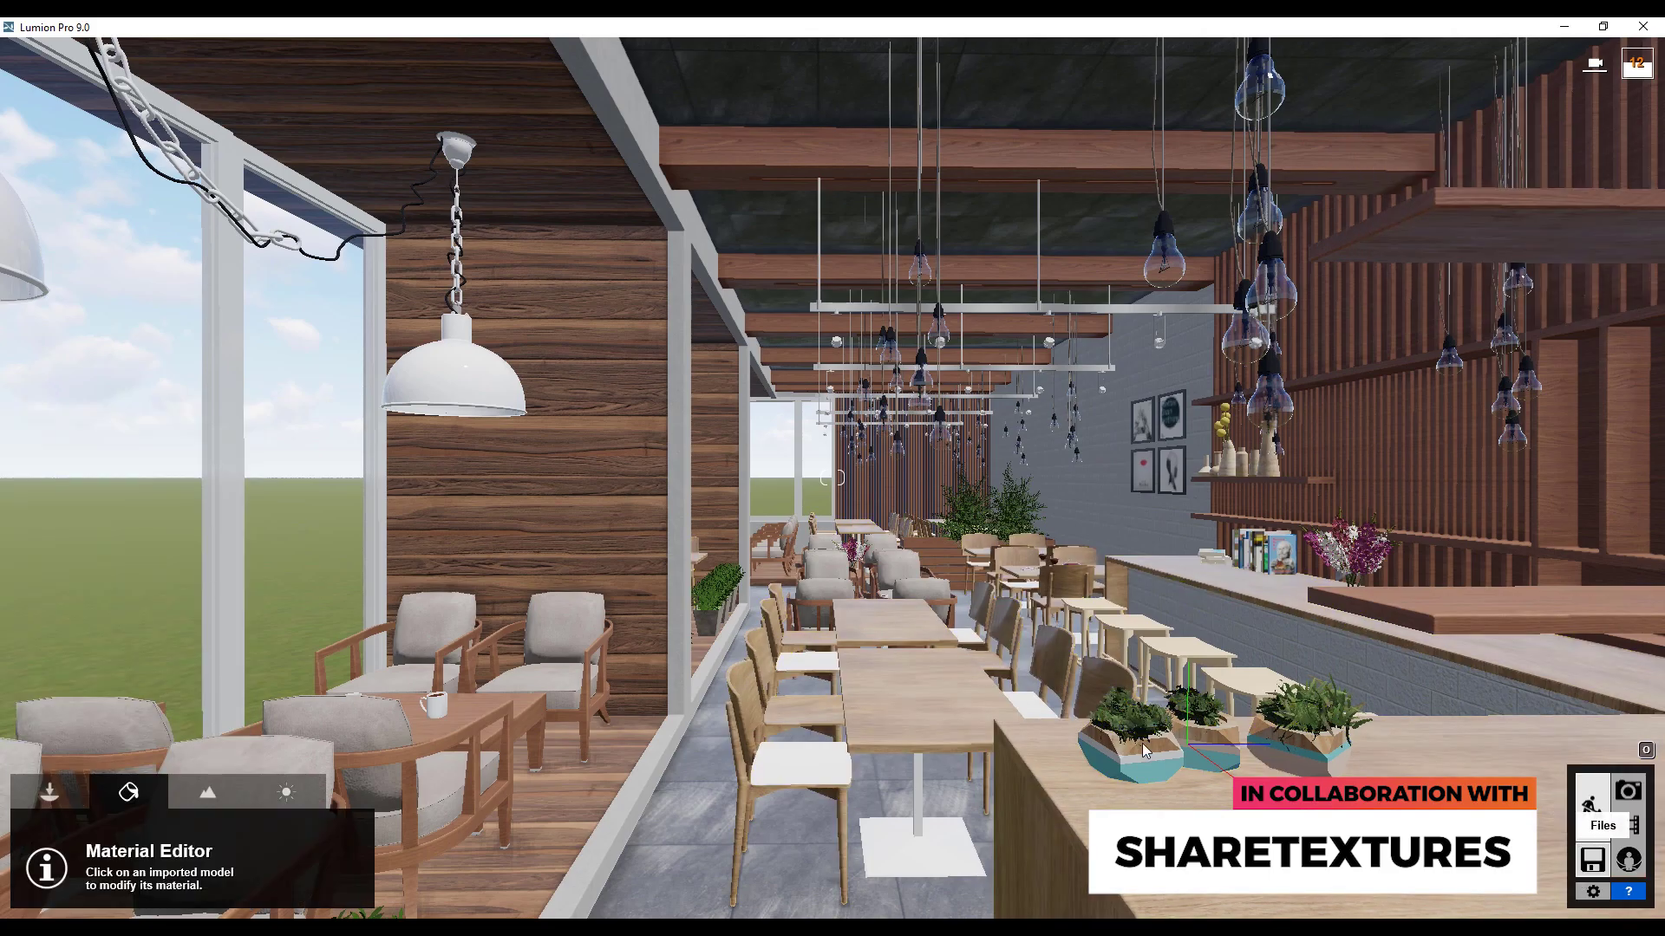
left_click(1145, 743)
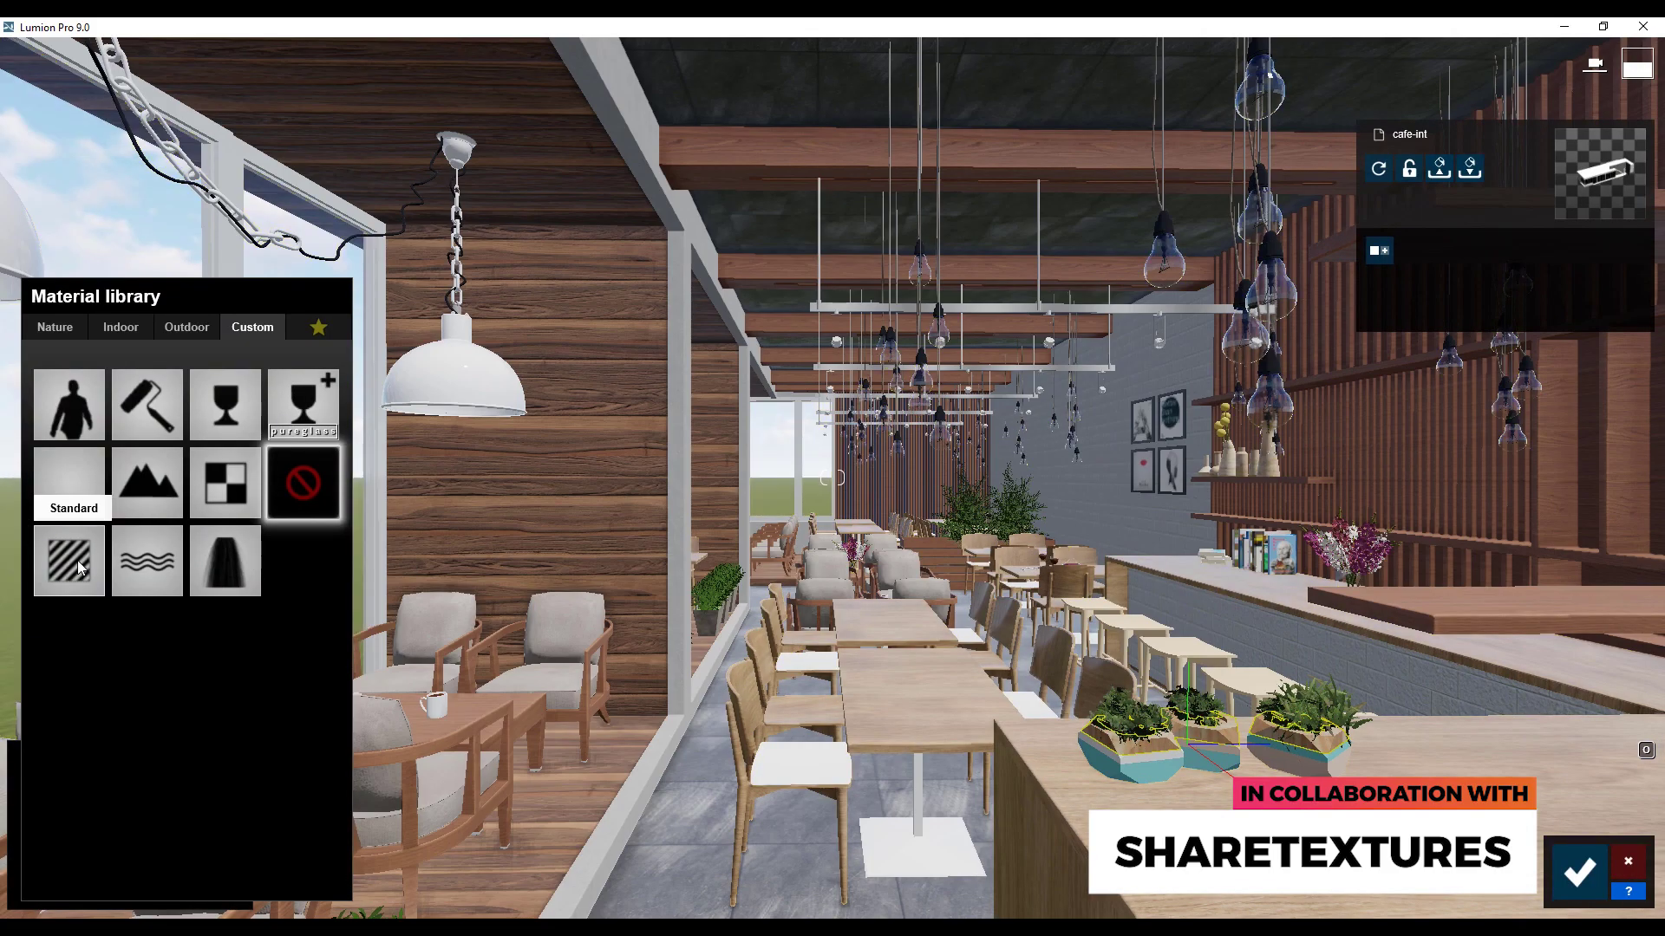
left_click(91, 567)
left_click_drag(116, 646, 107, 652)
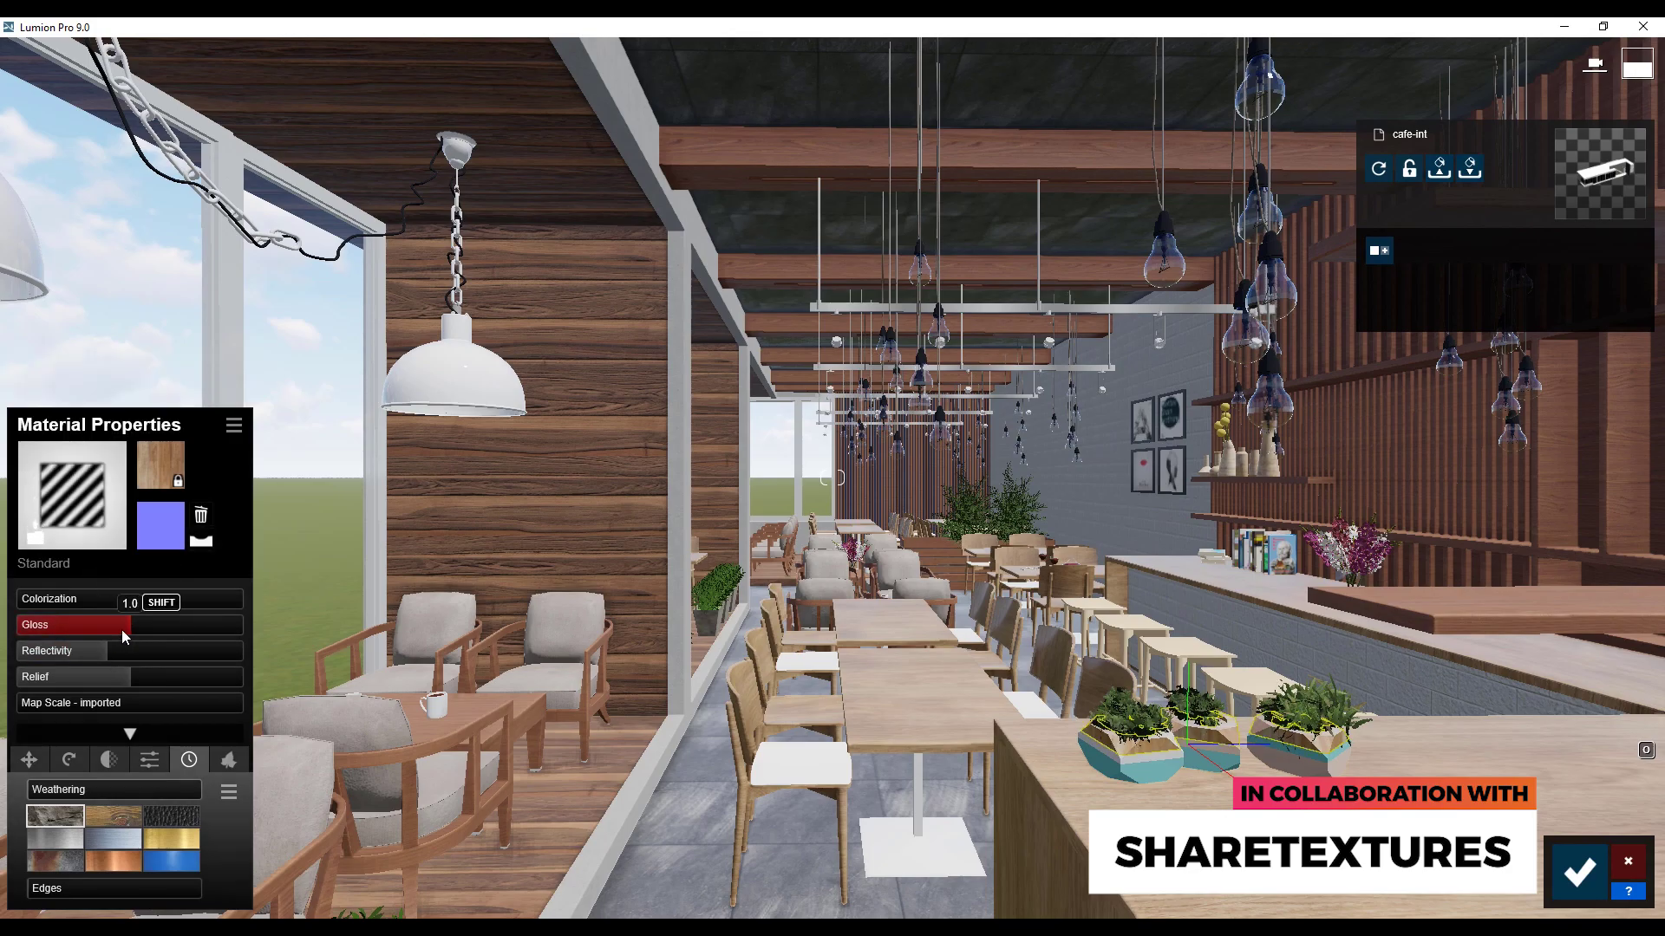
left_click(1579, 872)
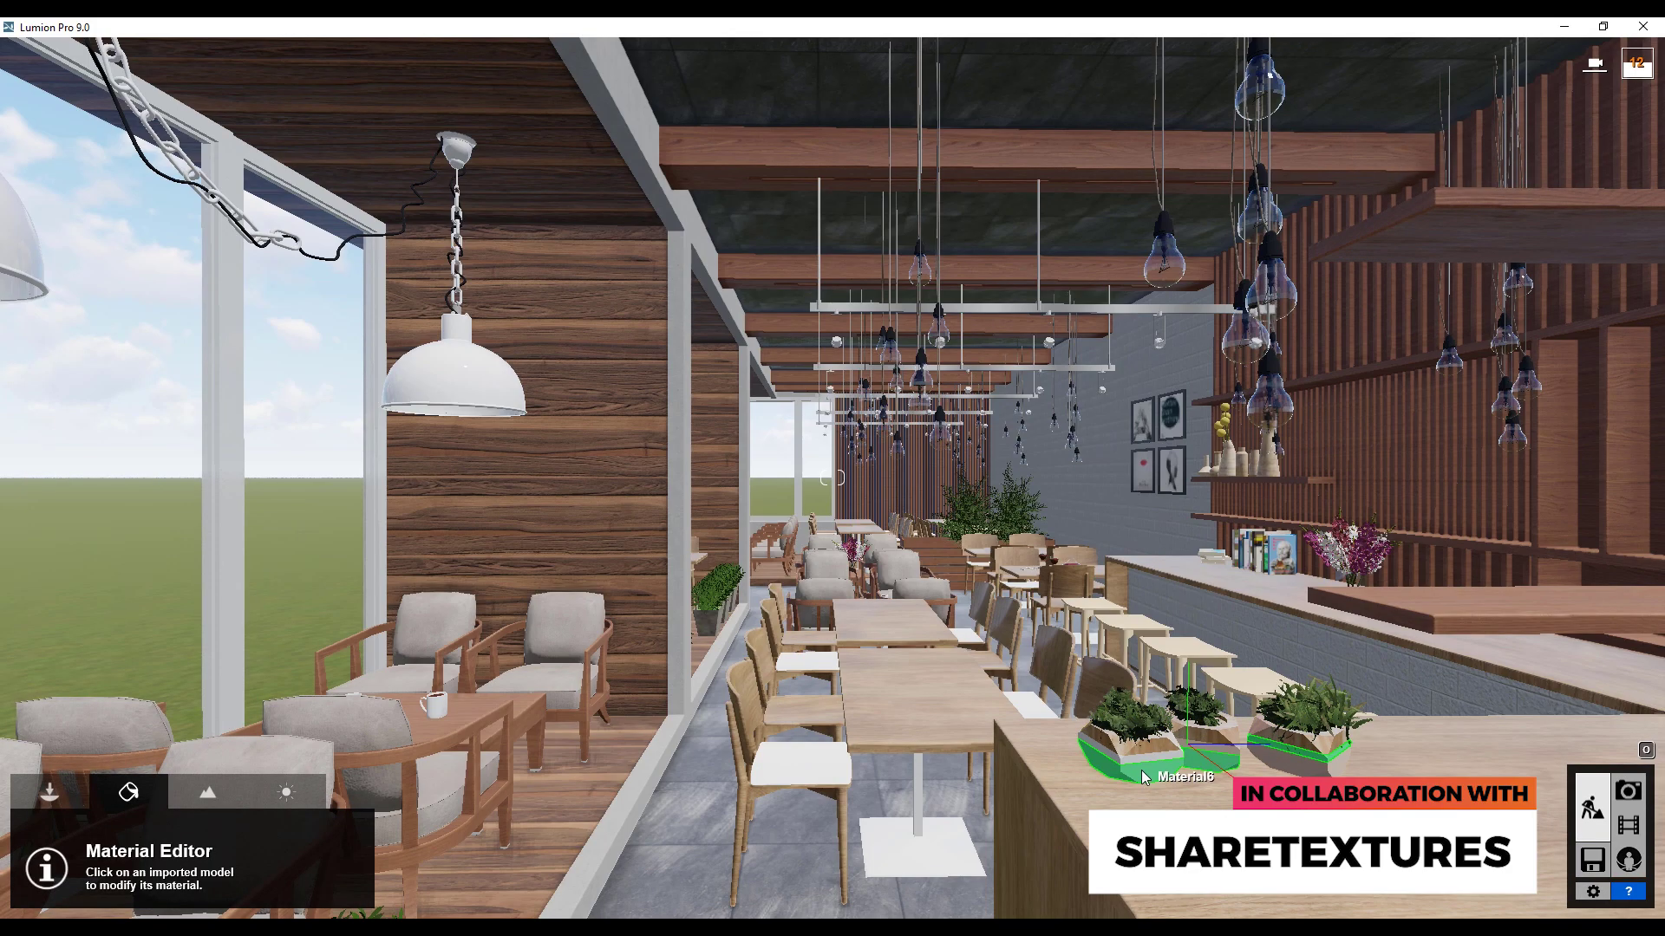
- Give two more planter parts Standard materials
left_click(1141, 759)
left_click(62, 566)
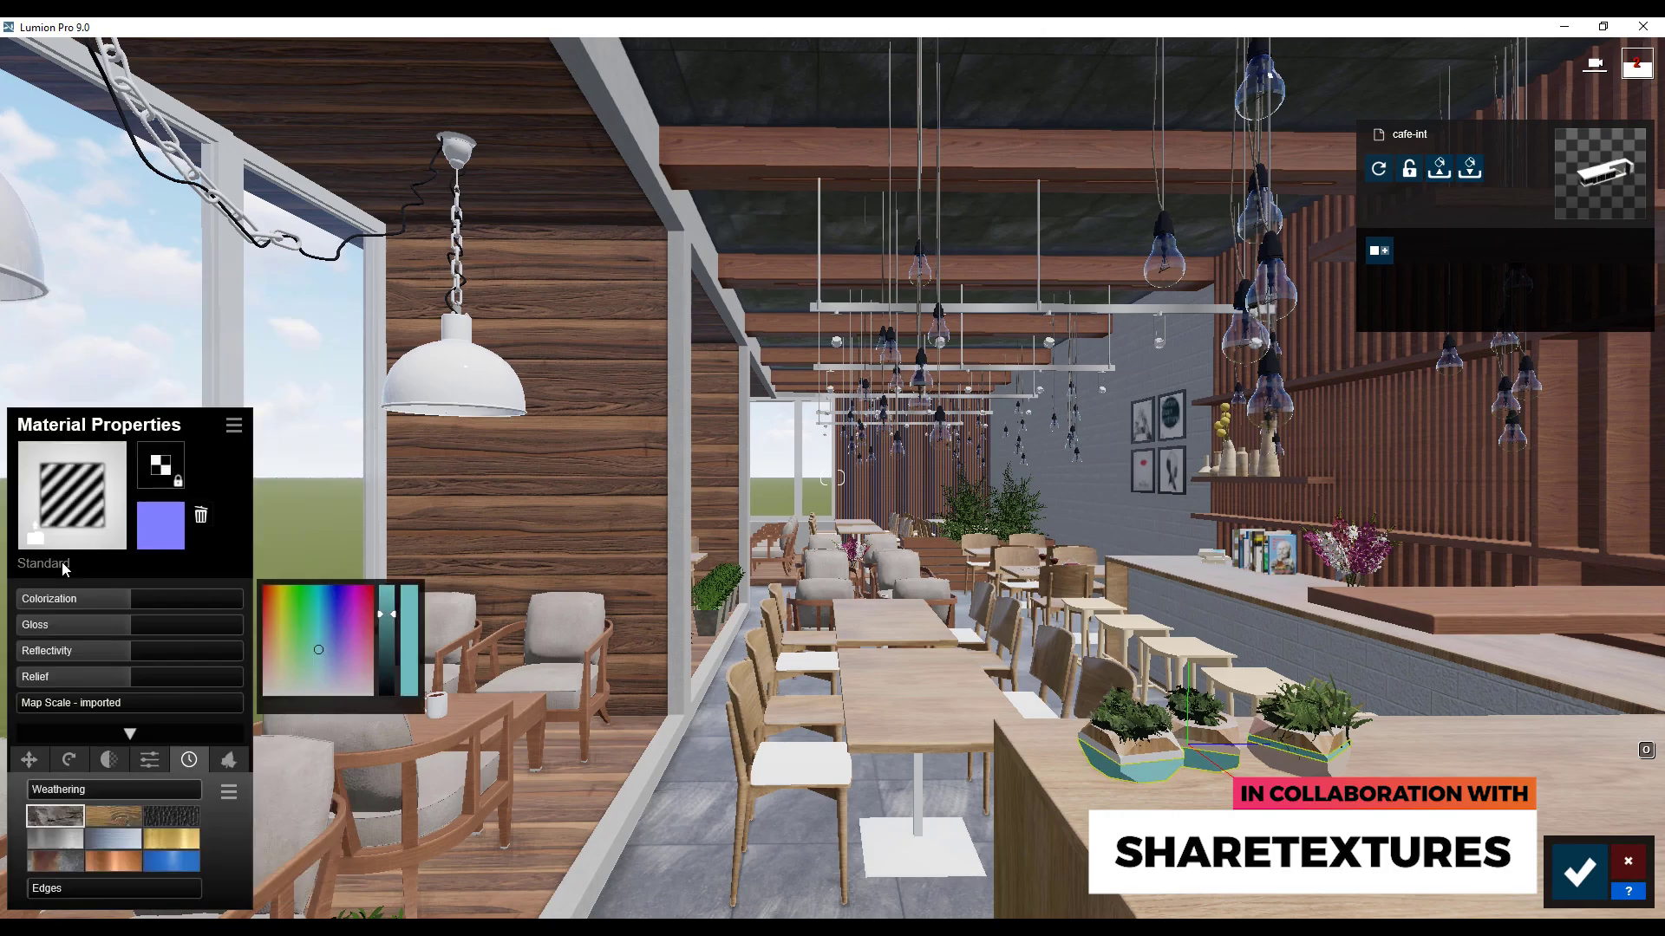
left_click(1580, 873)
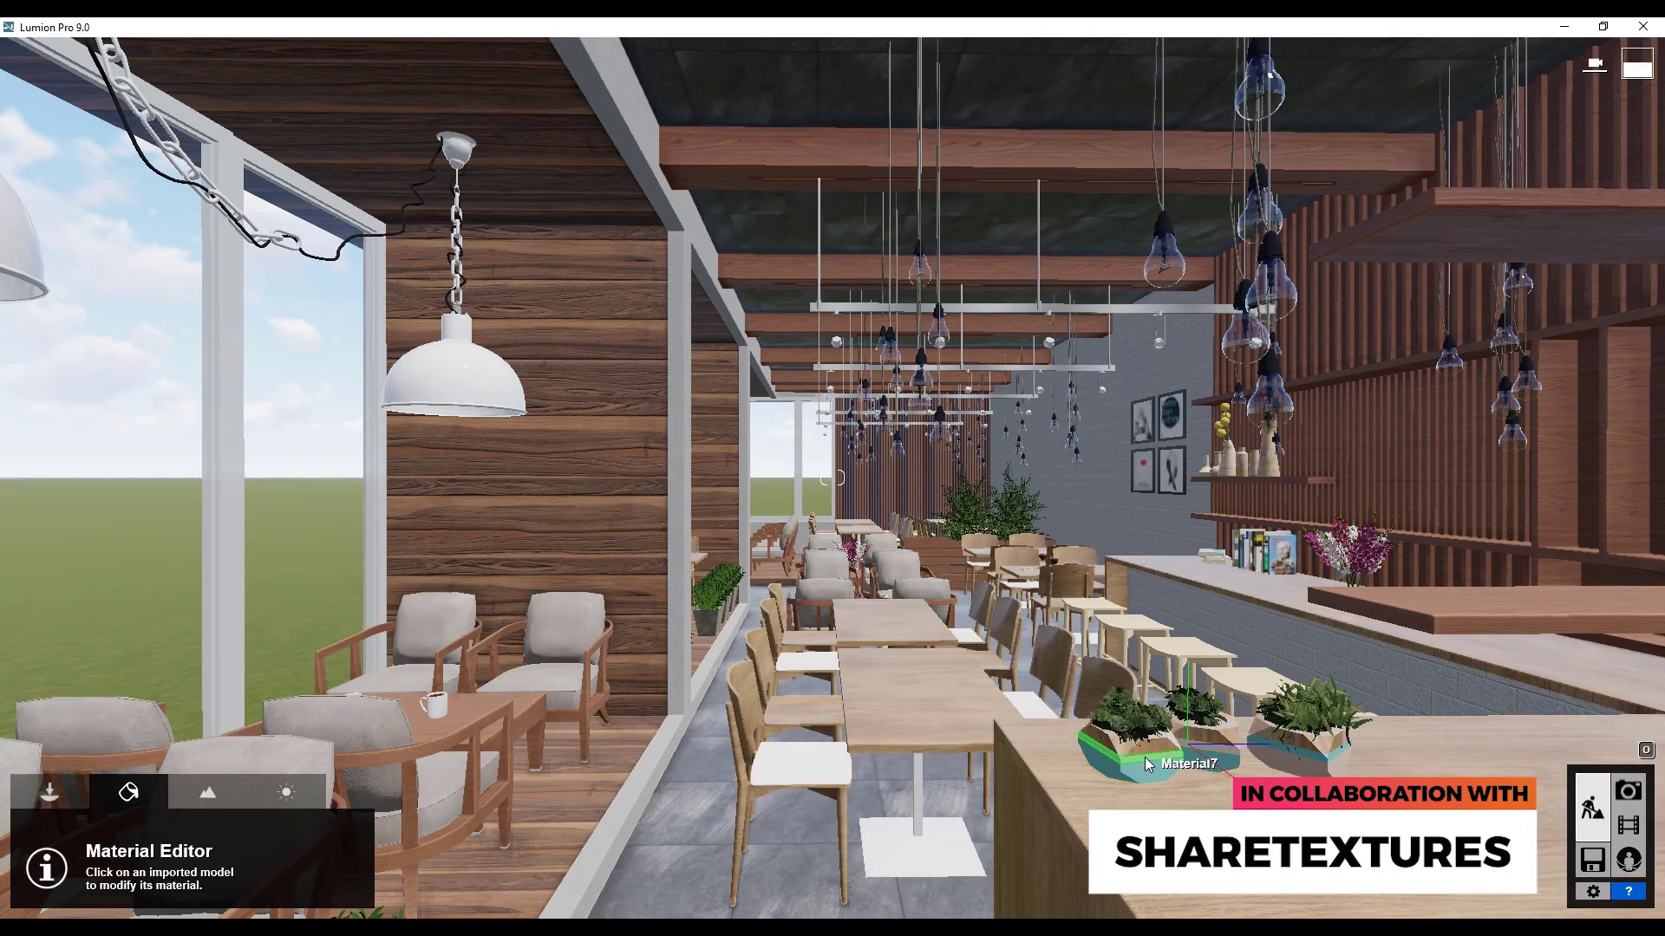
left_click(1145, 757)
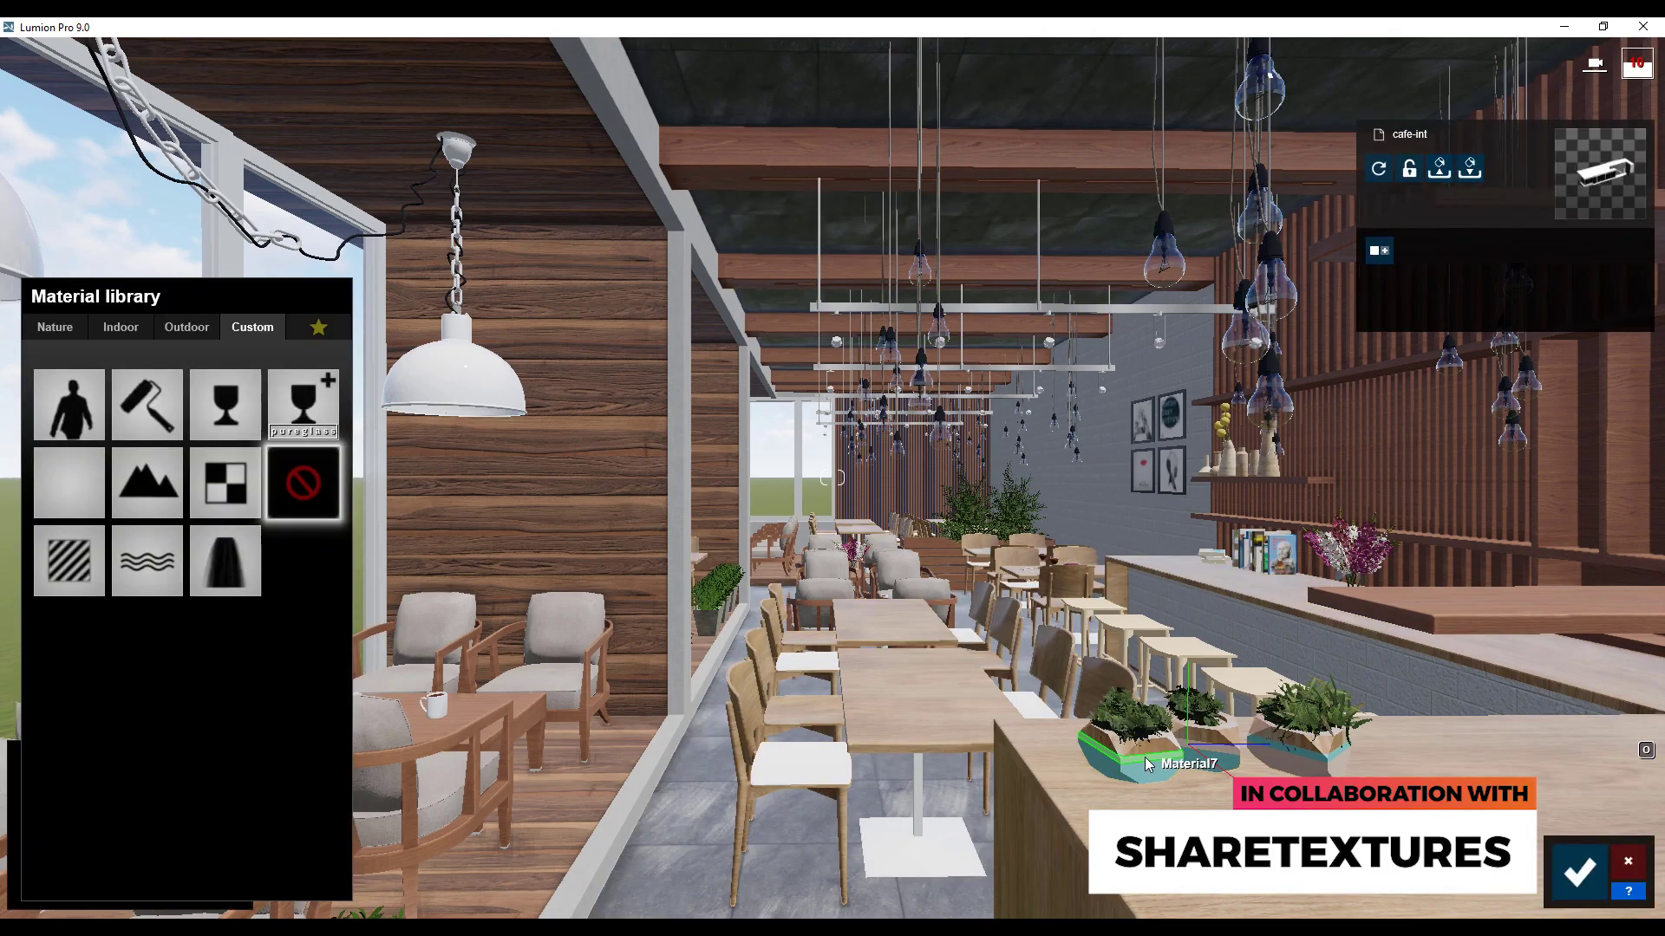
left_click(64, 564)
left_click(1585, 872)
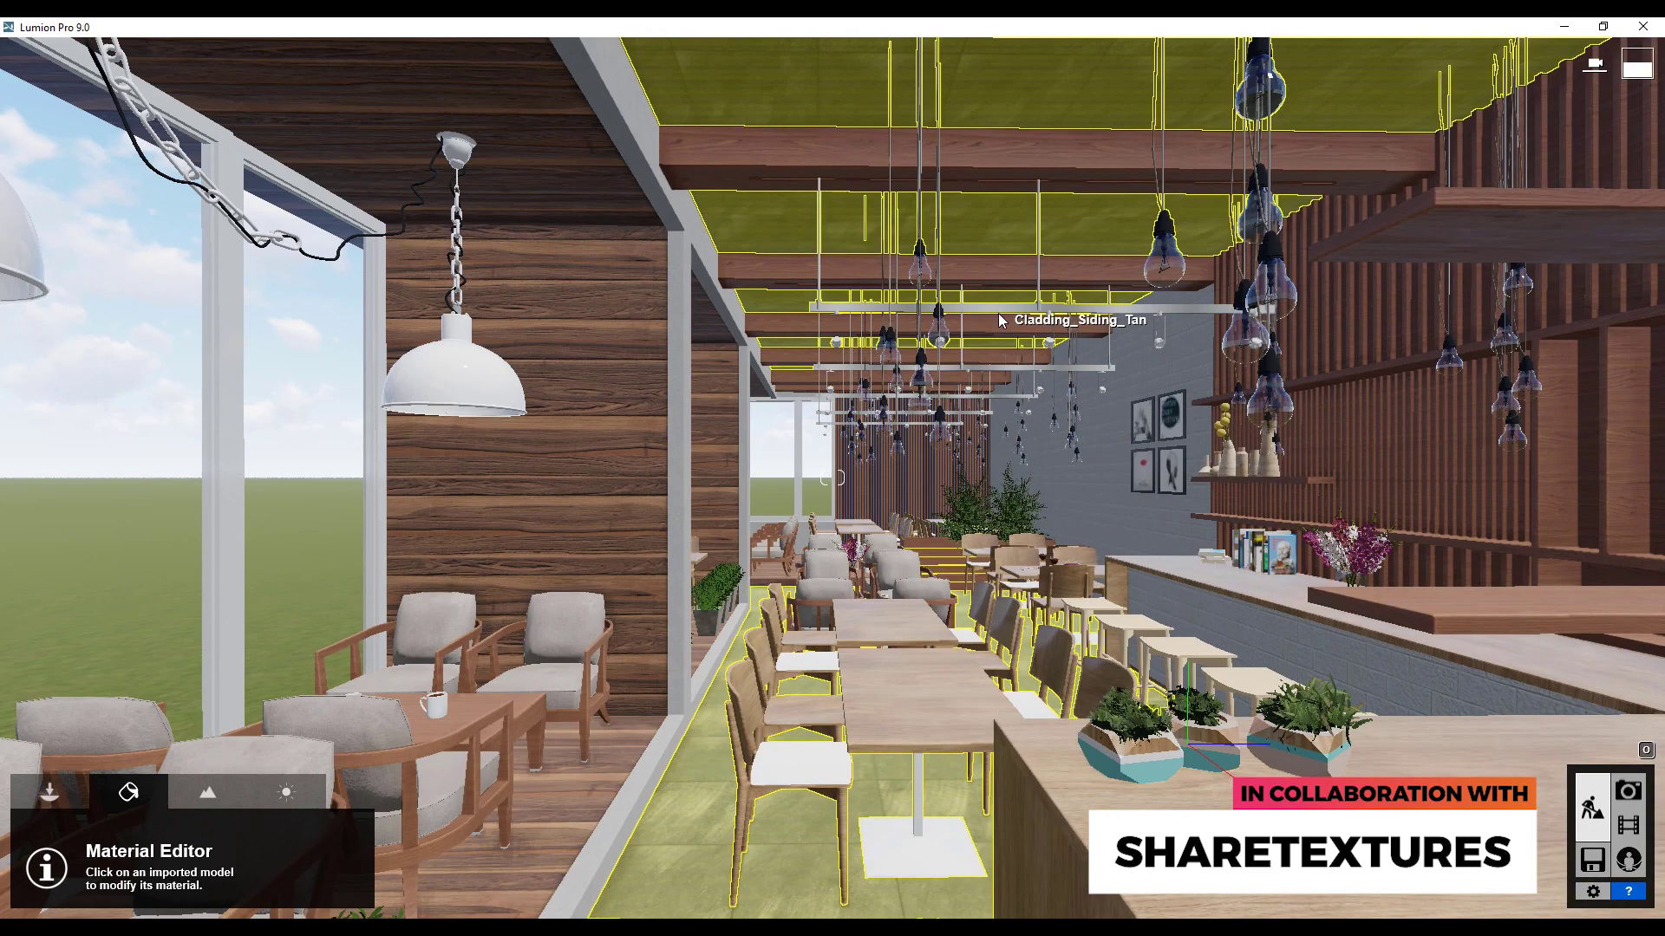
- Check the ceiling cladding, then give the hanging metal light frame a duller Standard material
left_click(1068, 346)
left_click(1585, 872)
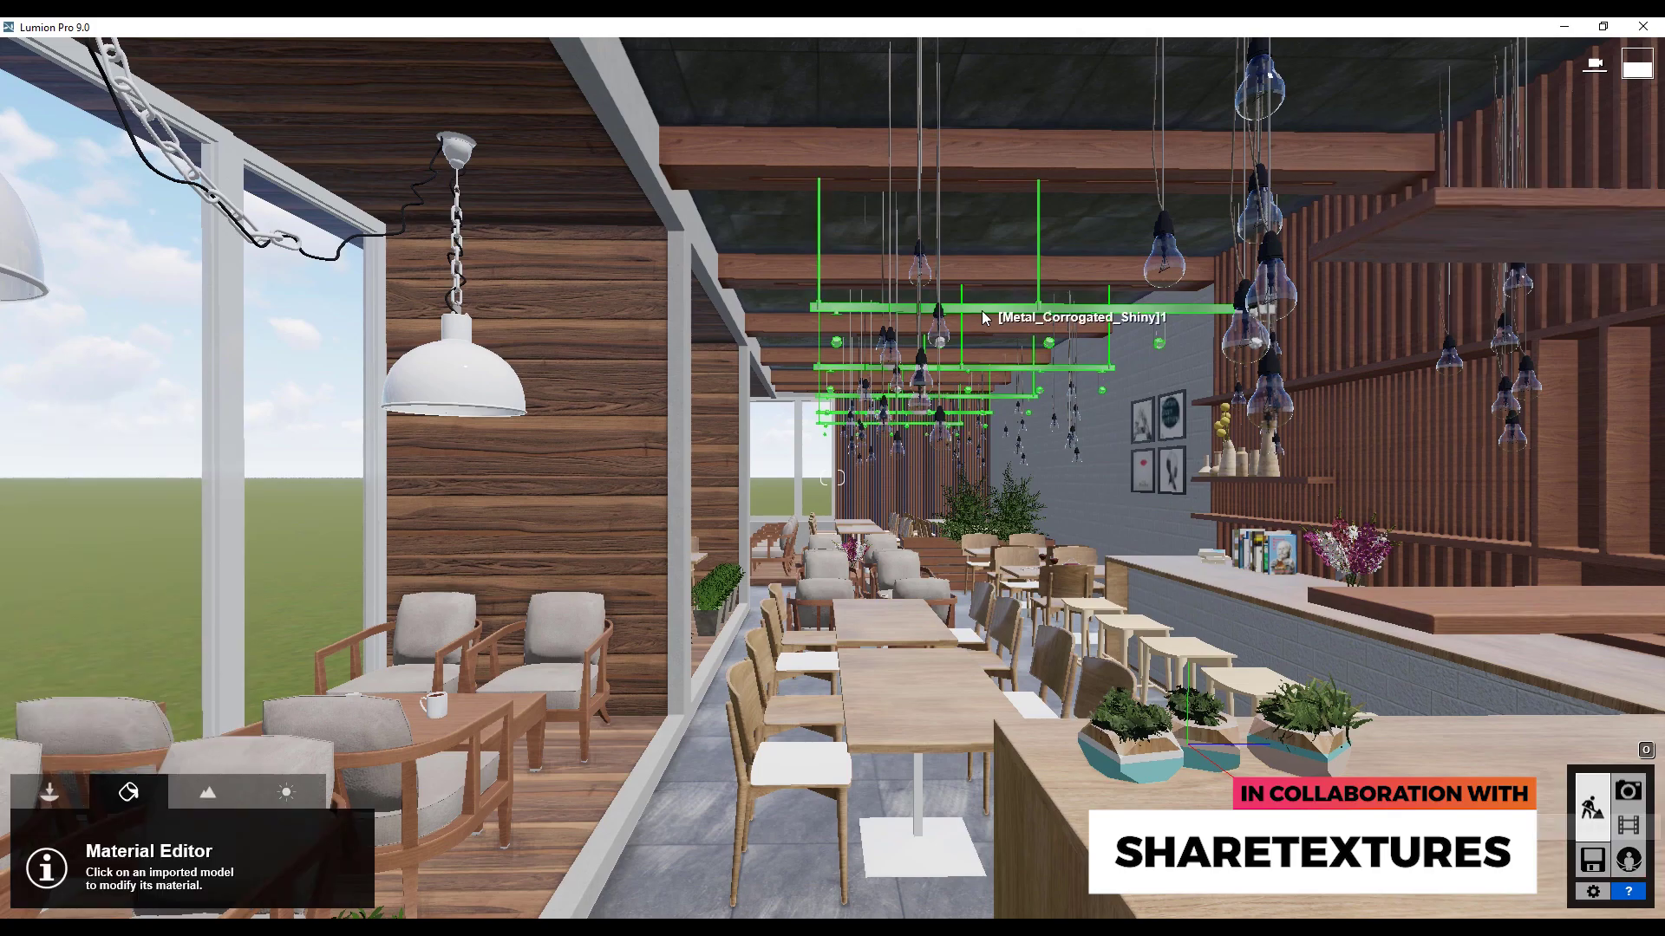
left_click(983, 313)
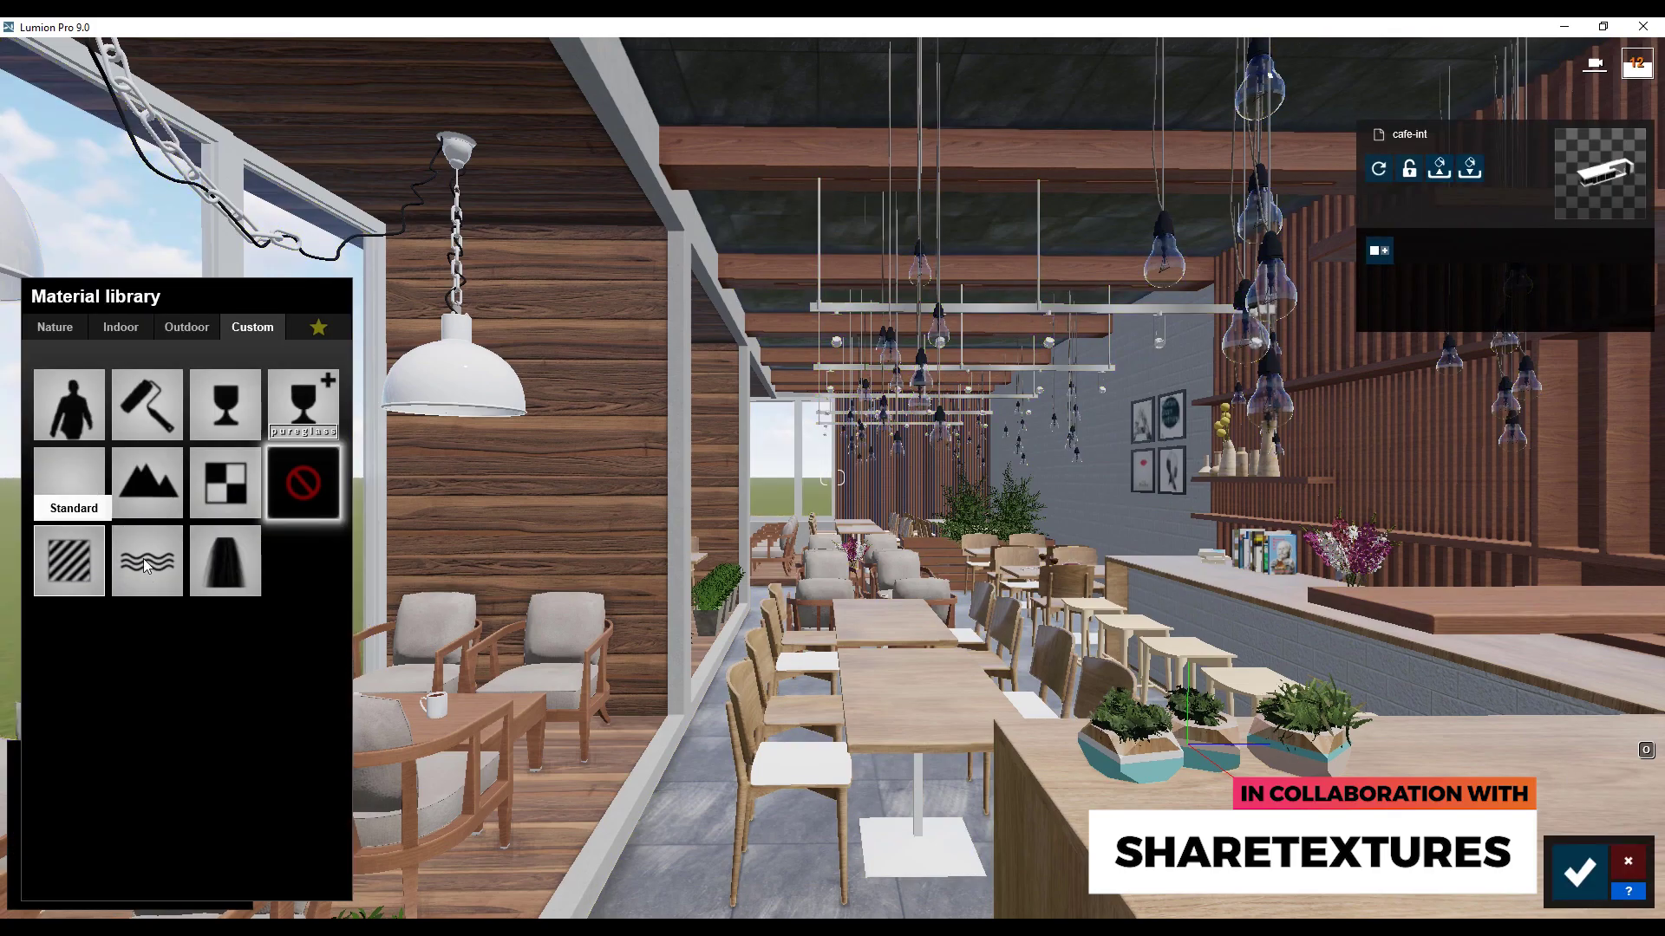
left_click(71, 479)
left_click(97, 631)
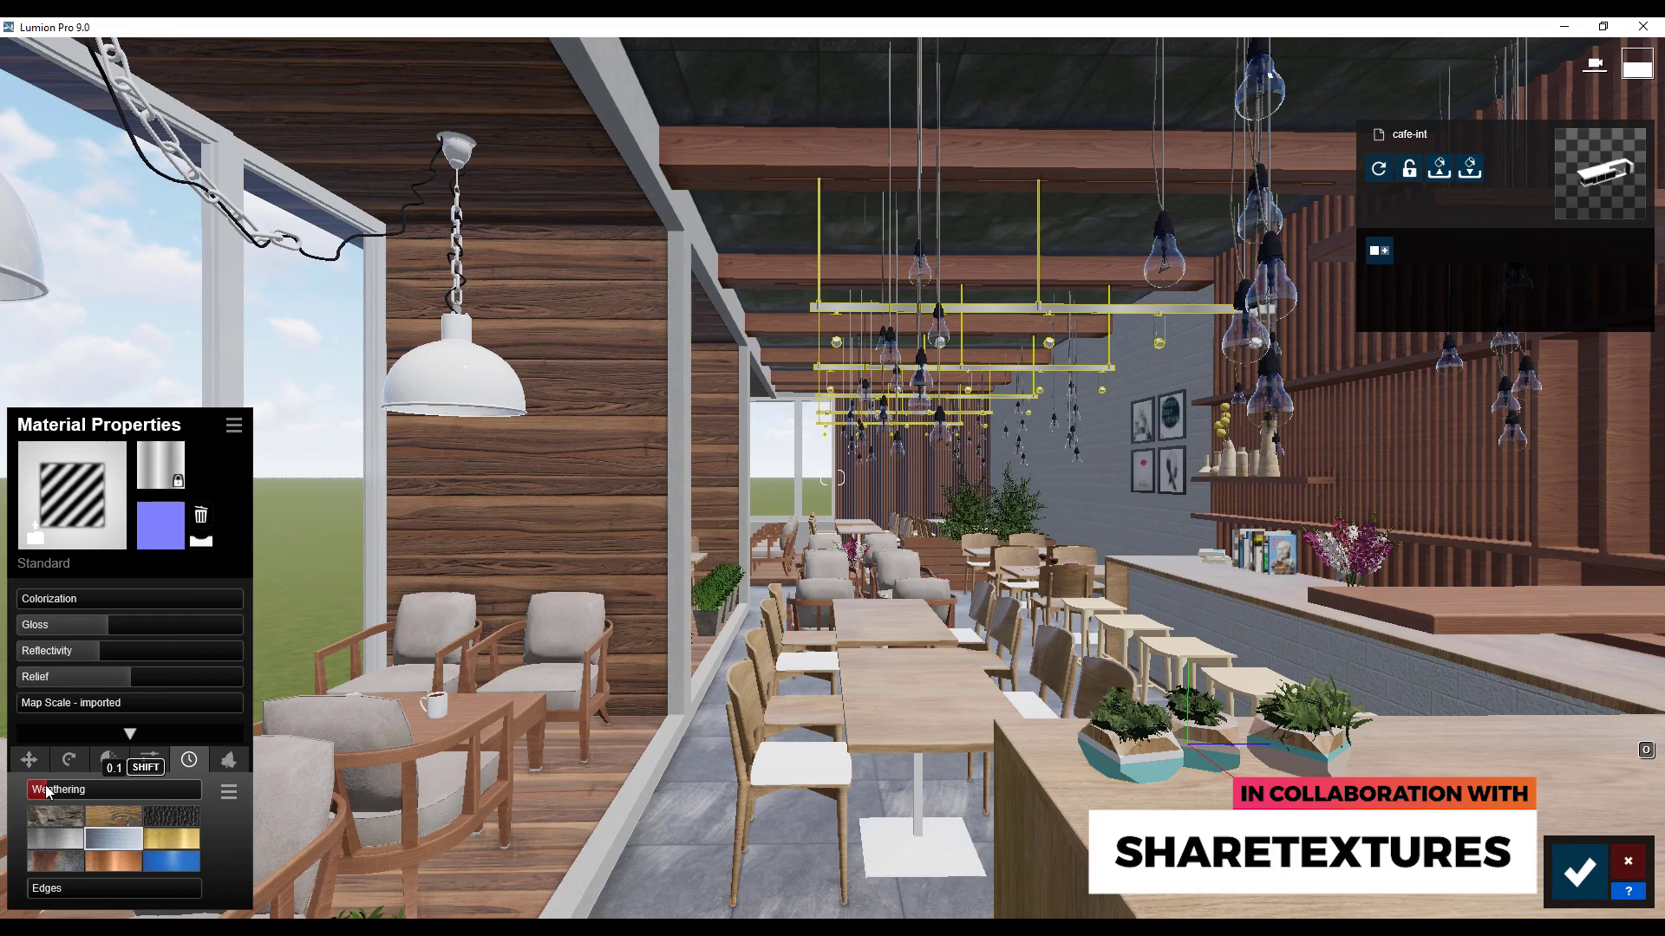
left_click(1579, 872)
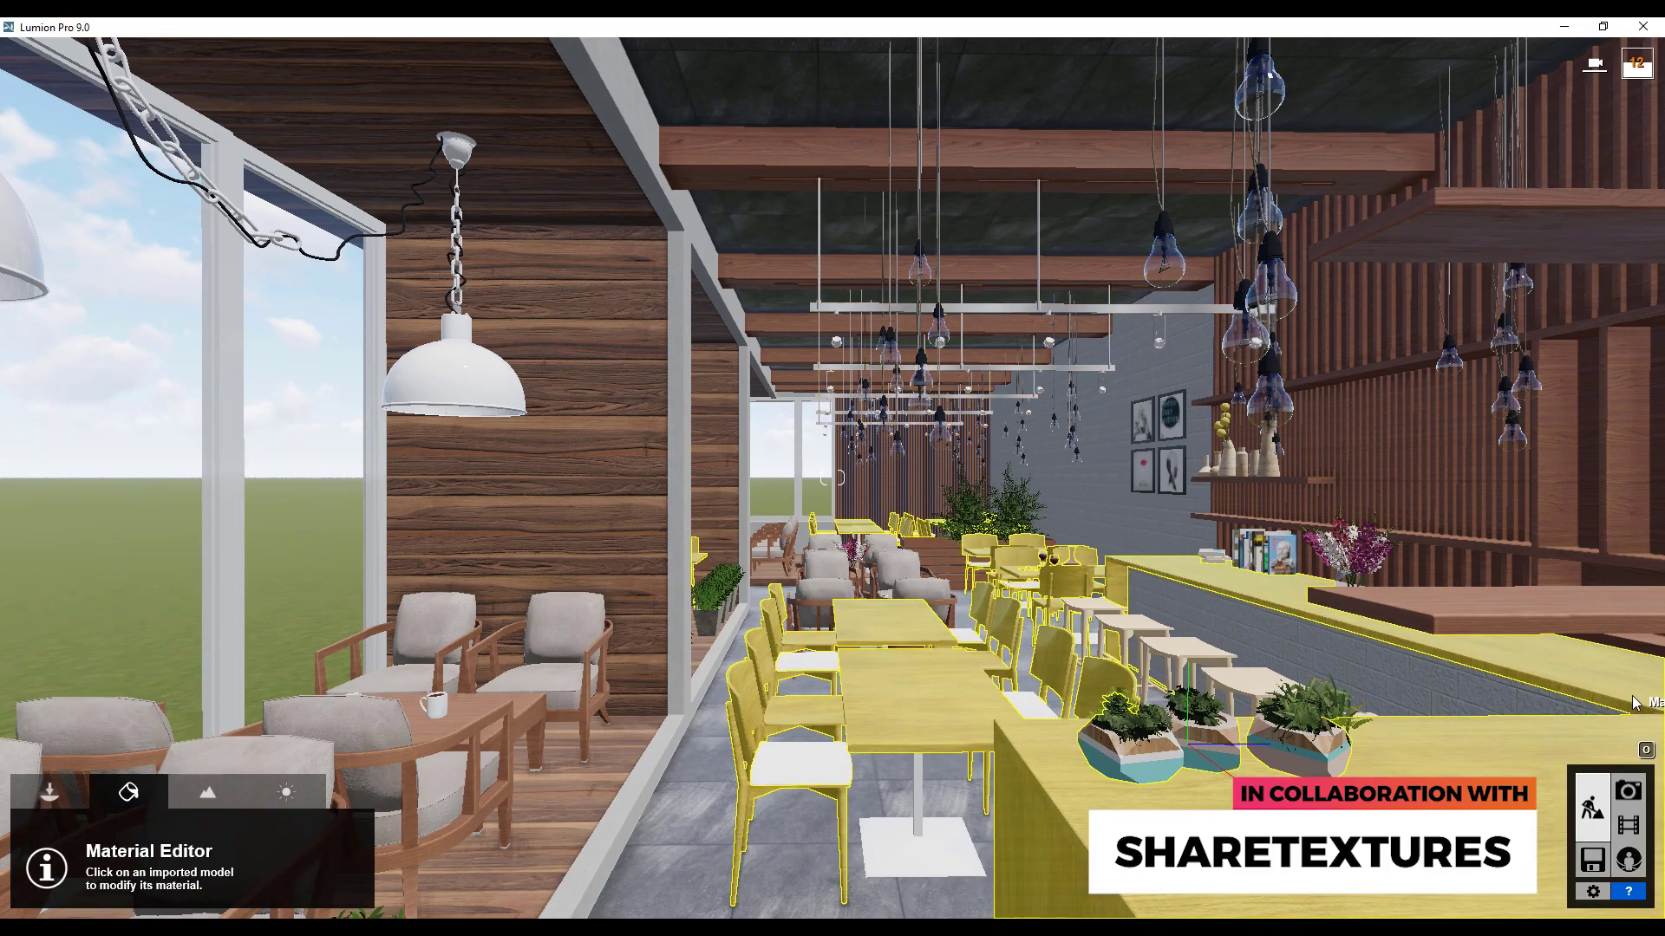
- Give the coffee cup a Standard material
left_click(440, 714)
left_click(78, 390)
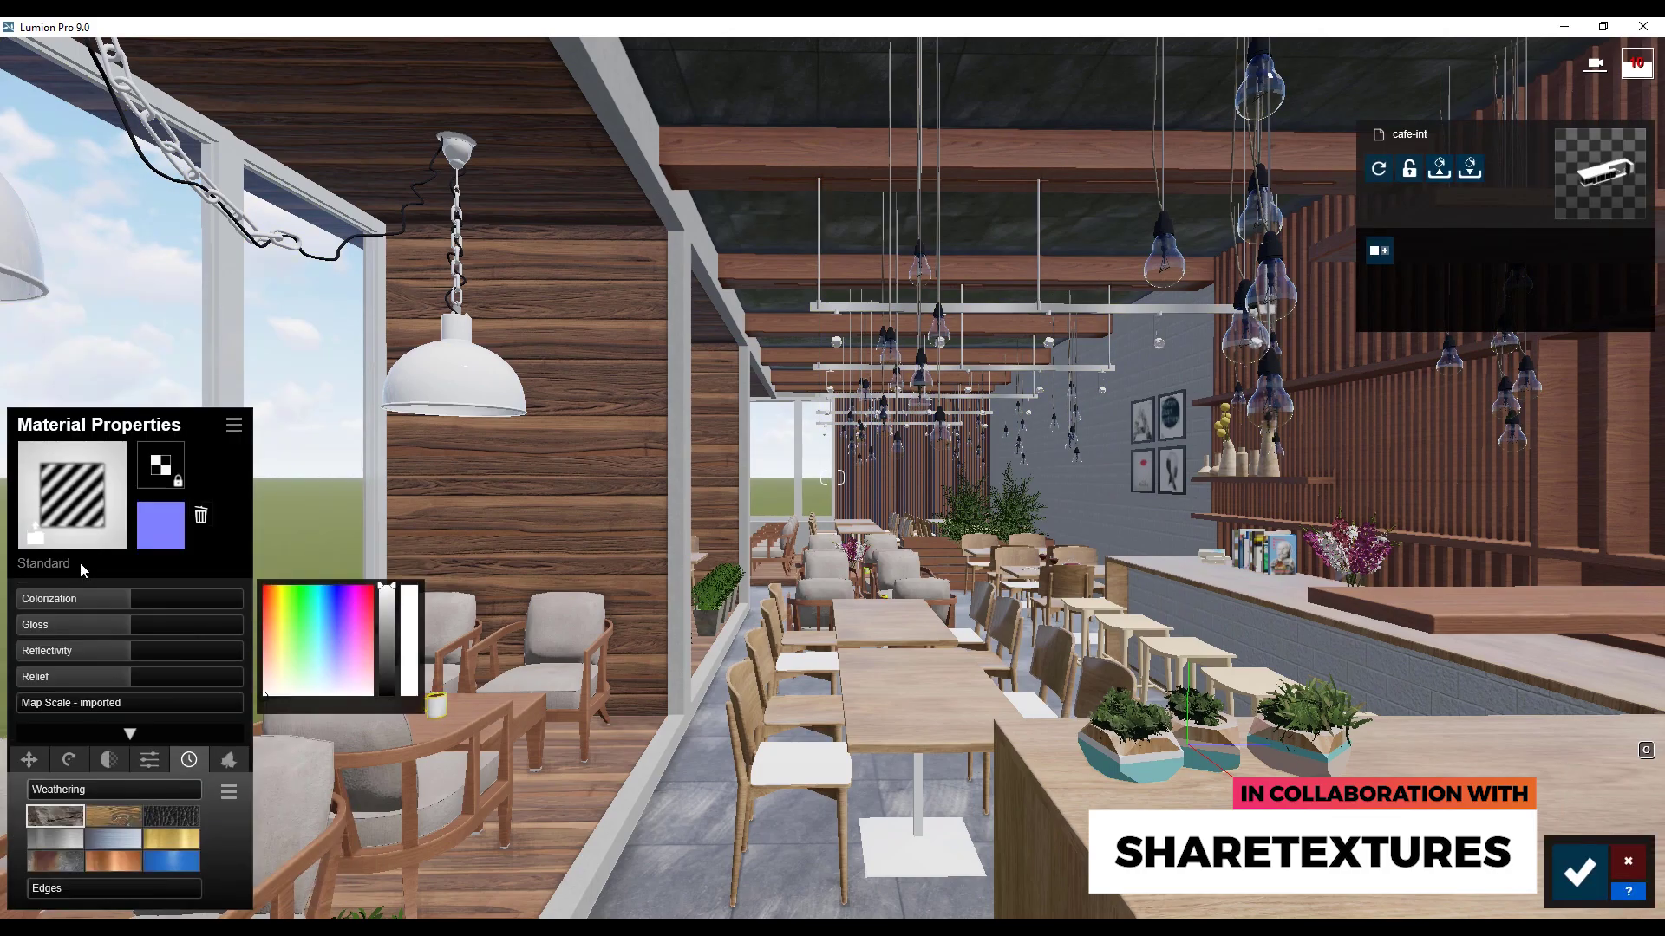
left_click(1580, 873)
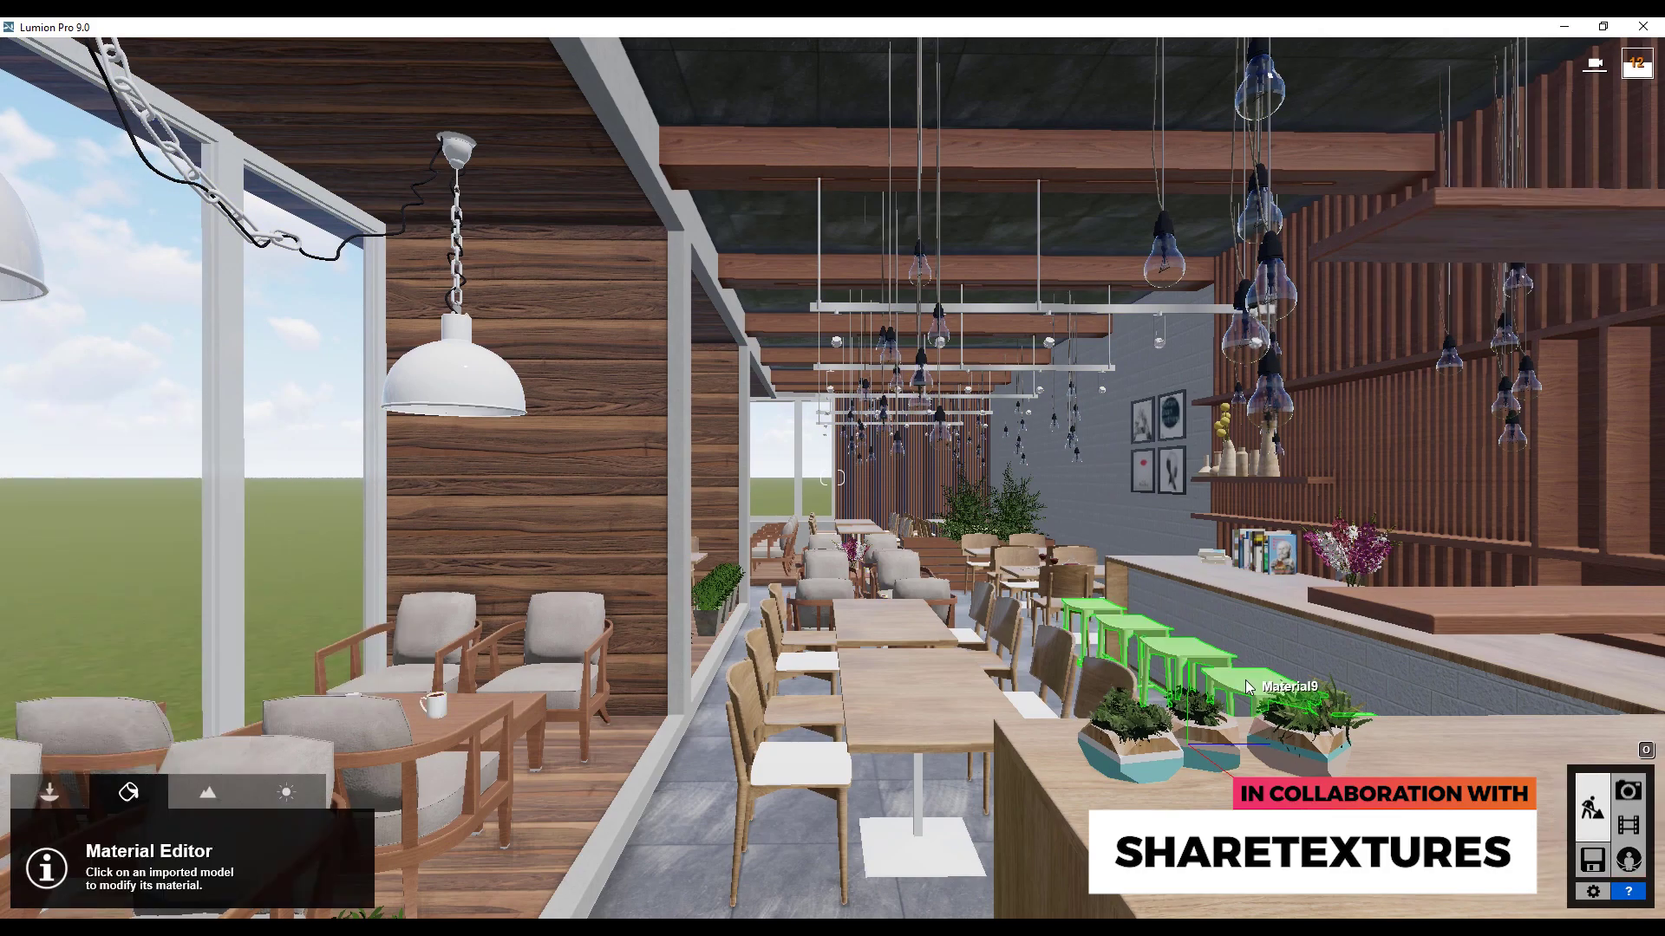
- Give the bar stools a Standard material with lower gloss, lower reflectivity and wood weathering
left_click(1245, 680)
left_click(74, 398)
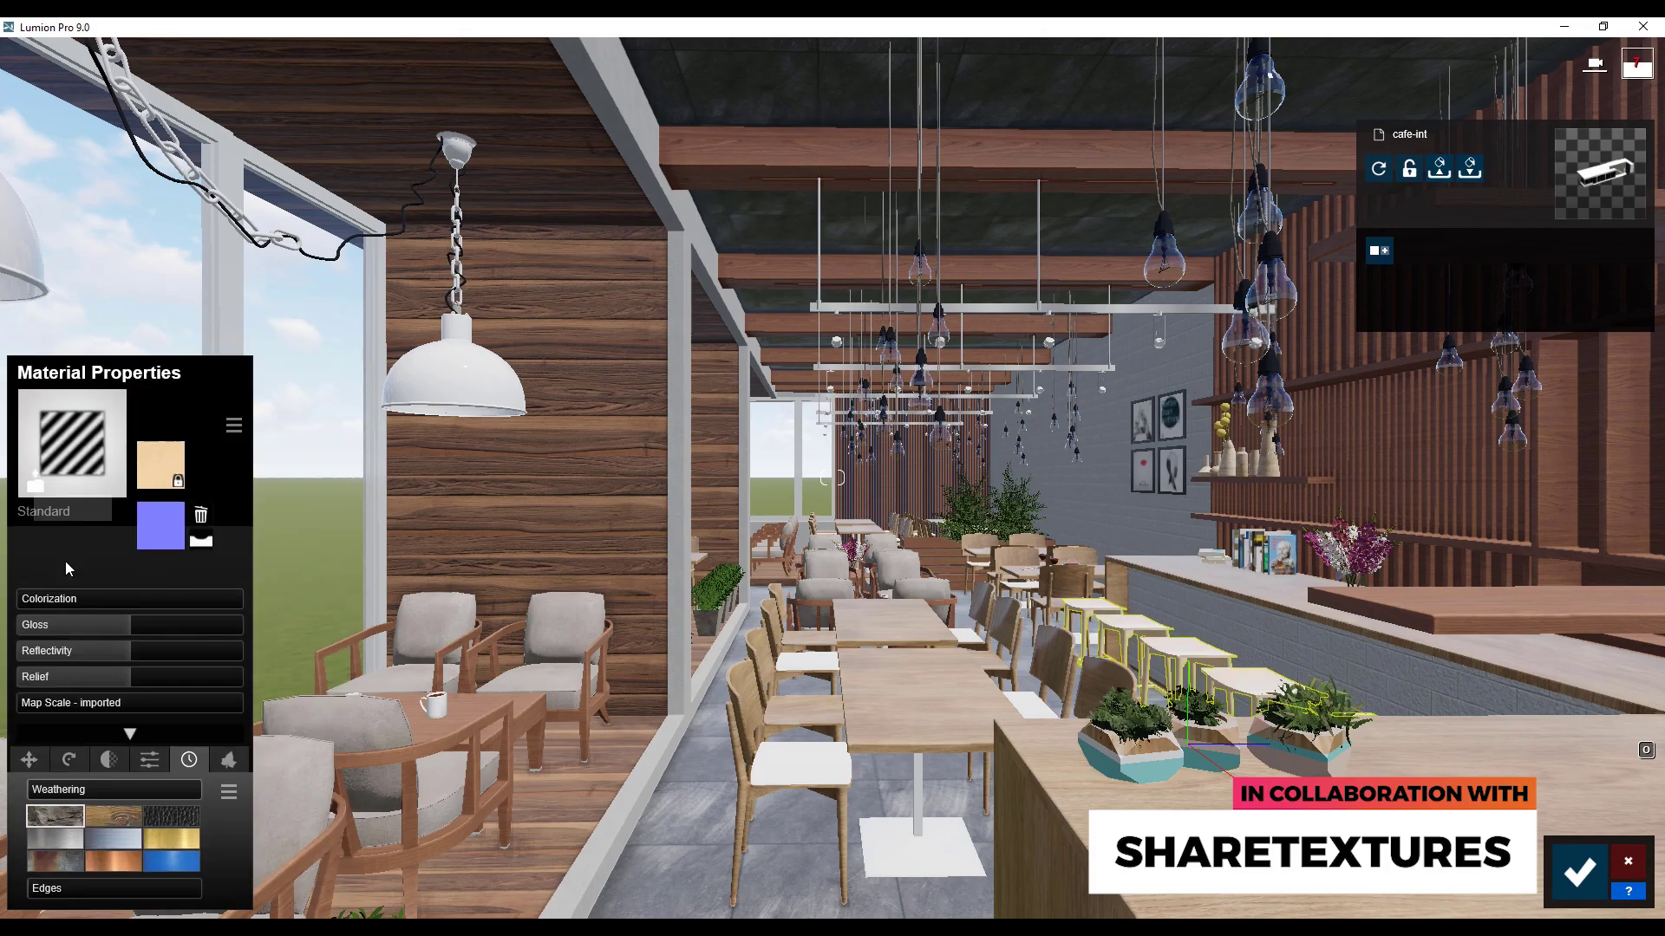
left_click(116, 628)
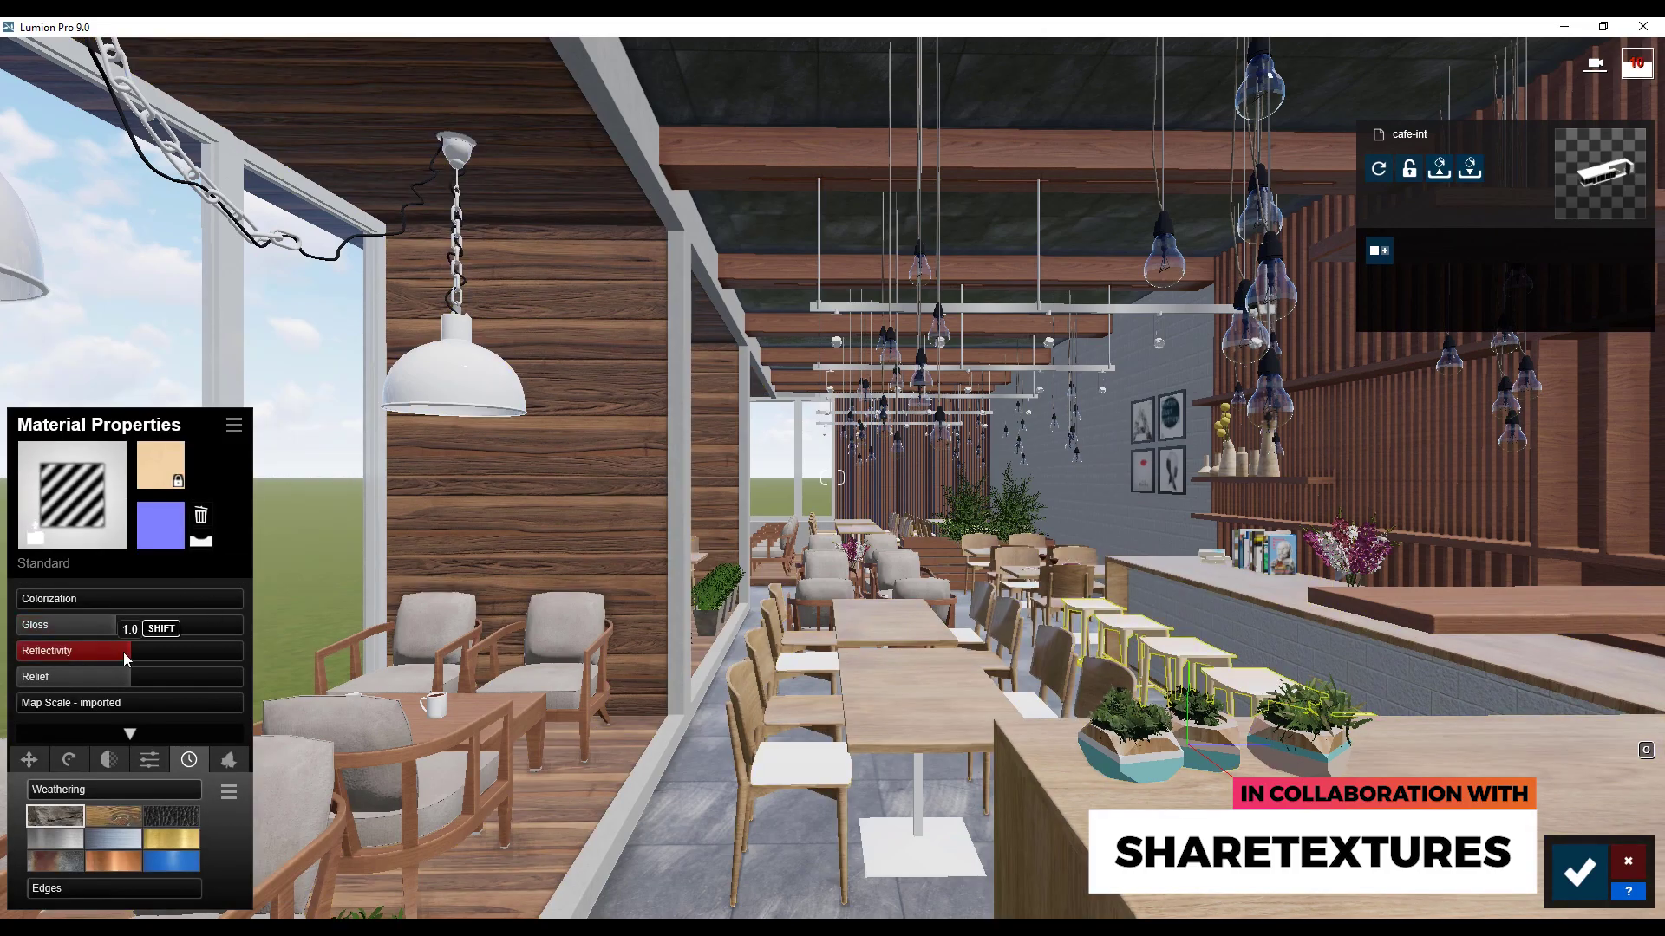
left_click_drag(123, 652, 103, 648)
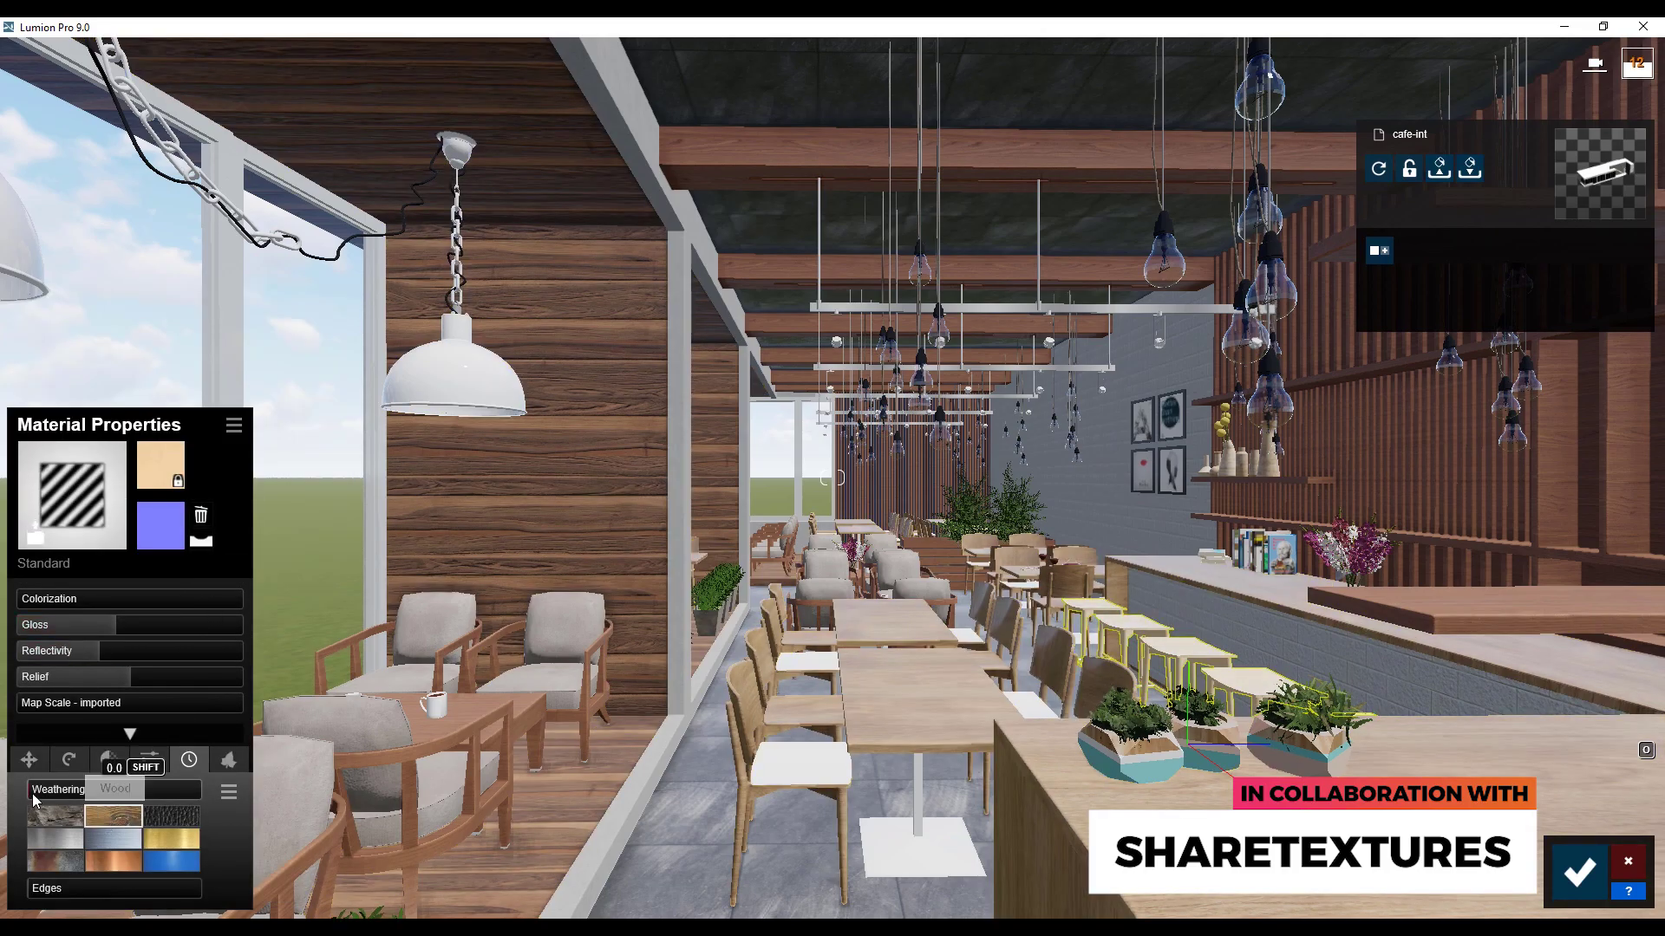
left_click(113, 816)
left_click(1578, 871)
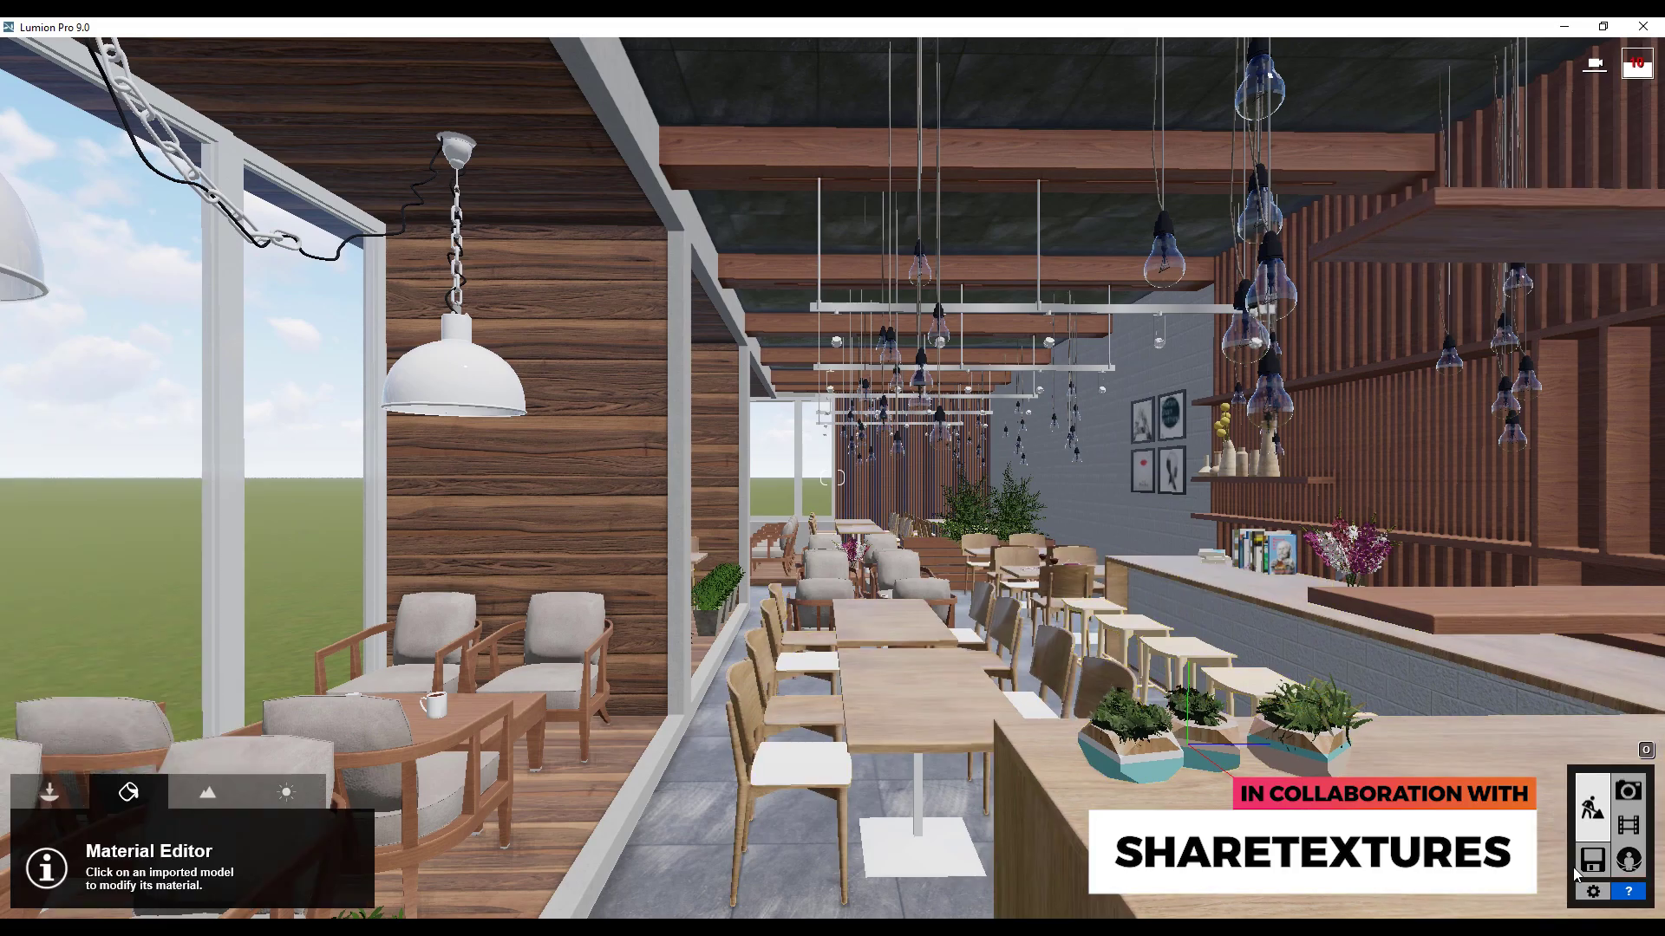
- Give the hanging bulbs a Standard material with reduced reflectivity and gloss
left_click(1279, 254)
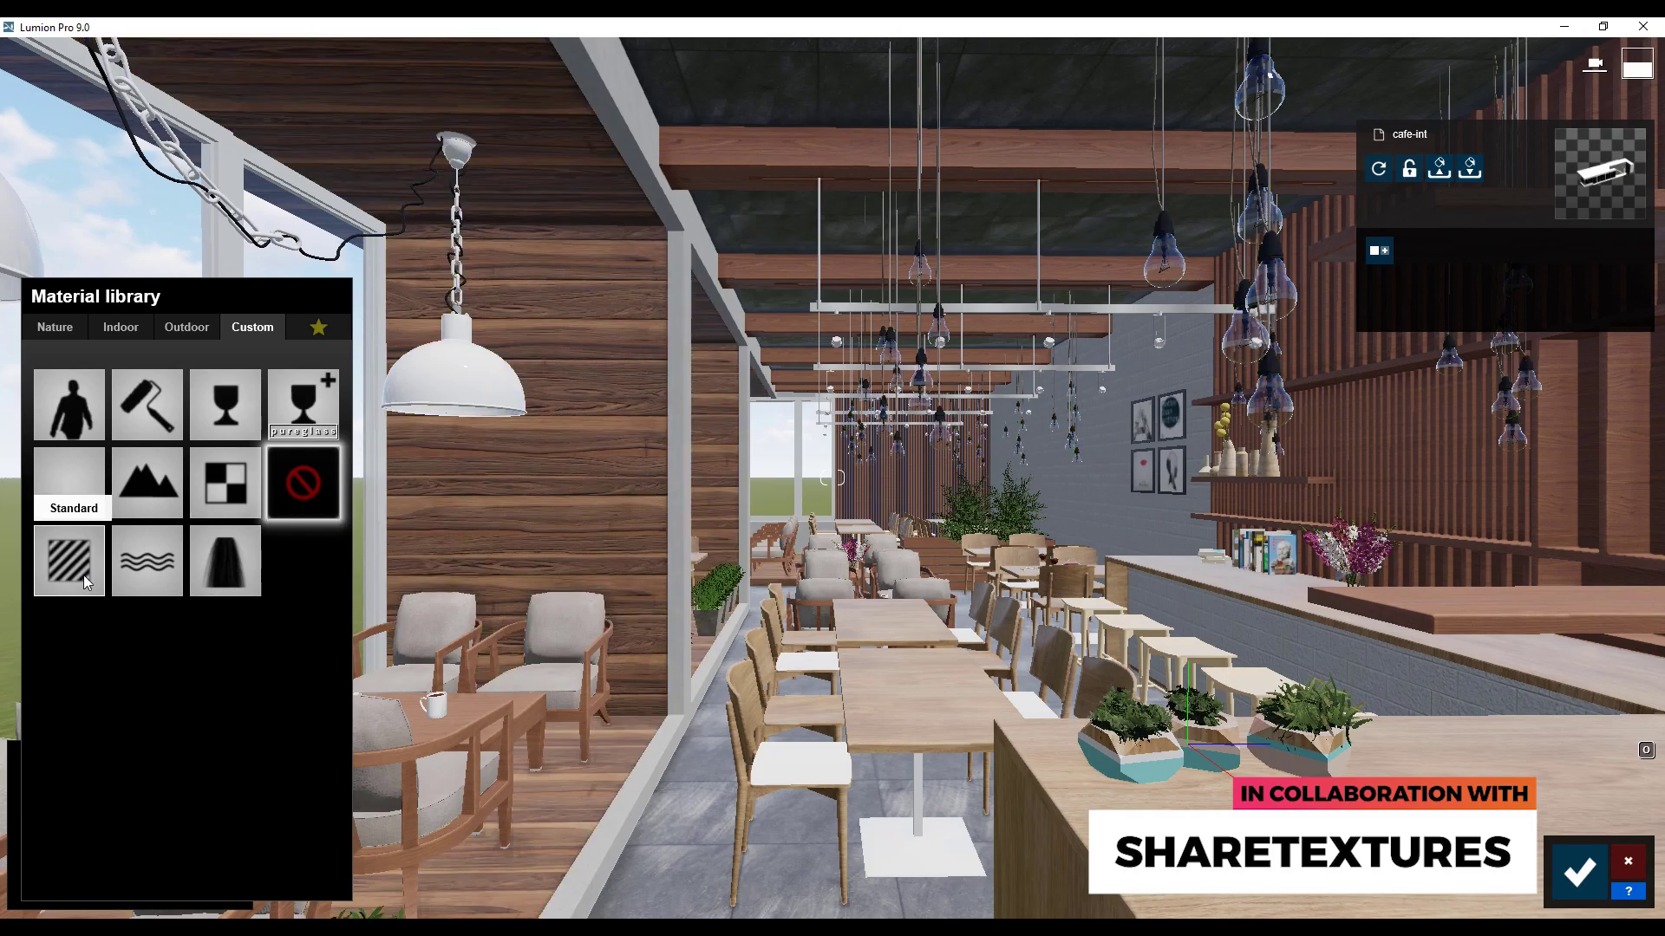
left_click(84, 575)
left_click_drag(105, 652, 90, 654)
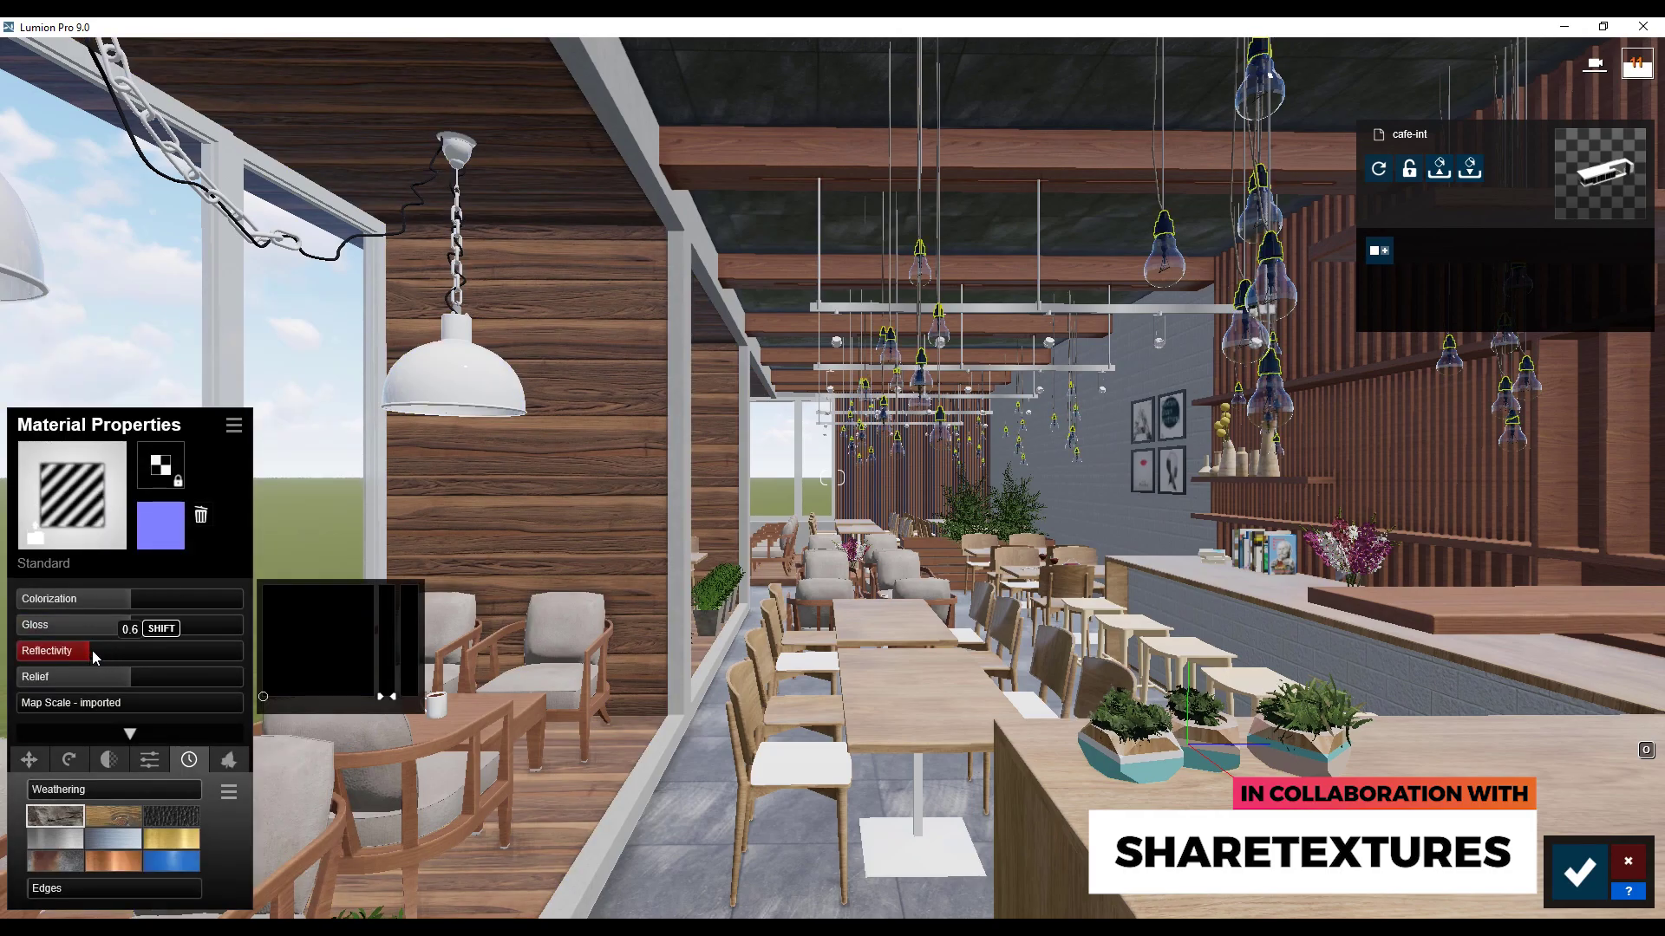
left_click(113, 626)
left_click(1579, 872)
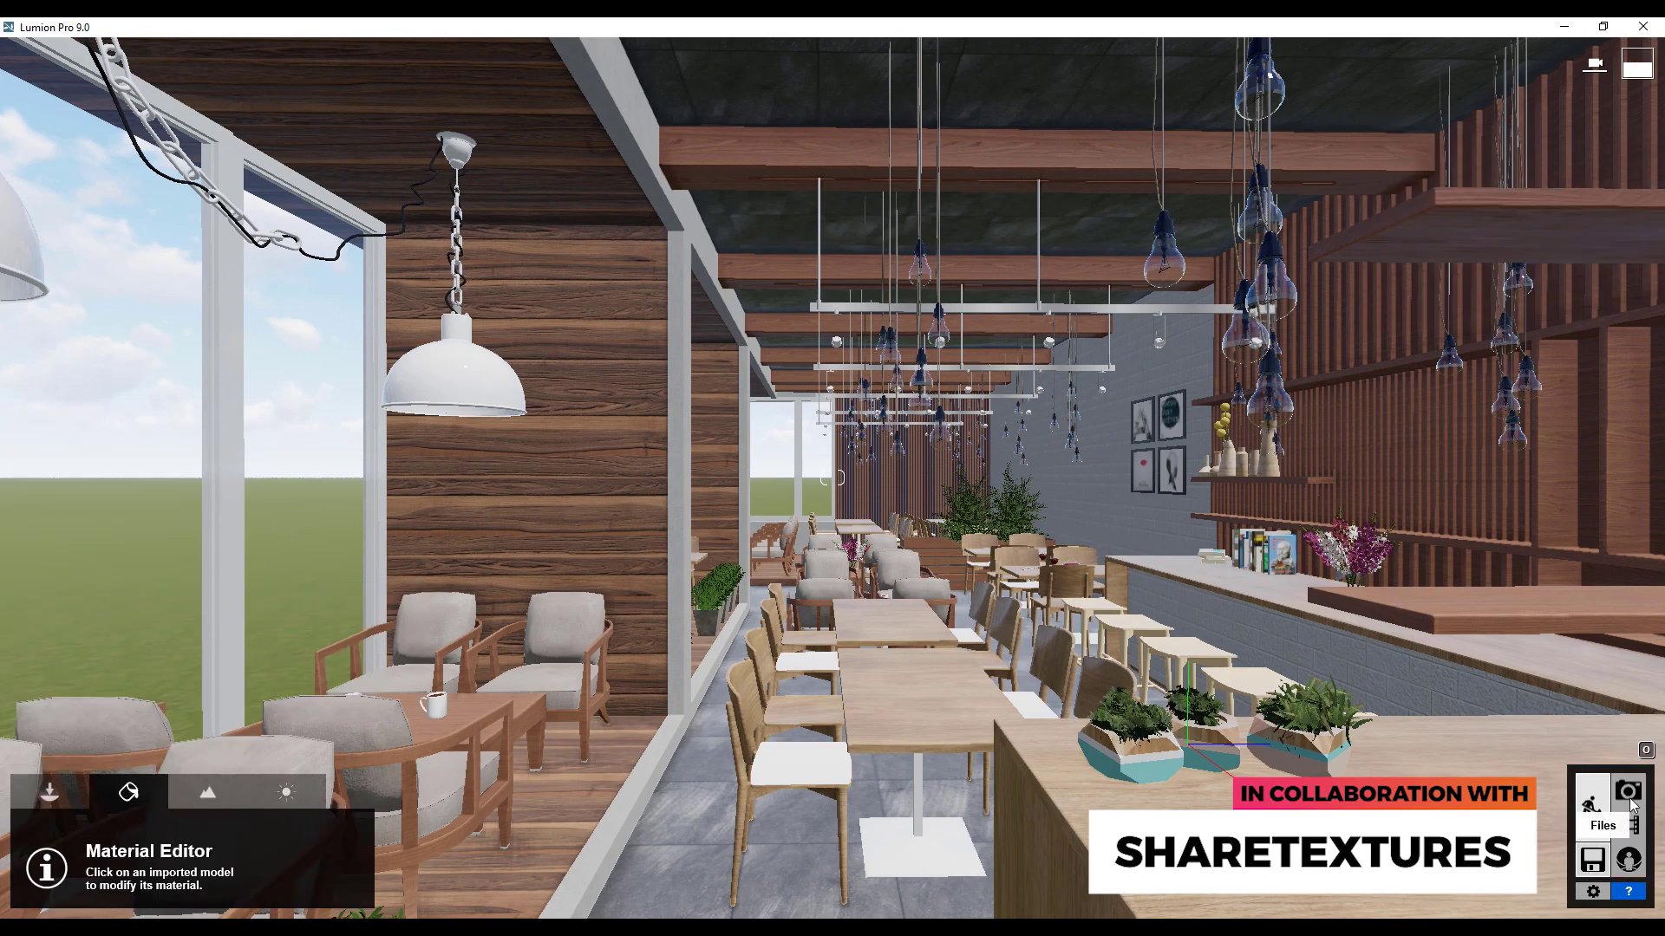
left_click(1628, 790)
- Apply the Interior style and the 2-Point Perspective camera effect to the photo
left_click(144, 120)
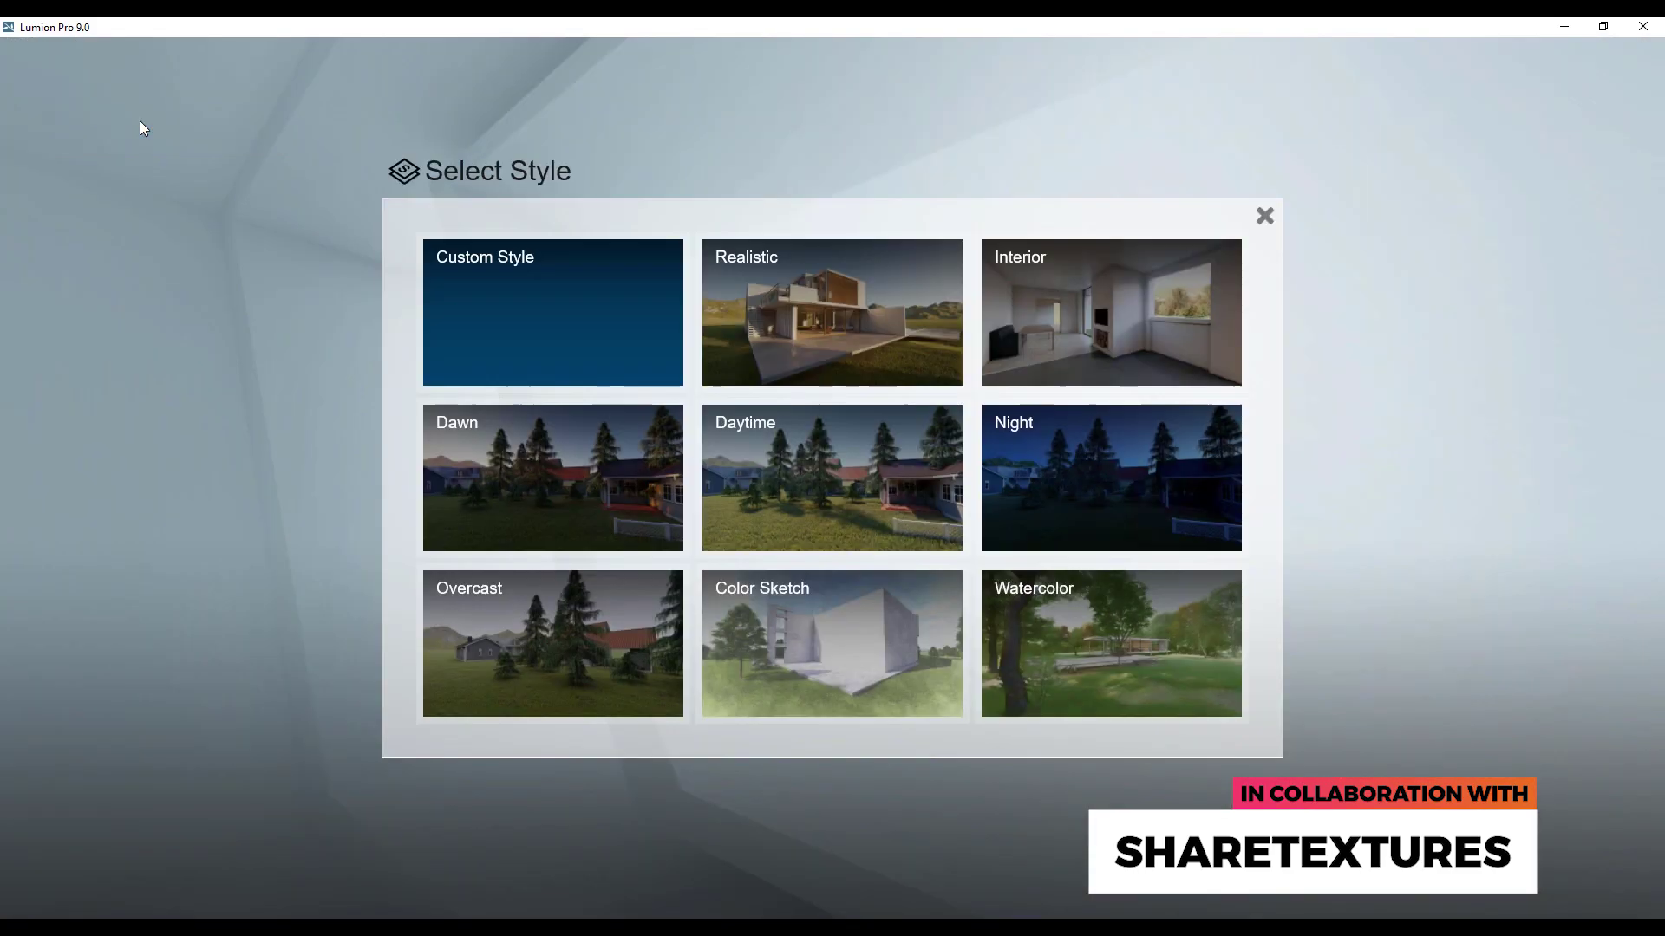
left_click(1085, 286)
left_click(510, 170)
left_click(1018, 278)
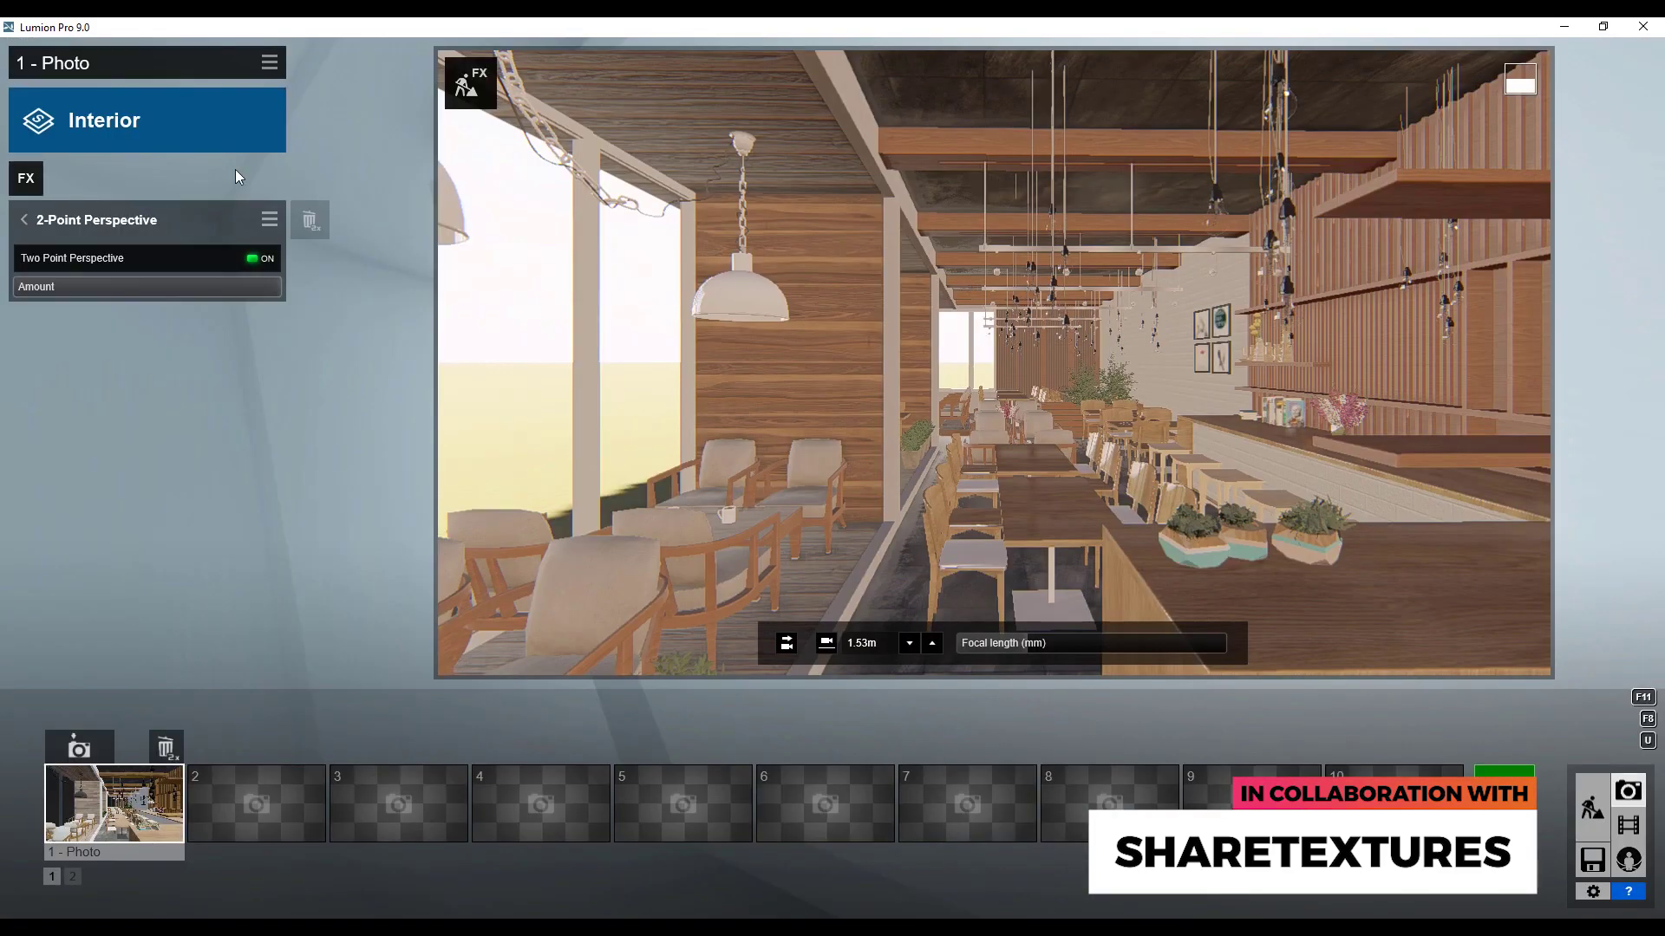
left_click(26, 174)
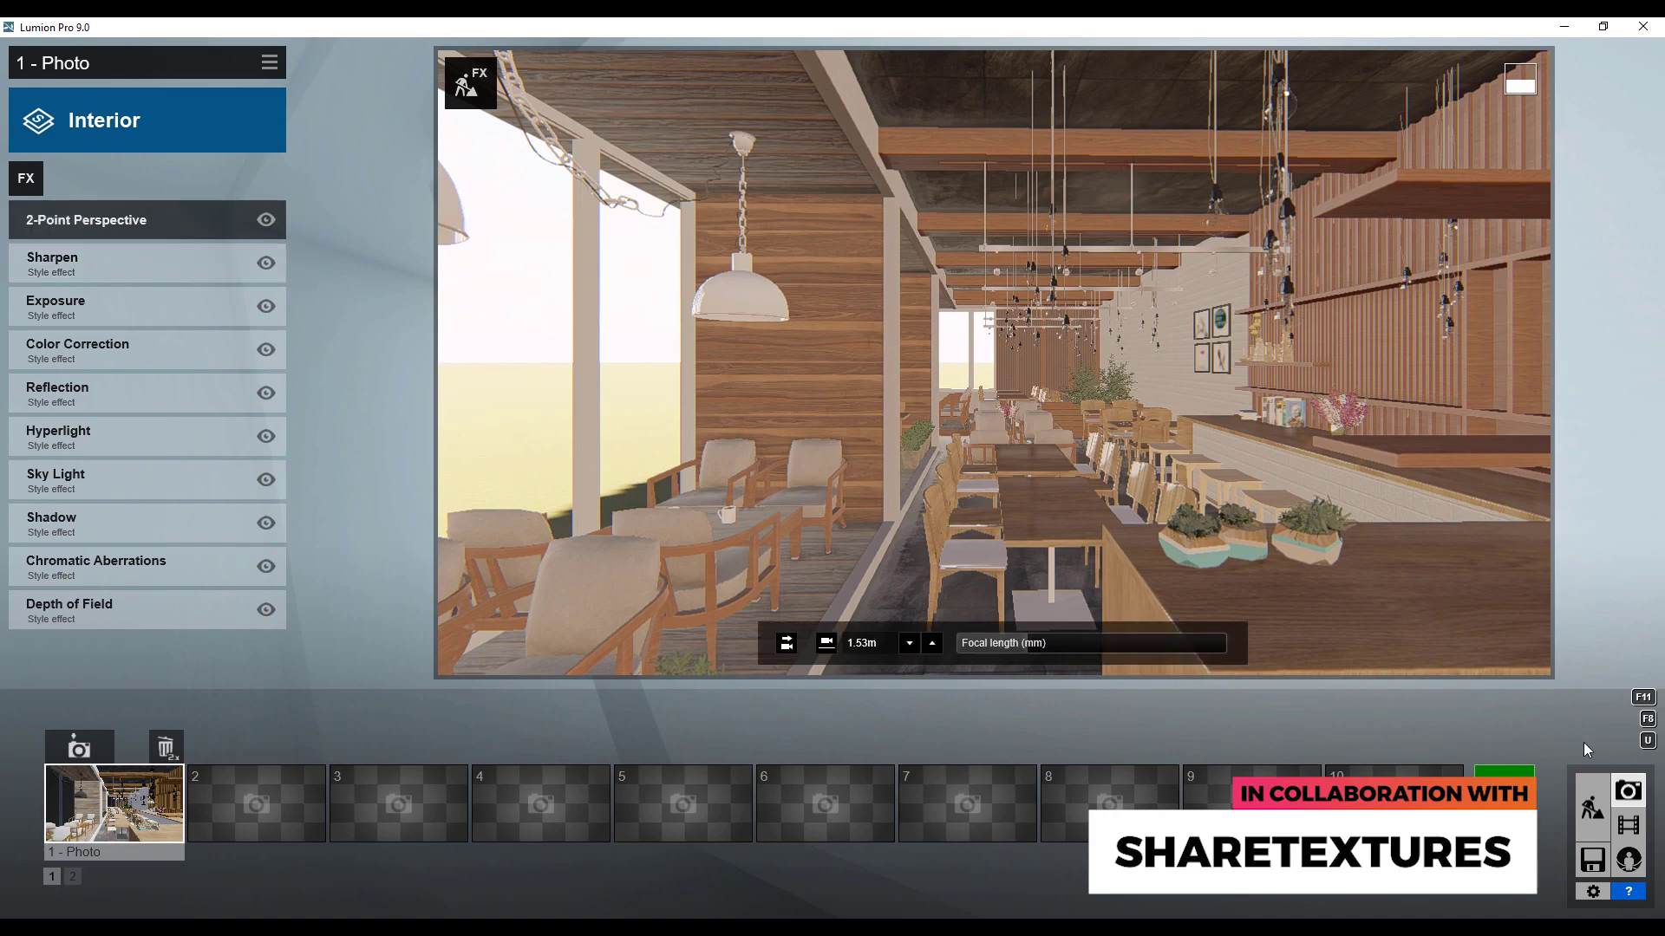
- Render the photo as a 1920x1080 JPG, then return to Build mode
left_click(1505, 785)
left_click(650, 701)
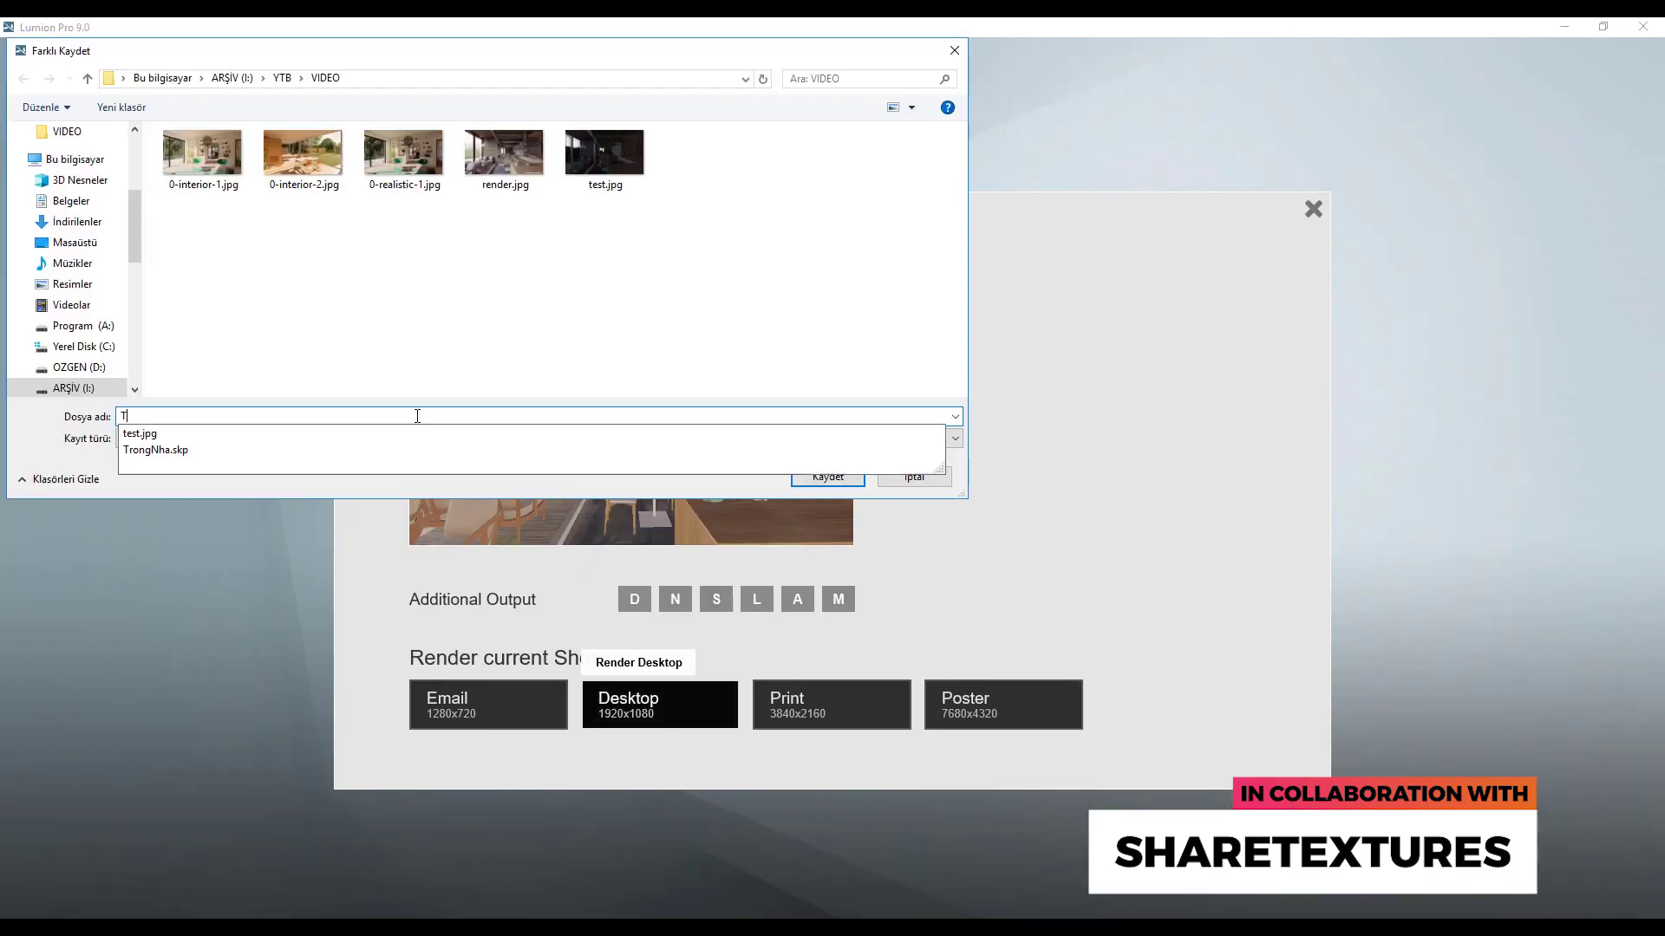
left_click(814, 477)
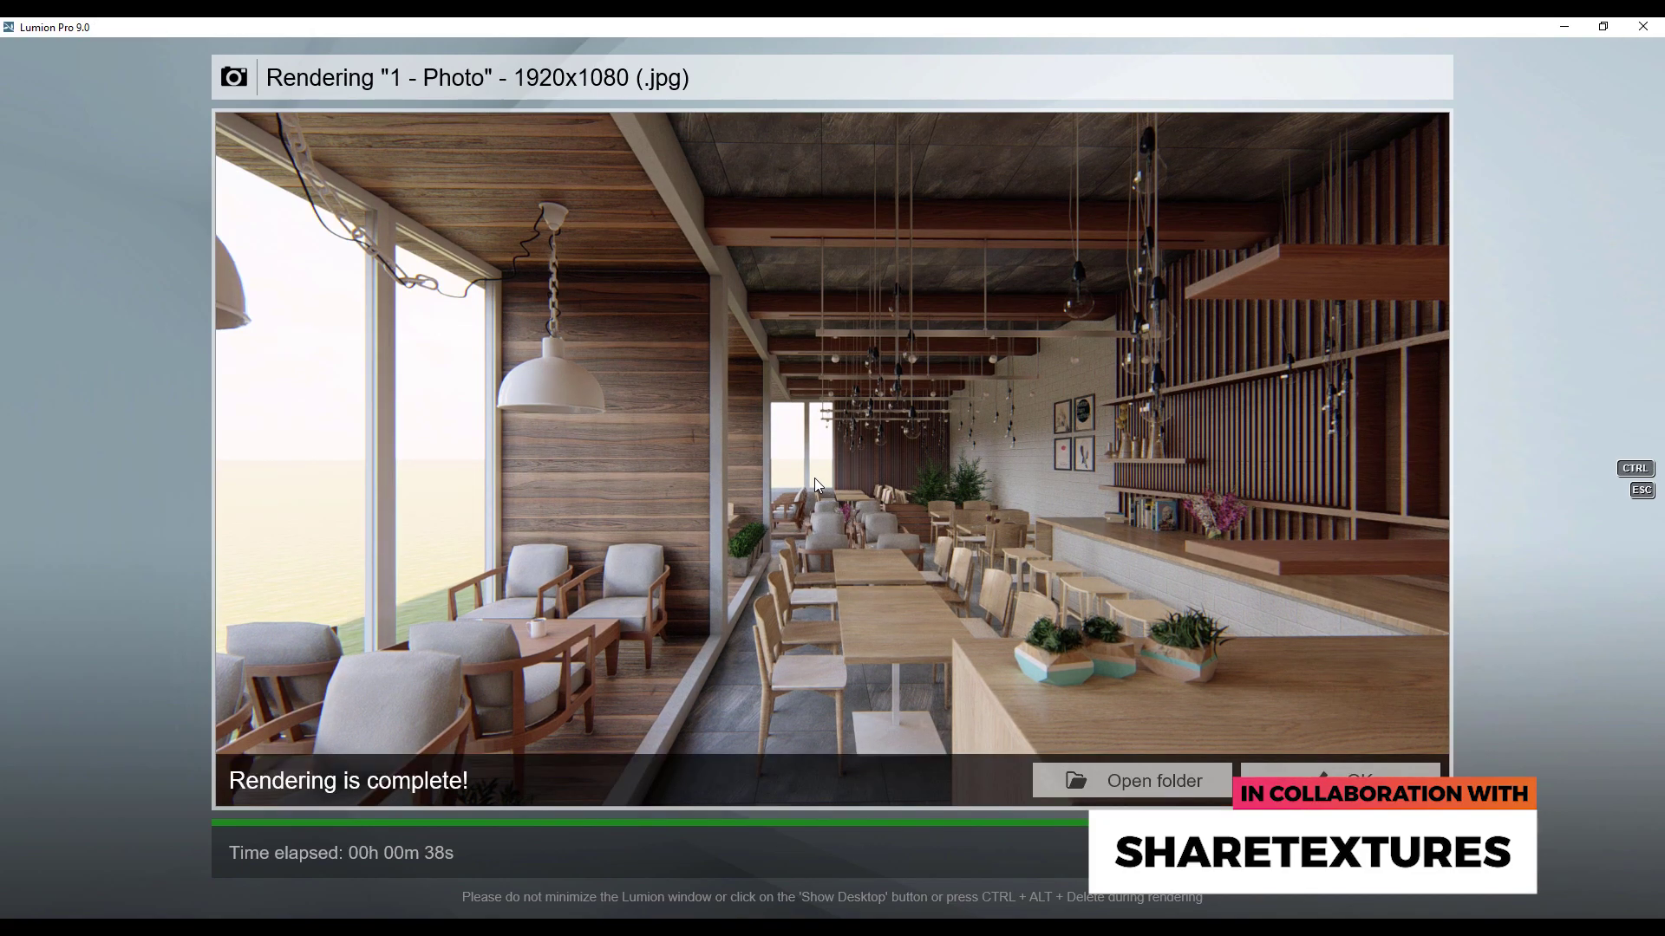
left_click(1340, 772)
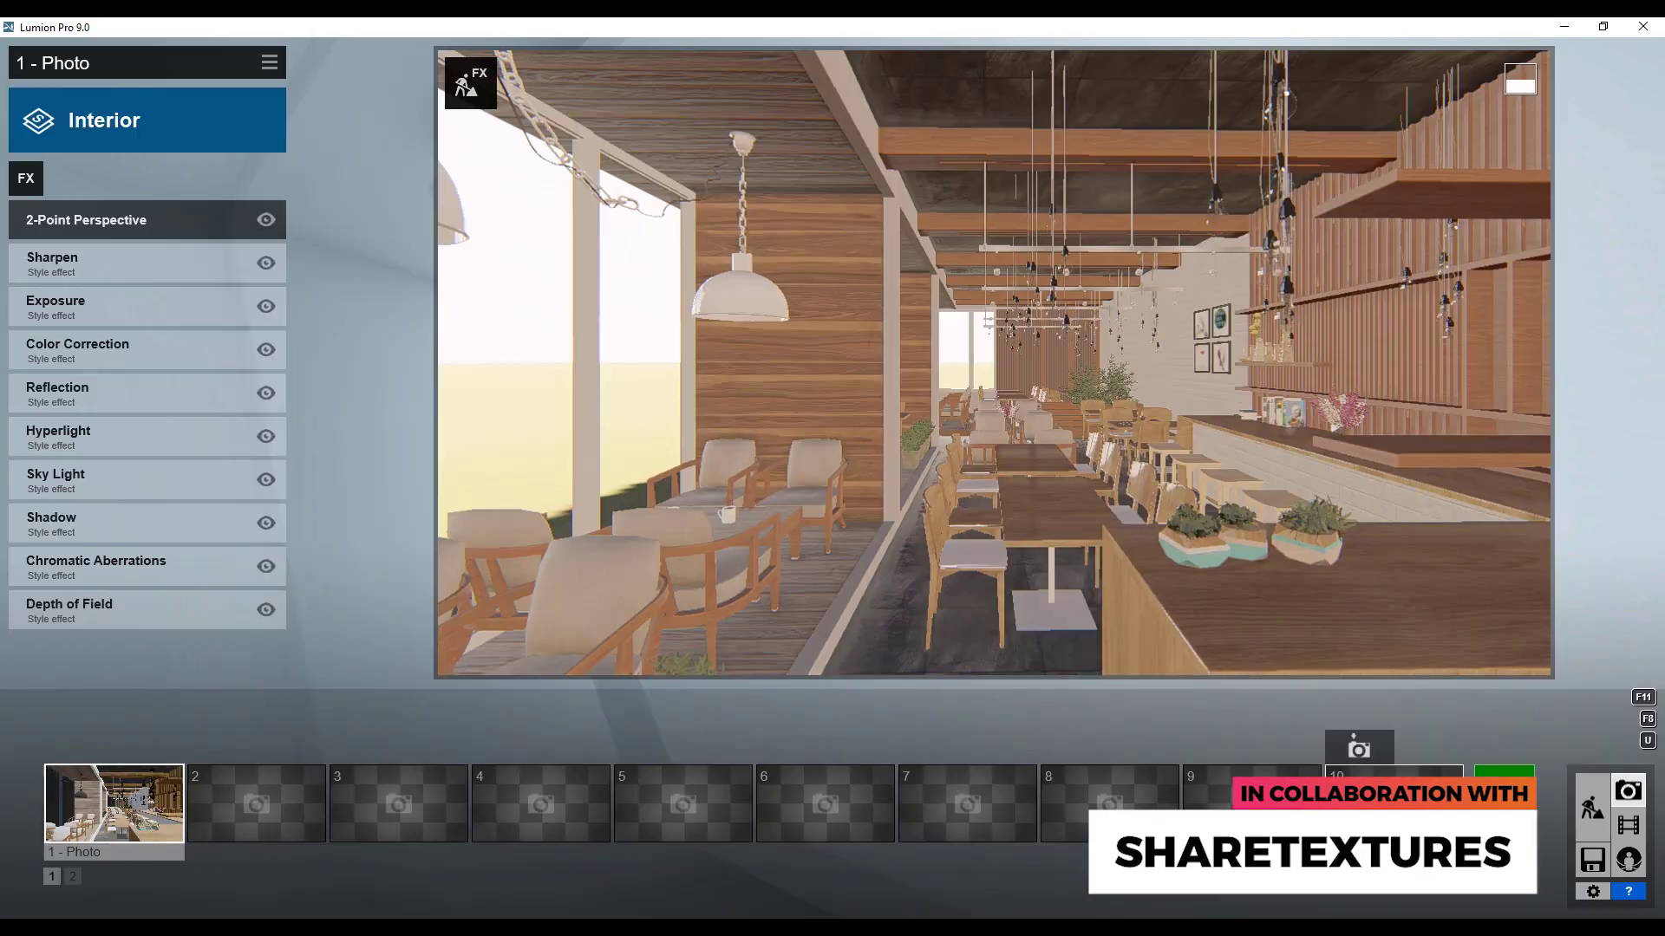
left_click(1593, 806)
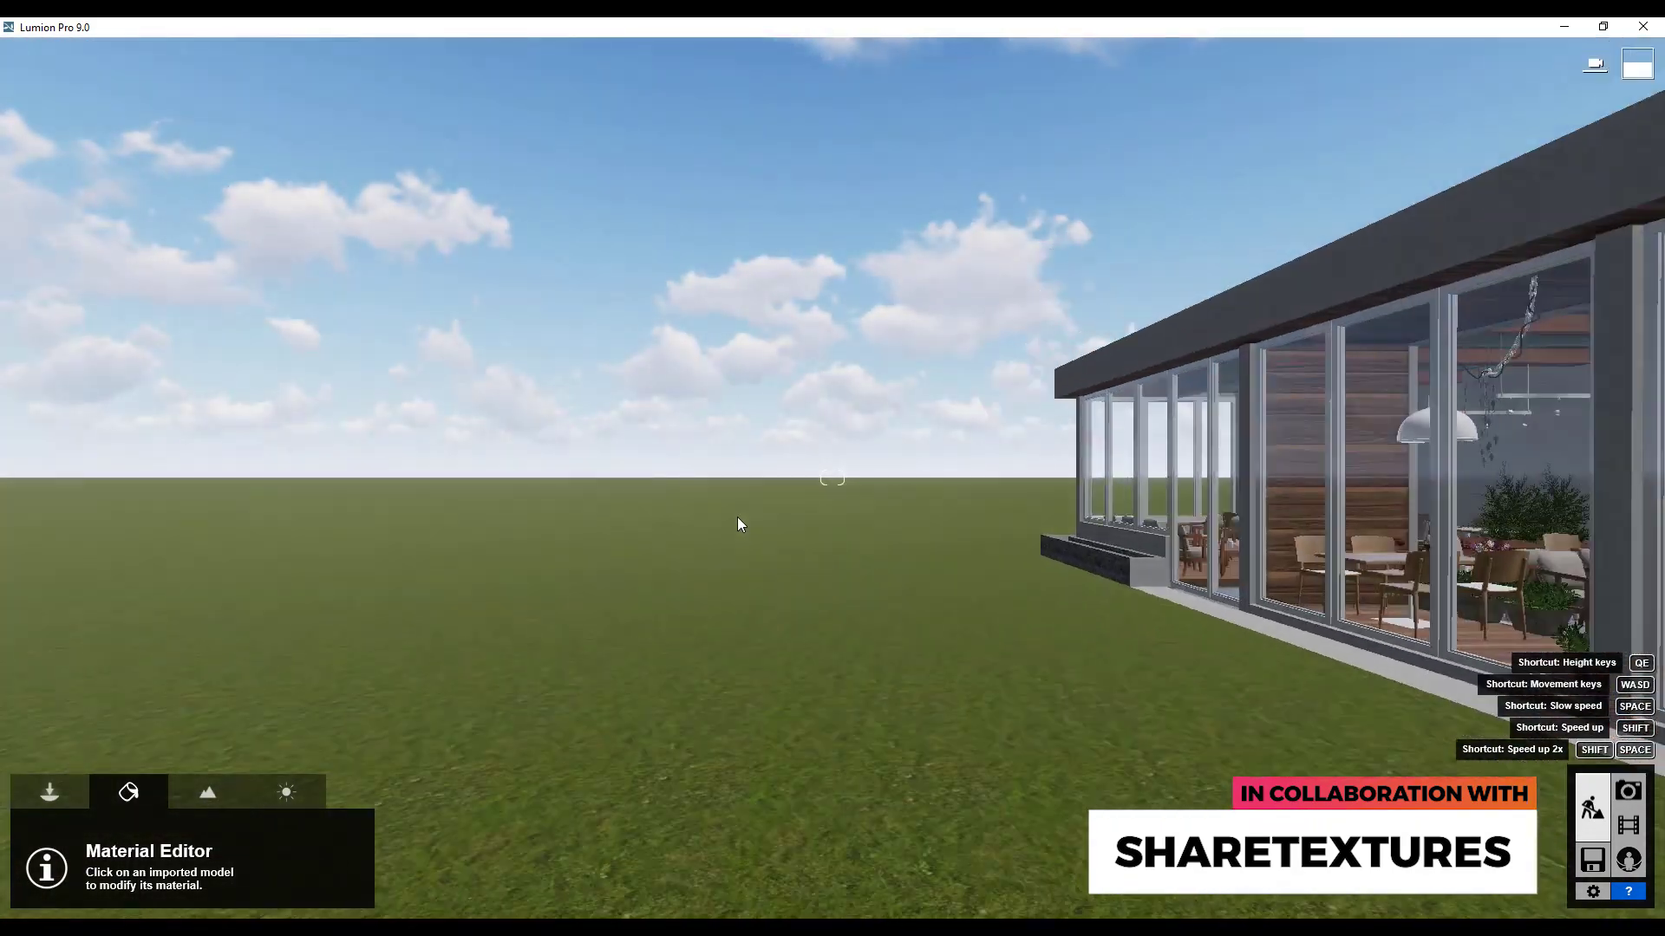
- Select the Chinese Juniper from the Nature conifers for placement
left_click(49, 792)
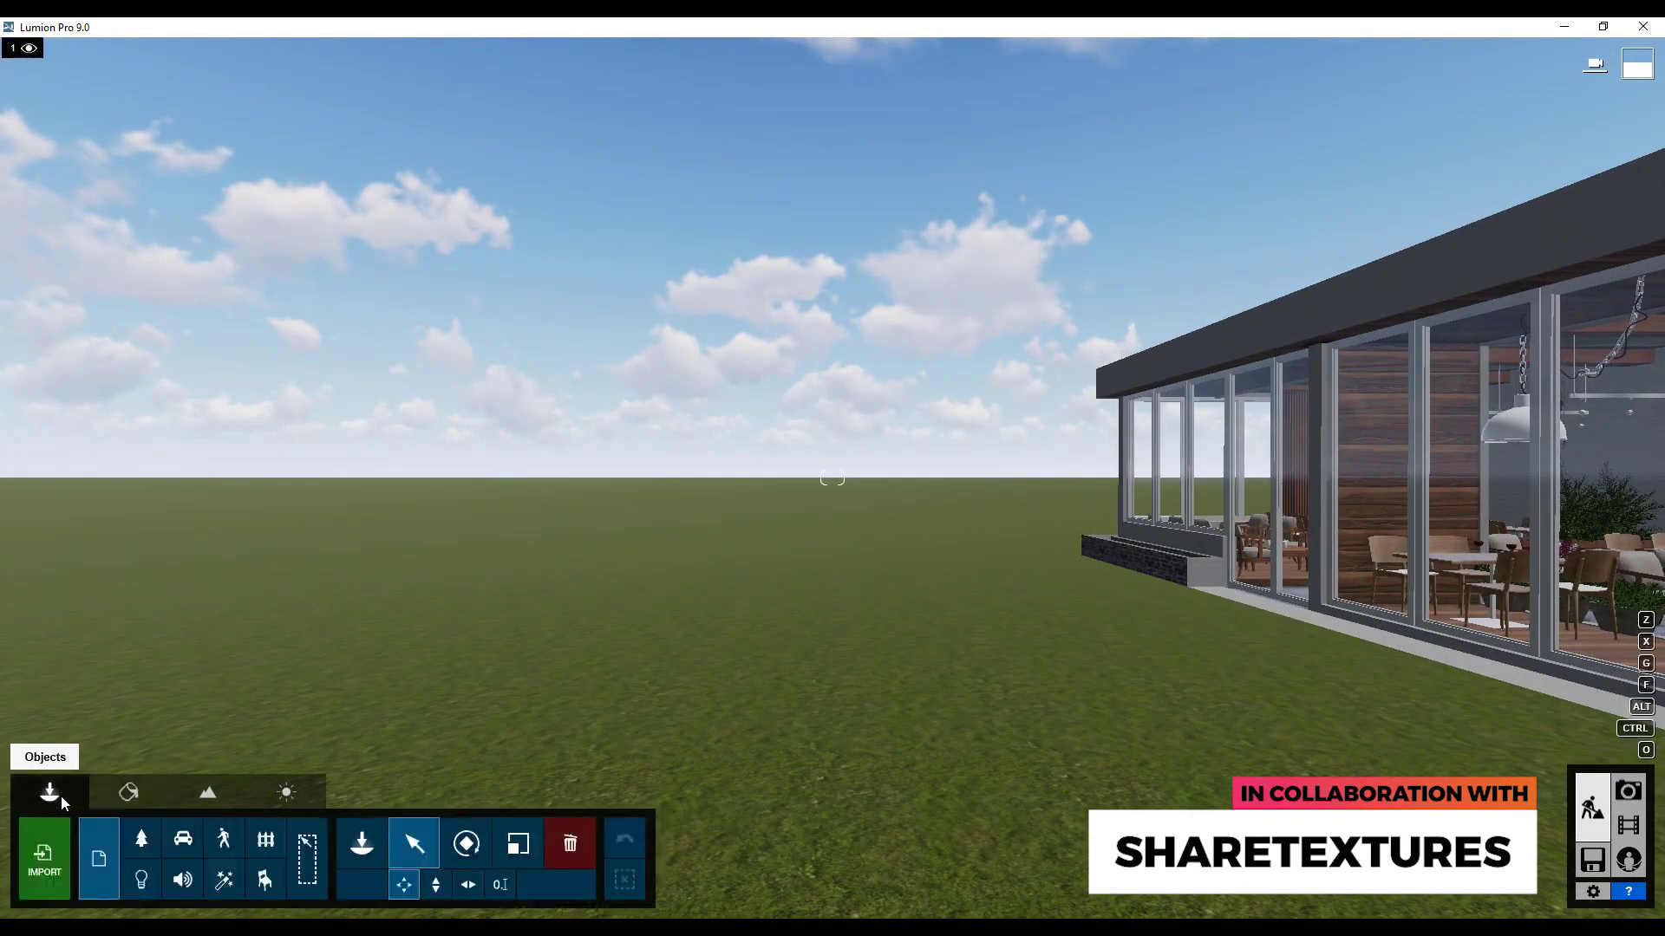
left_click(139, 845)
left_click(139, 846)
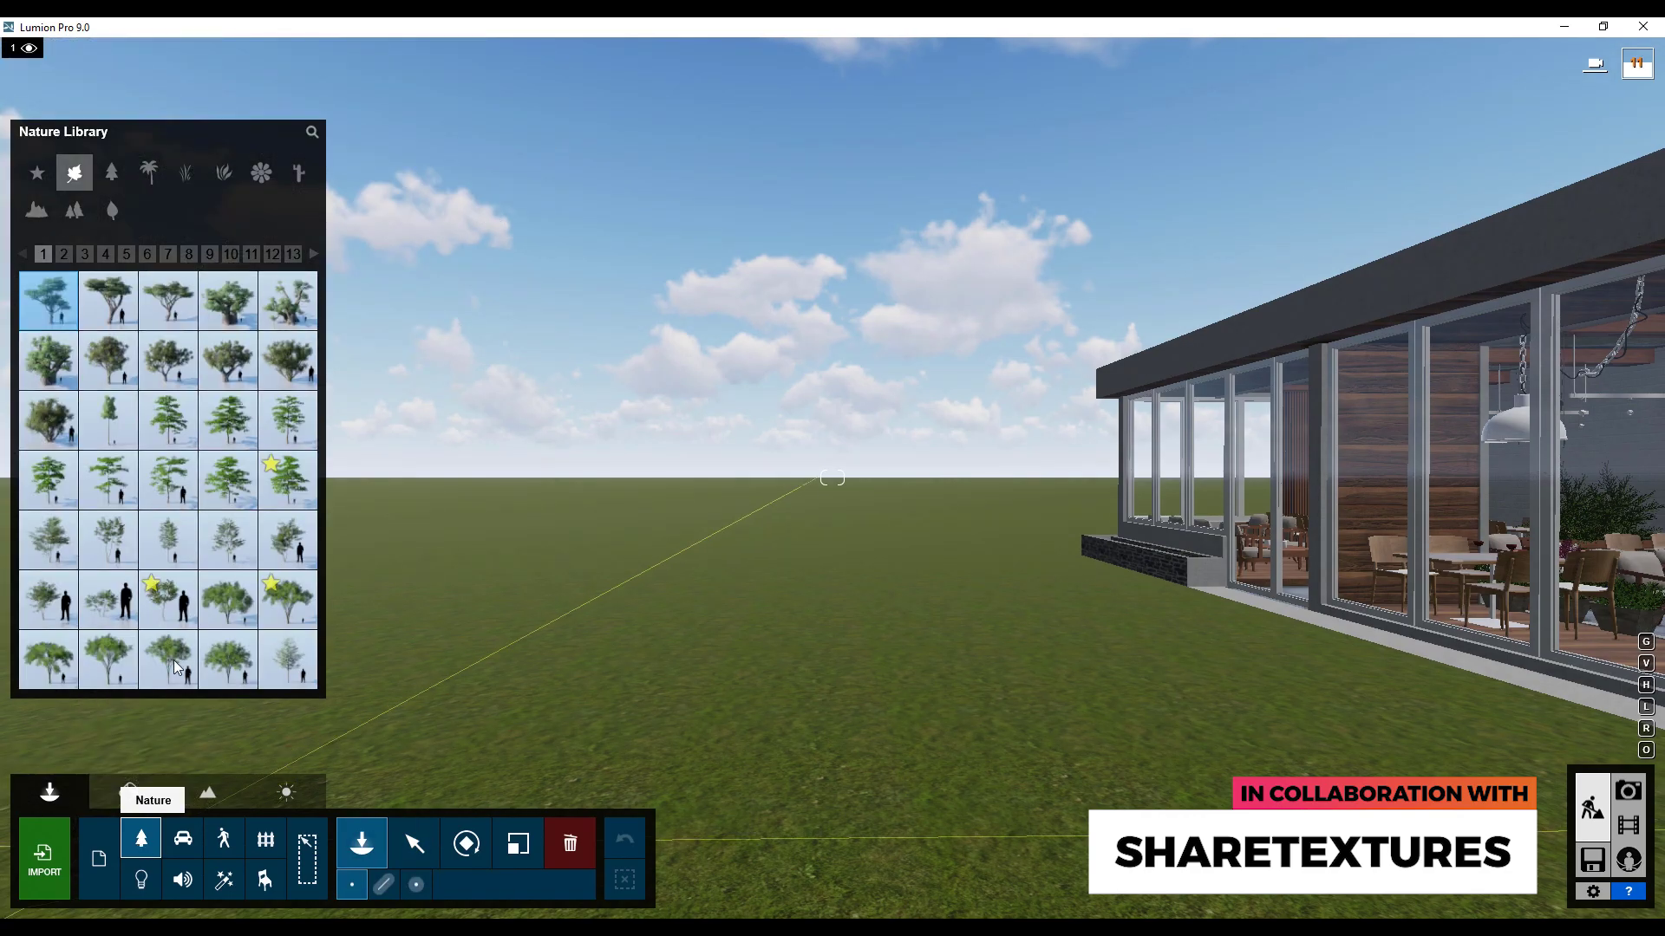
left_click(113, 175)
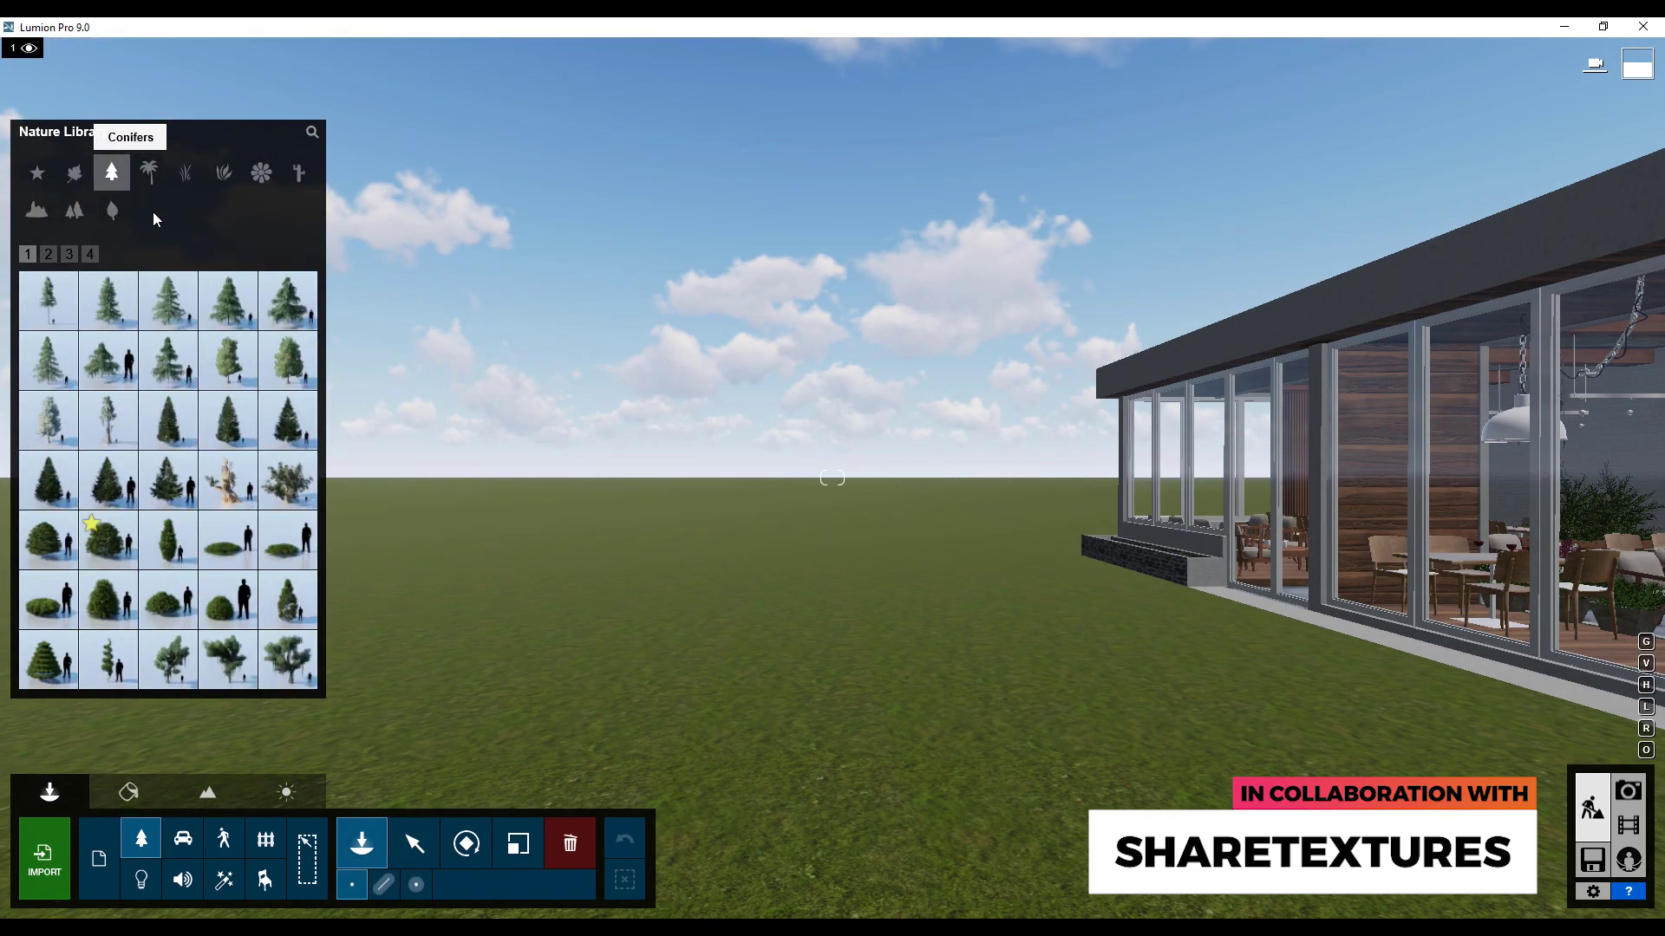
left_click(109, 537)
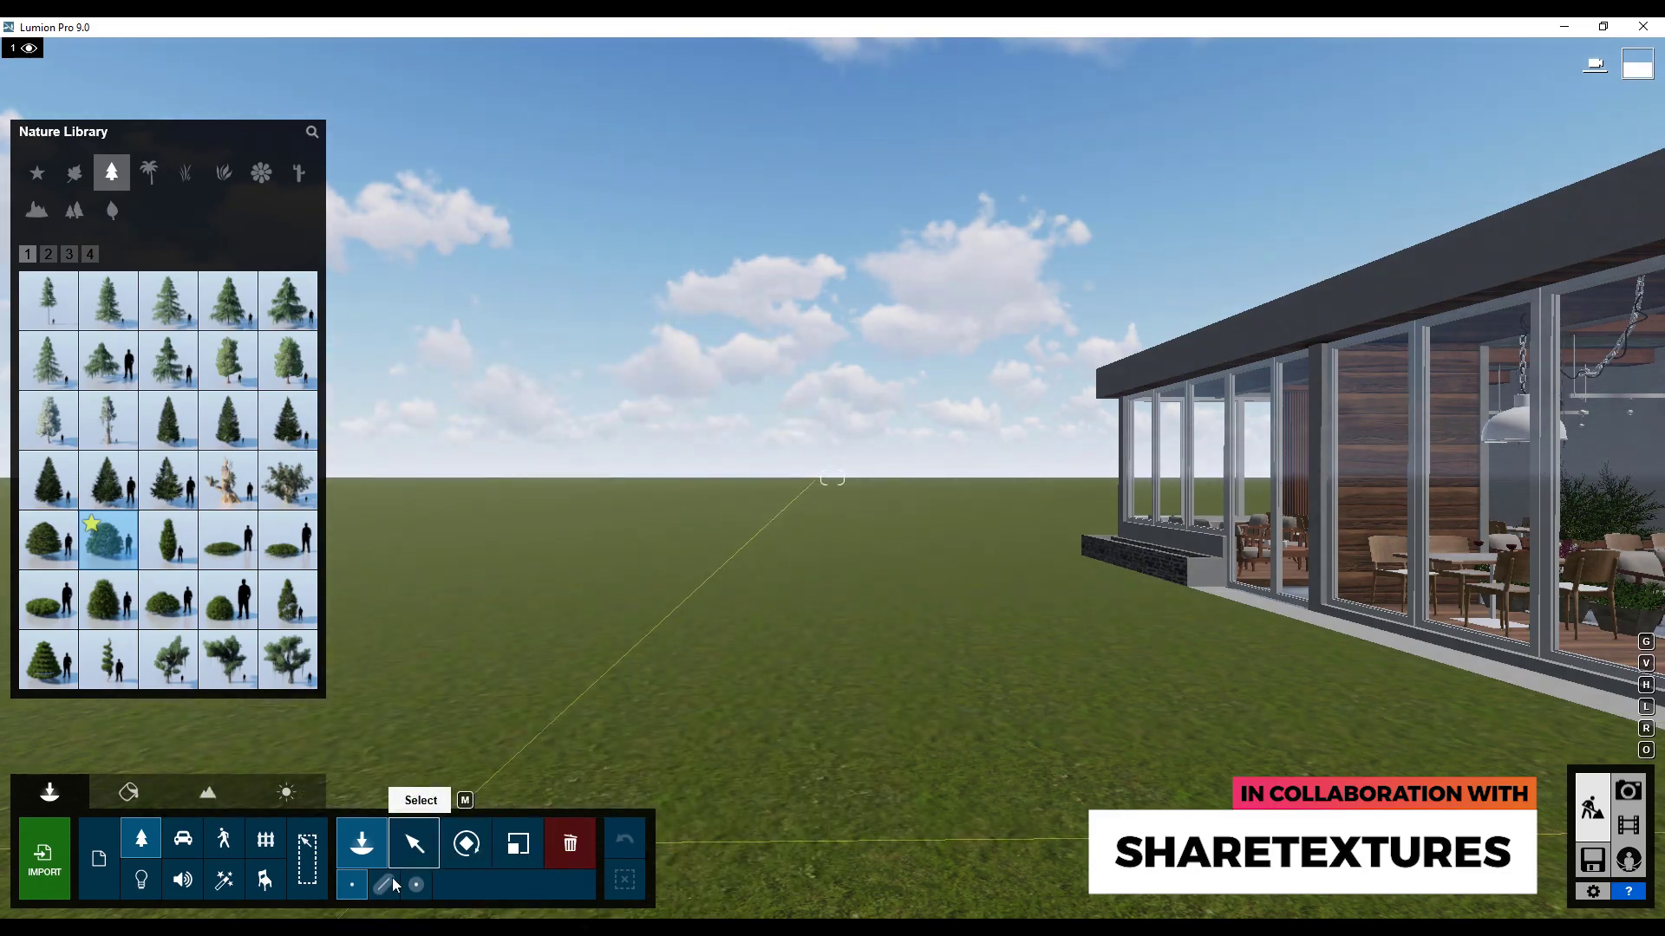
- Draw an L-shaped mass-placement line of junipers toward the cafe building
left_click(383, 884)
left_click(607, 751)
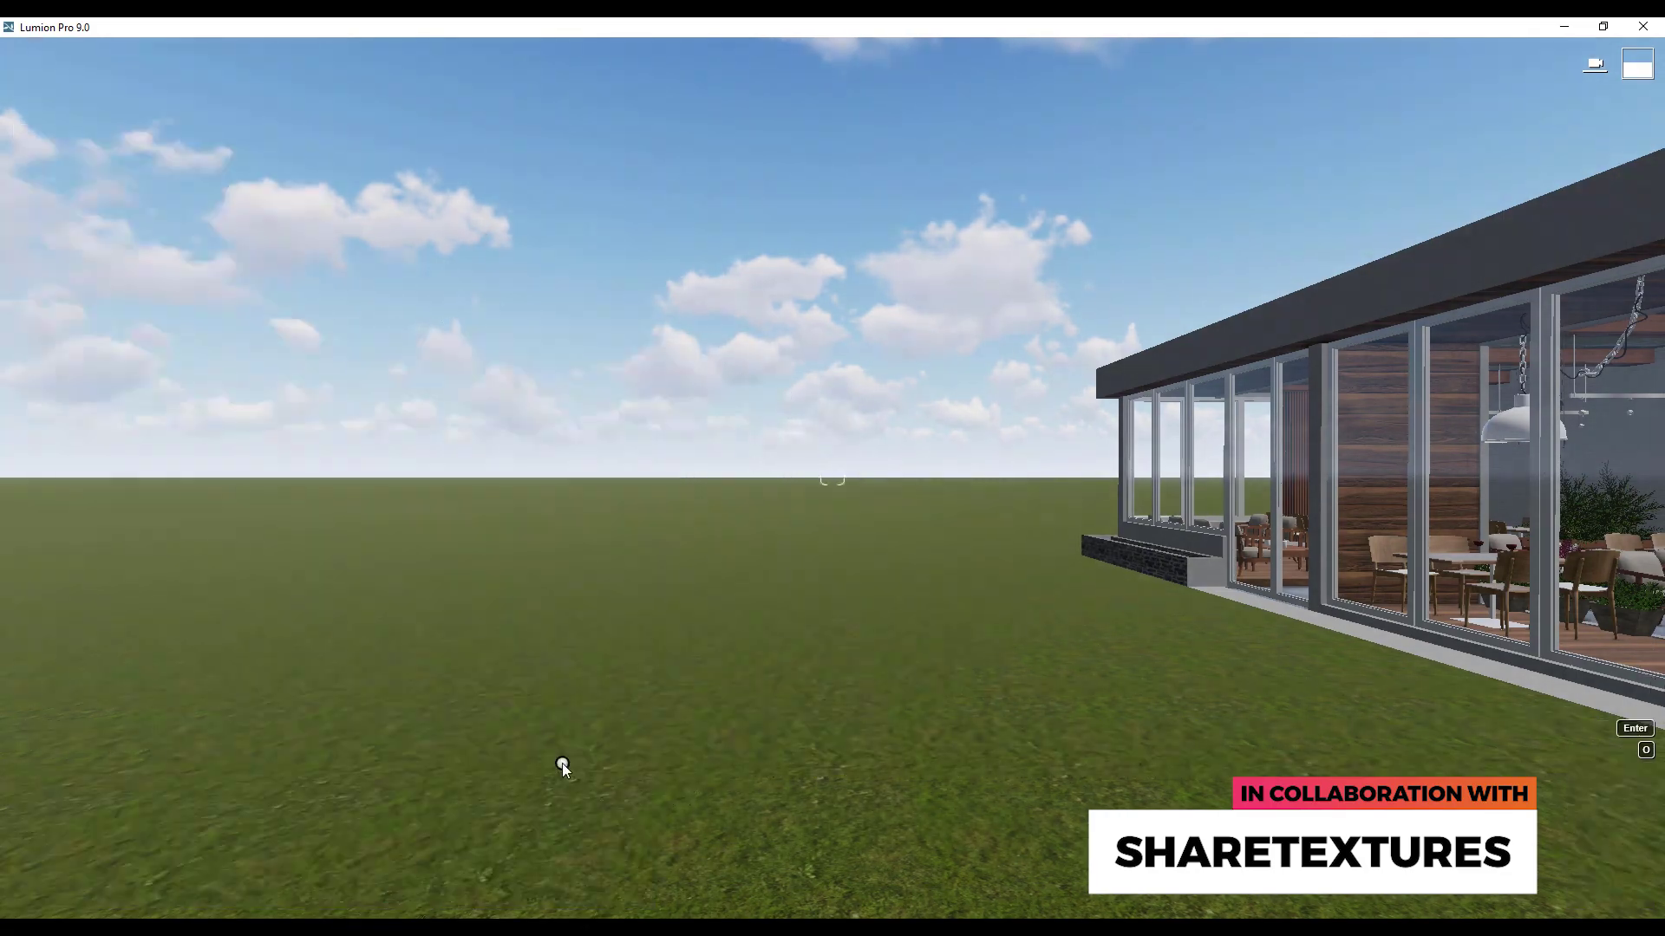
left_click_drag(562, 763, 942, 508)
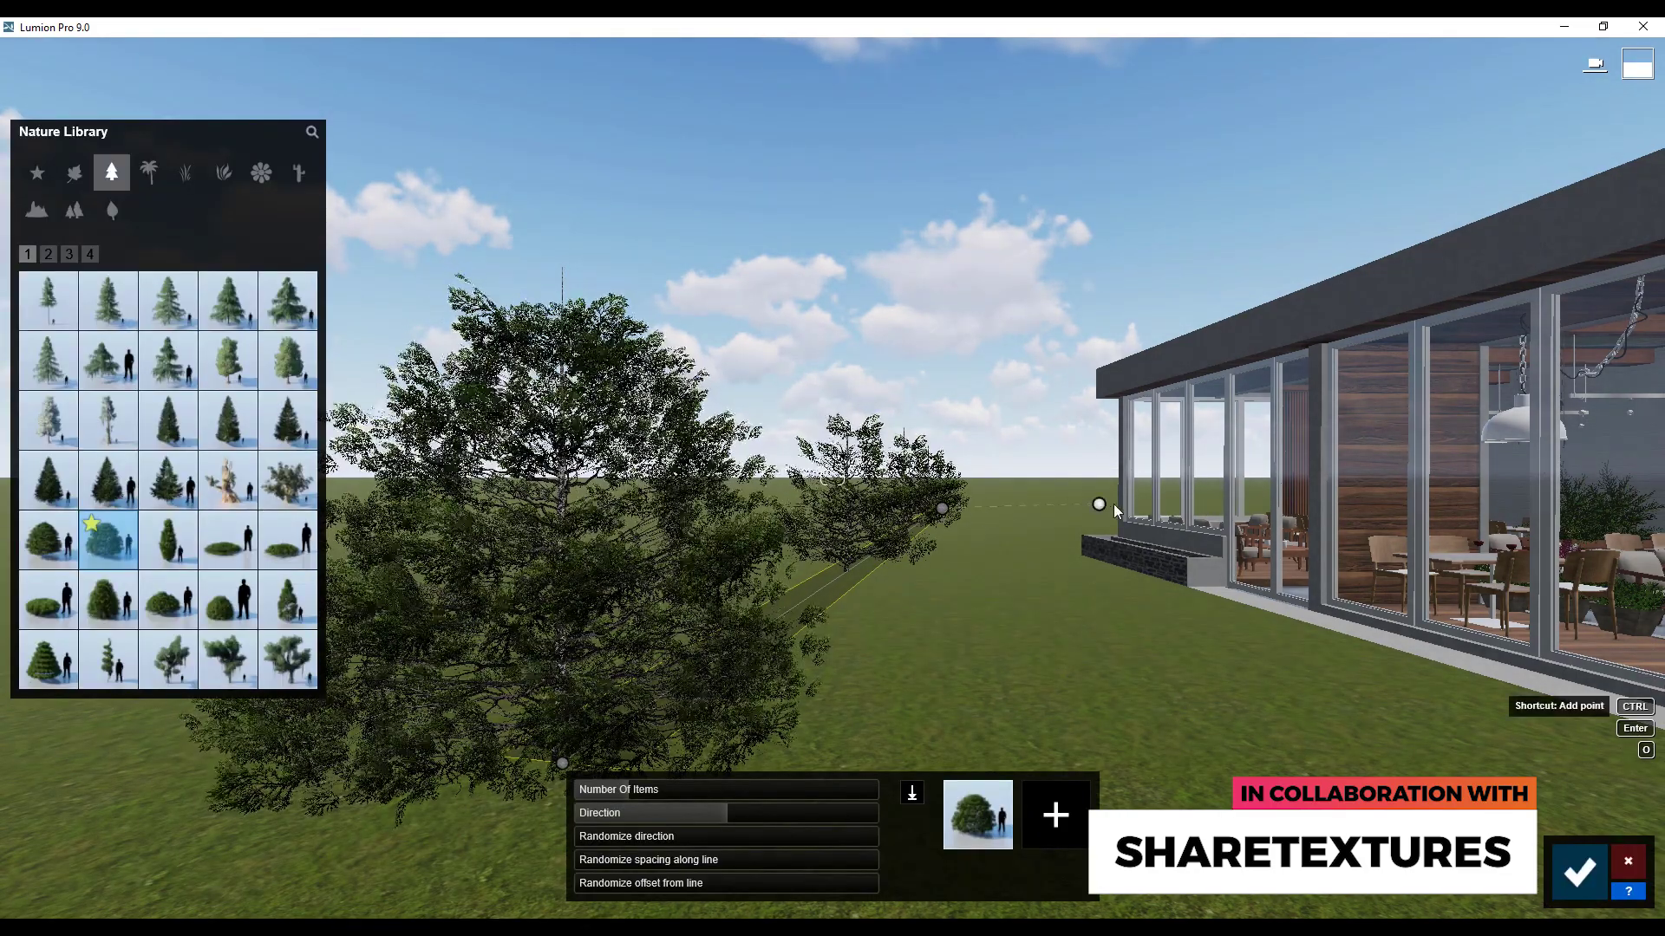
left_click(1113, 503)
mouse_move(1077, 515)
right_mouse_down()
mouse_move(843, 547)
mouse_move(795, 606)
right_mouse_up()
left_click_drag(1055, 375, 1090, 400)
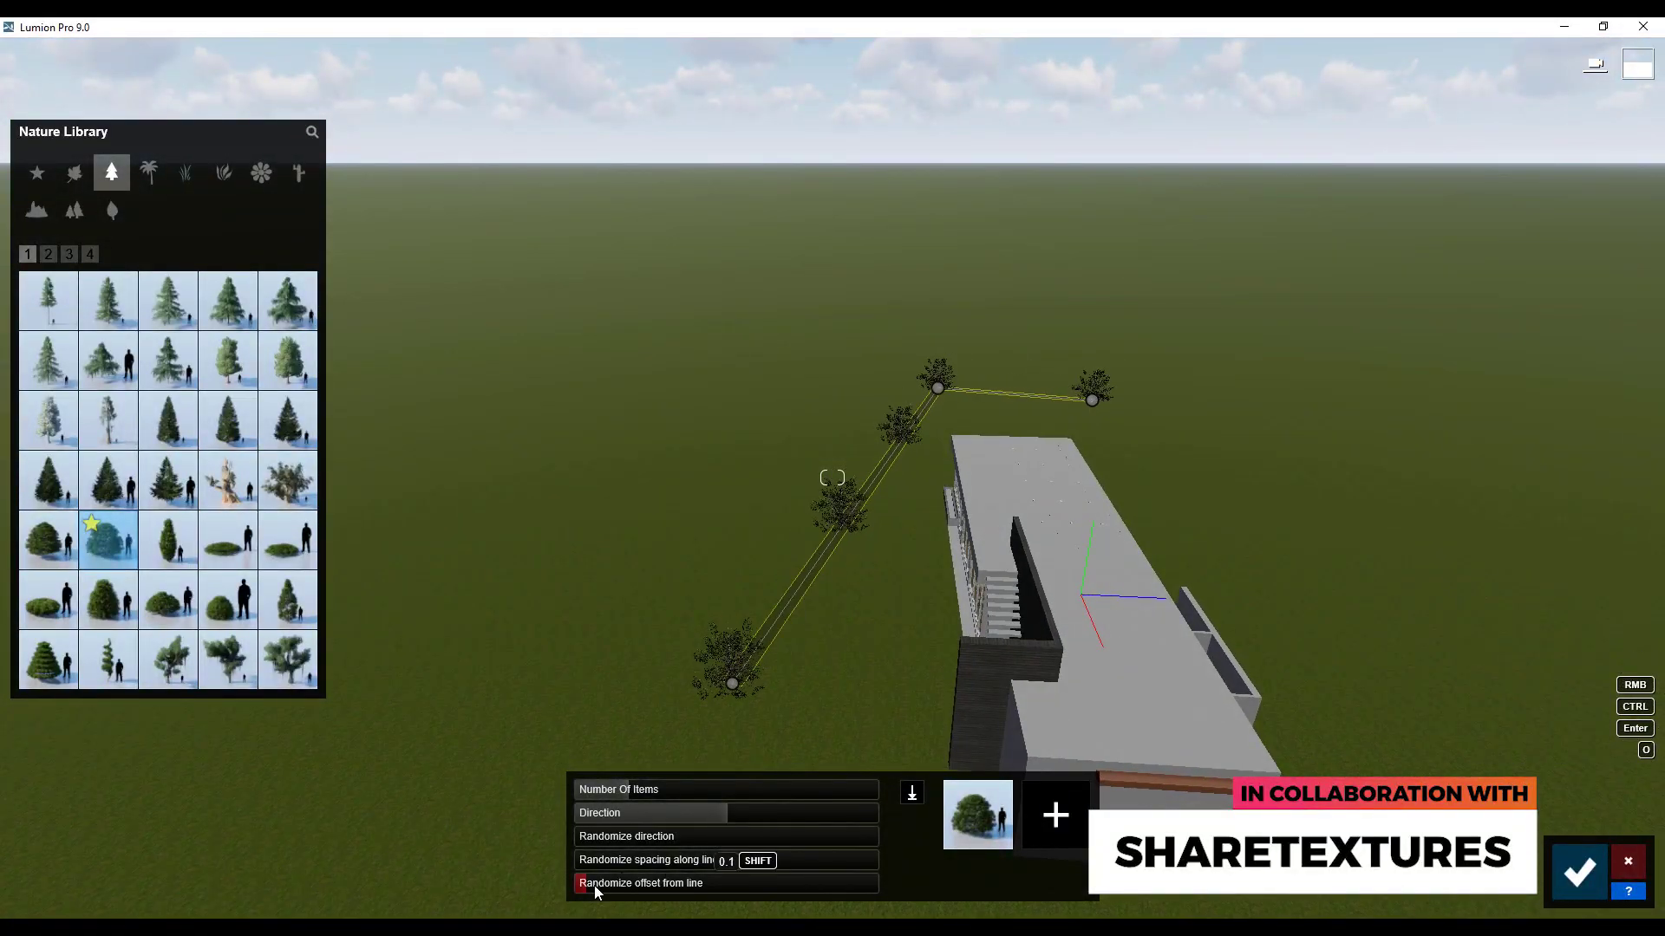
- Set the line to 17 trees with randomized offset, spacing and rotation, direction -21°
left_click_drag(595, 886, 720, 888)
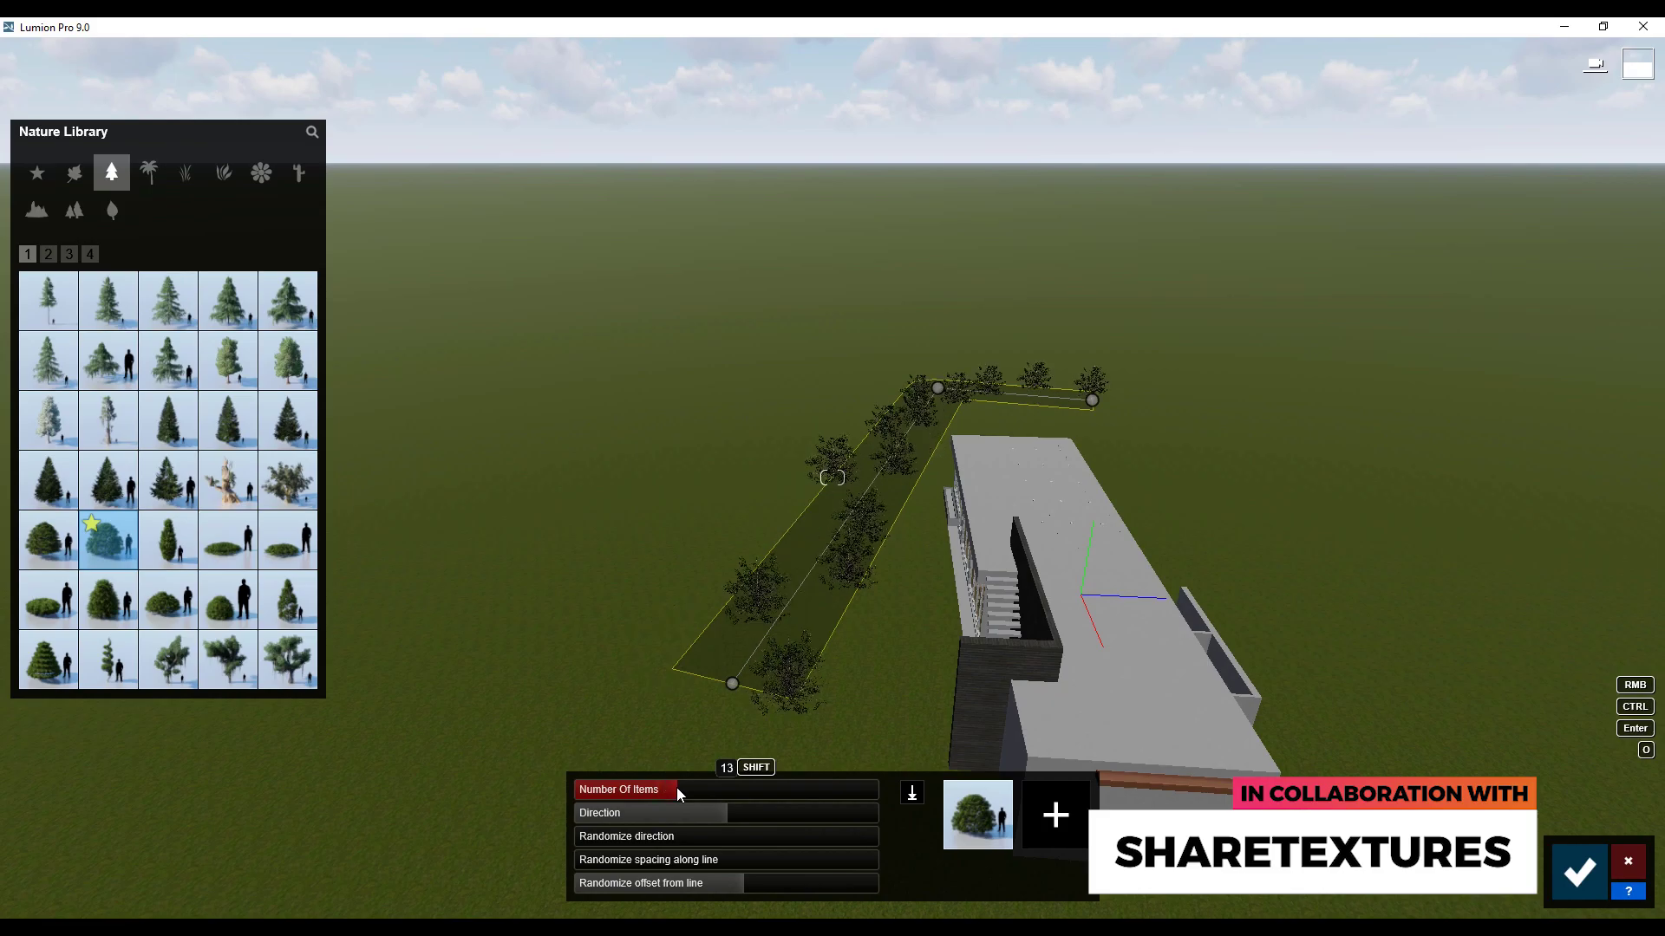
left_click_drag(676, 789, 694, 789)
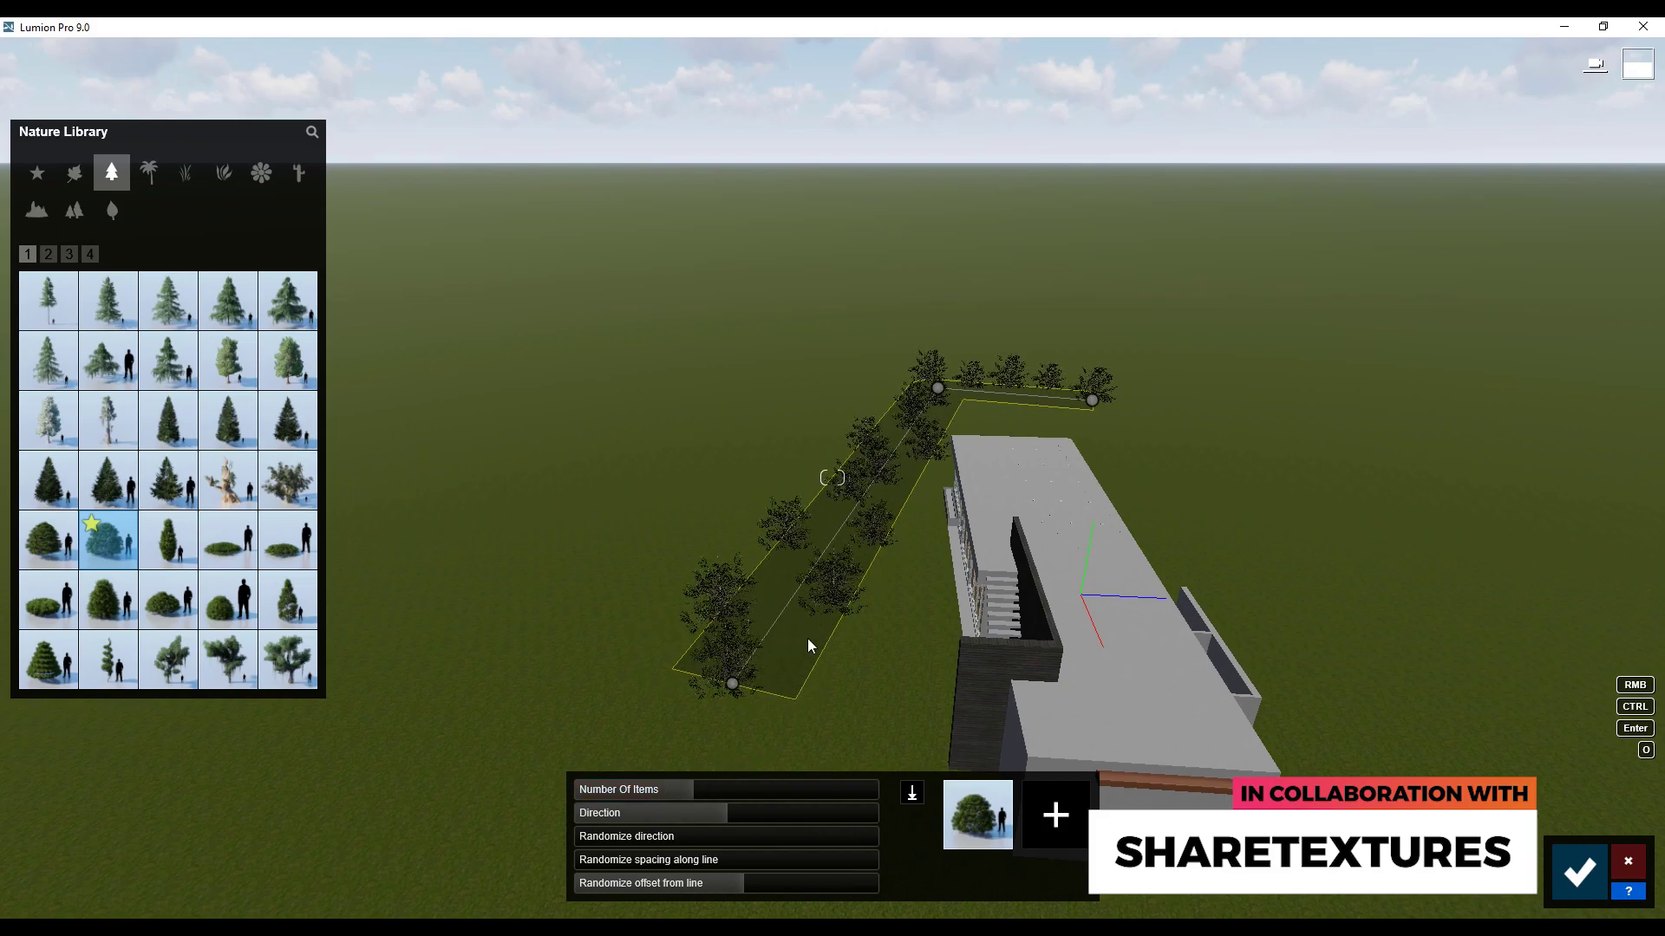
left_click_drag(596, 836, 637, 838)
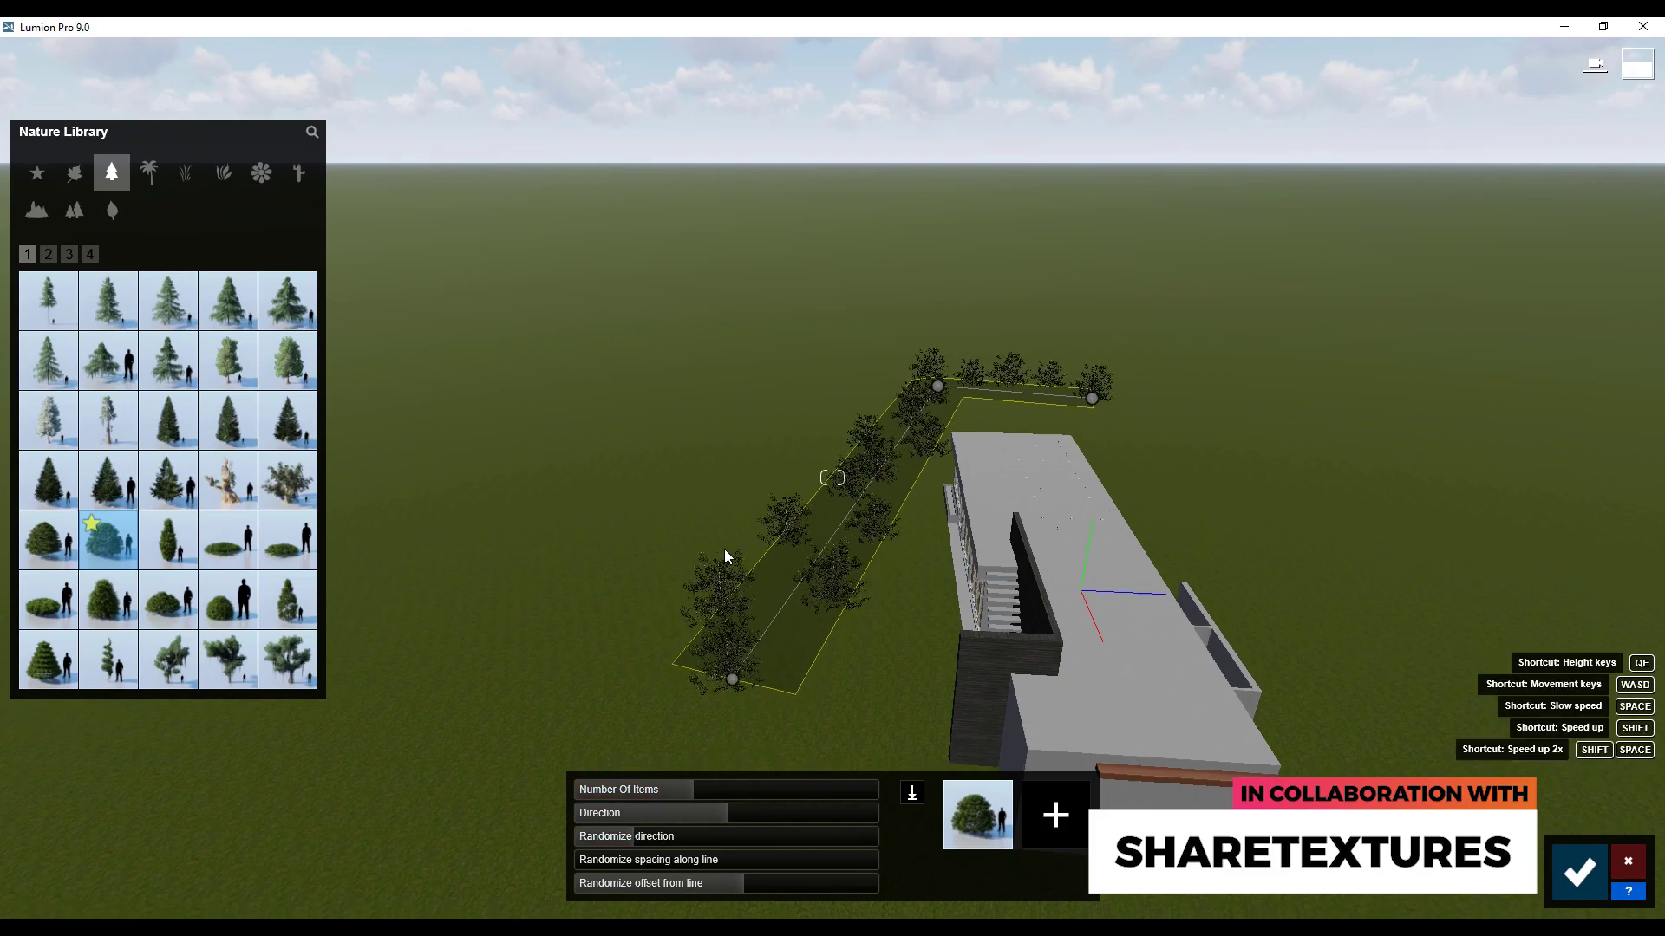
right_click_drag(725, 549, 773, 506)
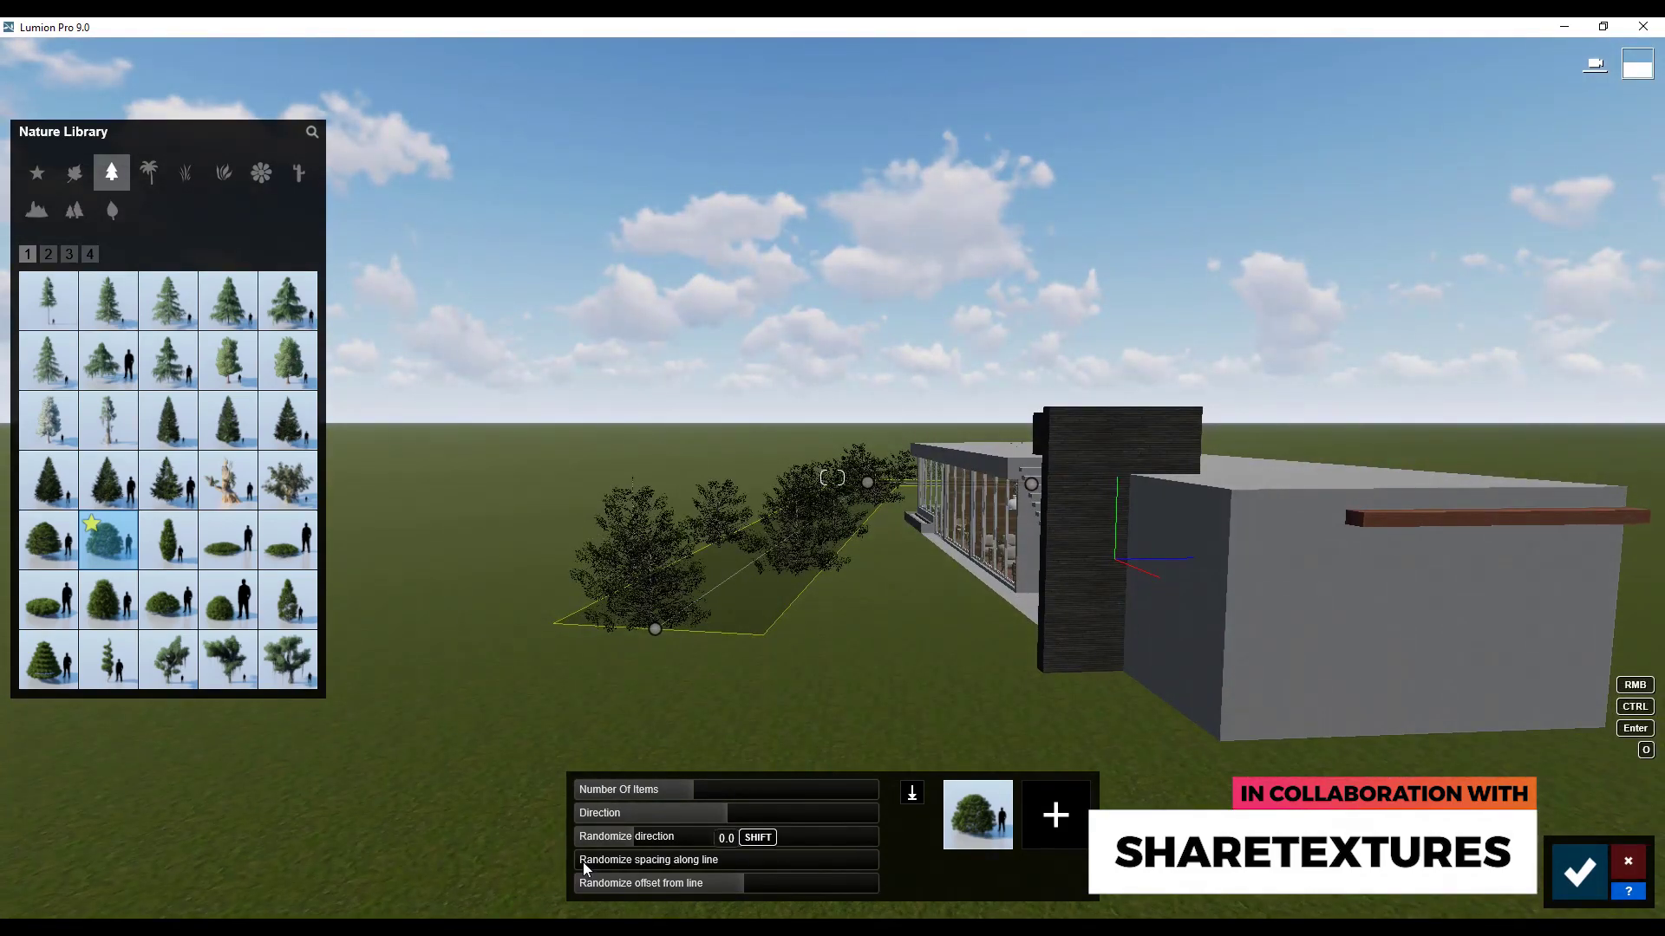
left_click_drag(583, 860, 607, 859)
key("q")
right_click_drag(720, 720, 800, 564)
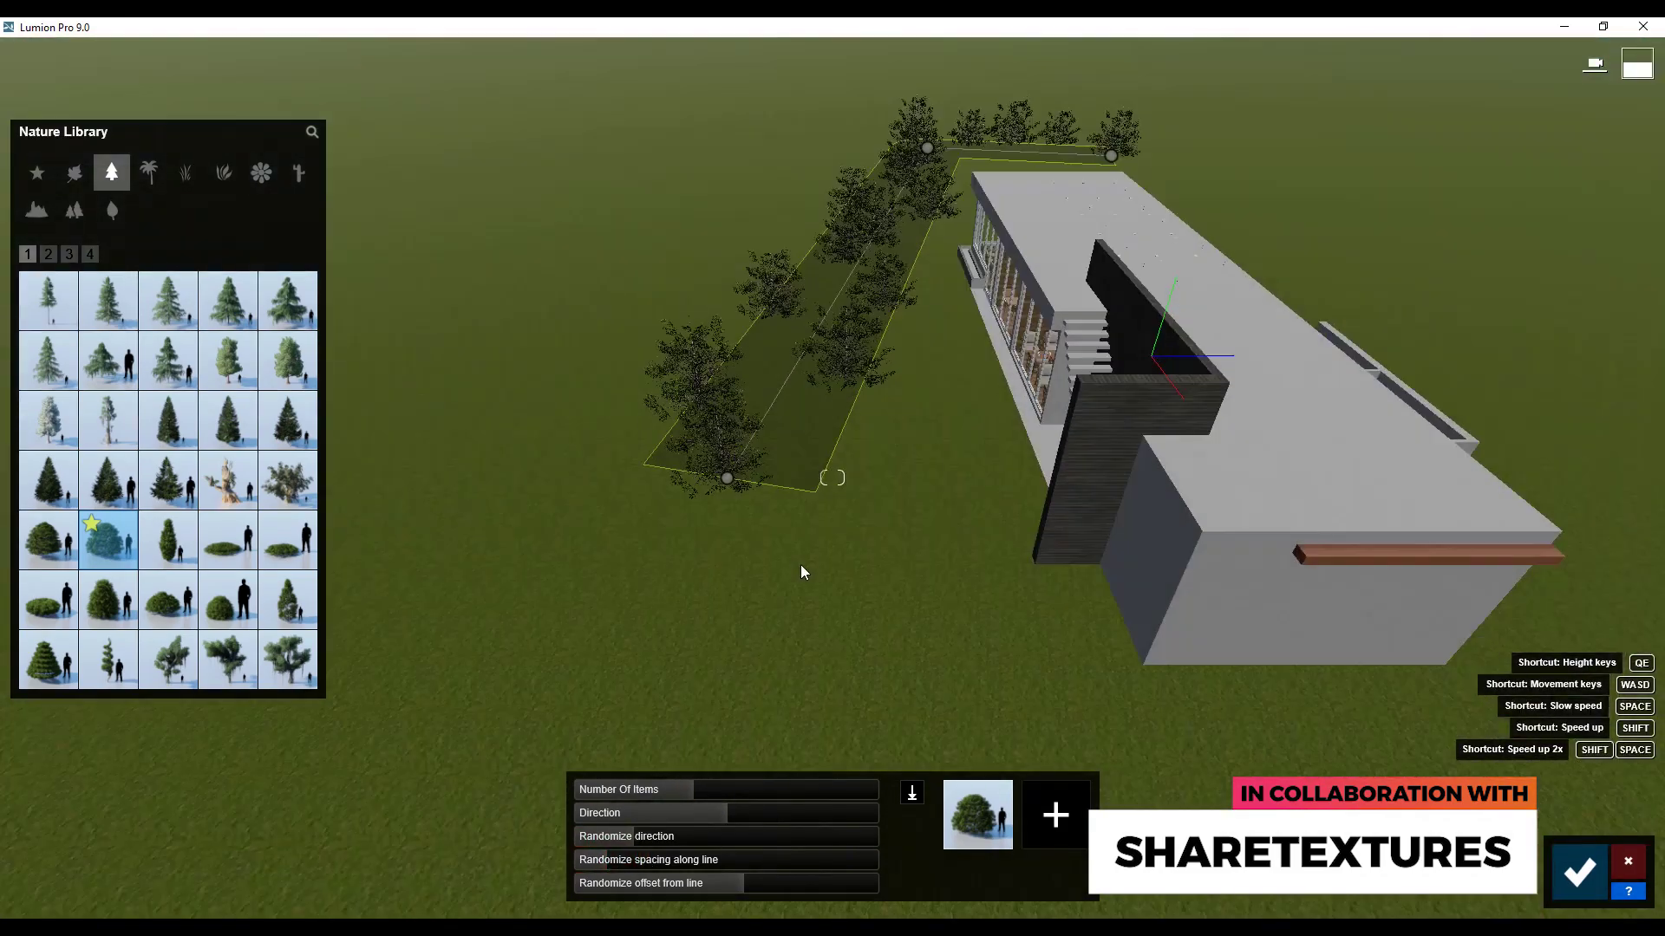
key("q")
left_click_drag(624, 837, 638, 839)
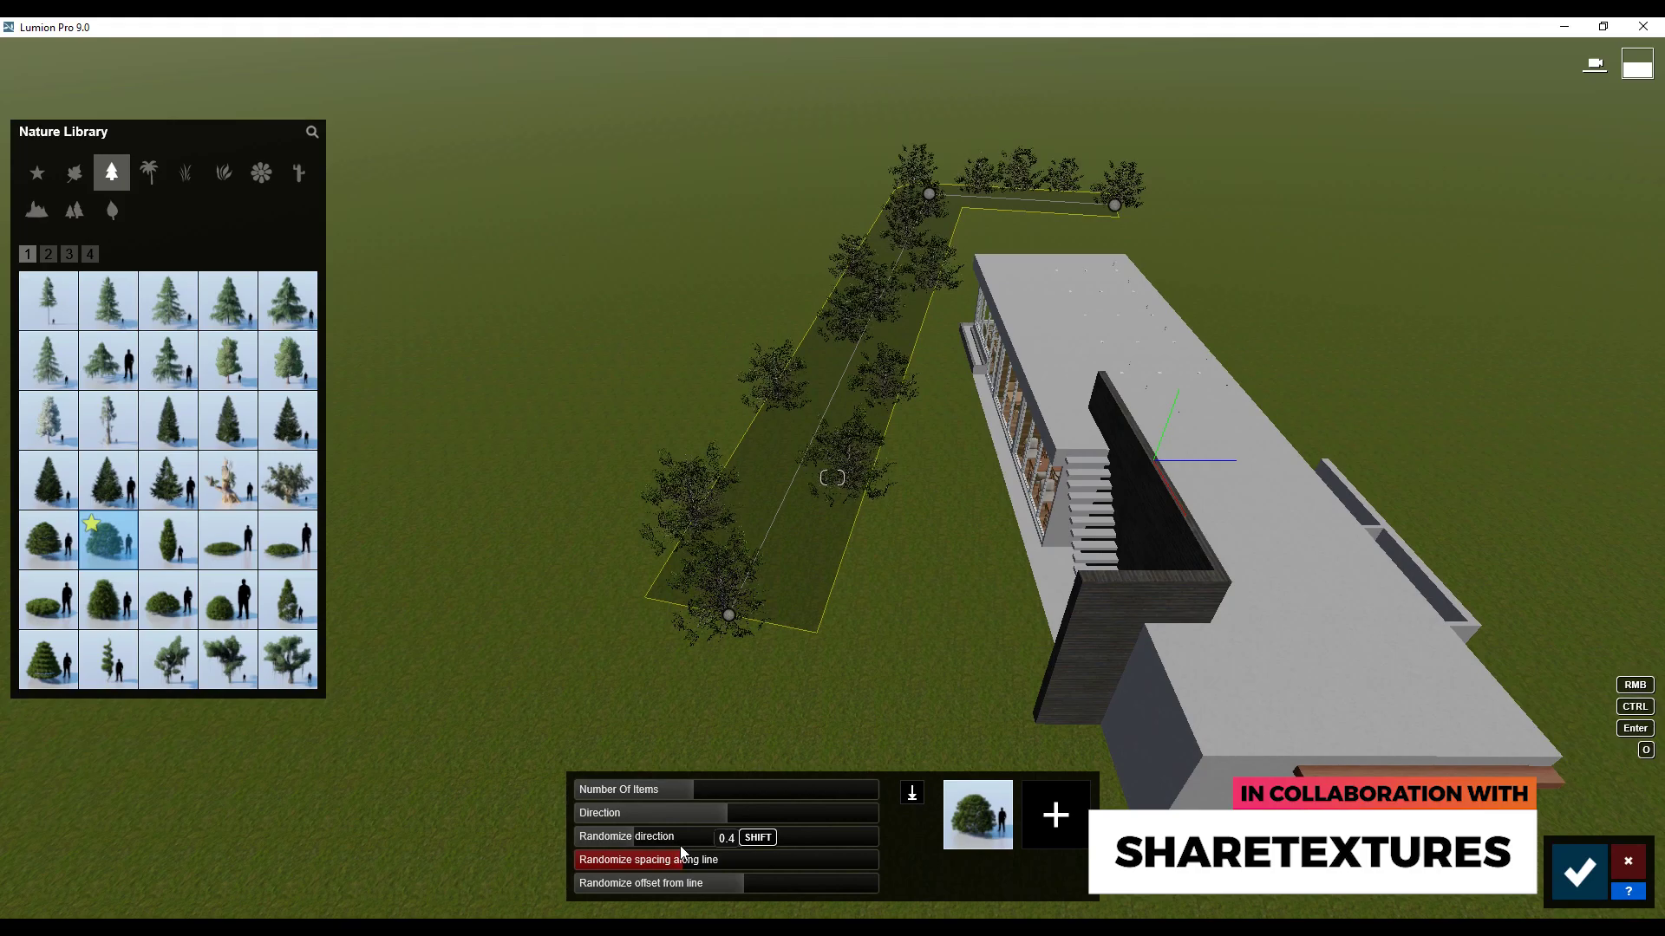
key("q")
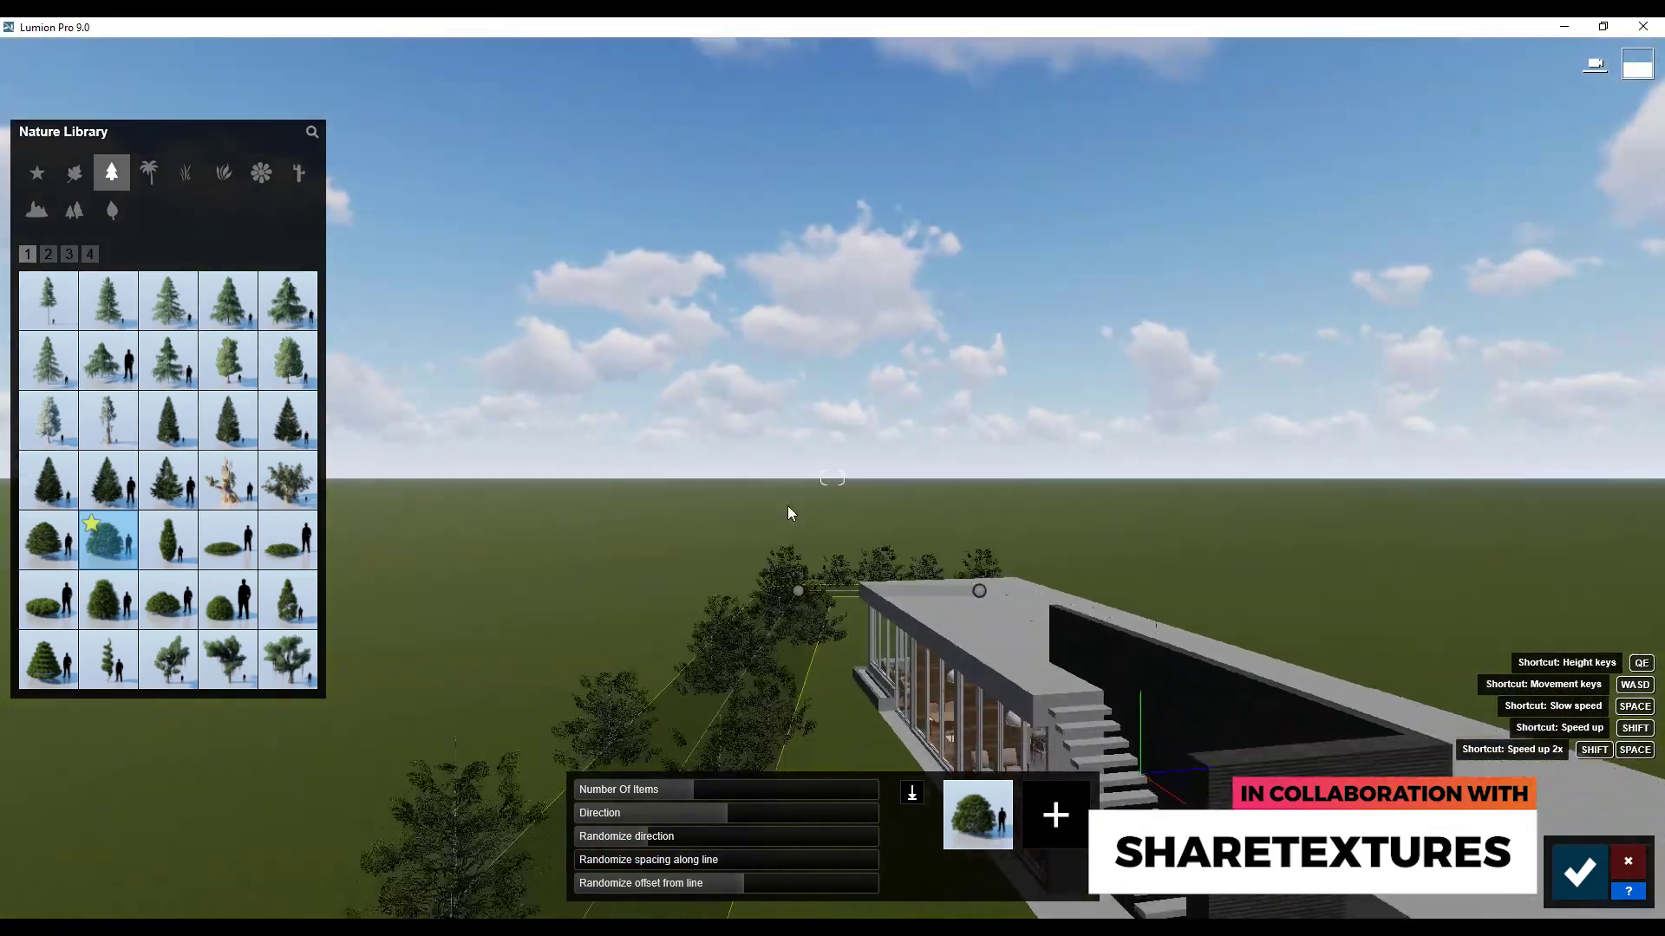
mouse_move(616, 838)
left_mouse_down()
mouse_move(732, 840)
mouse_move(688, 824)
left_mouse_up()
- Force the trees' height onto the landscape and confirm the tree row
left_click(911, 792)
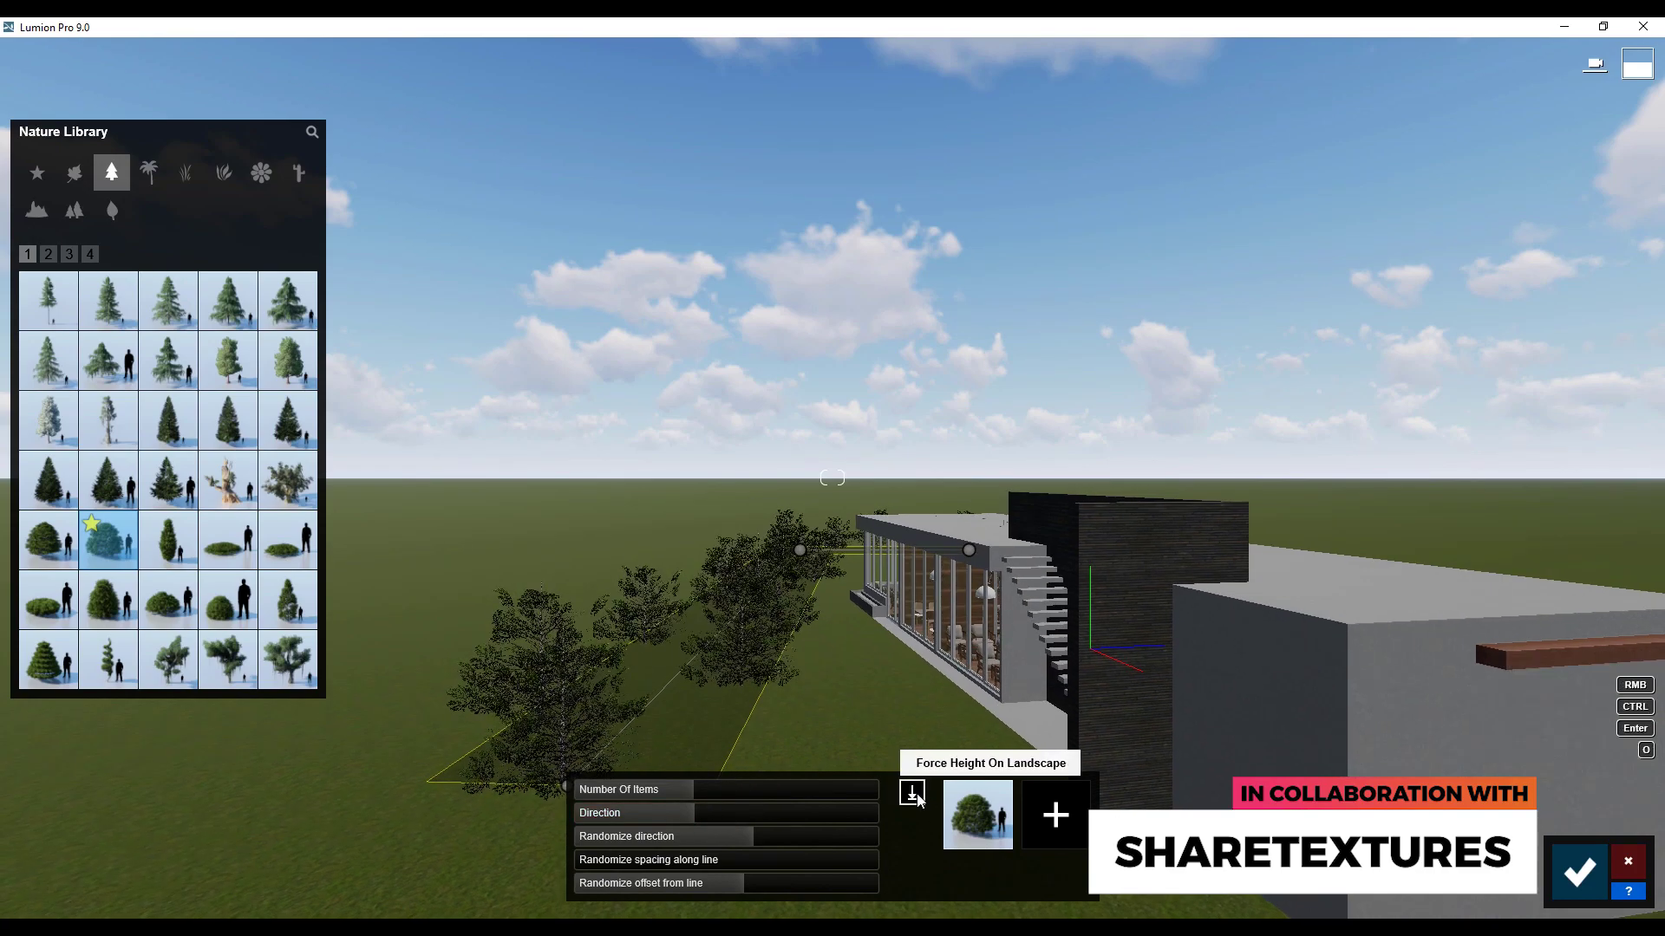
right_click_drag(745, 591, 845, 626)
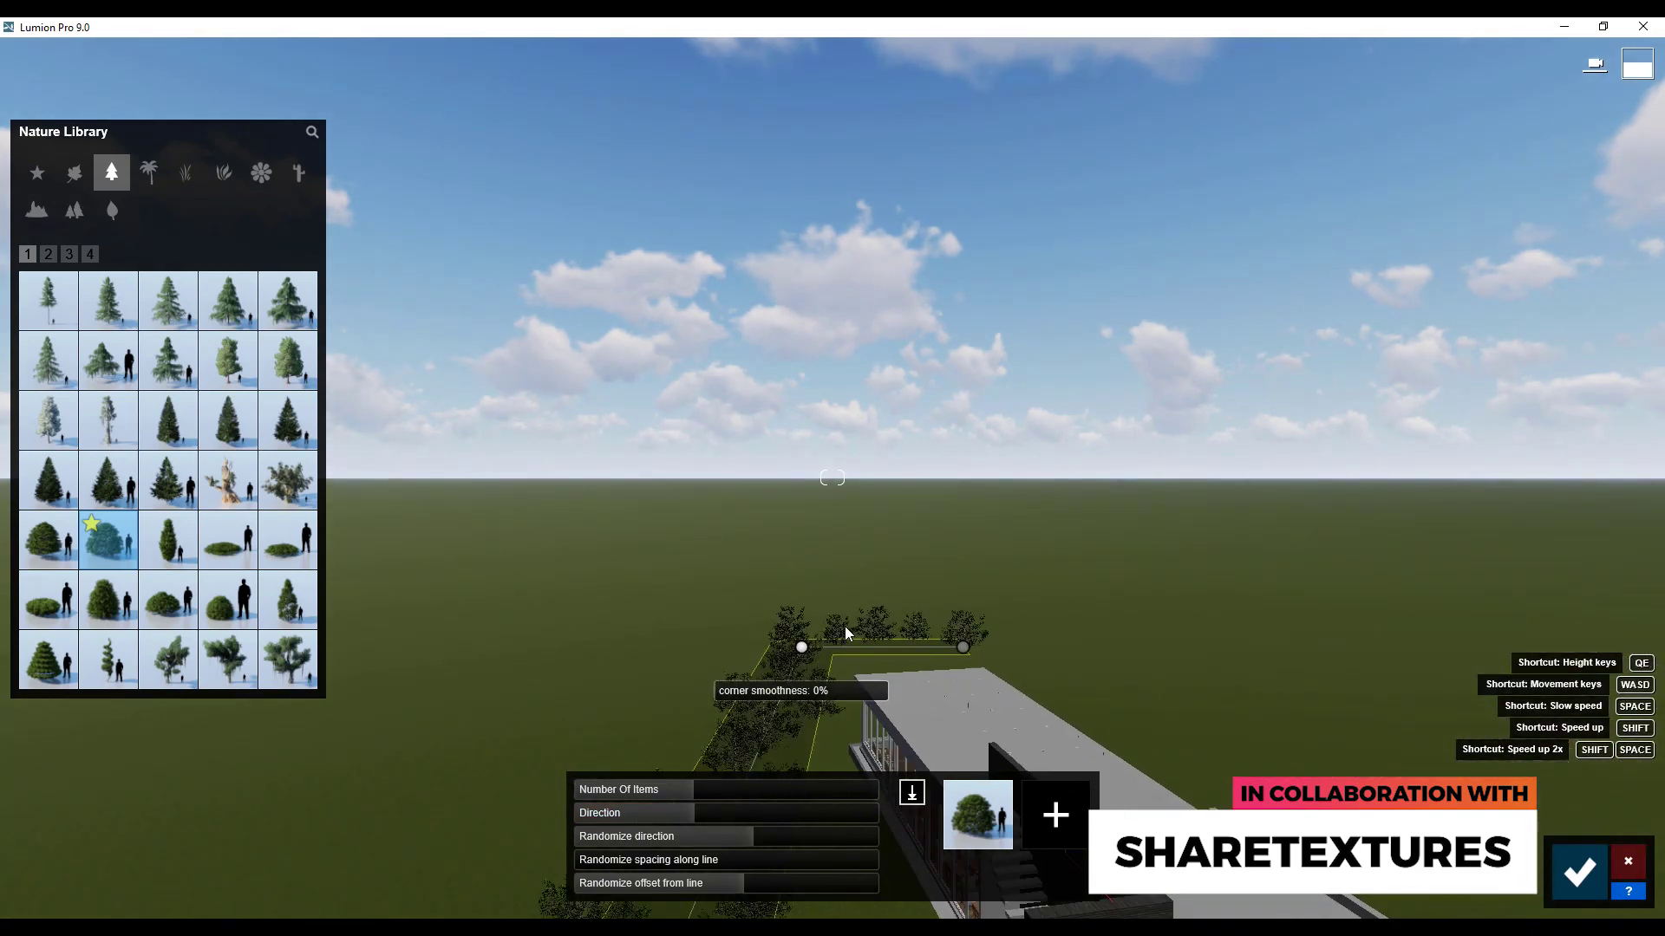
key("s")
left_click(1579, 872)
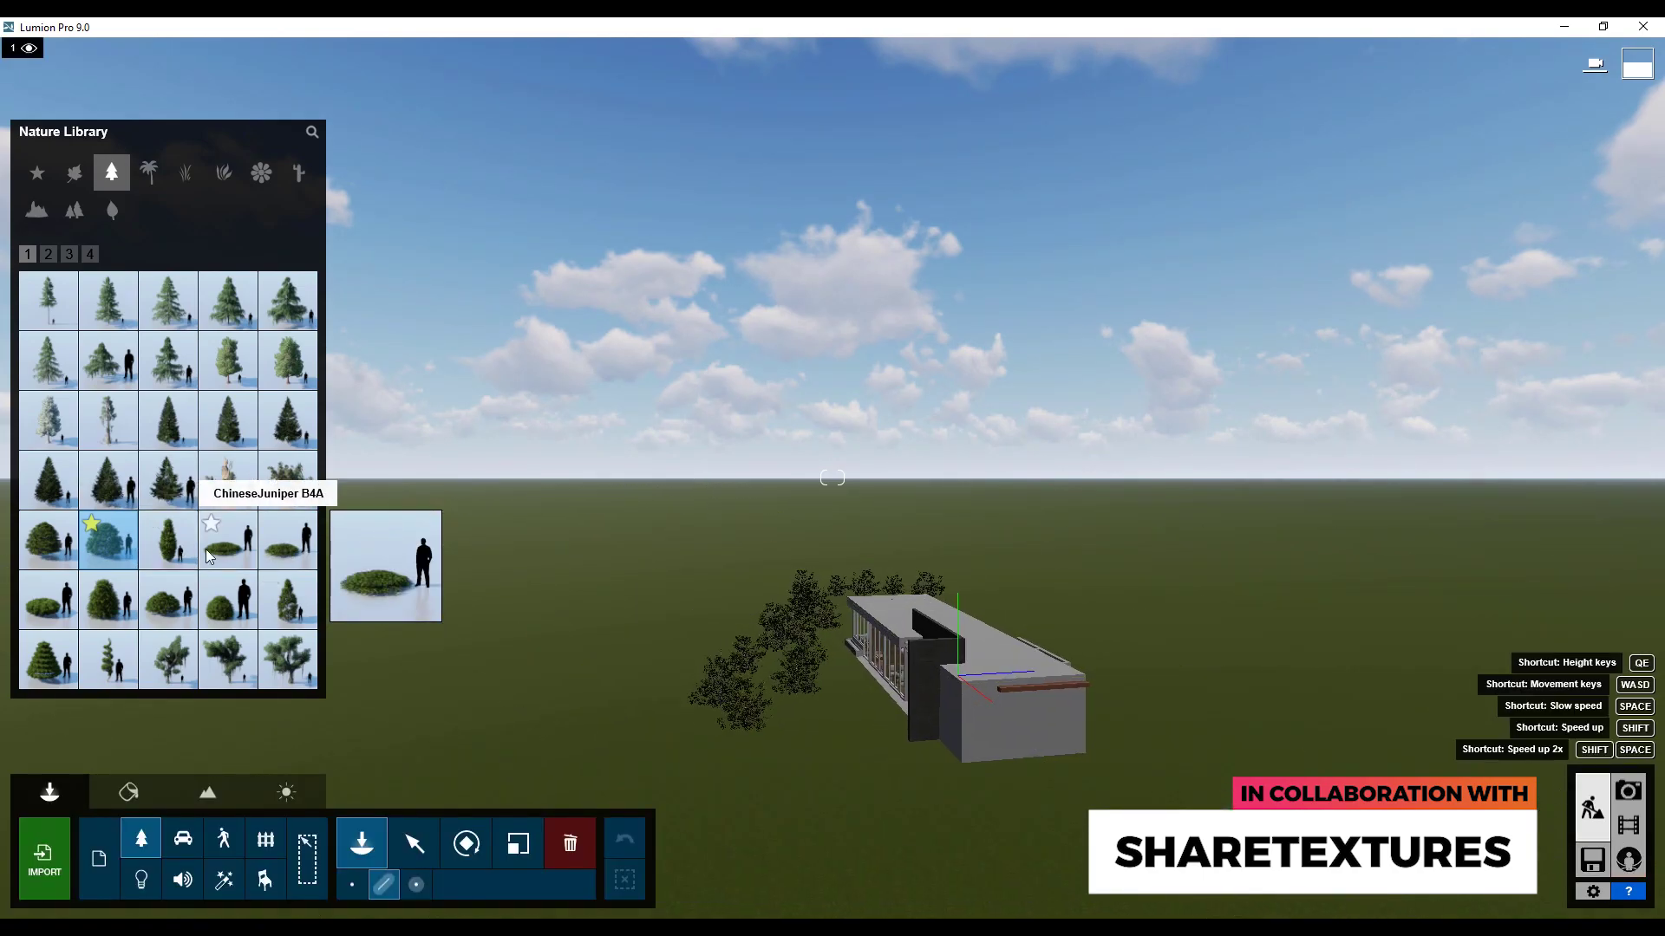
- Draw a two-segment ChineseJuniper B3 tree line beside the first row, adjusting its corner and end
key("w")
right_click_drag(621, 632, 621, 720)
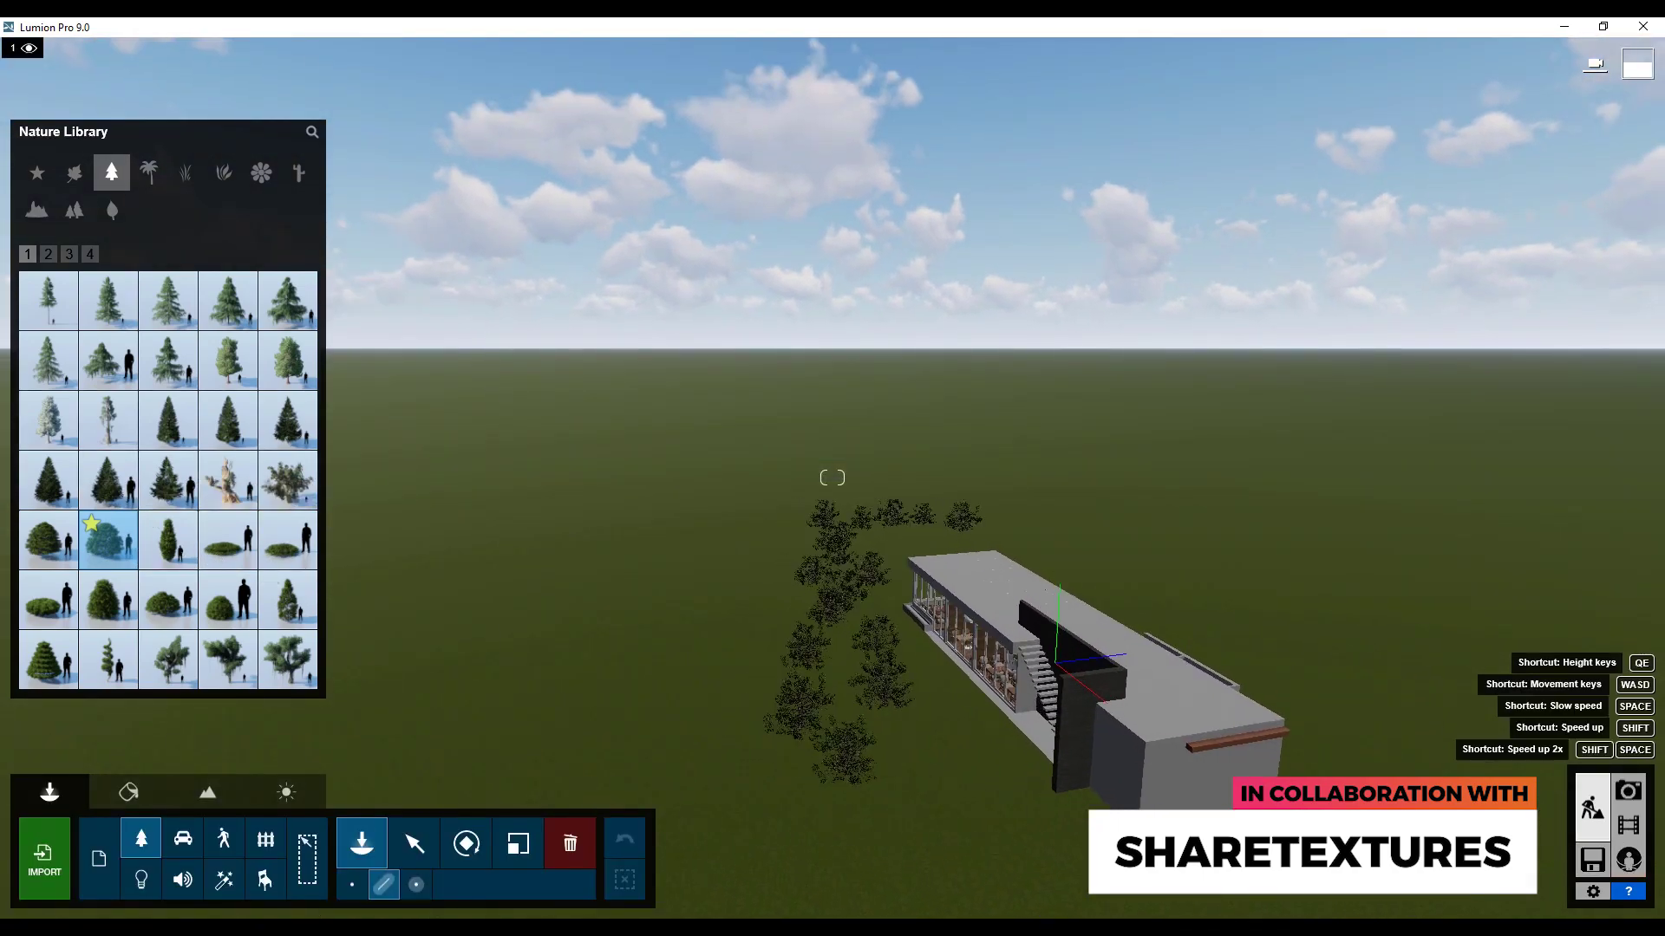
left_click(178, 552)
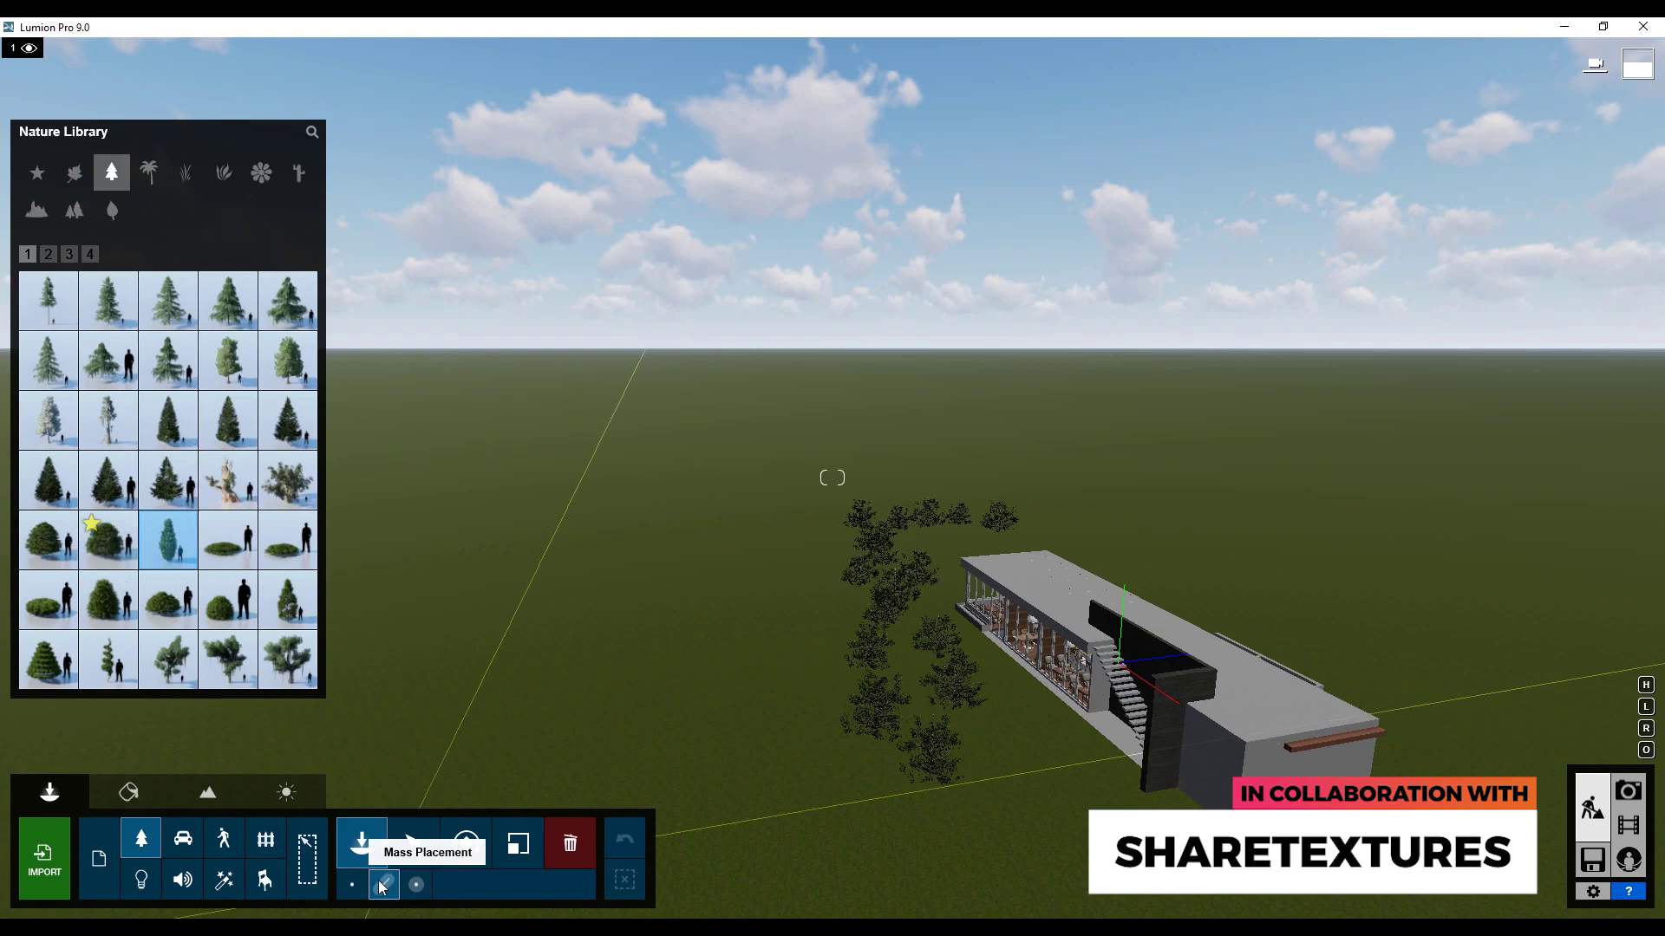
left_click(741, 803)
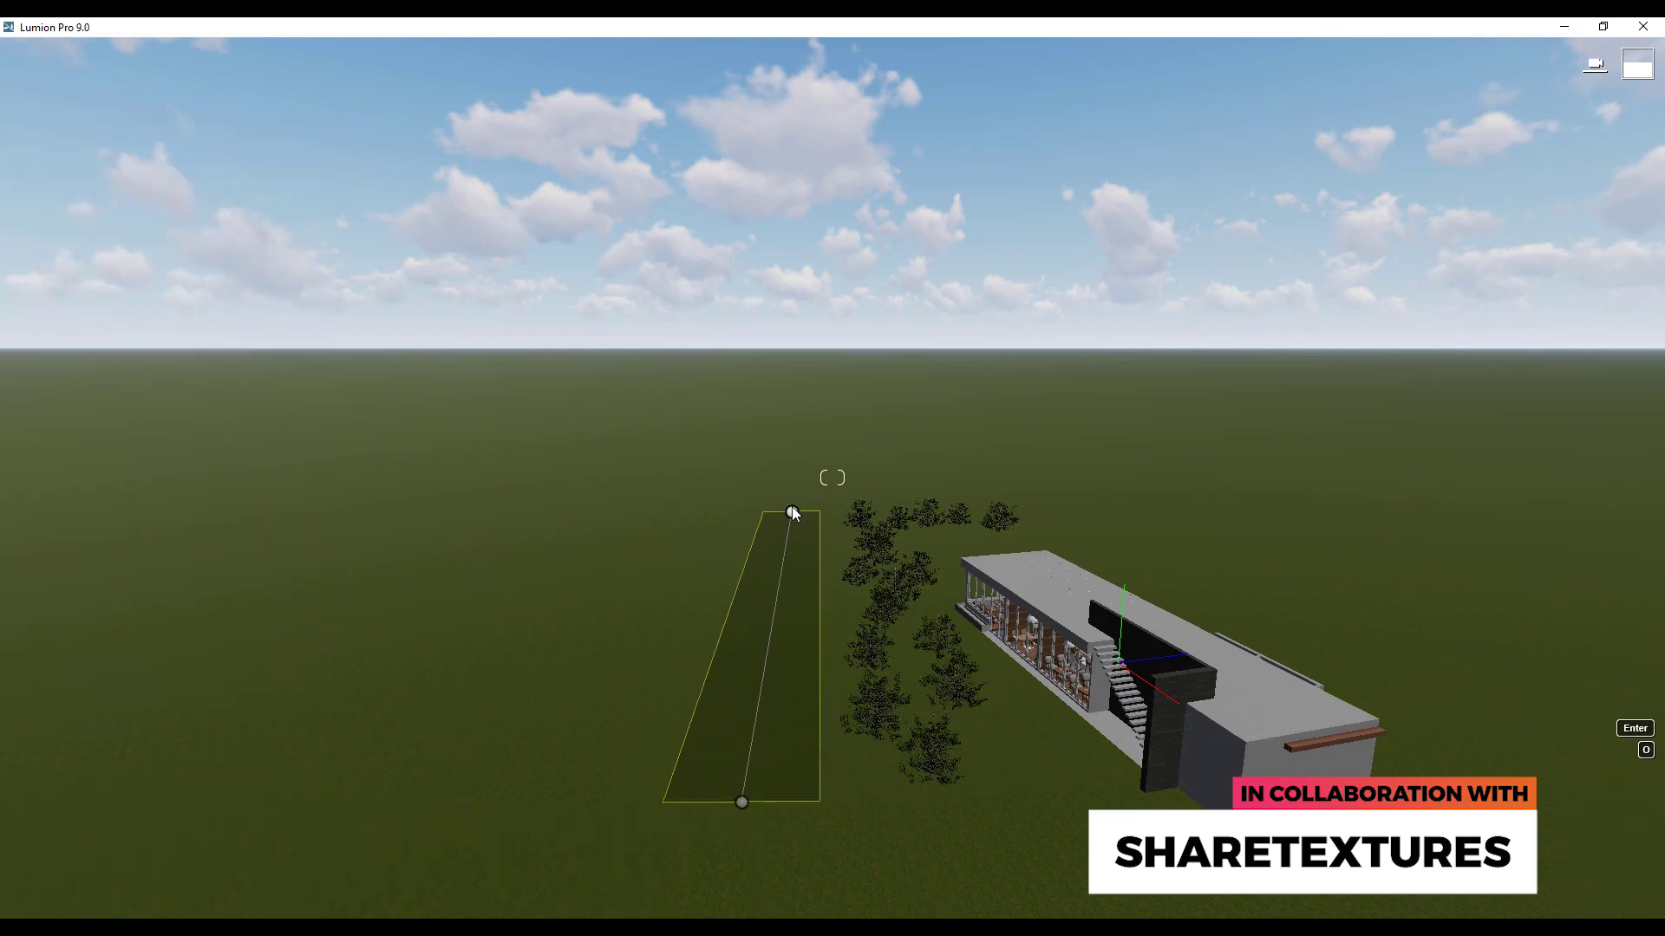
left_click(795, 478)
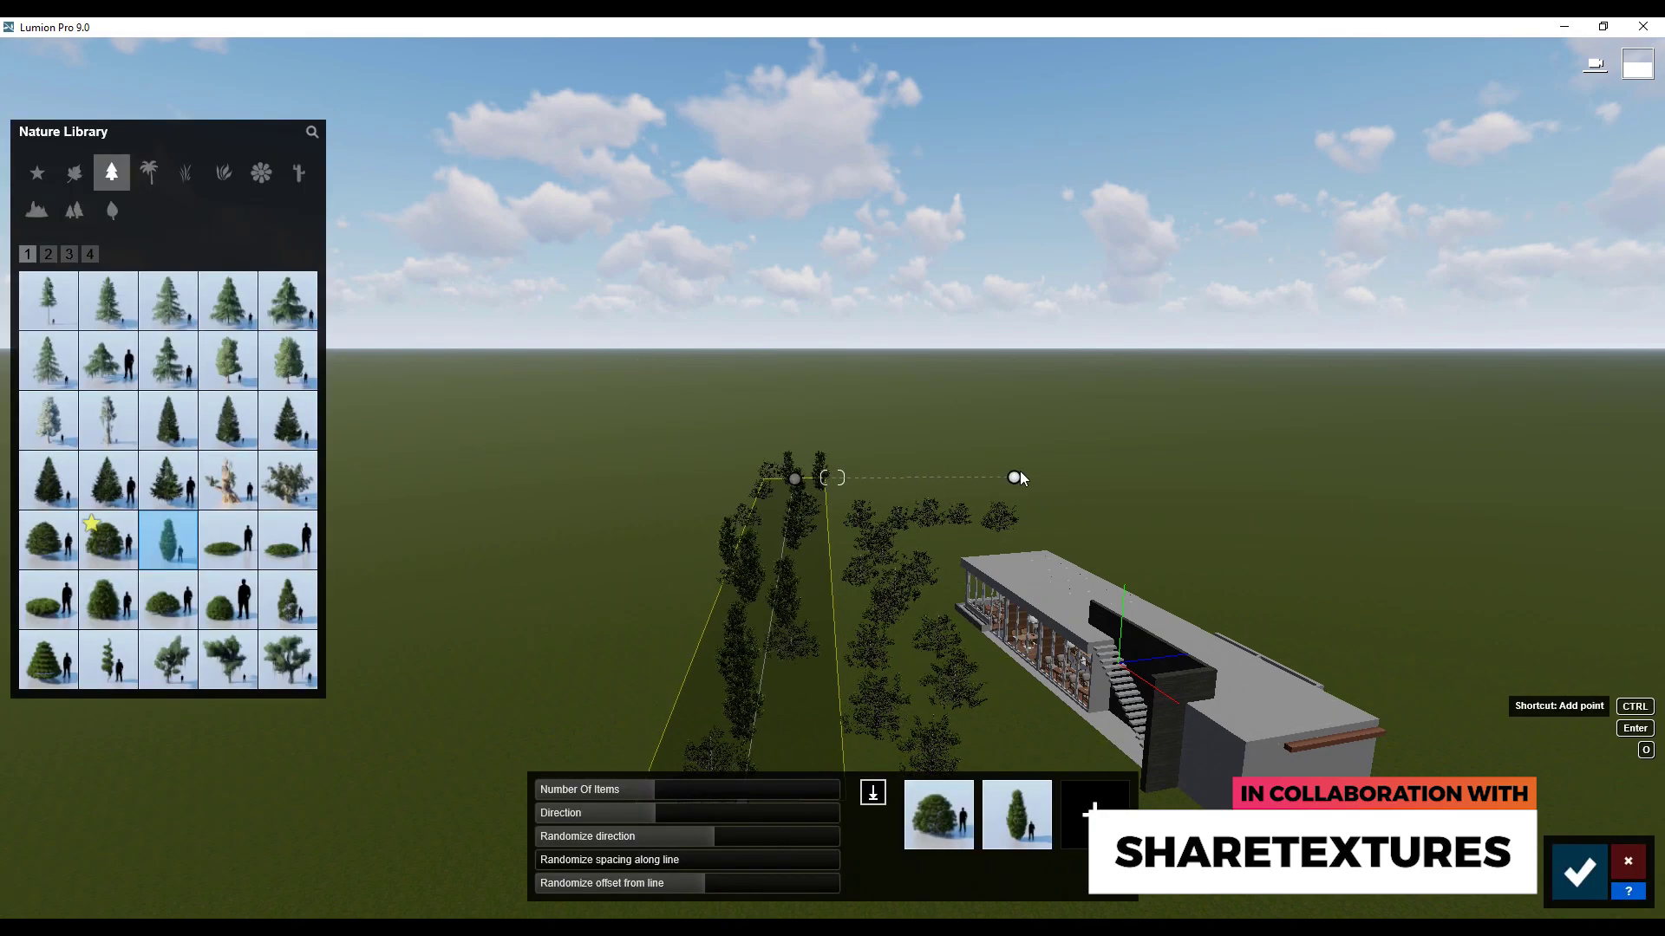
left_click(1020, 470)
scroll(792, 437, "down", 2)
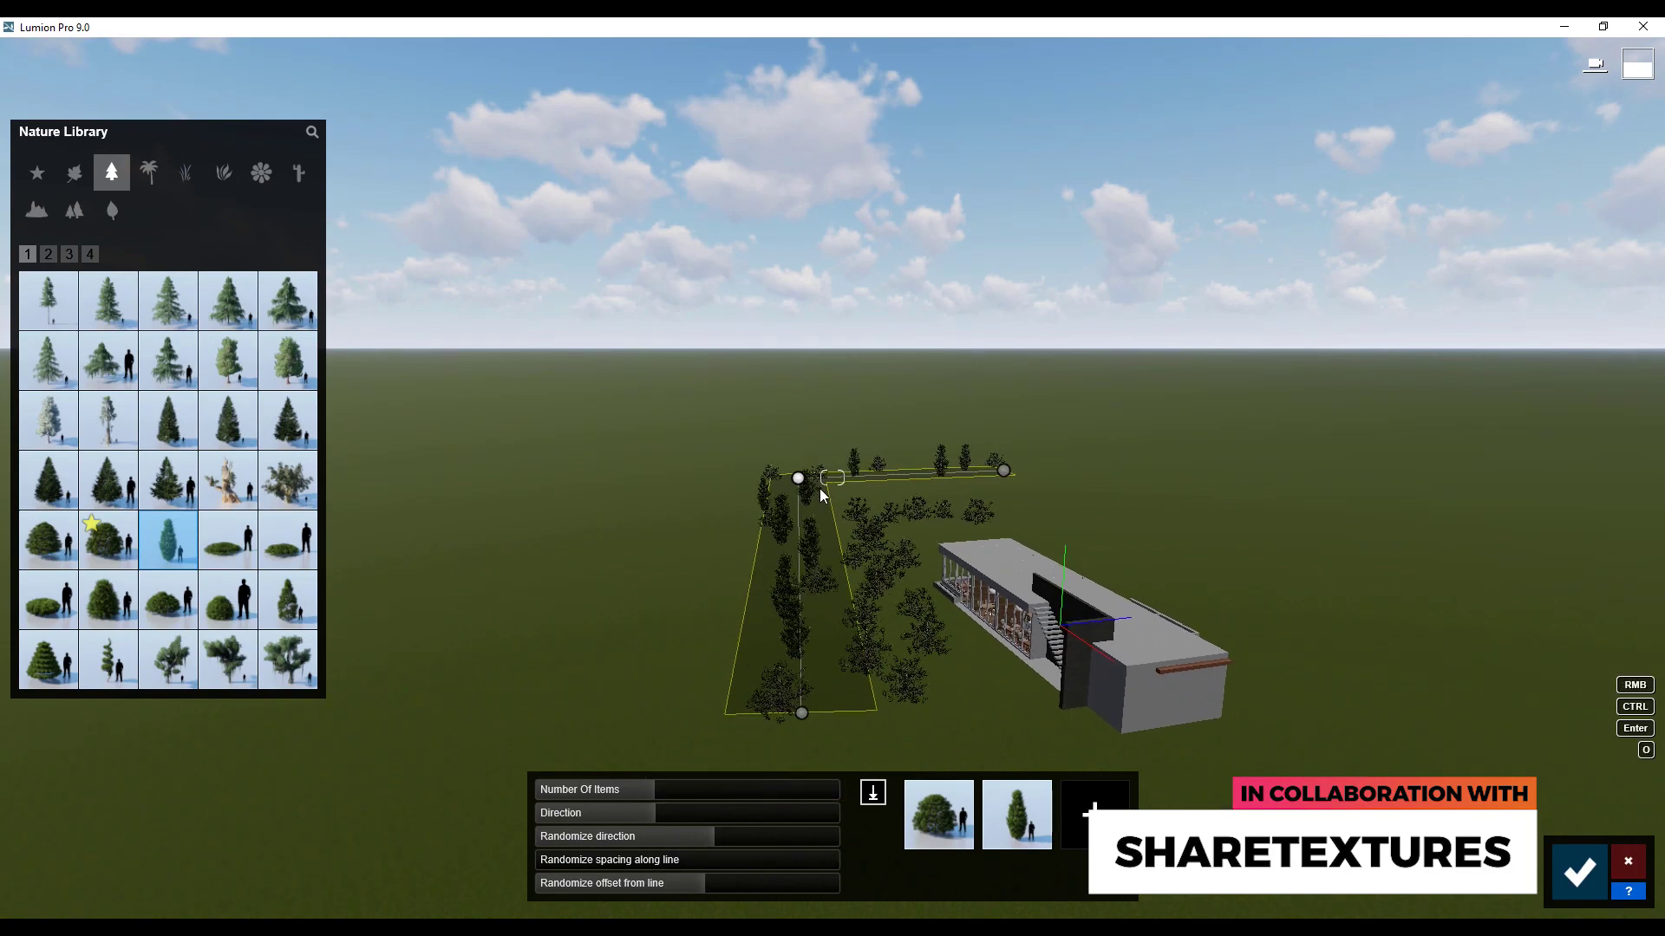
left_click_drag(820, 489, 821, 496)
left_click_drag(1004, 472, 1006, 501)
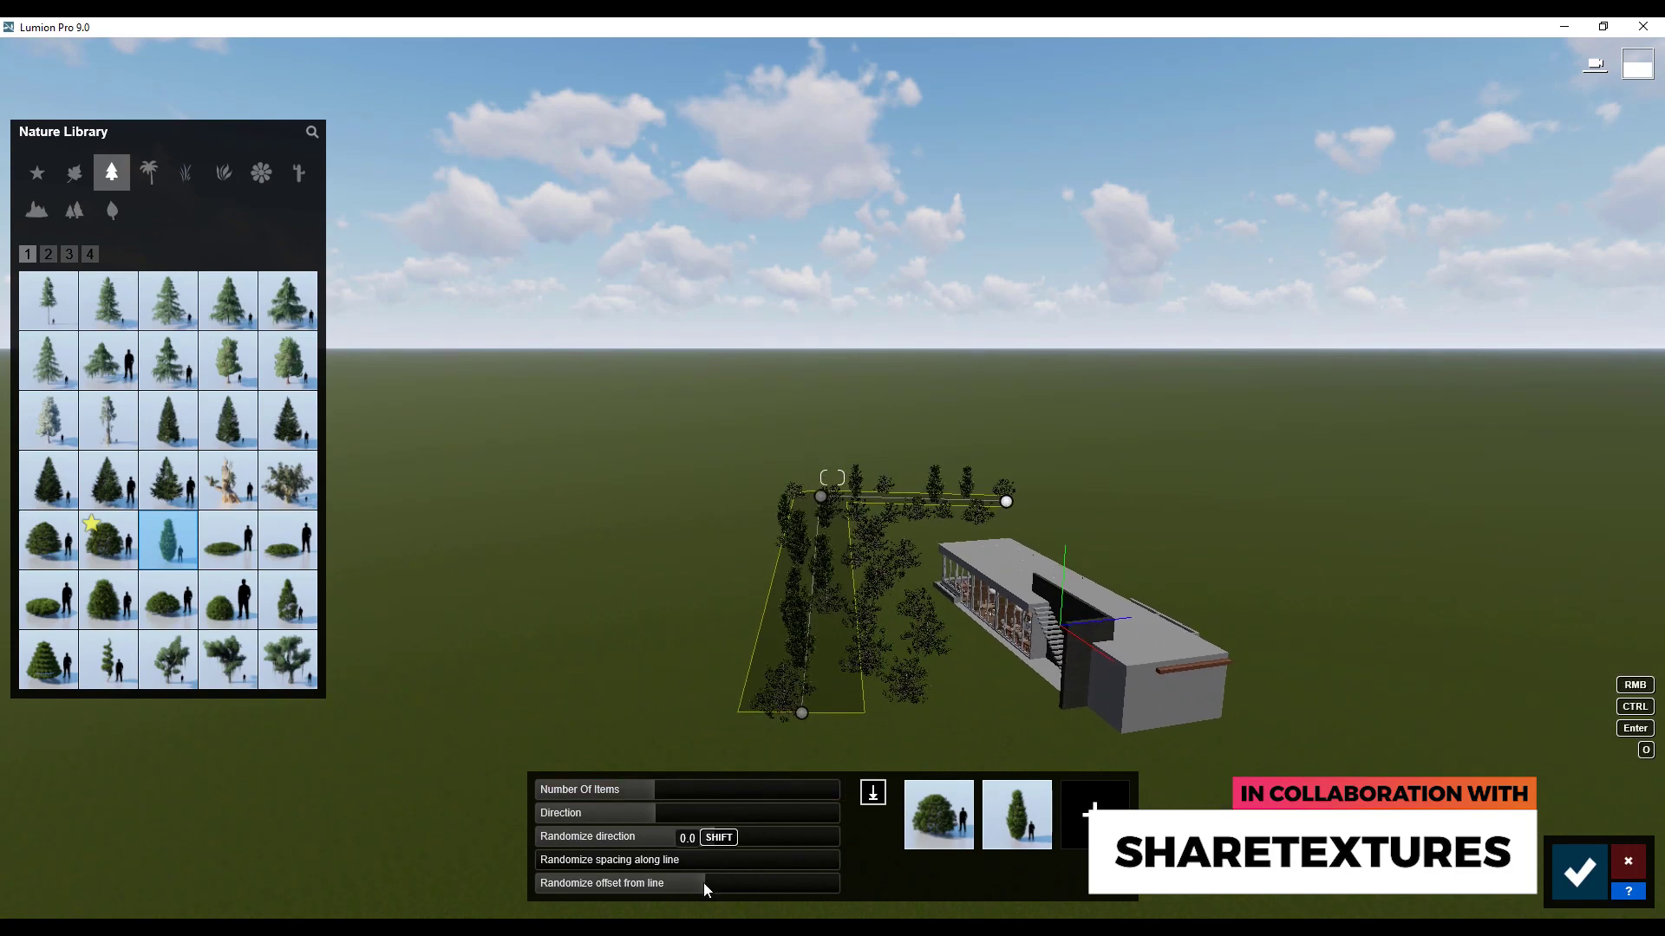
scroll(841, 685, "up", 3)
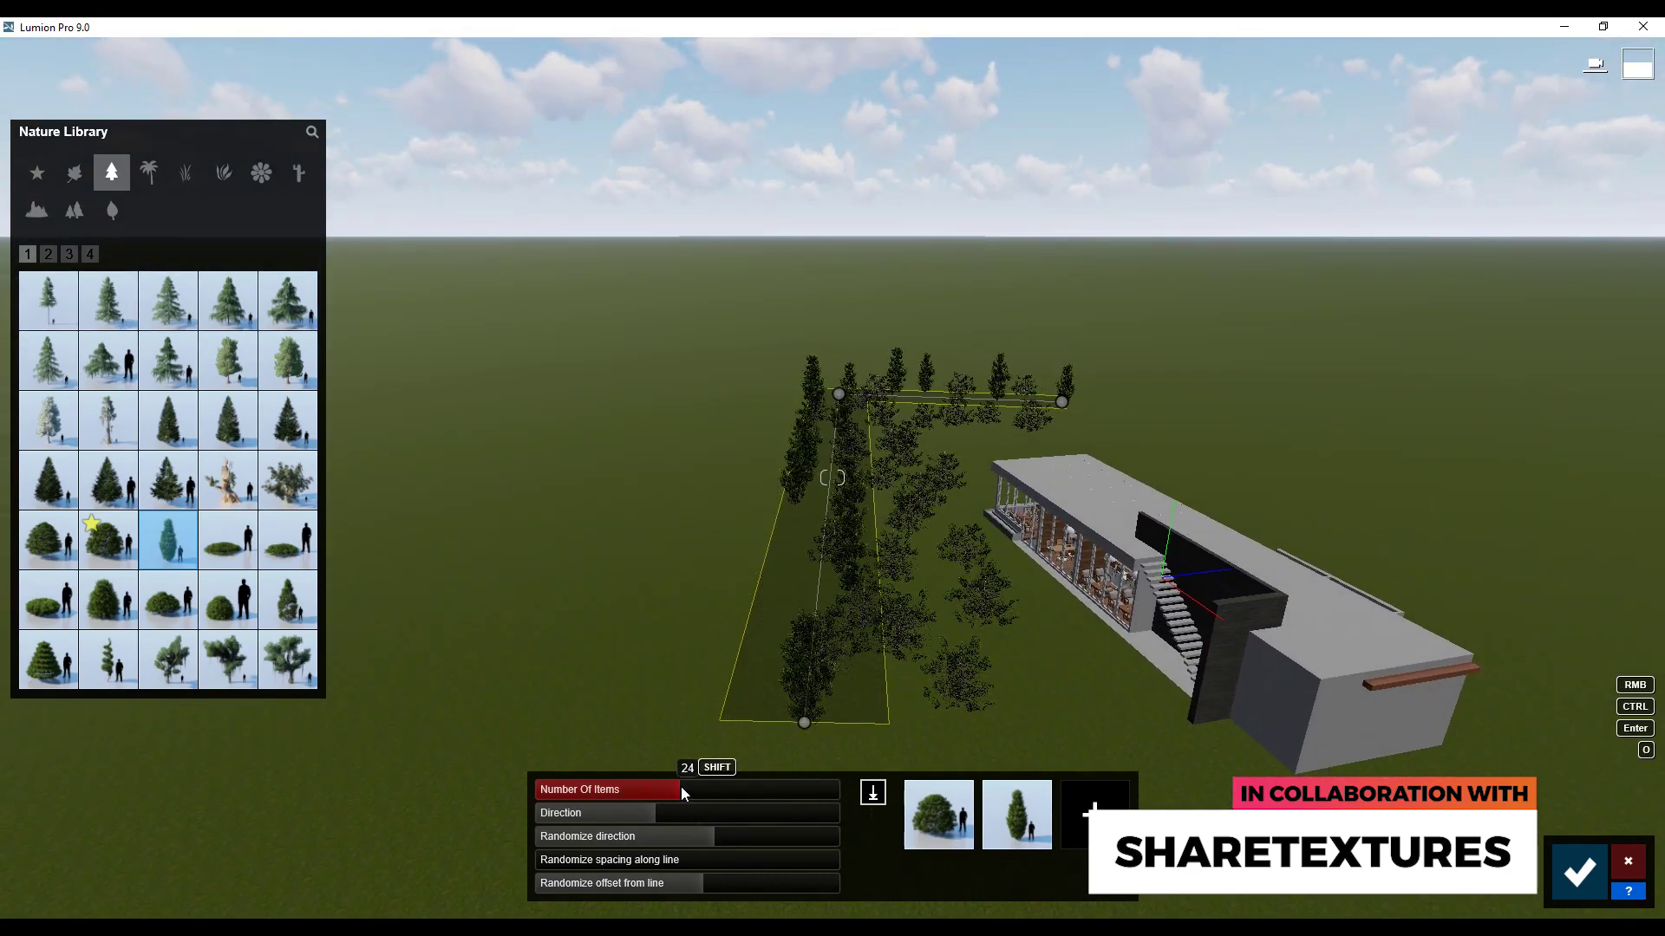
scroll(868, 578, "up", 2)
right_click_drag(869, 578, 833, 555)
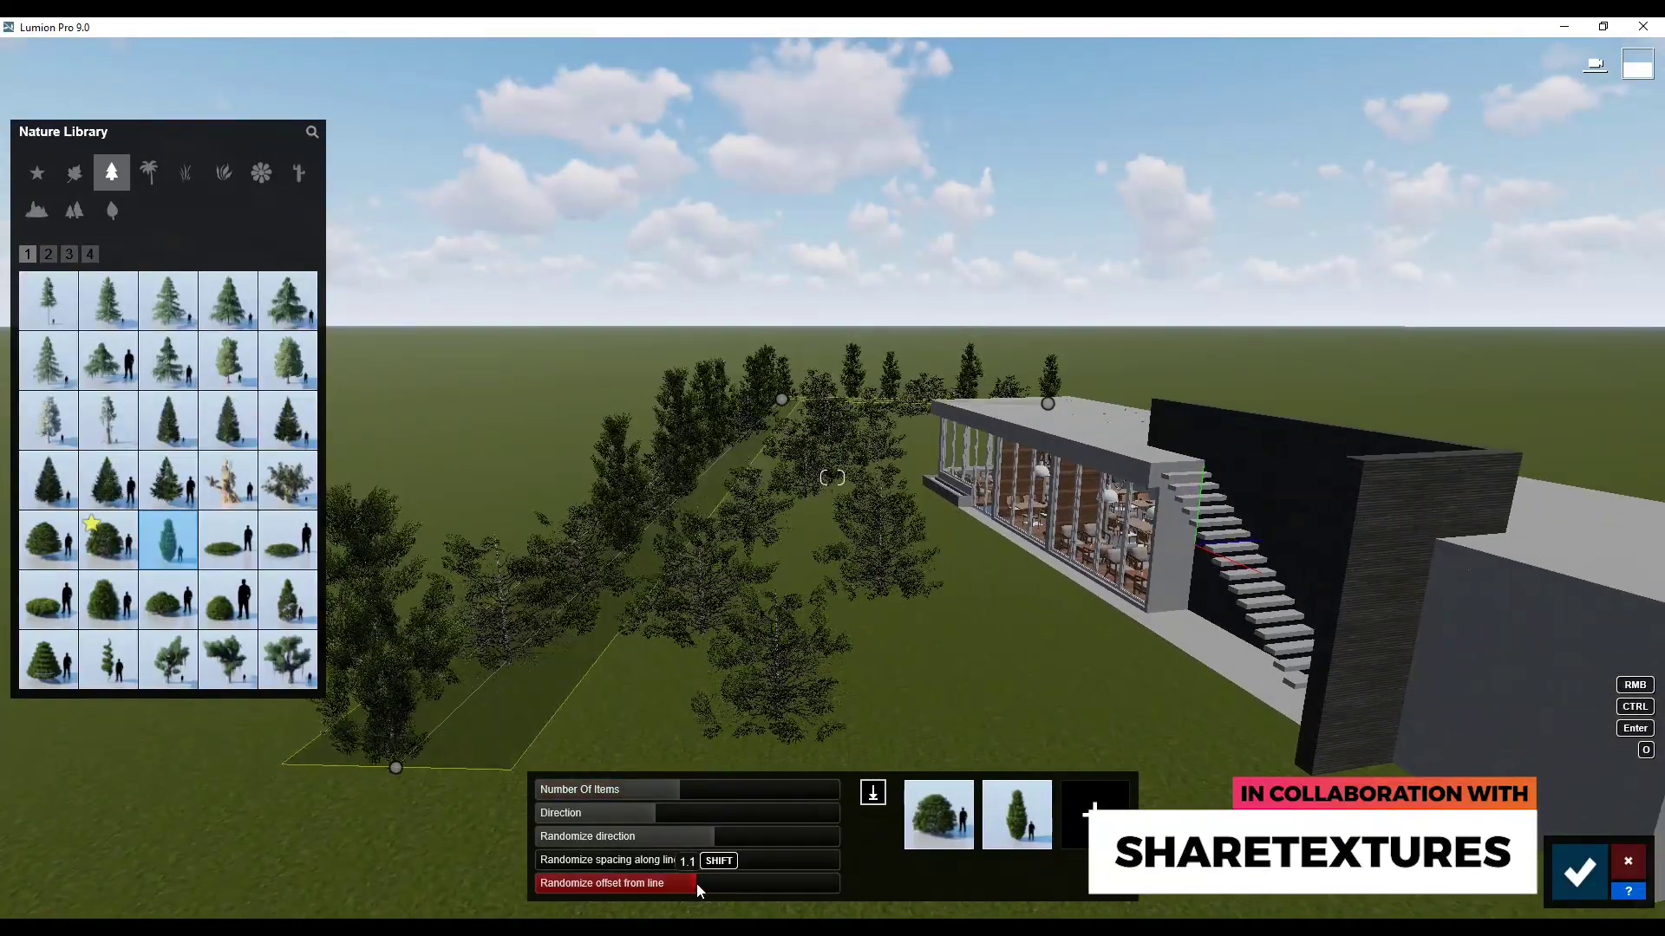
- Randomize rotation, set direction, use 27 items without the bush, widen the offset, and confirm
left_click(627, 836)
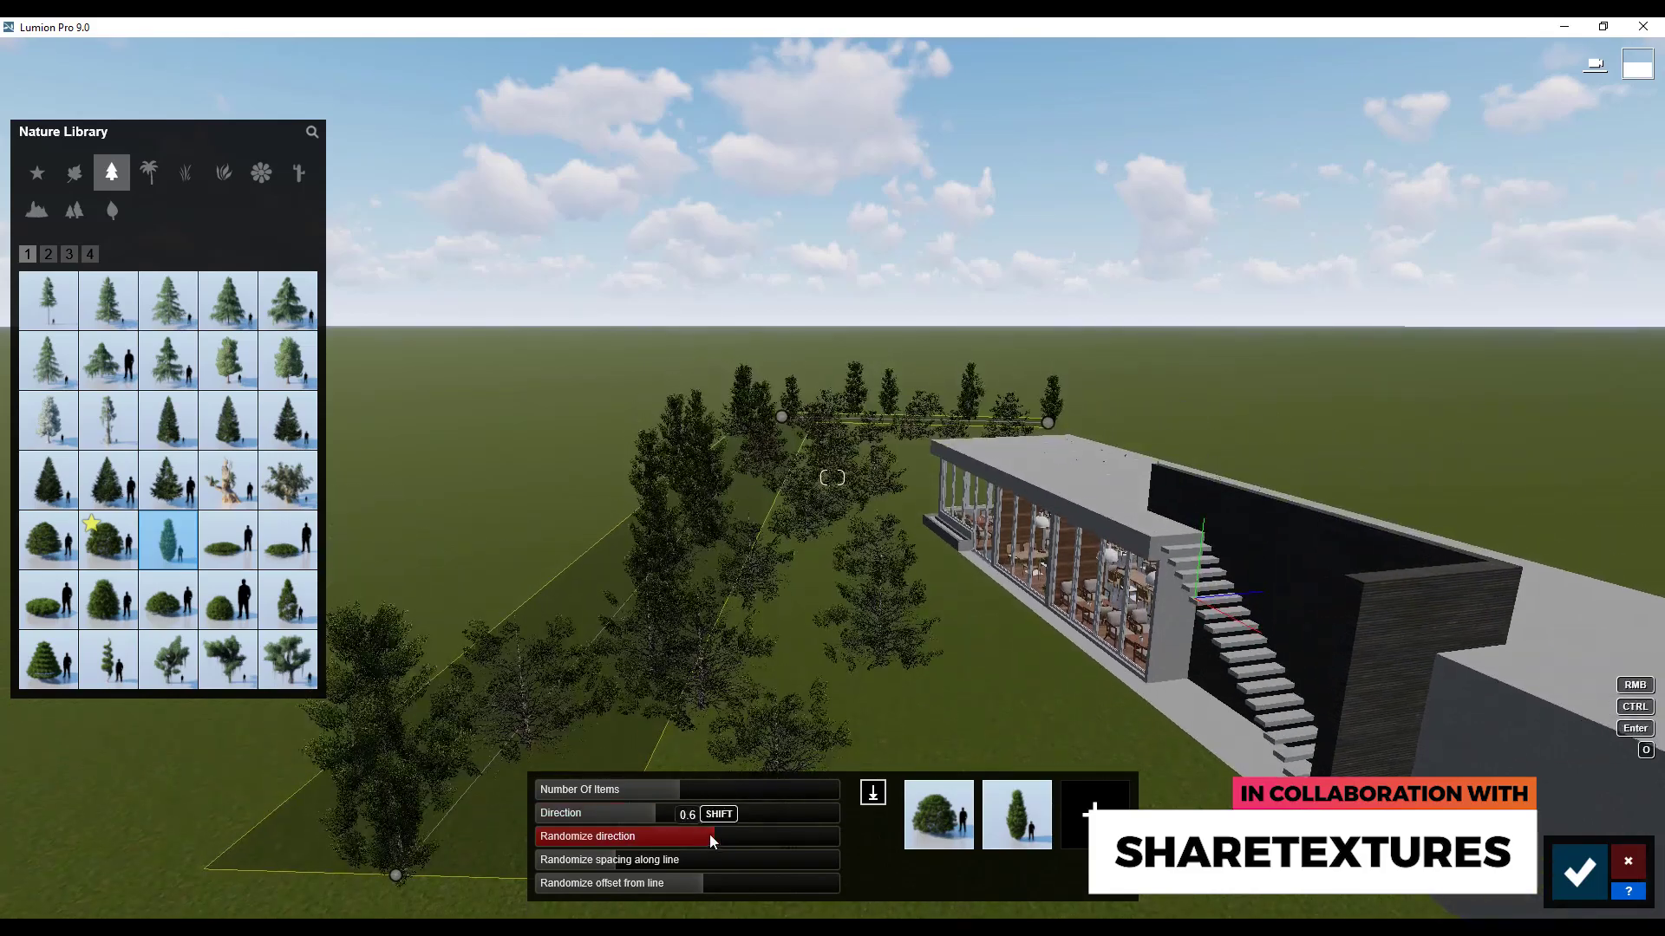
left_click(637, 814)
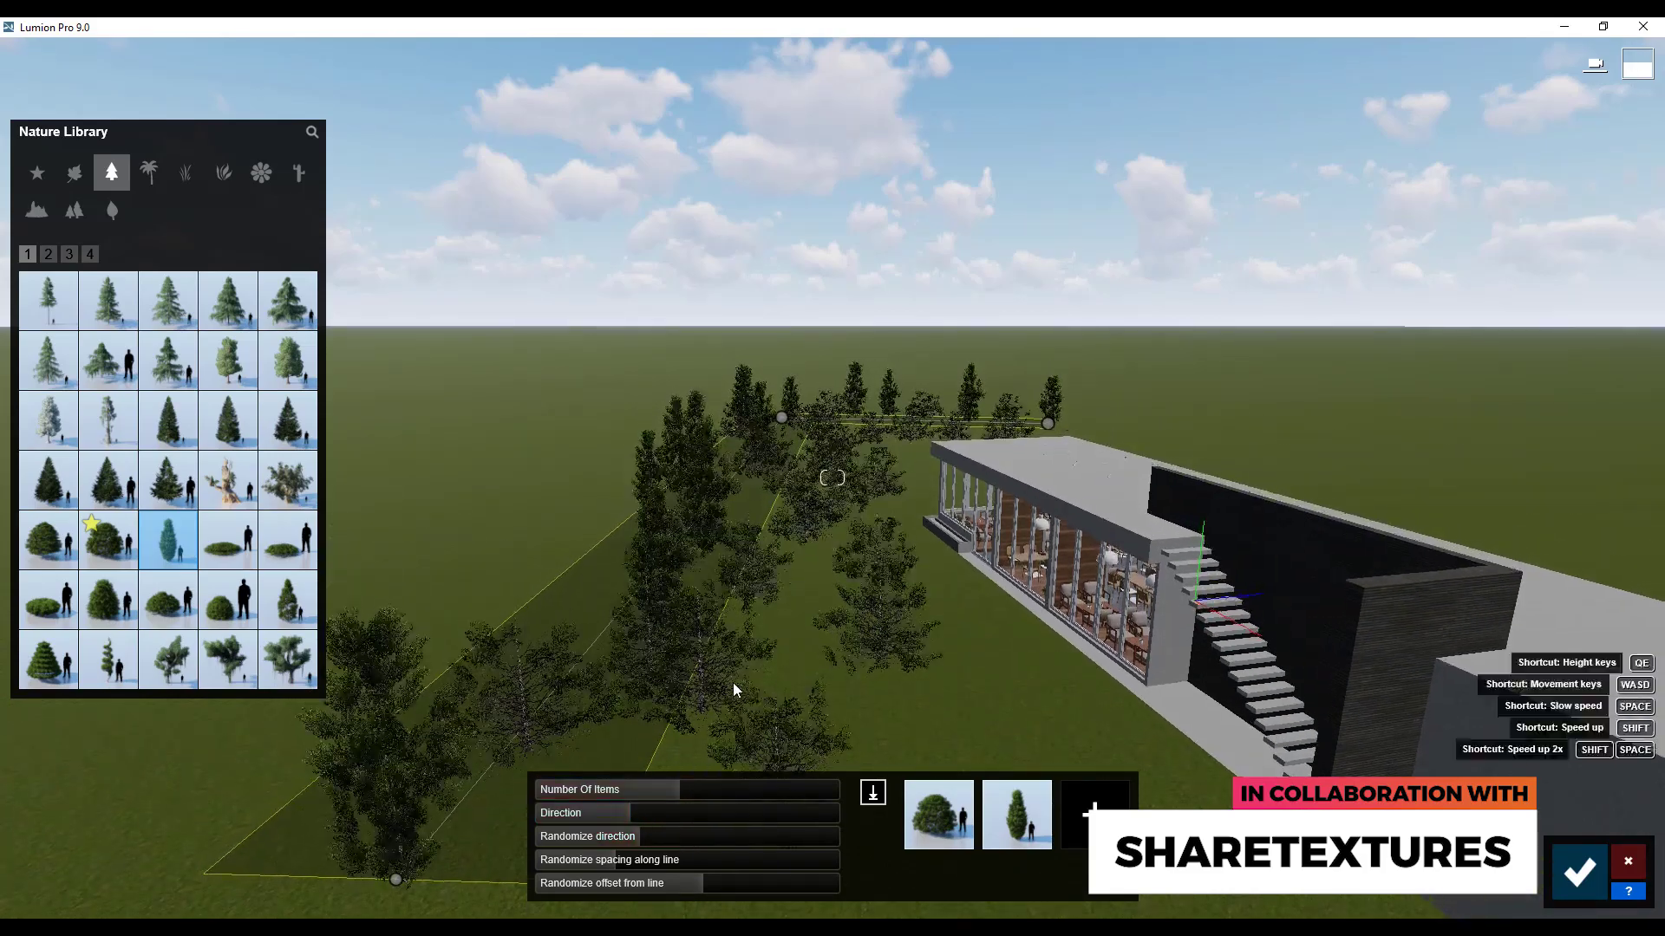
scroll(732, 683, "down", 5)
left_click_drag(674, 784, 689, 783)
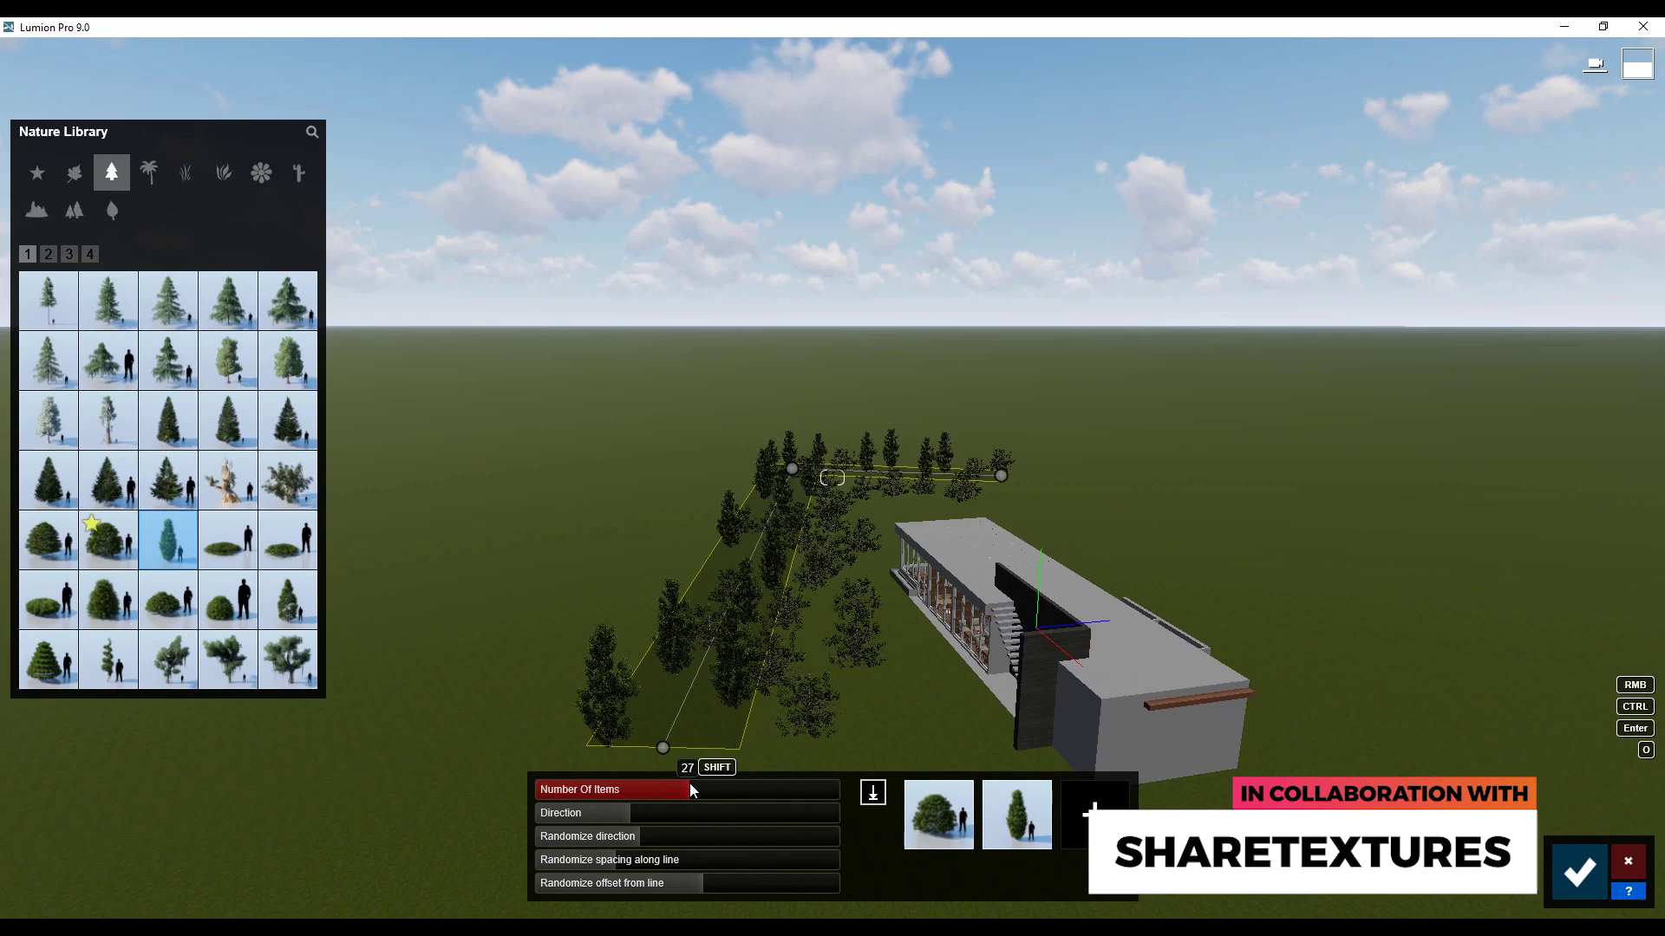
left_click(965, 802)
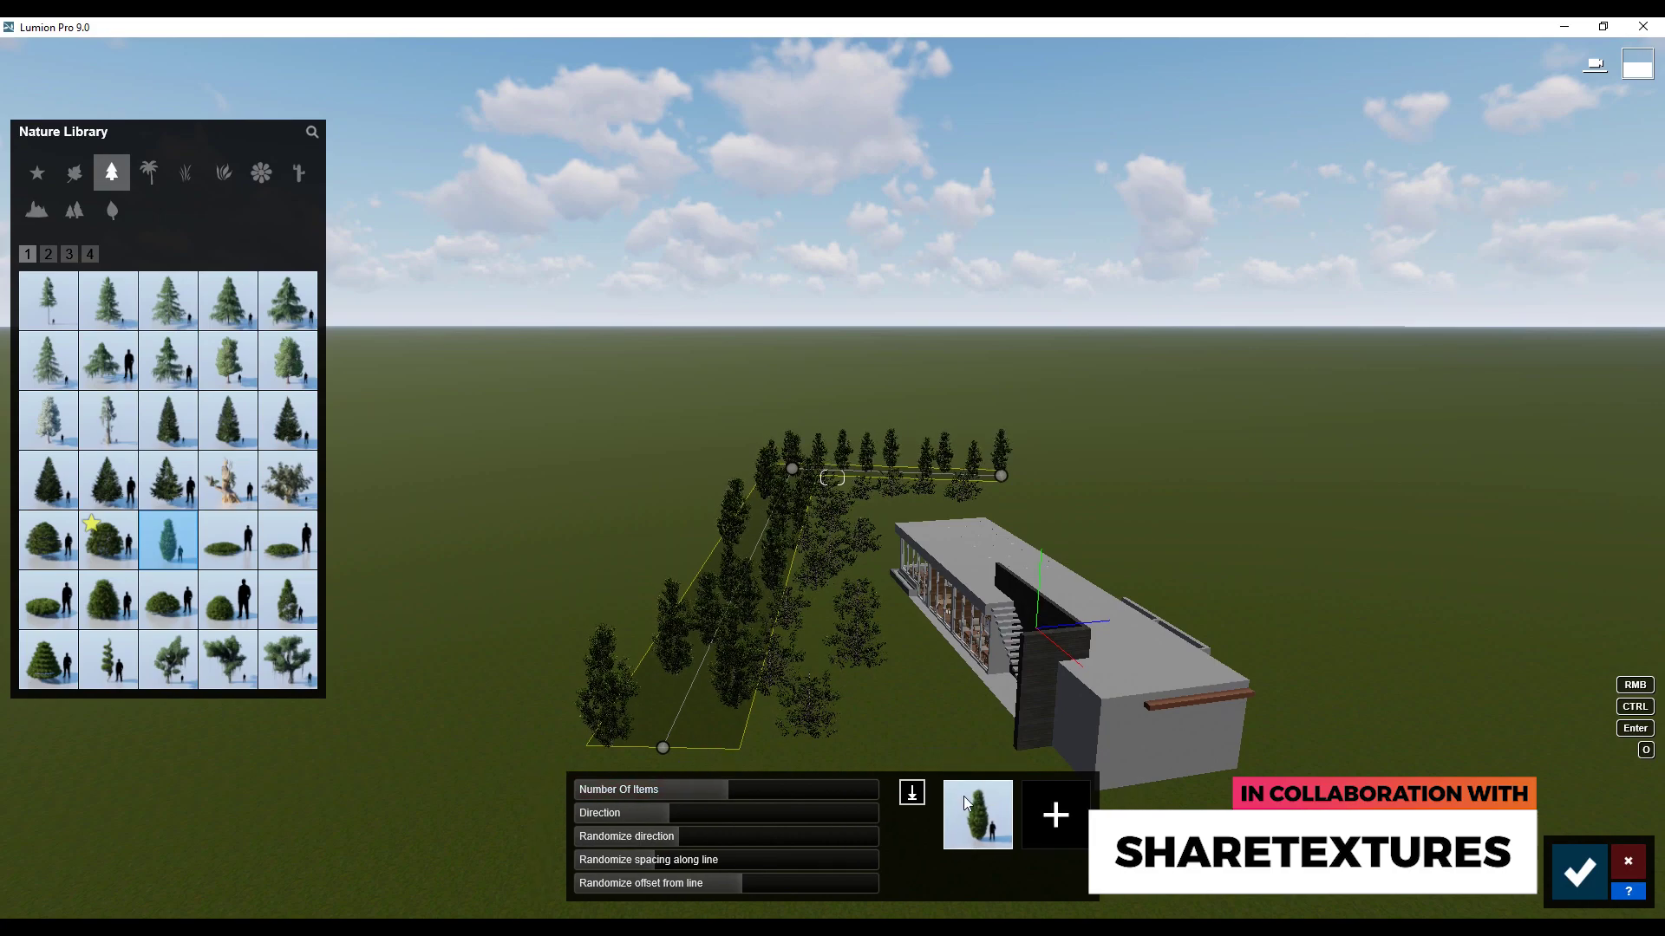
key("a")
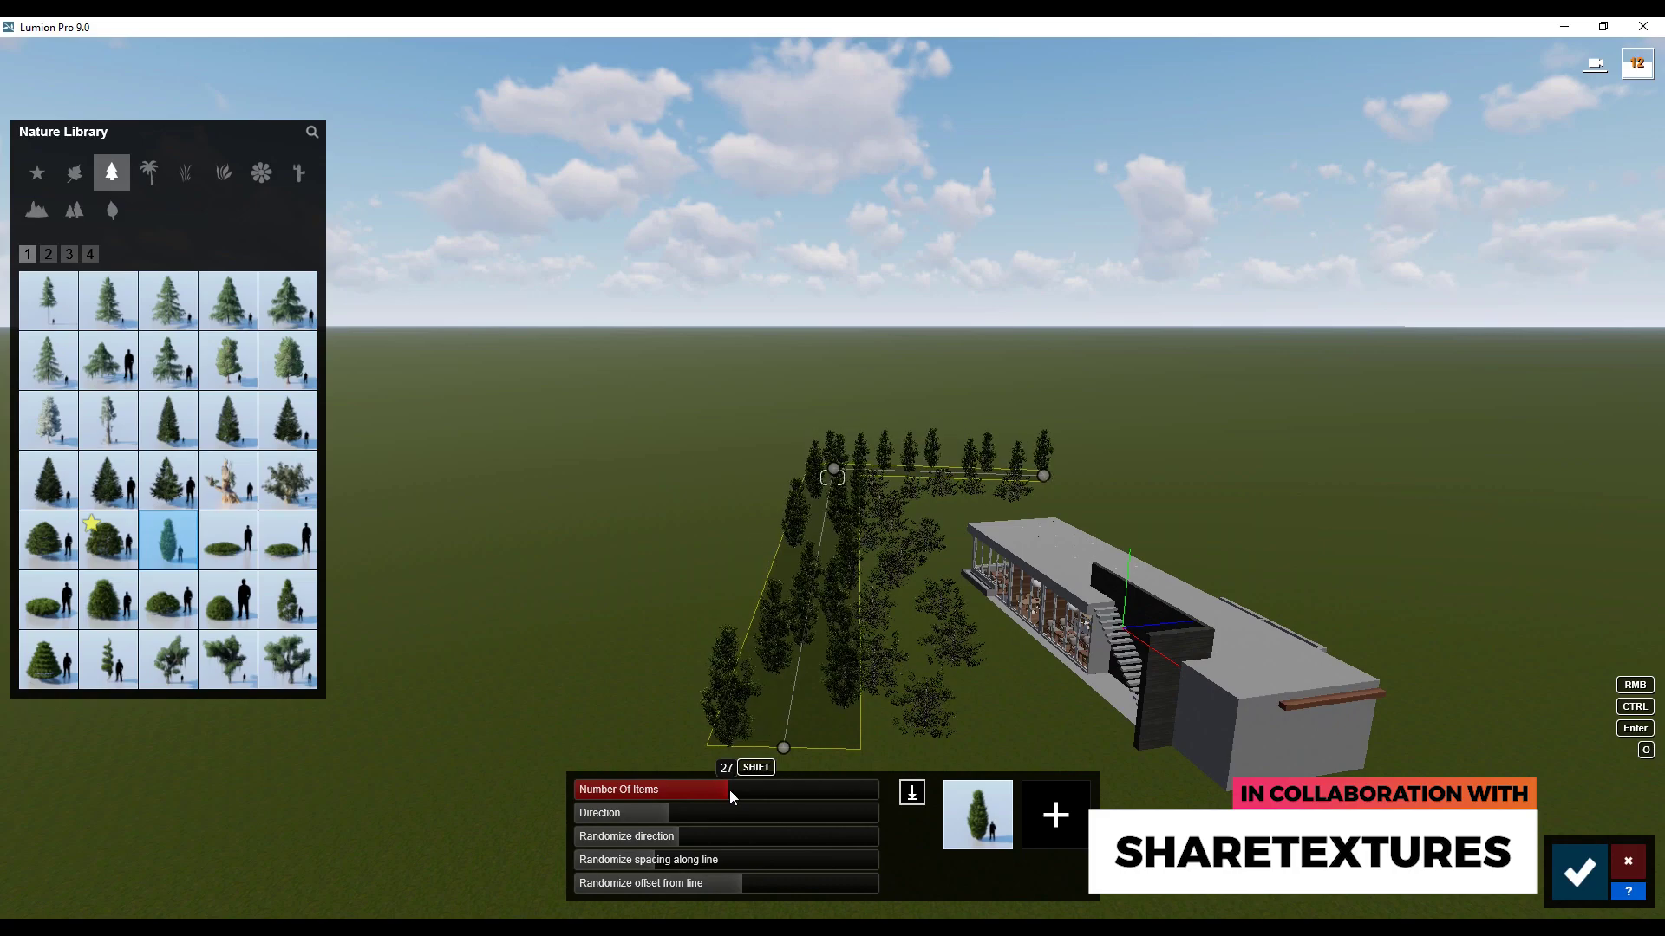
left_click_drag(747, 876, 745, 882)
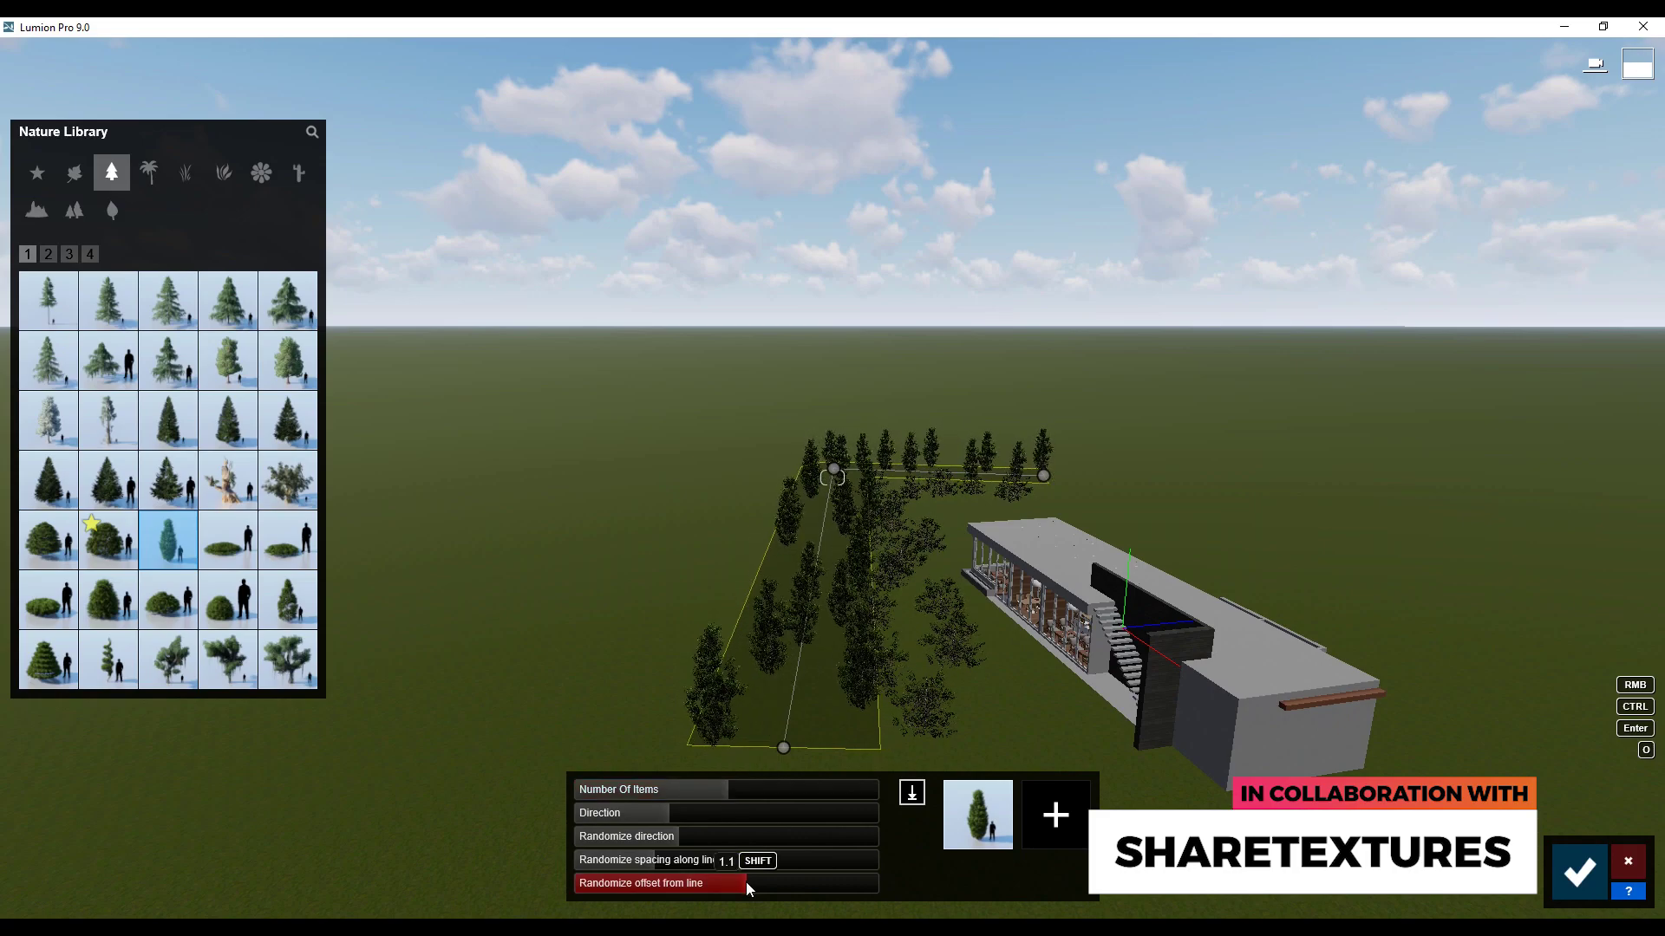
left_click(1580, 872)
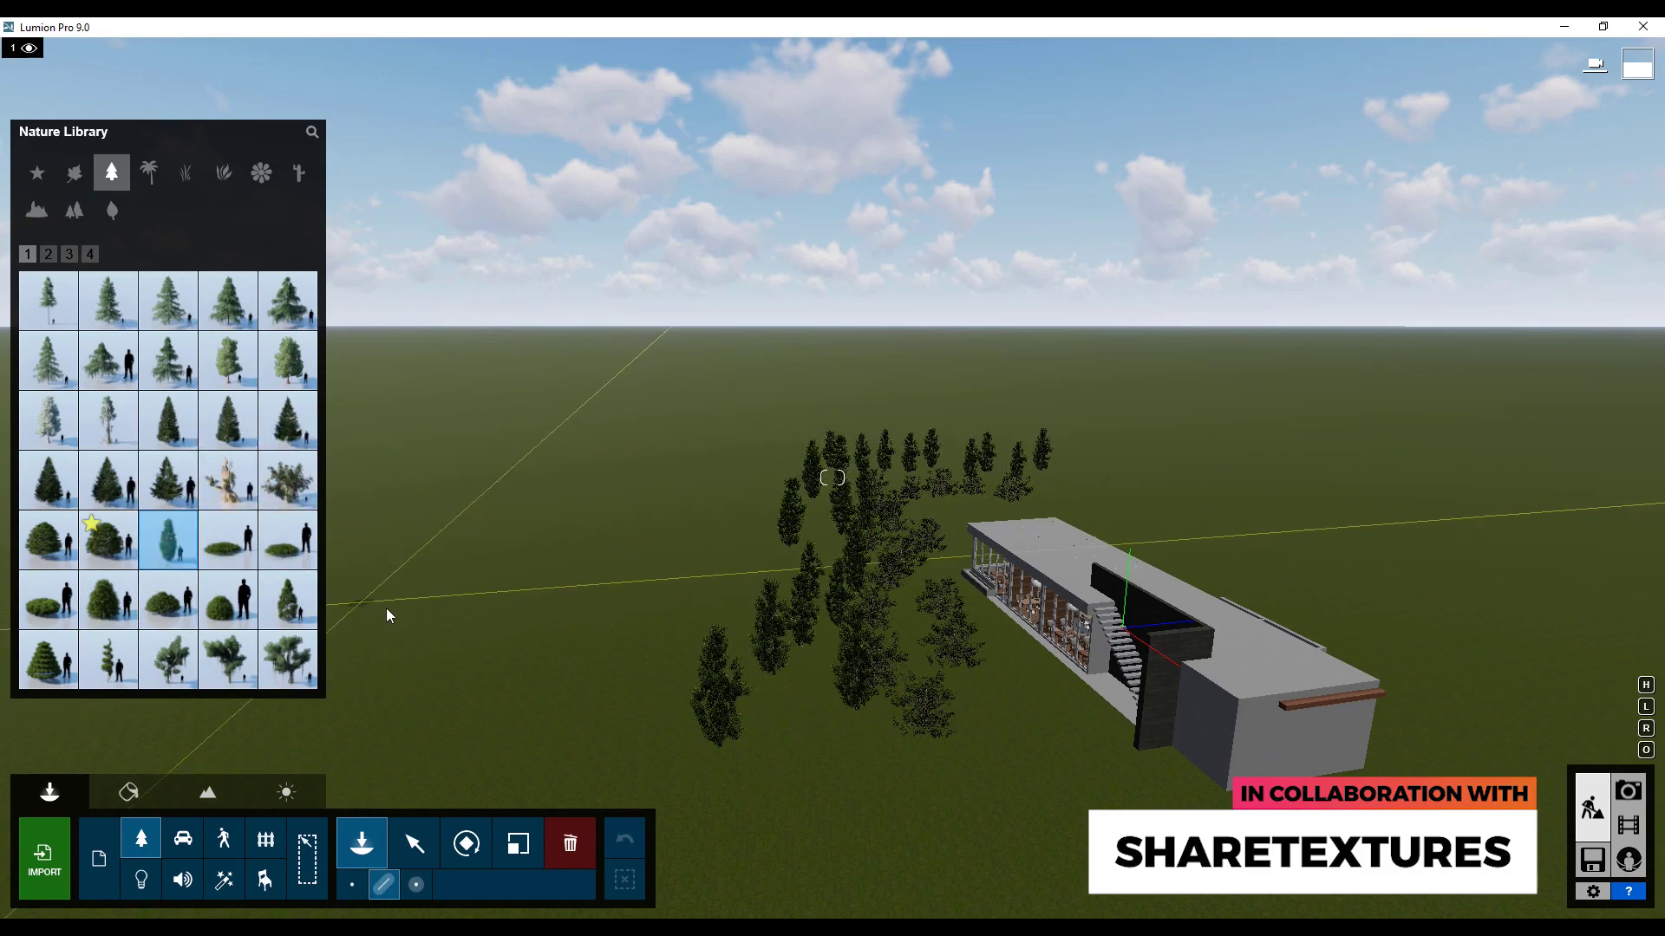
- Draw a cornered BalsamFir-M1 RT line and drop the round tree so only pines remain
left_click(292, 432)
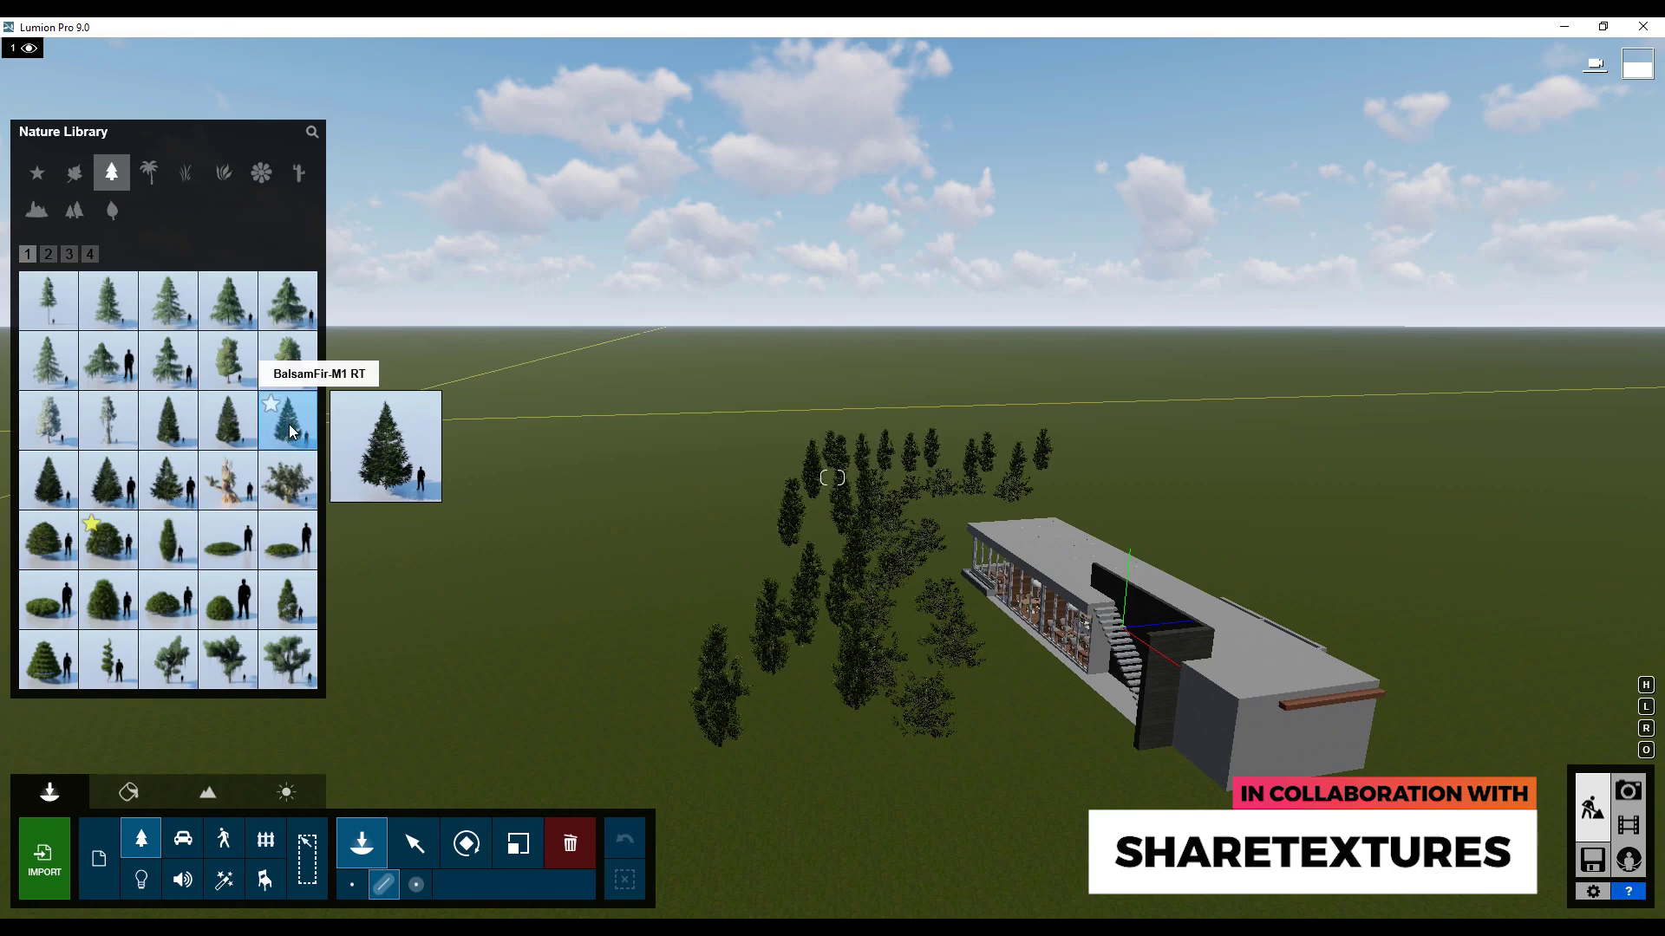
left_click(583, 748)
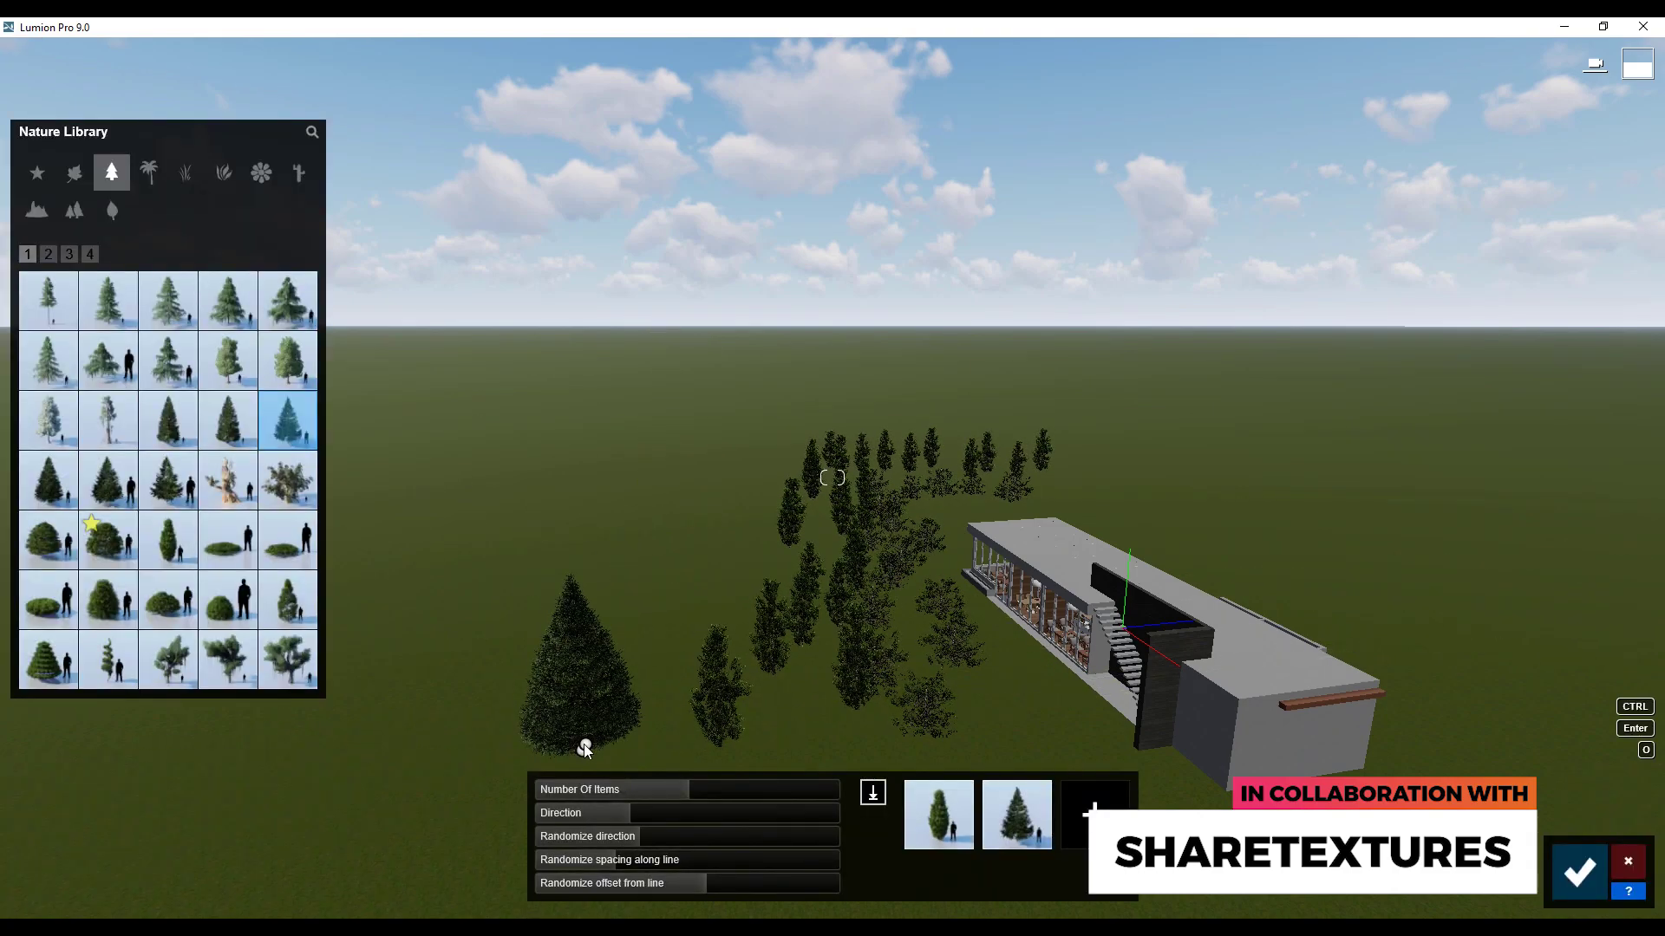
left_click(772, 439)
left_click(1069, 438)
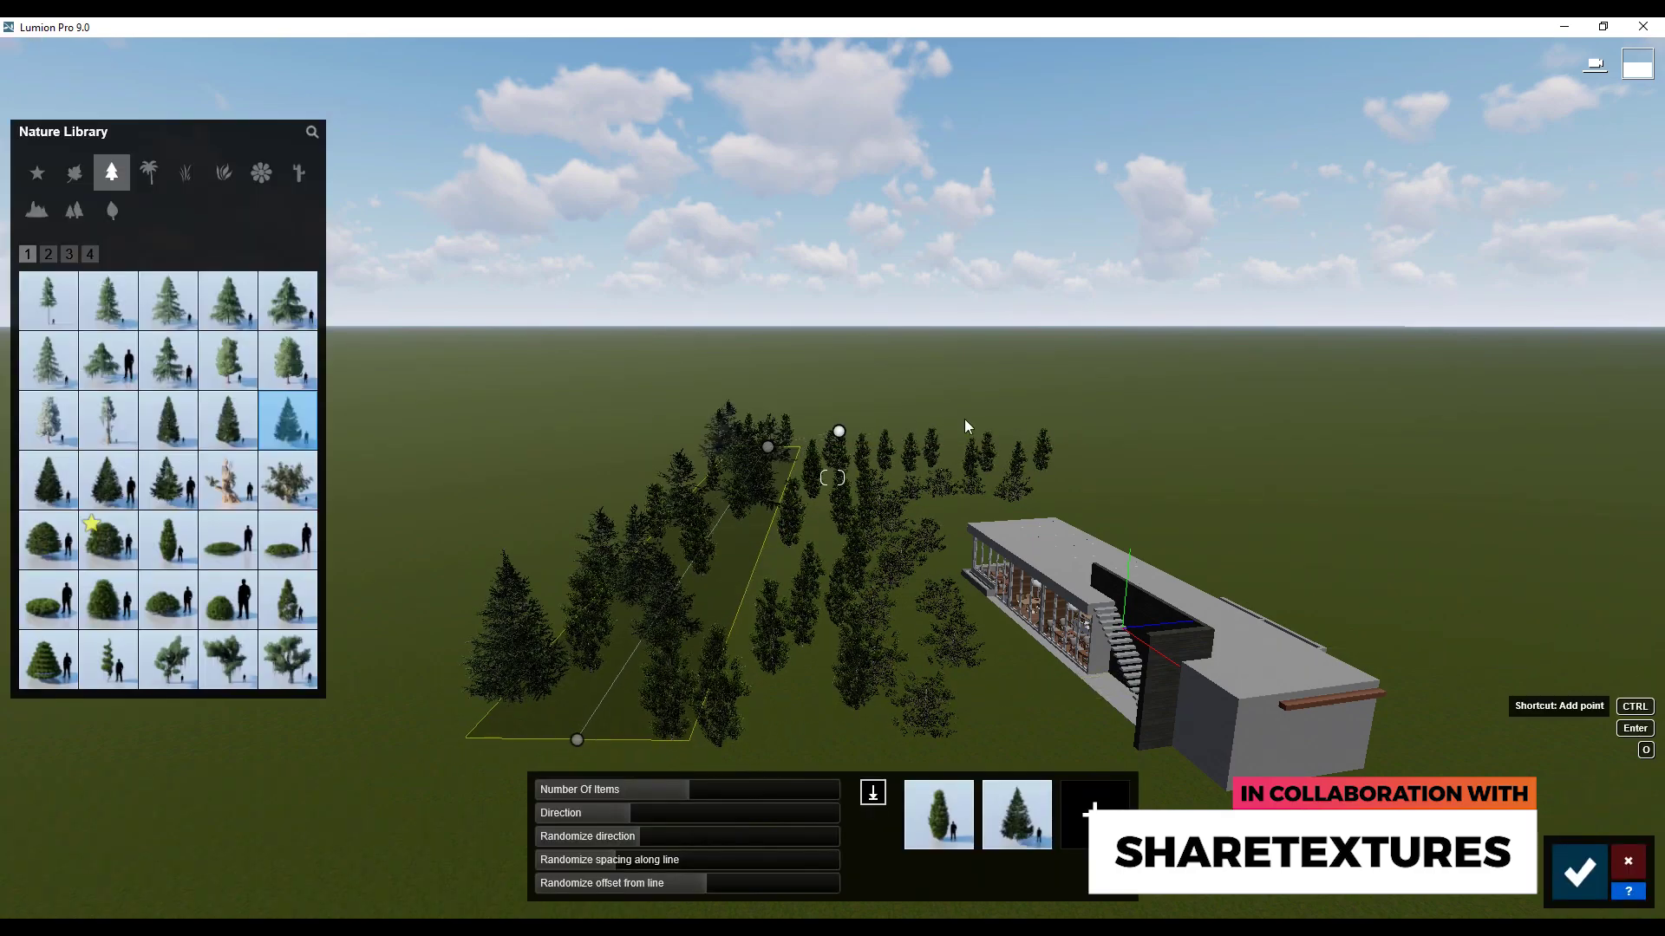
mouse_move(965, 425)
left_mouse_down()
mouse_move(1020, 415)
mouse_move(1063, 443)
left_mouse_up()
left_click(962, 794)
left_click_drag(767, 447, 787, 459)
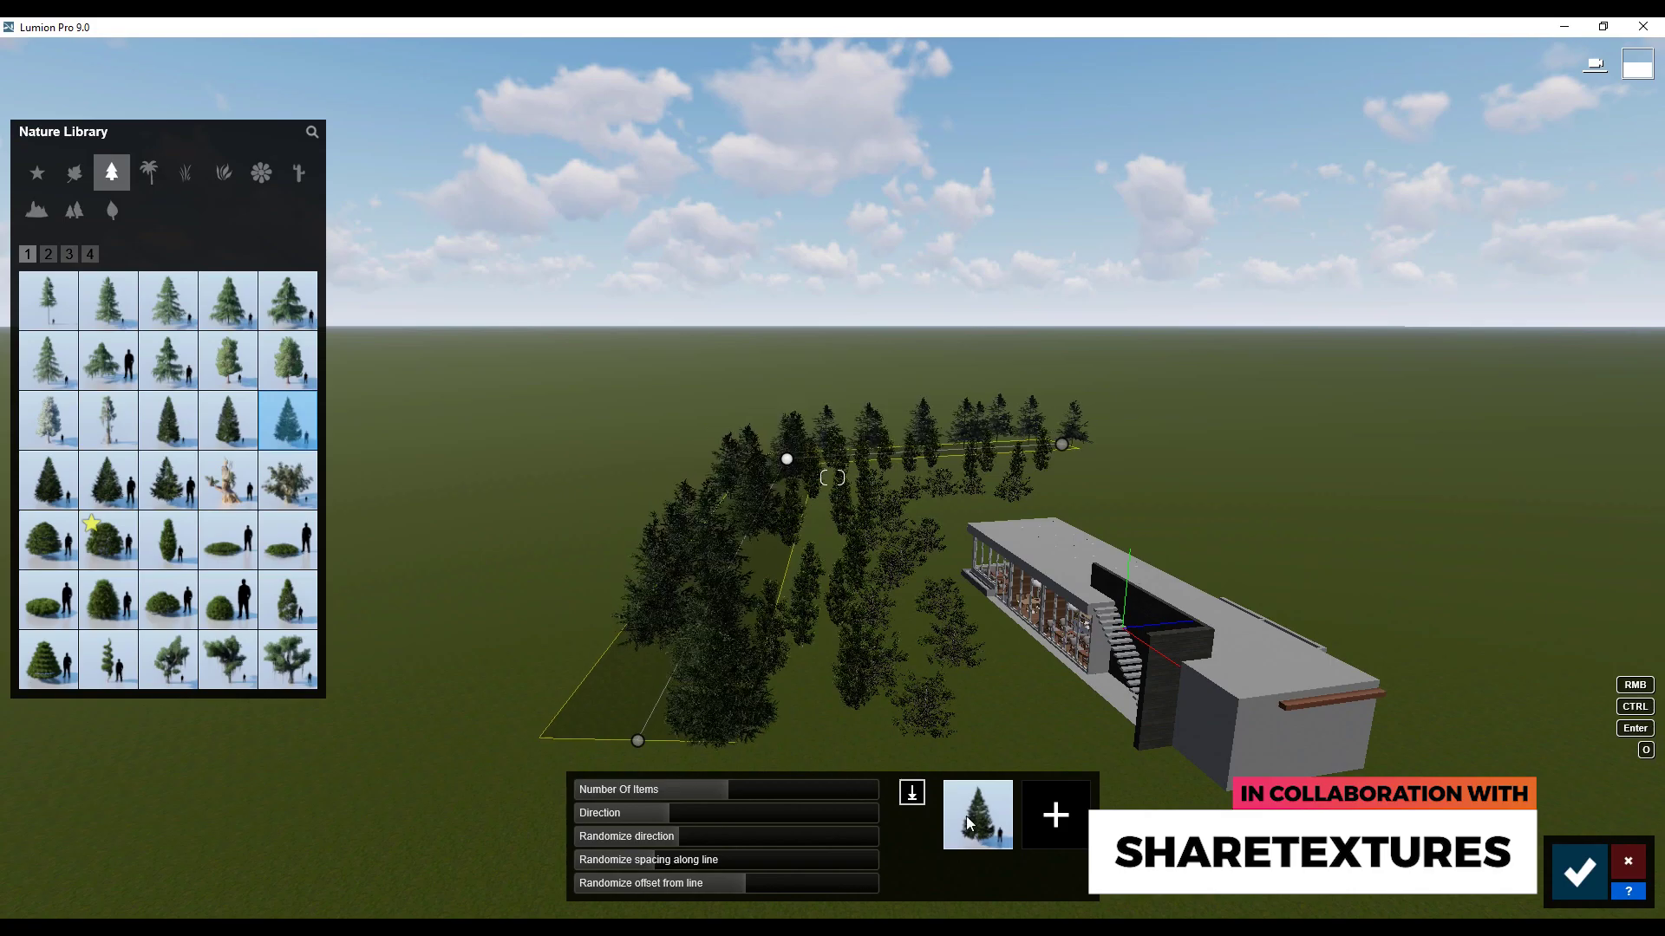
- Tune the pines' offset, spacing, direction and random rotation, set 37 items, and confirm
left_click_drag(745, 883, 753, 881)
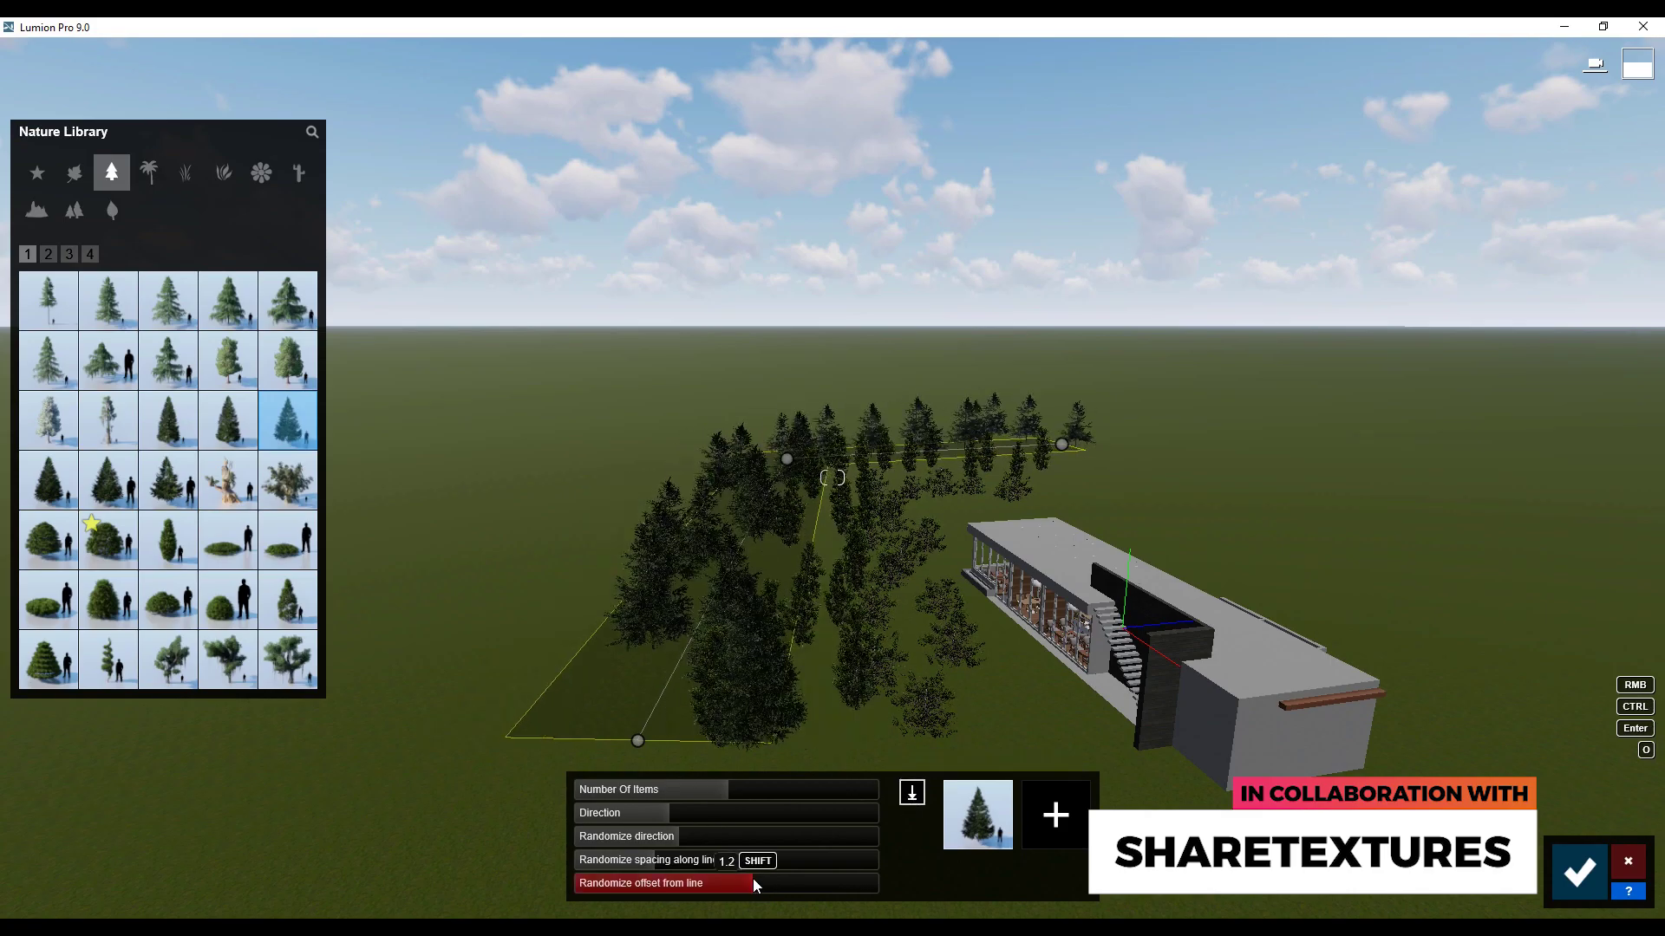
left_click_drag(786, 459, 816, 469)
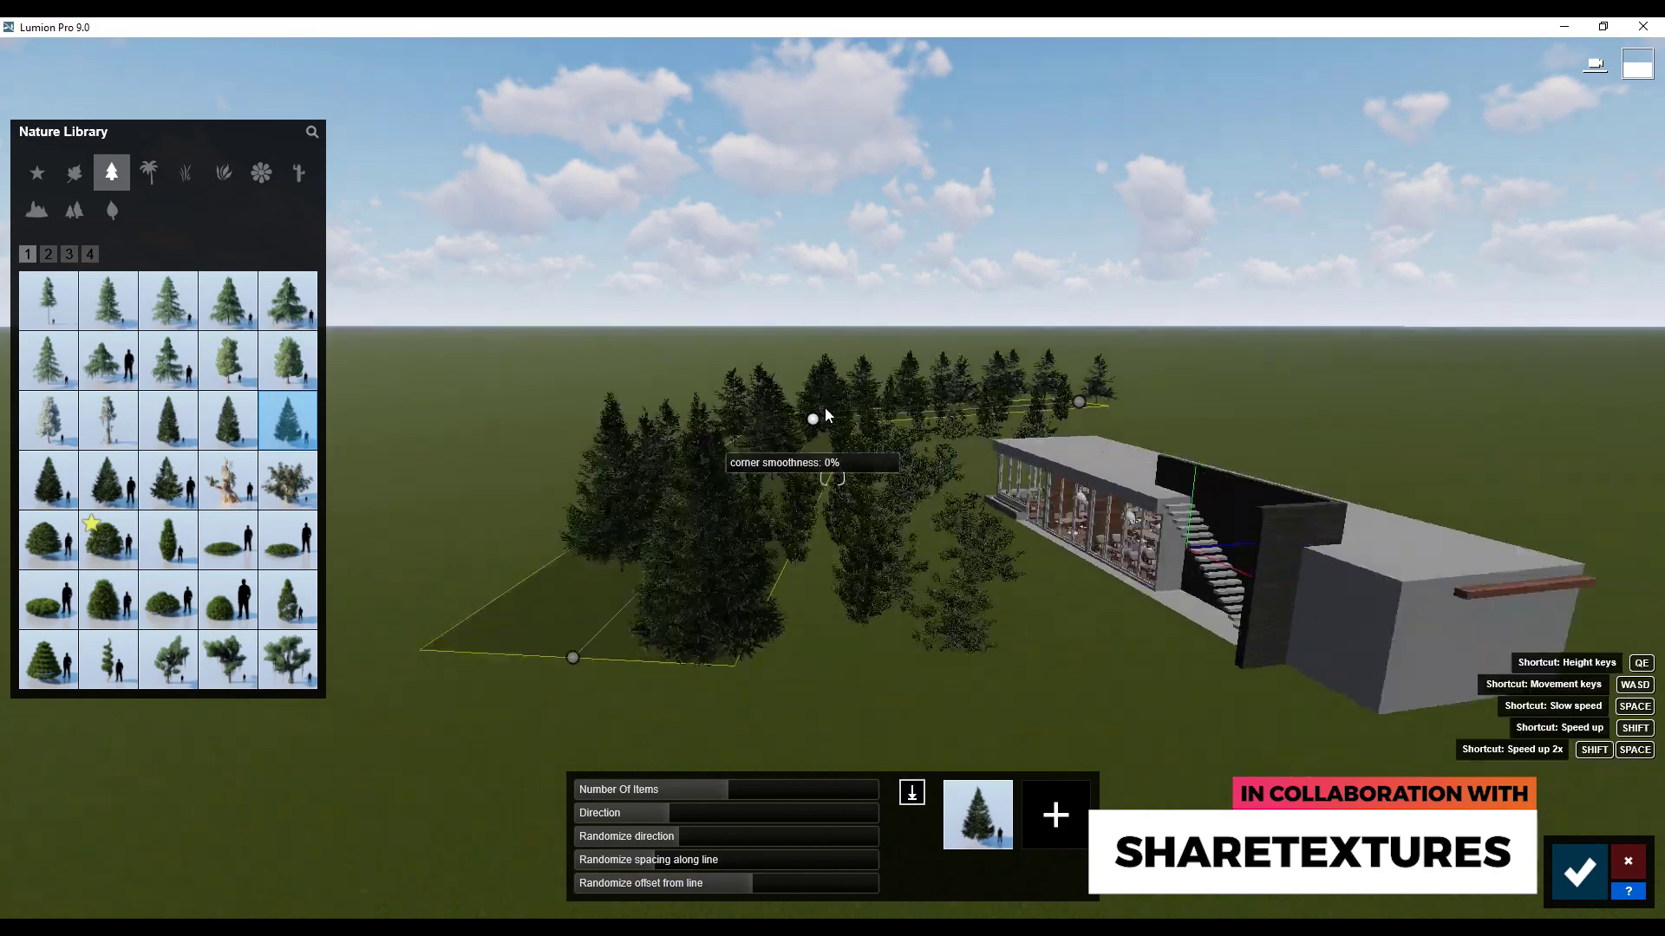
scroll(840, 544, "up", 5)
scroll(839, 545, "down", 4)
left_click_drag(681, 864, 619, 856)
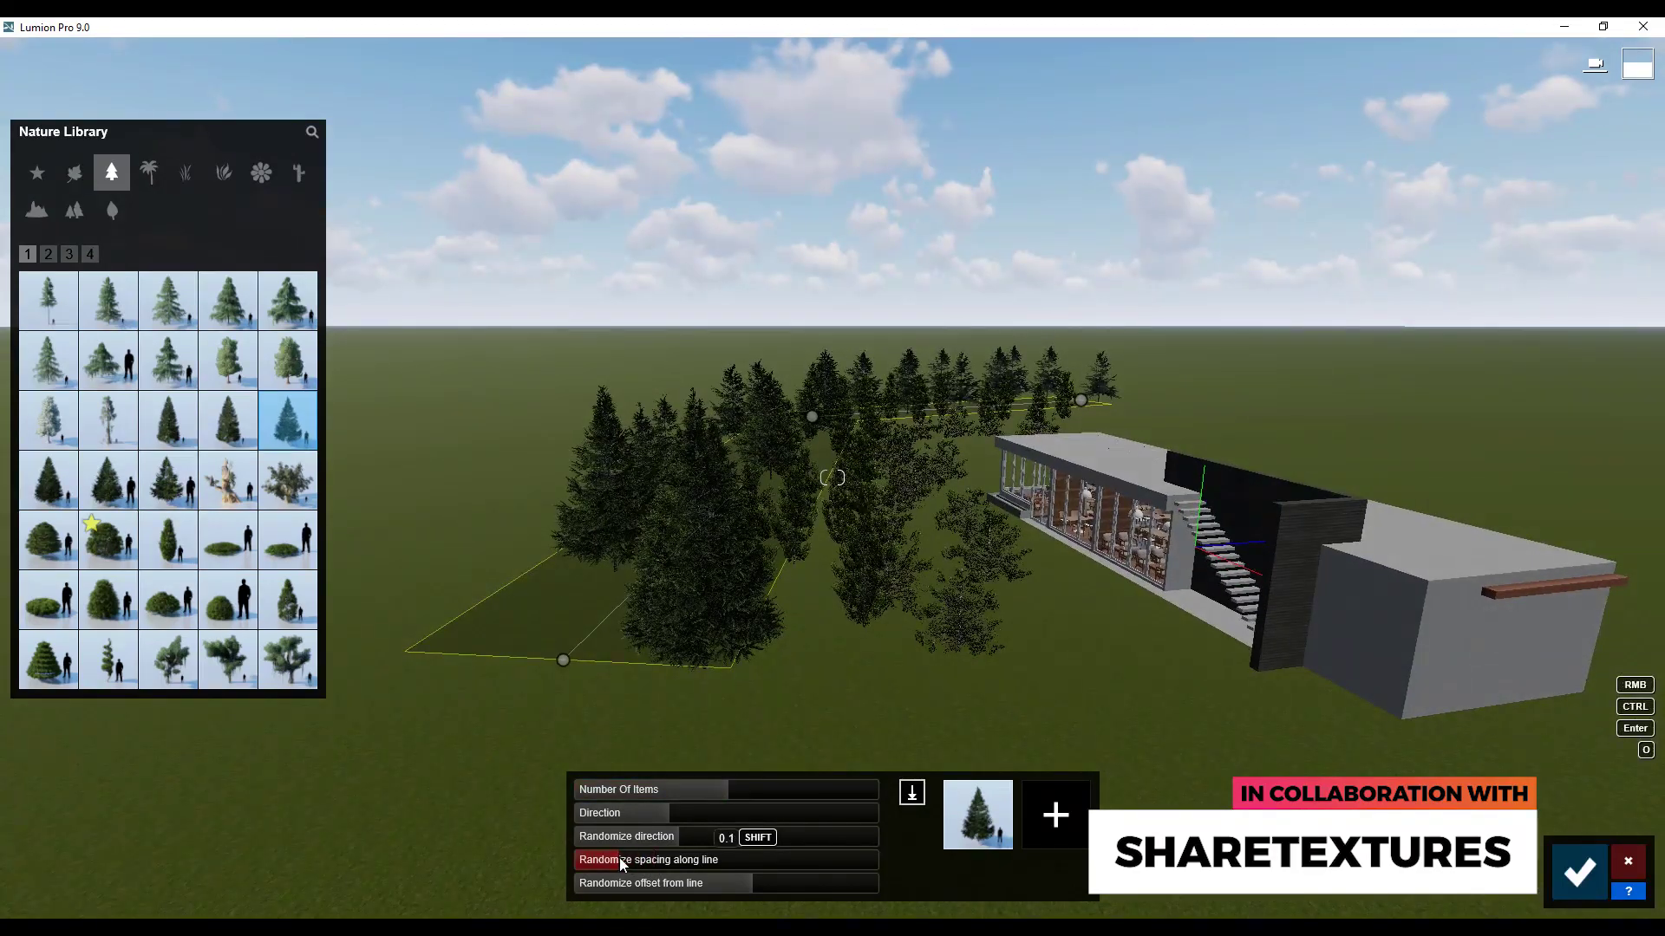
left_click(652, 814)
left_click(709, 835)
scroll(781, 659, "down", 5)
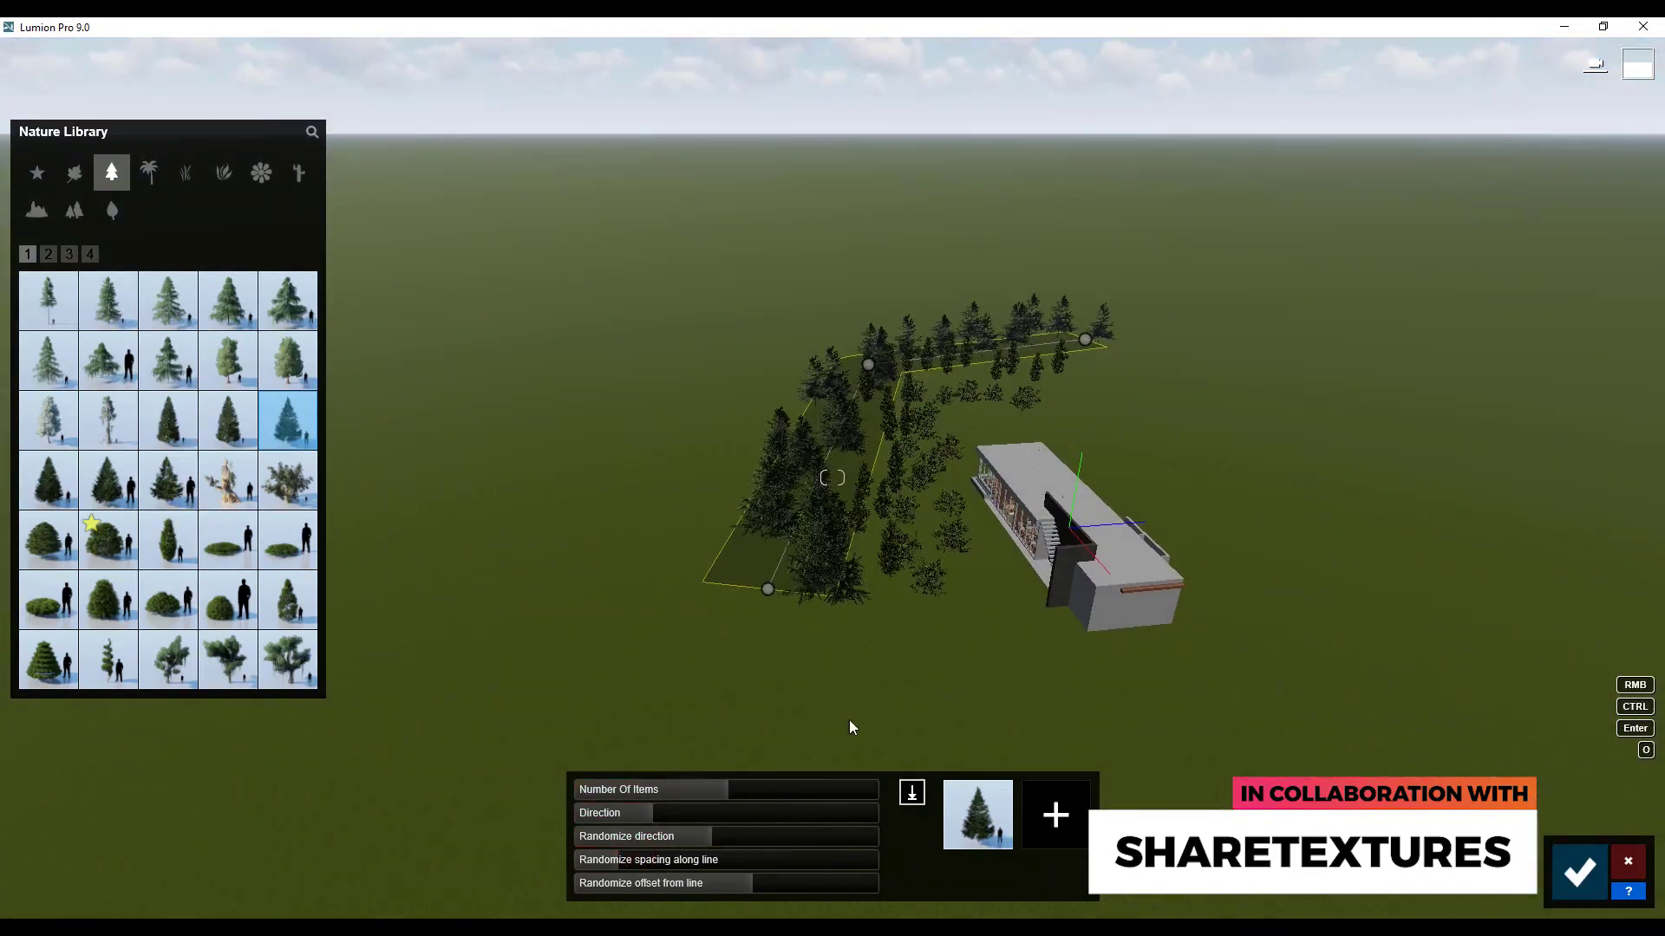
left_click(758, 790)
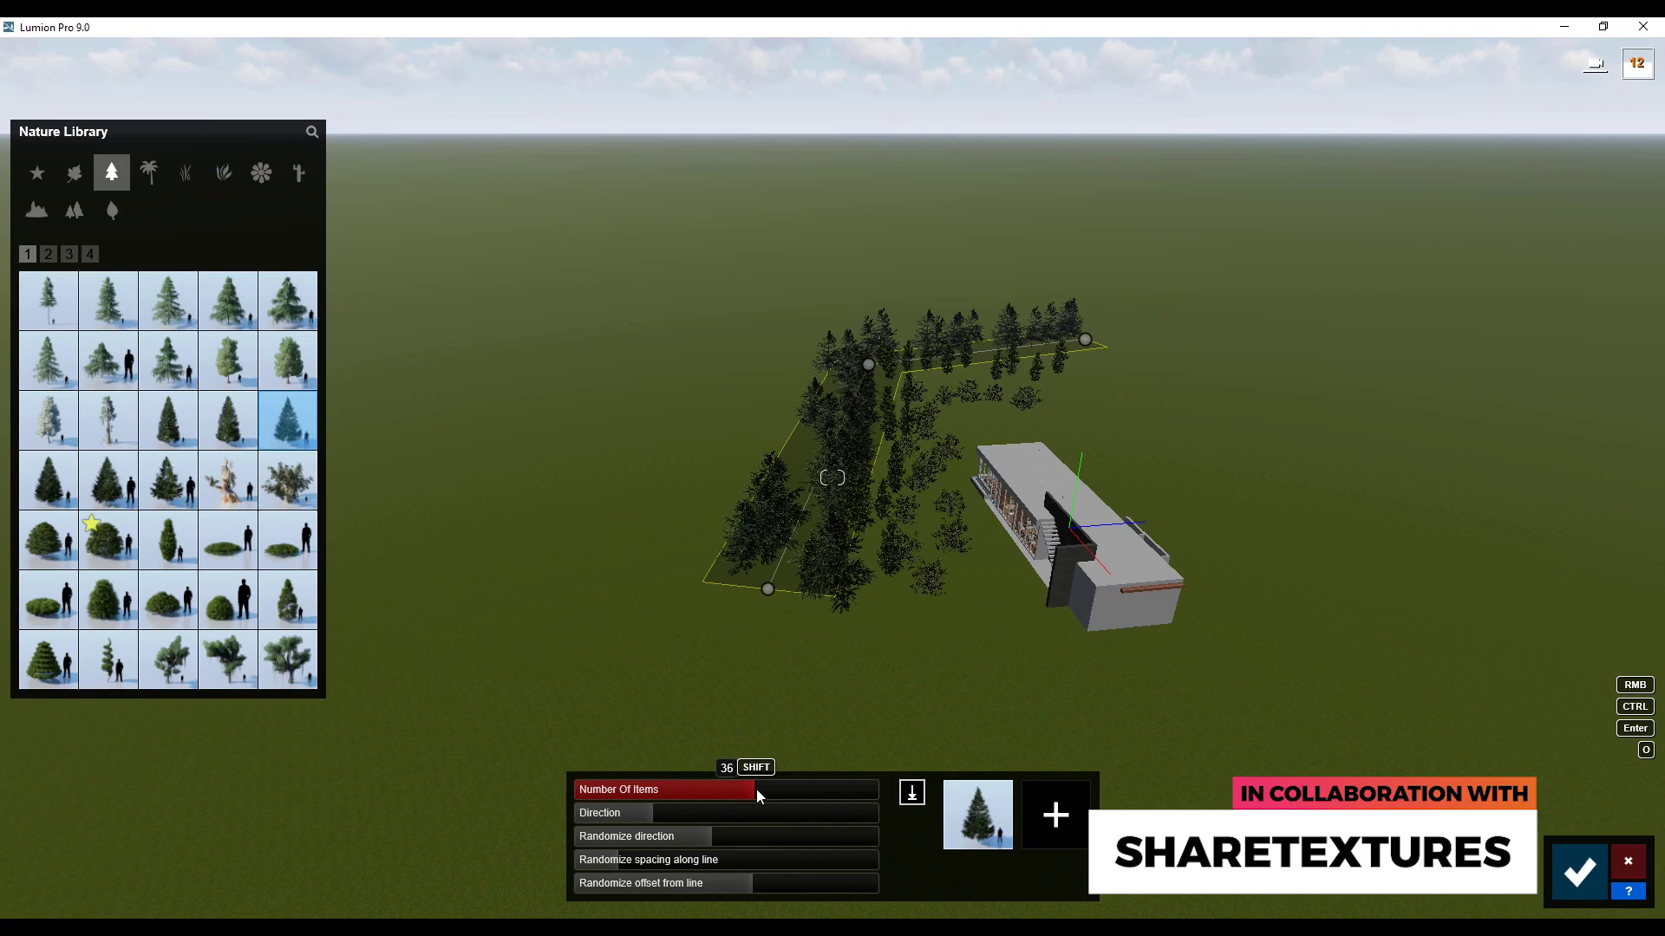
left_click(1583, 875)
- Load the interior photo and add a Sun at maximum height, slightly turned, with lower brightness
left_click(1629, 792)
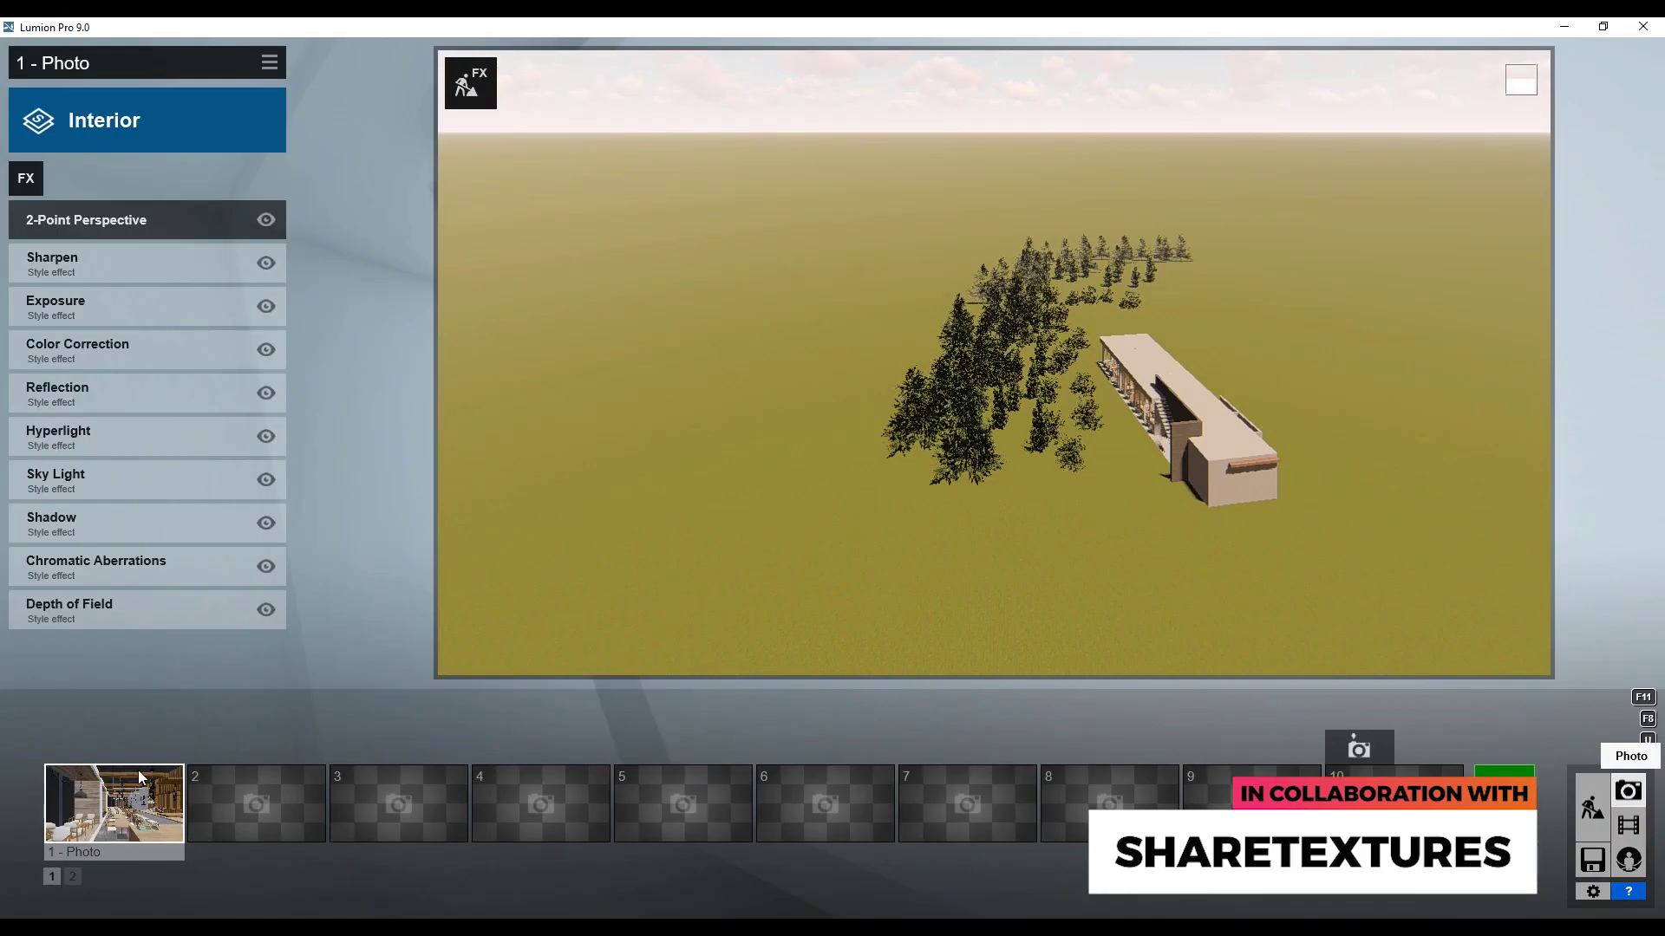
left_click(132, 805)
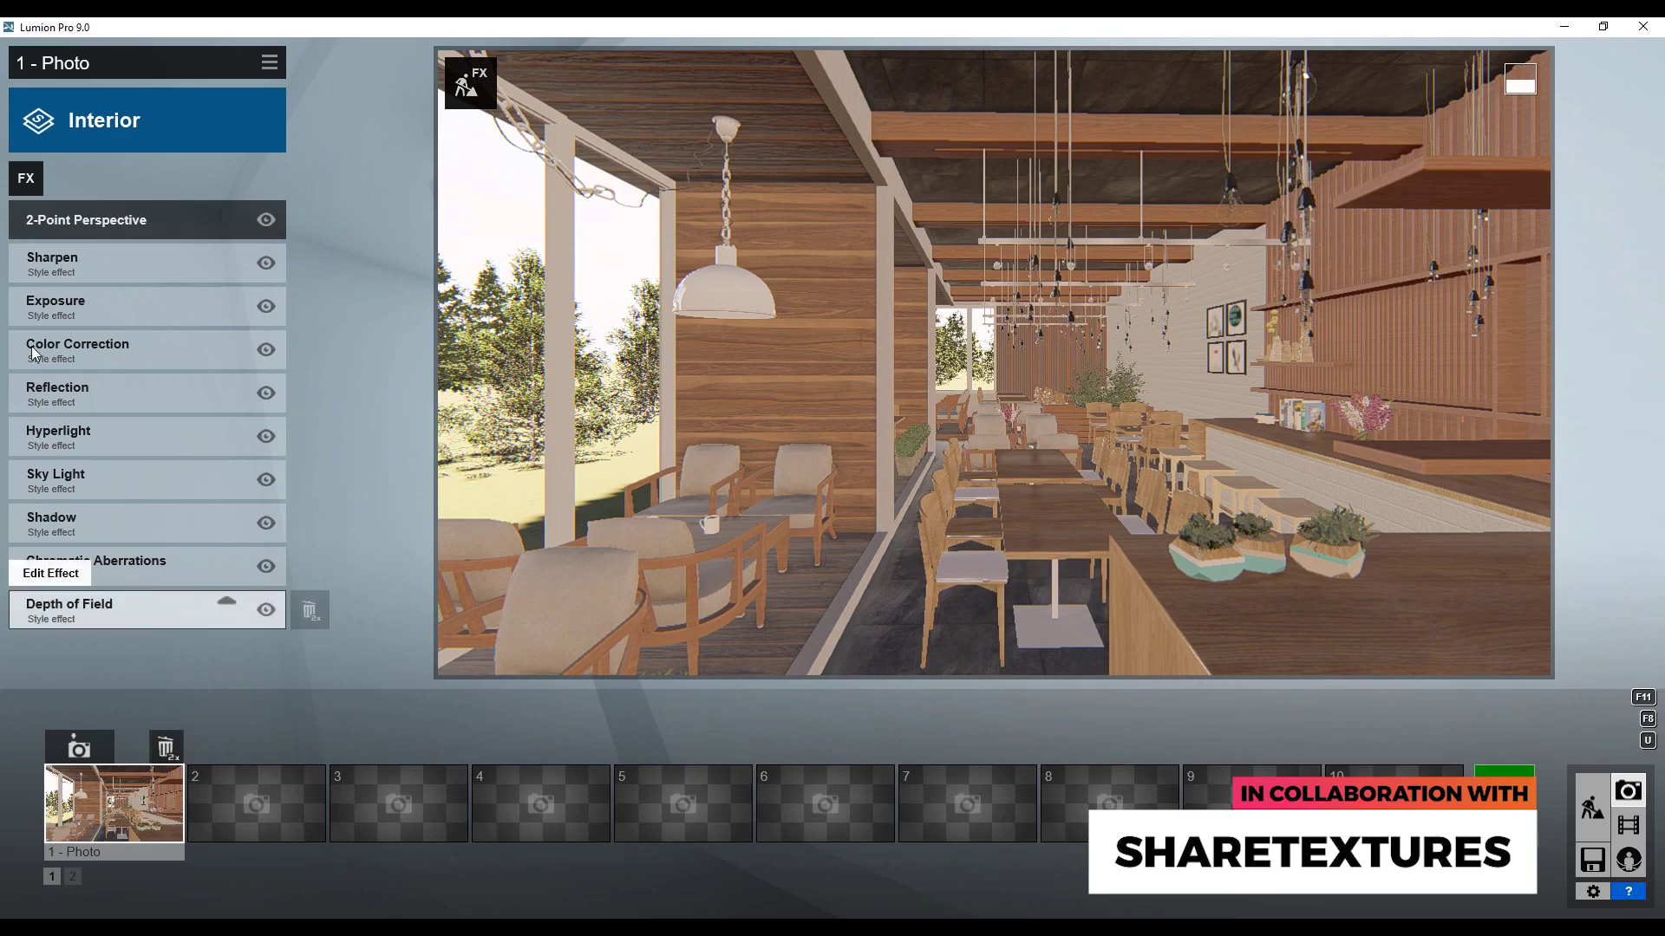
left_click(27, 188)
left_click(428, 173)
left_click(496, 256)
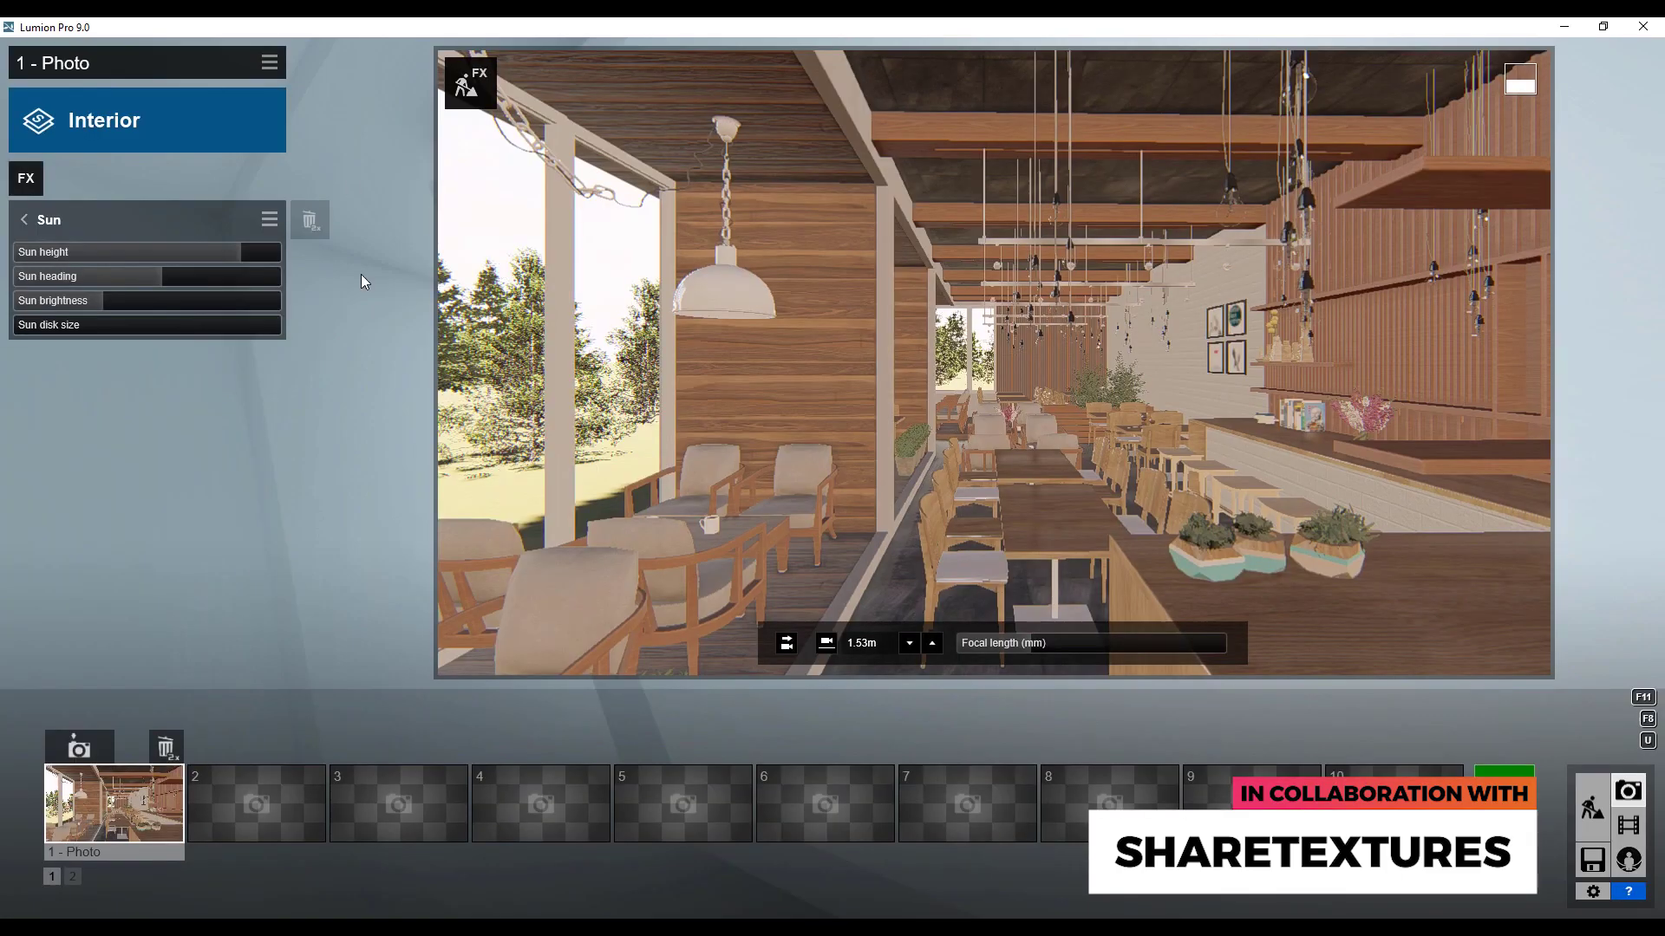
left_click_drag(235, 253, 291, 257)
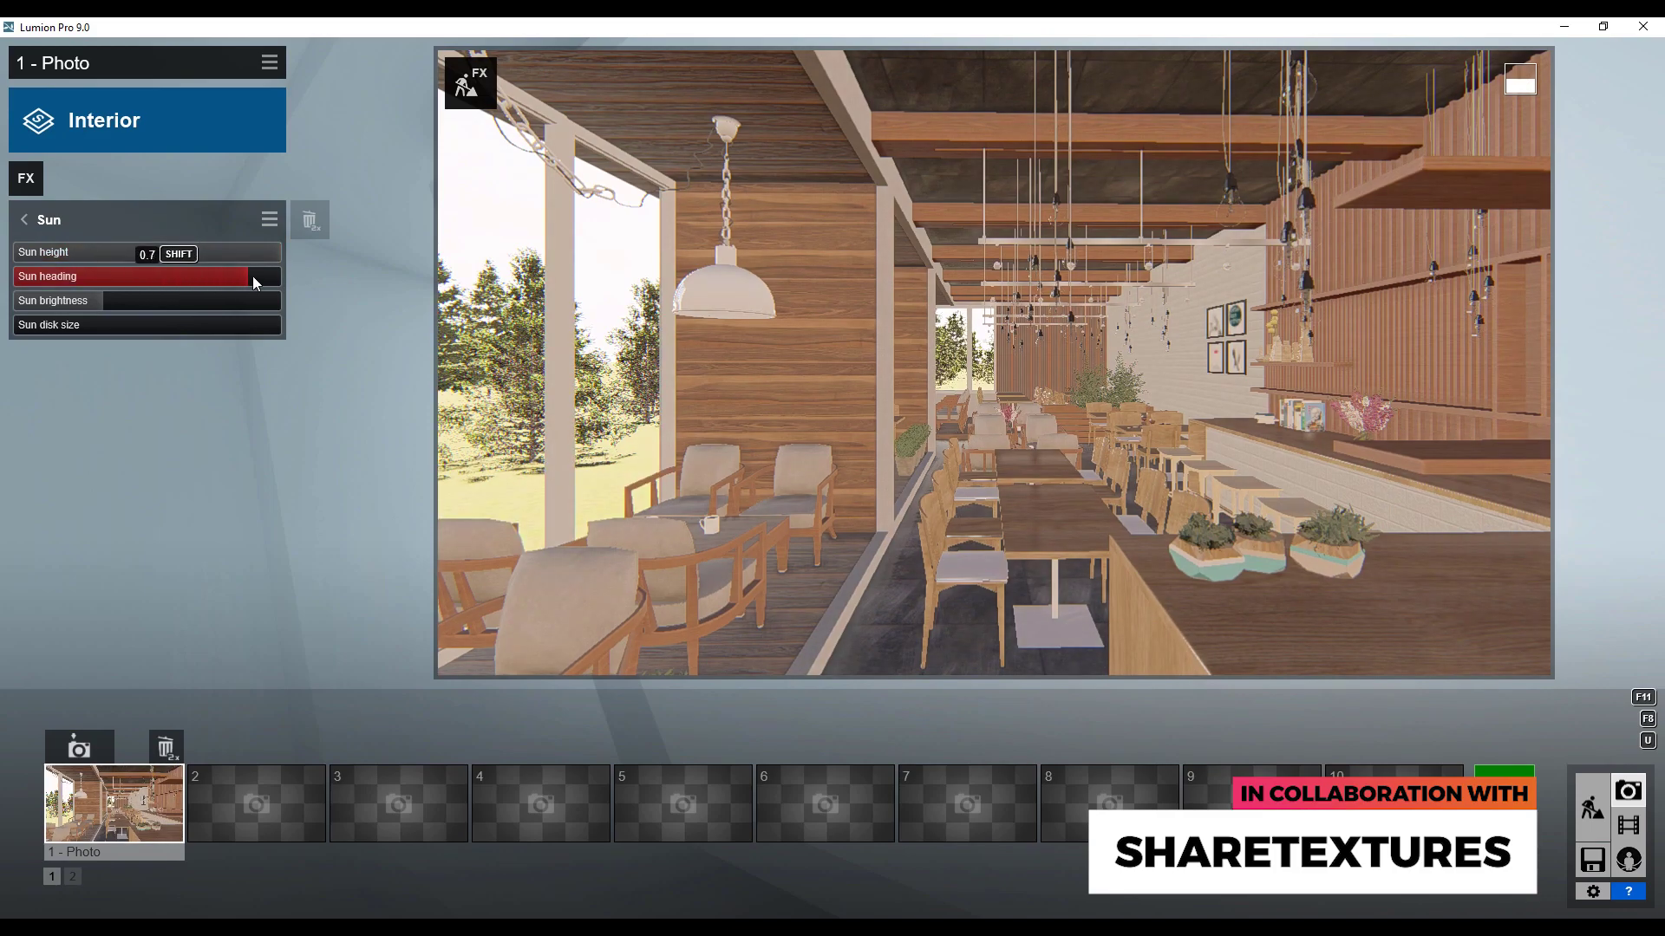
left_click_drag(253, 275, 224, 283)
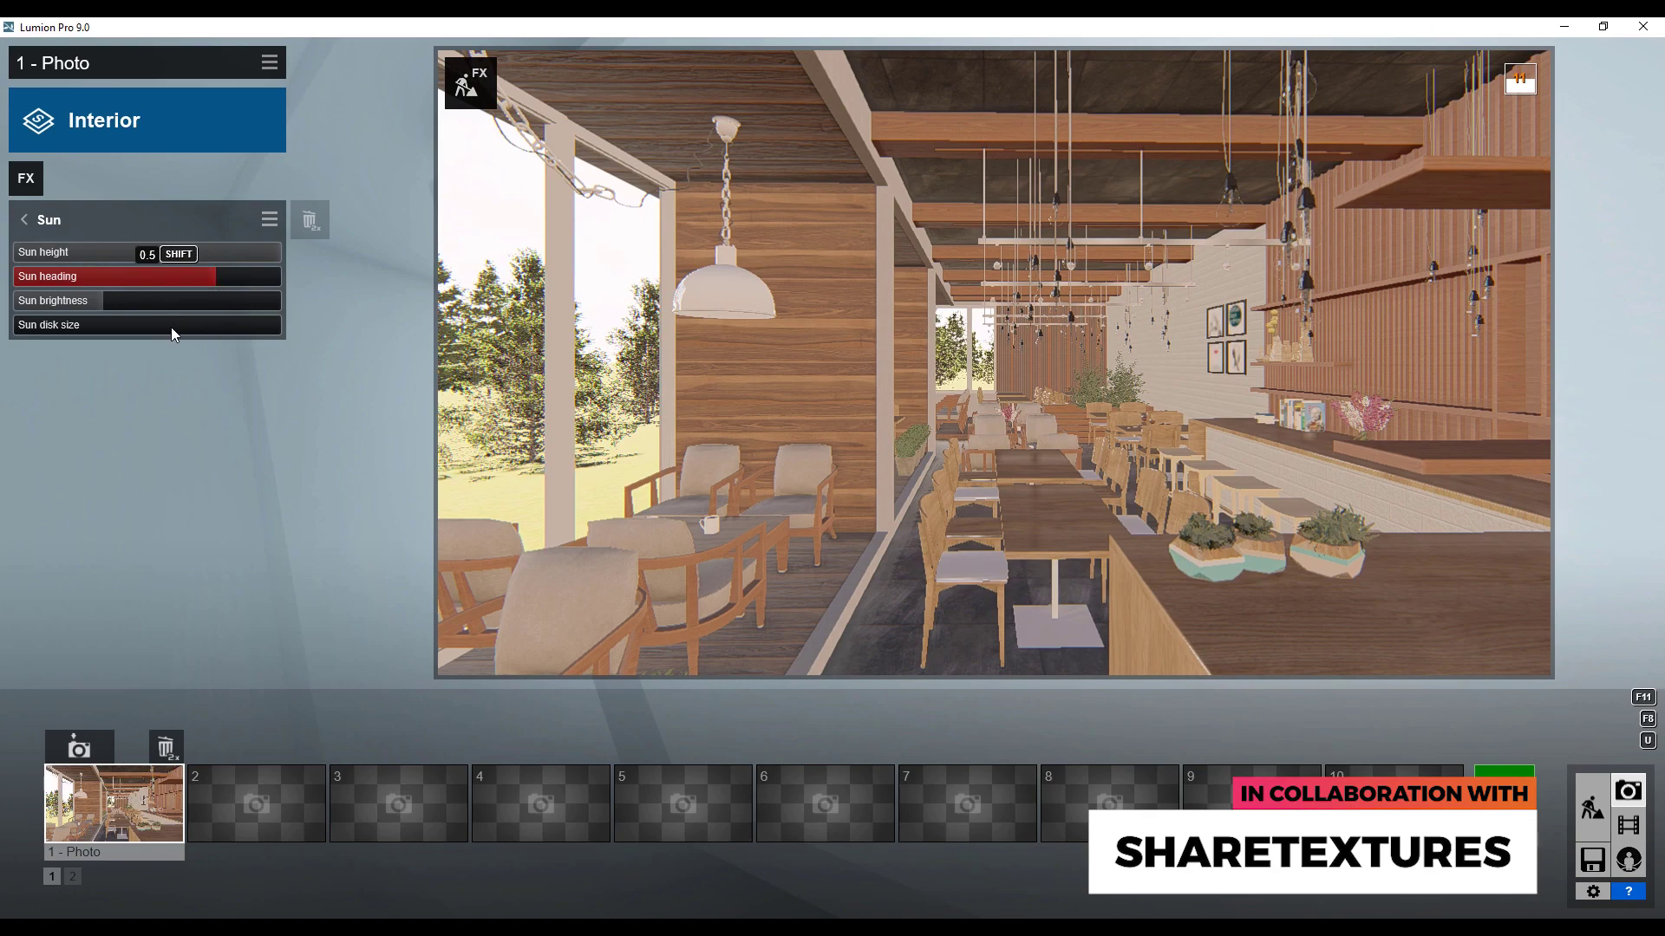
left_click_drag(68, 304, 48, 300)
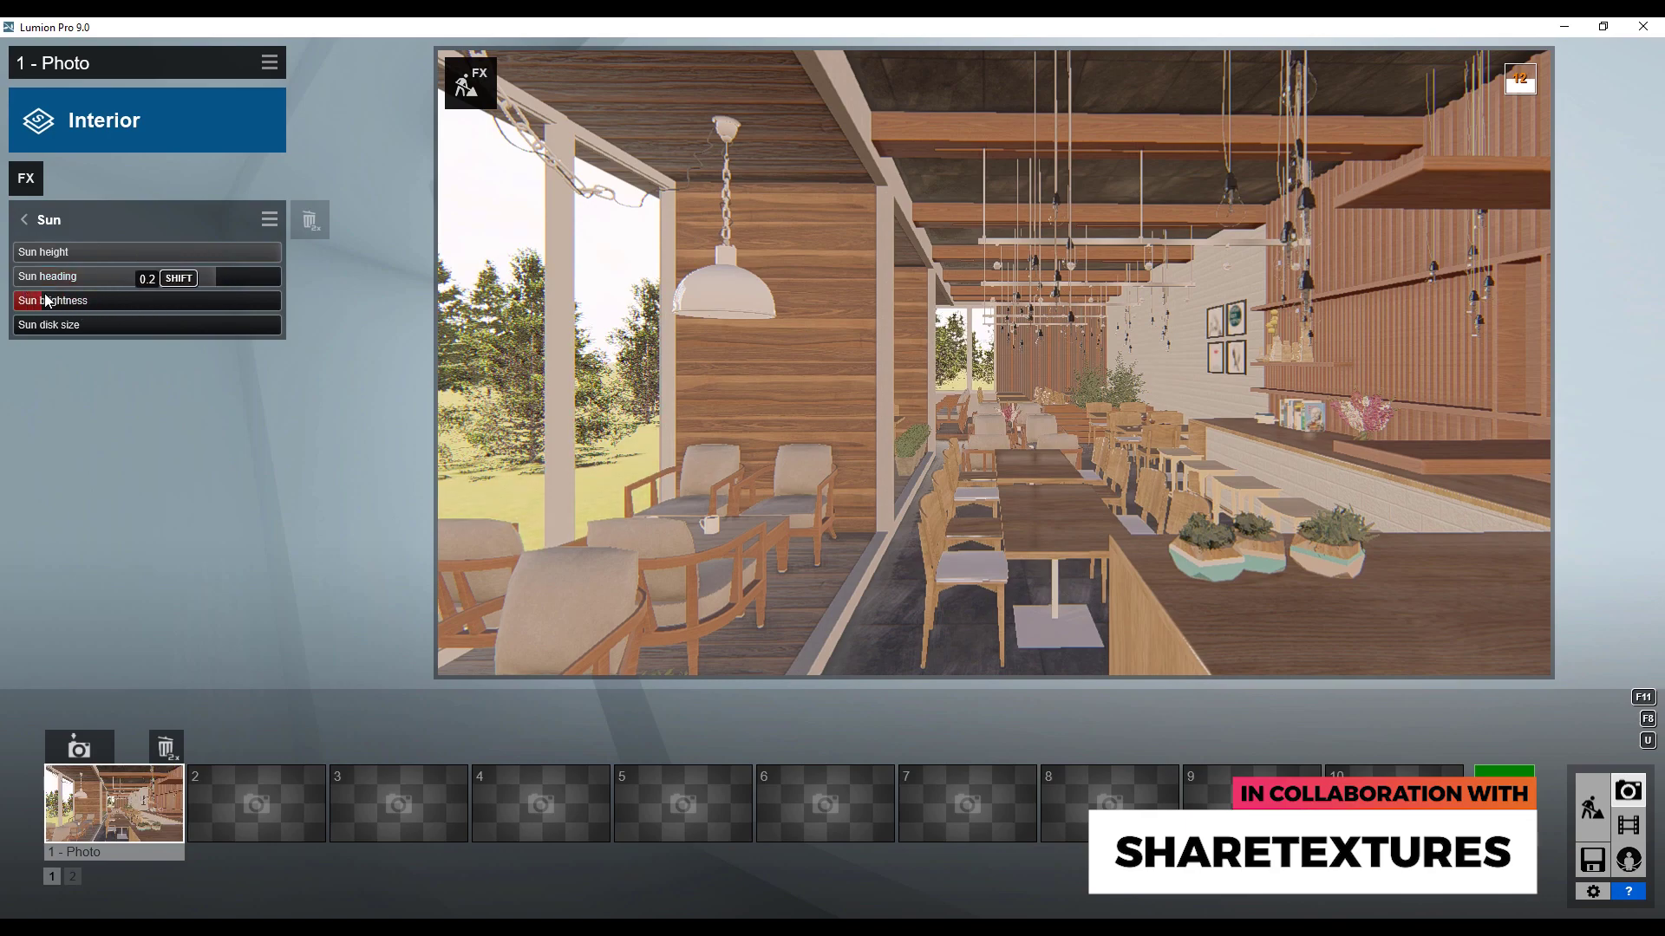
- Set Color Correction temperature to 0.3 and raise brightness slightly
left_click(21, 219)
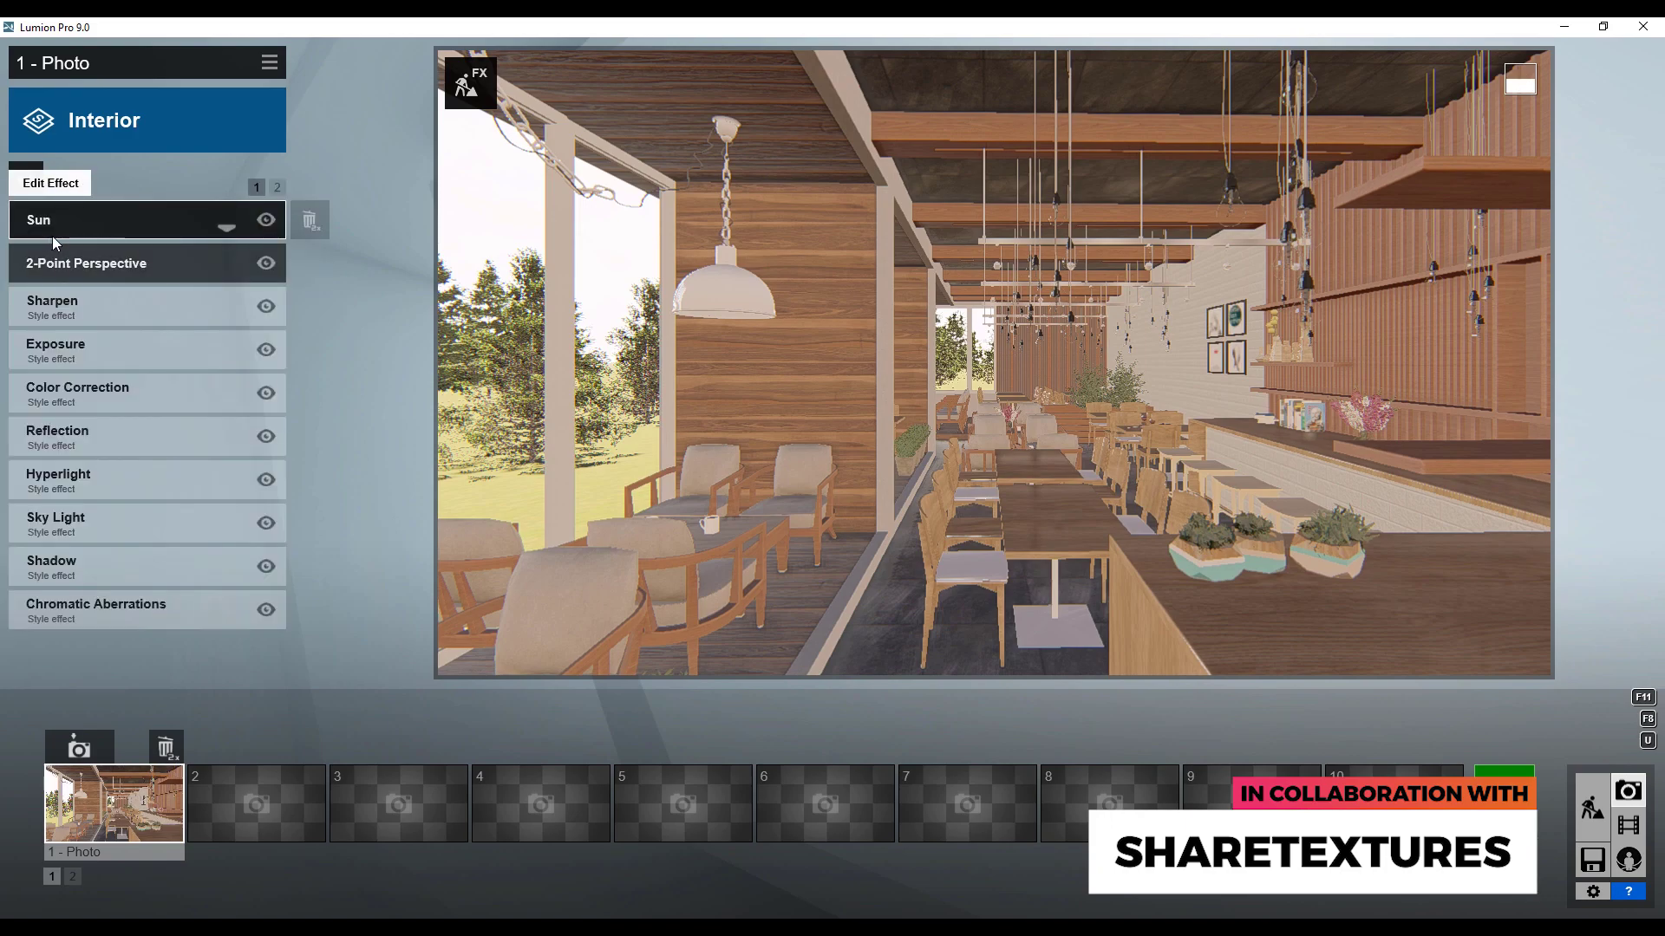
left_click(90, 398)
mouse_move(71, 256)
left_mouse_down()
mouse_move(217, 252)
mouse_move(158, 255)
mouse_move(189, 253)
left_mouse_up()
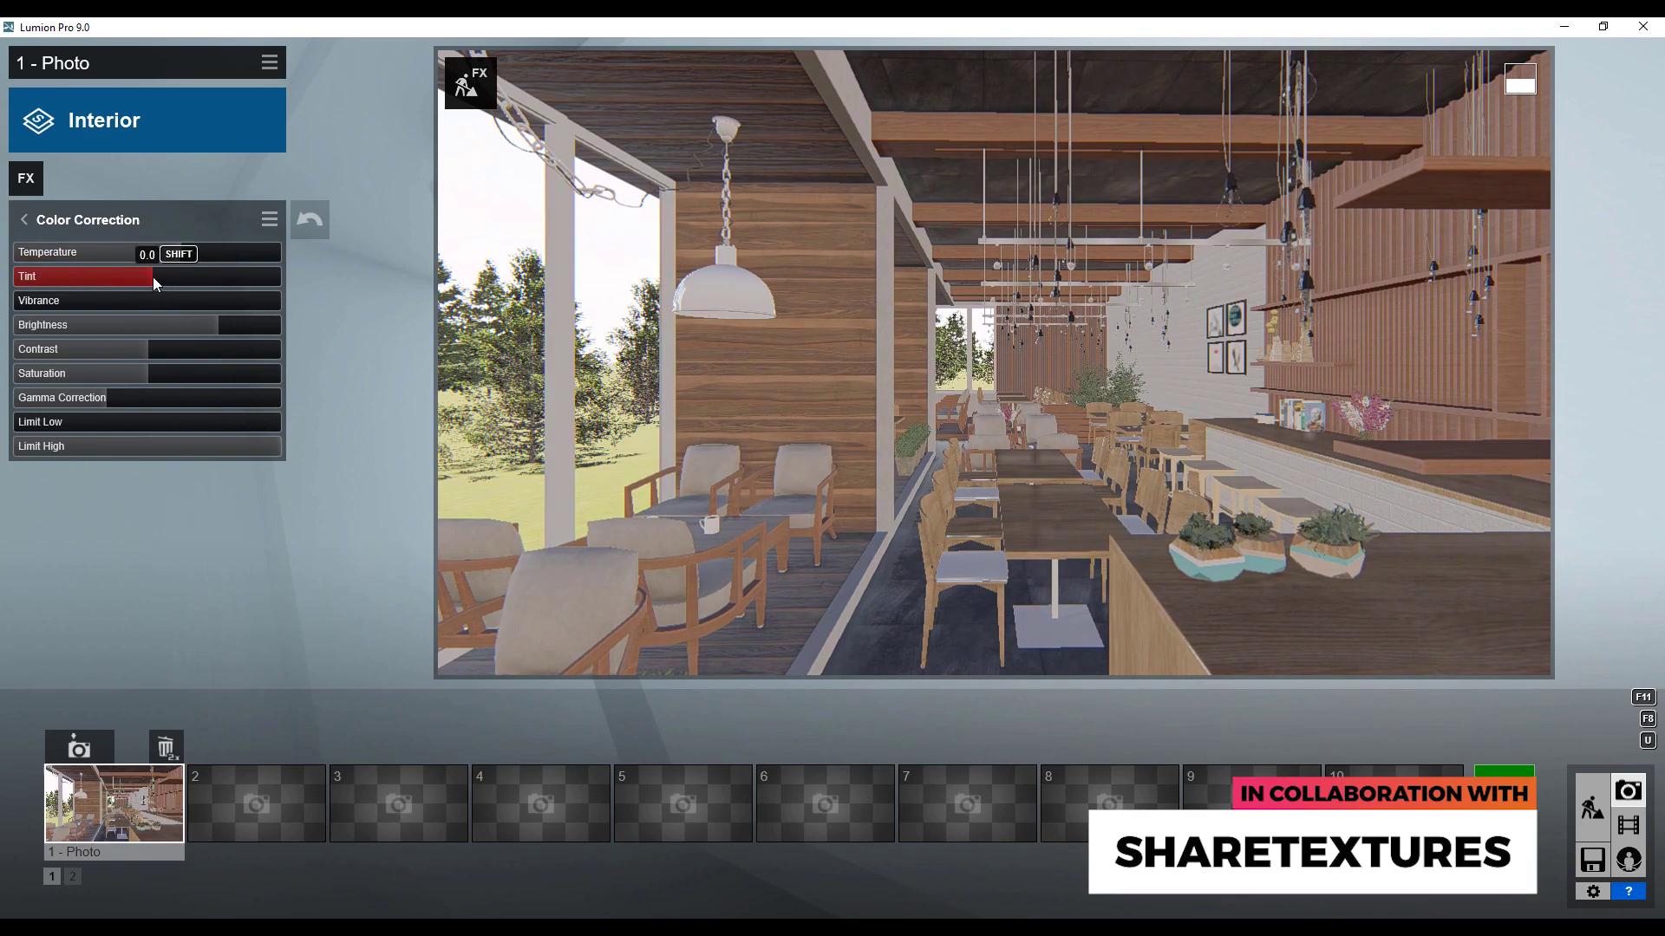
mouse_move(226, 326)
left_mouse_down()
mouse_move(263, 319)
mouse_move(236, 321)
left_mouse_up()
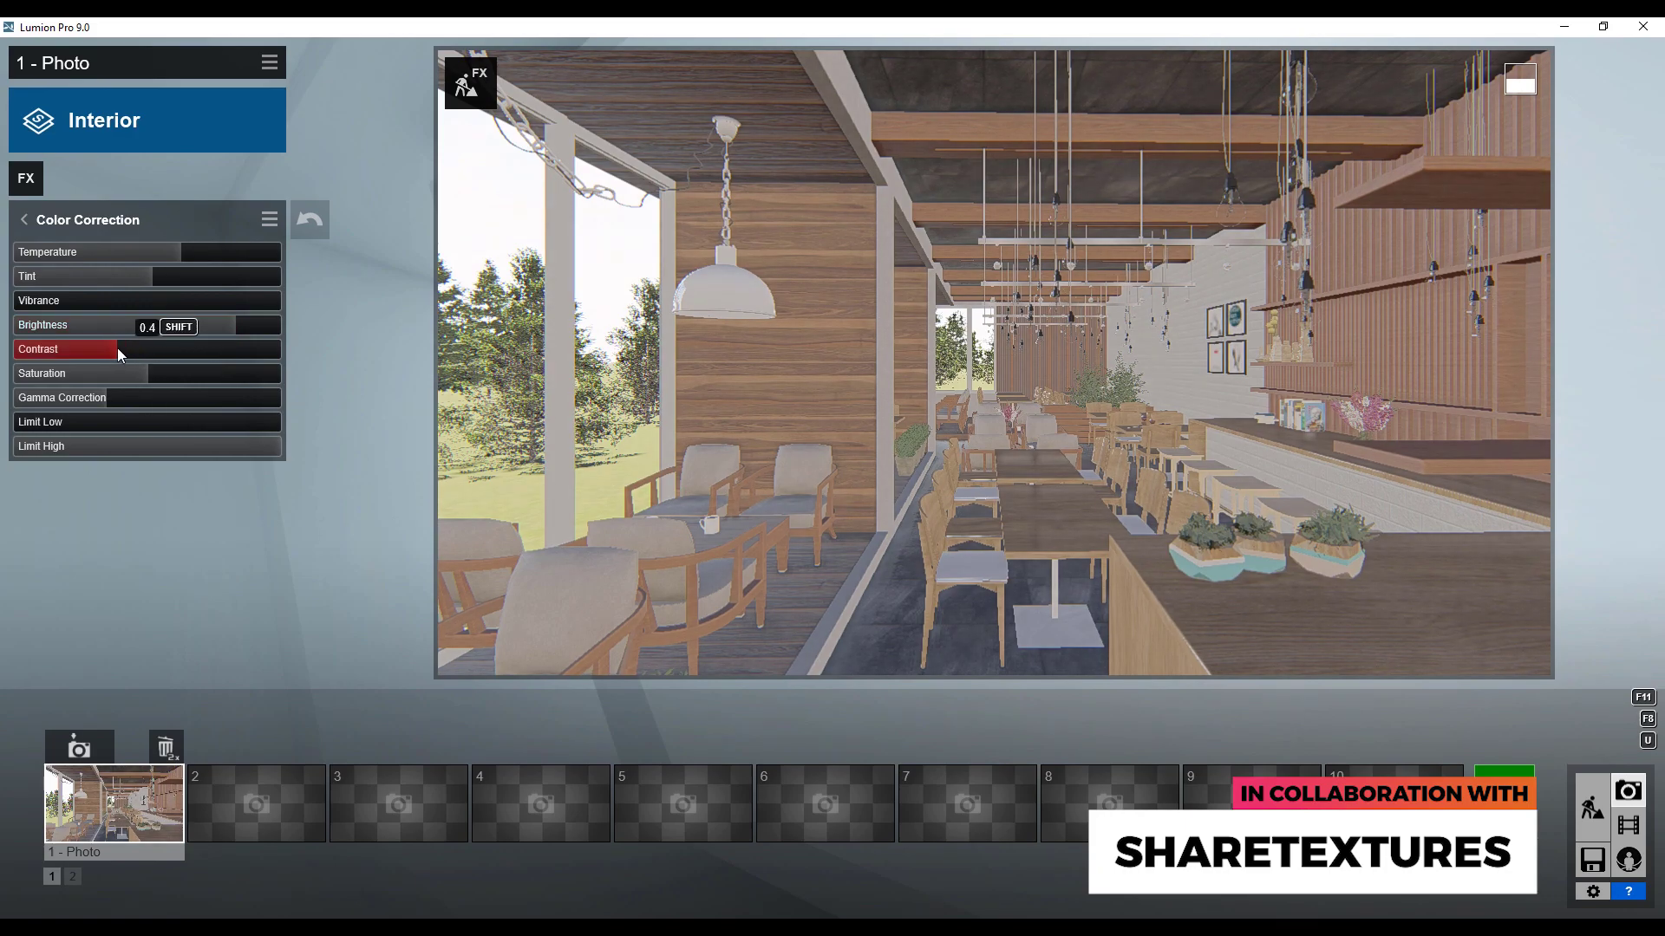
left_click(23, 222)
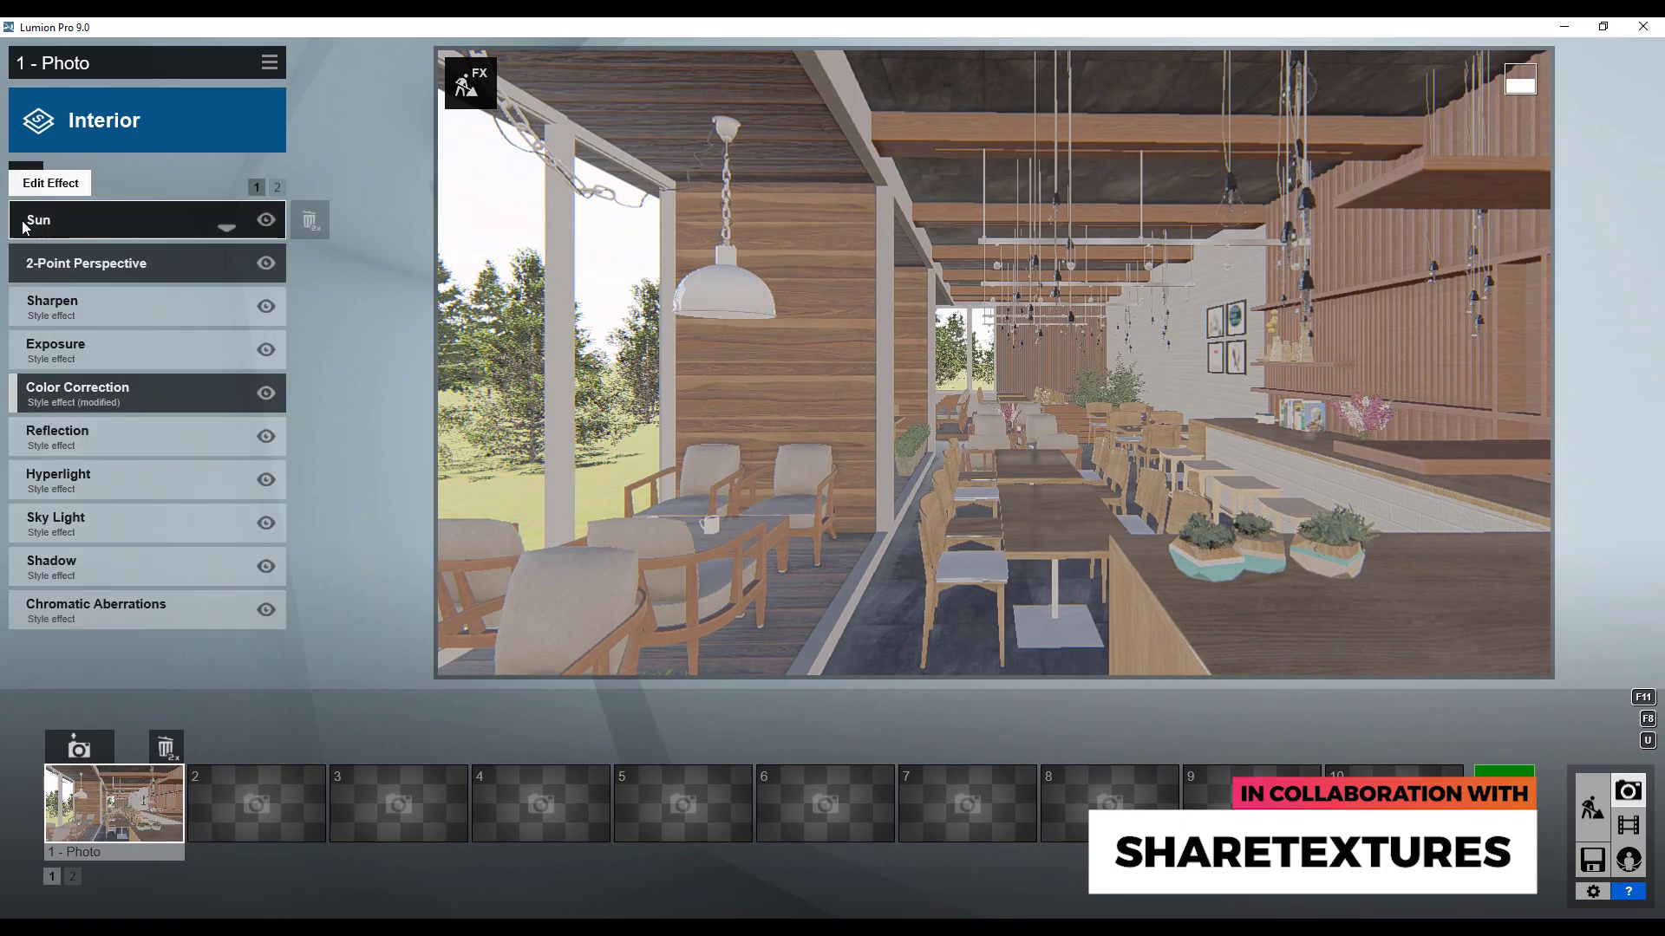
left_click(90, 438)
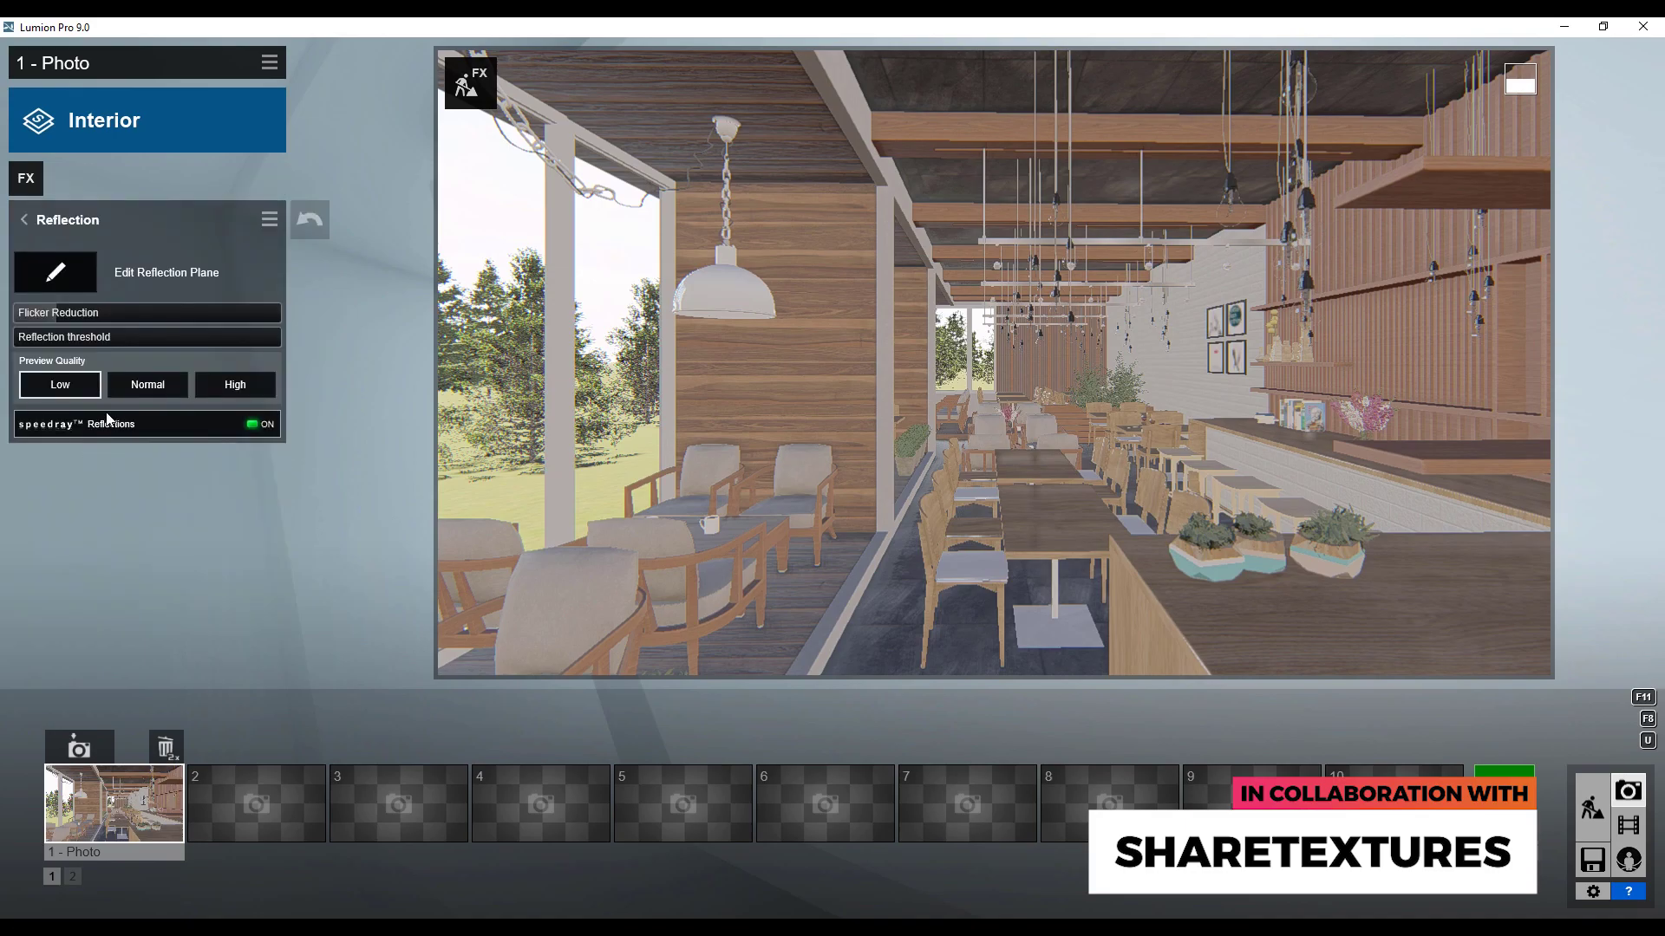
- Add reflection planes on the left glass window, left pane and the floor
left_click(71, 276)
left_click(30, 880)
left_click(303, 562)
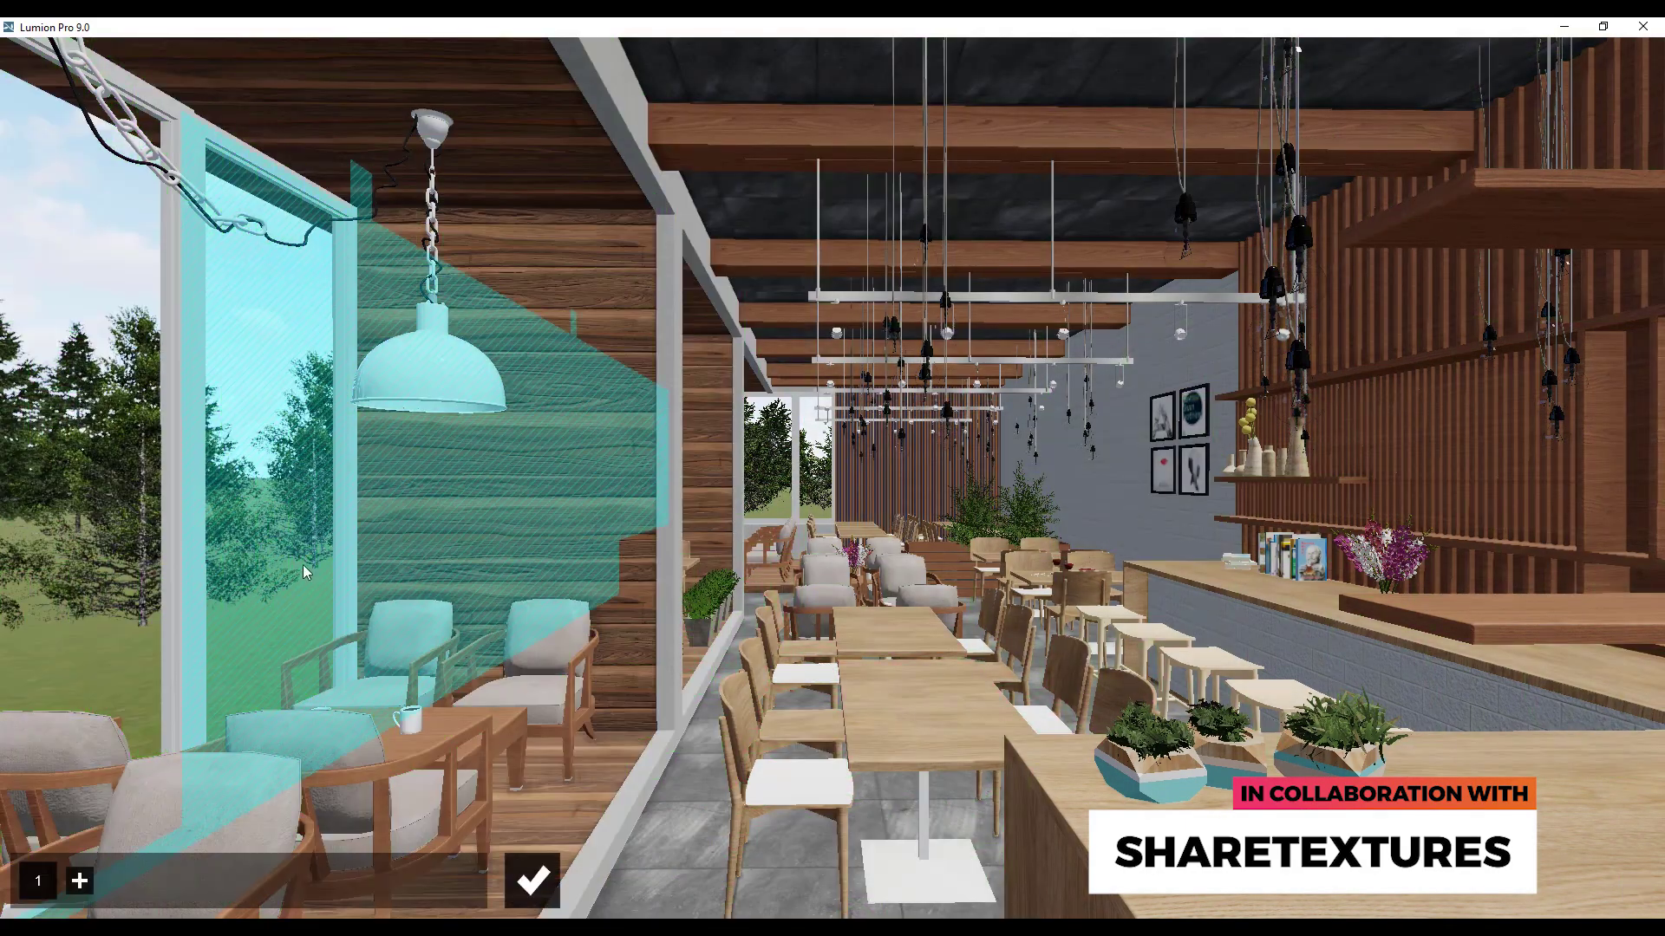
left_click(79, 881)
left_click(59, 574)
left_click(122, 881)
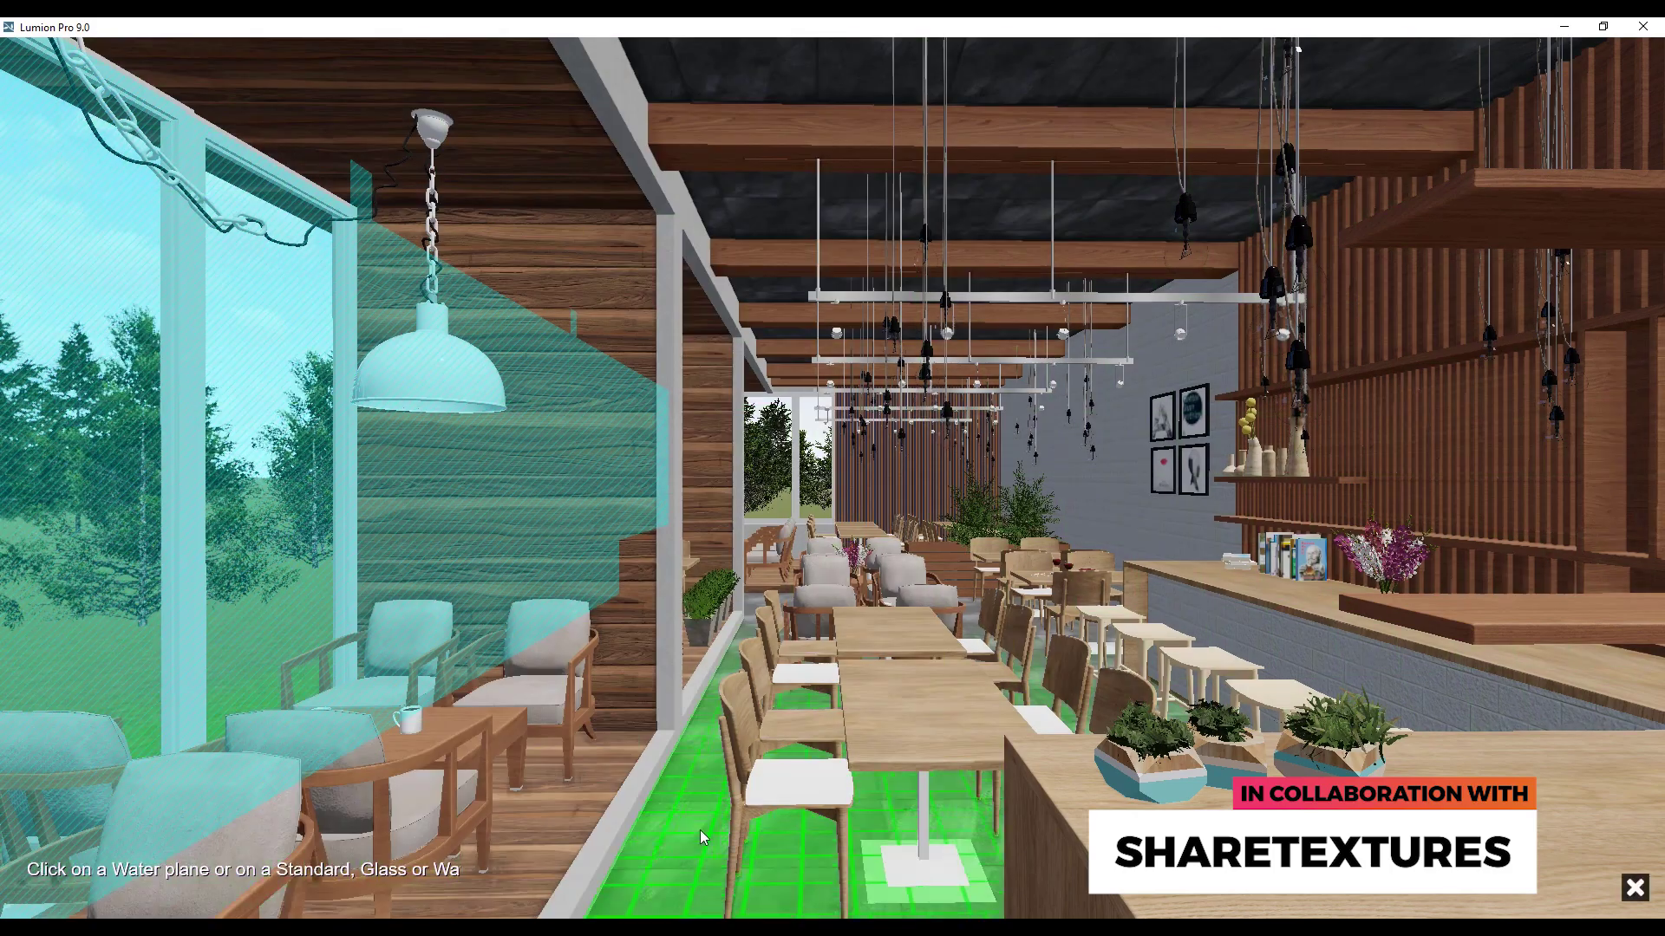
left_click(700, 830)
left_click(219, 881)
left_click(561, 829)
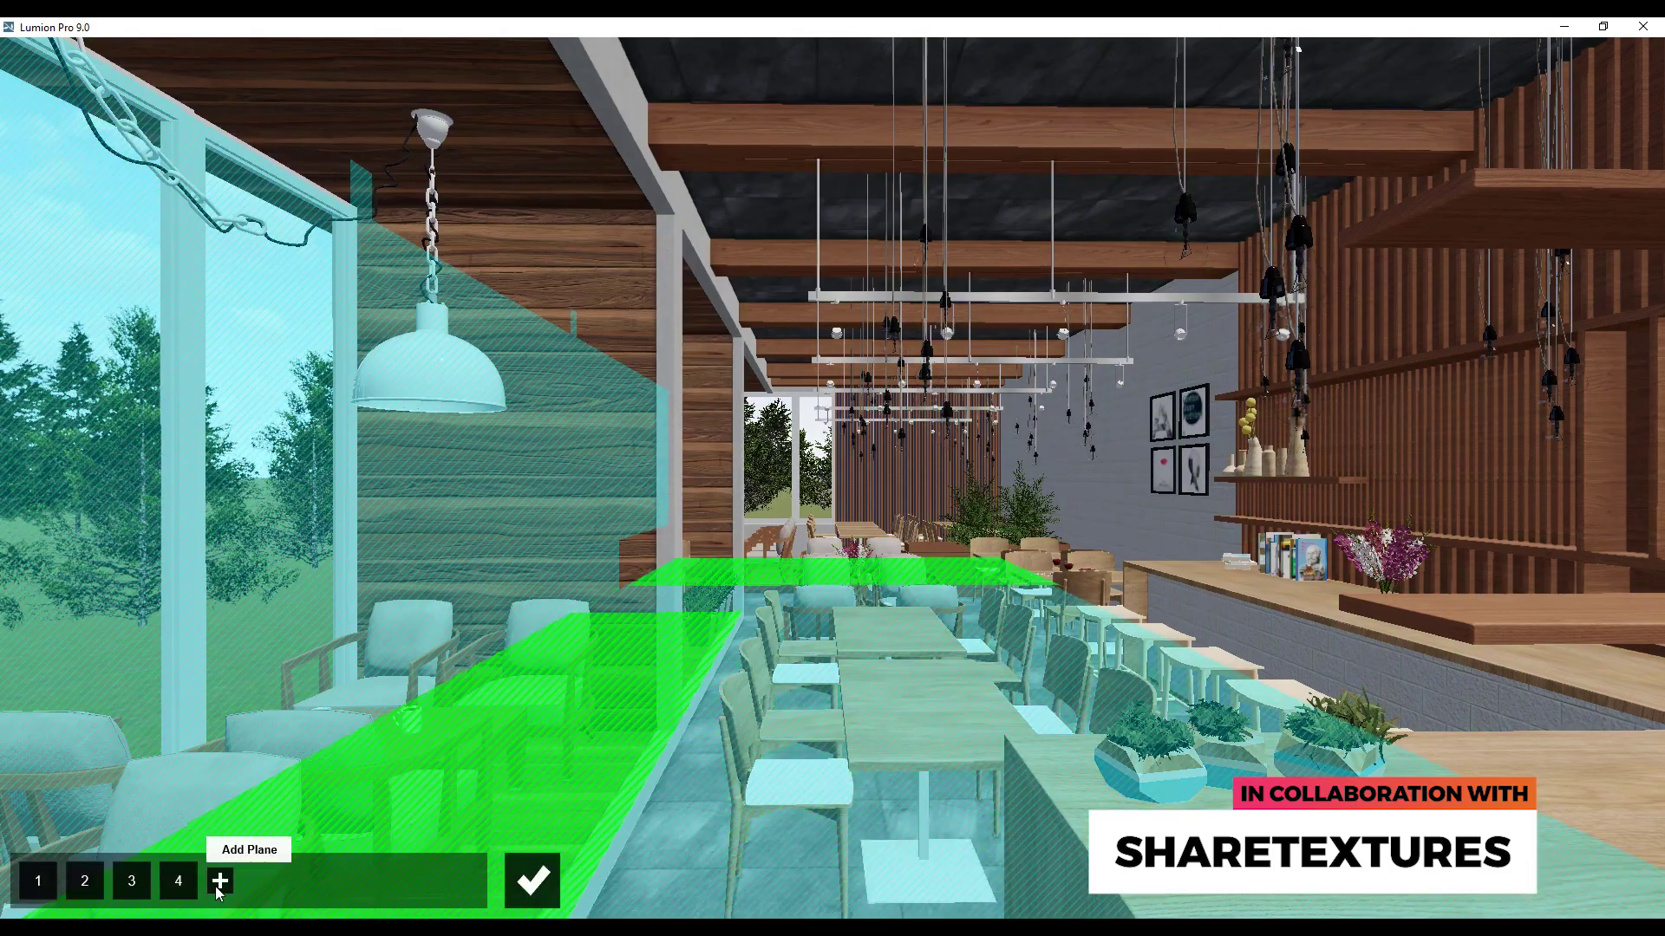
- Add reflection planes on the bar counter, mid-room and right wall, with High preview quality
left_click(219, 881)
left_click(1387, 624)
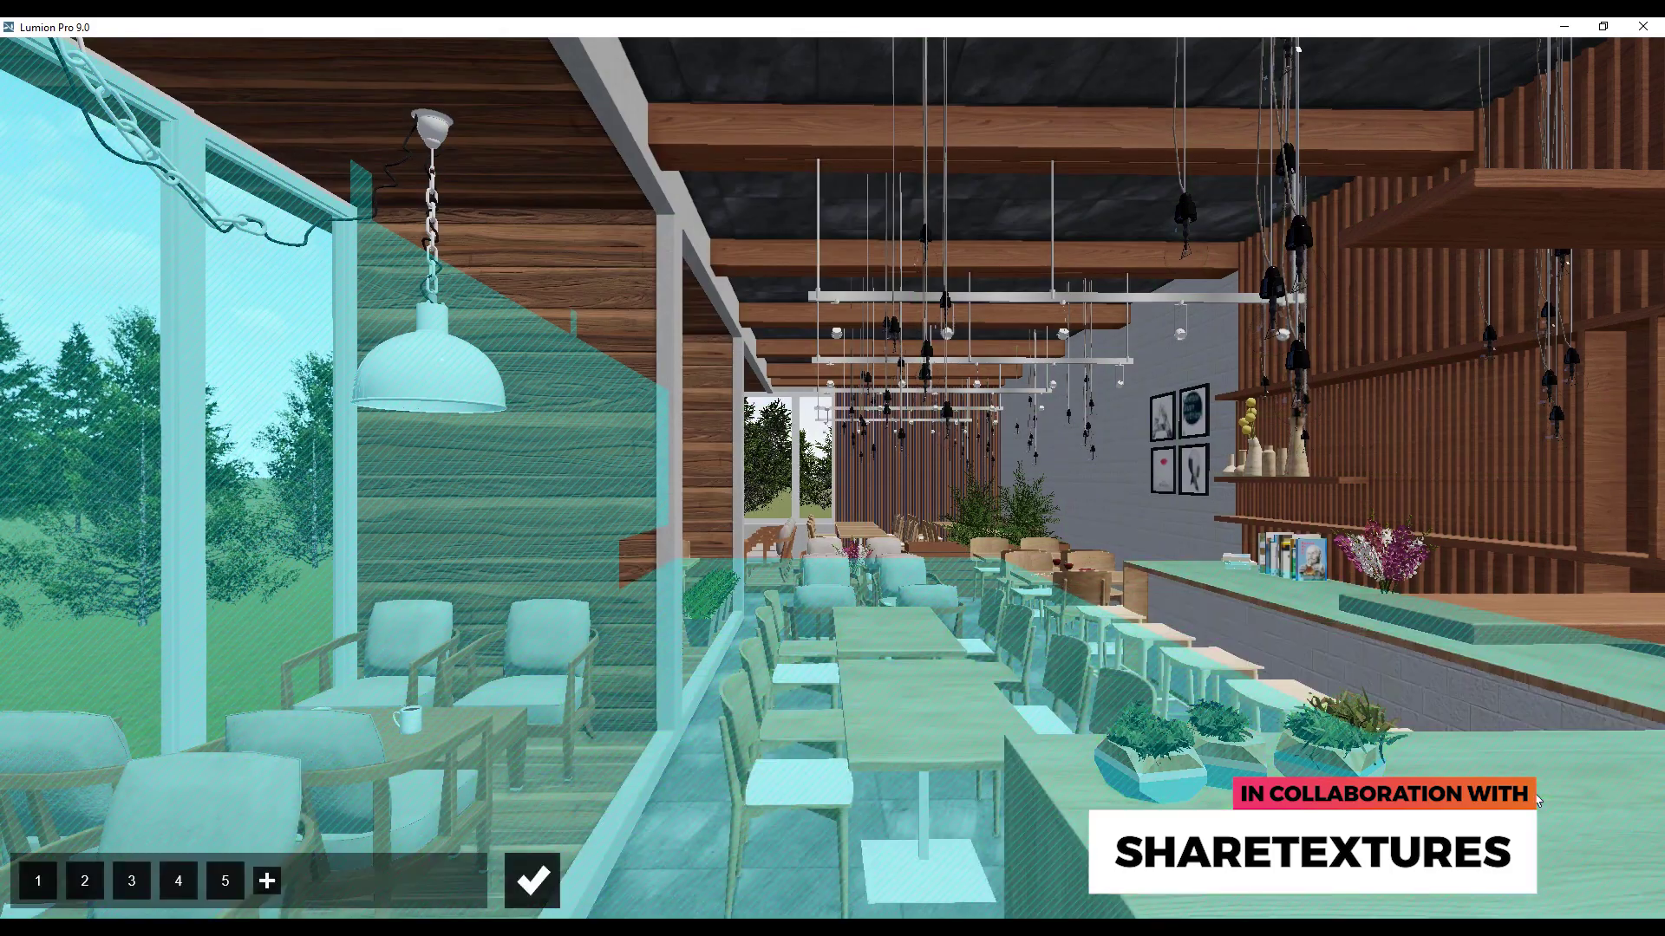
left_click(267, 881)
left_click(914, 718)
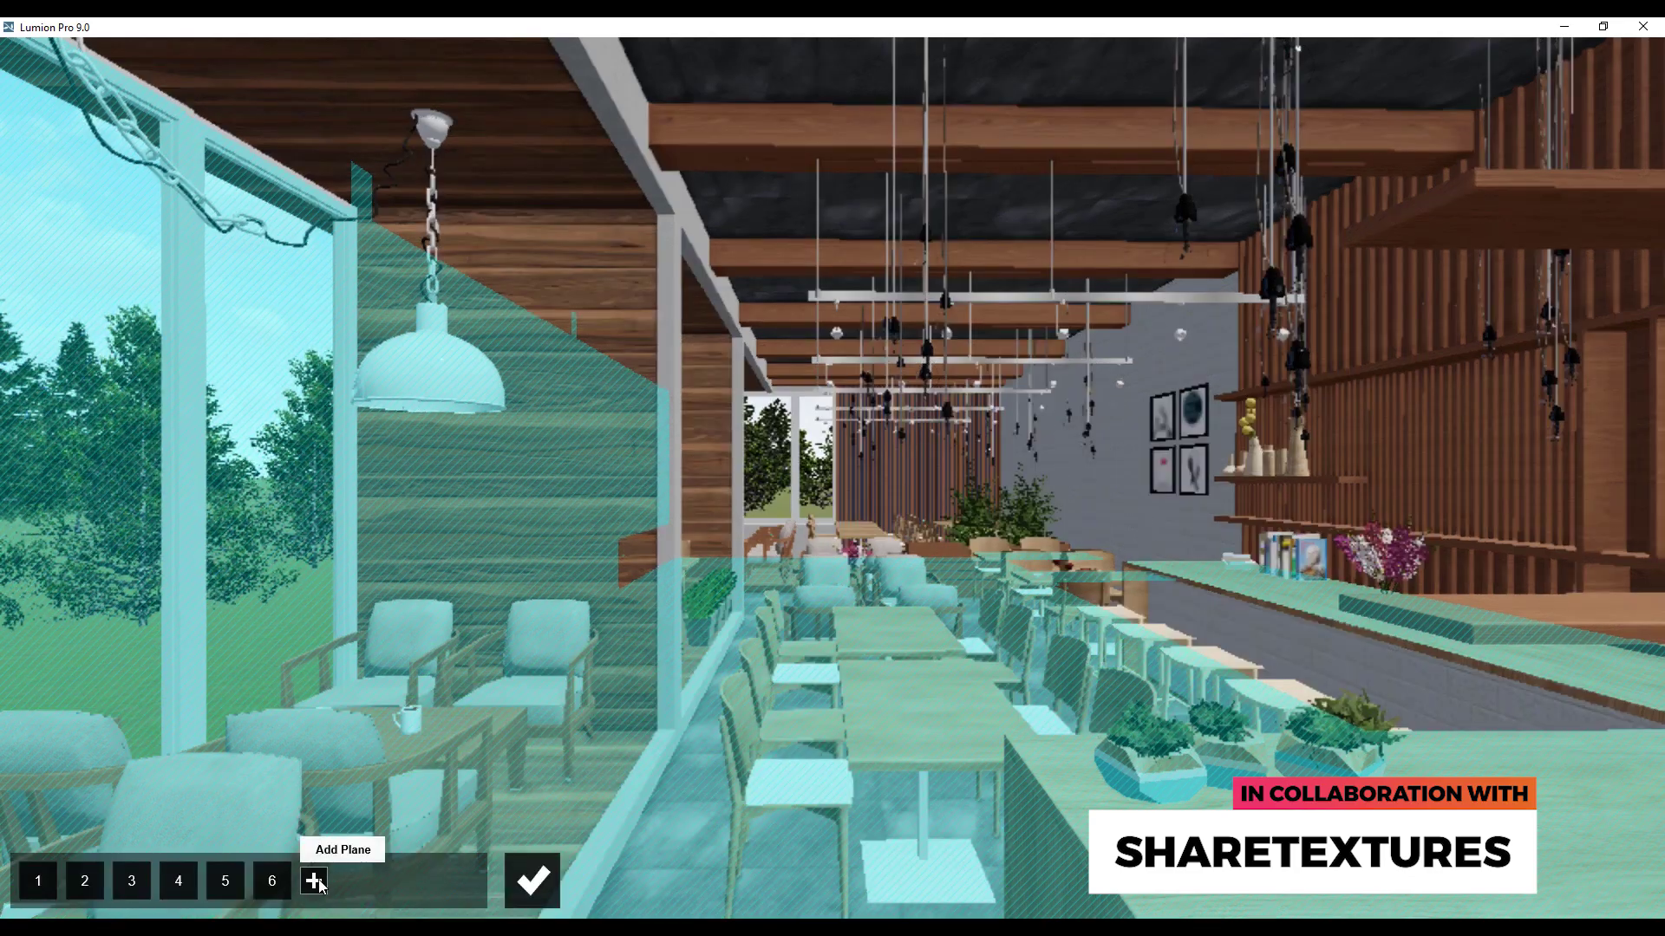
left_click(314, 881)
left_click(1189, 461)
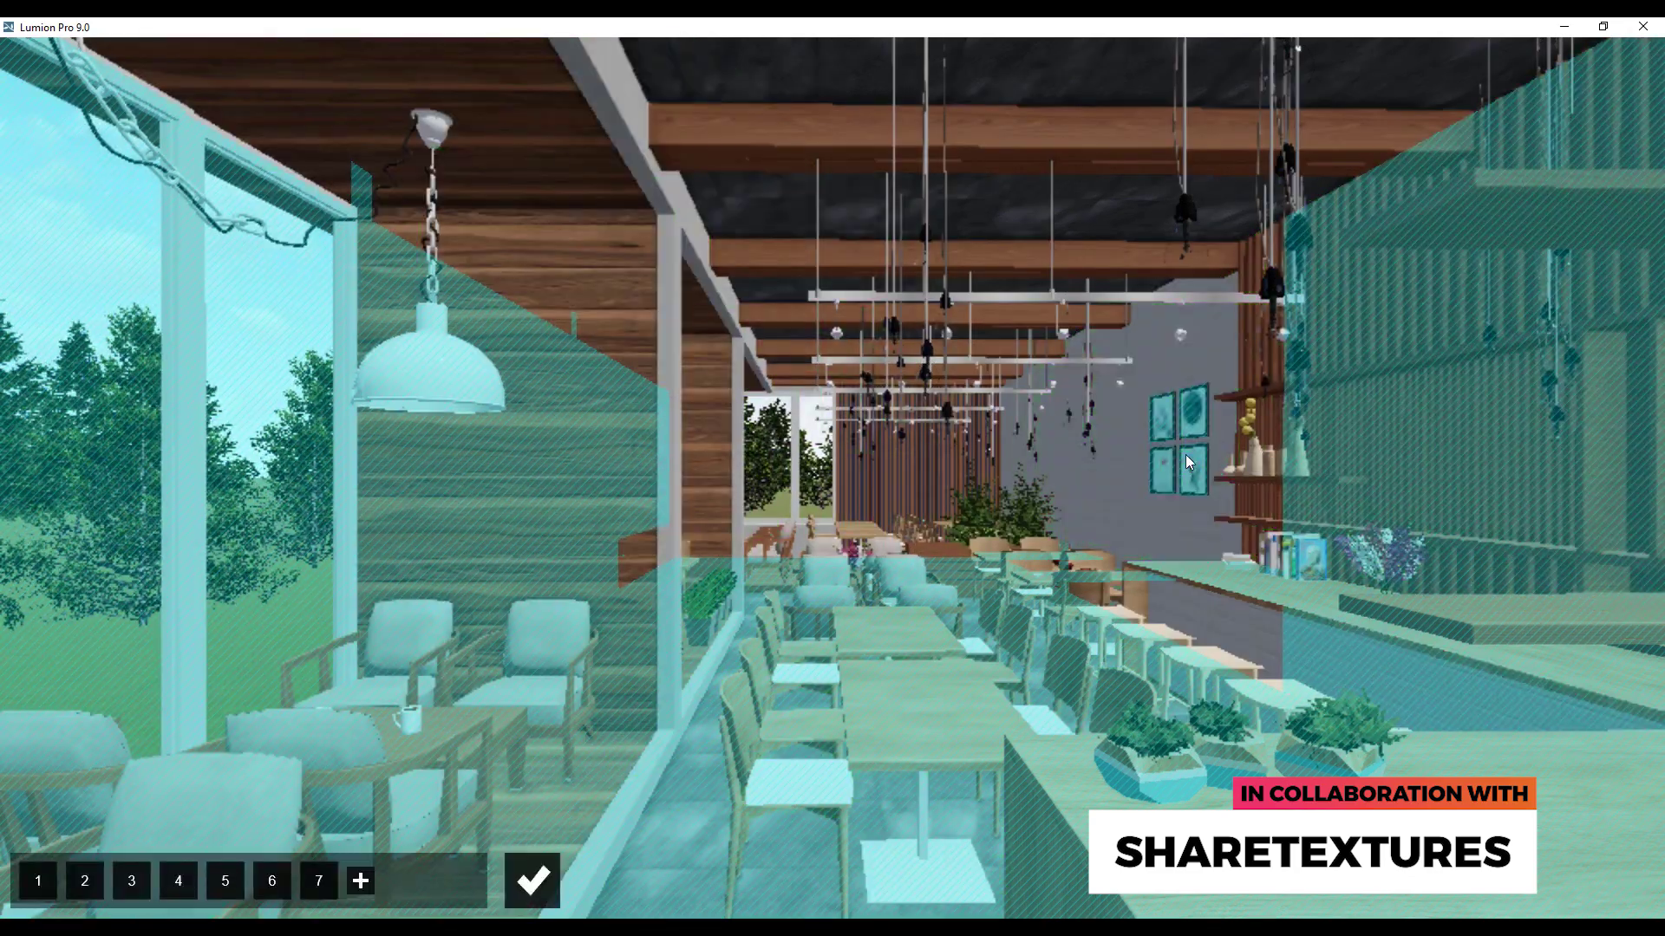
left_click(532, 881)
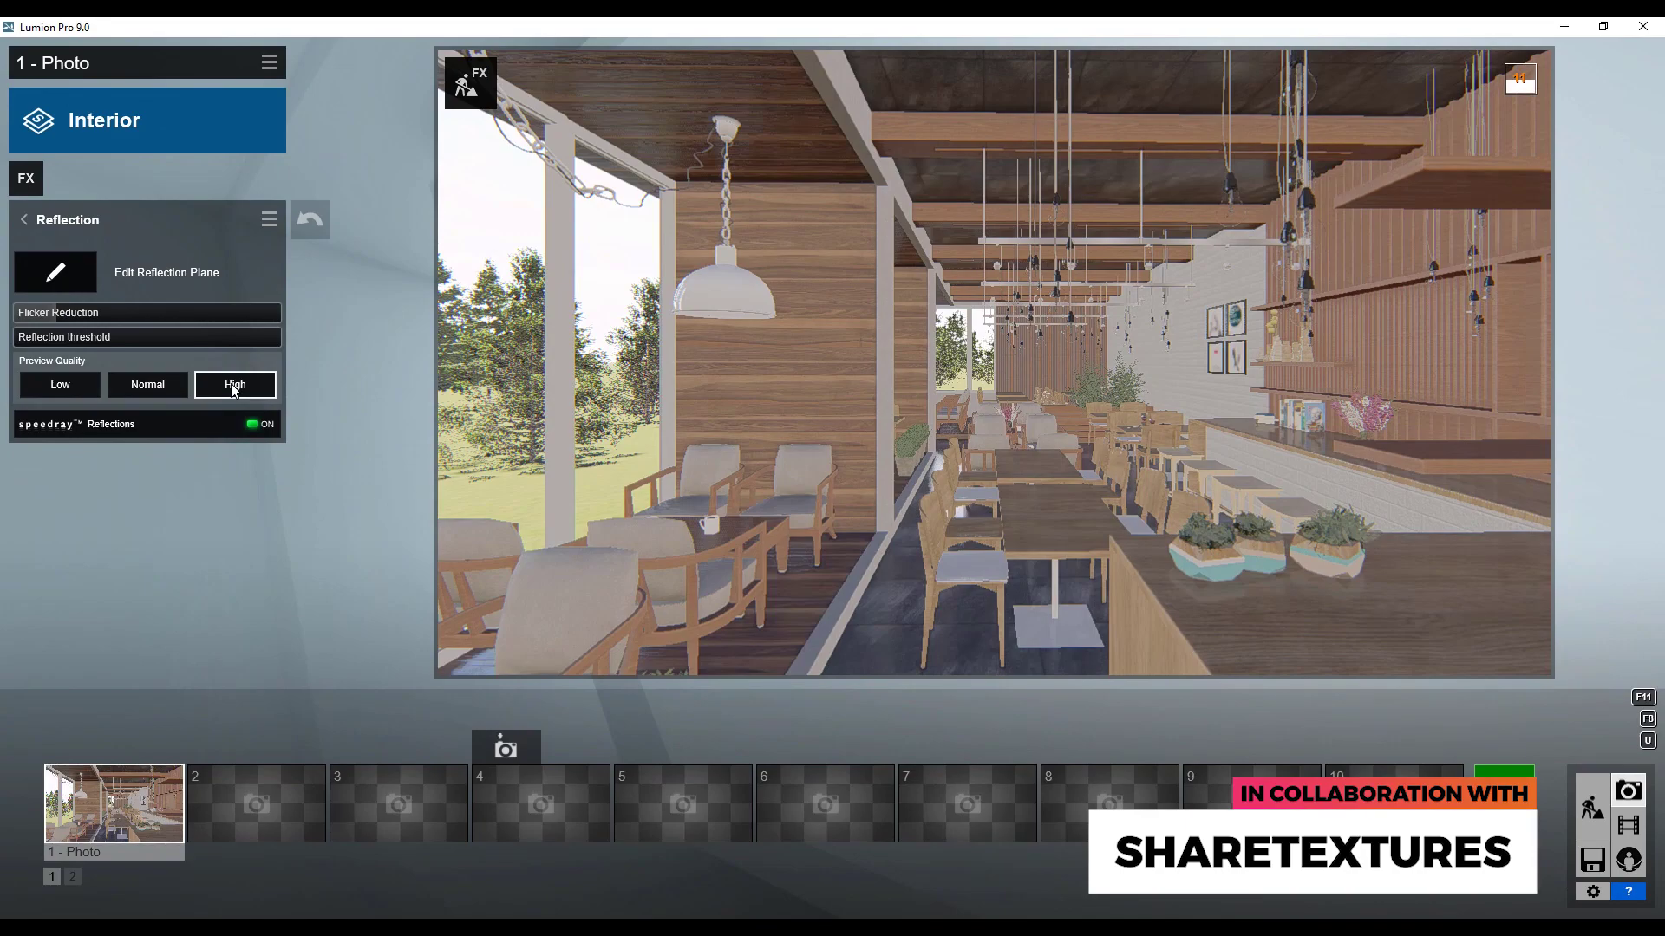
left_click(235, 386)
- Enable Sky Light in projected reflections at Ultra quality
left_click(25, 220)
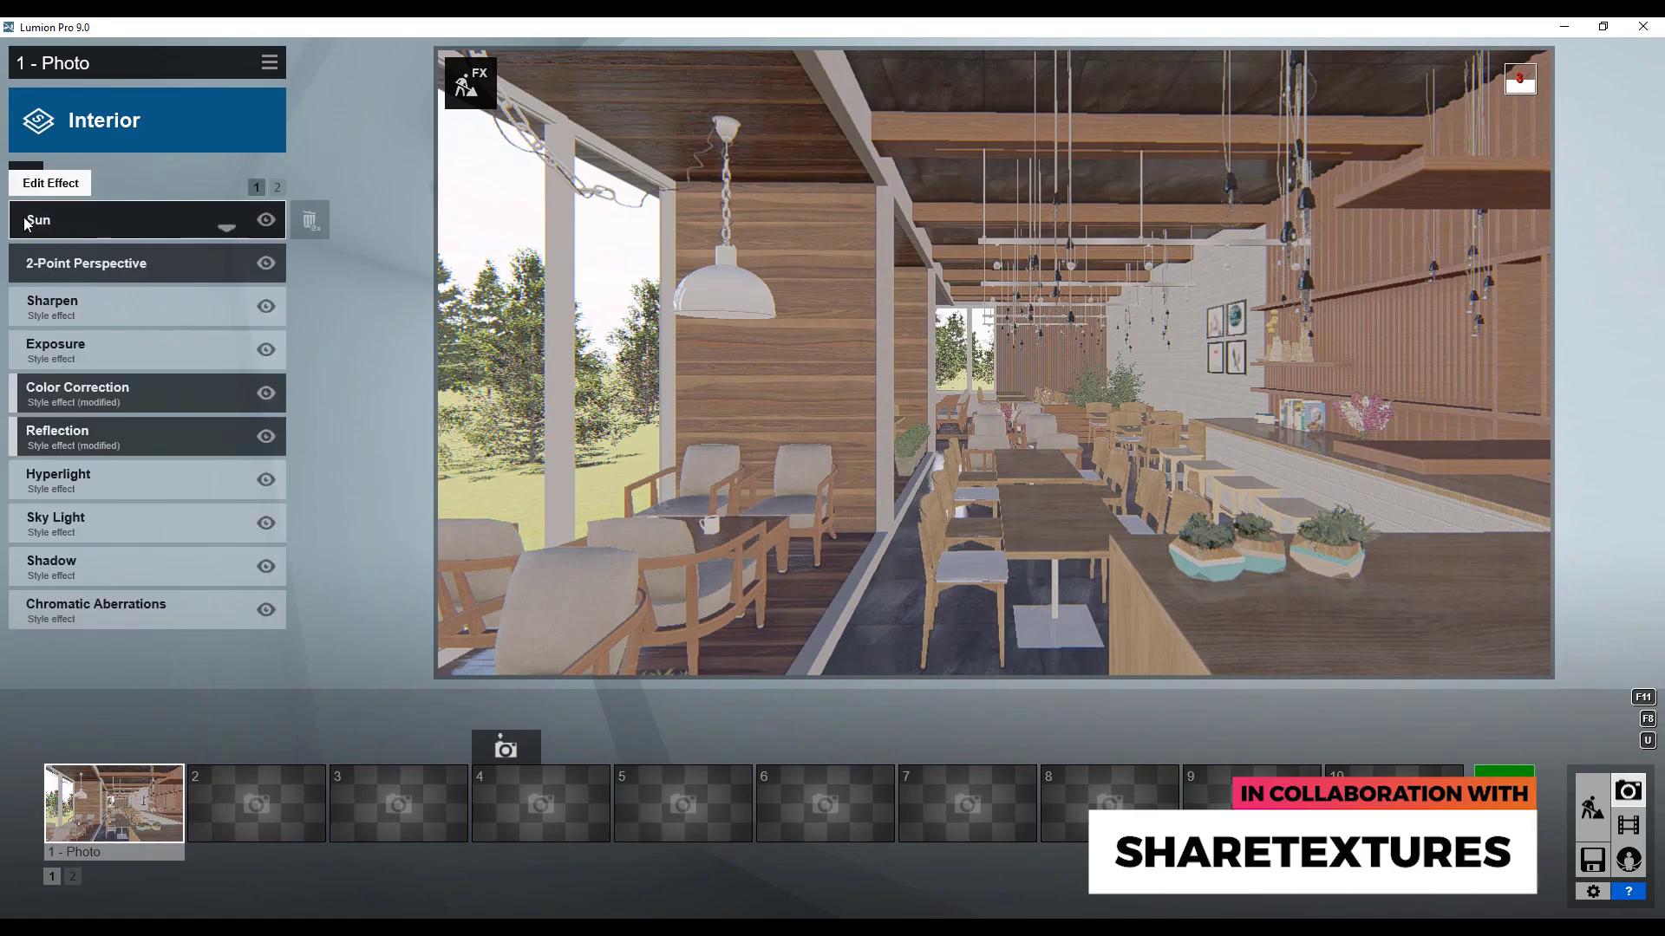
left_click(76, 522)
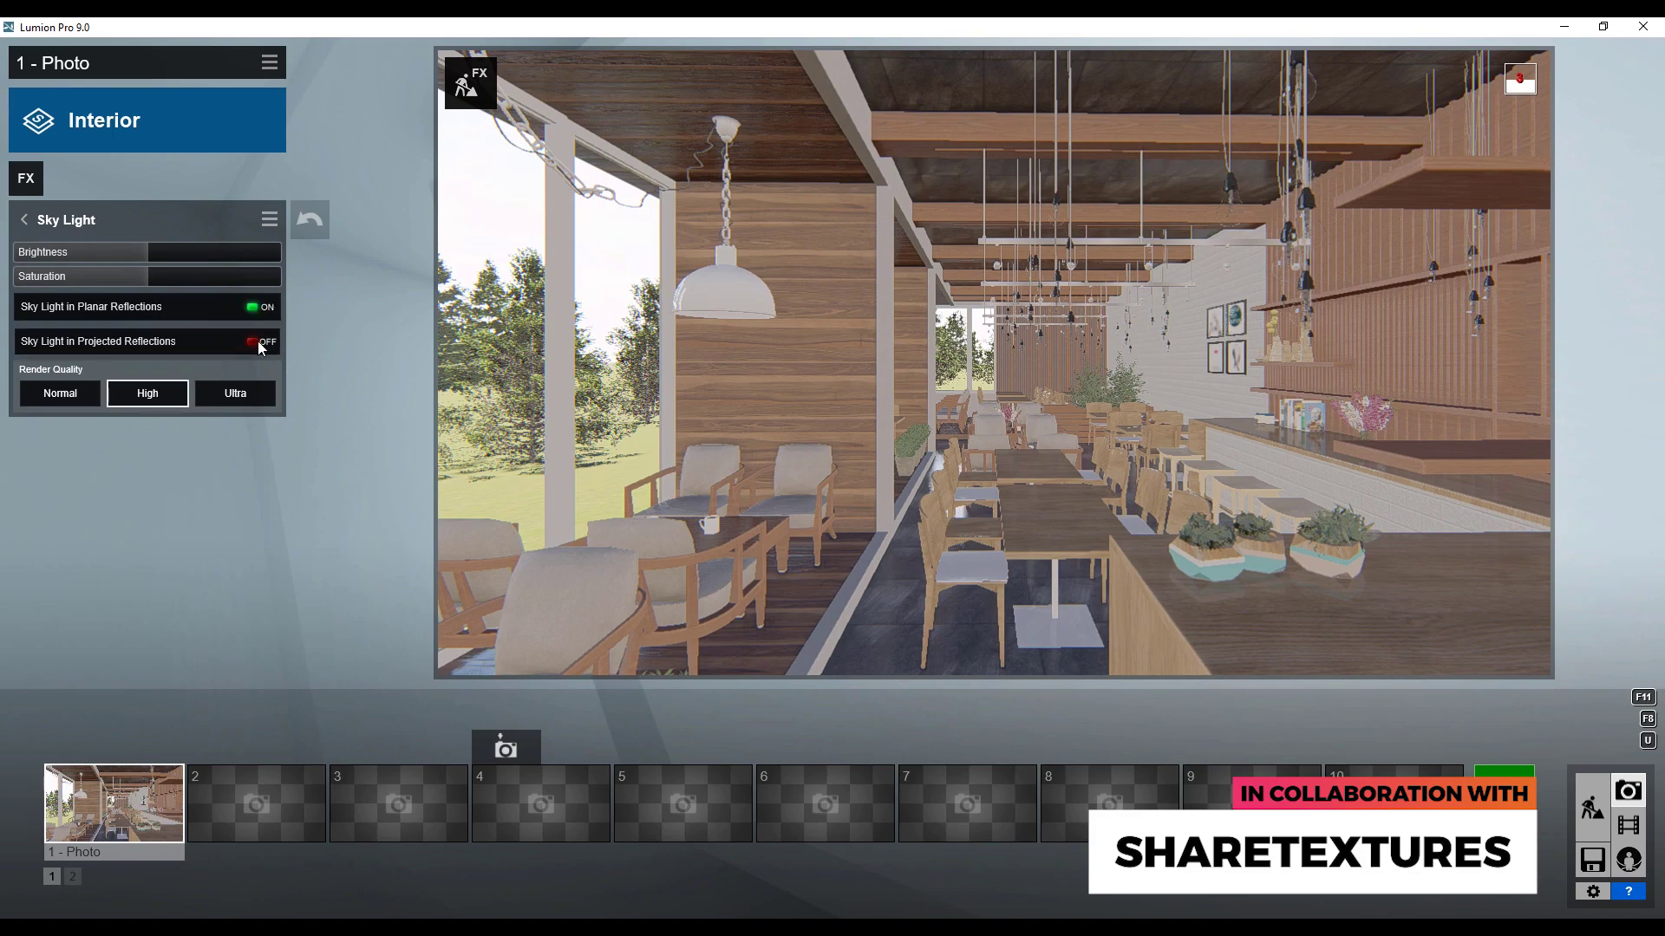
left_click(258, 341)
left_click(232, 395)
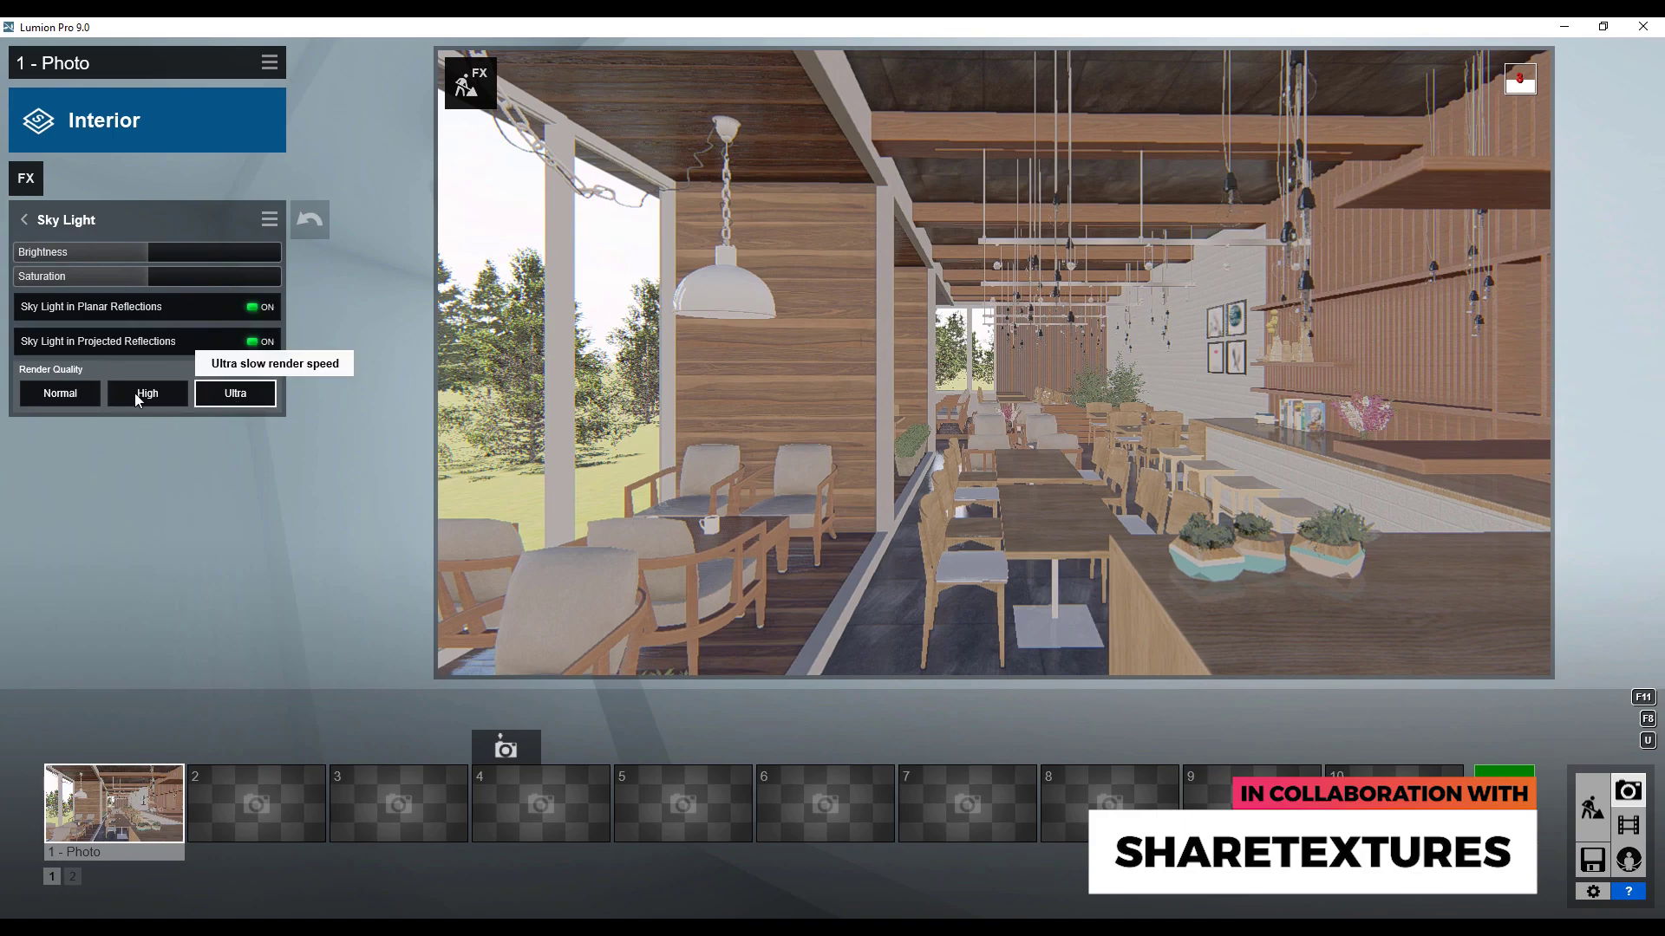
- Hide the Depth of Field effect on the second effects page
left_click(24, 219)
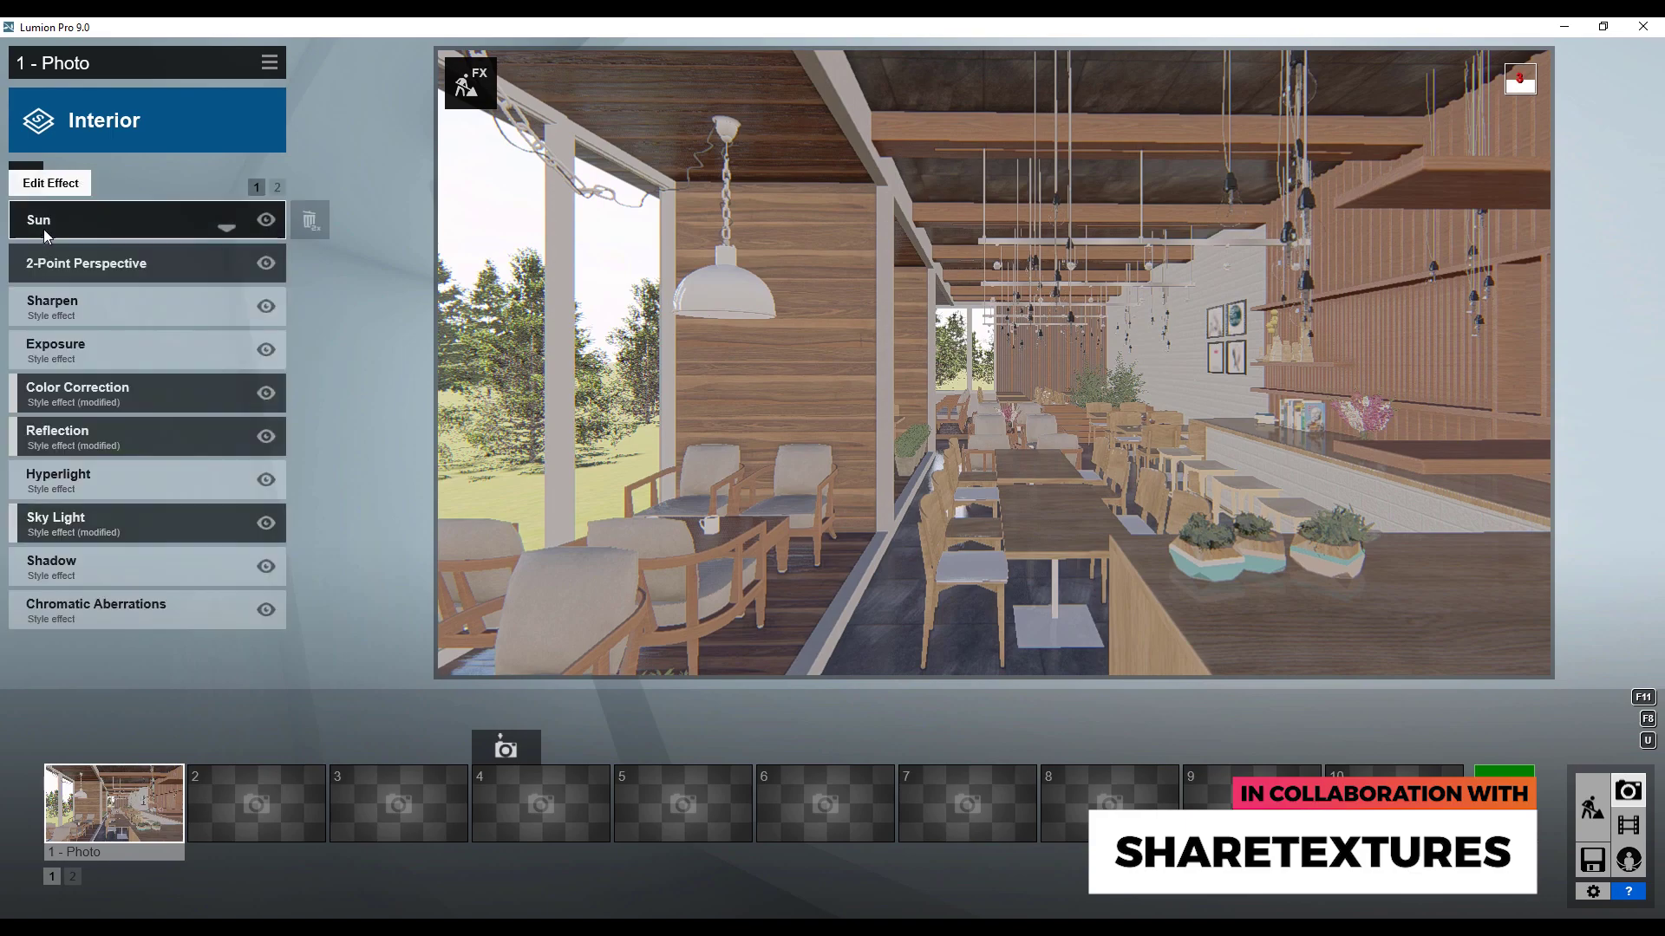
left_click(275, 187)
left_click(266, 219)
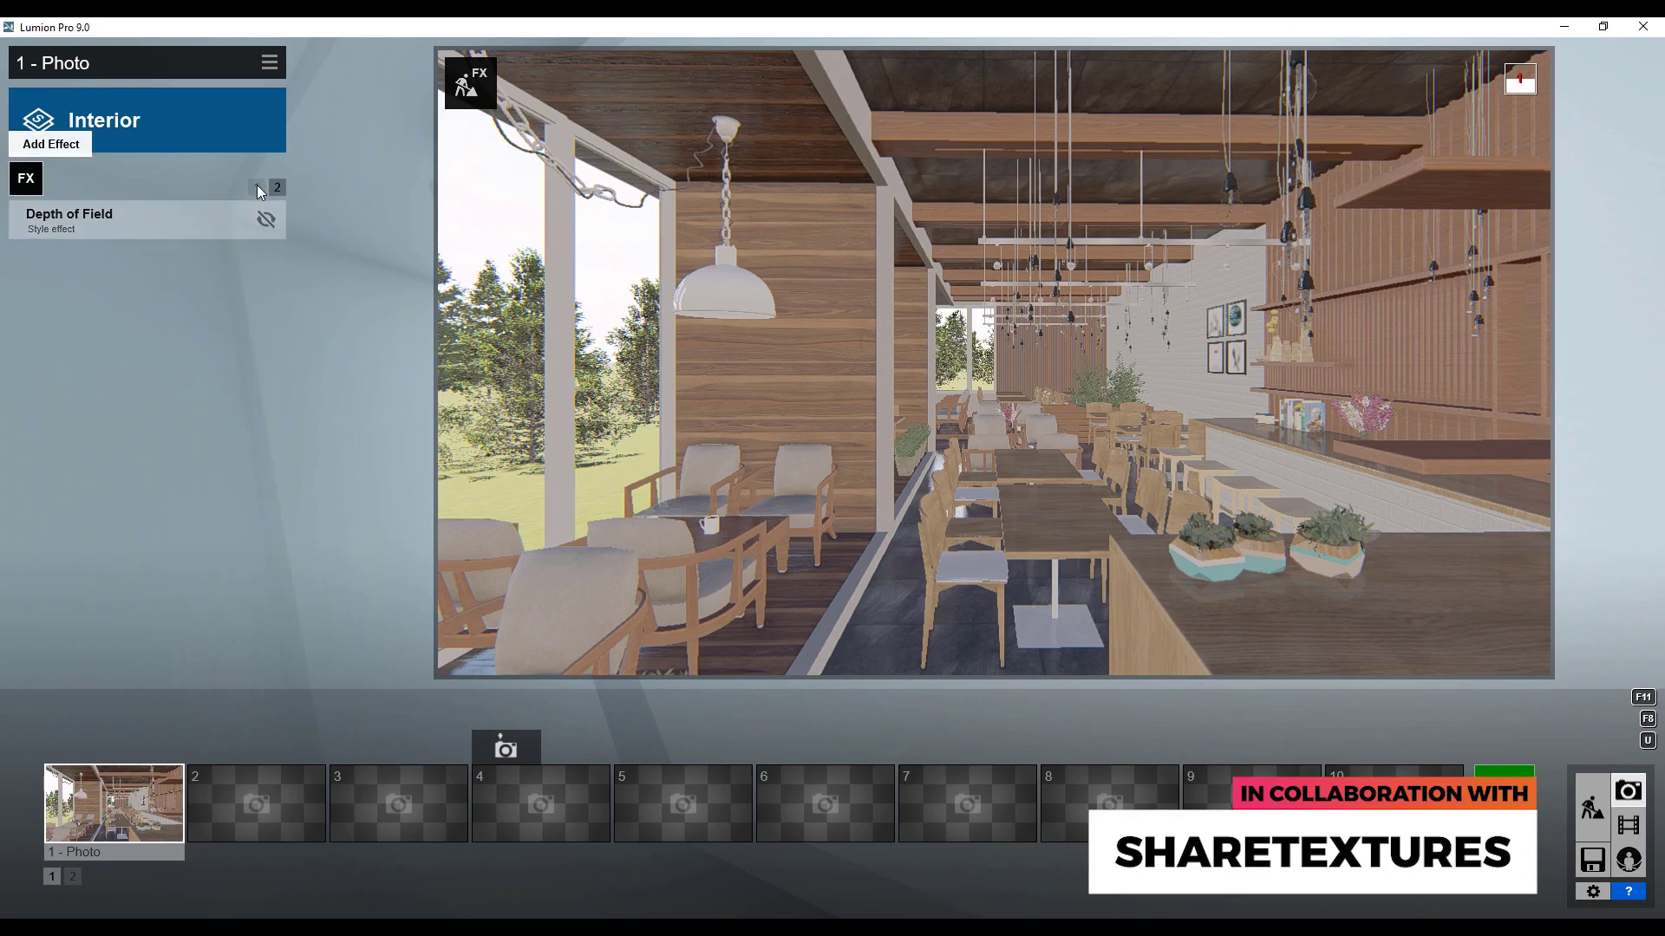
left_click(257, 186)
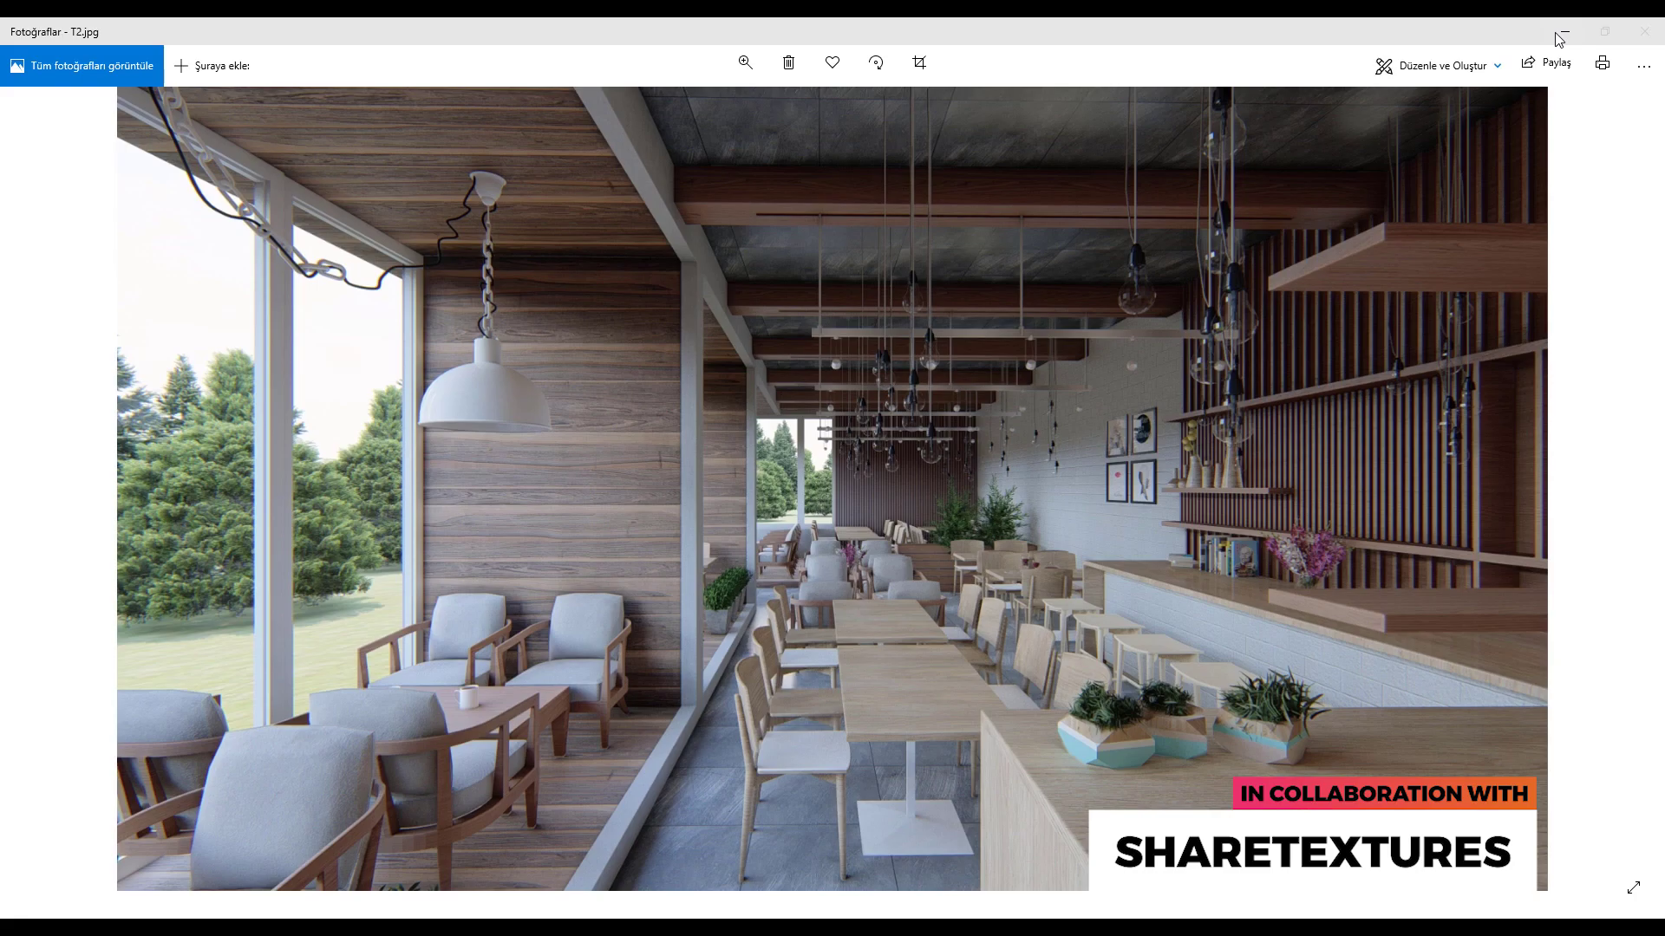
- Close the finished 1920x1080 render and go back to Build mode
left_click(1566, 33)
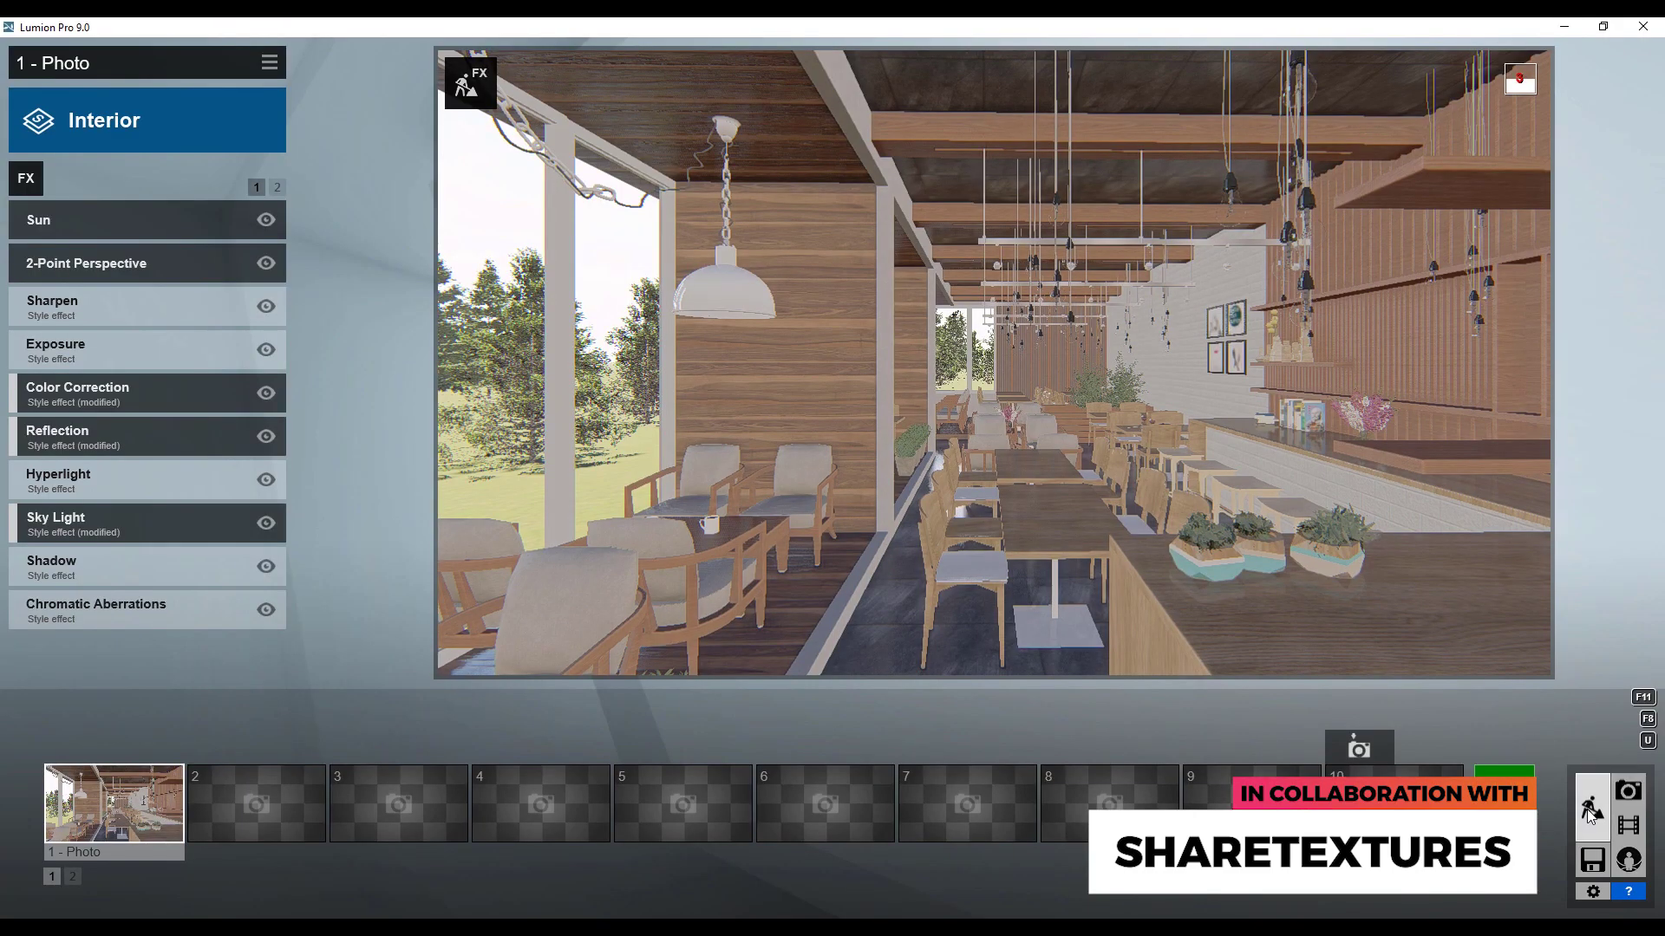
left_click(1591, 810)
- Paste the copied wood material onto the bar stools and confirm
left_click(128, 792)
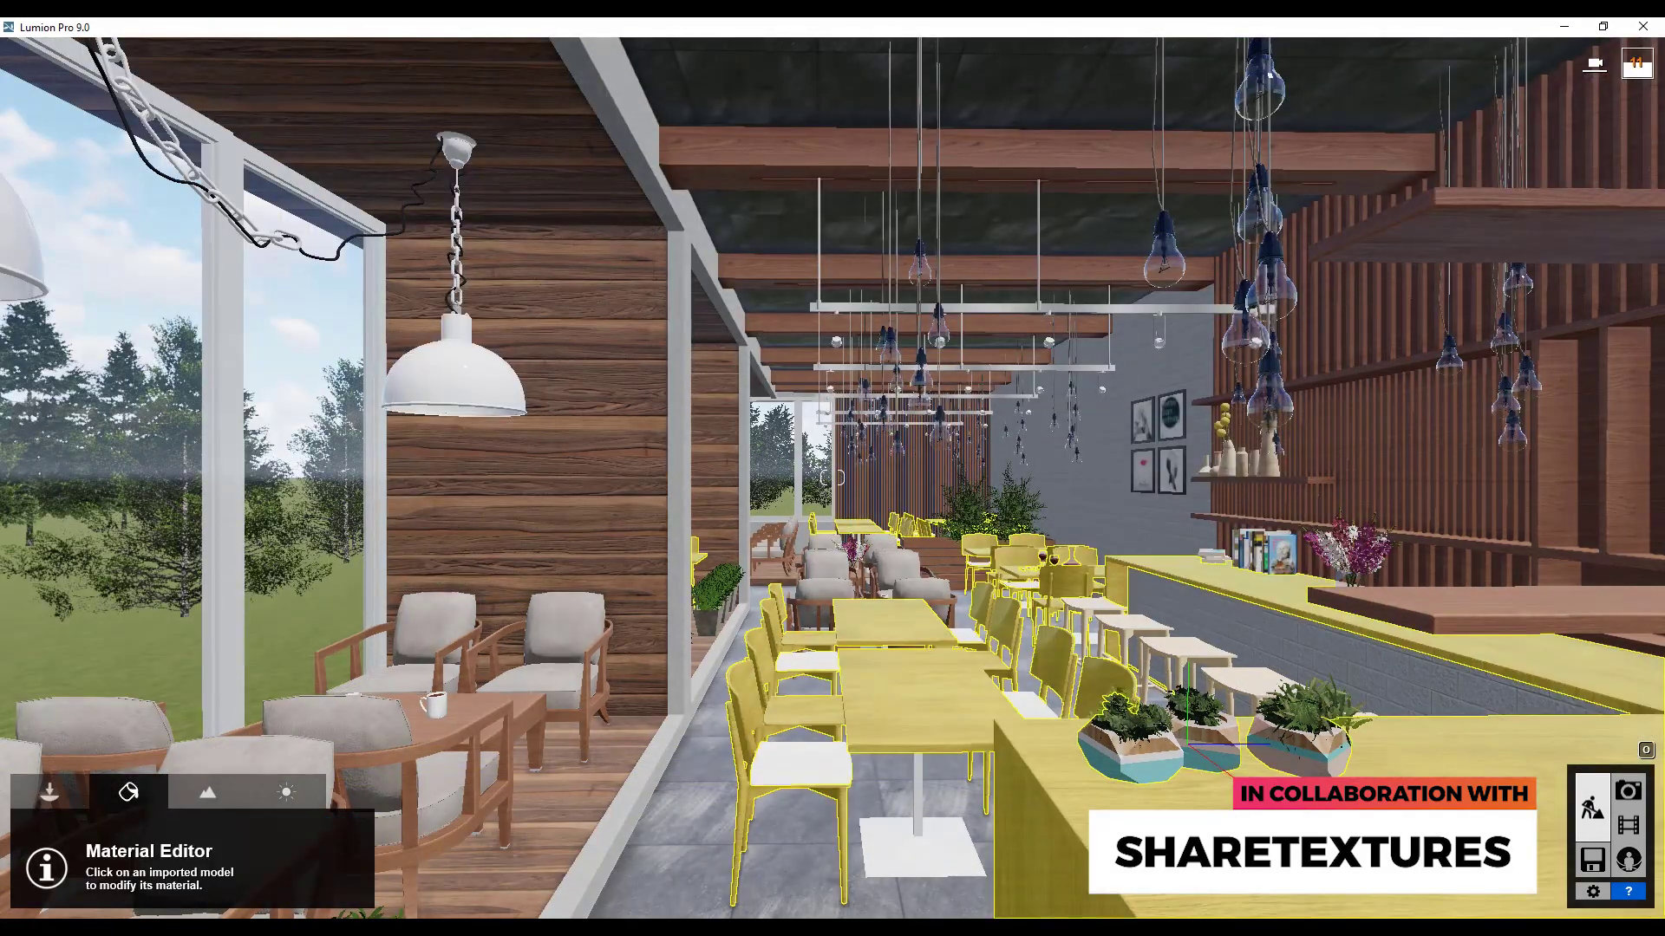
left_click(1227, 683)
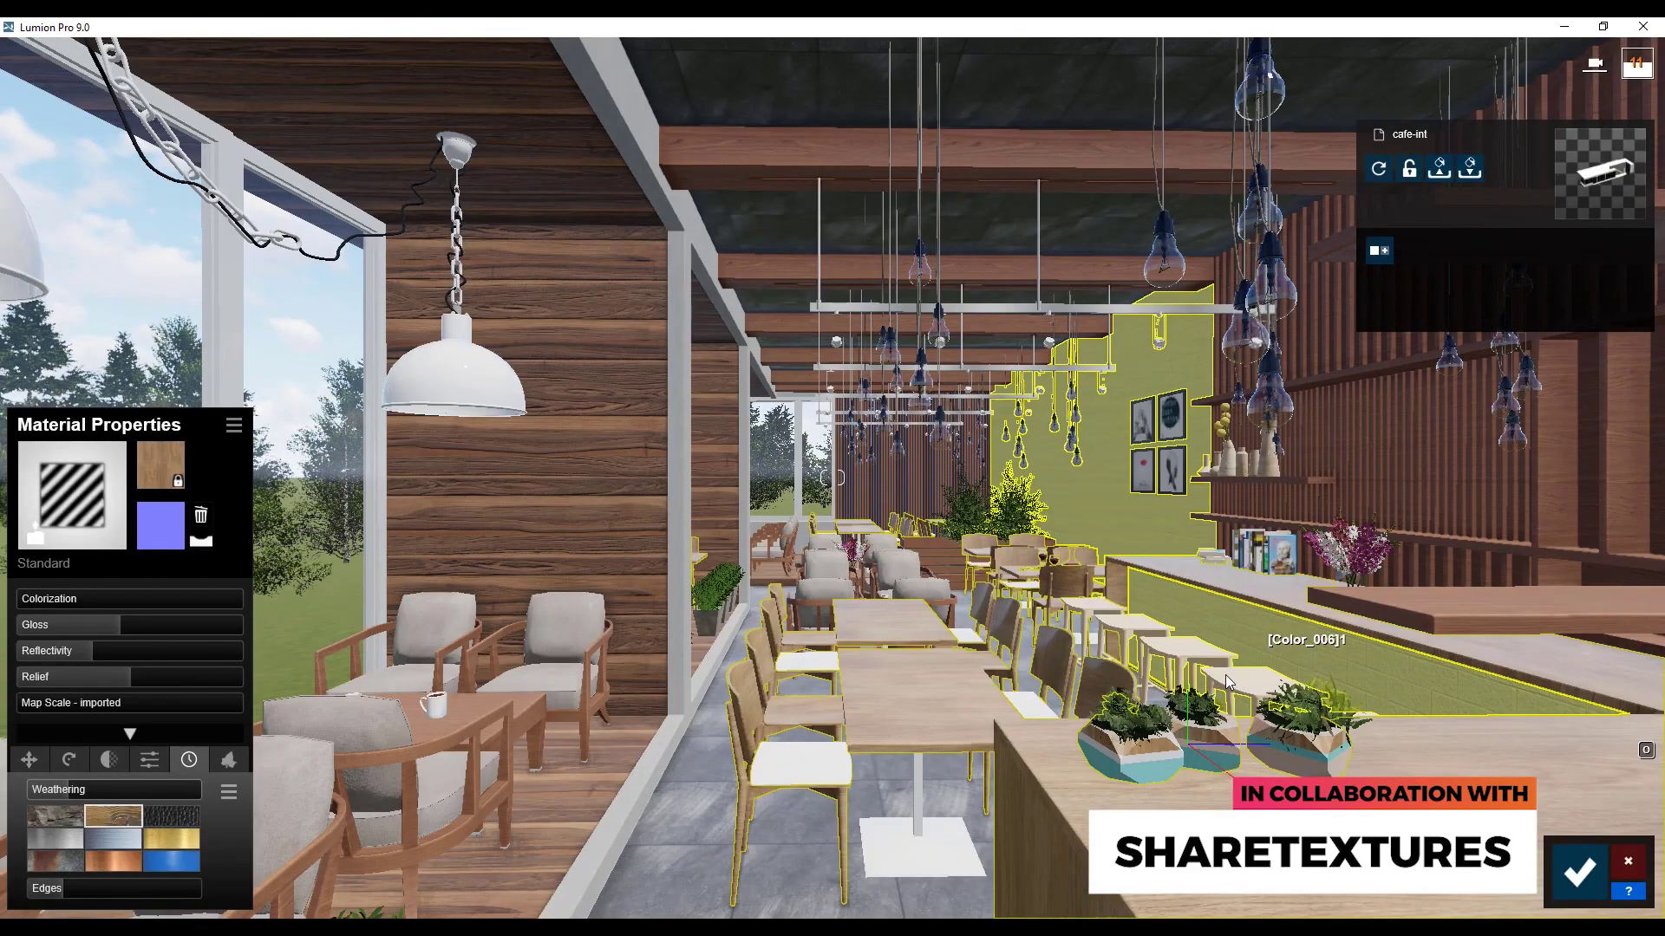
left_click(1227, 682)
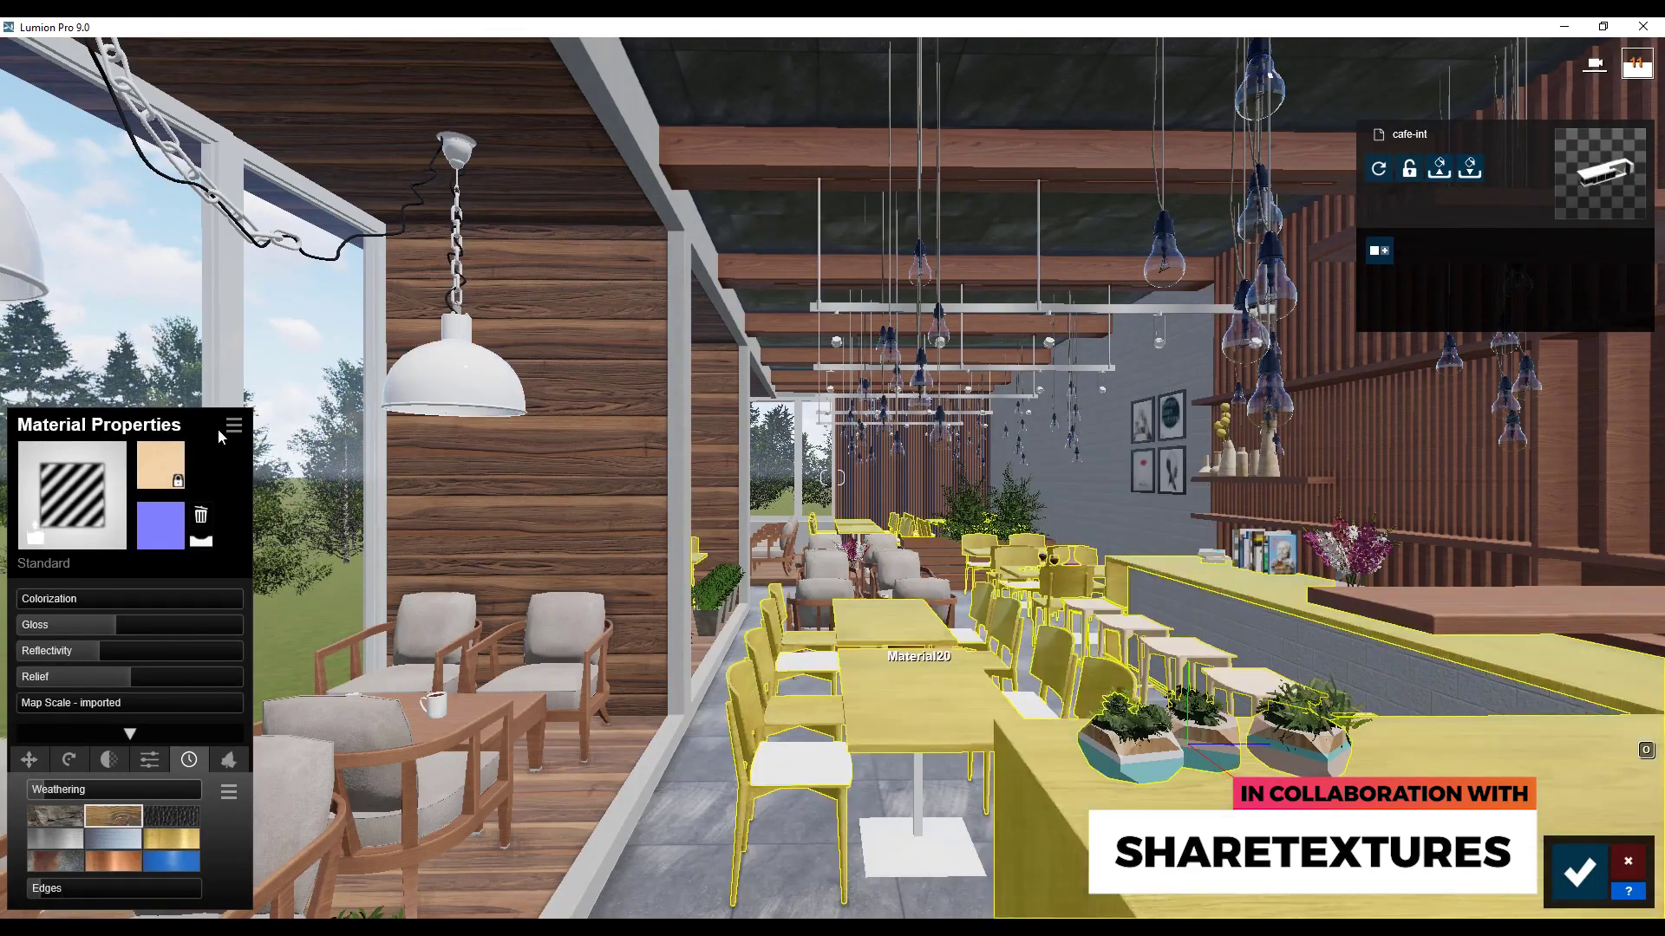
left_click(234, 429)
left_click(154, 428)
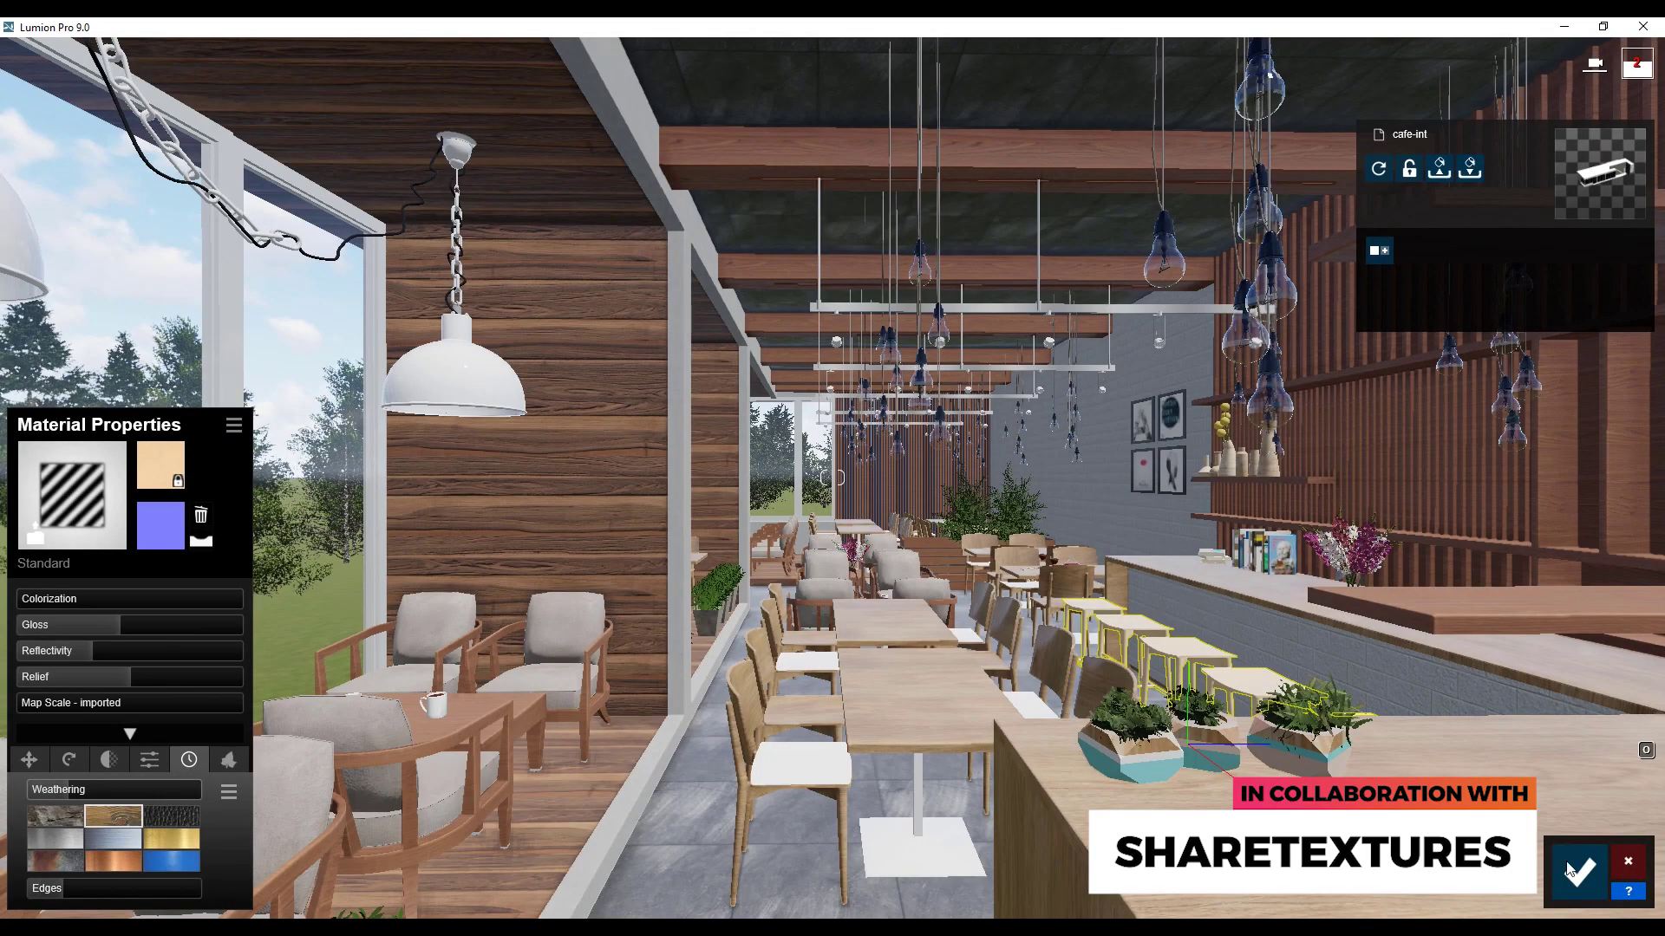
left_click(1580, 873)
- Make the planter plant Wild Grass 01 with grass length 0.1 and map scale 0.5
left_click(714, 595)
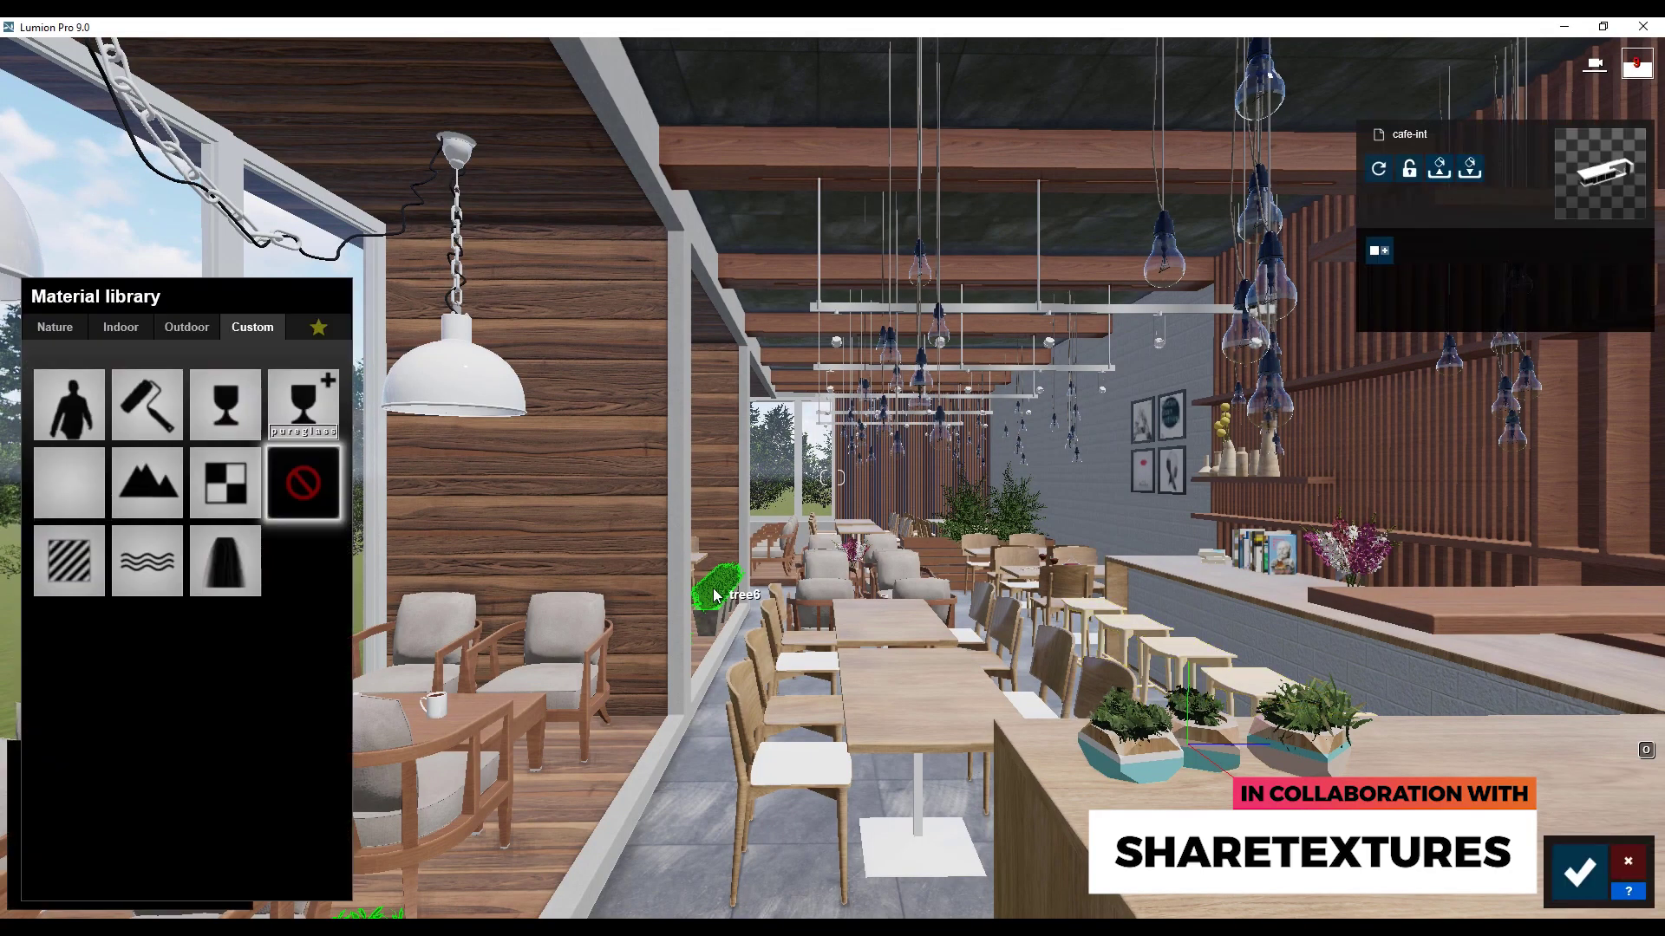
left_click(49, 327)
left_click(118, 378)
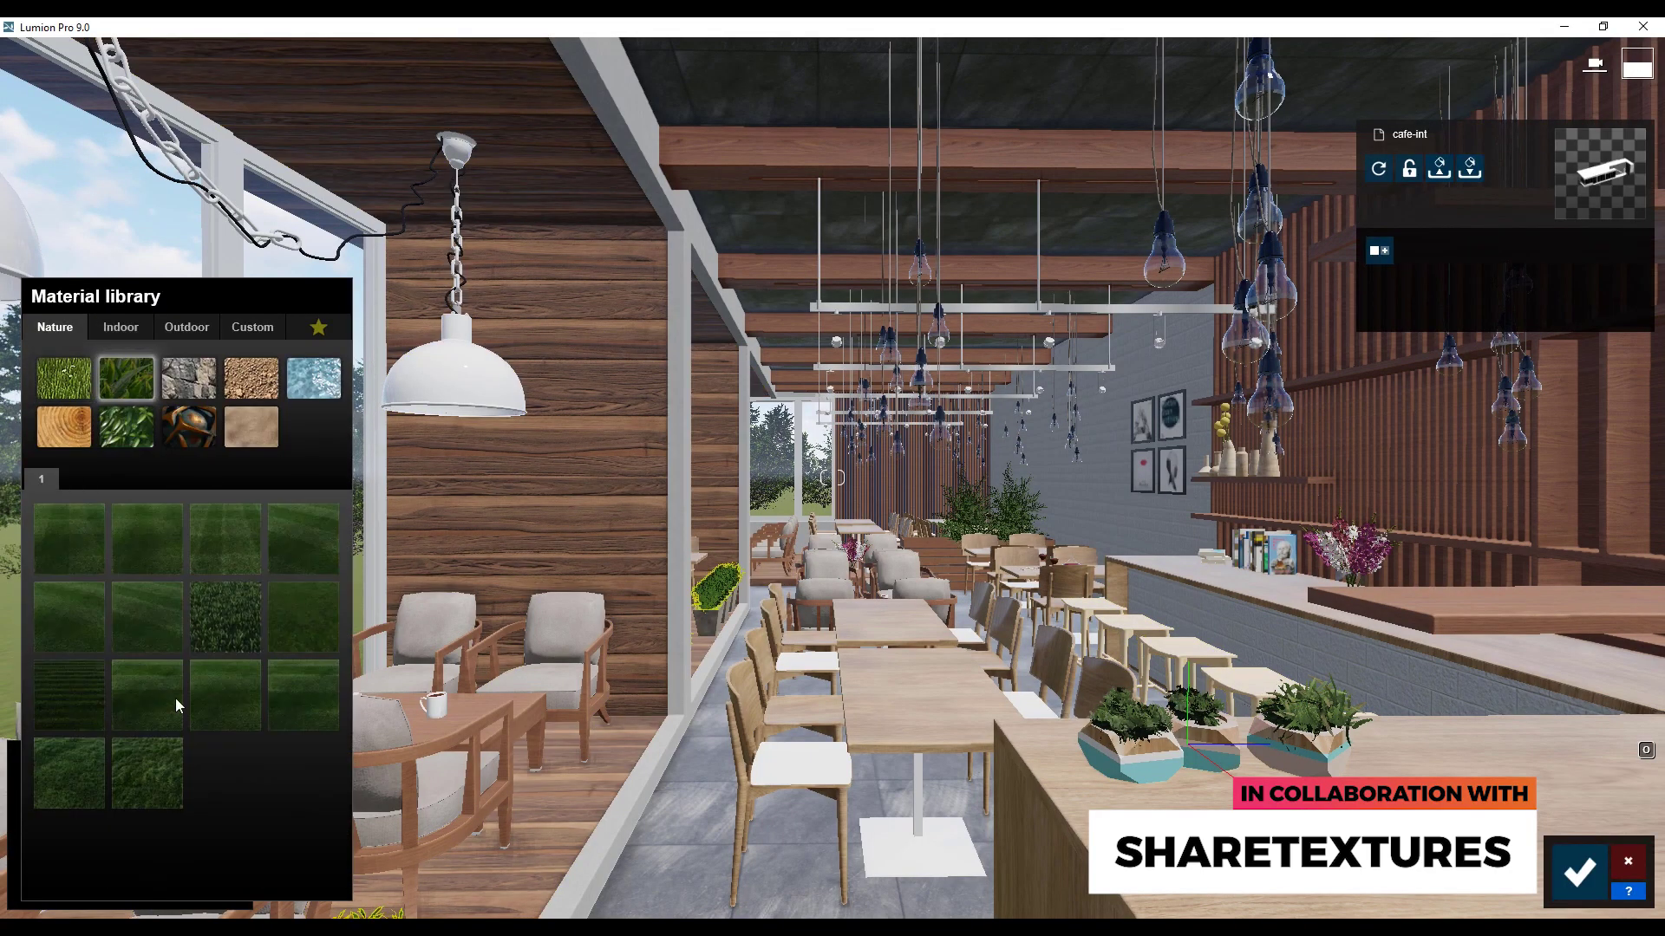
left_click(92, 772)
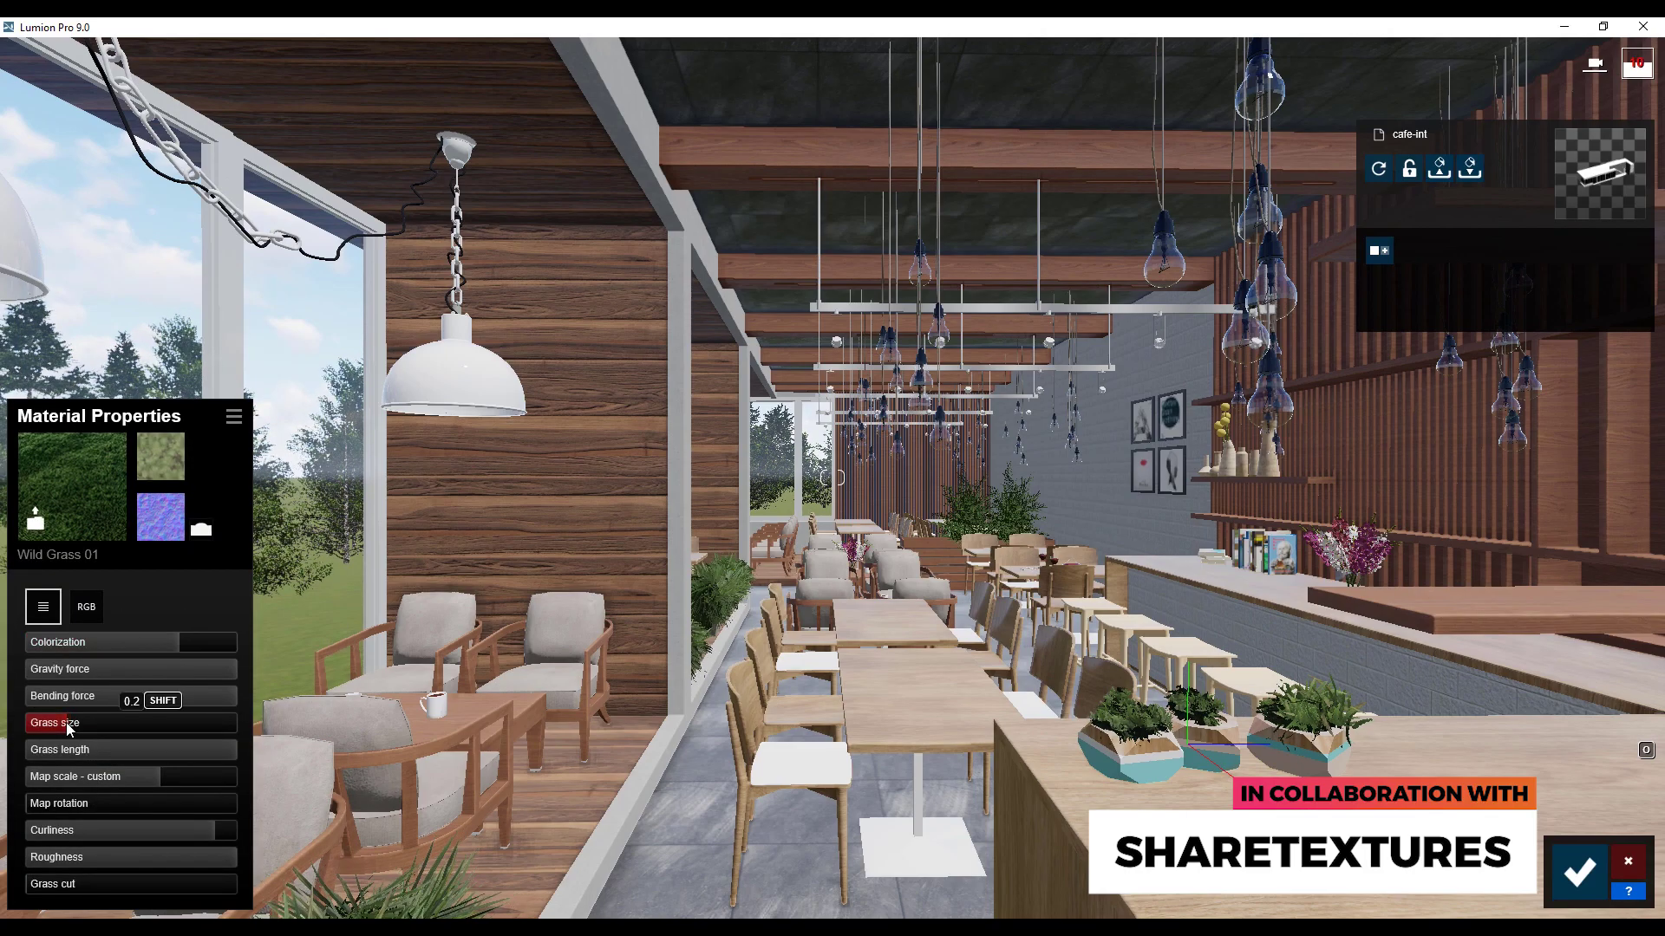
left_click_drag(190, 749, 97, 747)
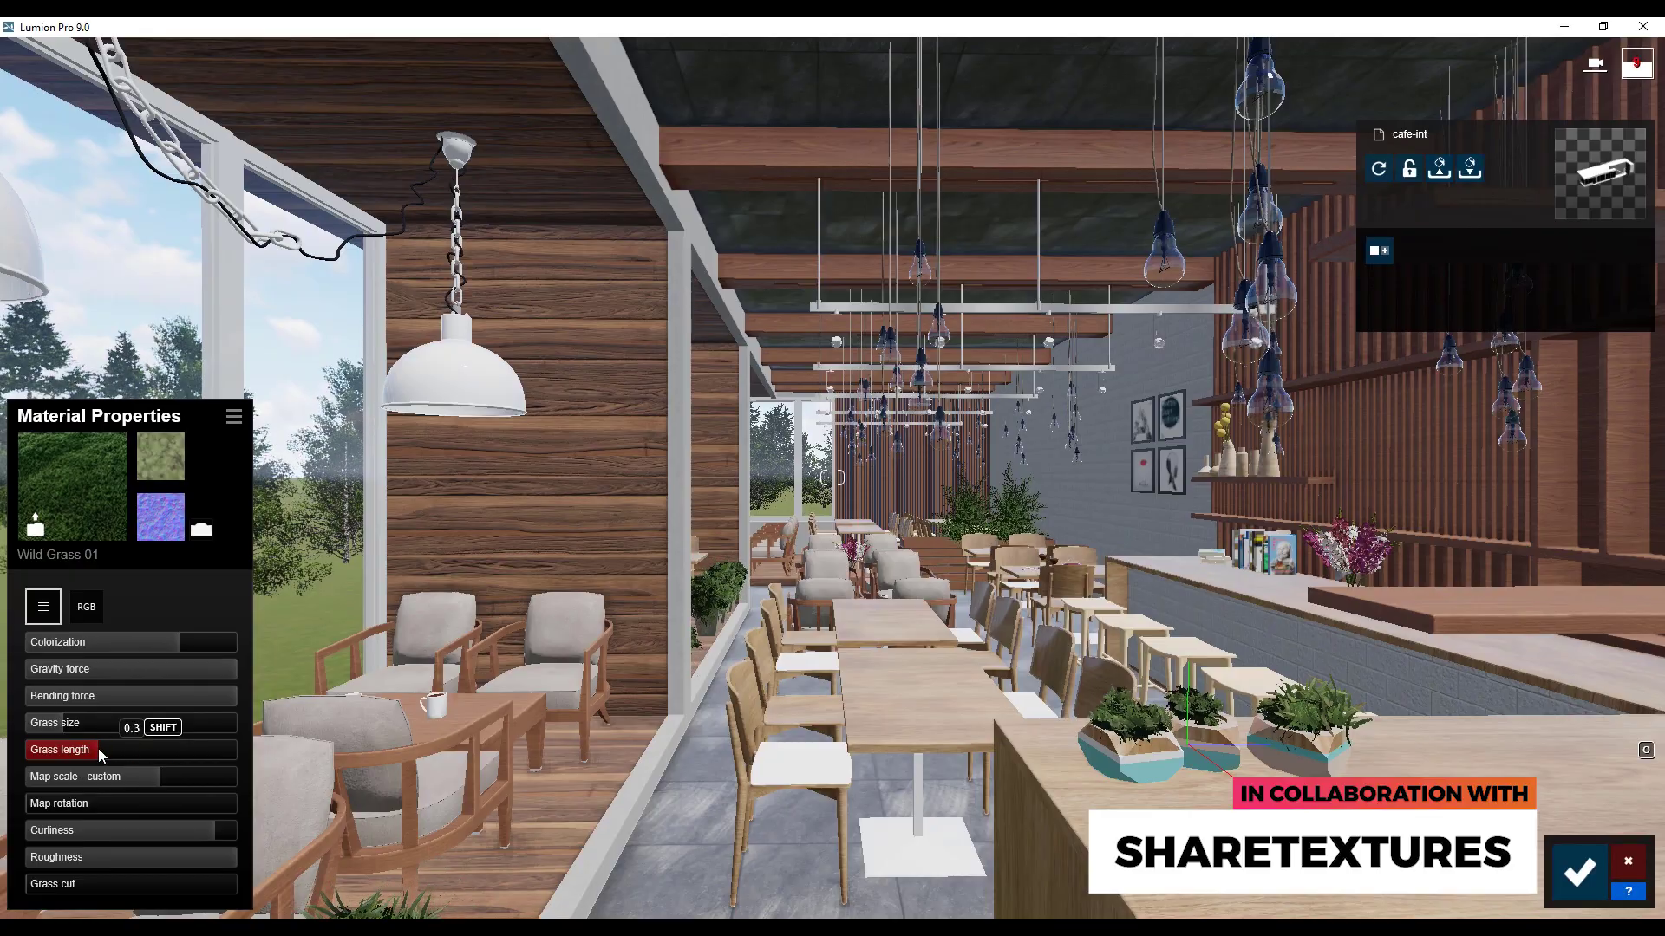
scroll(704, 613, "up", 5)
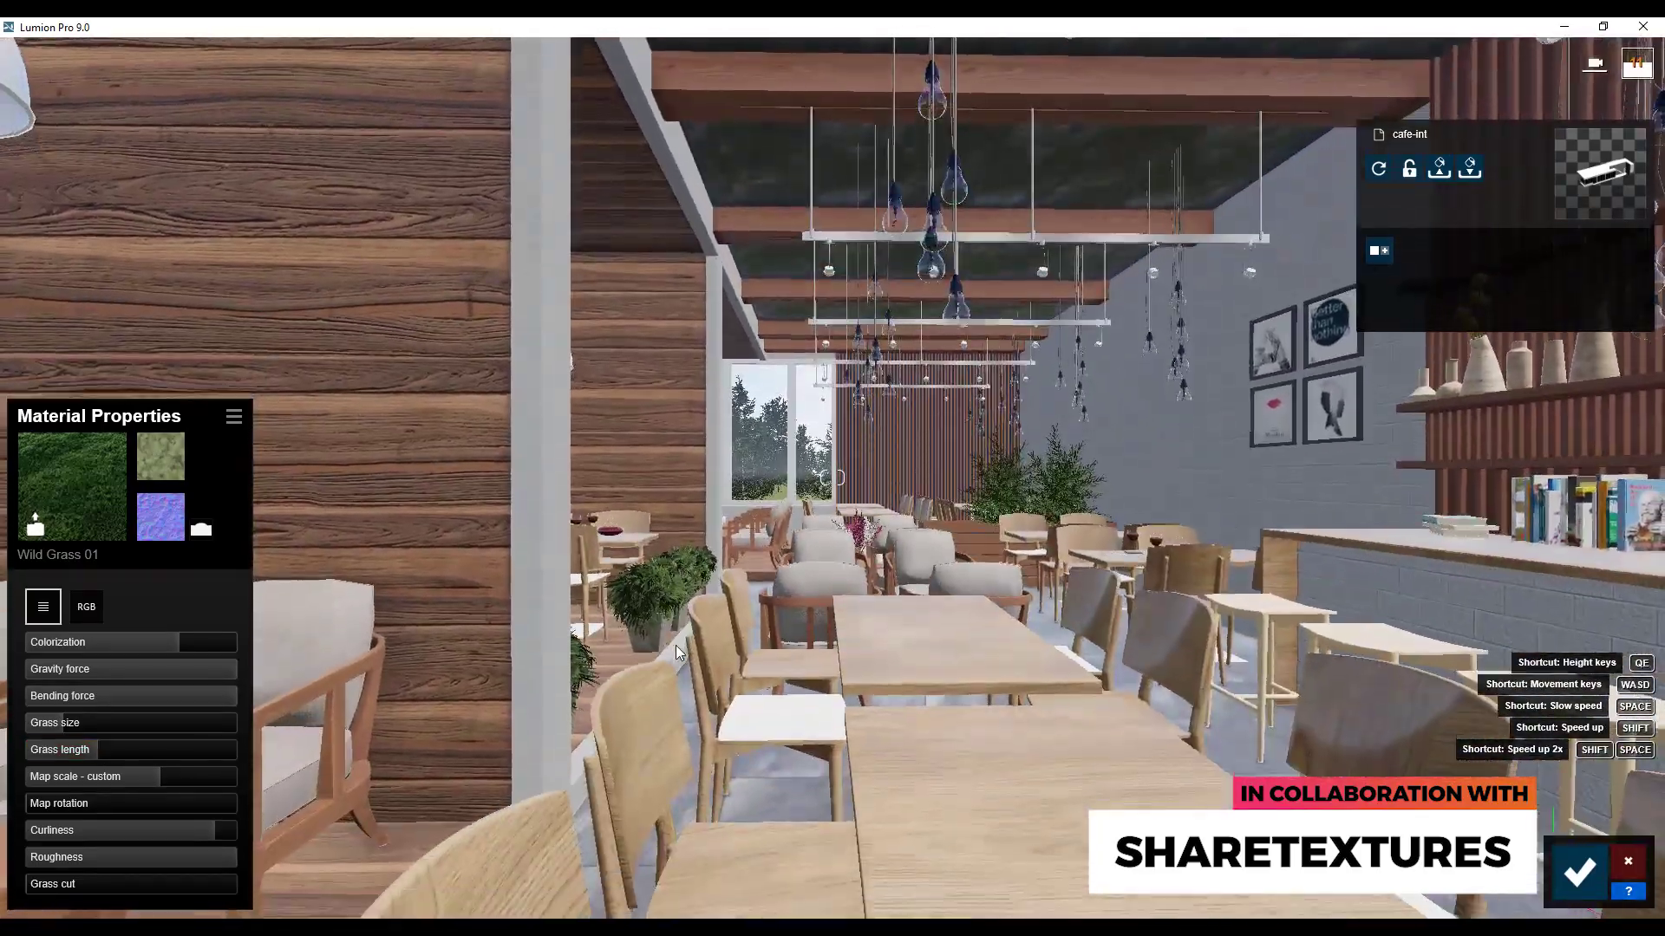
scroll(675, 645, "up", 5)
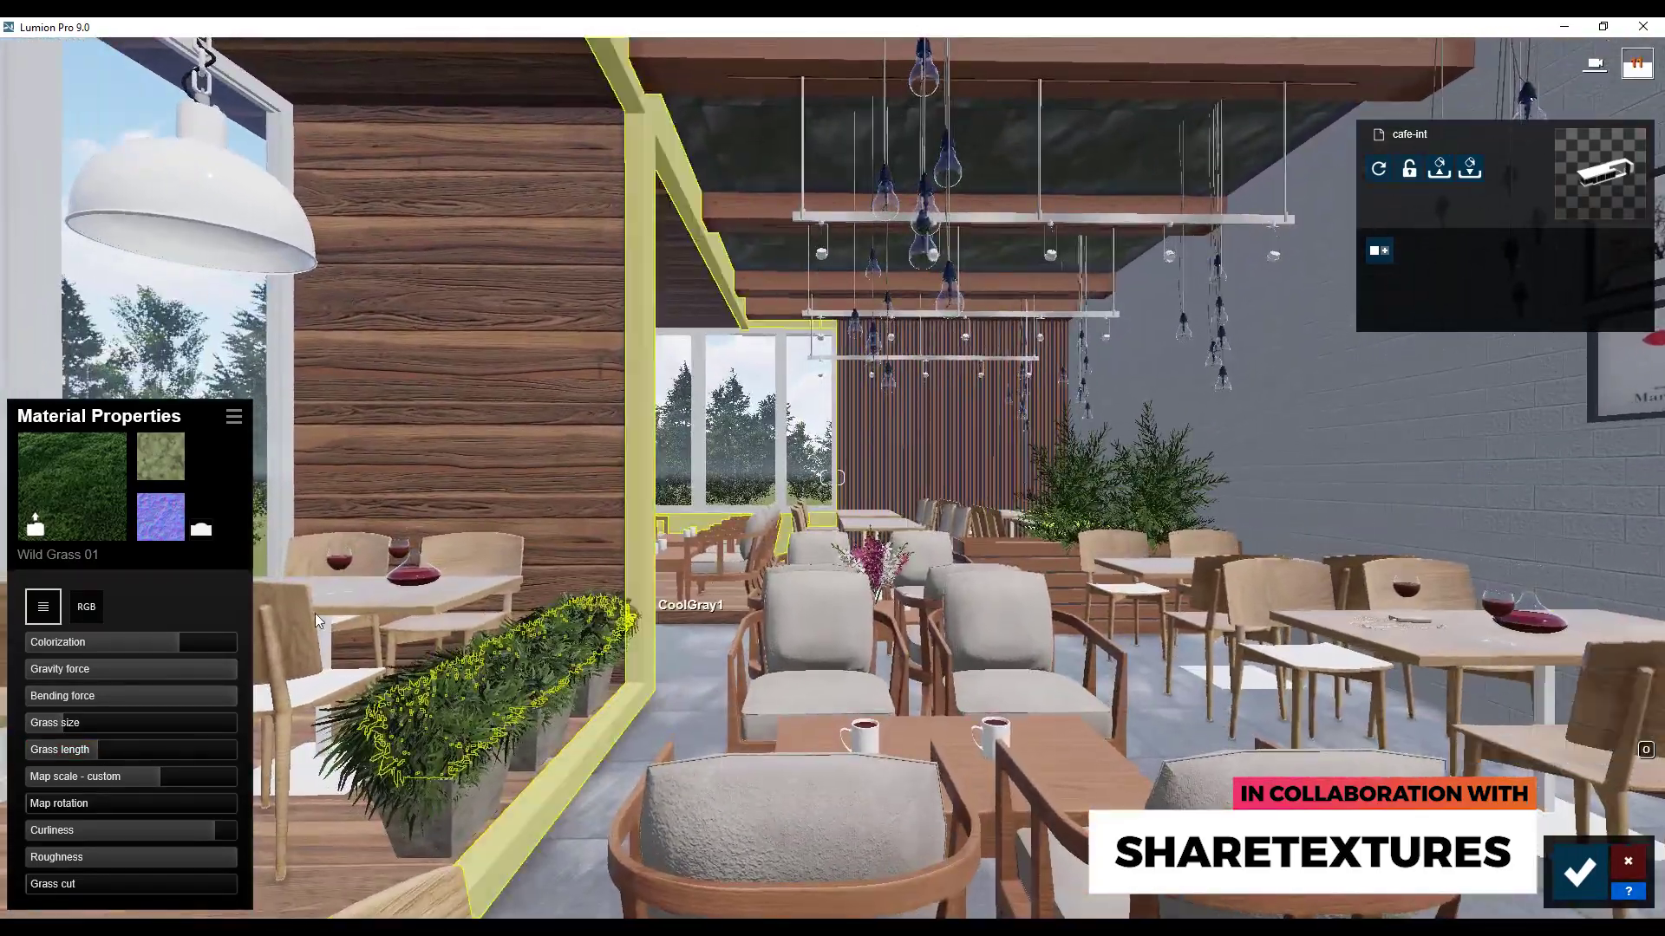
left_click(74, 751)
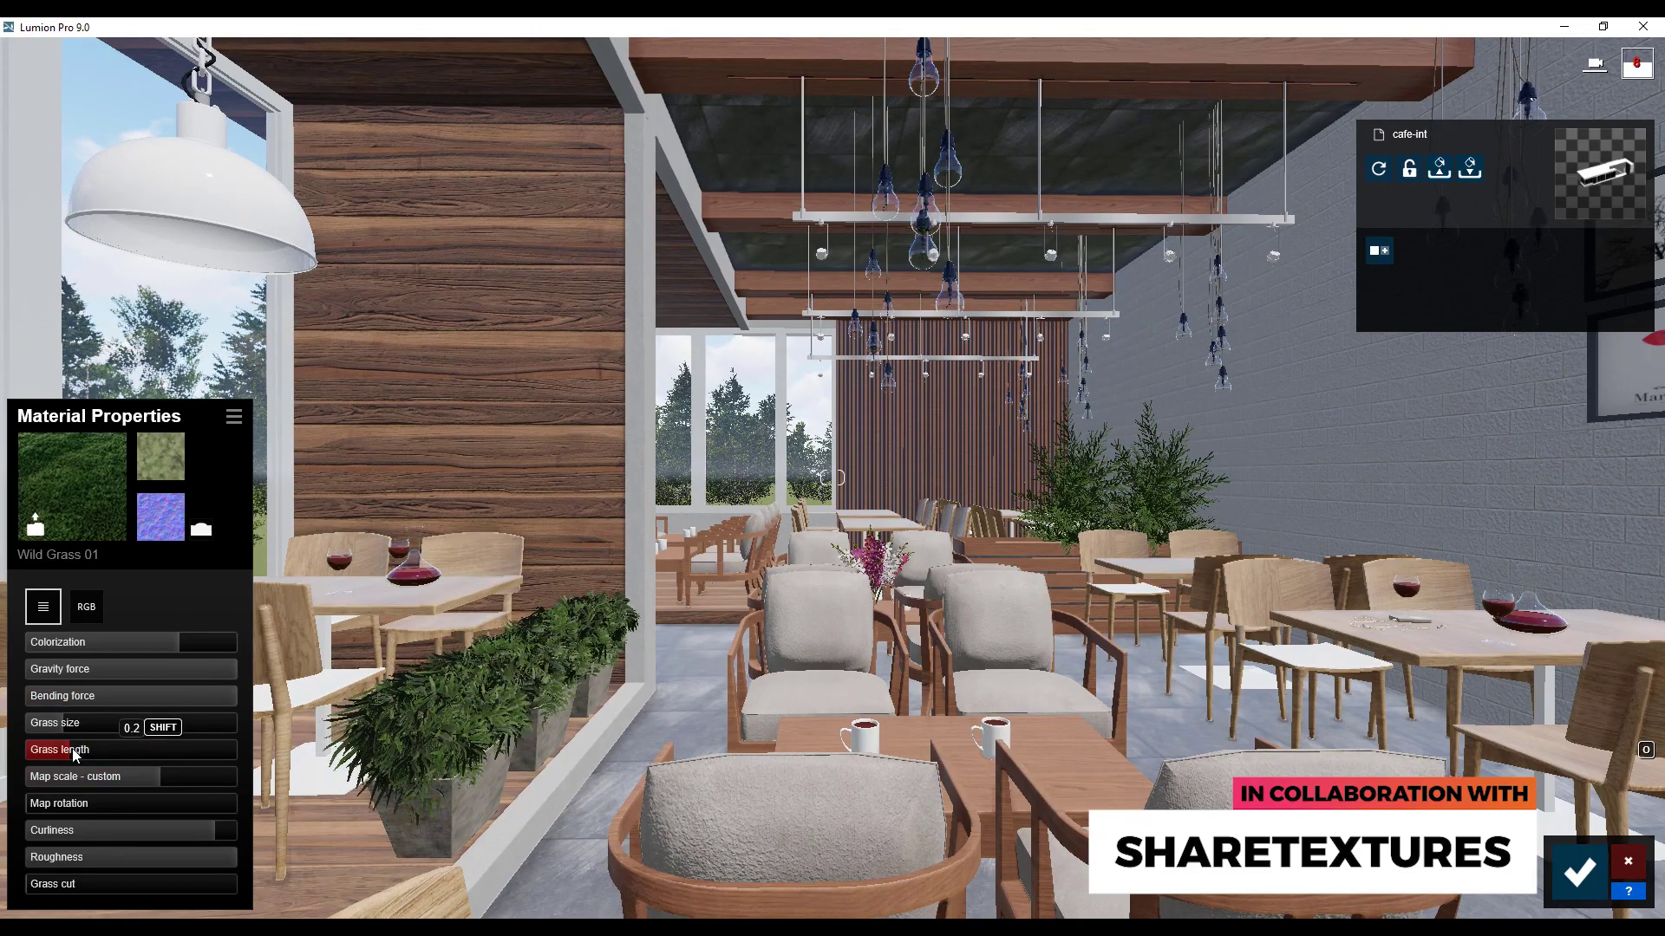
left_click(59, 751)
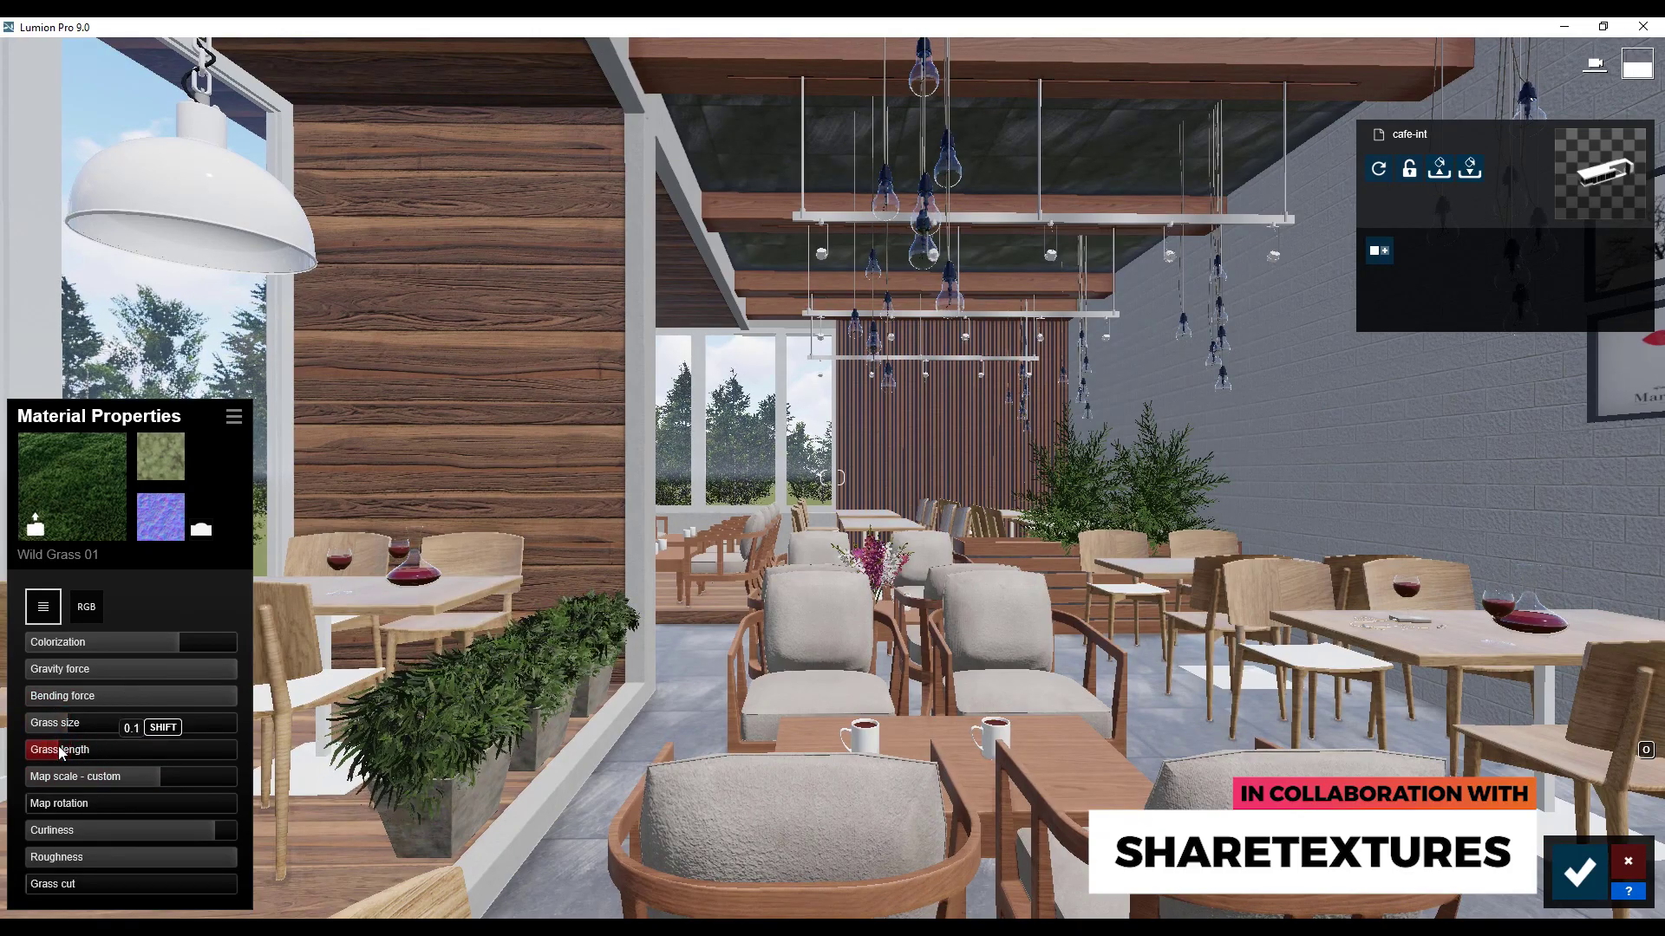
left_click_drag(154, 778, 124, 779)
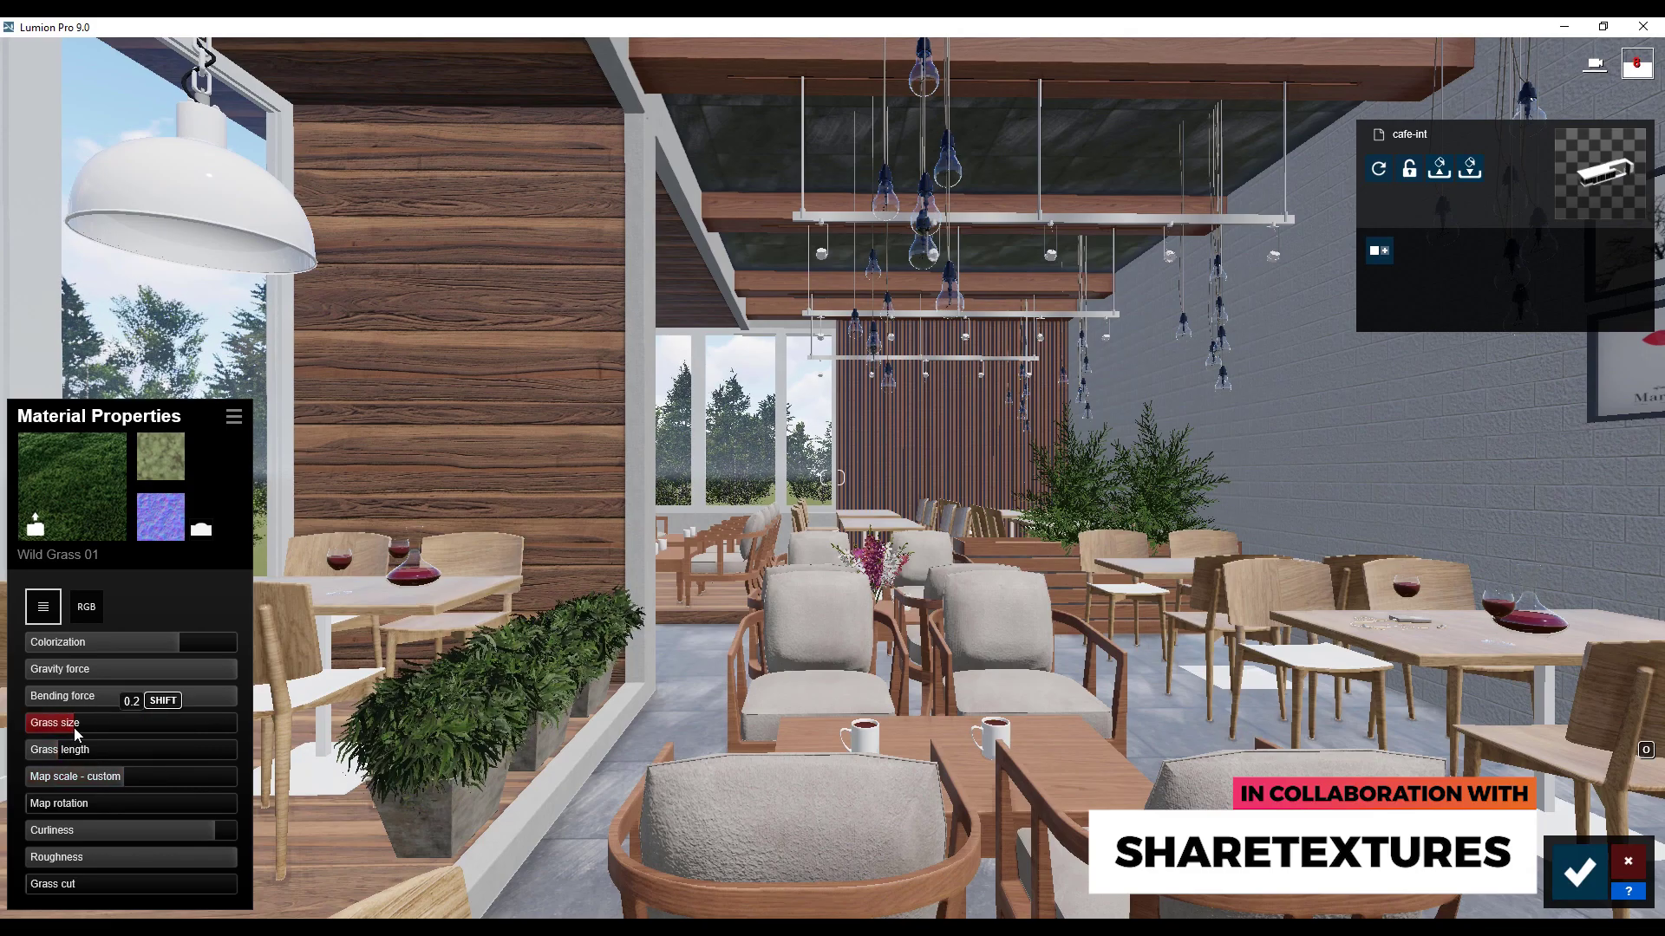
left_click(1579, 872)
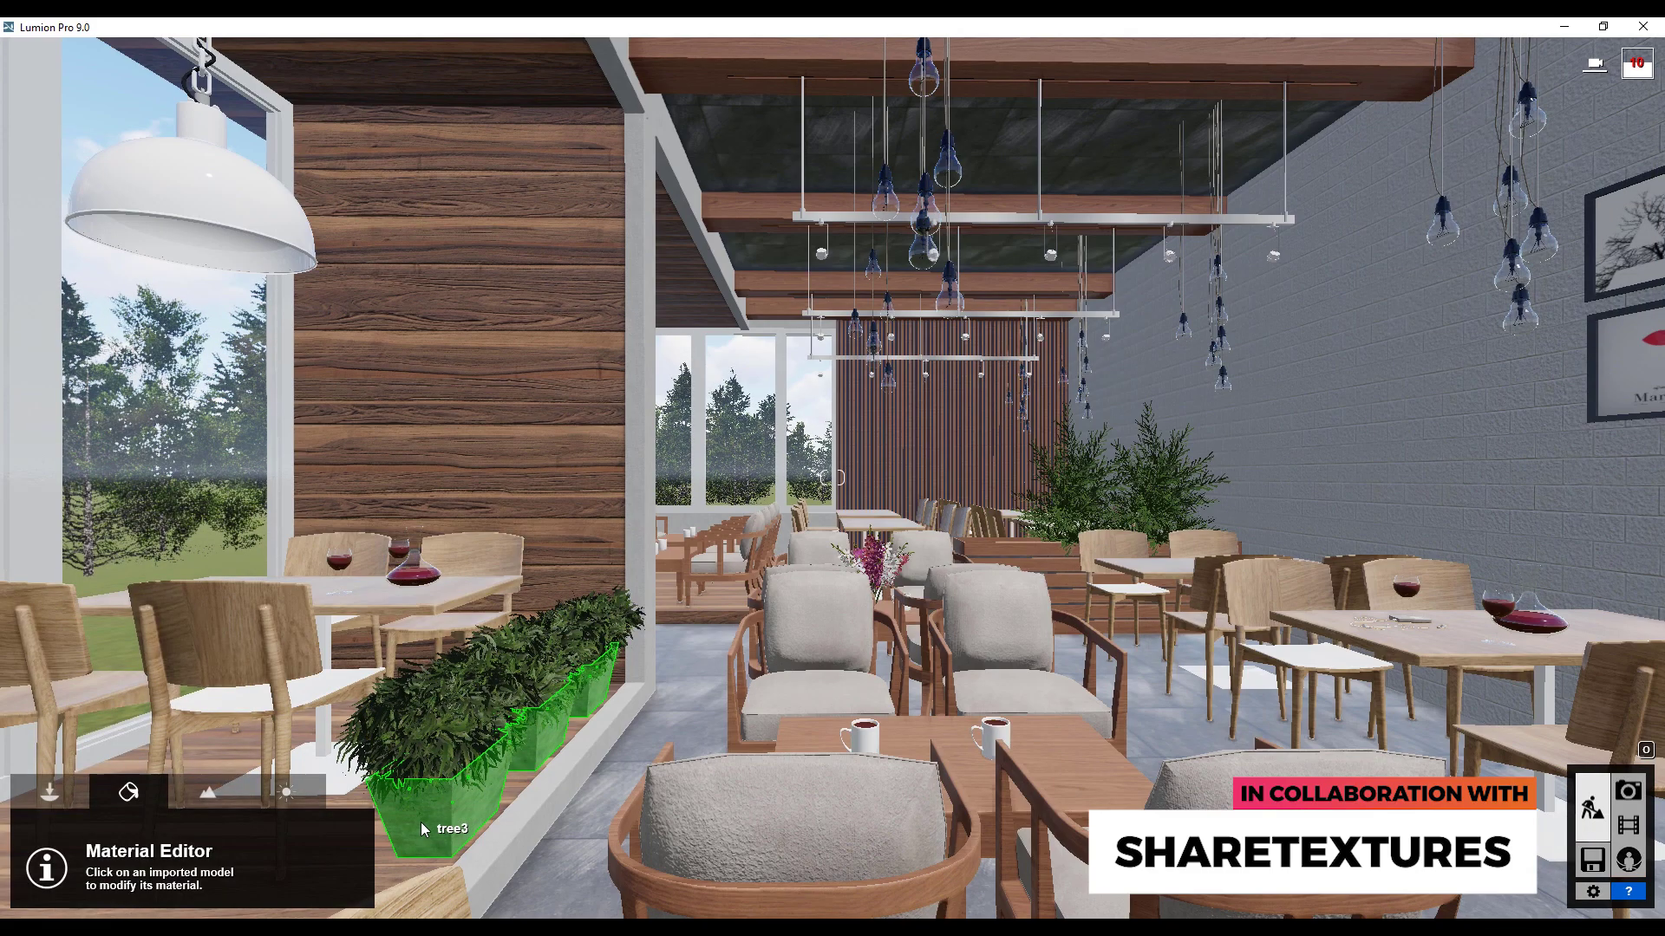
- Give the planter pot a Standard material and confirm
left_click(421, 824)
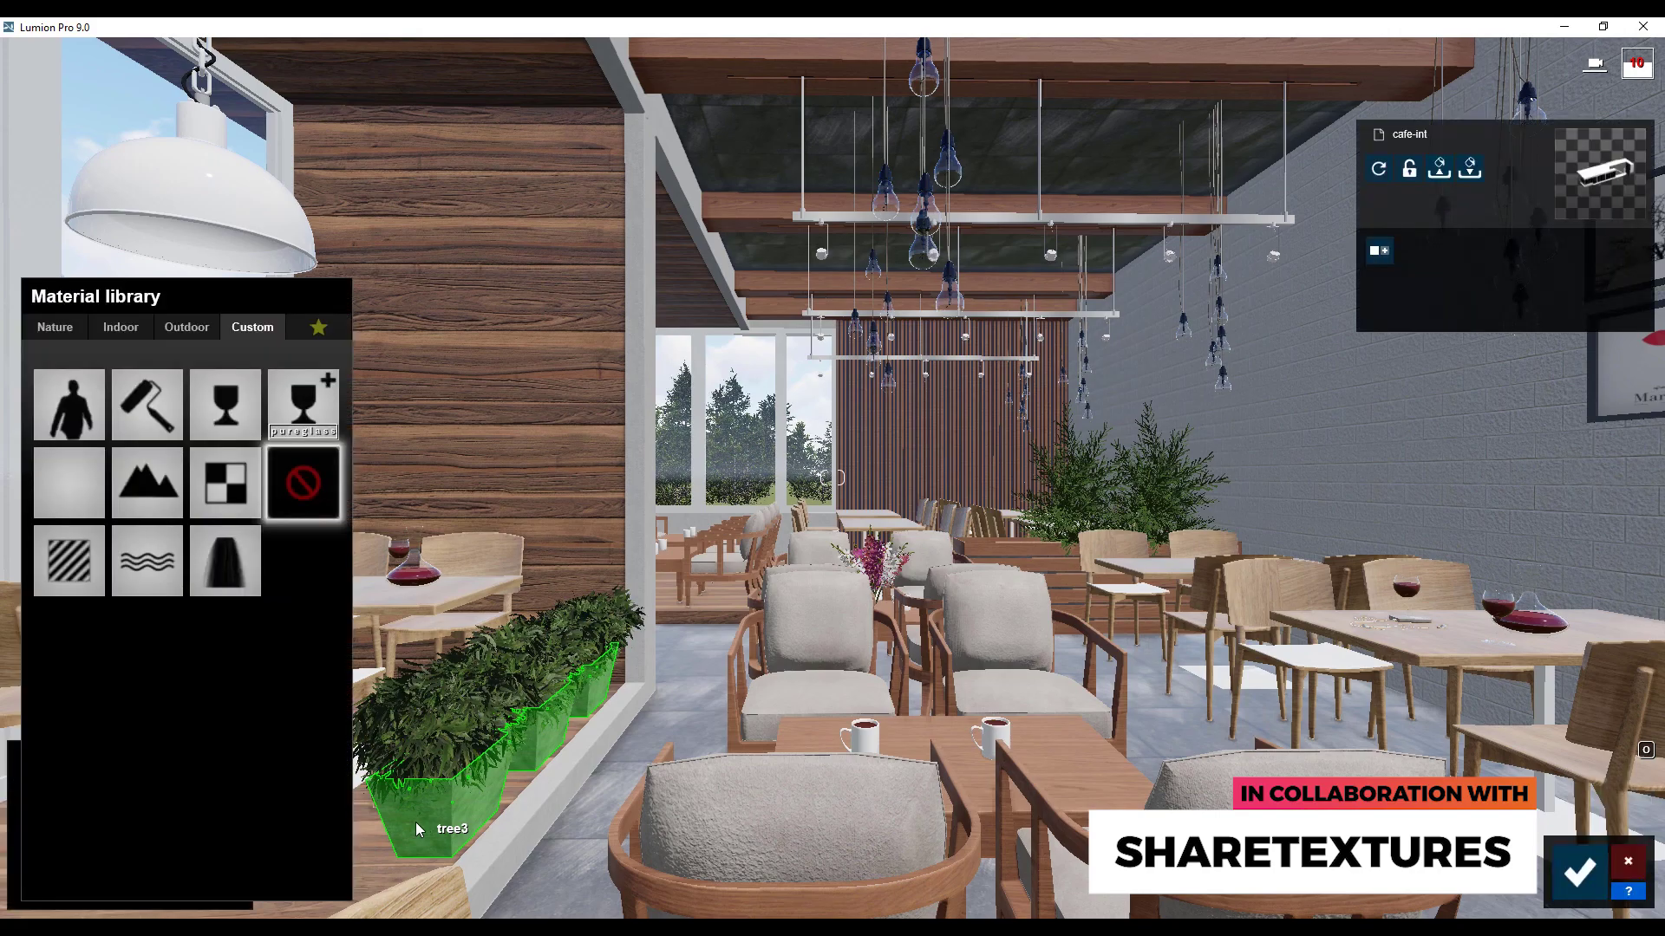
left_click(80, 577)
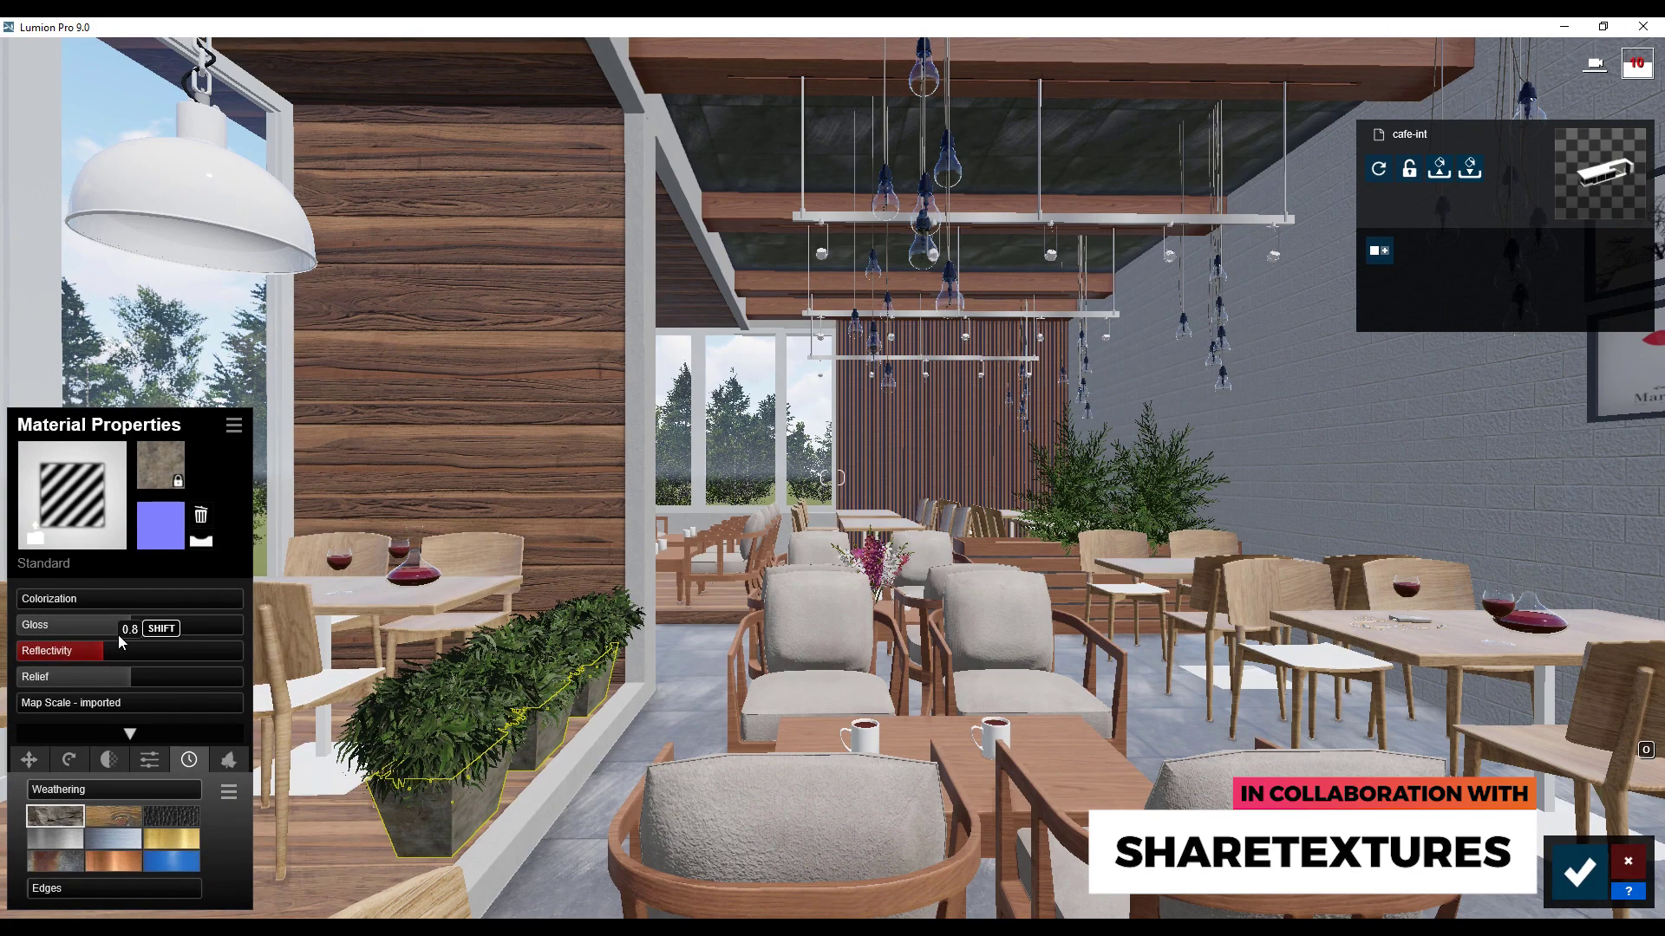
left_click(1579, 871)
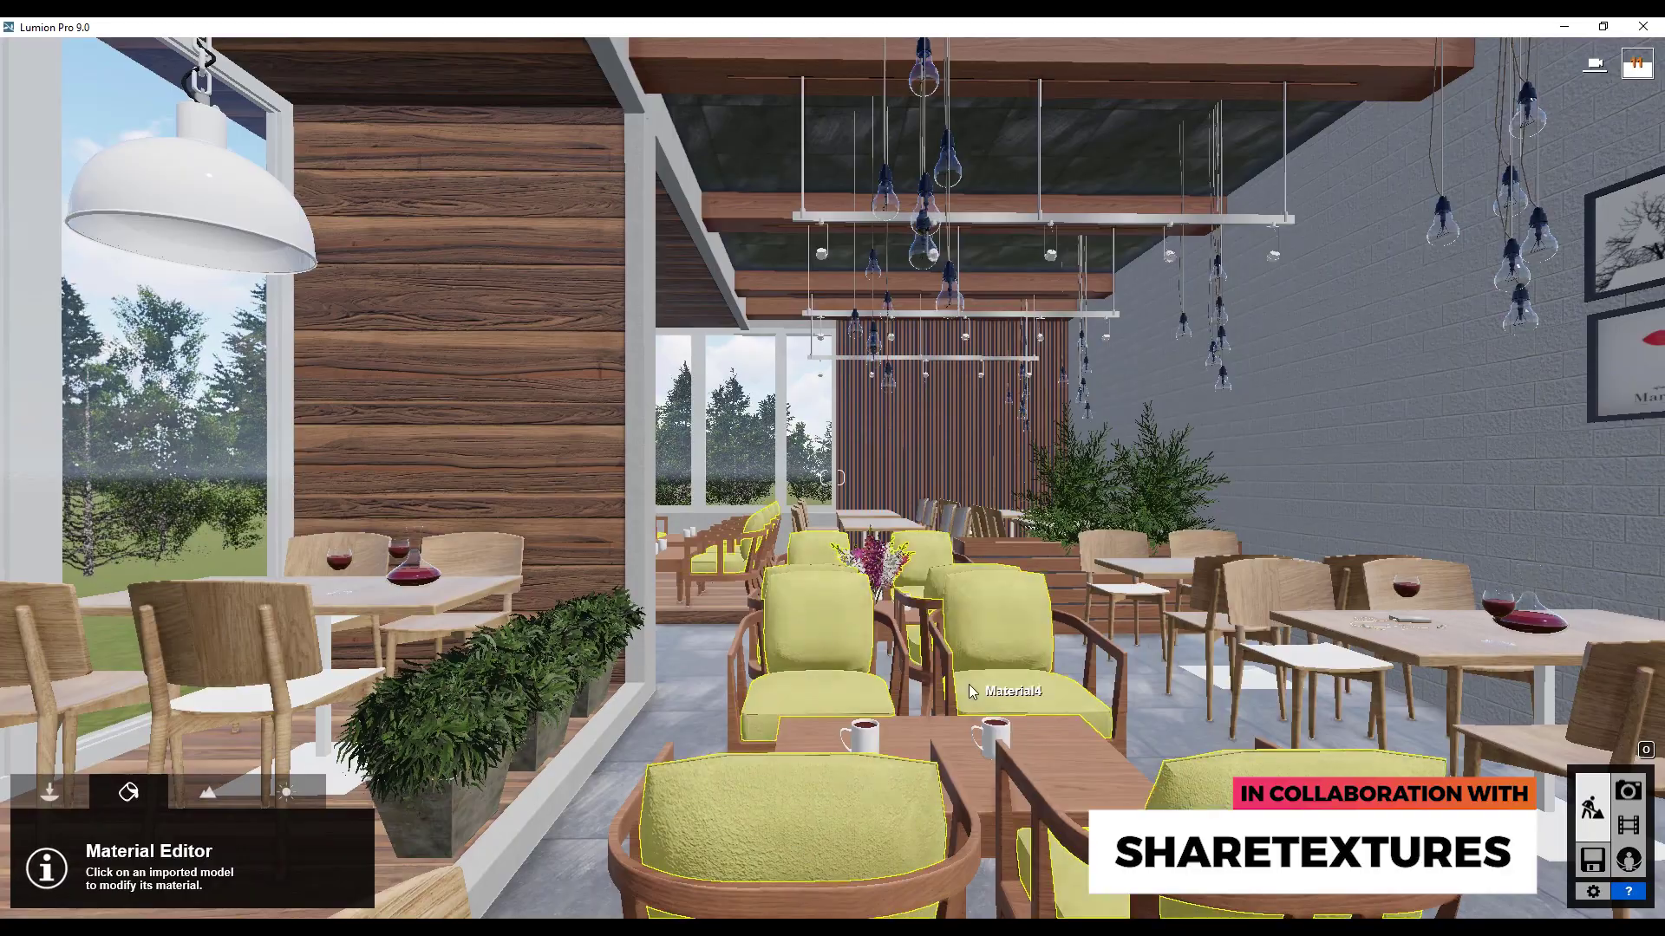
mouse_move(970, 684)
right_mouse_down()
mouse_move(902, 510)
mouse_move(860, 491)
right_mouse_up()
key("s")
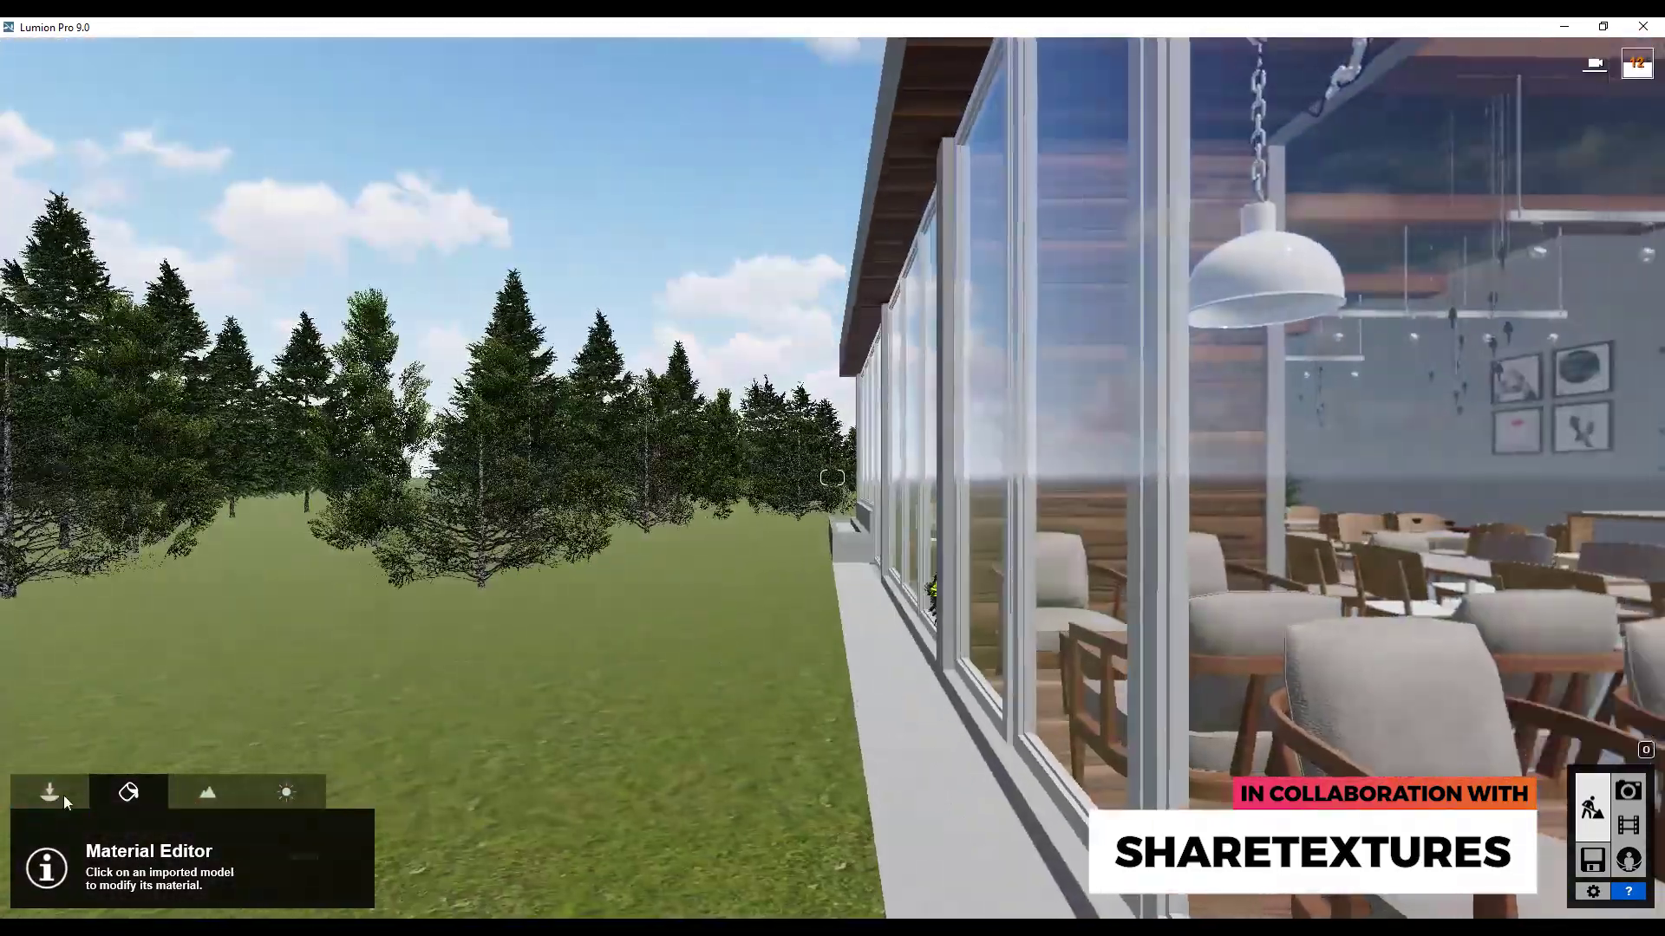
- Select an exterior ChineseJuniper B2 tree for horizontal moving and slide the camera into the café
left_click(49, 792)
left_click(414, 843)
left_click(468, 885)
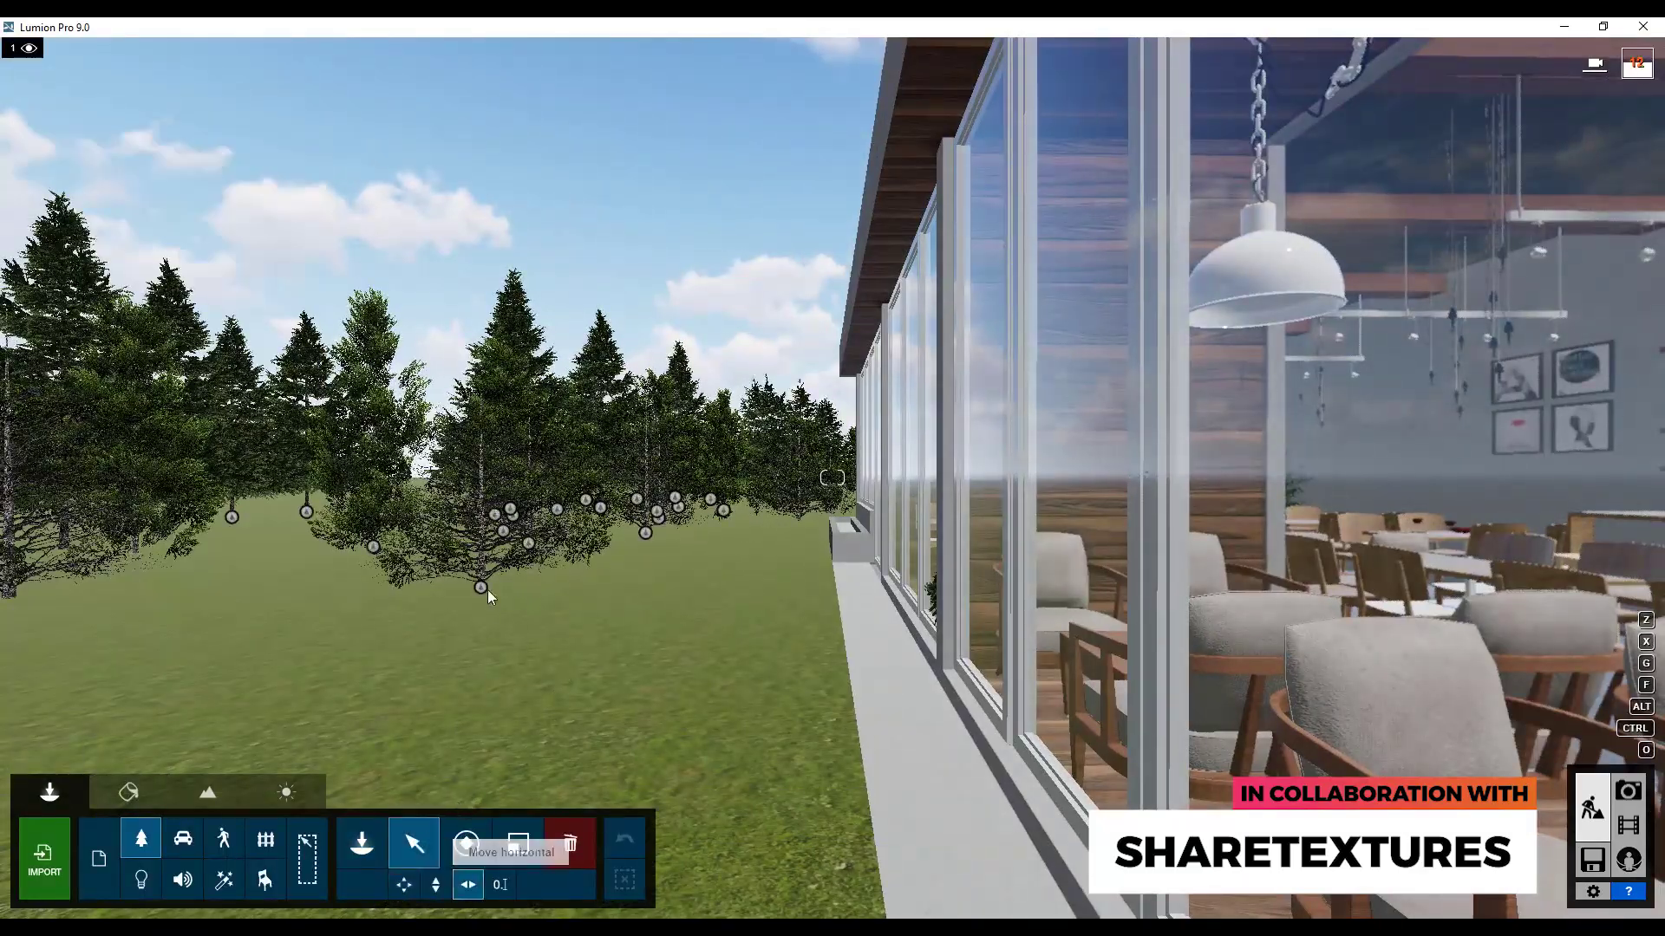
left_click(480, 587)
key("d")
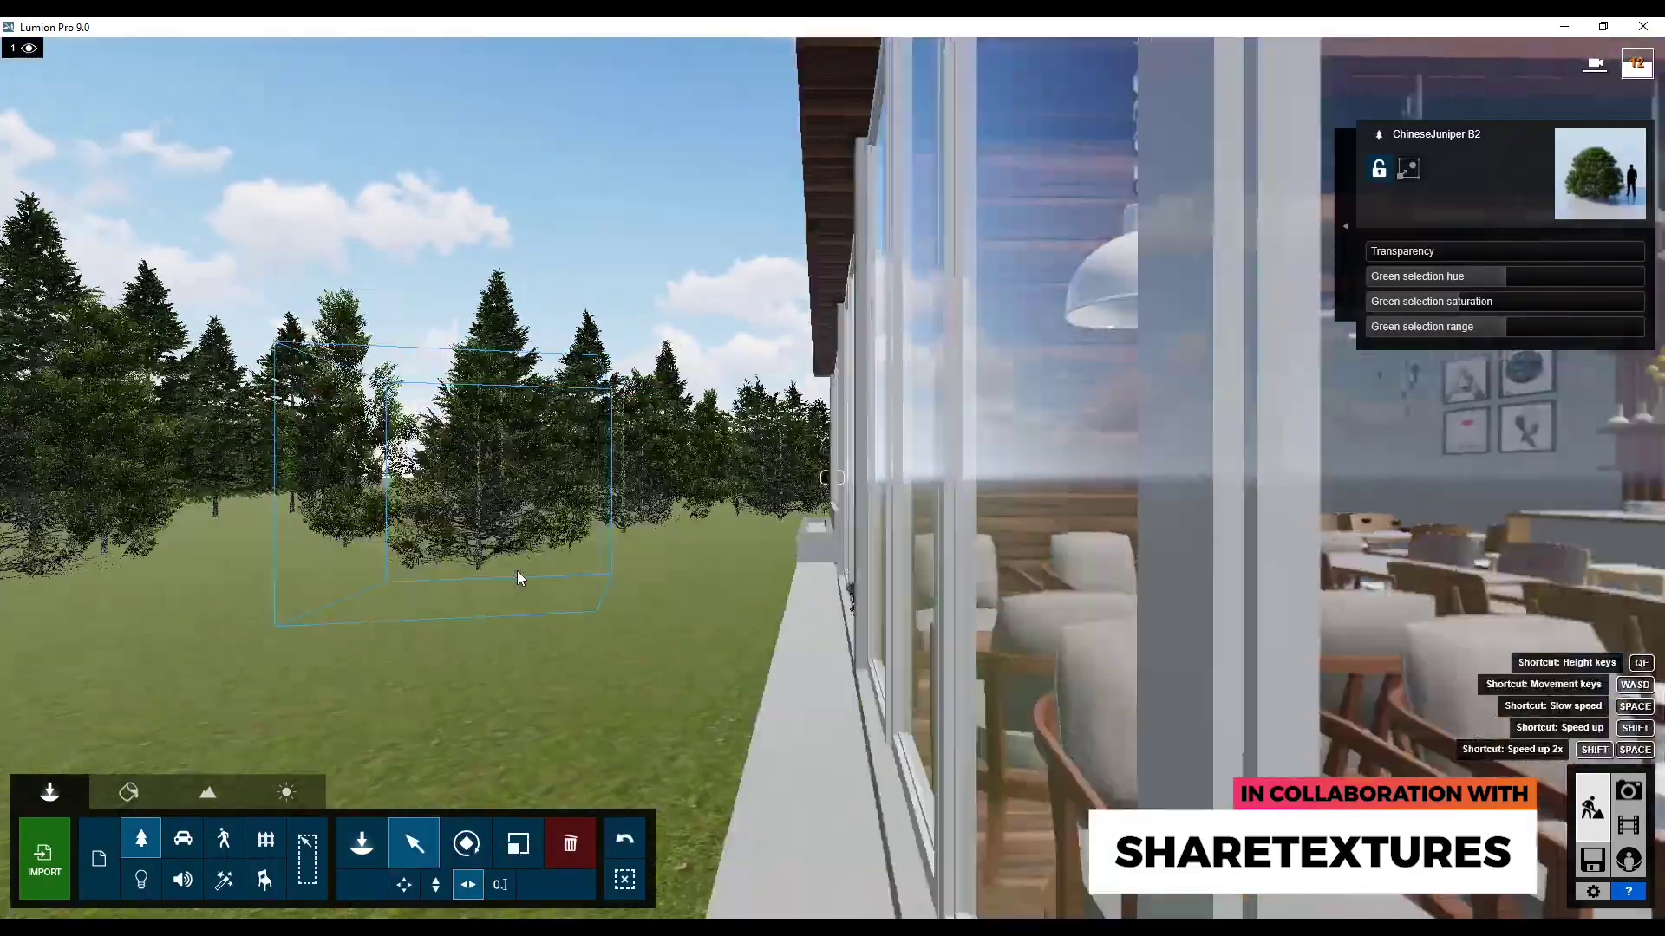
key("d")
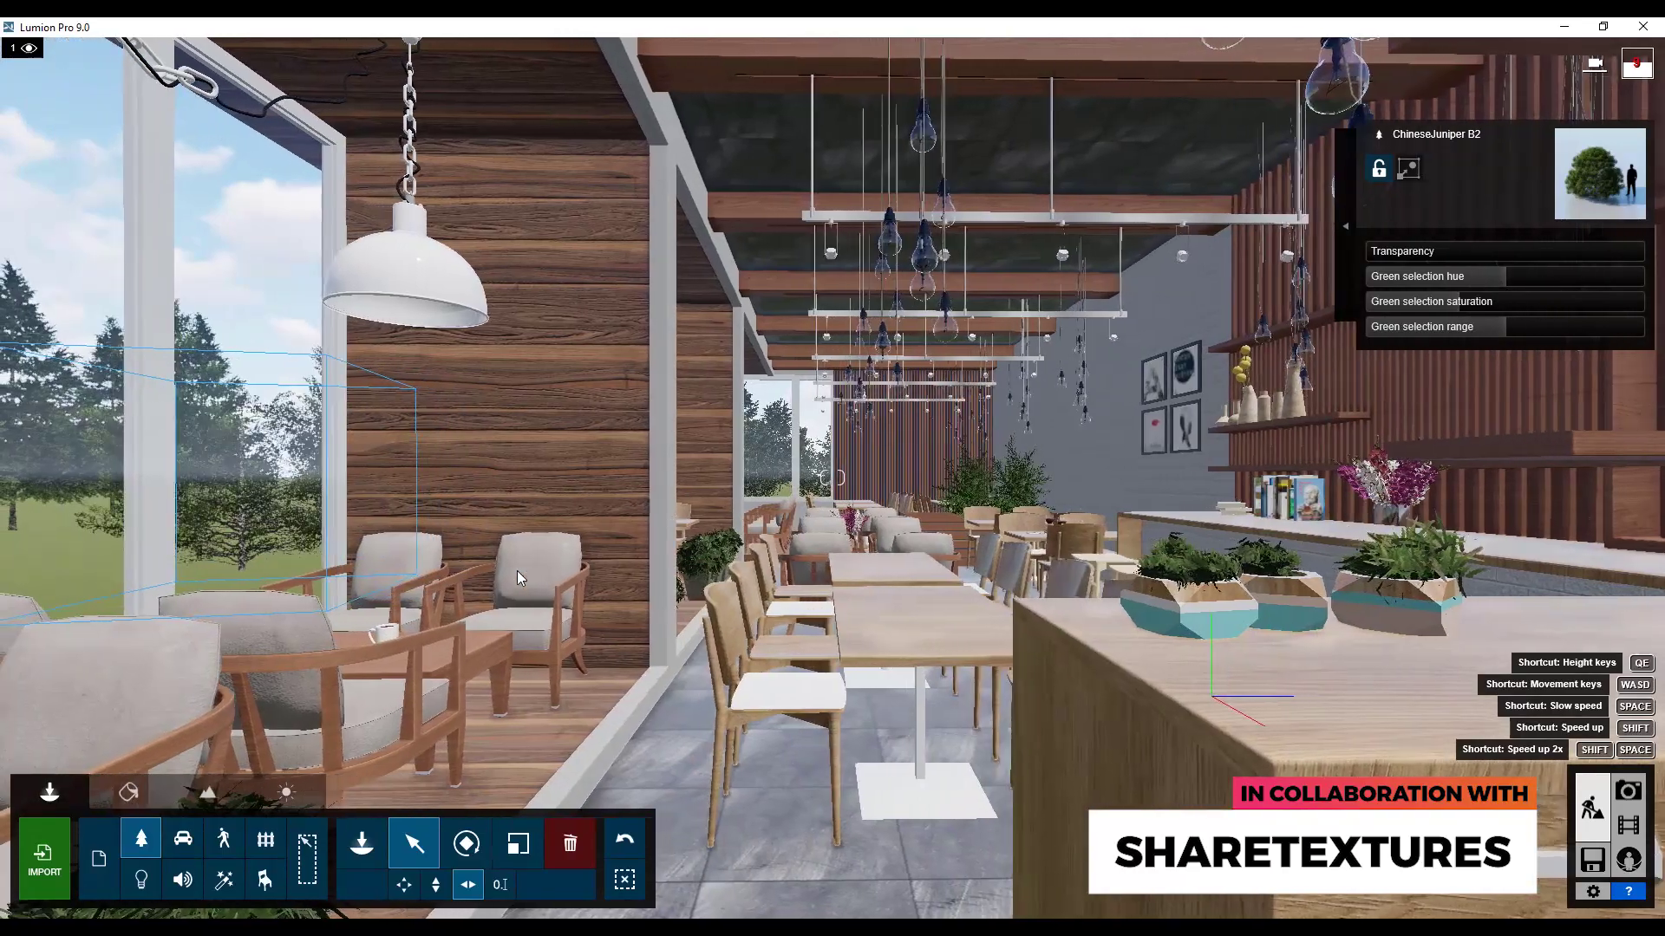
- Raise the view, change the counter planters' Wild Grass 02 map scale to 1.0, then enter Photo mode
key("q")
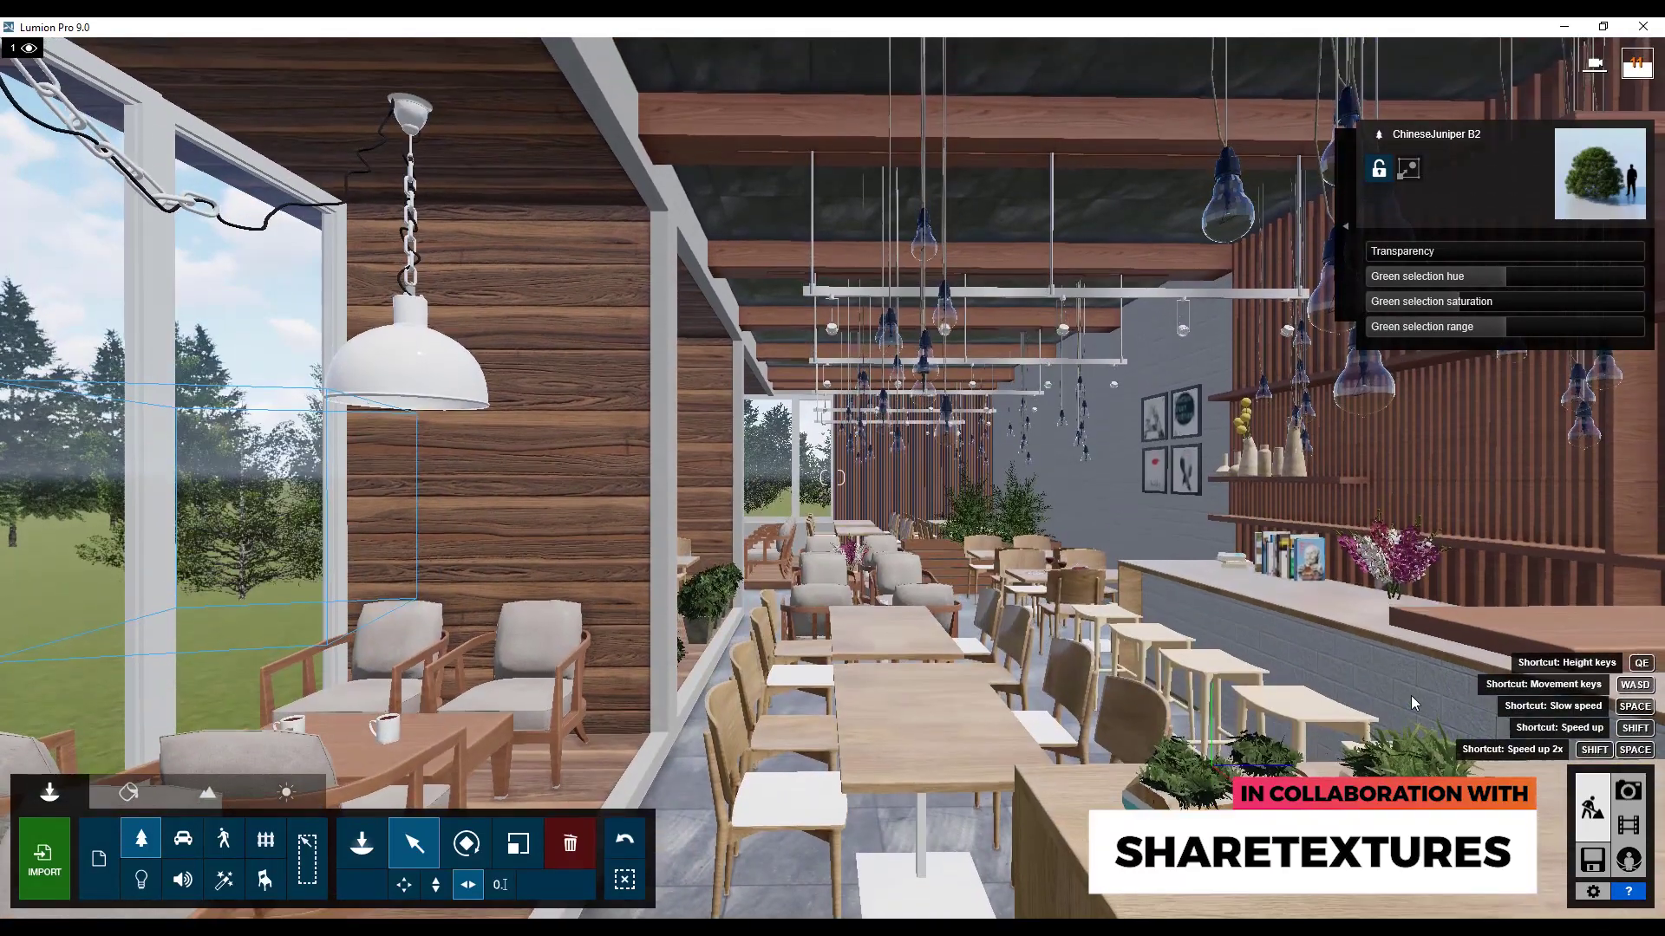
left_click(129, 791)
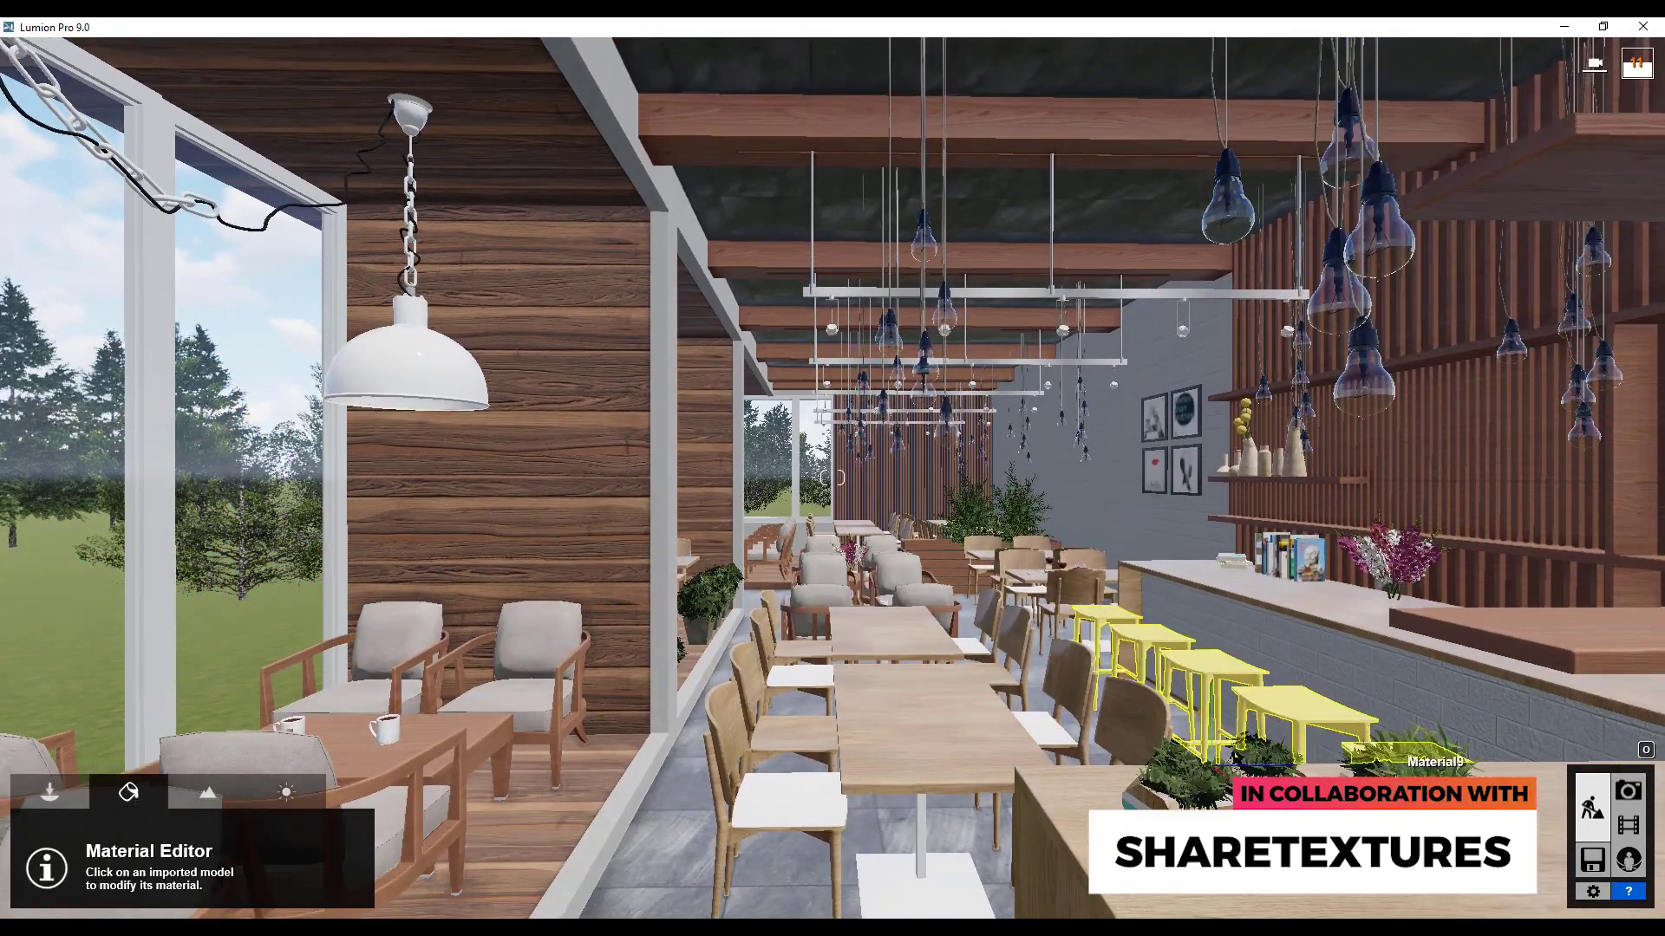
left_click(1178, 785)
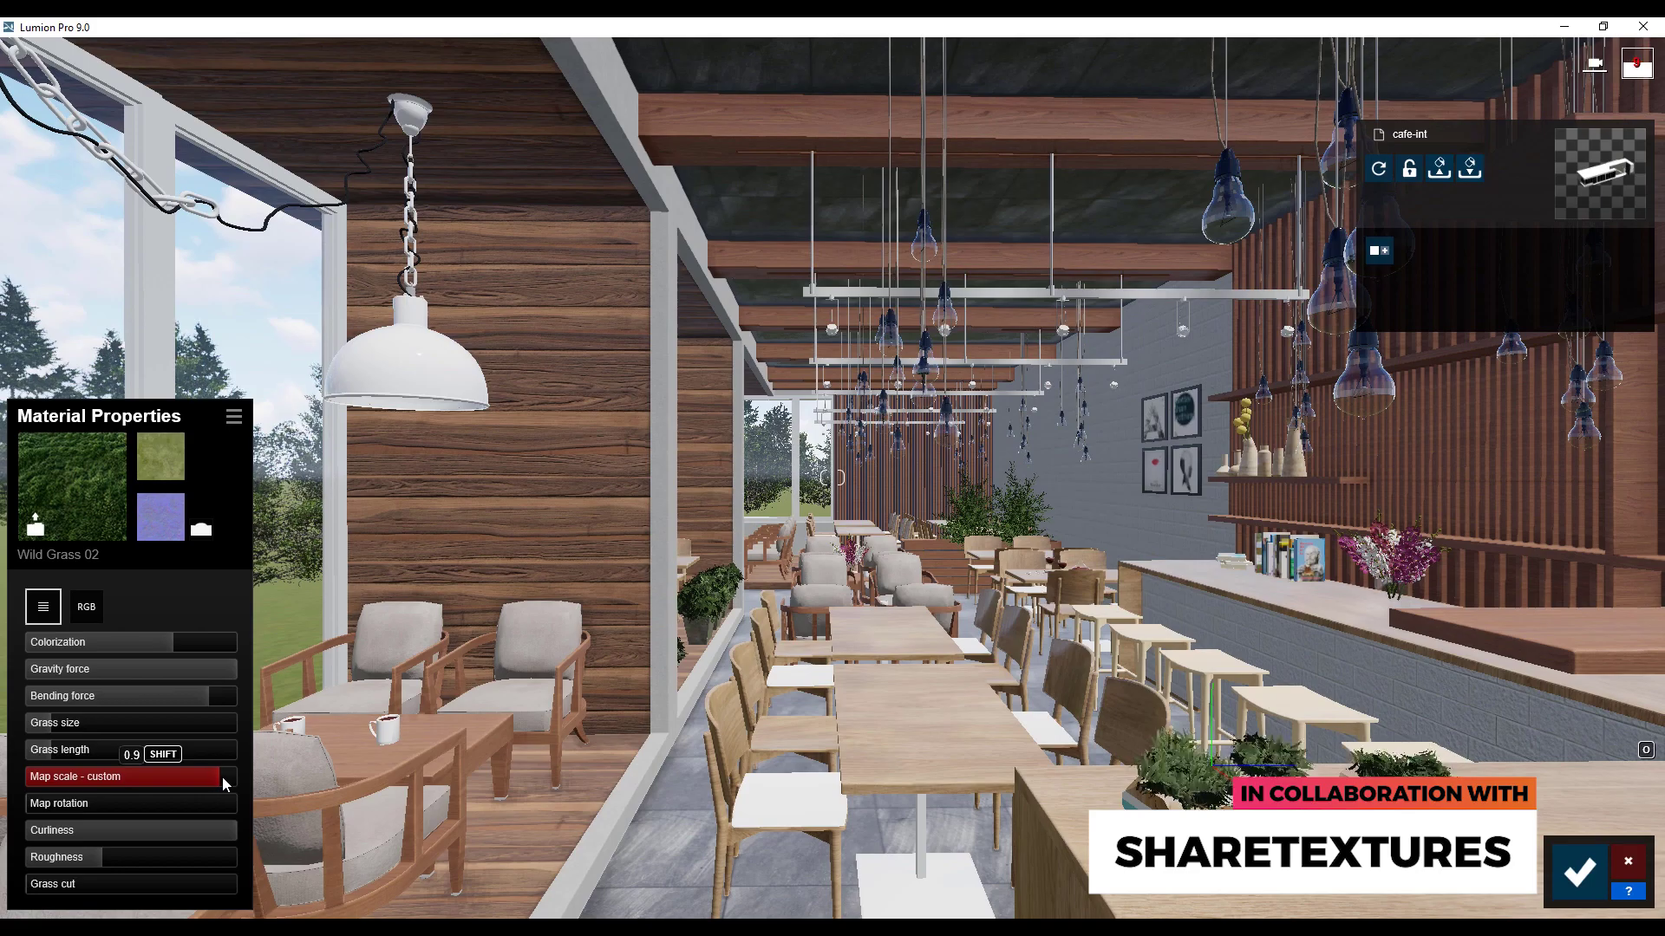
mouse_move(220, 777)
left_mouse_down()
mouse_move(235, 777)
mouse_move(205, 782)
left_mouse_up()
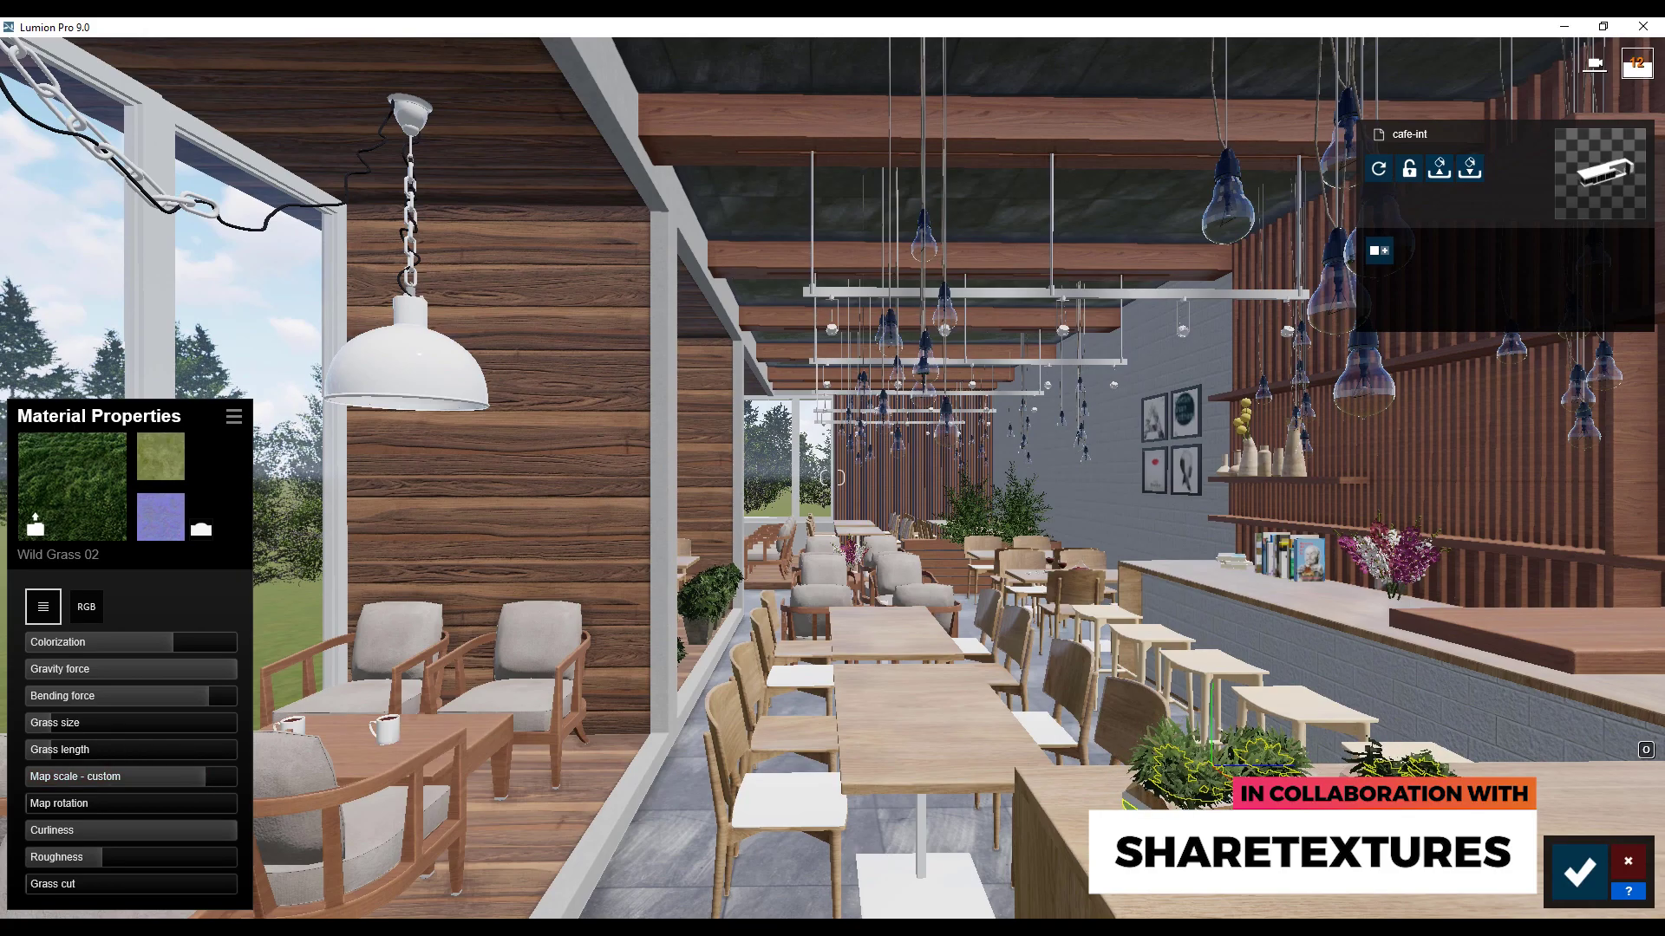
left_click(1580, 872)
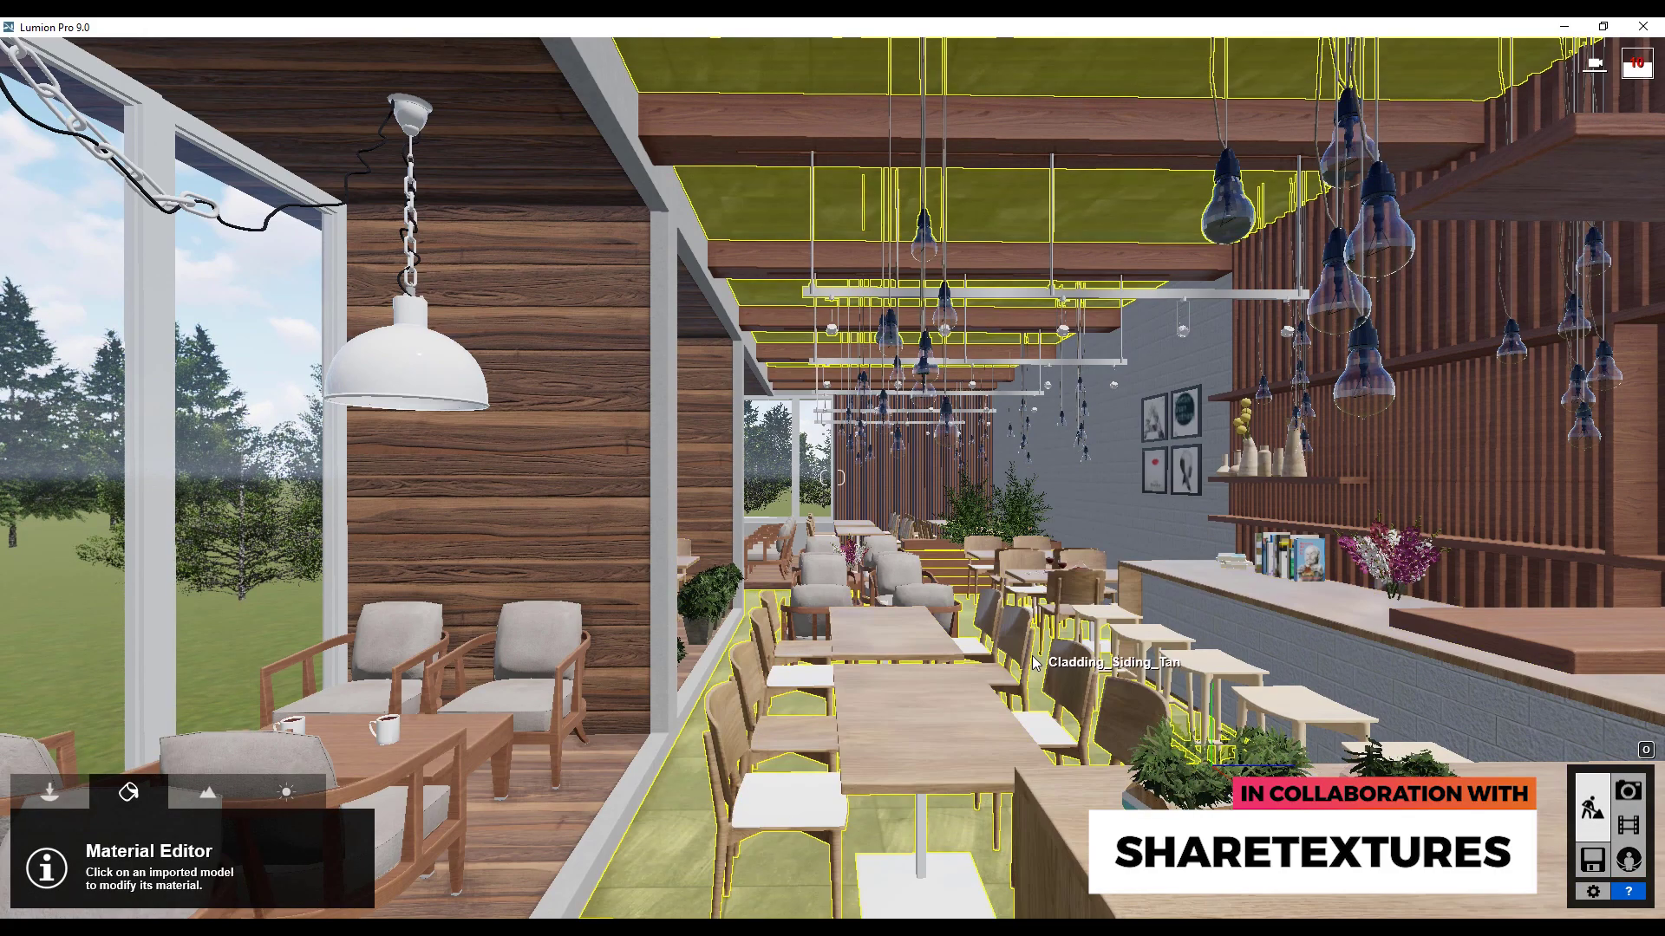
left_click(1628, 790)
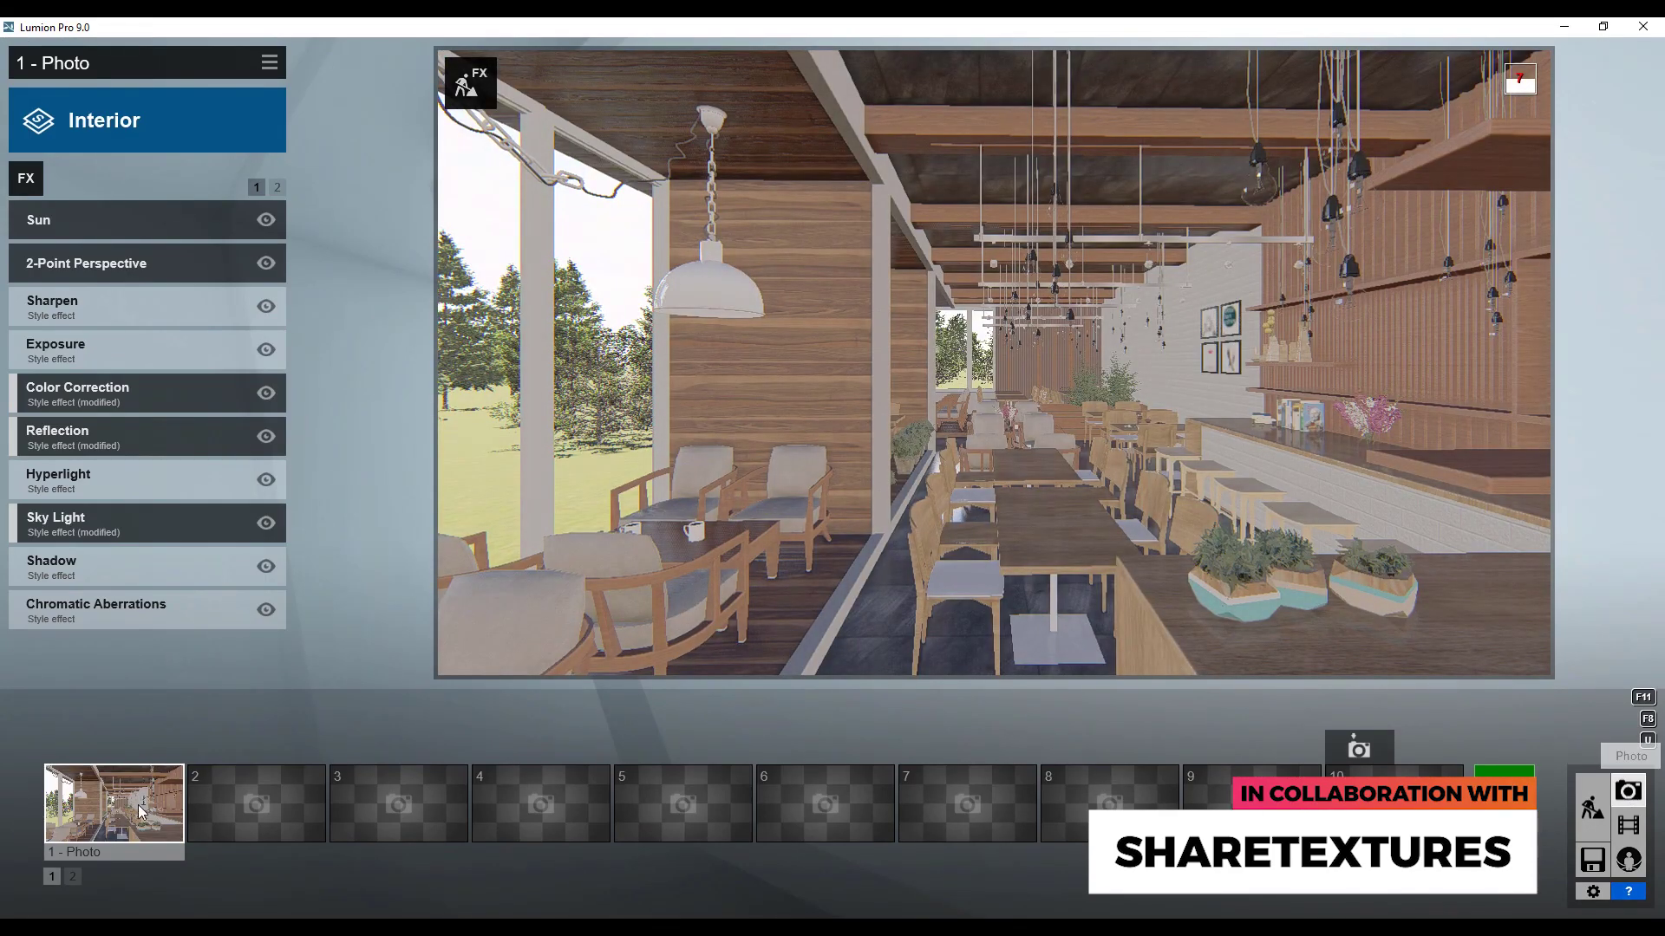
left_click(123, 806)
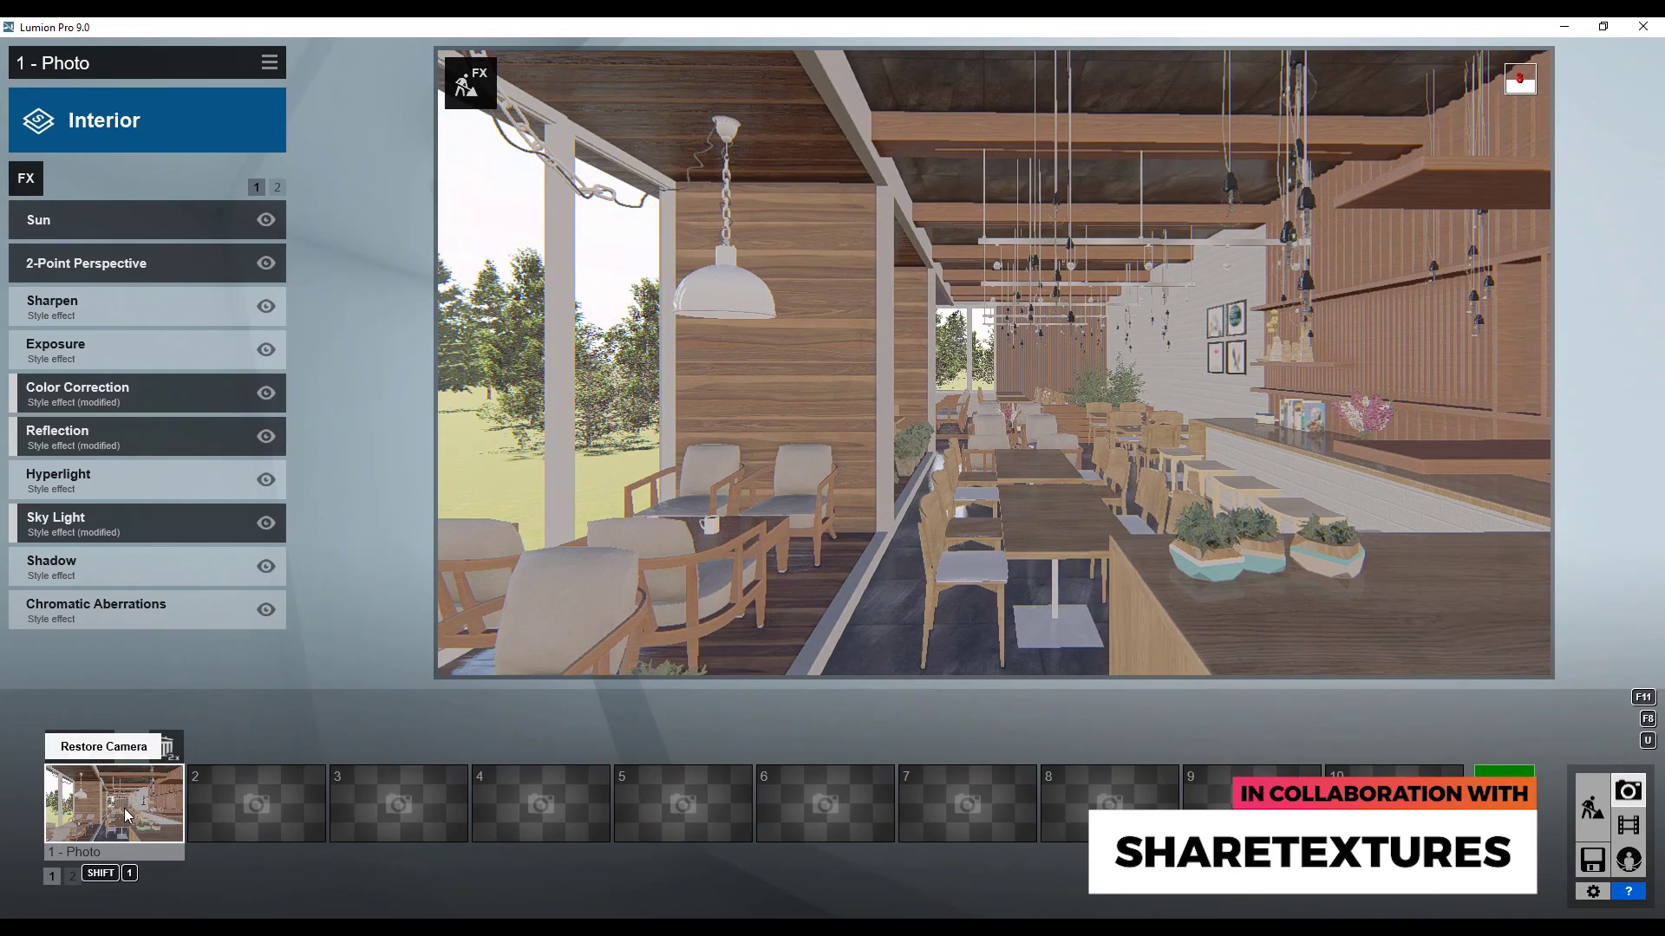
mouse_move(117, 263)
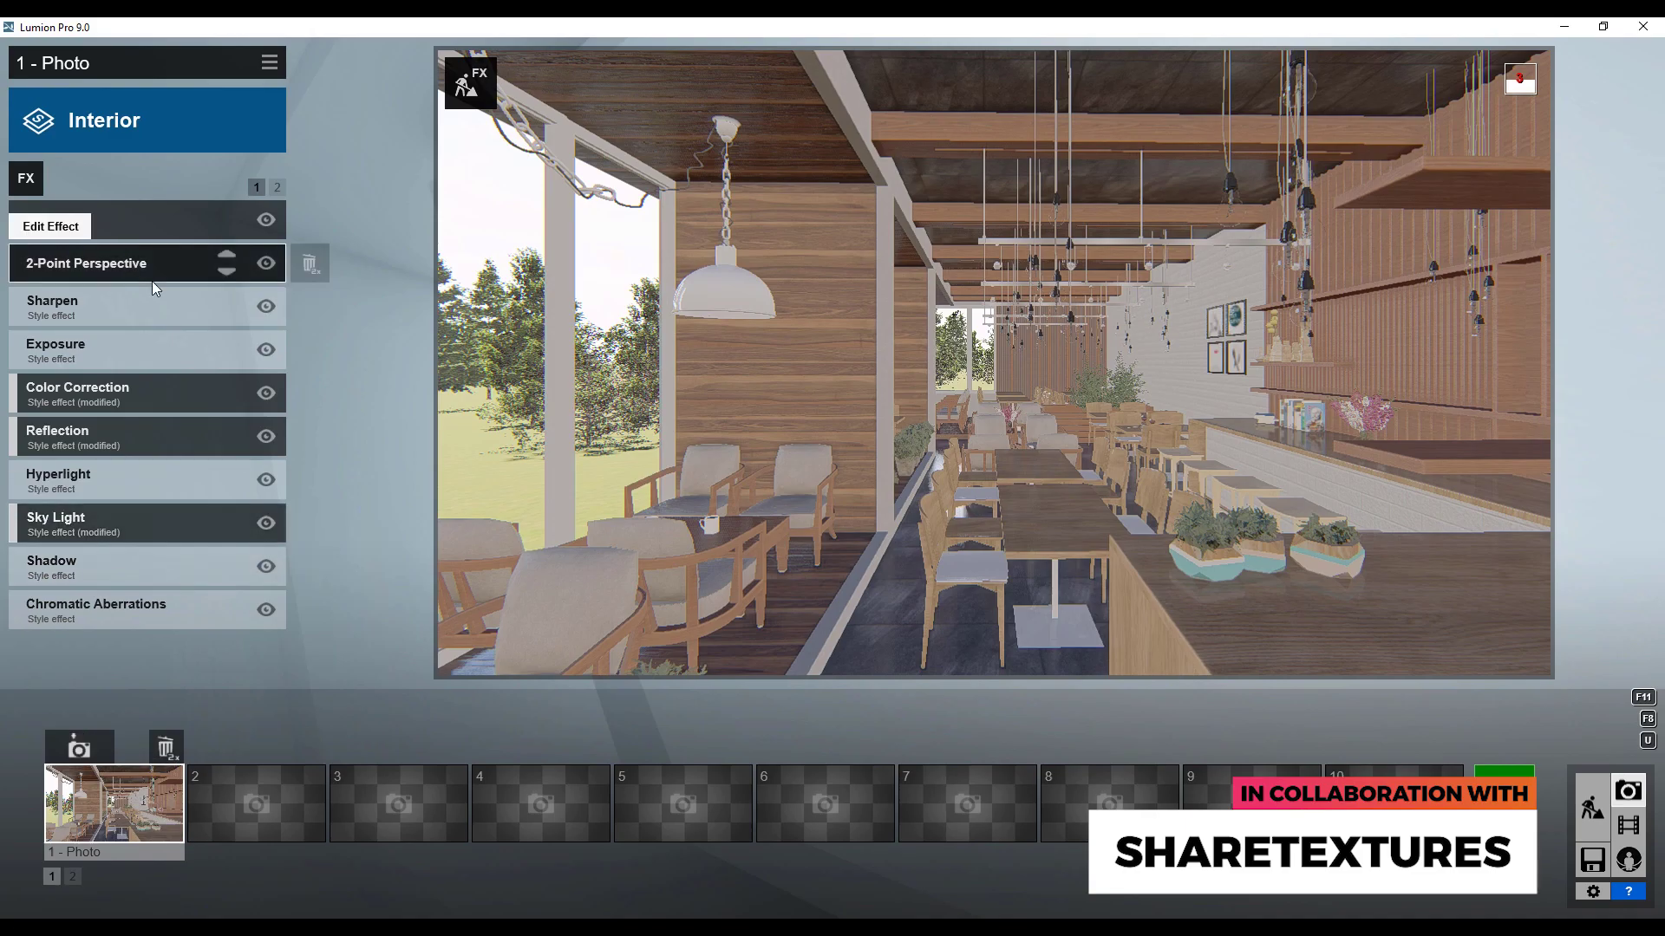
left_click(1592, 811)
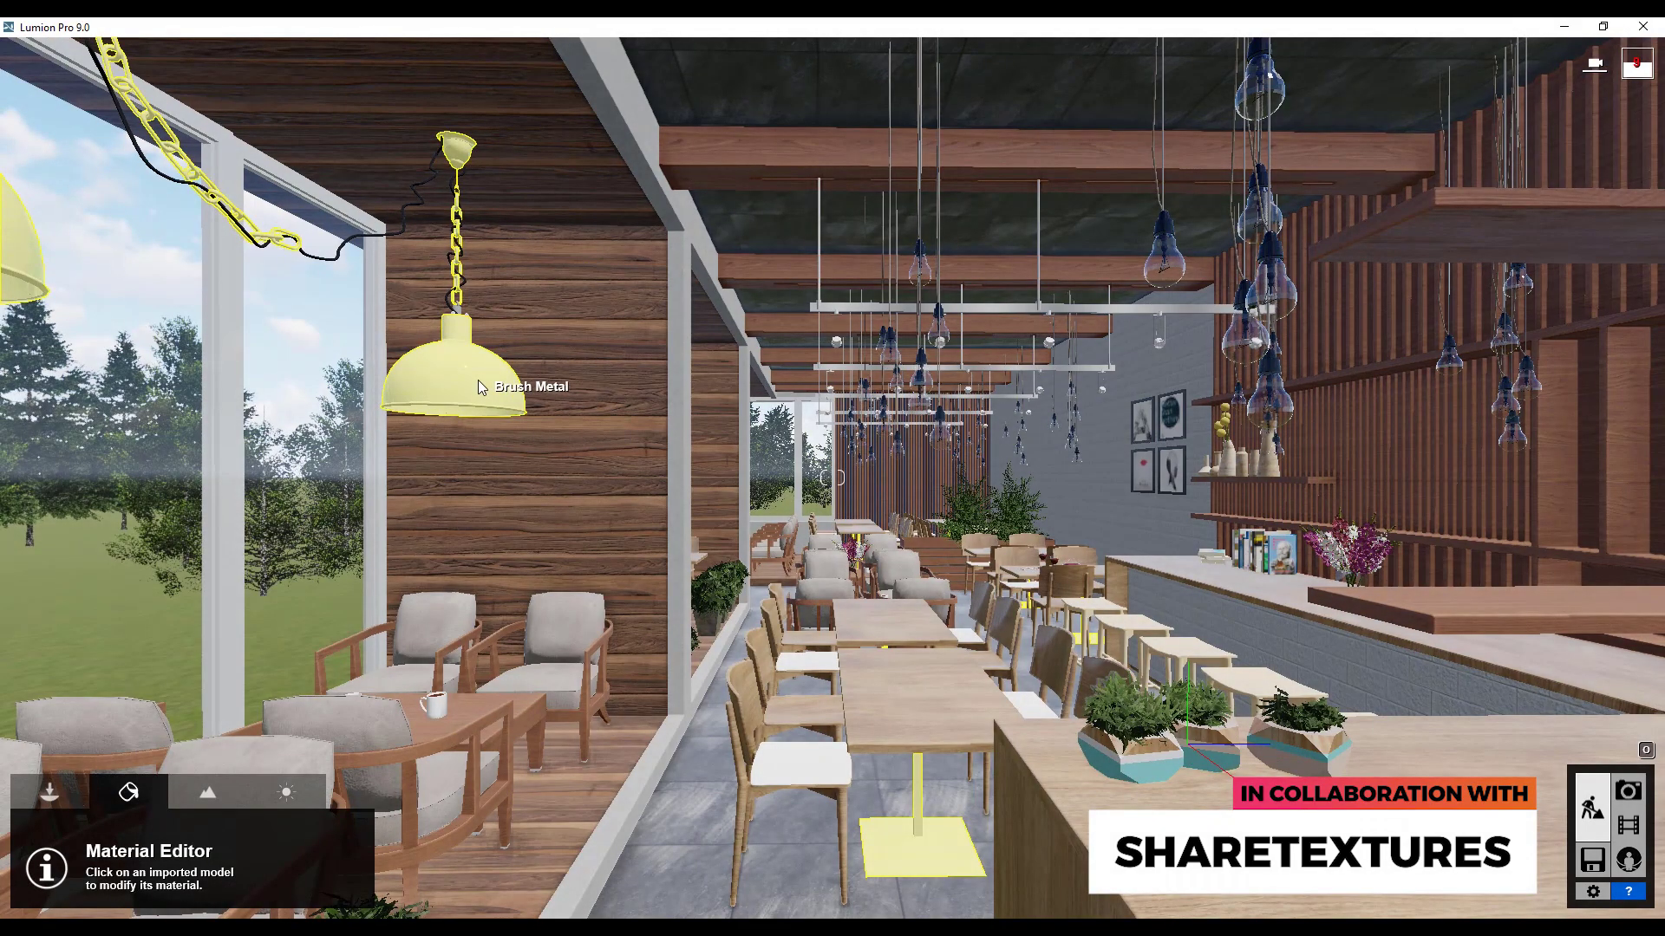
left_click(473, 371)
mouse_move(128, 651)
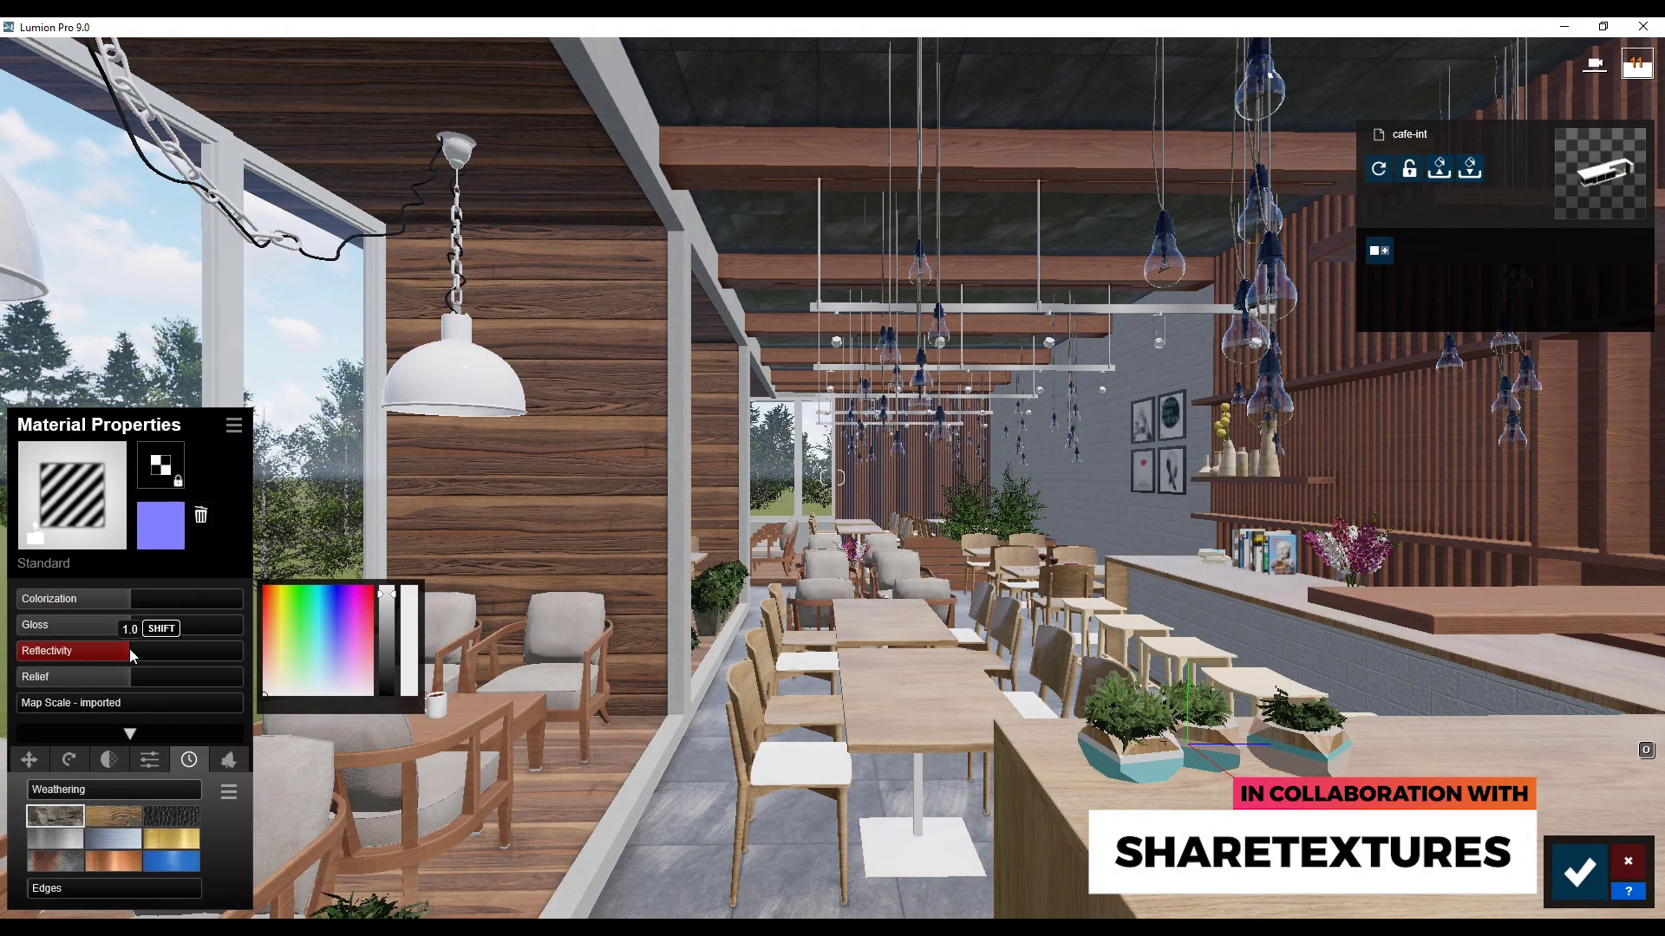
left_click(1578, 872)
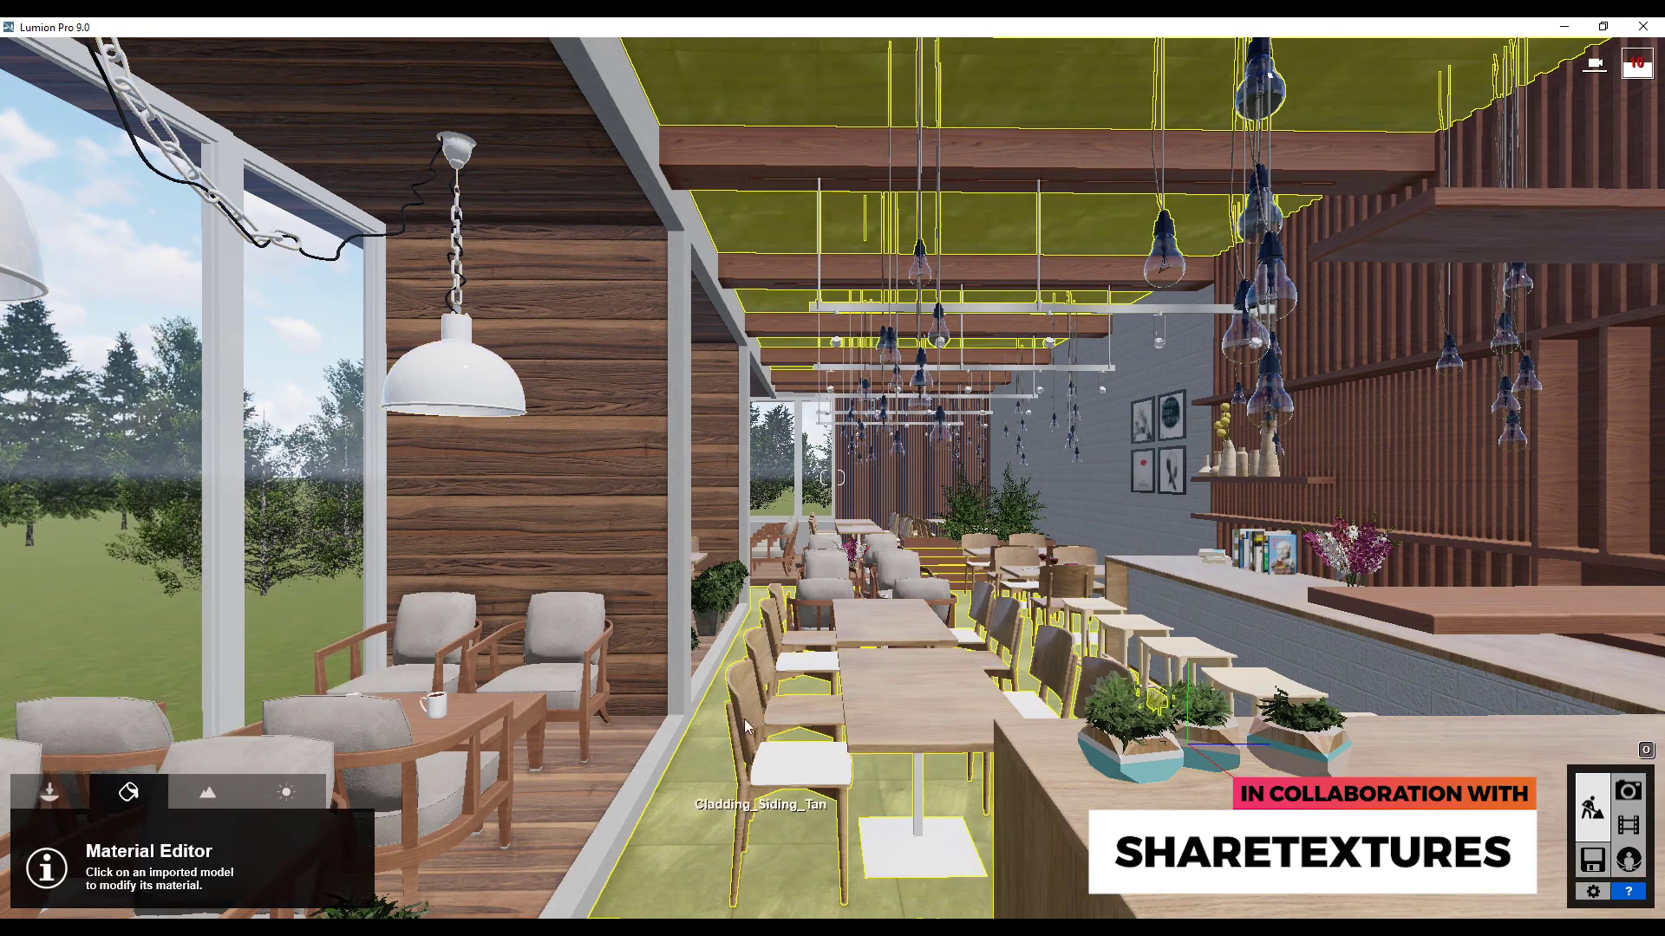
- Turn the photo's Sun heading a little further around
left_click(1626, 791)
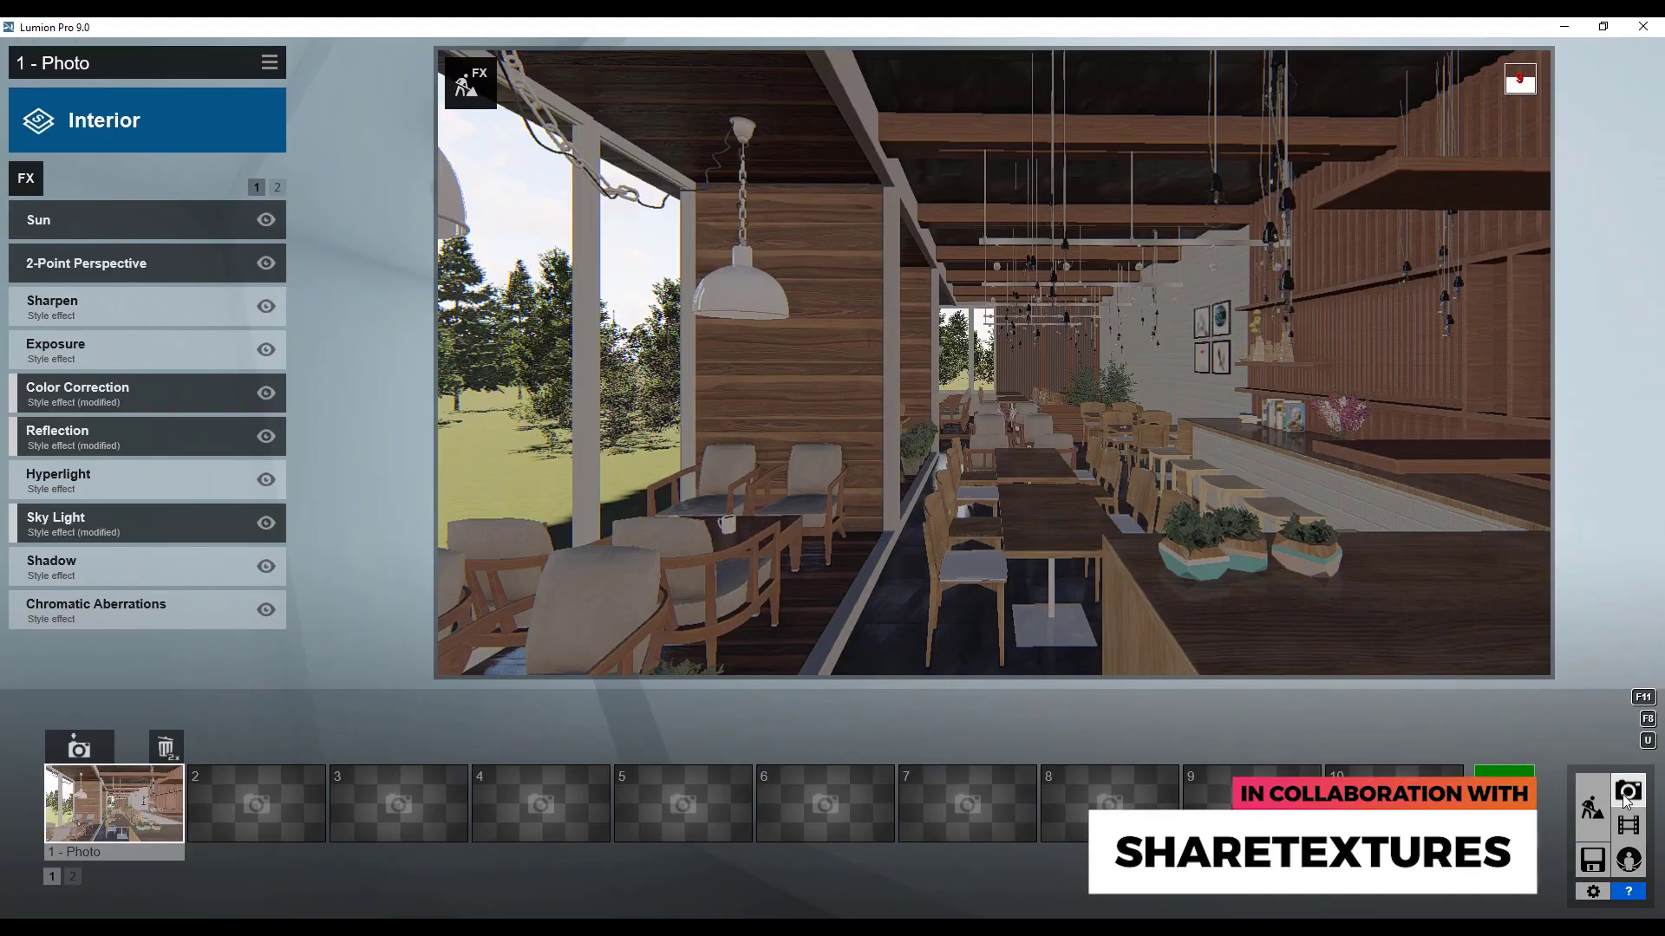
left_click(46, 222)
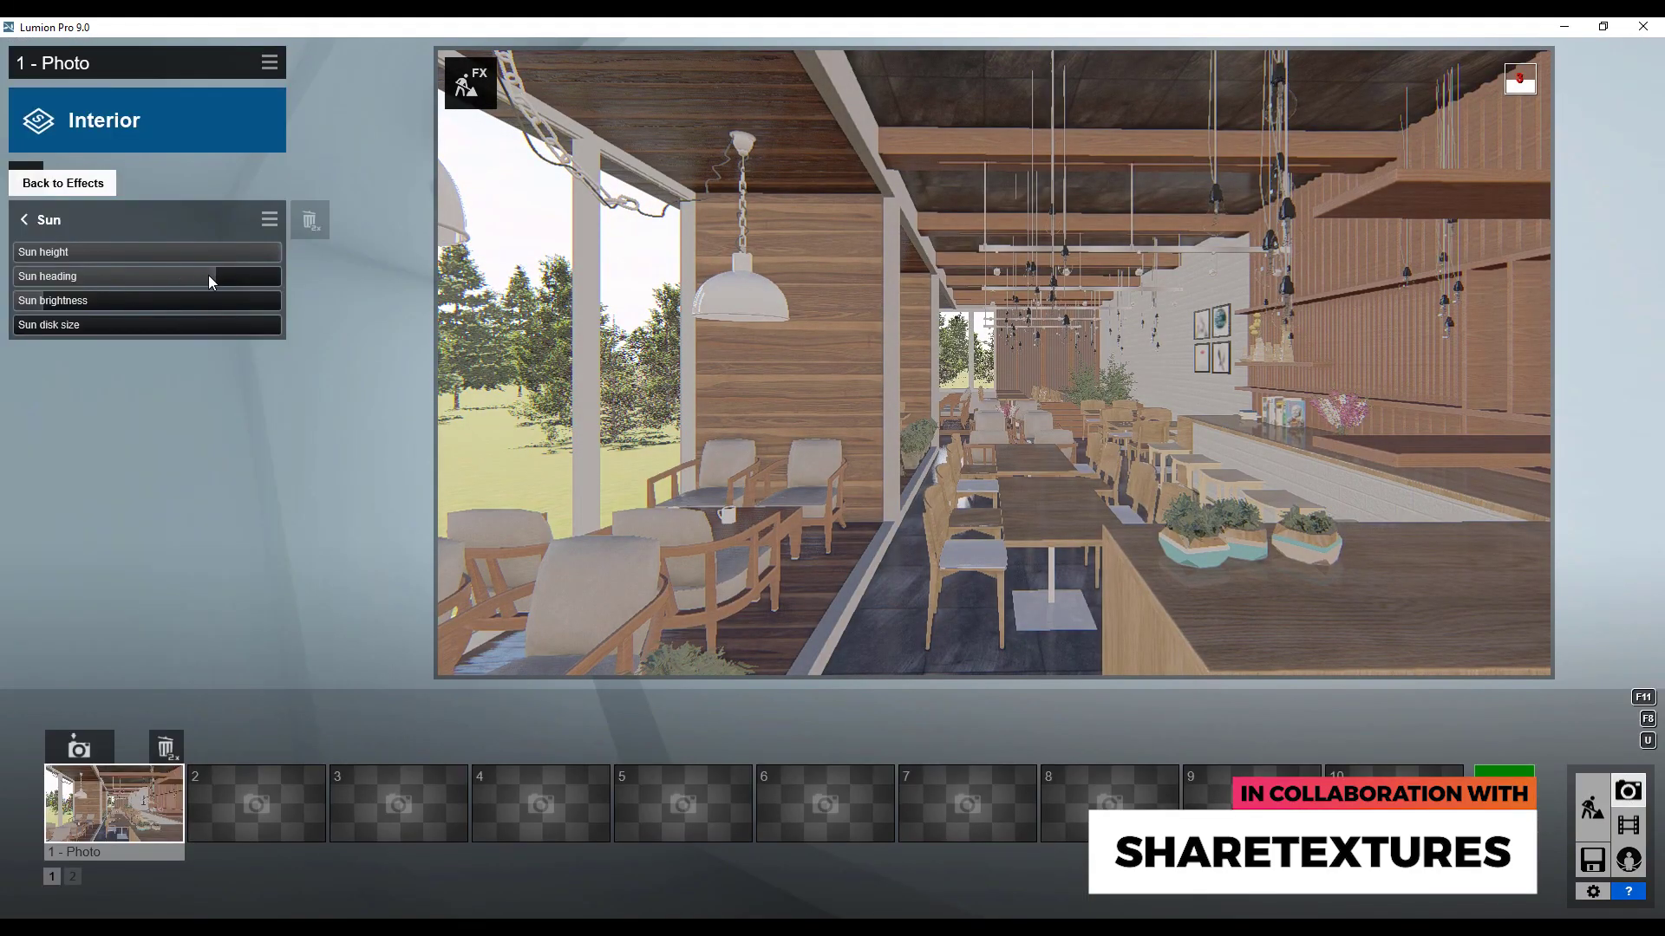
mouse_move(208, 276)
left_mouse_down()
mouse_move(275, 280)
mouse_move(224, 276)
left_mouse_up()
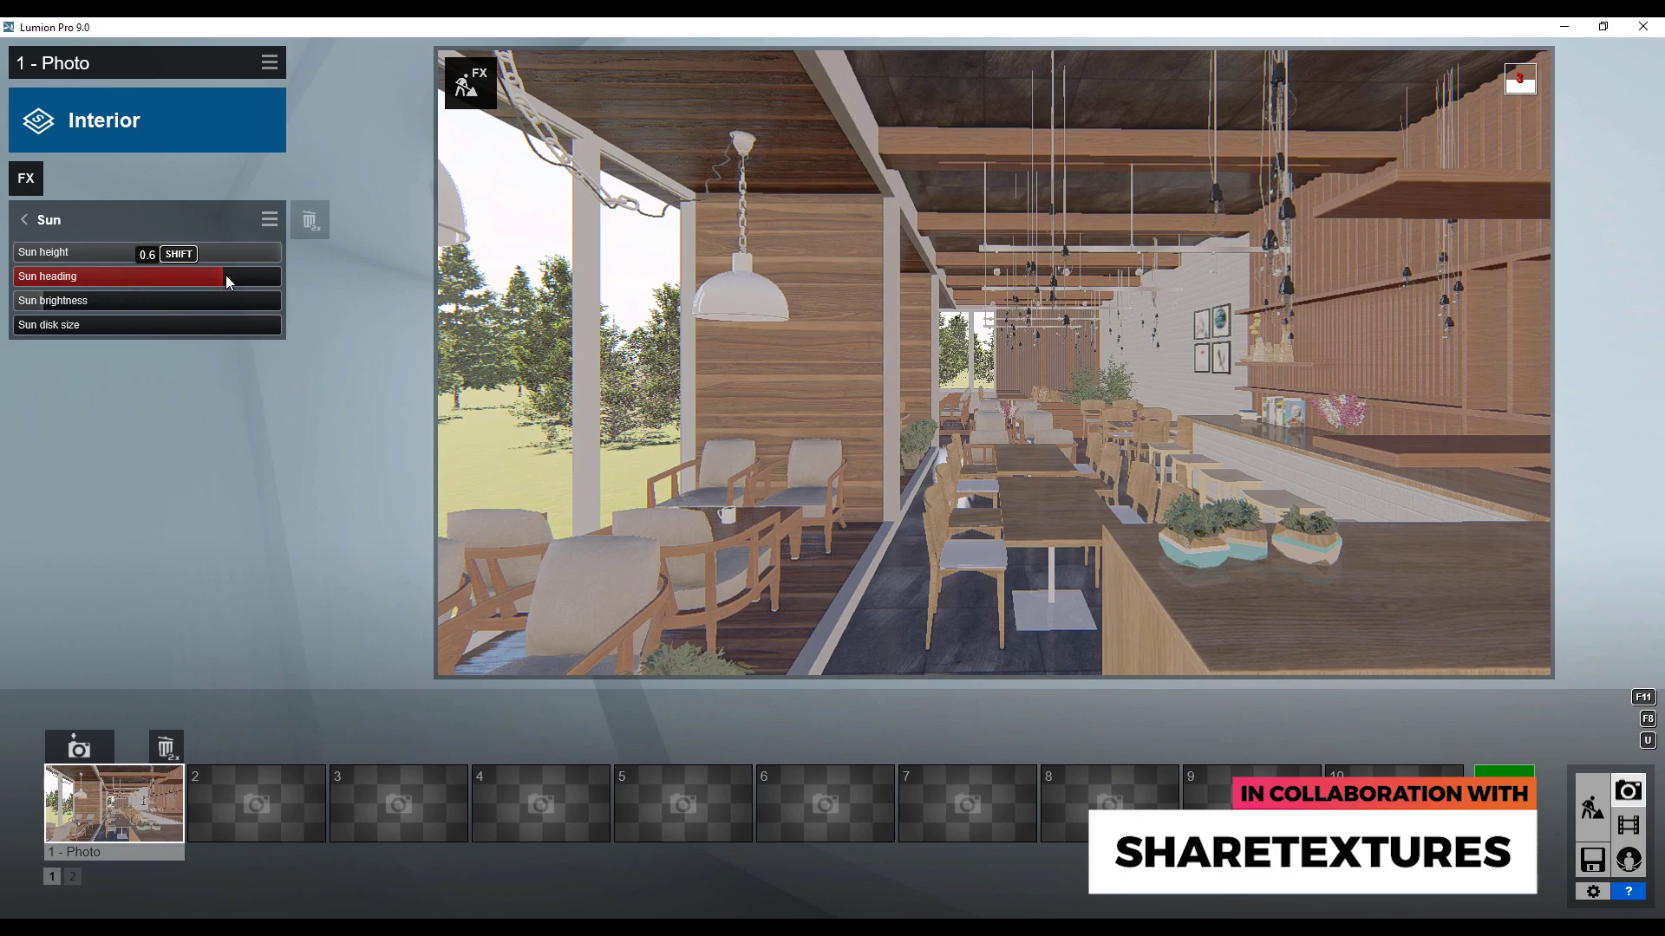
left_click(24, 220)
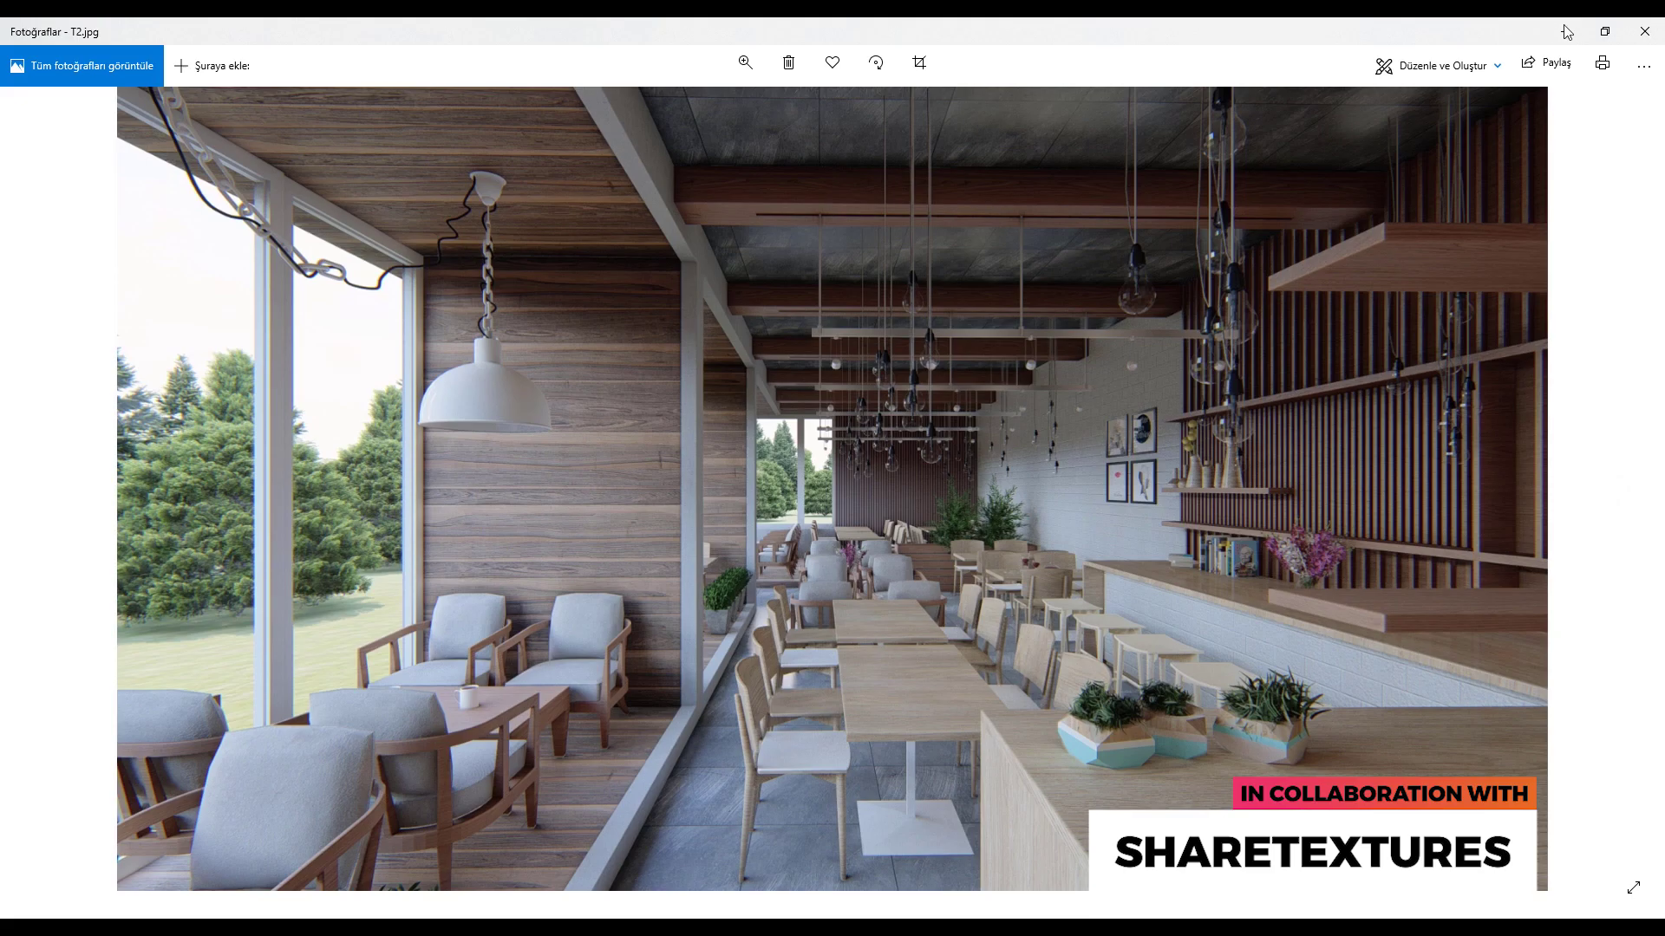
- Close the earlier render viewer and show Lights and Utilities in Build mode
left_click(1566, 32)
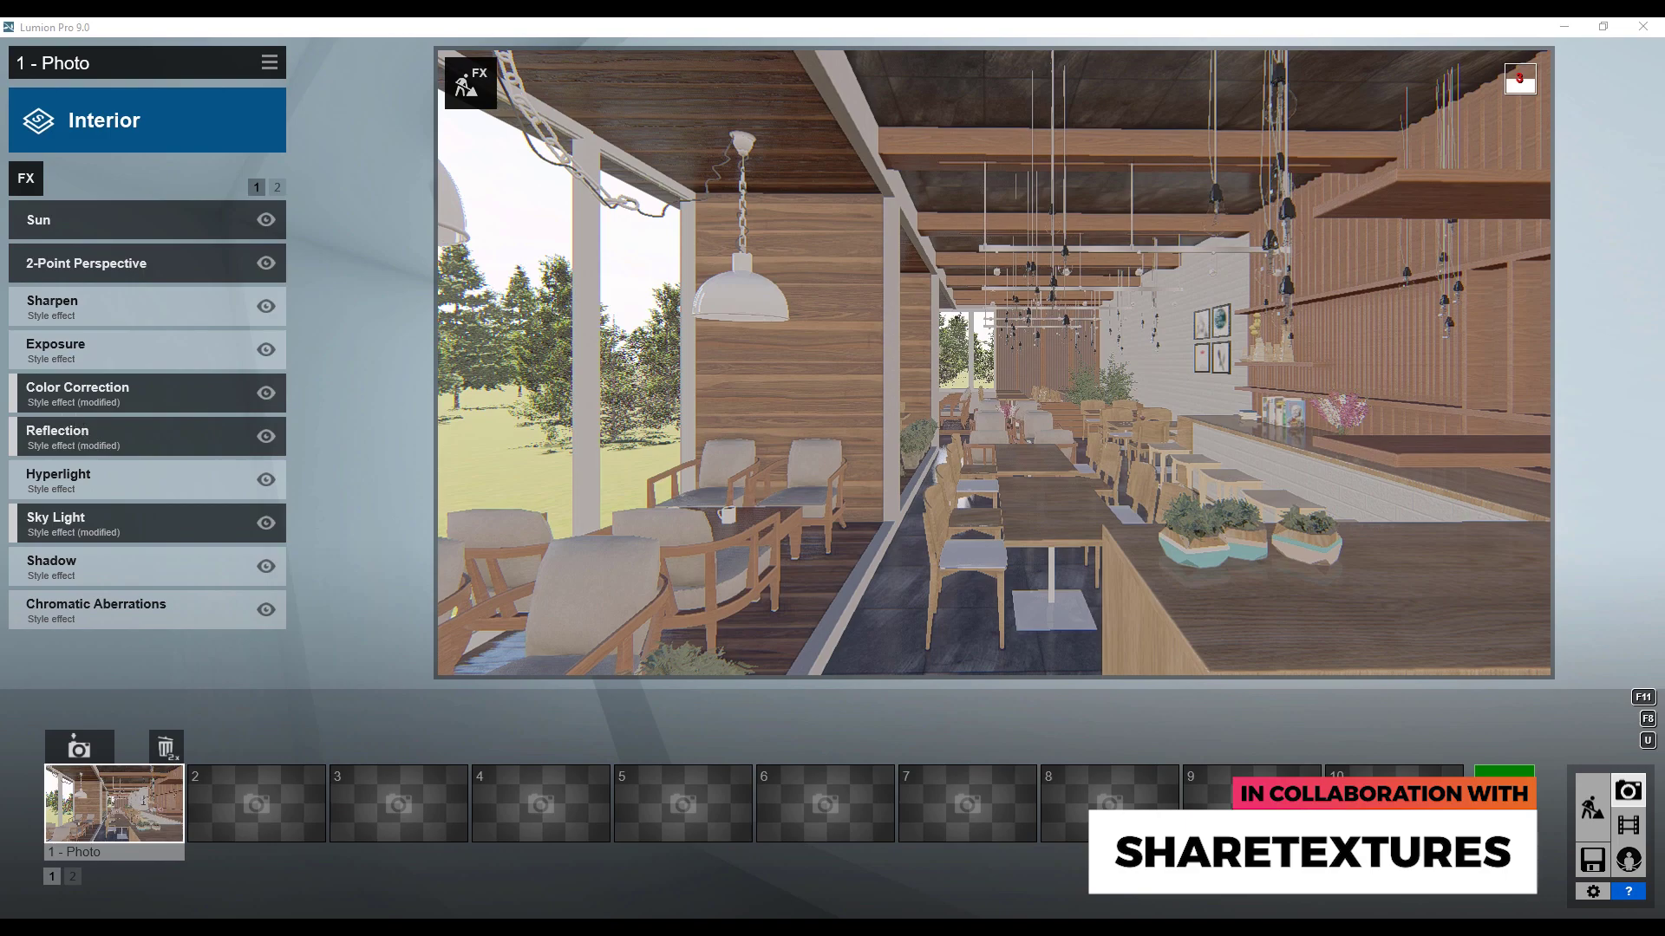
left_click(1592, 808)
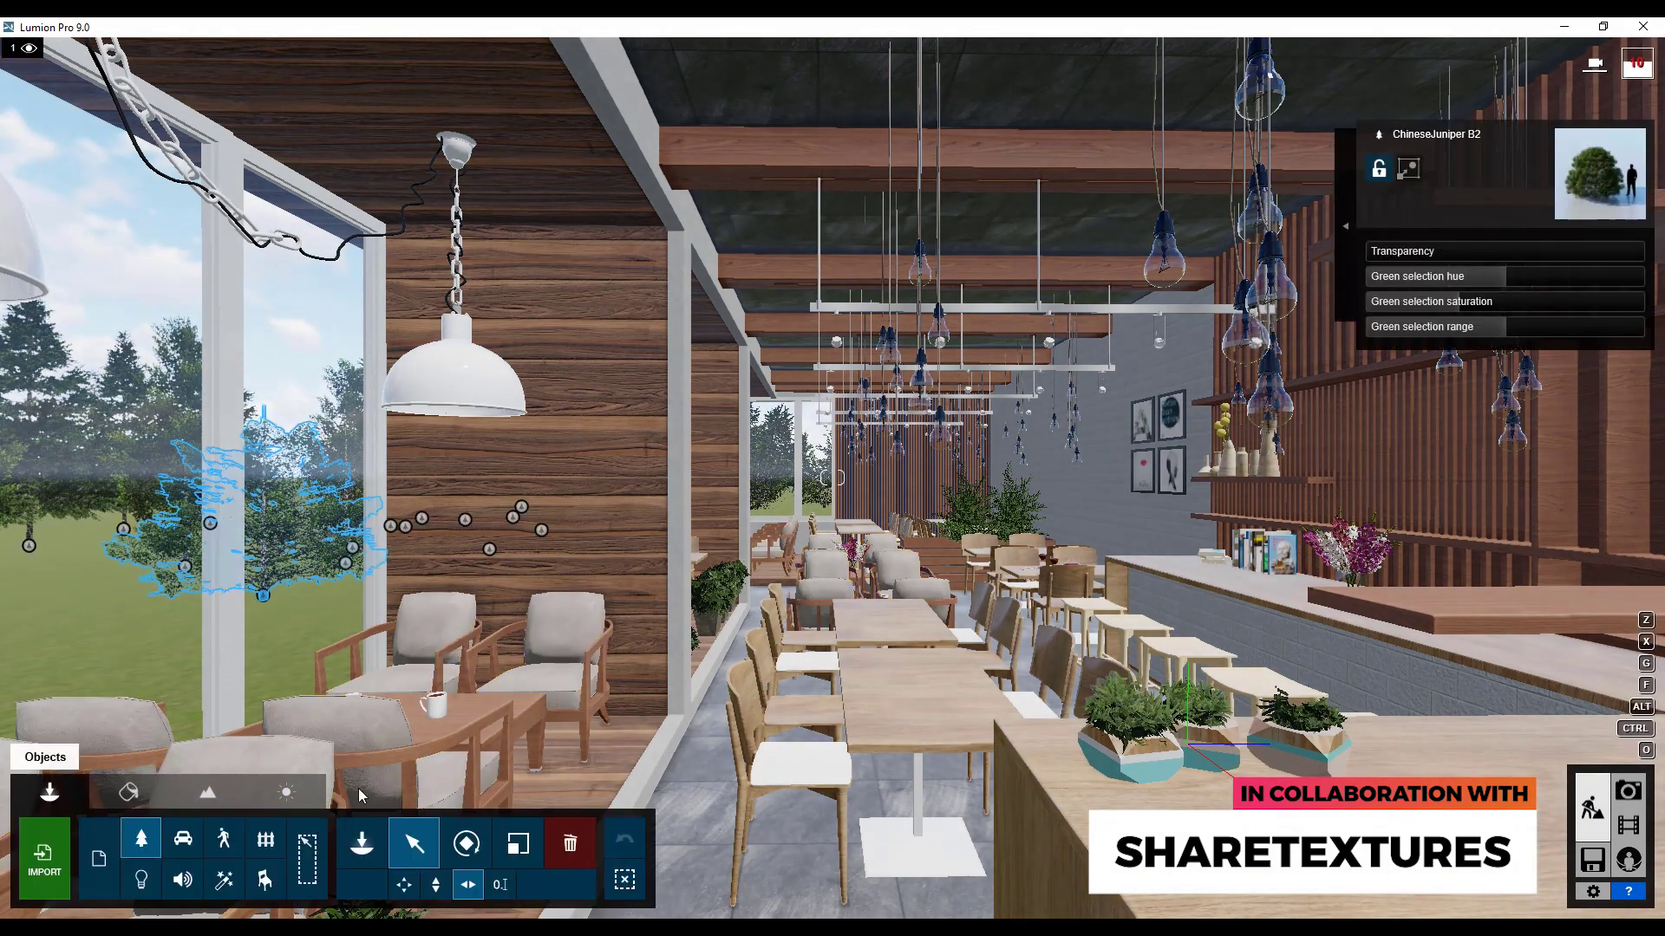
left_click(139, 883)
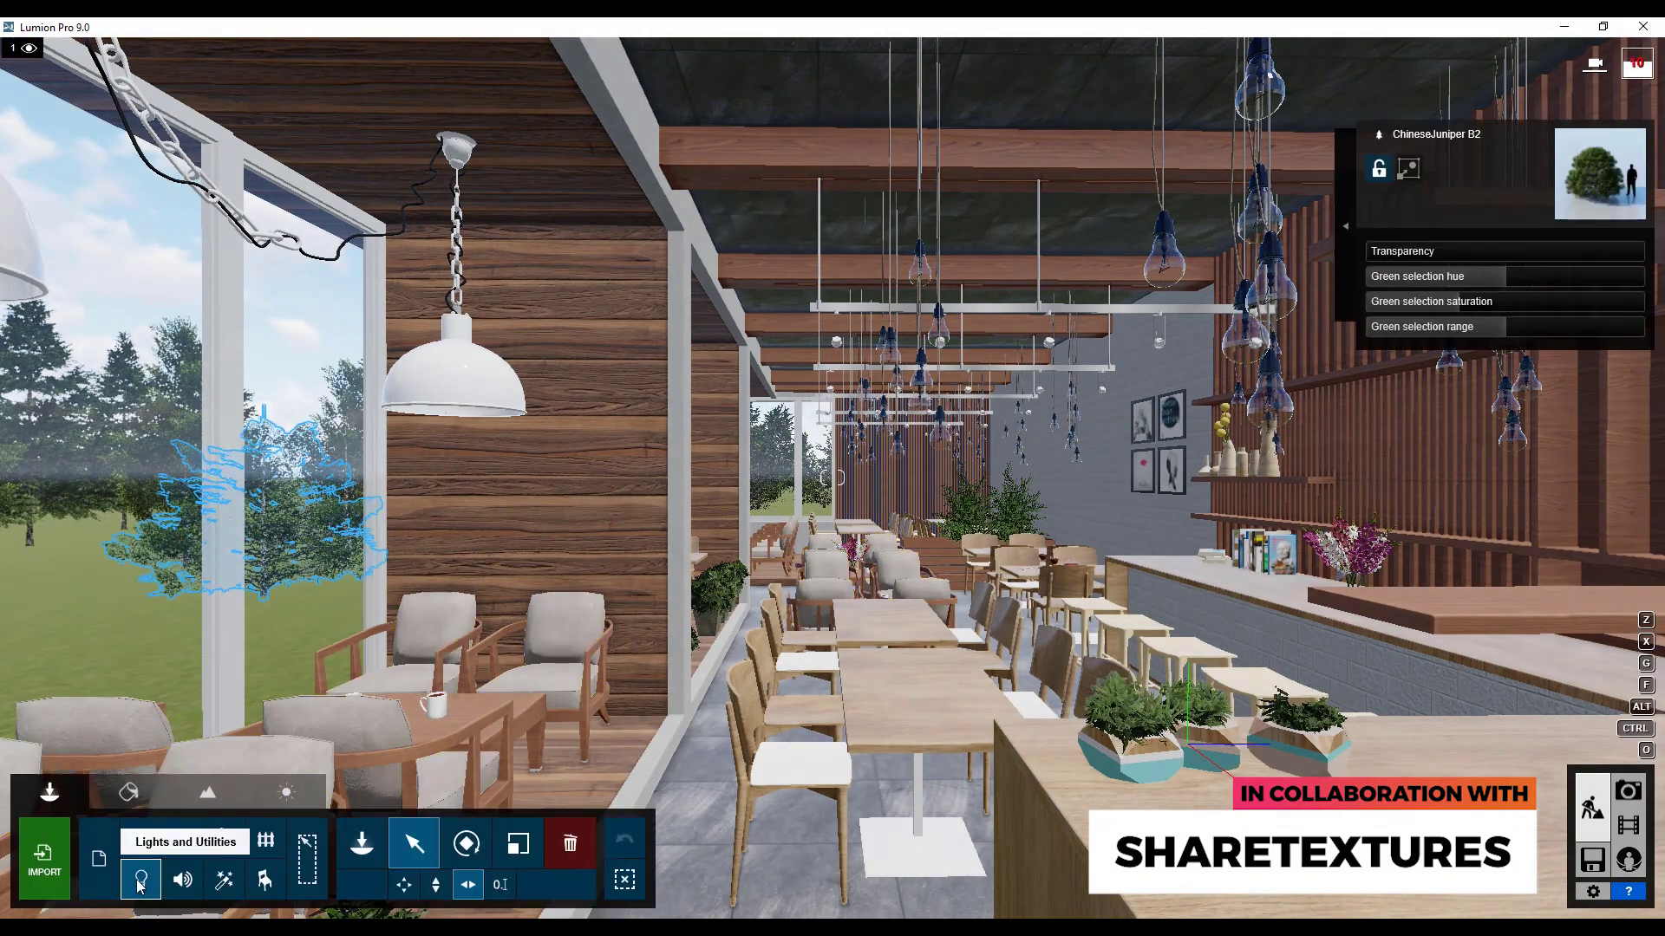
- Place a reflection sphere over the middle dining tables and lift it toward the hanging lights
left_click(139, 883)
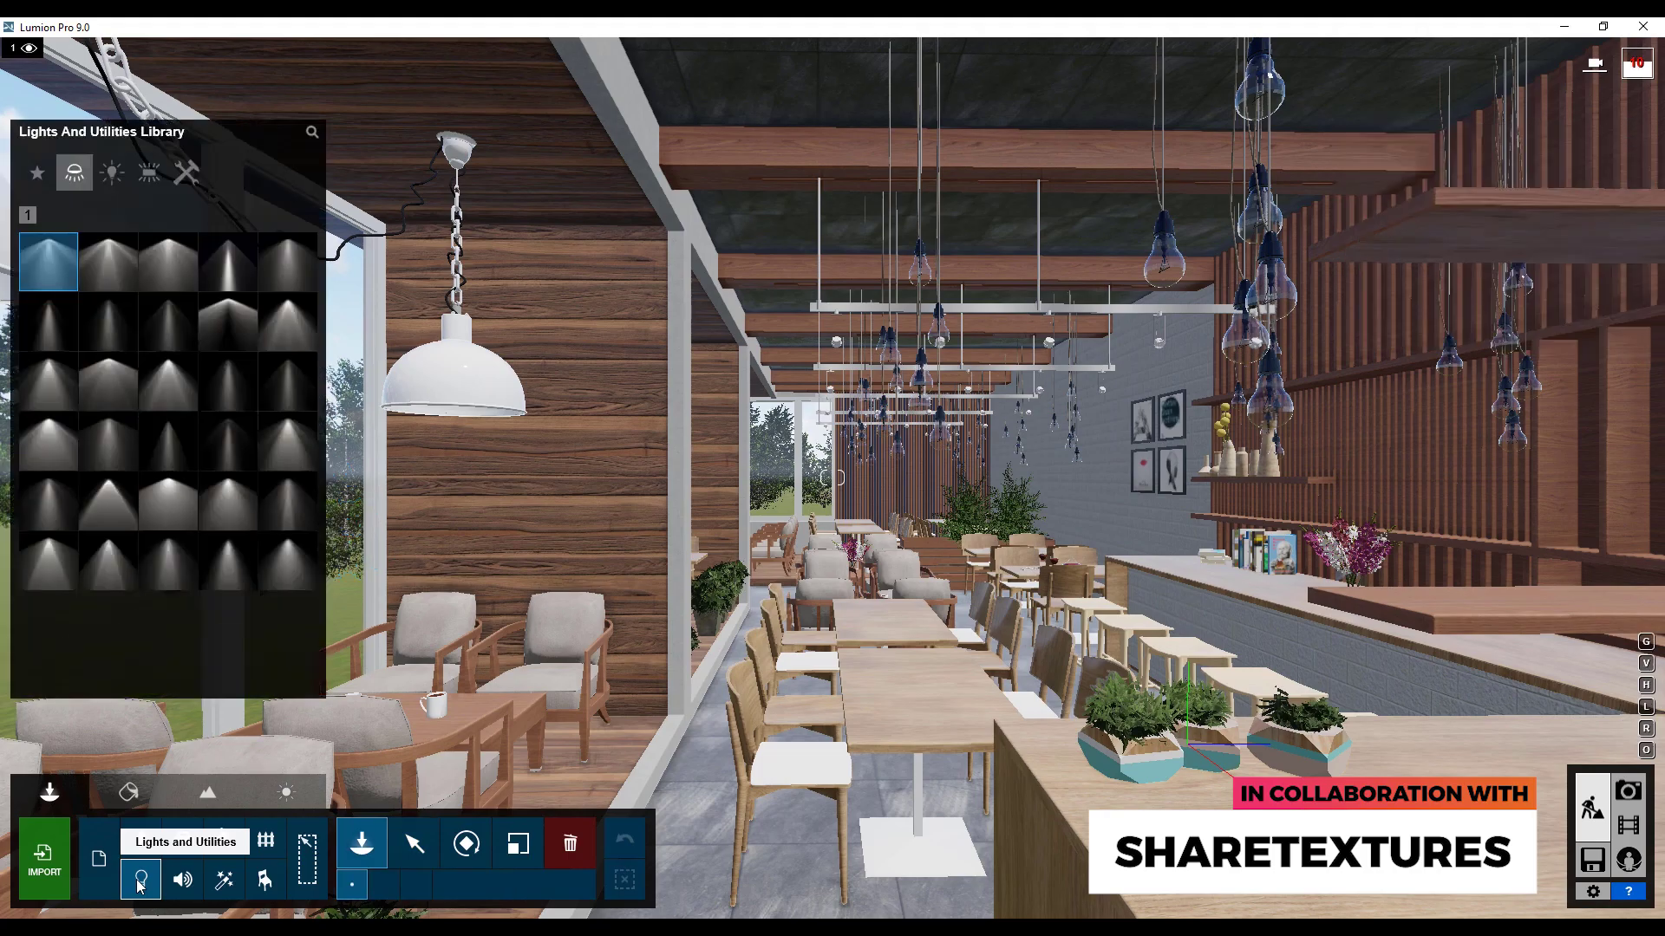
left_click(186, 173)
left_click(227, 260)
left_click(912, 615)
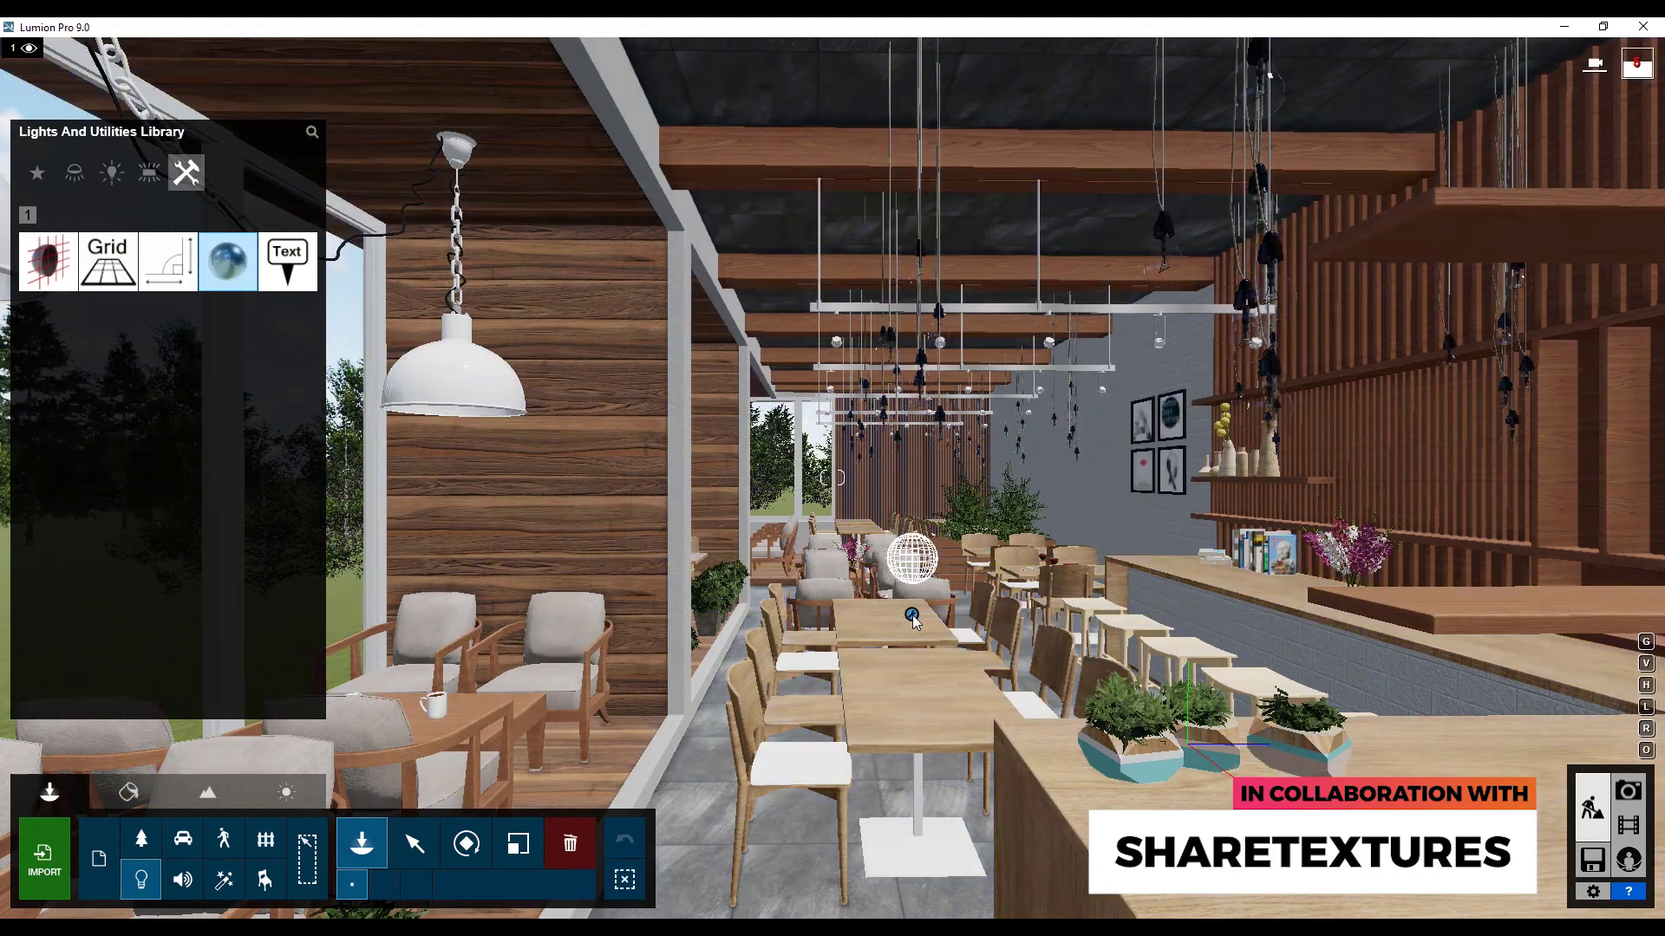
left_click(407, 850)
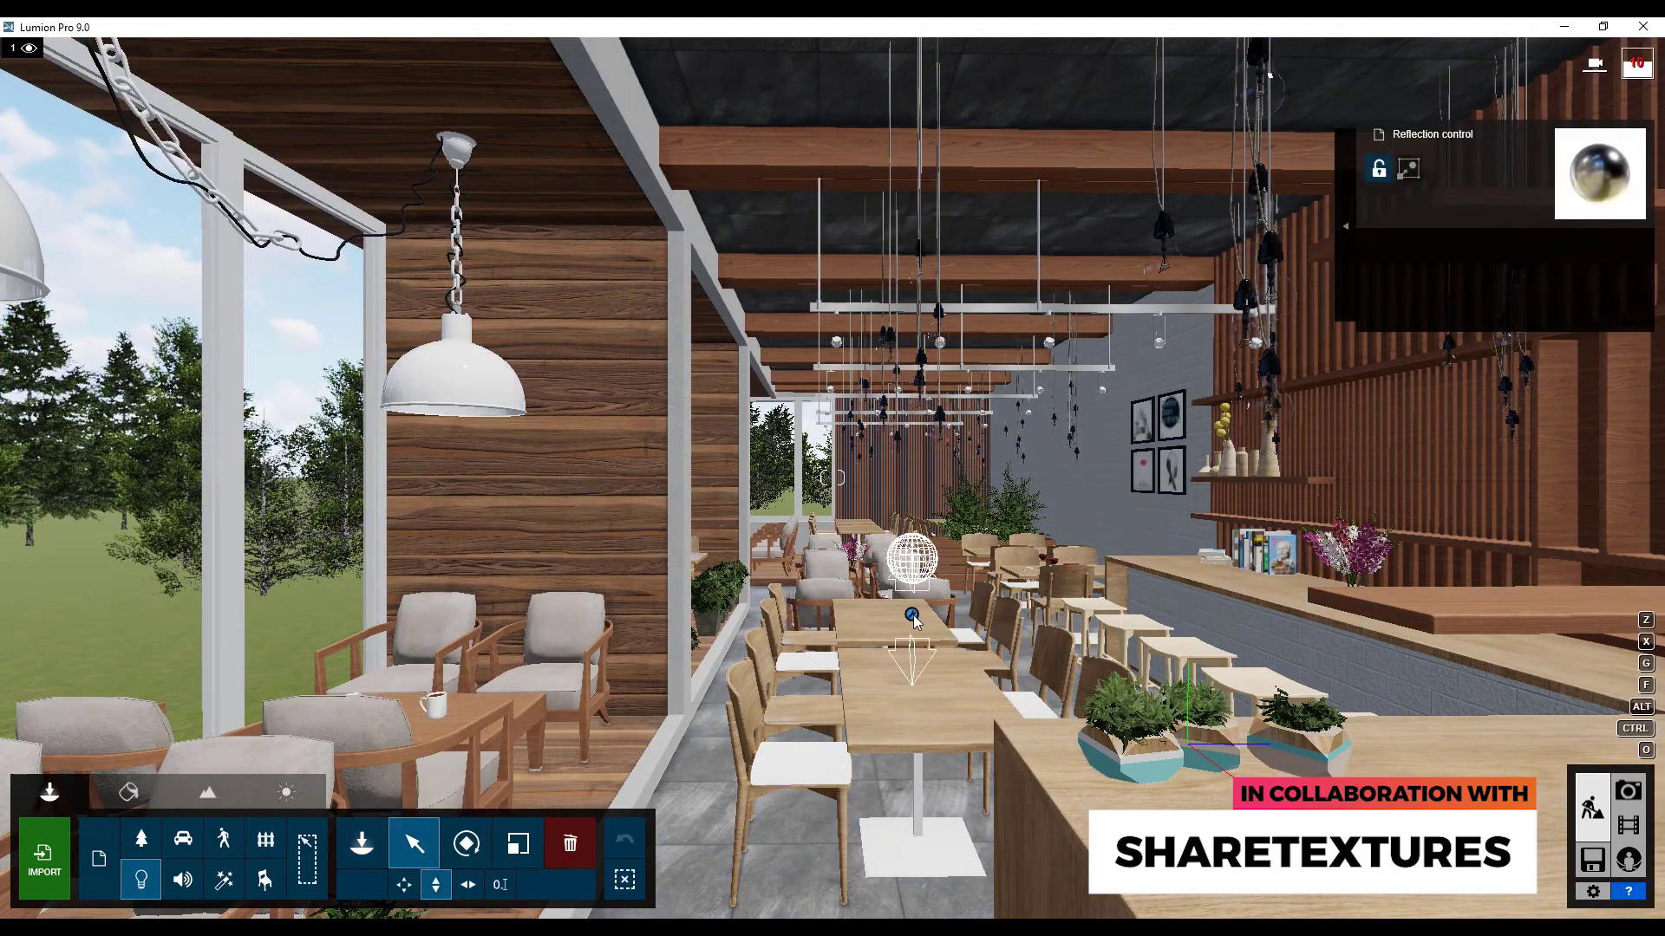
left_click_drag(912, 614, 915, 555)
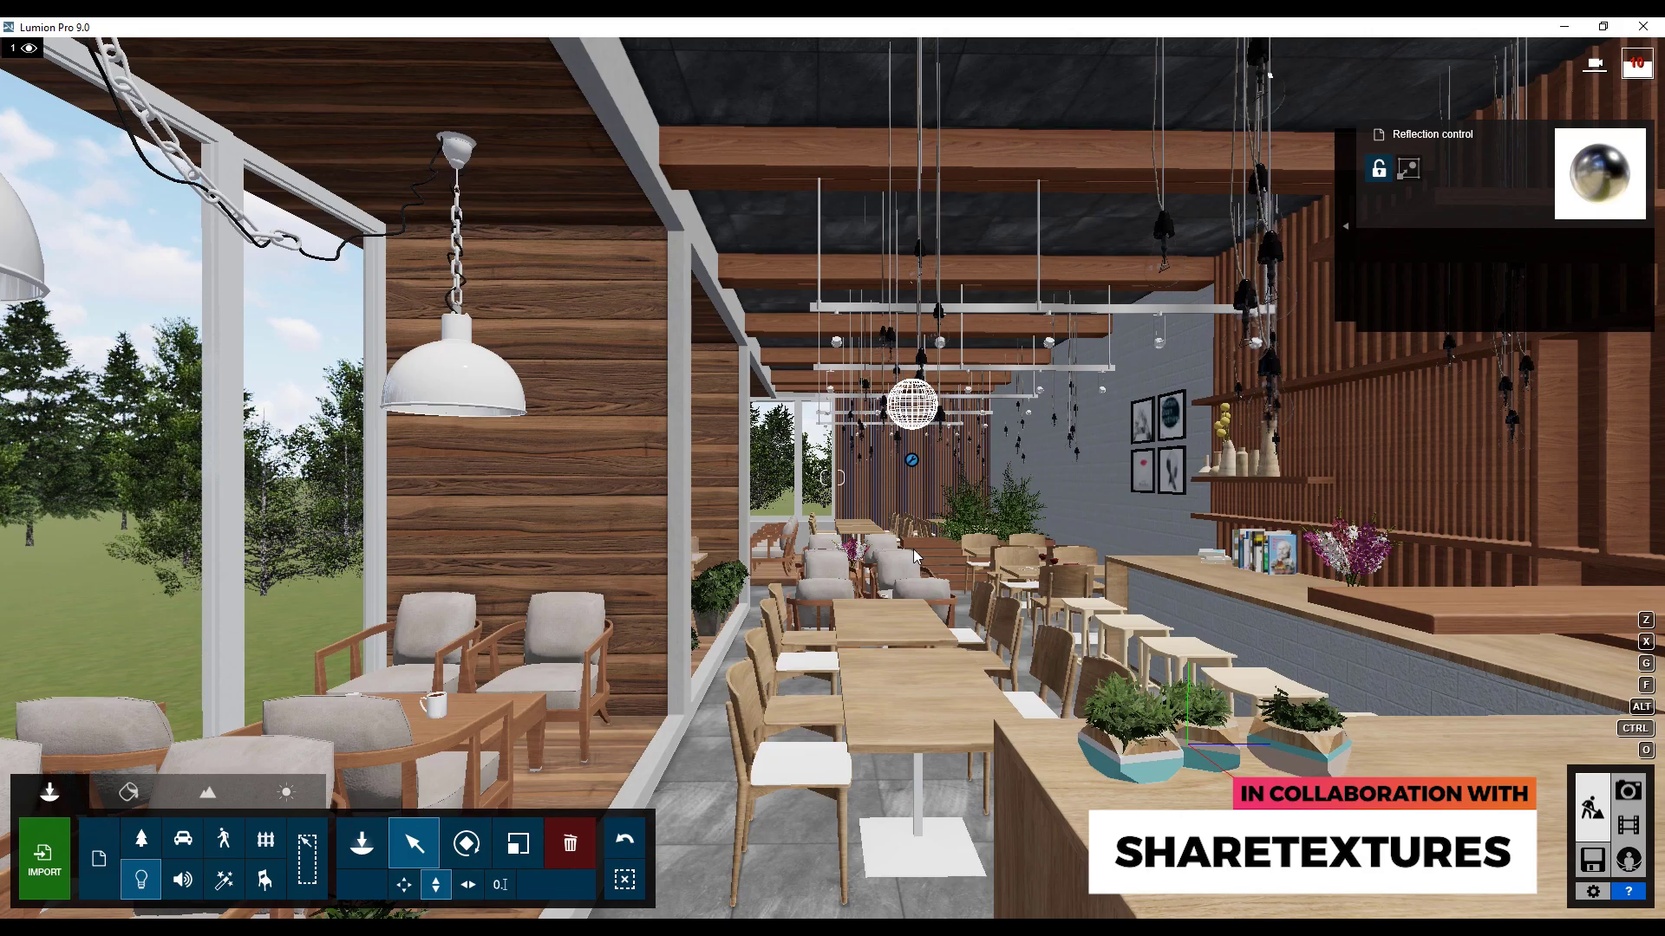
left_click(1630, 793)
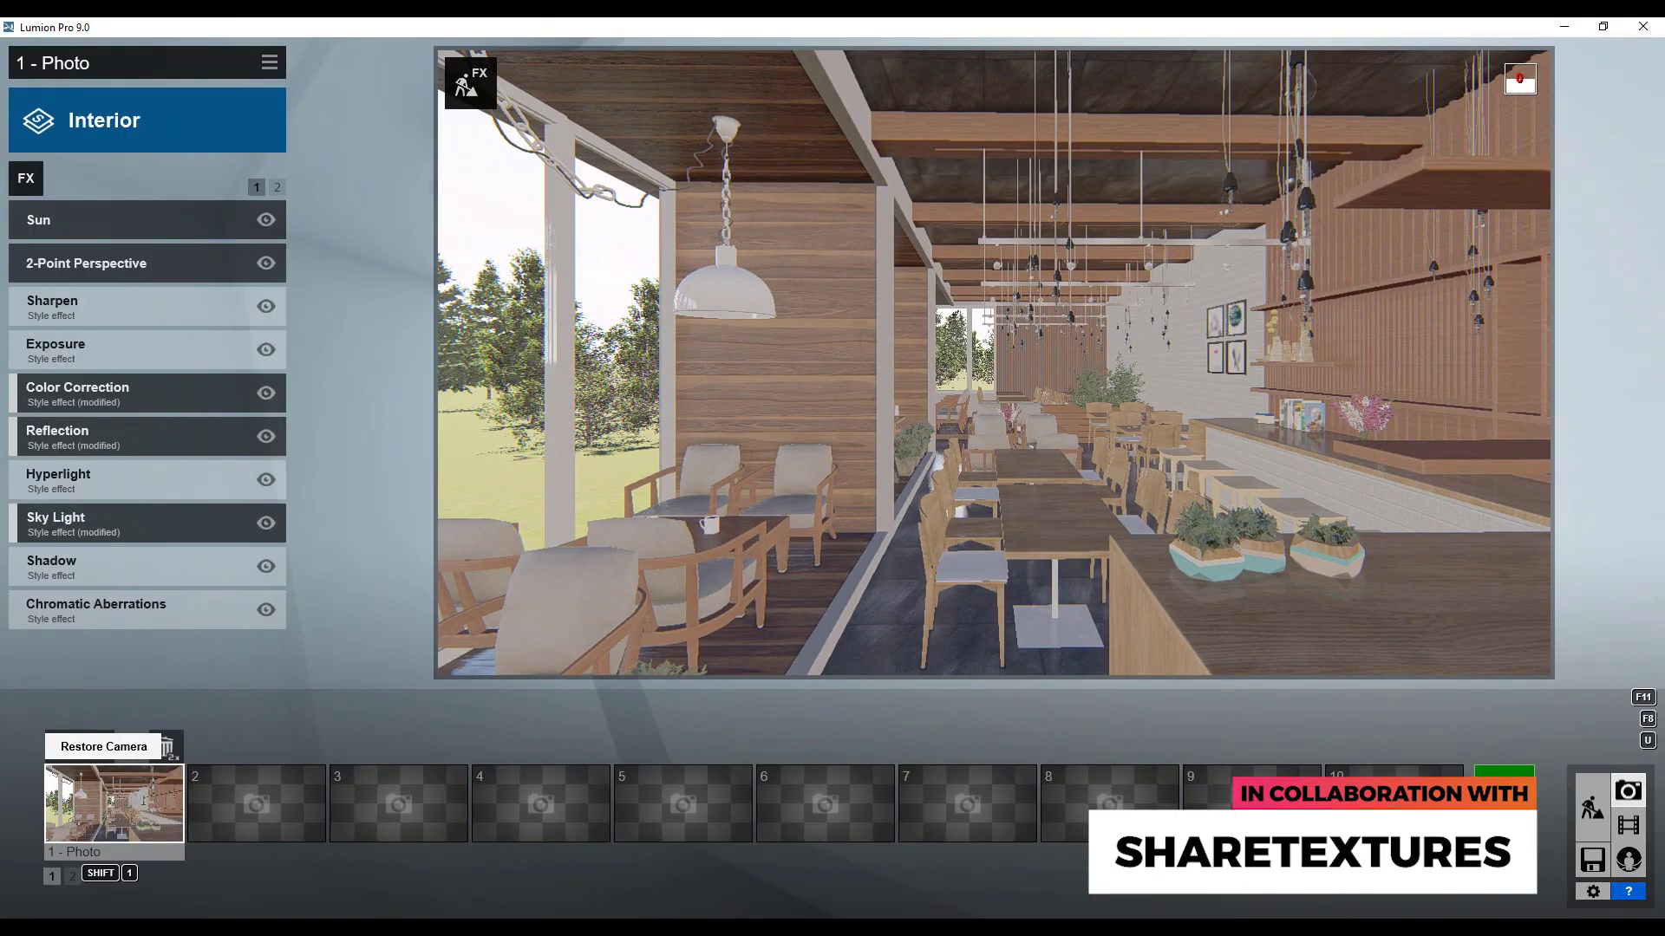
- Render photo 1 at Full HD 1920x1080 as a JPG and close the finished render
left_click(1505, 776)
left_click(641, 704)
left_click(843, 493)
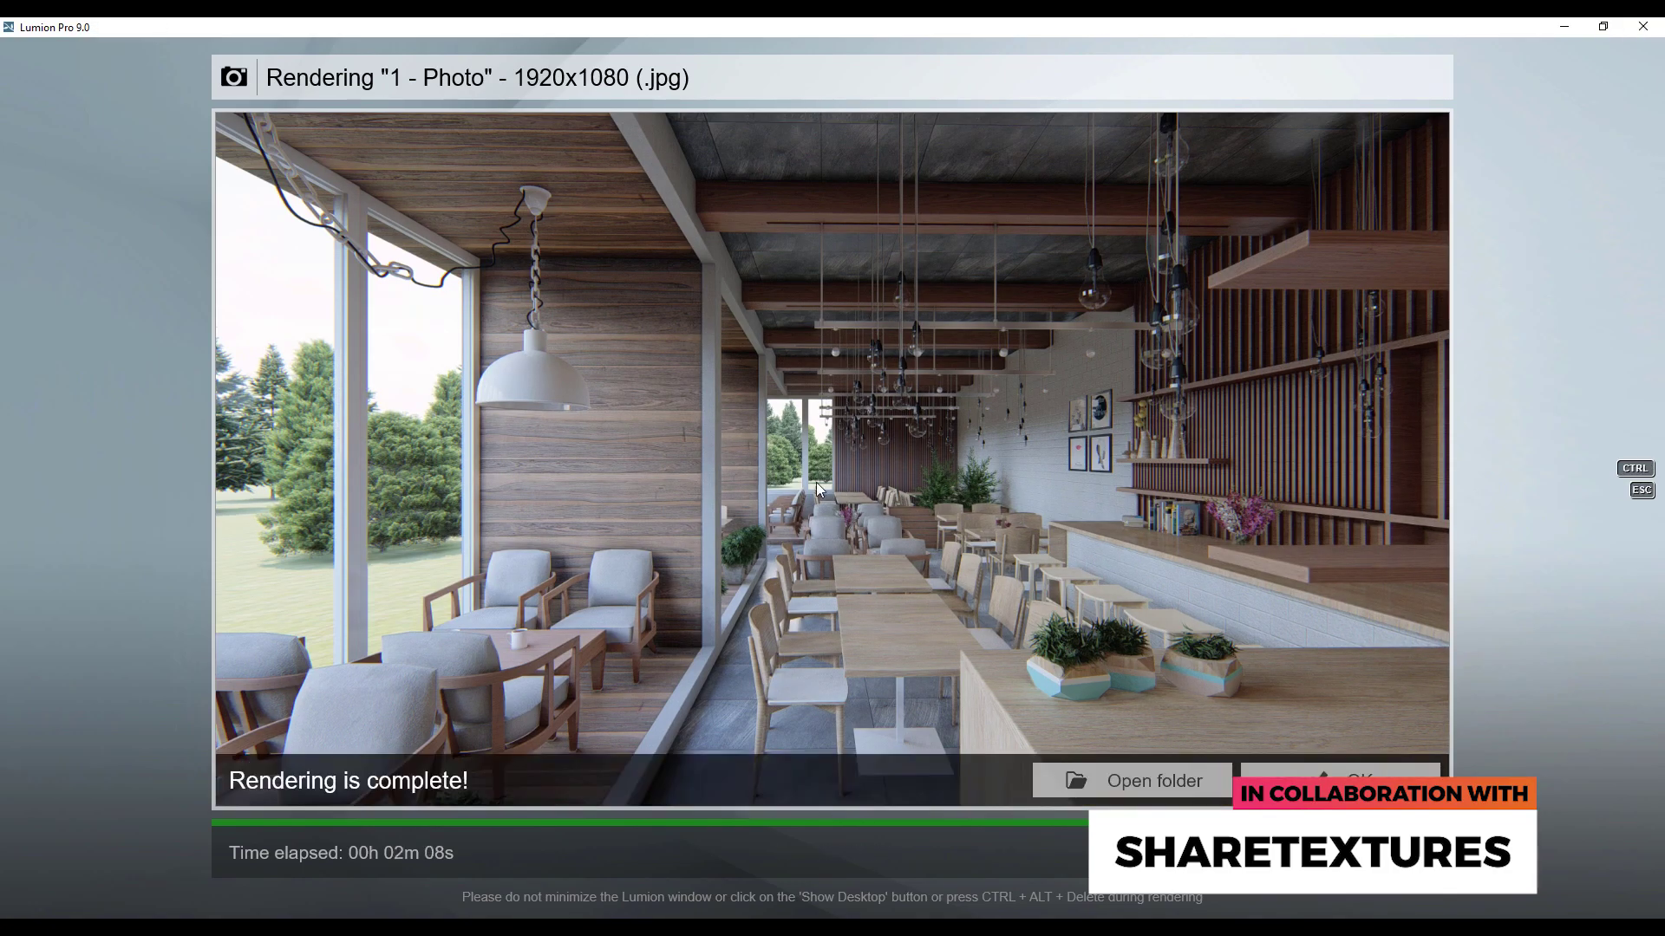
key("Escape")
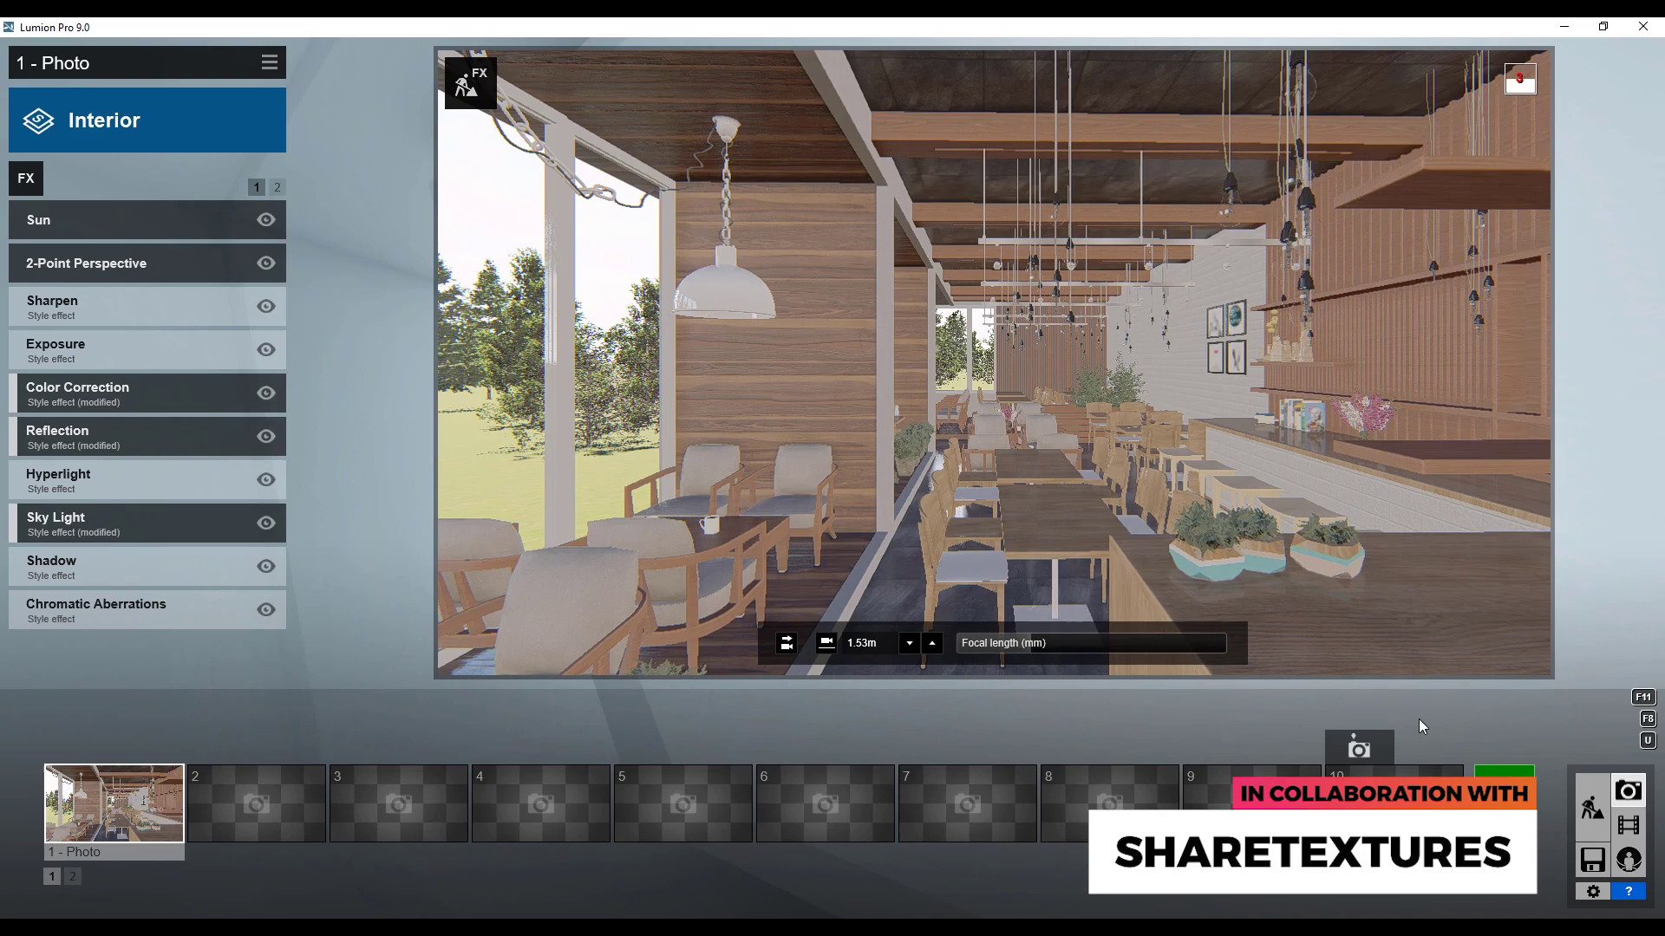
- Open and save the pendant lamp's material in the Material Editor
left_click(1592, 805)
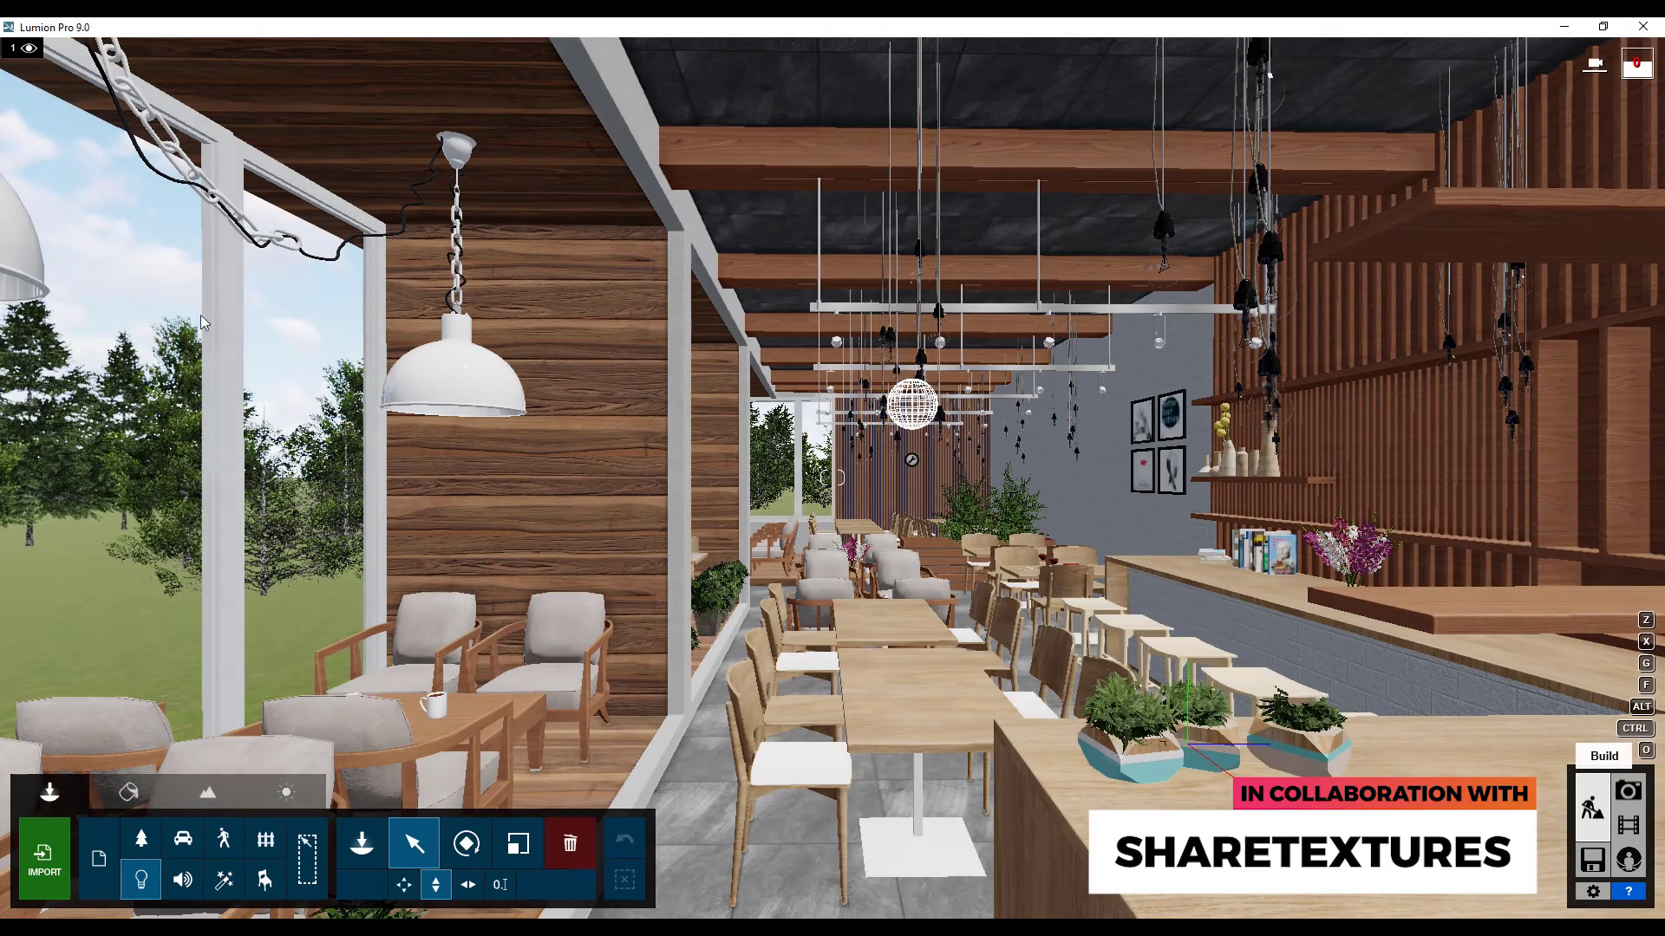
left_click(130, 795)
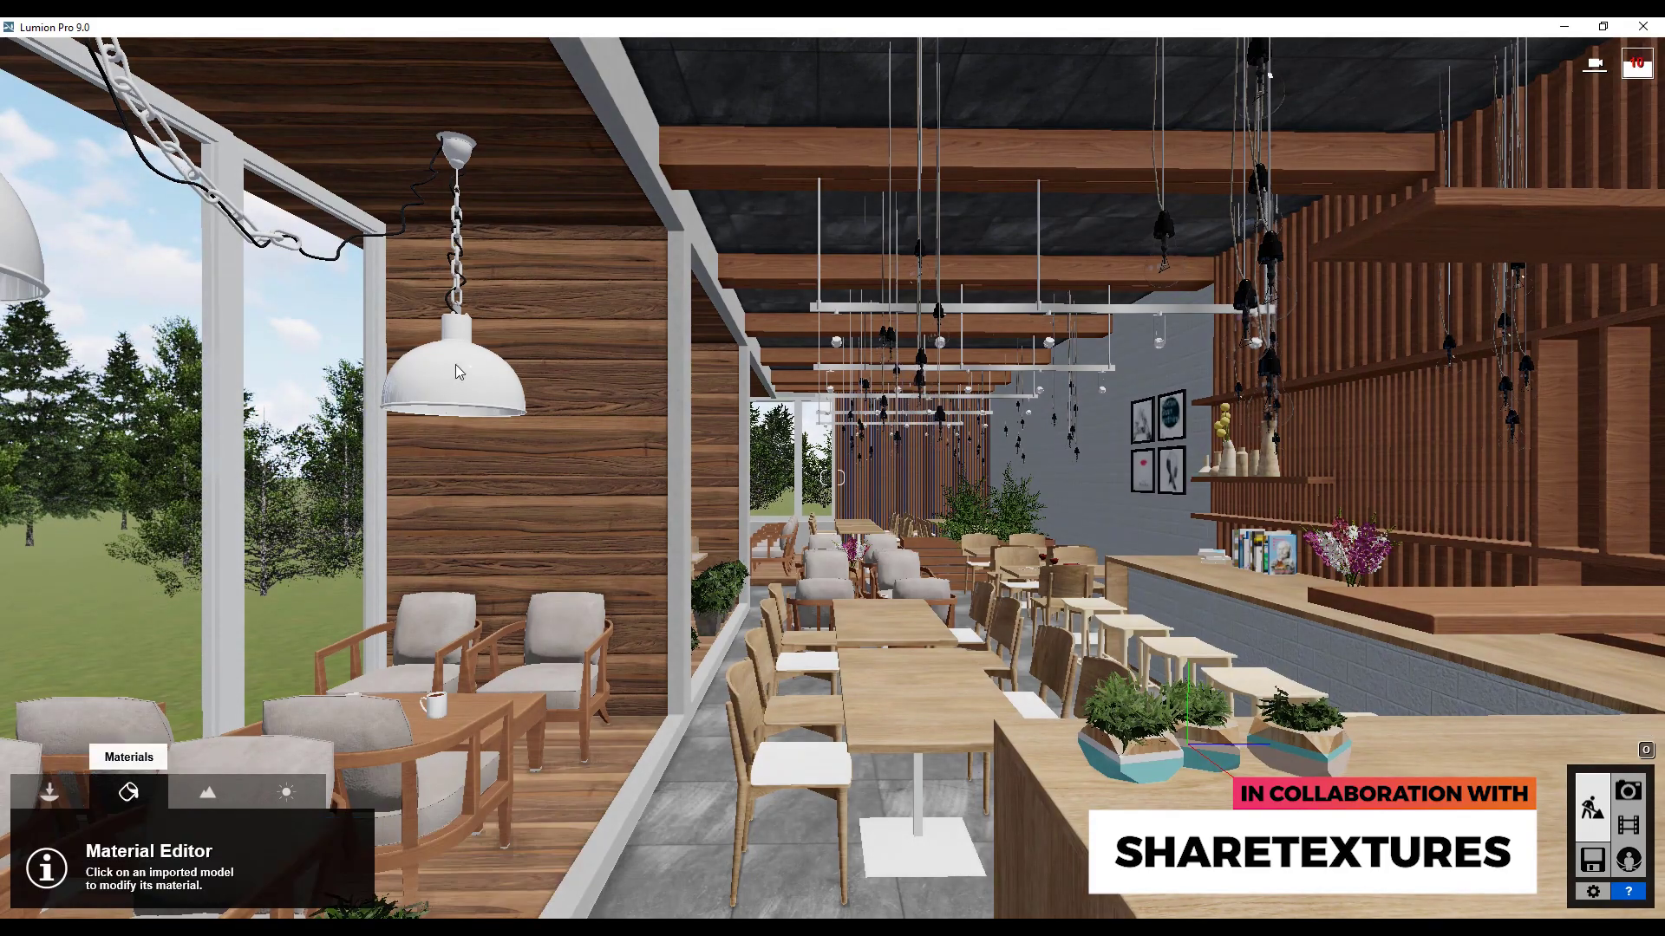
left_click(450, 374)
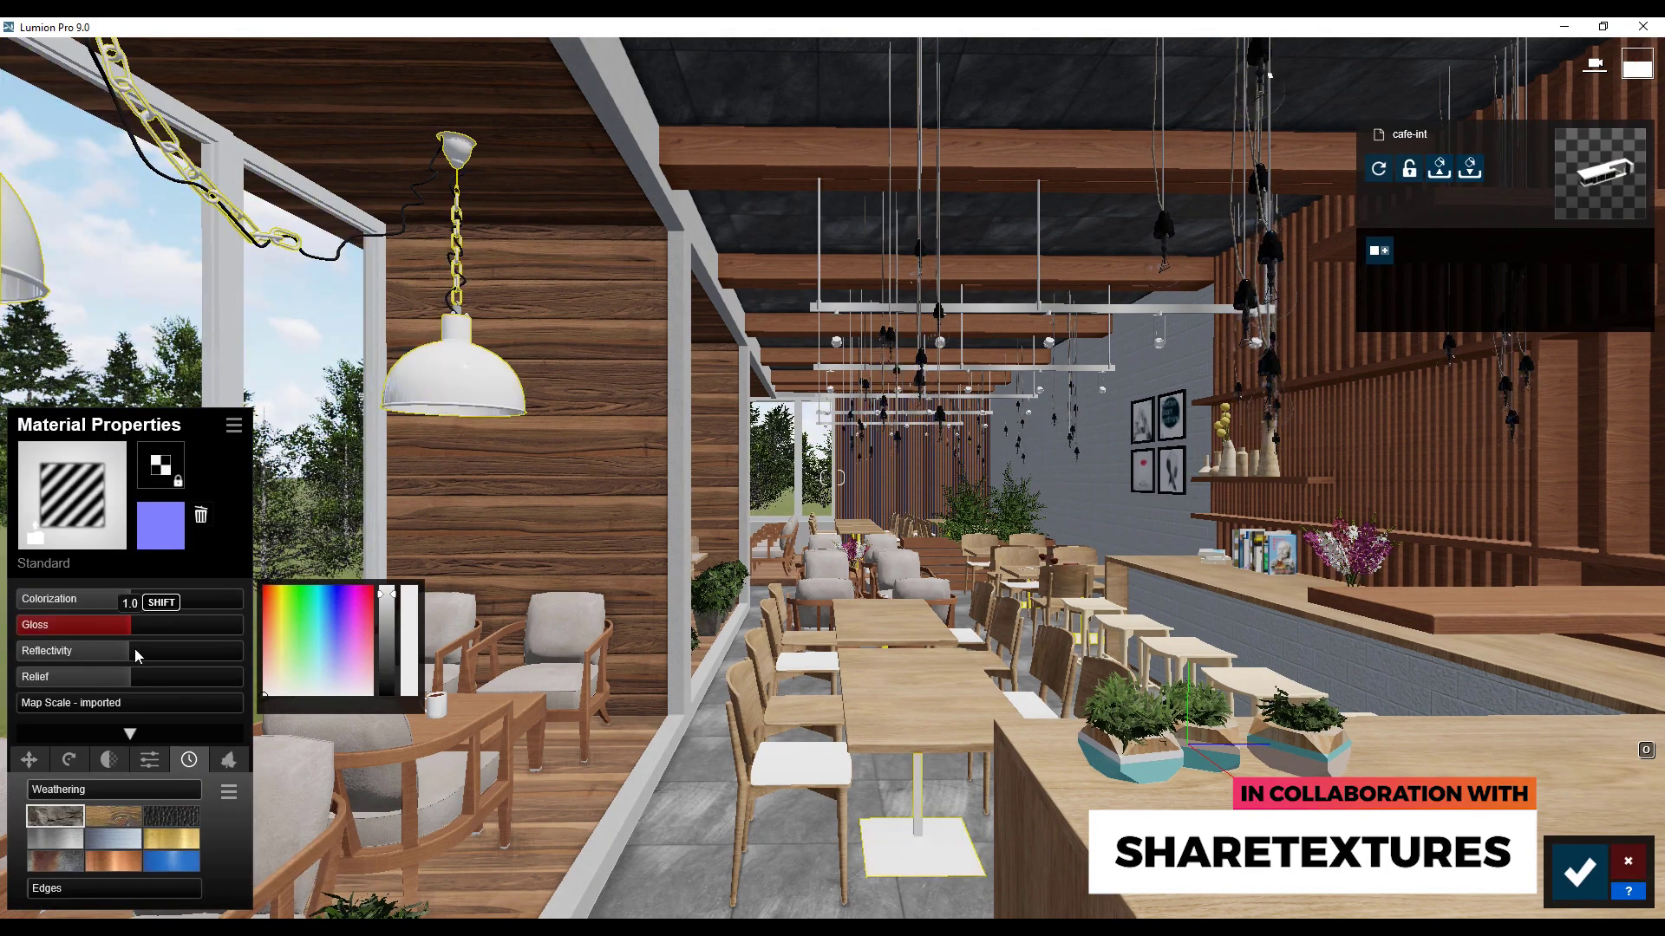
left_click(1580, 871)
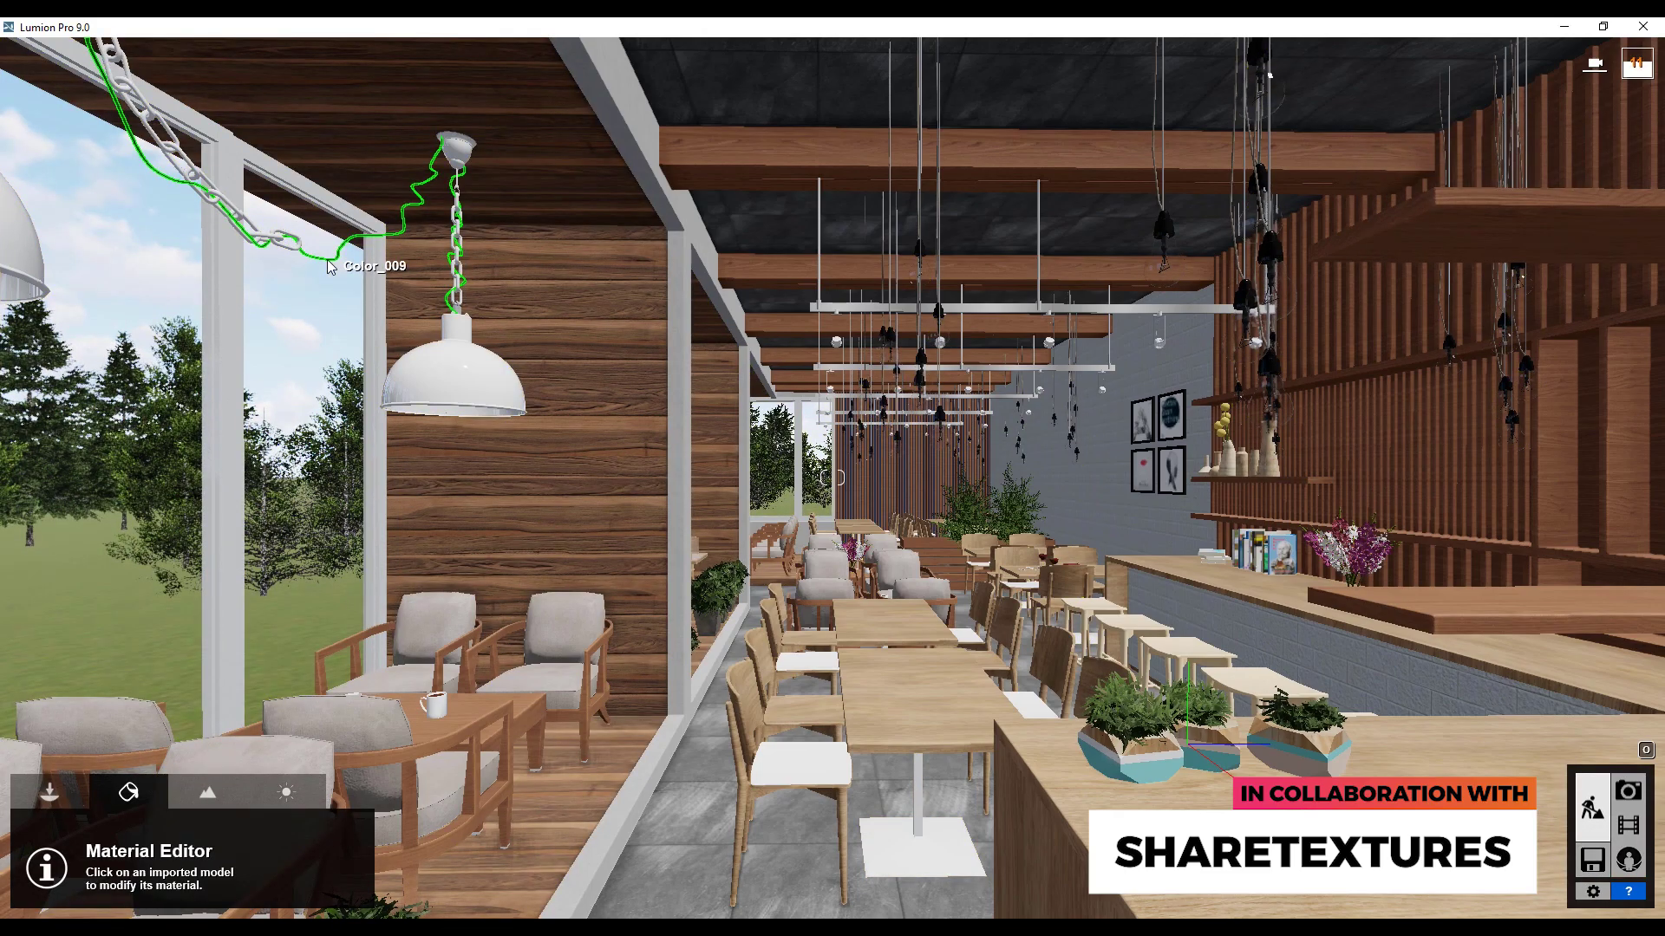
- Replace the lamp cable material with a dark Standard material
left_click(330, 267)
left_click(83, 567)
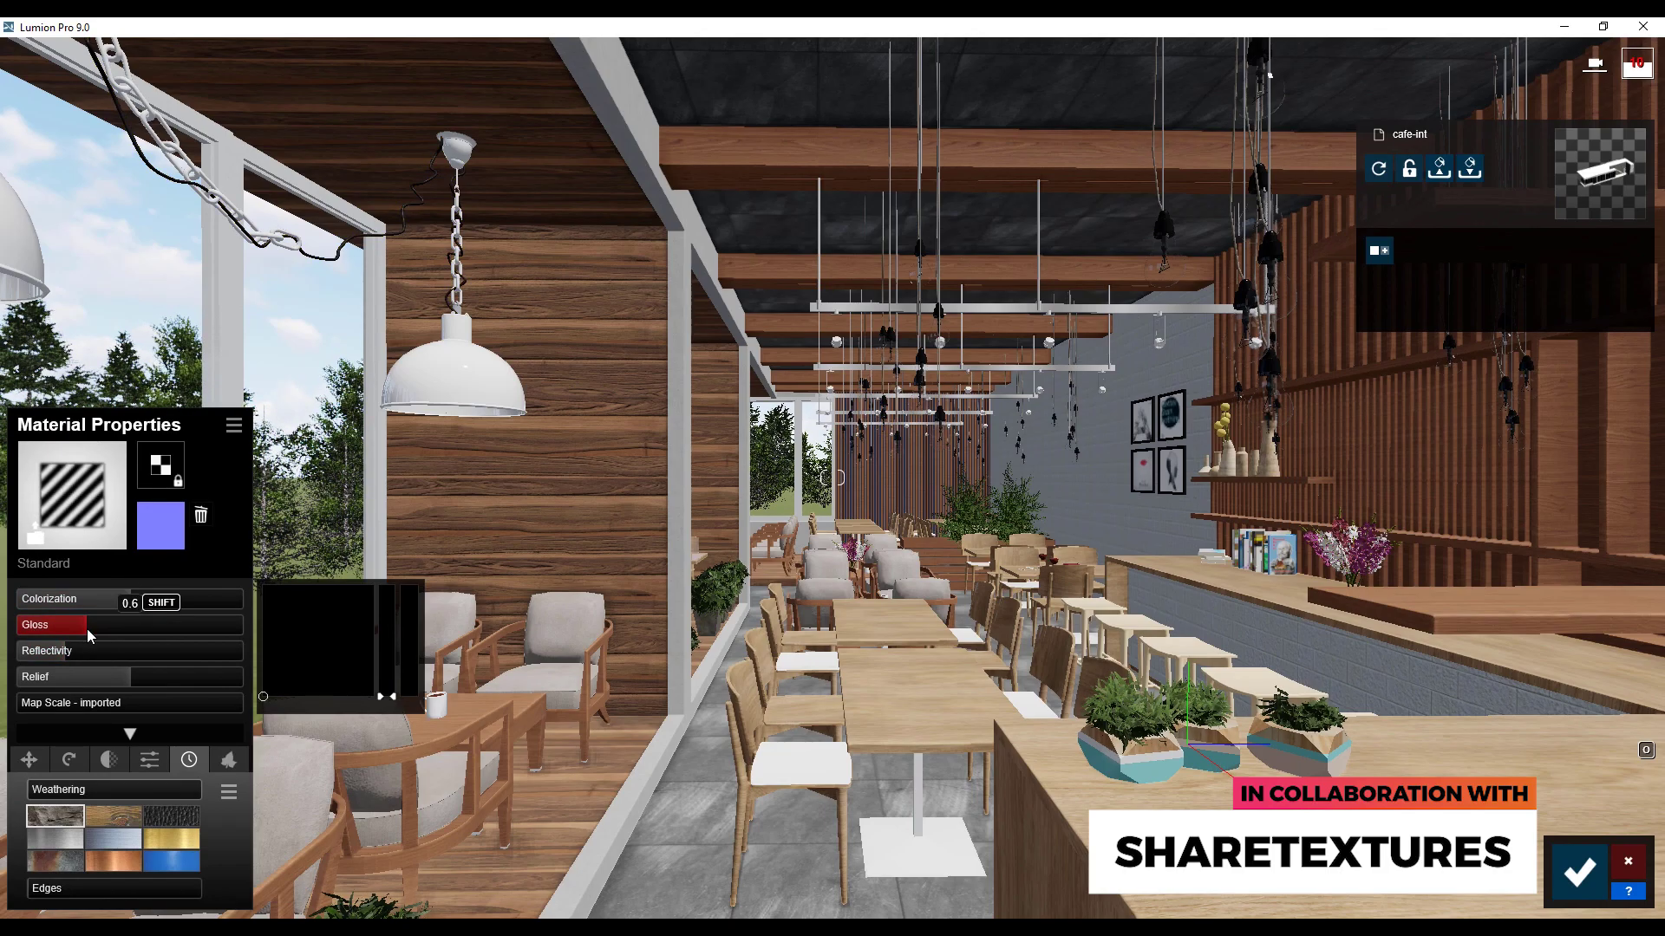
left_click(1579, 871)
left_click(38, 803)
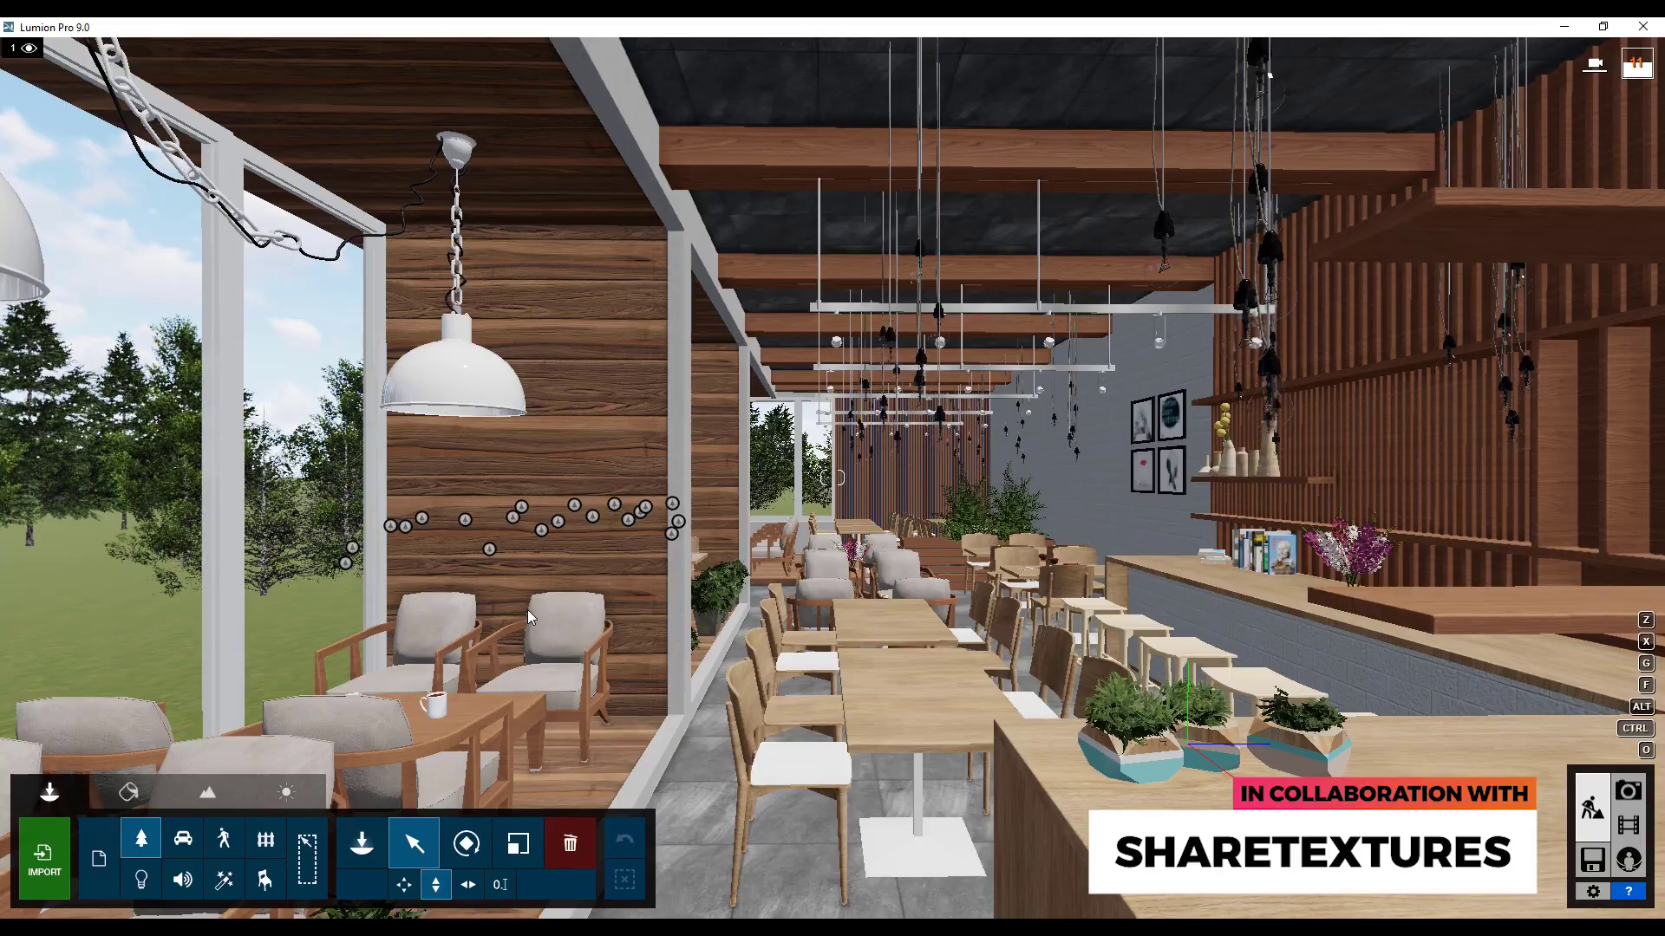
- Move two BalsamFir trees and a ChineseJuniper B3 to new spots outside the facade
right_click_drag(534, 494, 533, 494)
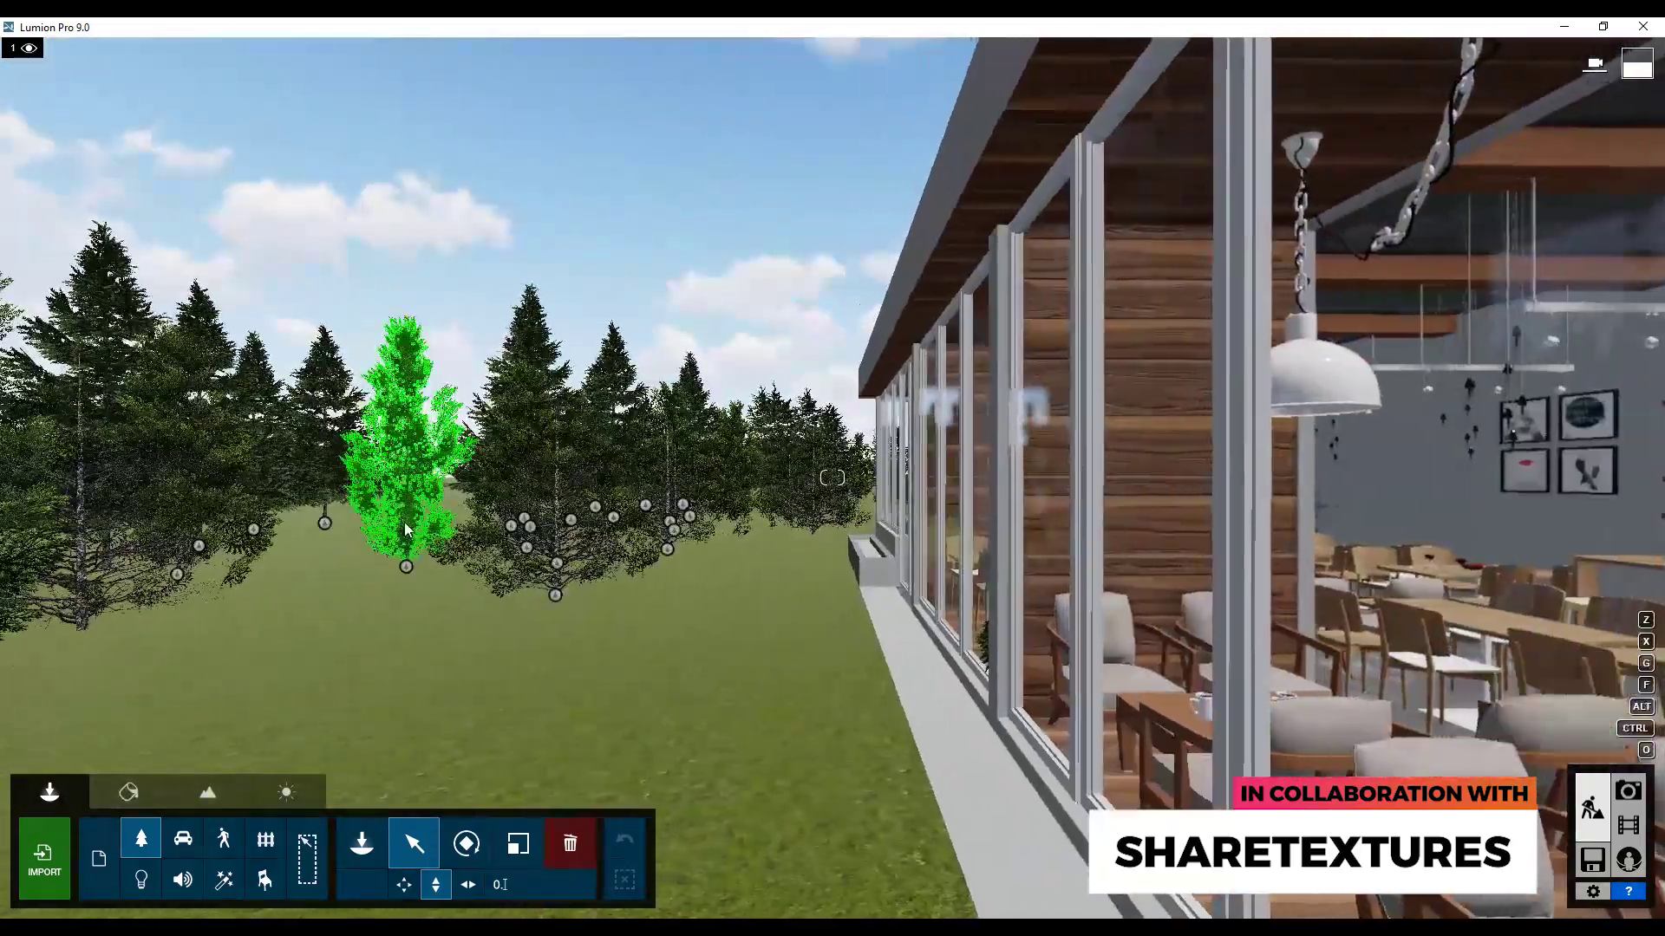
left_click(468, 884)
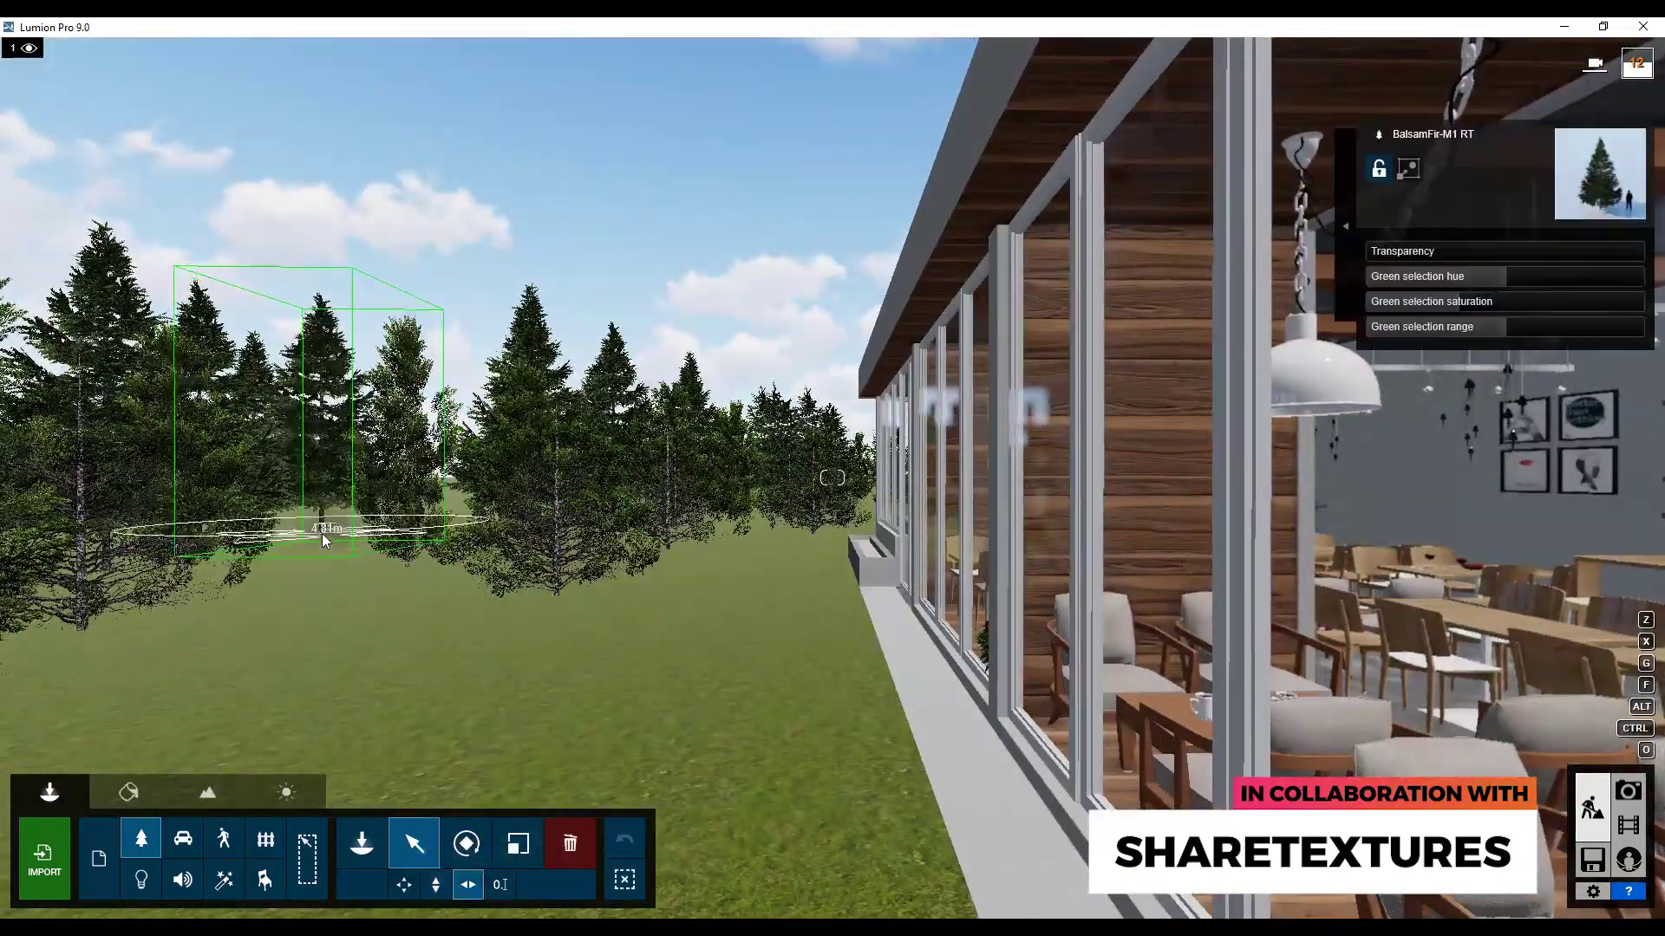
left_click_drag(322, 531, 365, 540)
mouse_move(365, 540)
right_mouse_down()
mouse_move(537, 460)
mouse_move(724, 572)
right_mouse_up()
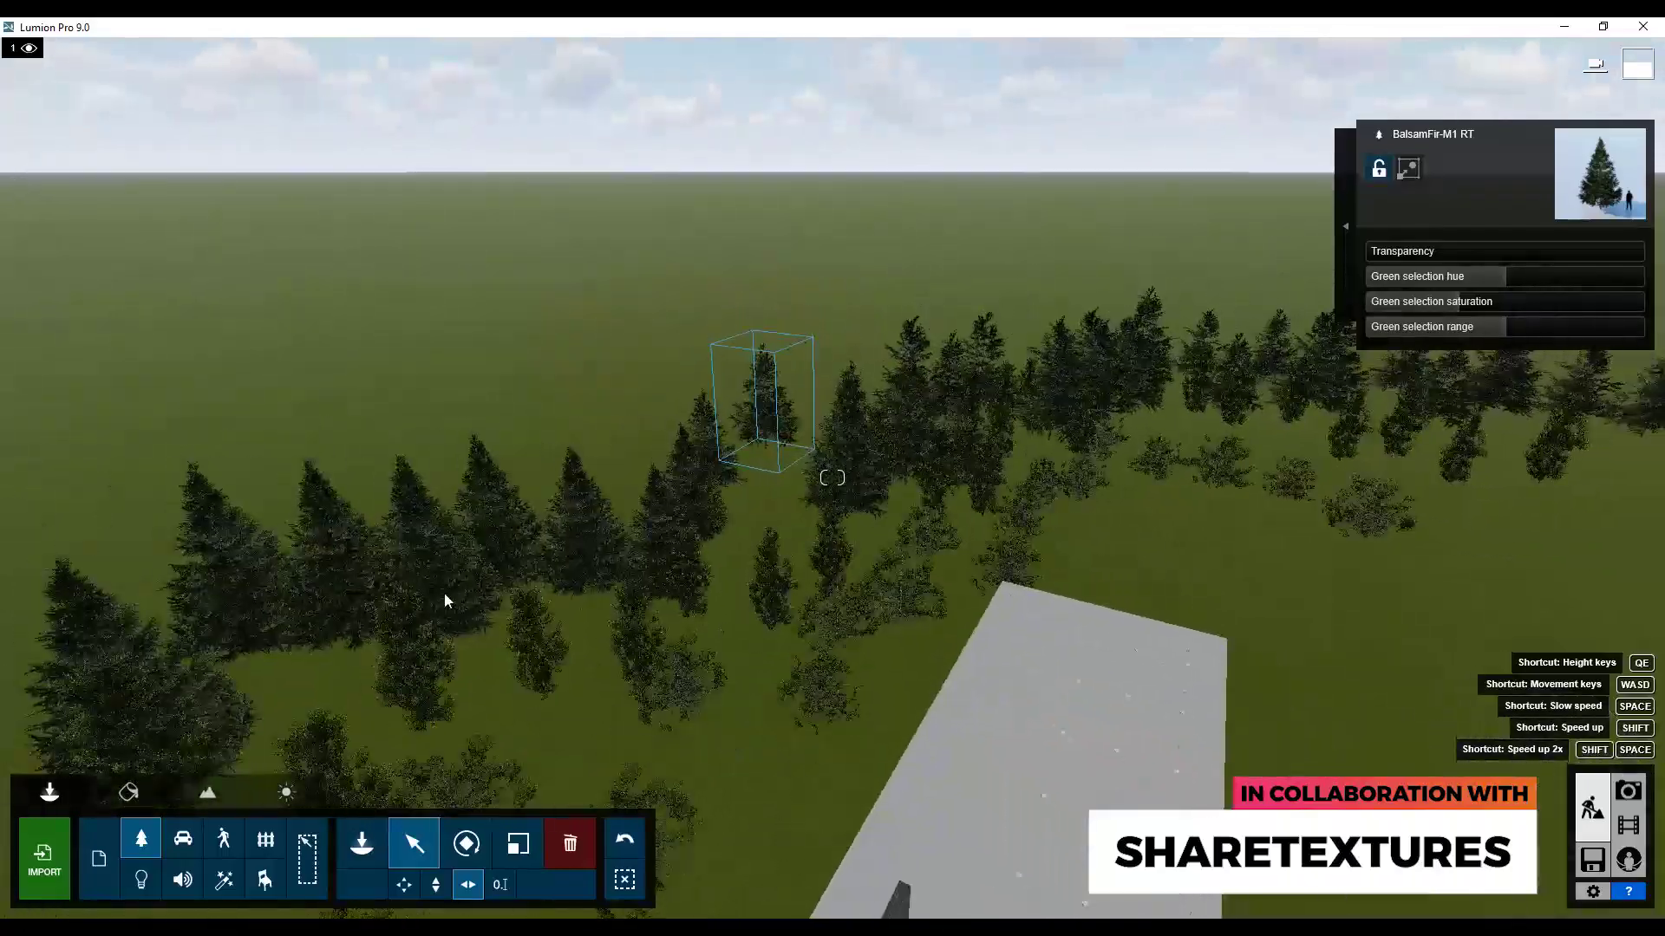
left_click_drag(471, 630, 778, 538)
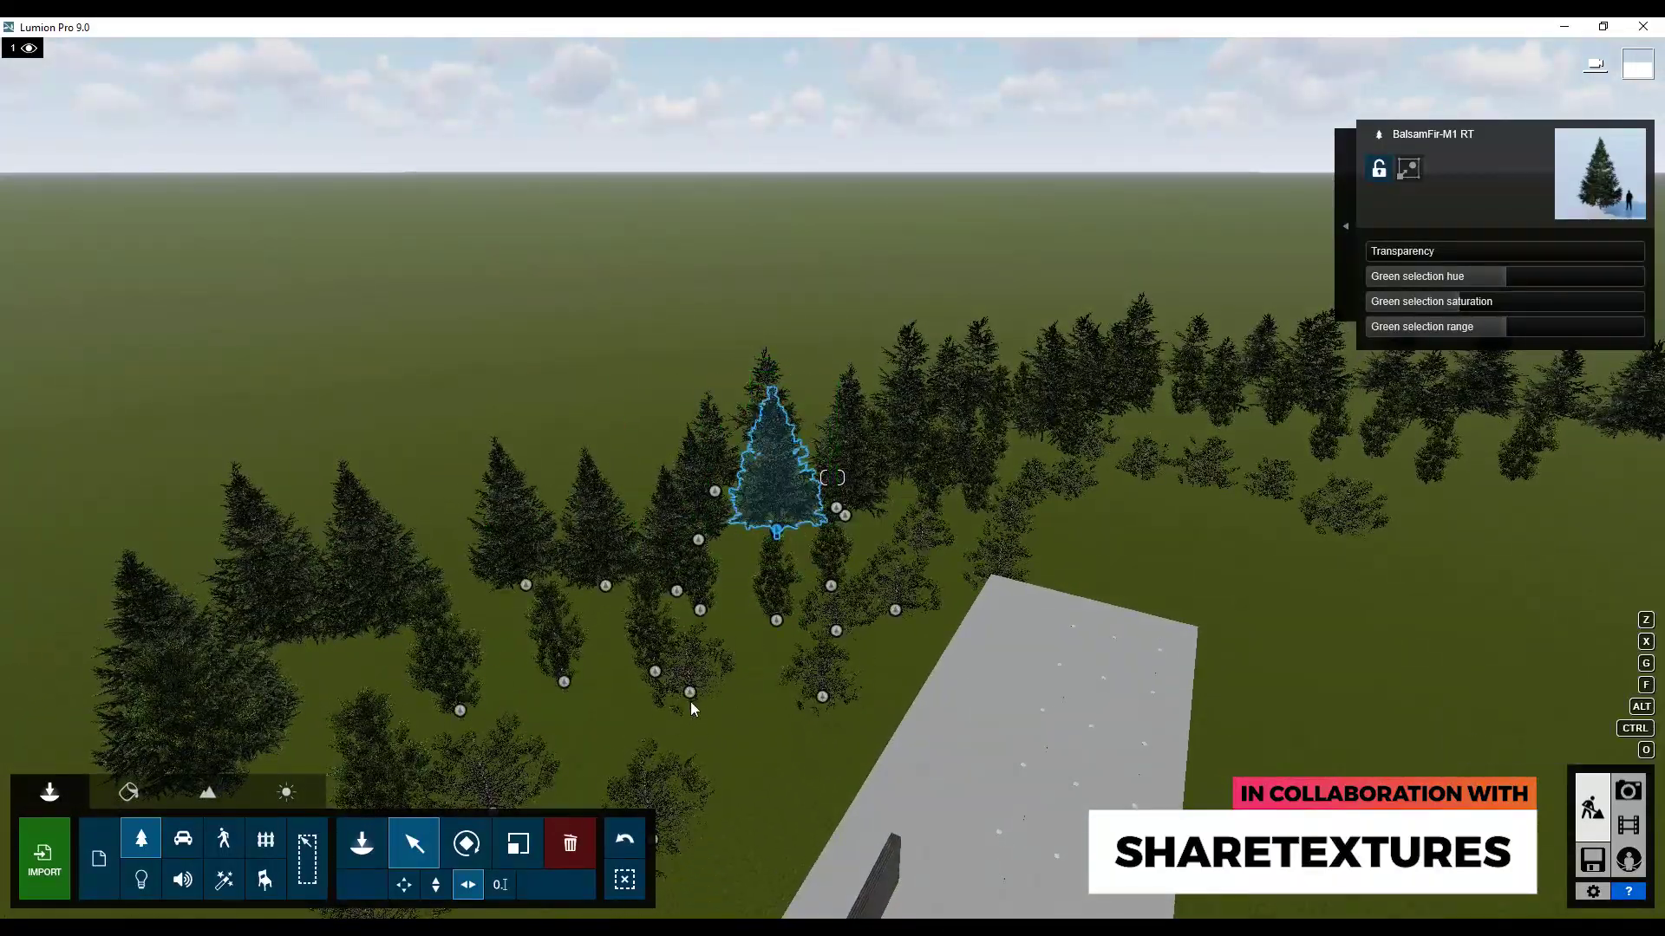
mouse_move(705, 609)
left_mouse_down()
mouse_move(834, 848)
mouse_move(988, 357)
left_mouse_up()
- Reposition another Chinese juniper and a balsam fir further up and back
scroll(694, 612, "up", 5)
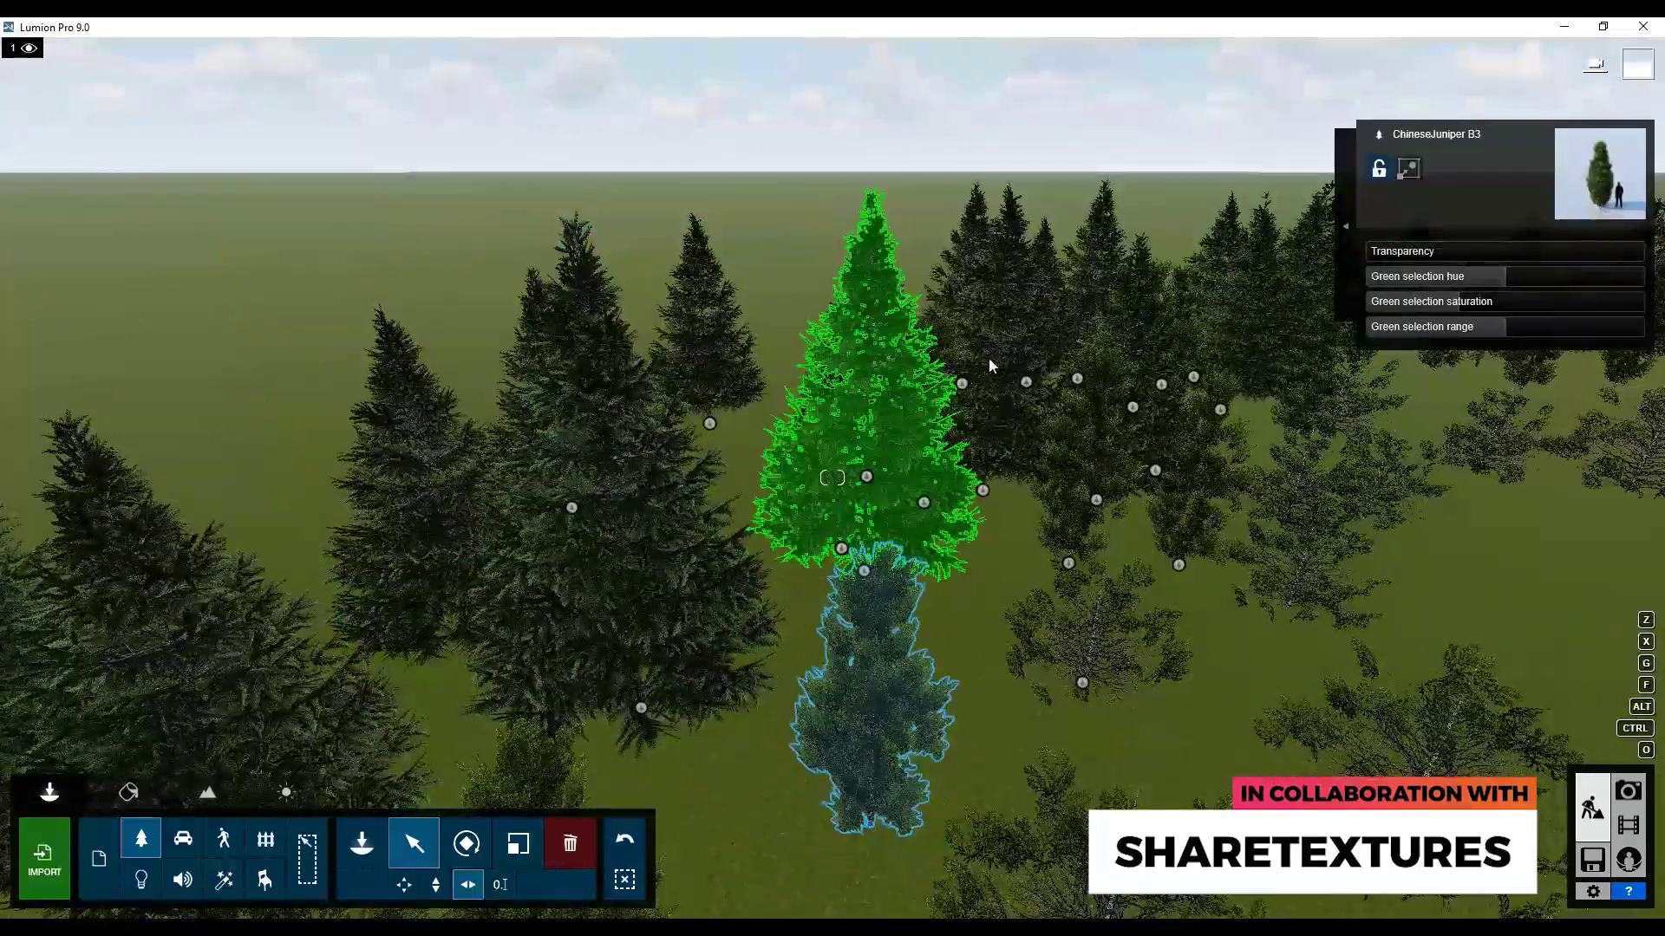
scroll(567, 430, "down", 5)
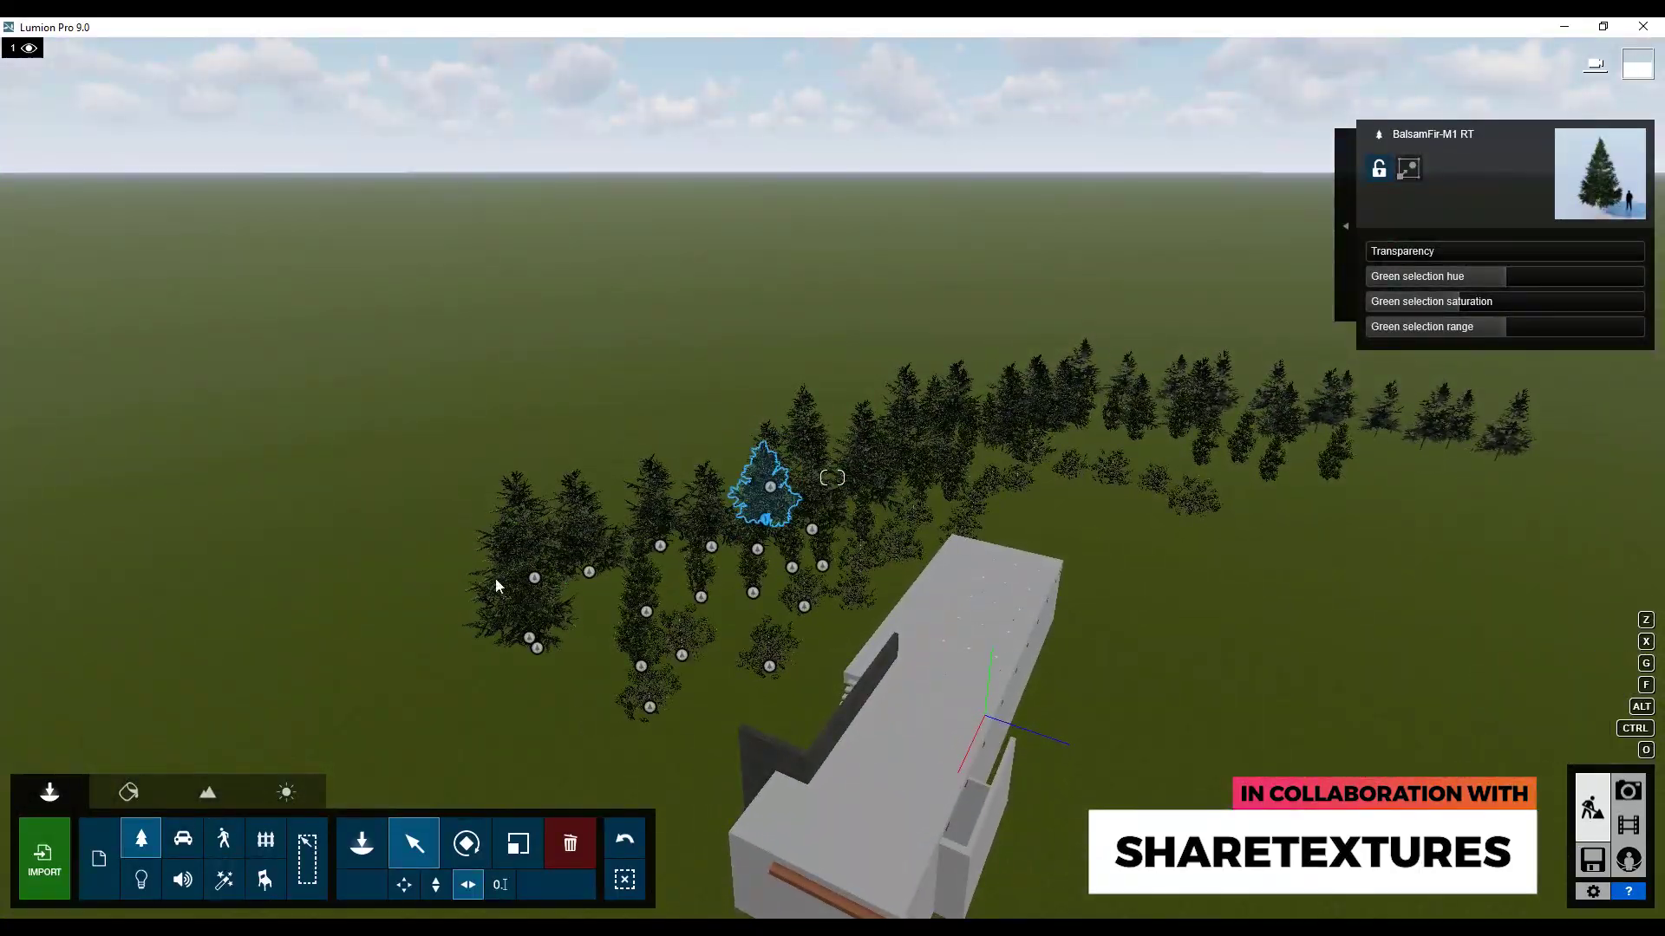
left_click_drag(533, 647, 734, 455)
scroll(715, 359, "up", 5)
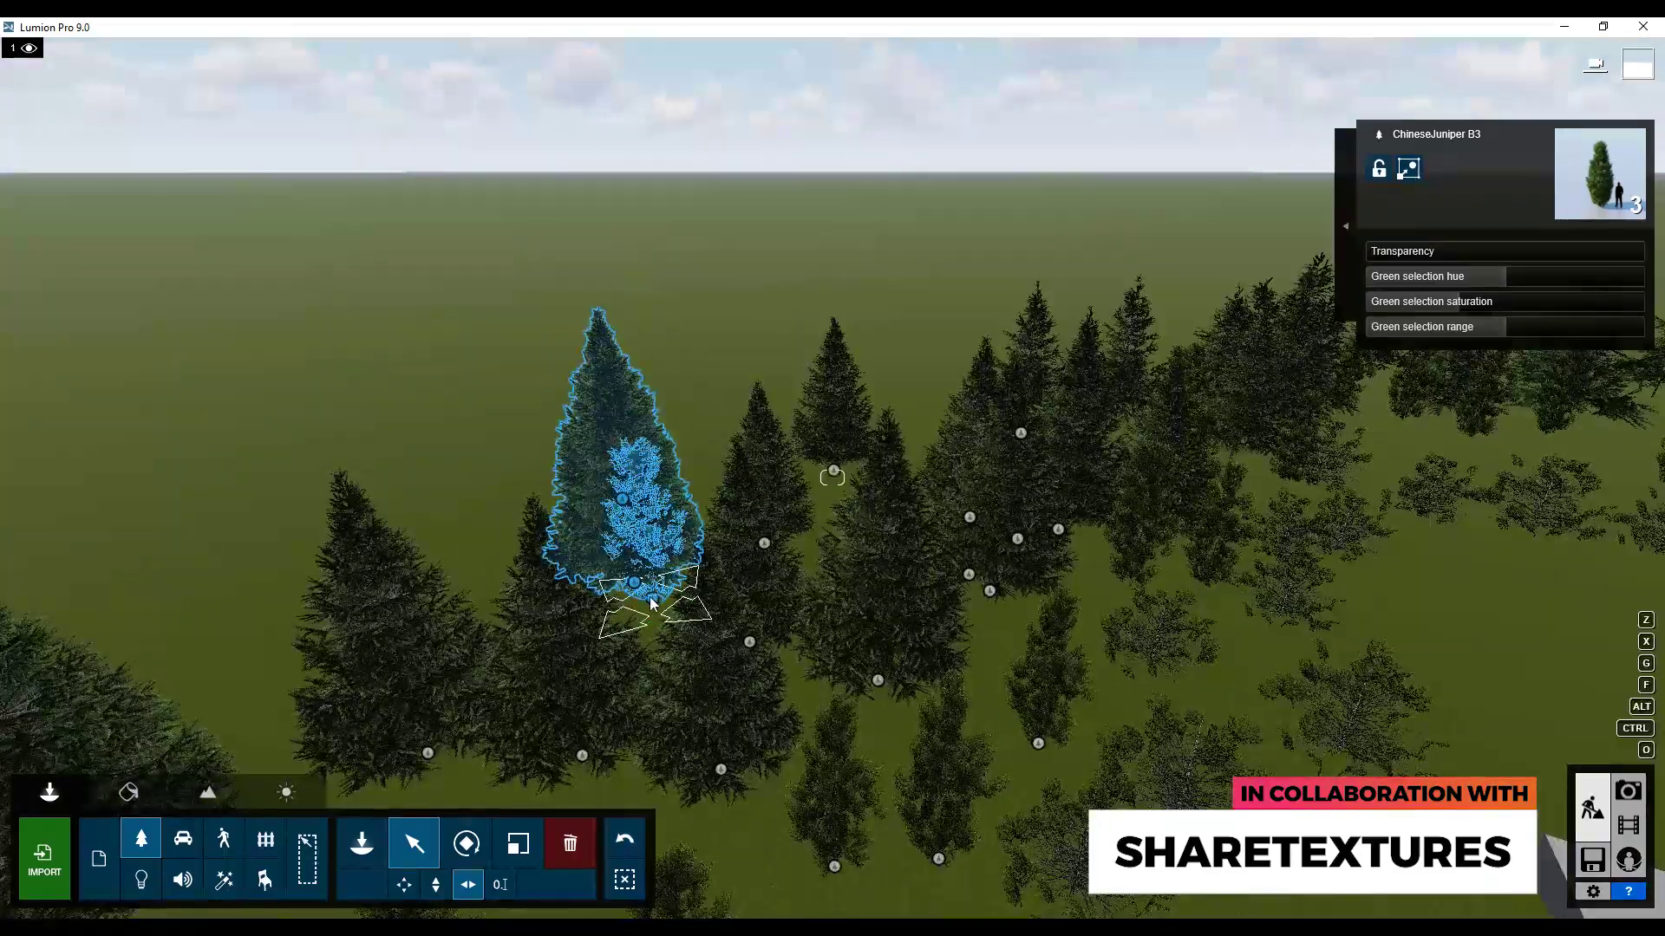
left_click(647, 593)
left_click_drag(637, 576, 698, 494)
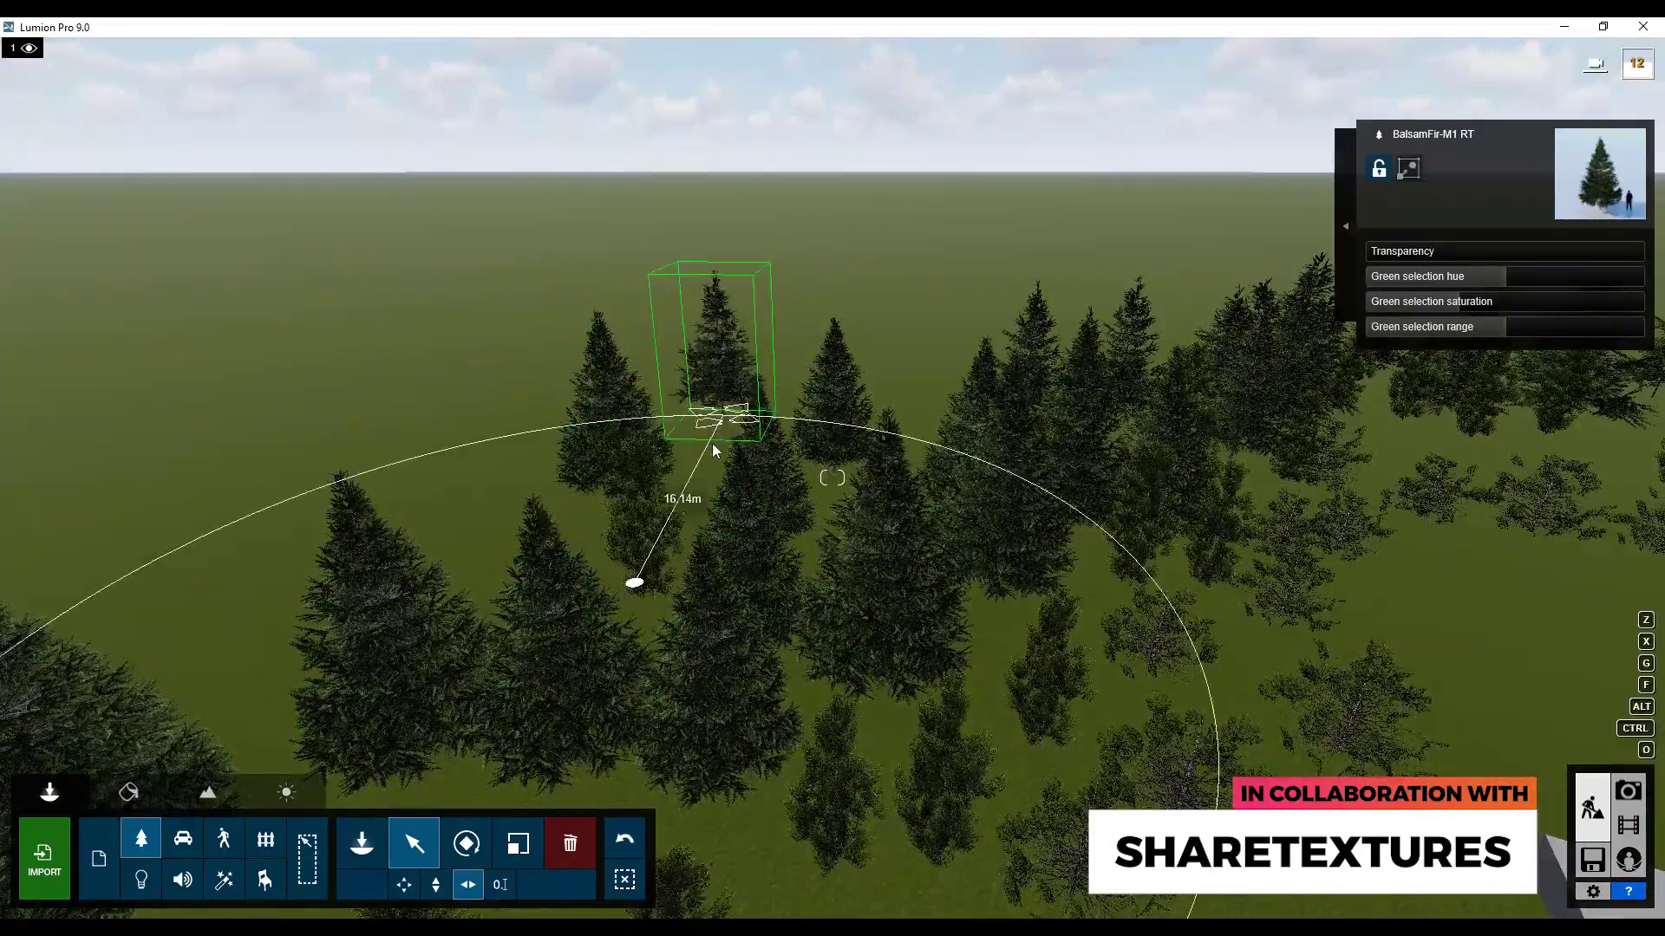
mouse_move(643, 612)
left_mouse_down()
mouse_move(618, 503)
mouse_move(576, 485)
left_mouse_up()
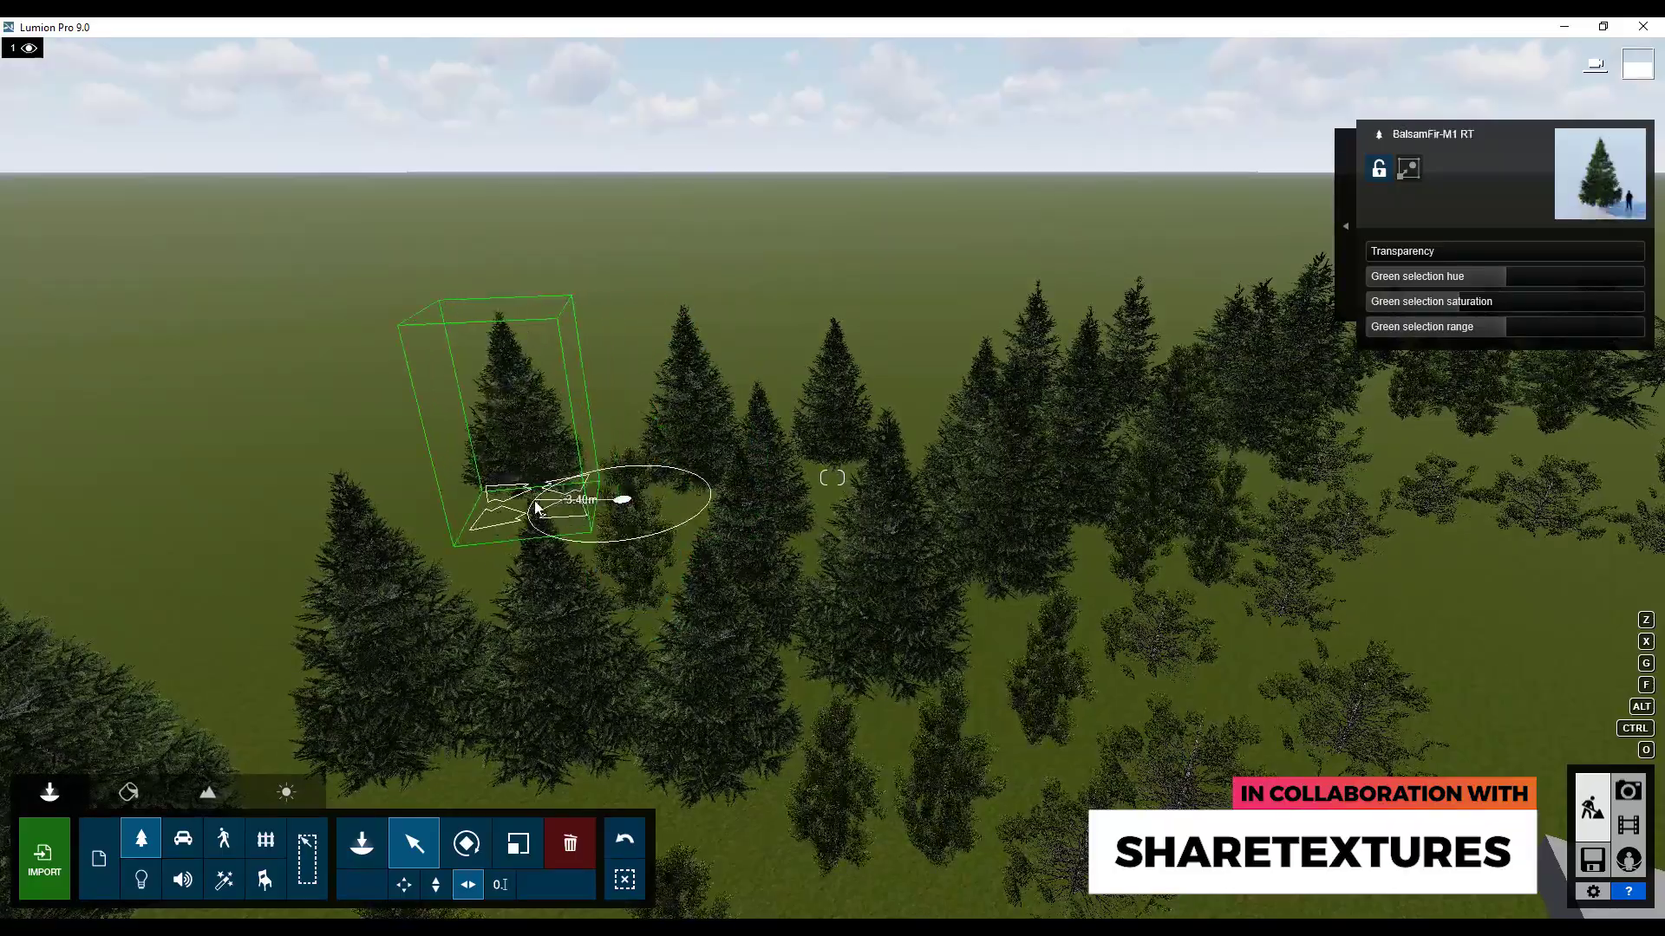
- Bring a Chinese juniper toward the front and drop it in place
scroll(695, 560, "down", 3)
mouse_move(871, 514)
right_mouse_down()
mouse_move(833, 476)
mouse_move(813, 606)
right_mouse_up()
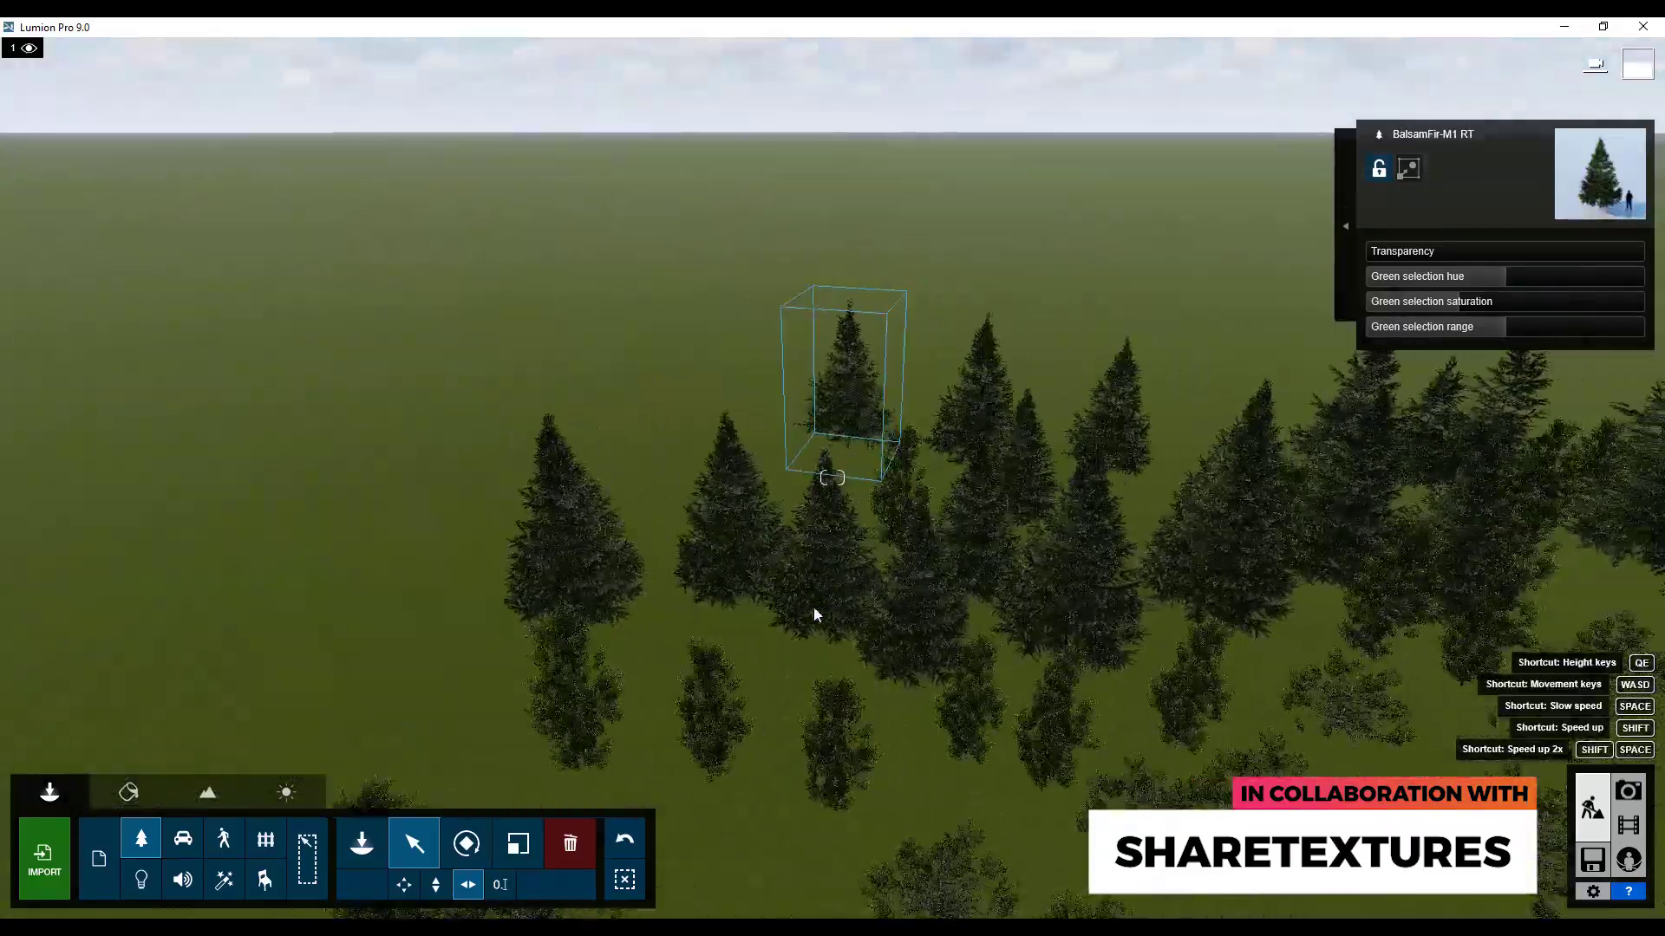
left_click_drag(814, 606, 779, 784)
scroll(779, 784, "down", 3)
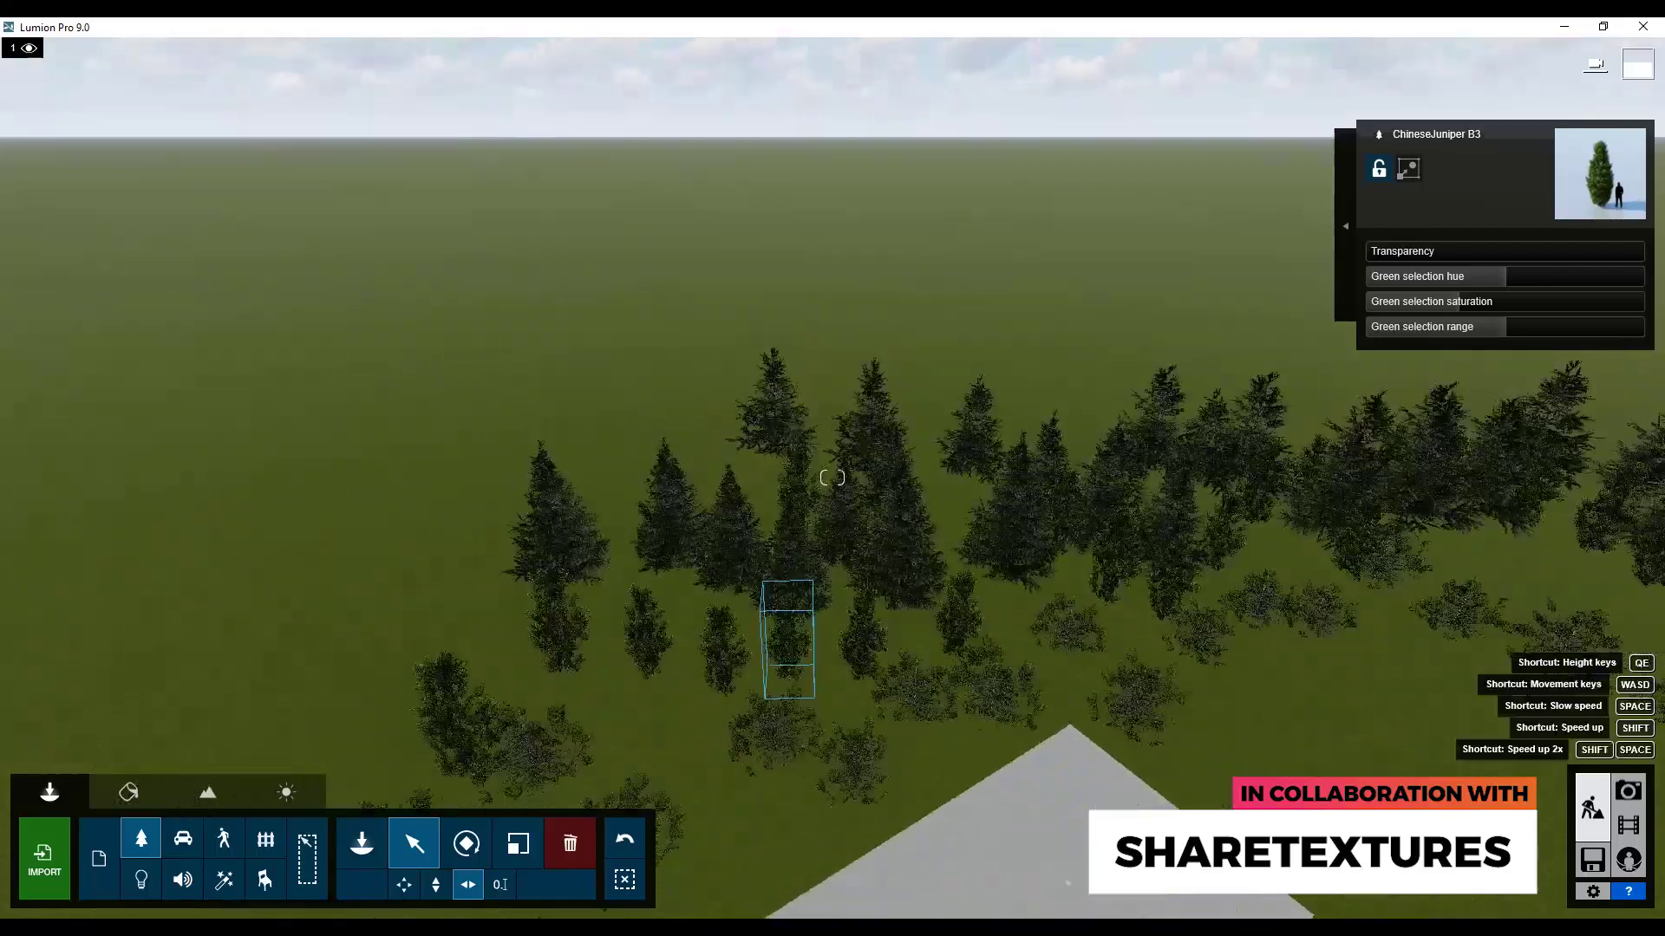
mouse_move(778, 784)
right_mouse_down()
mouse_move(644, 614)
mouse_move(1374, 524)
right_mouse_up()
left_click(652, 635)
- Box-select four firs at the row's end and shift them left
left_click_drag(1459, 518, 1249, 459, "ctrl")
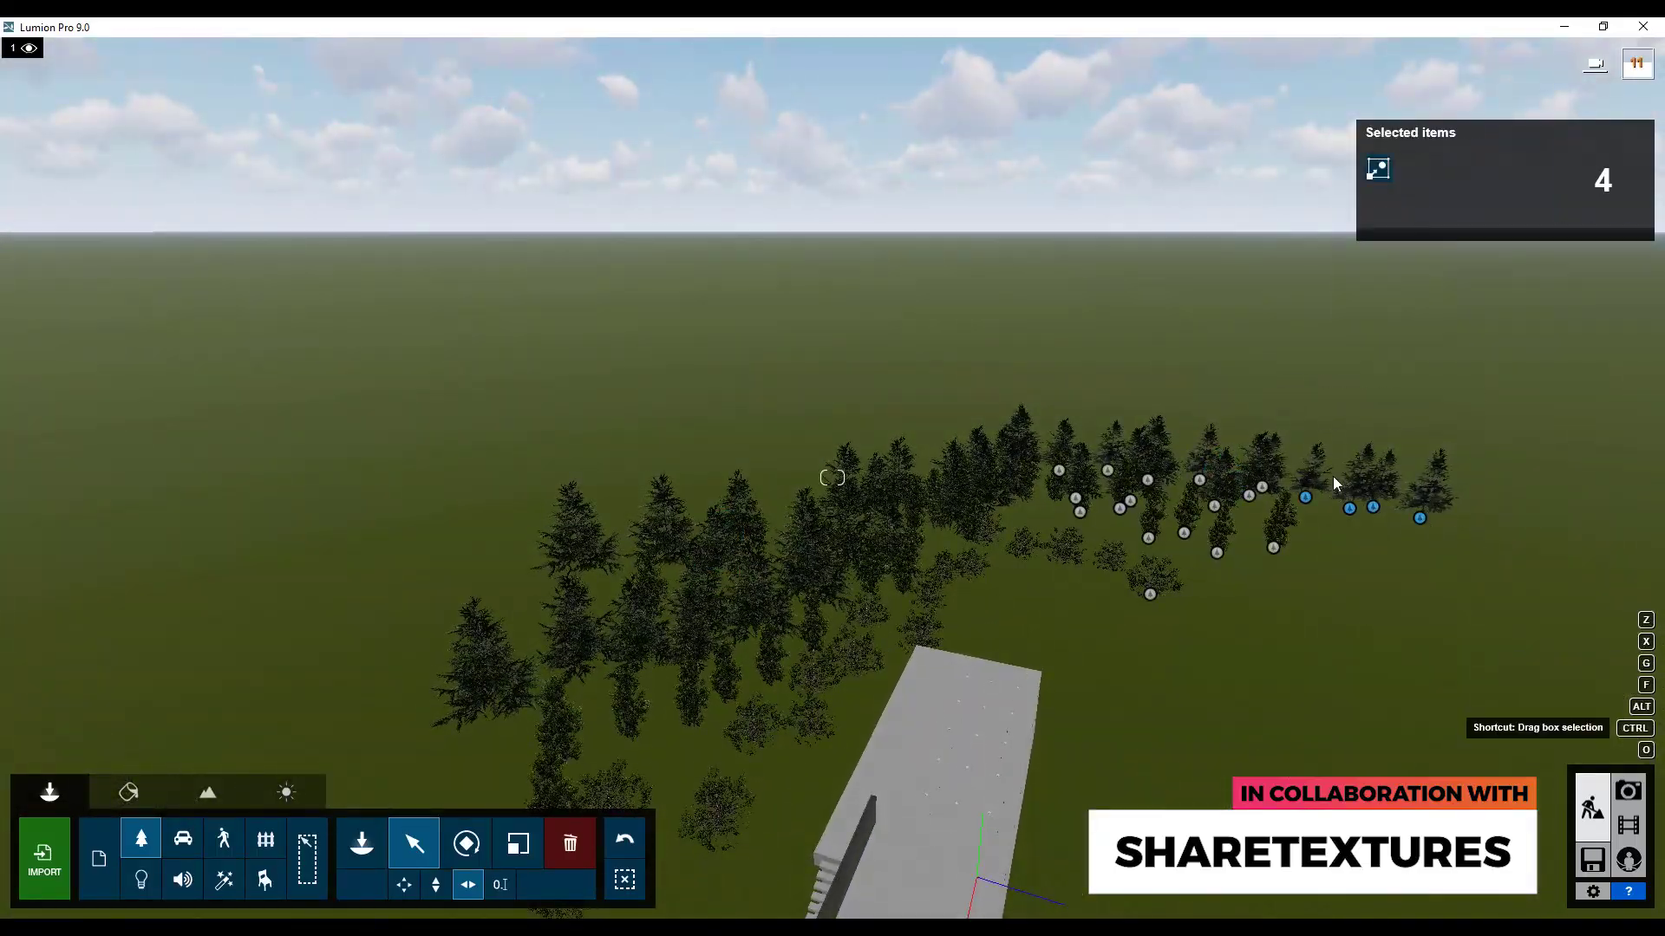
left_click_drag(1378, 498, 733, 473)
scroll(733, 472, "up", 3)
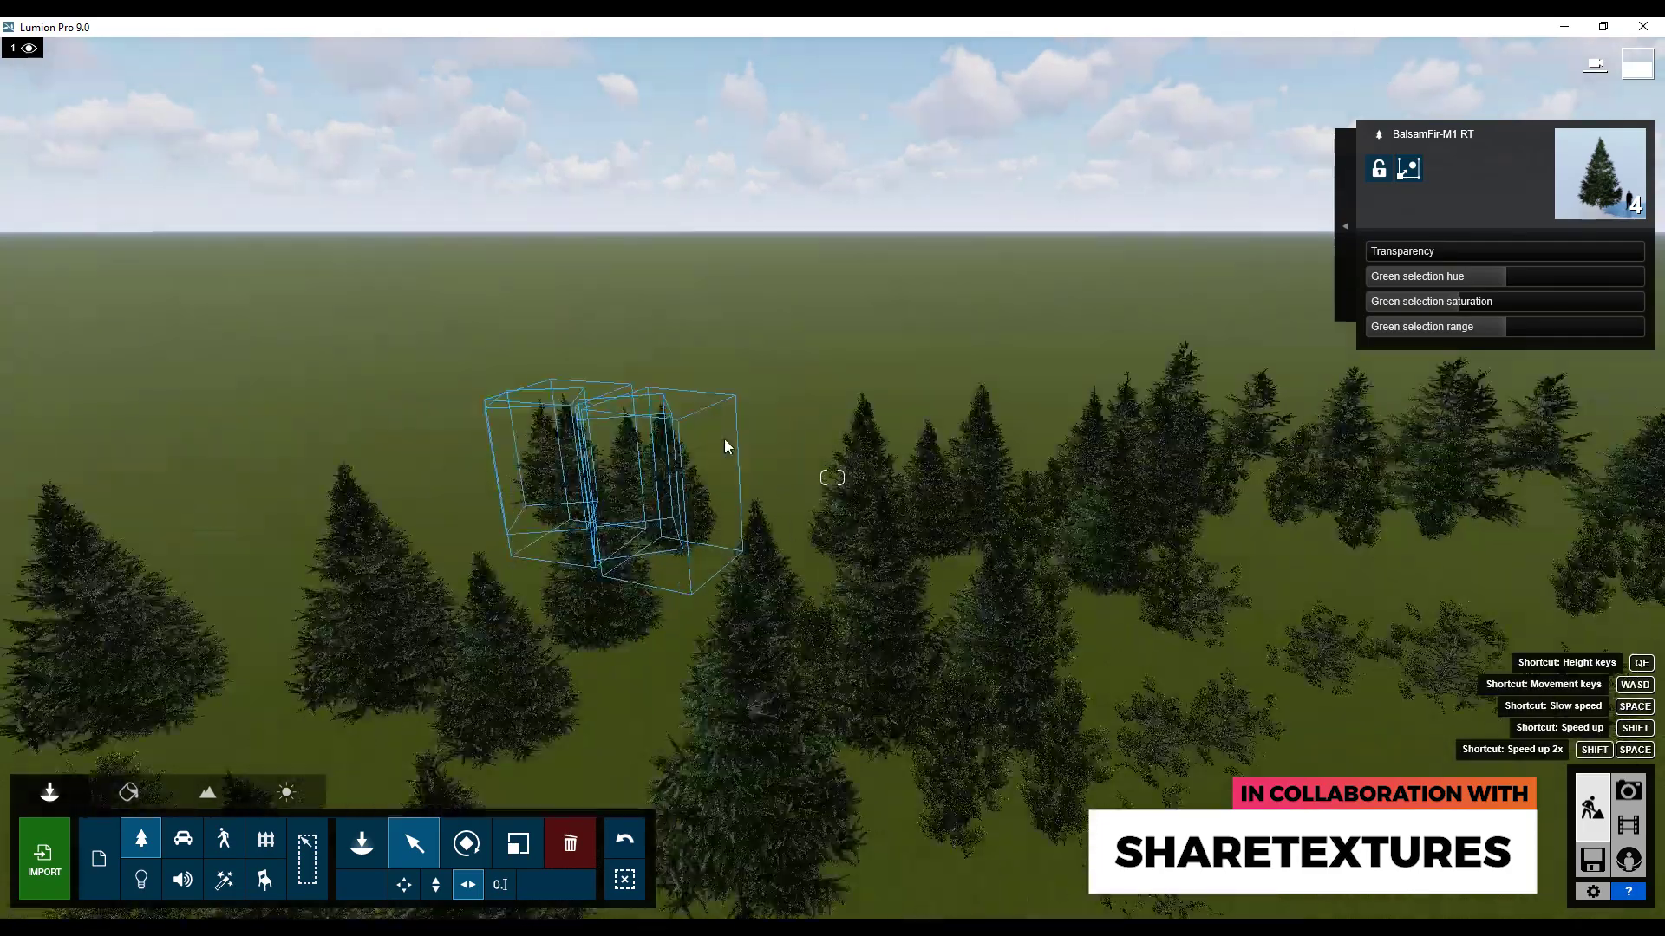
scroll(725, 439, "up", 3)
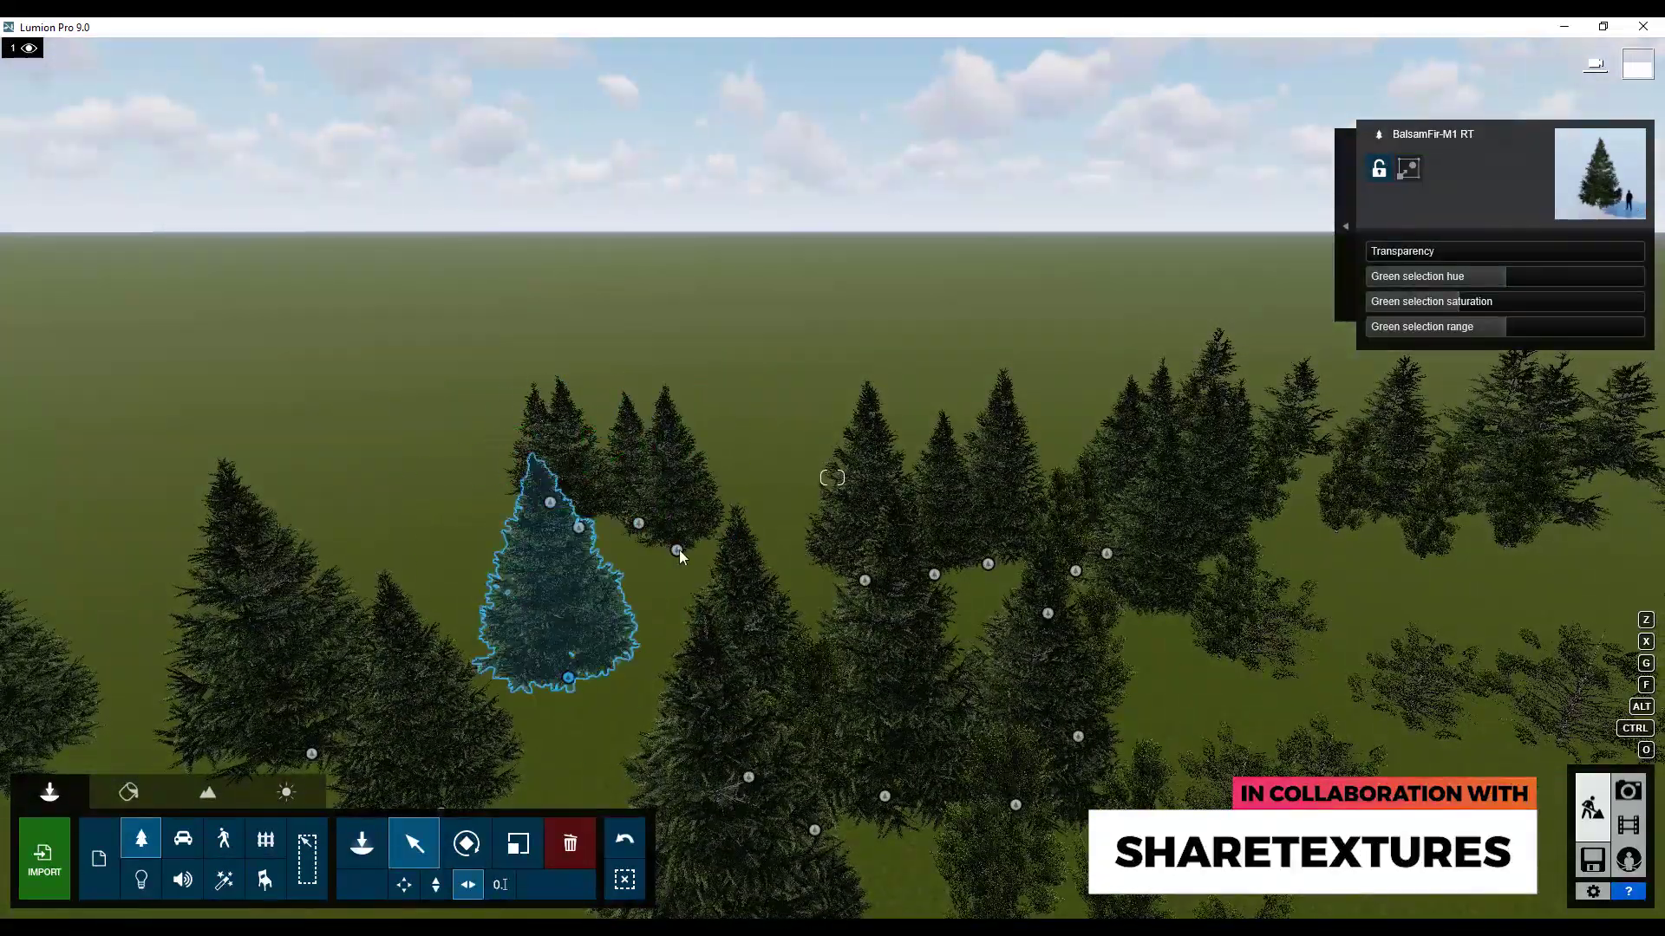
mouse_move(679, 557)
left_mouse_down()
mouse_move(582, 537)
mouse_move(647, 528)
left_mouse_up()
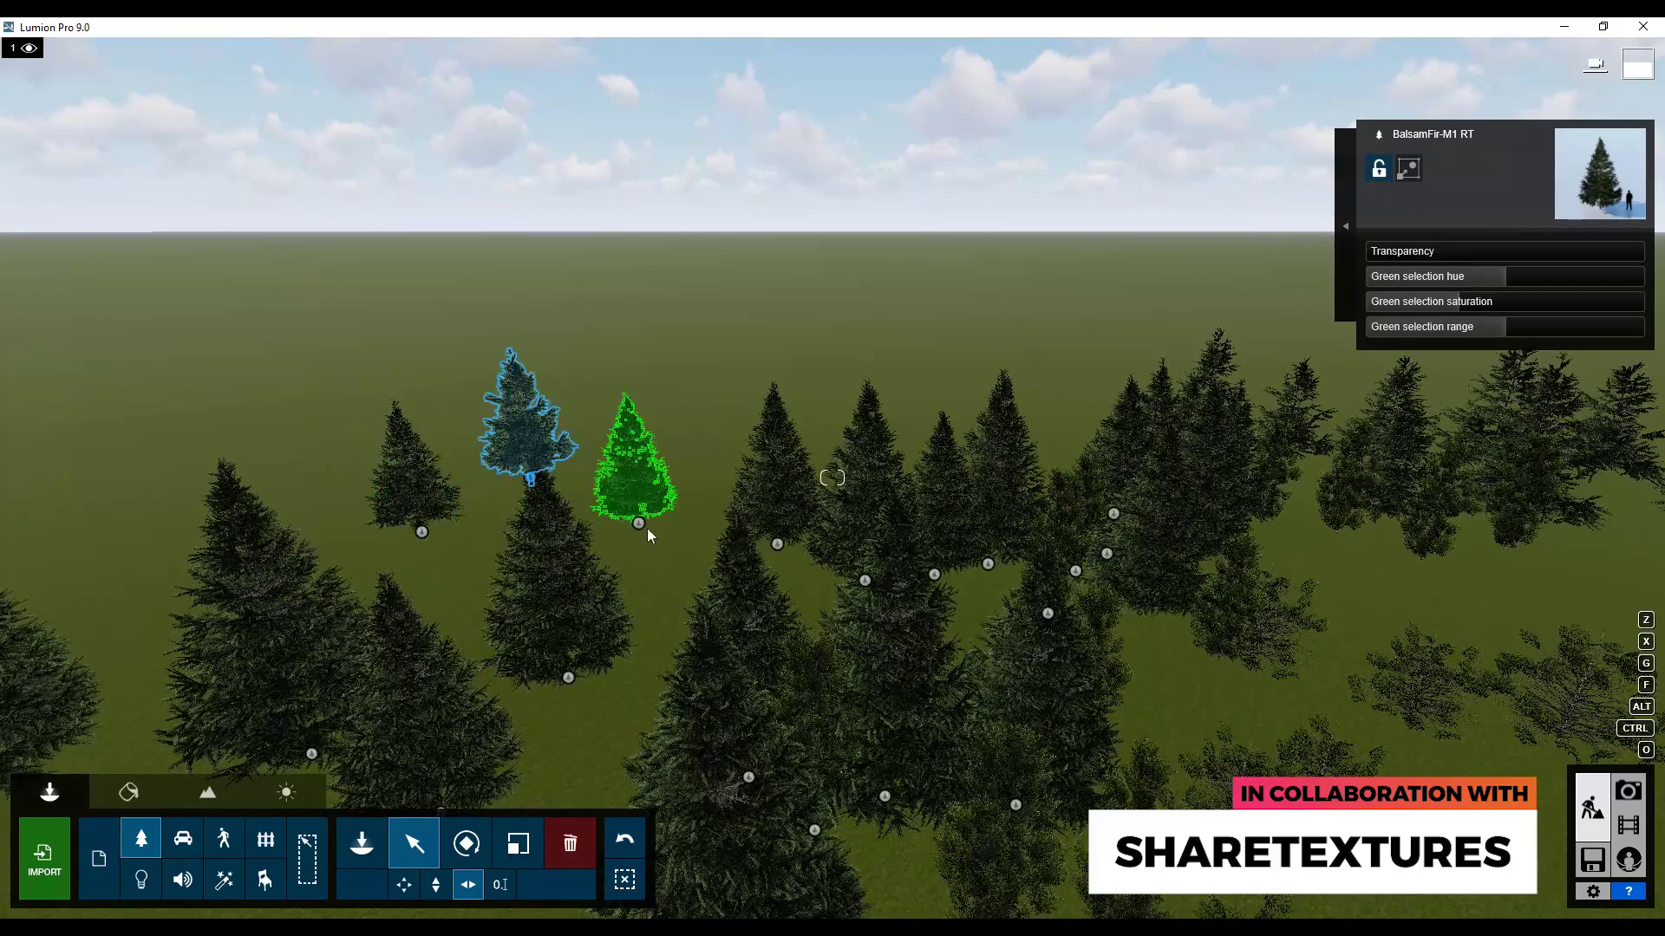
- Load the saved interior café view from photo slot 1, then return to Build mode
left_click(1626, 795)
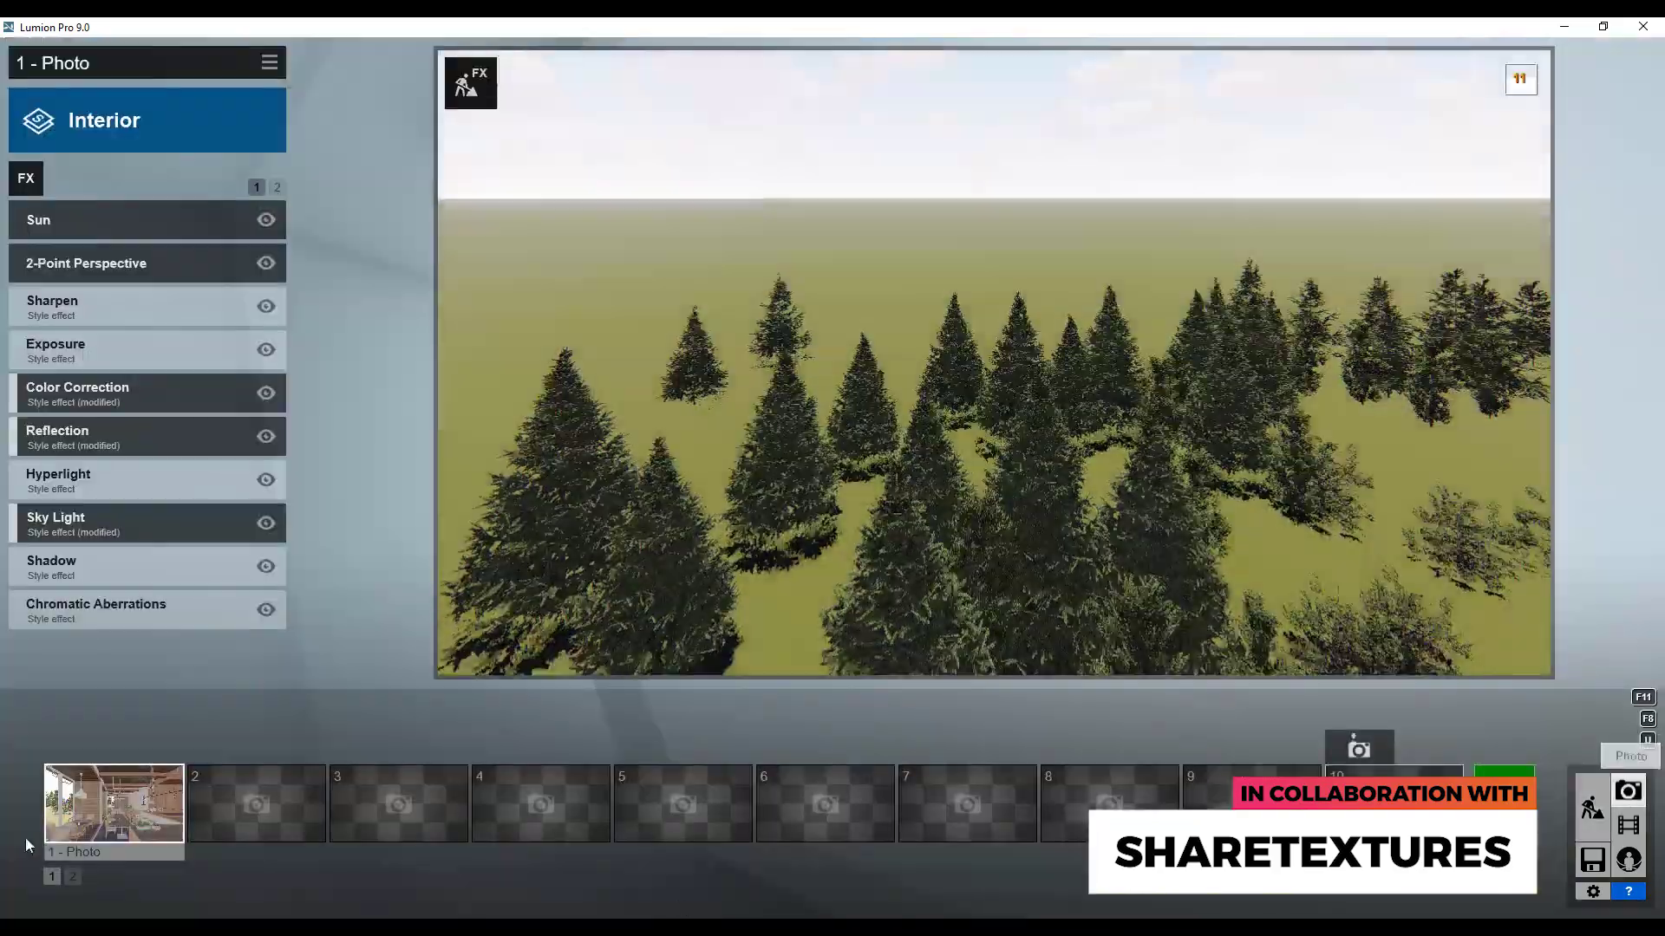
left_click(99, 815)
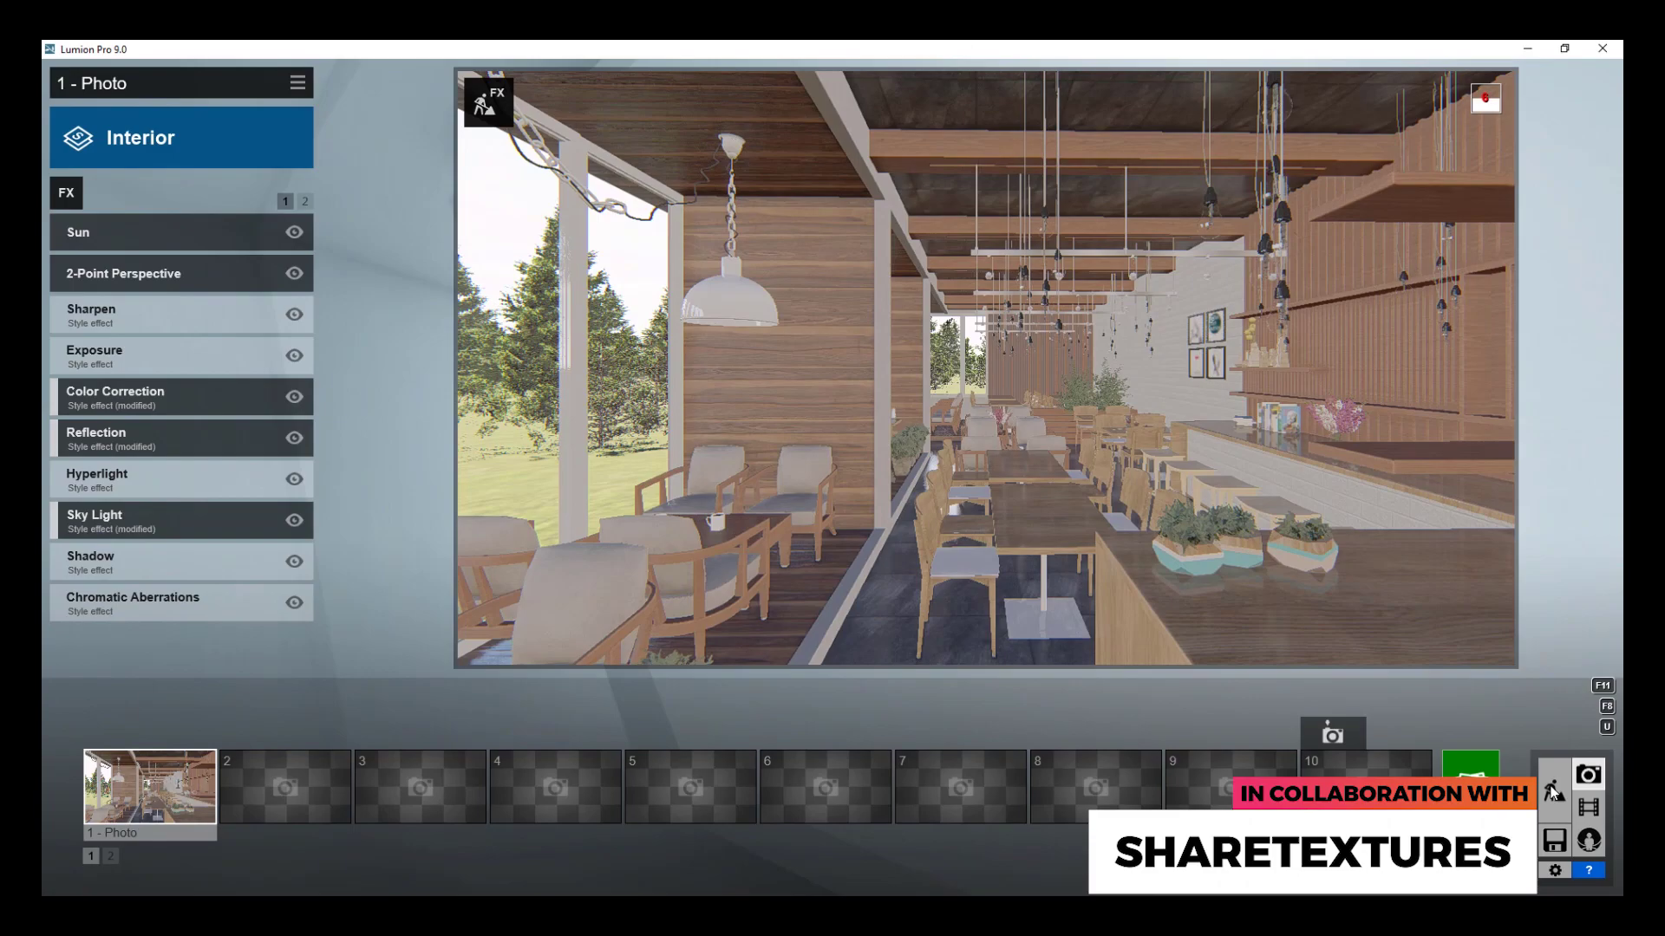
left_click(1554, 790)
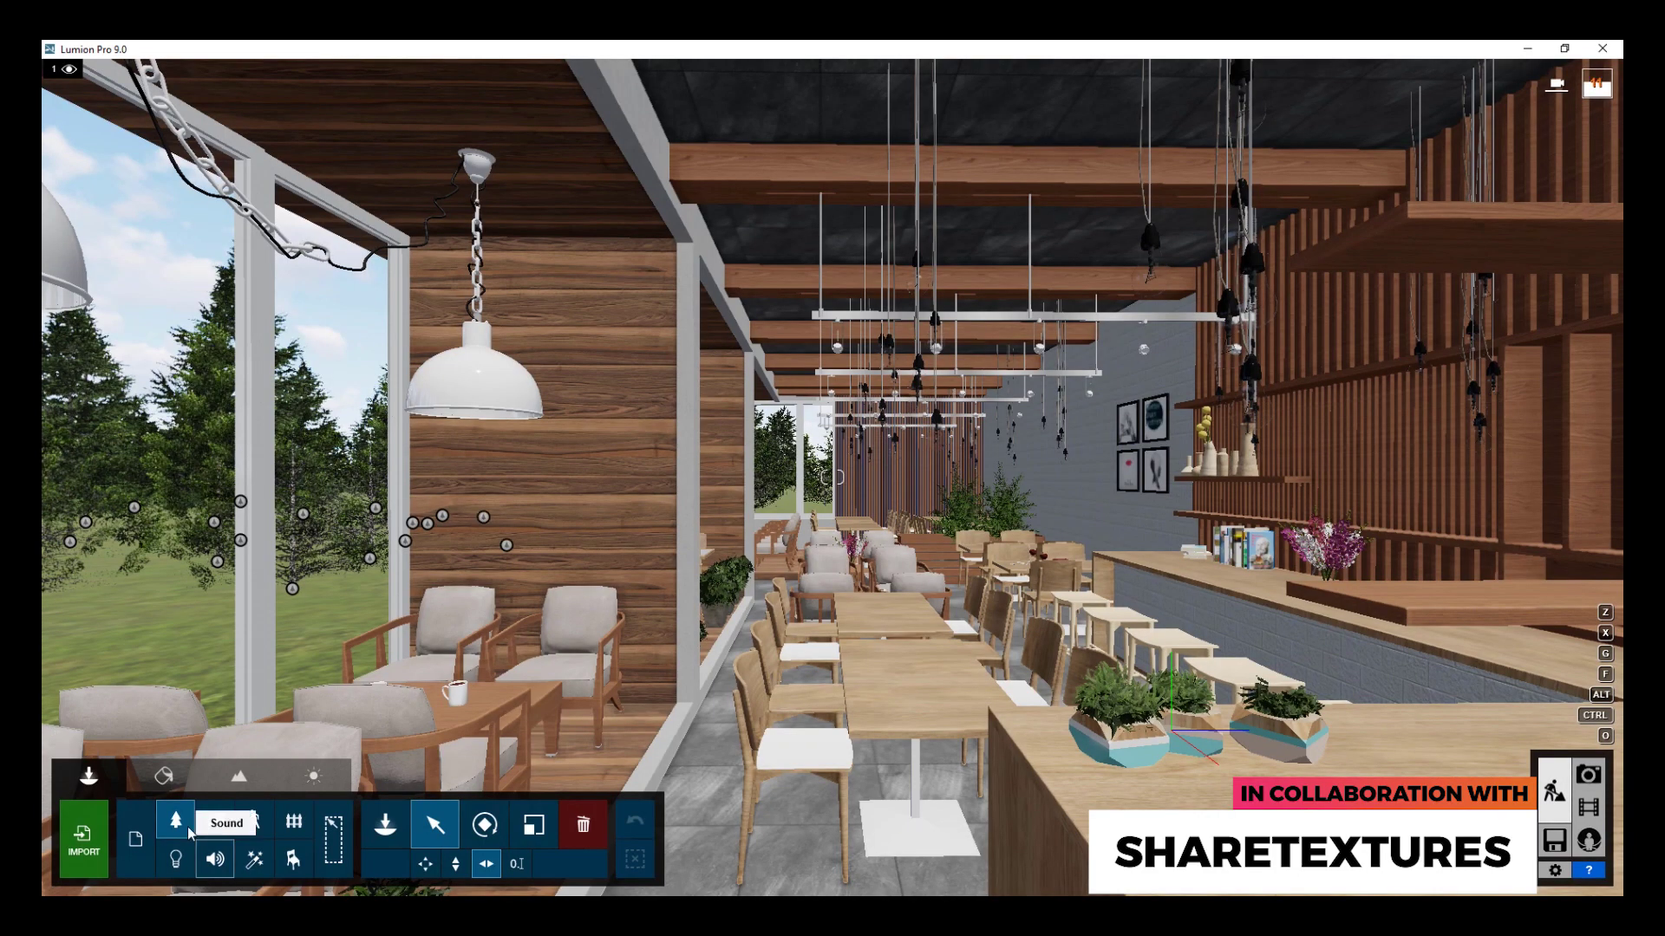
- Scale the ChineseJuniper B2 outside the left window from 0.7x to 1.2x
left_click(289, 595)
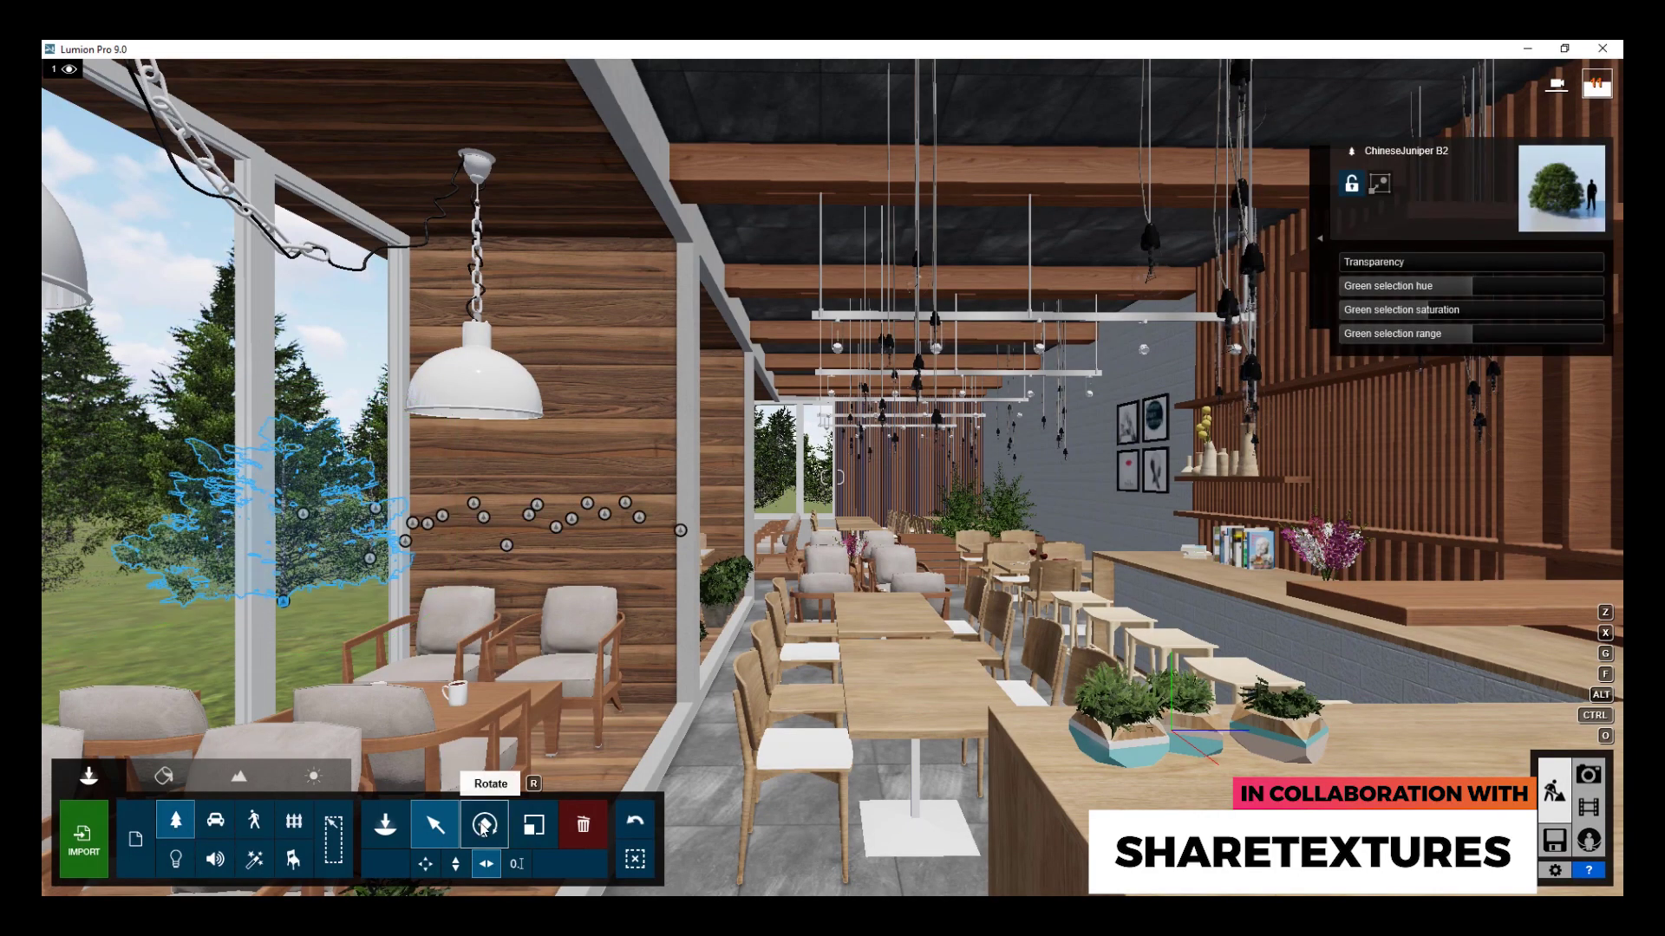
left_click(534, 824)
left_click(730, 840)
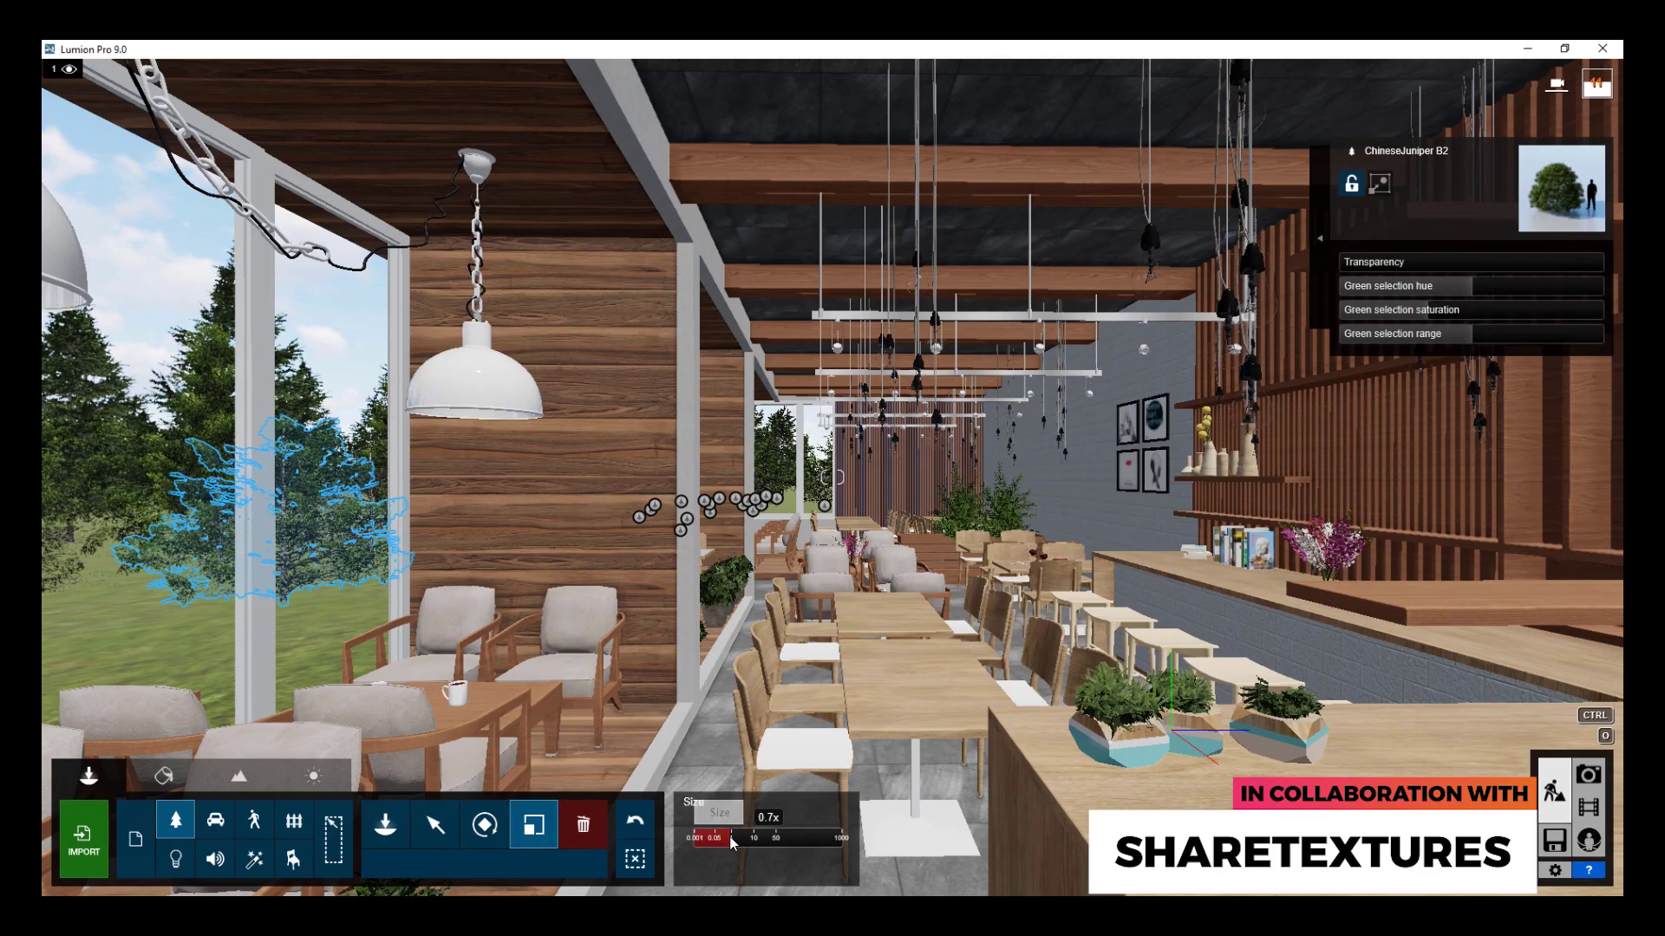
left_click_drag(730, 839, 735, 841)
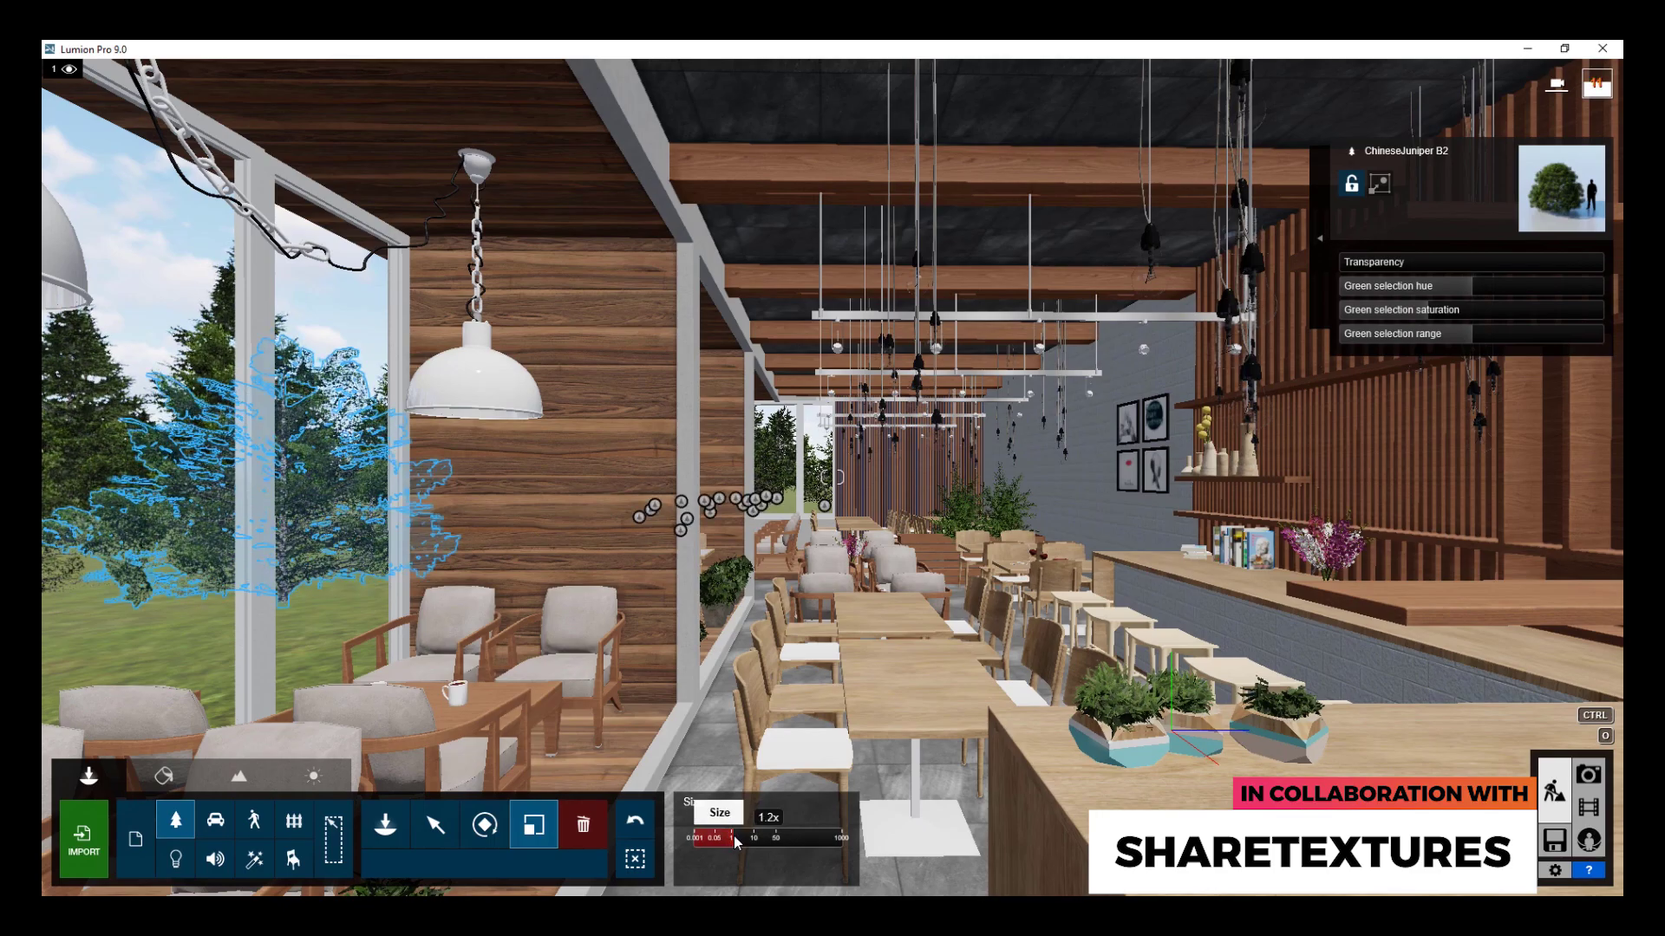
left_click(167, 457)
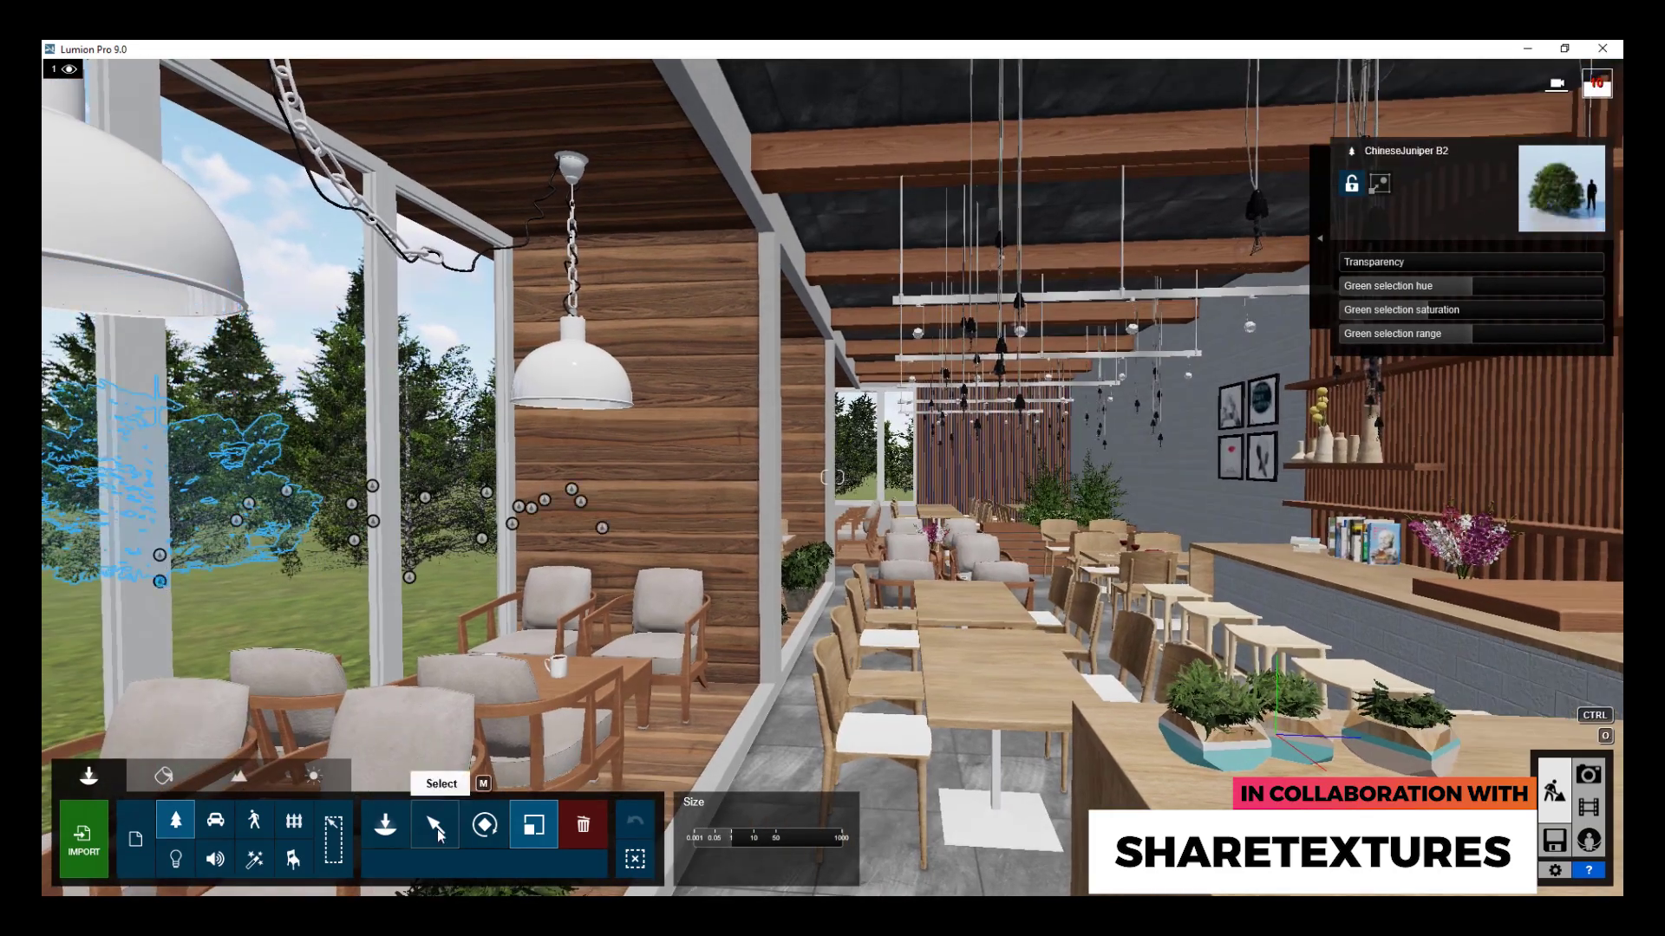
left_click(438, 832)
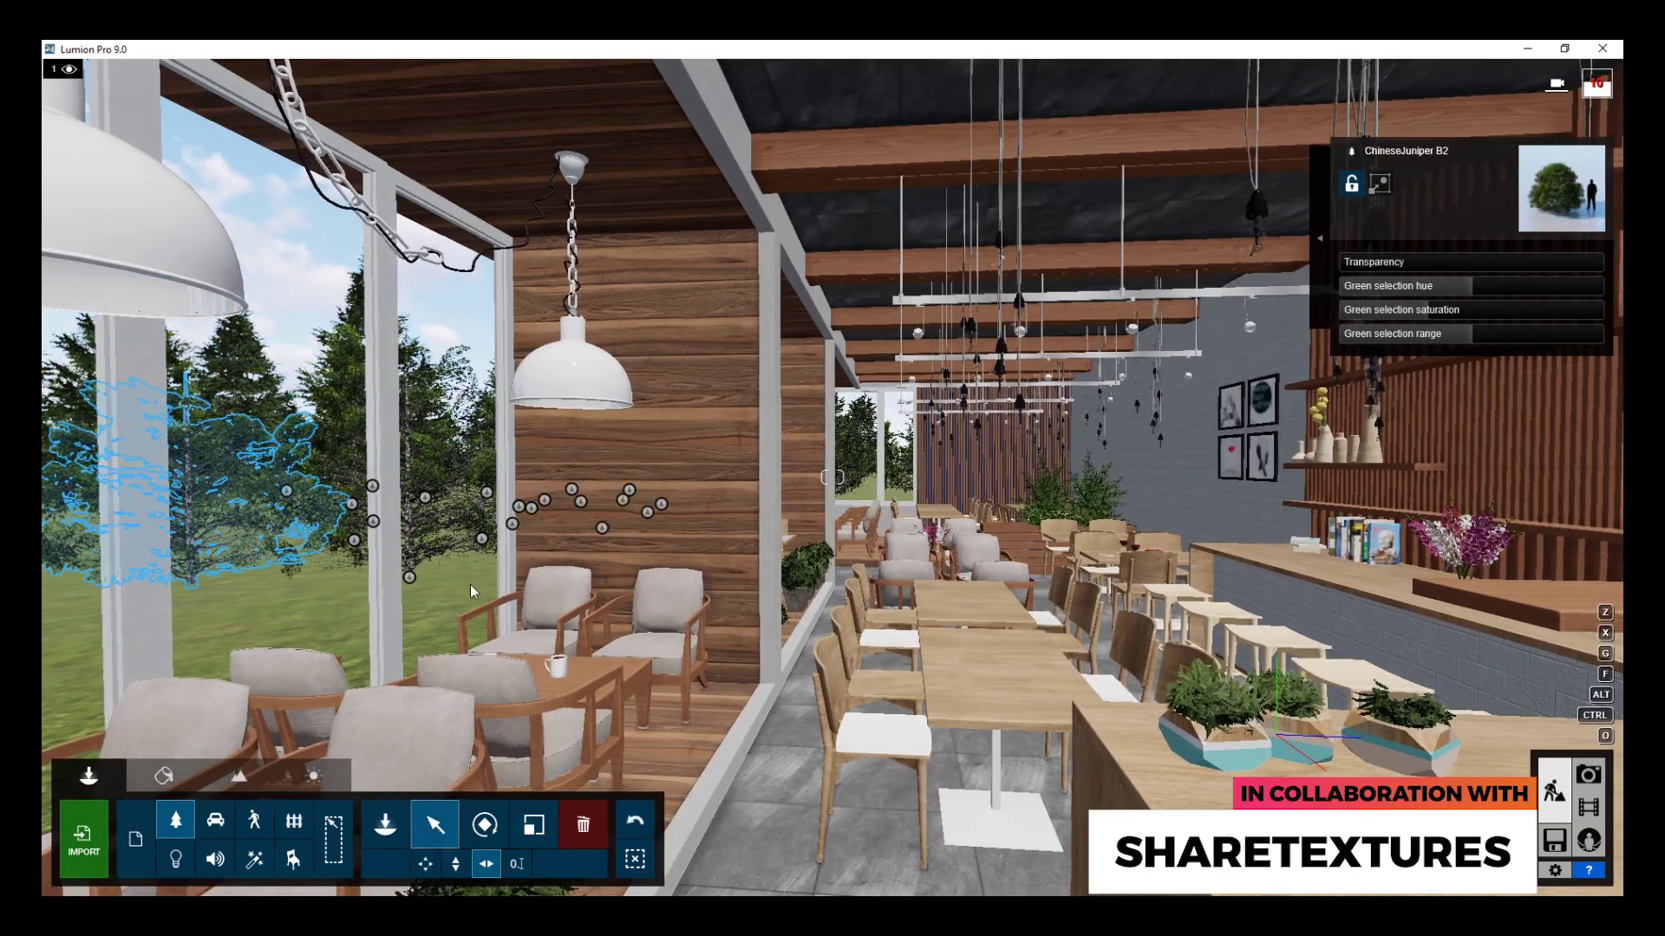
- Inspect the lamp's Brush Metal and the café's wood material properties, then close them
left_click(172, 775)
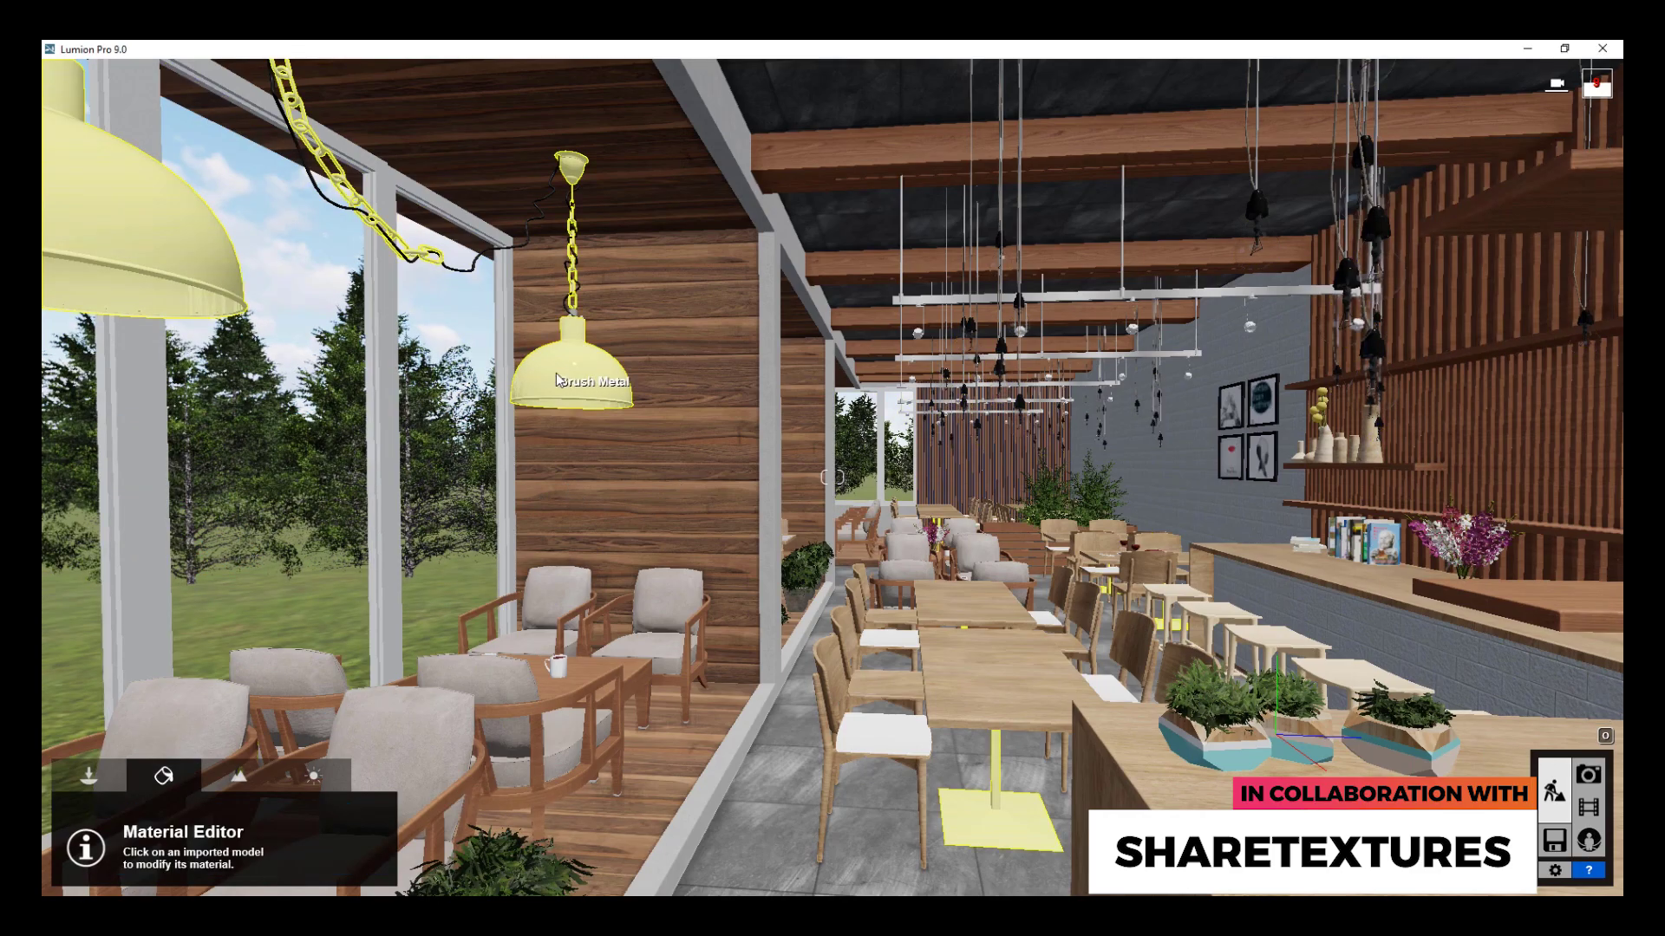
left_click(558, 380)
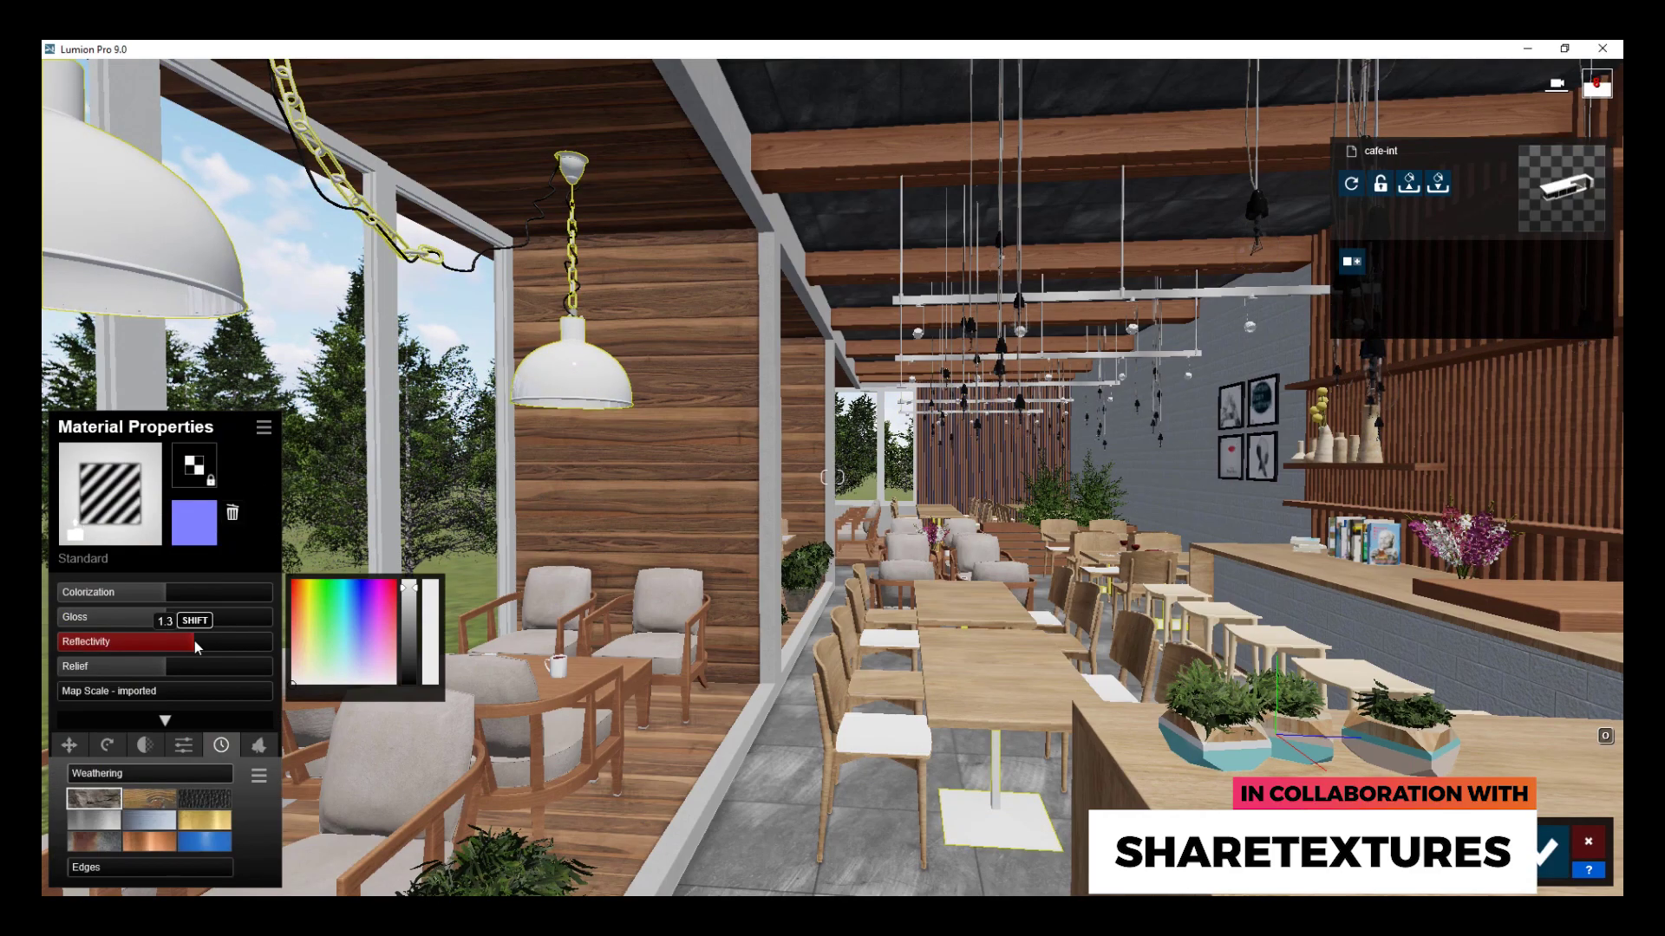
left_click(1547, 852)
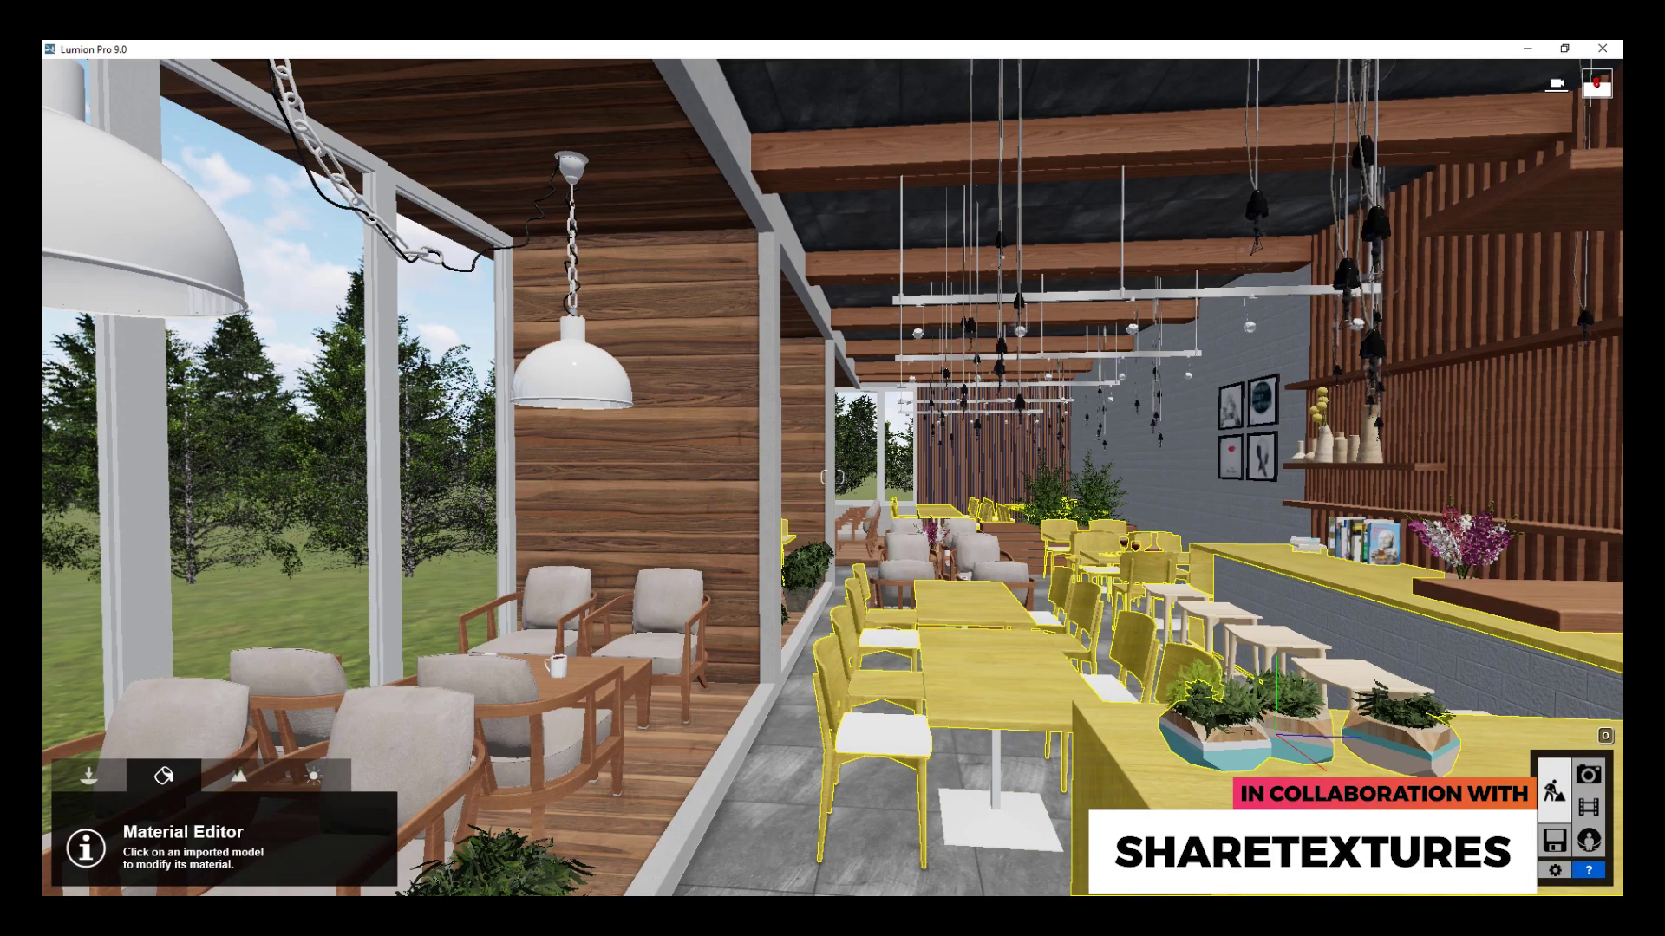
left_click(1602, 876)
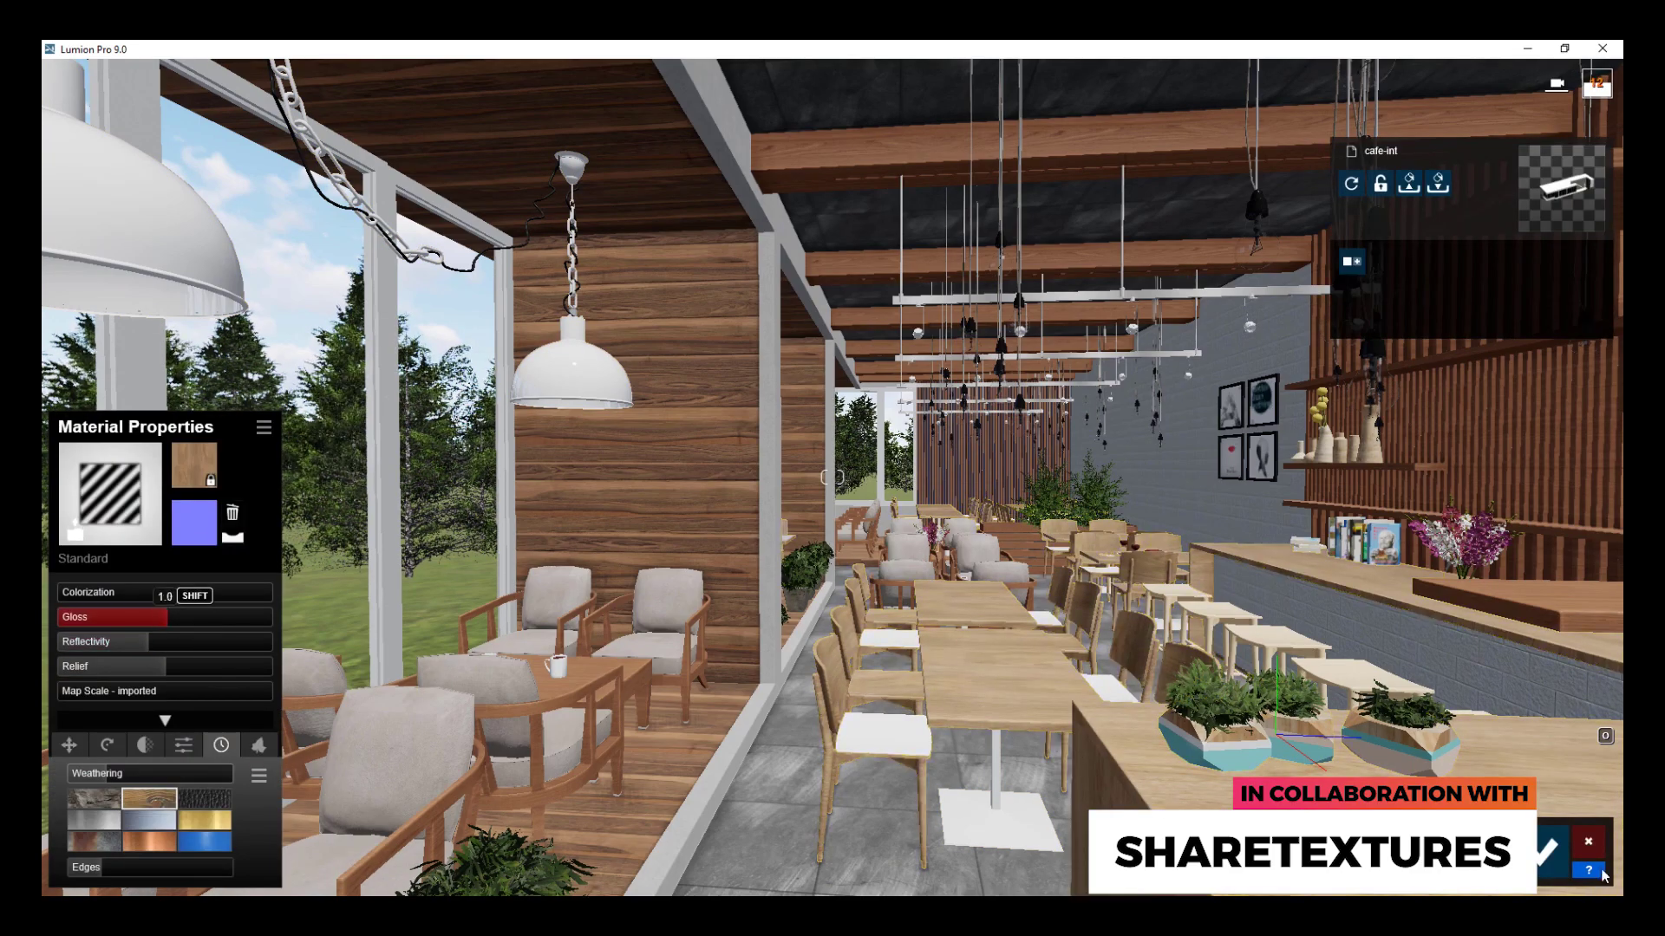
left_click(1589, 841)
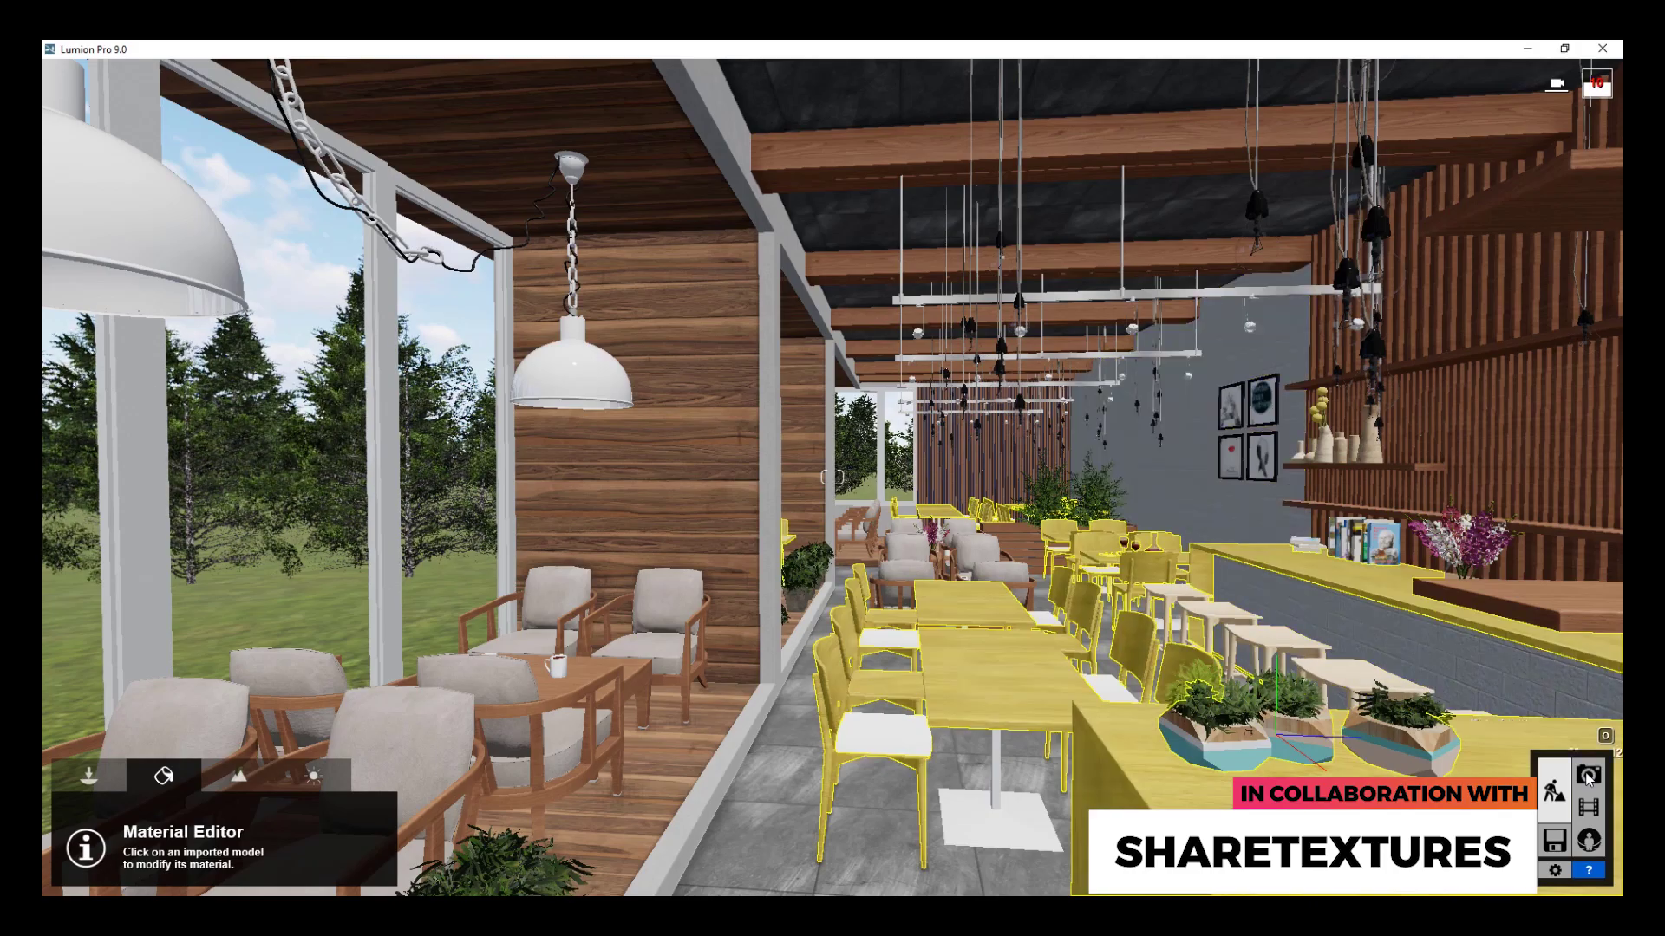
left_click(1588, 778)
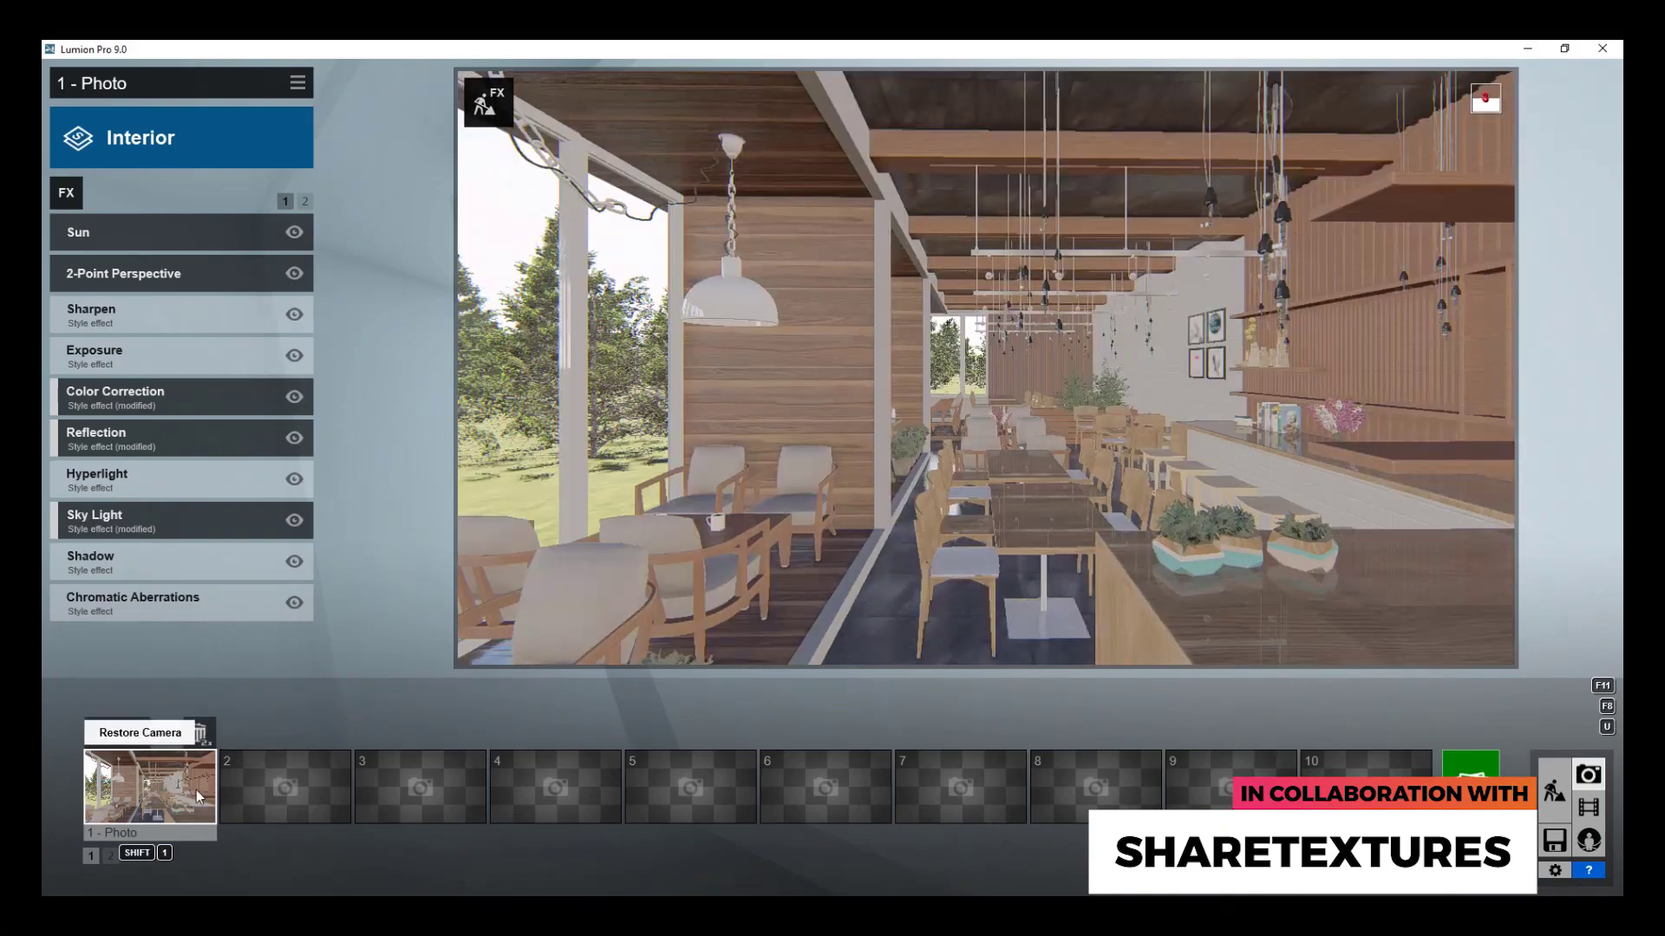
- Render the current shot at Desktop 1920x1080, save the JPG, and dismiss the finished notice
left_click(1586, 775)
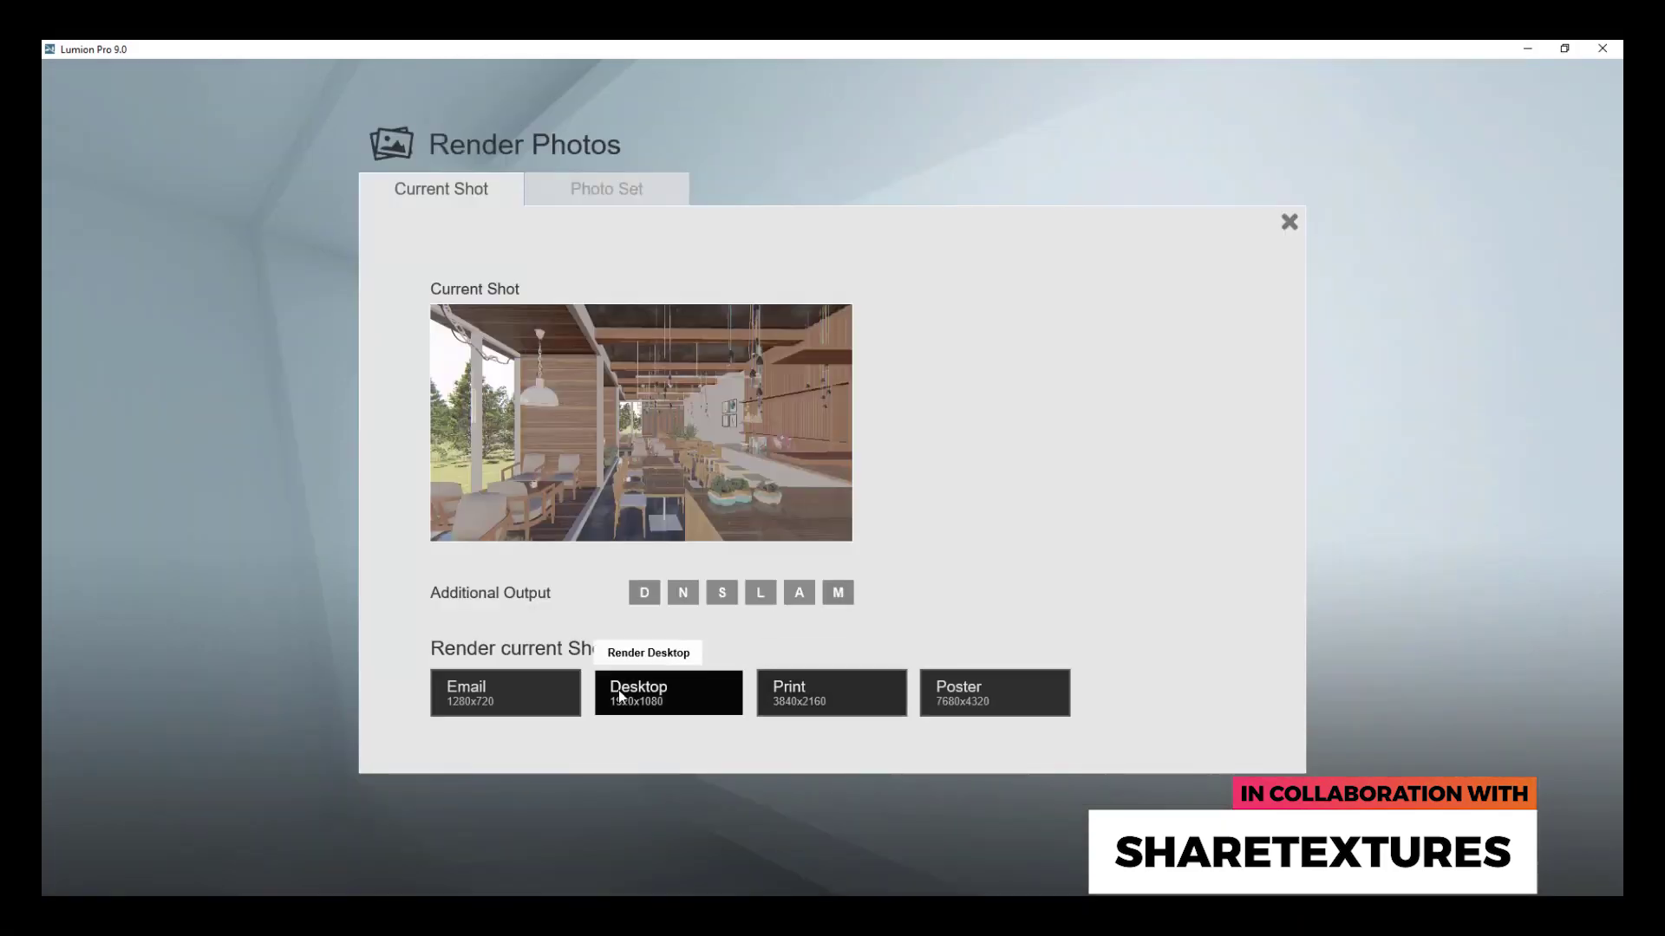
left_click(620, 694)
left_click(831, 474)
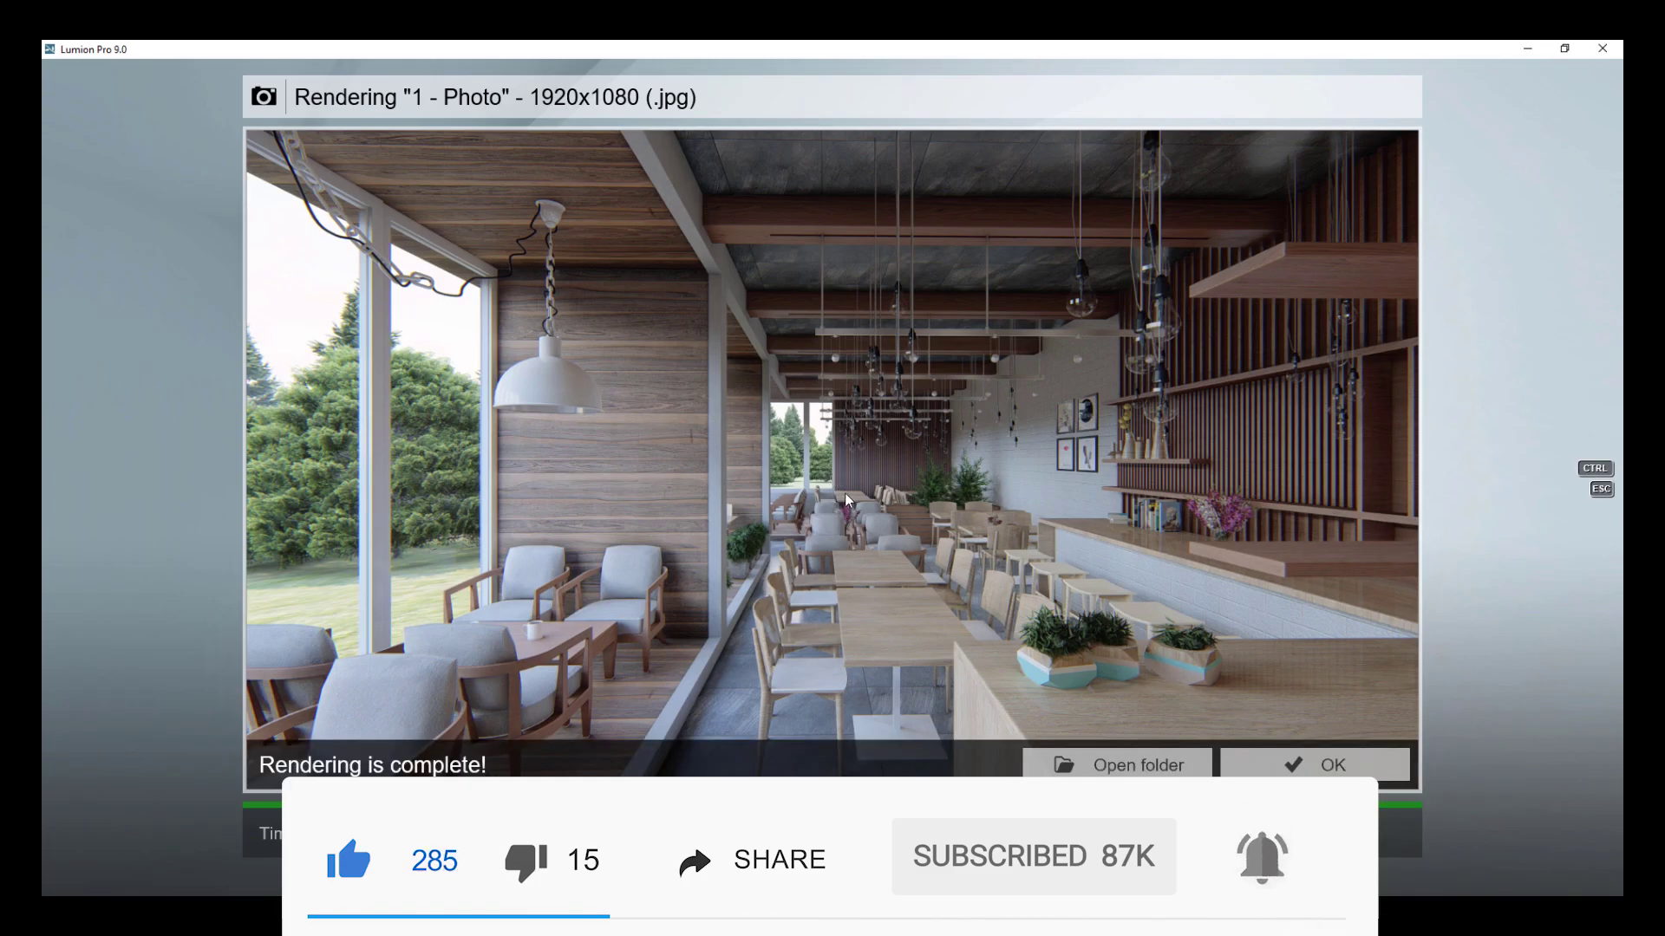
left_click(1301, 767)
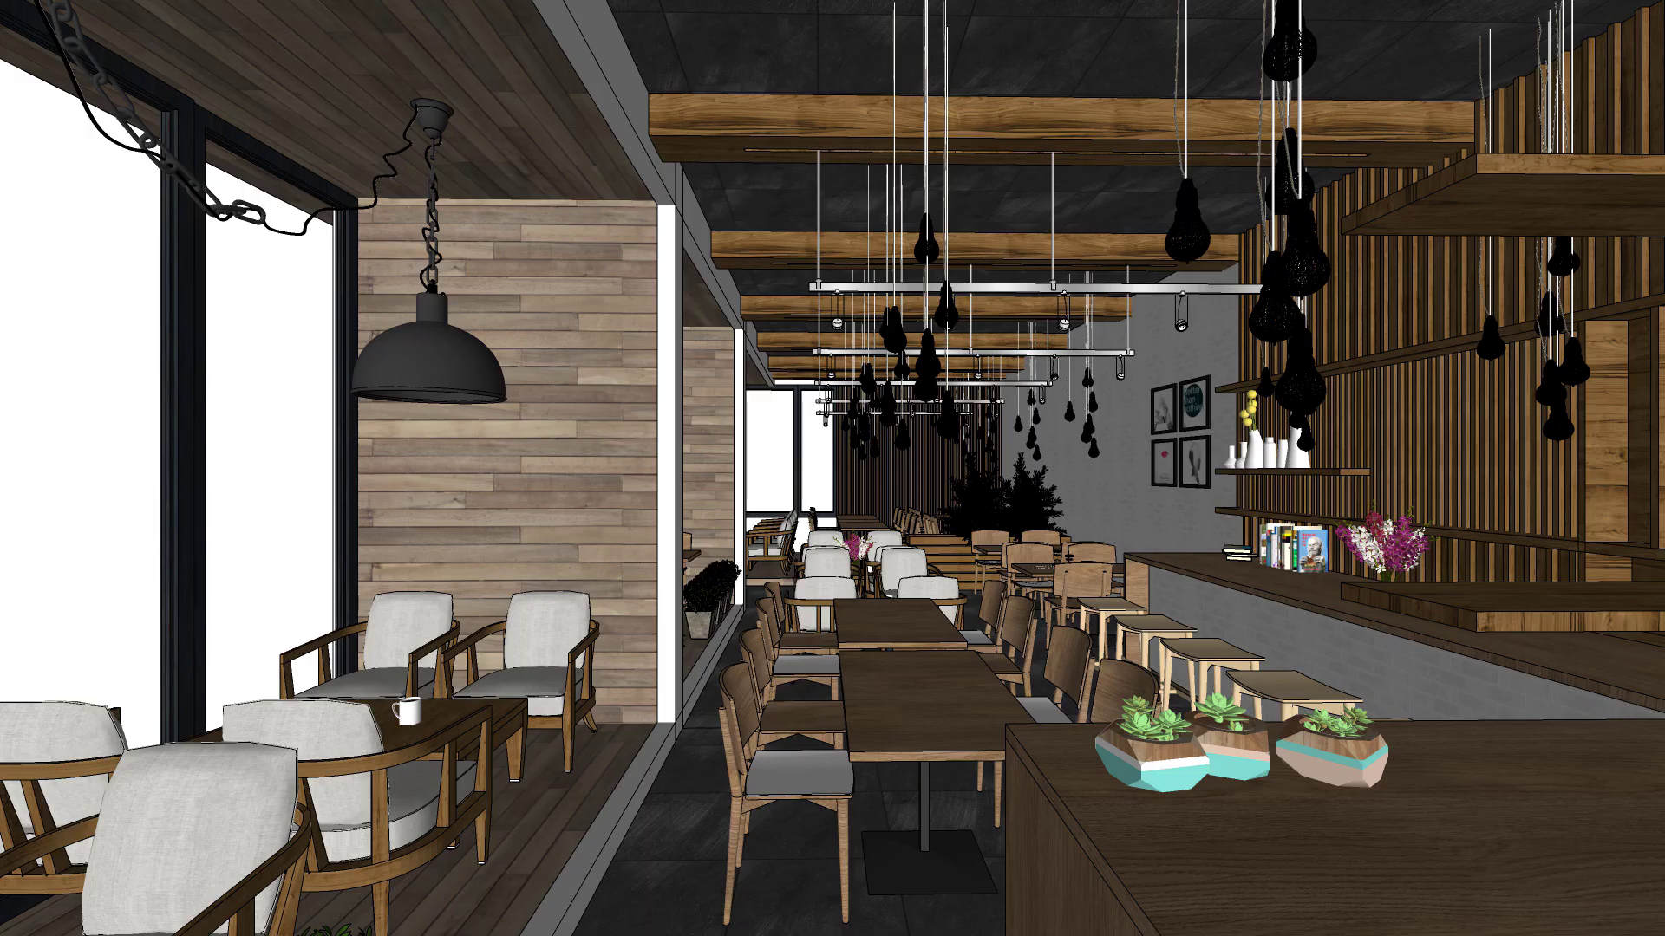